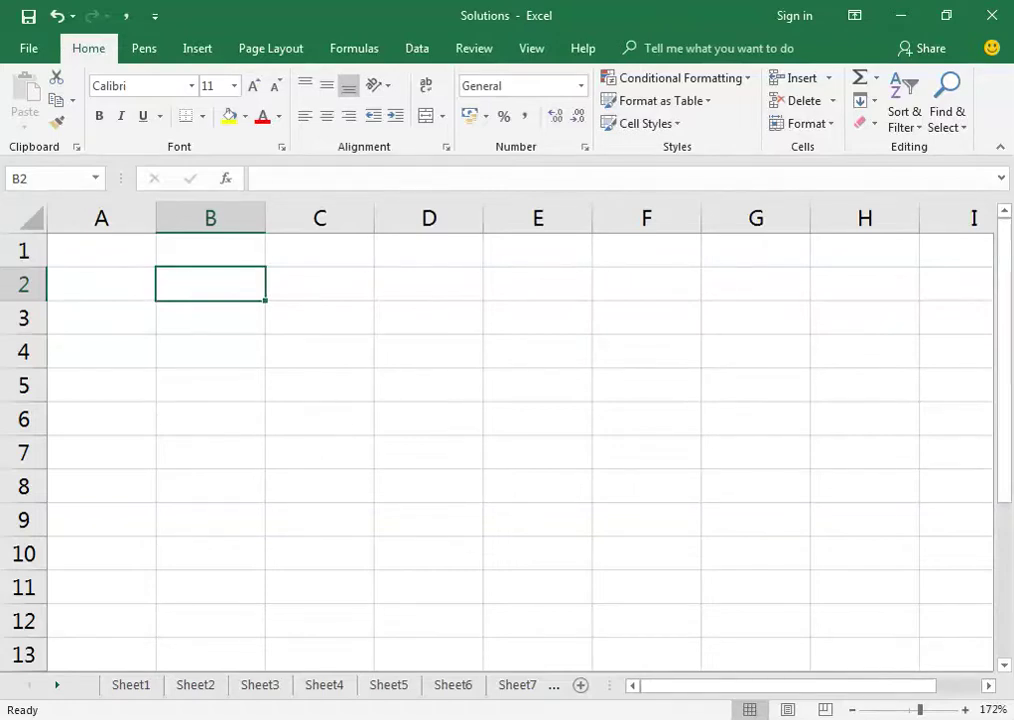
Enter the label "Year 1 to 4" in B2 with a growth rate of 10% in C2.
type("Ye")
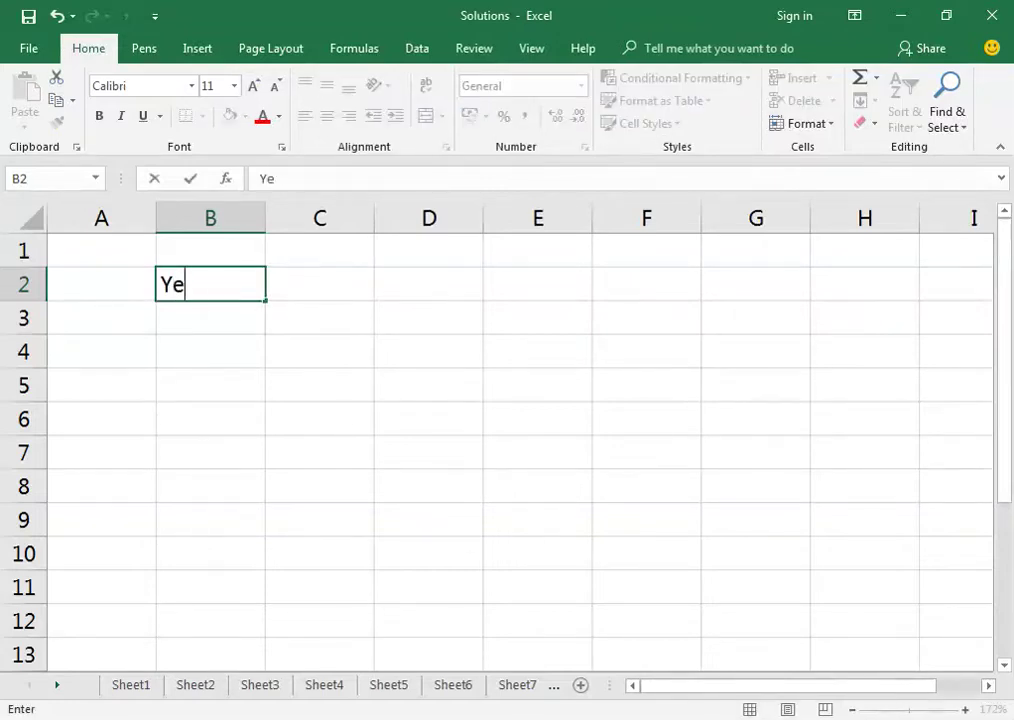
type("ar 1 to 4")
key("Return")
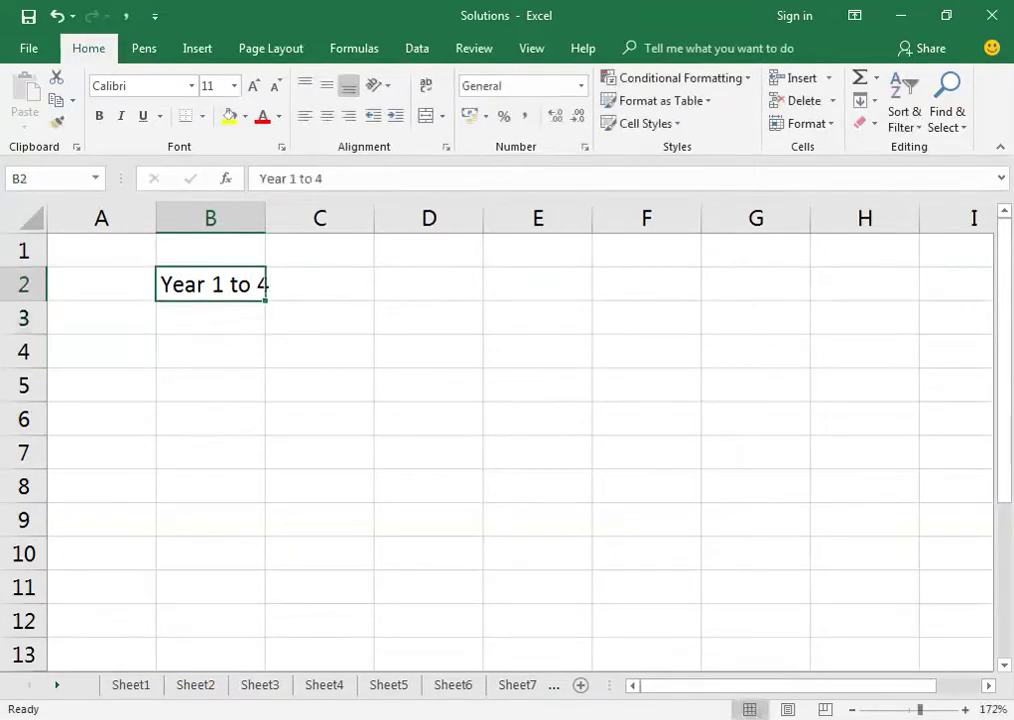
left_click(319, 284)
type("105")
key("BackSpace")
type("%")
key("Return")
Enter "Year 5 to 8" in B3 with 6% in C3, and autofit column B to the label.
left_click(210, 318)
type("Year t")
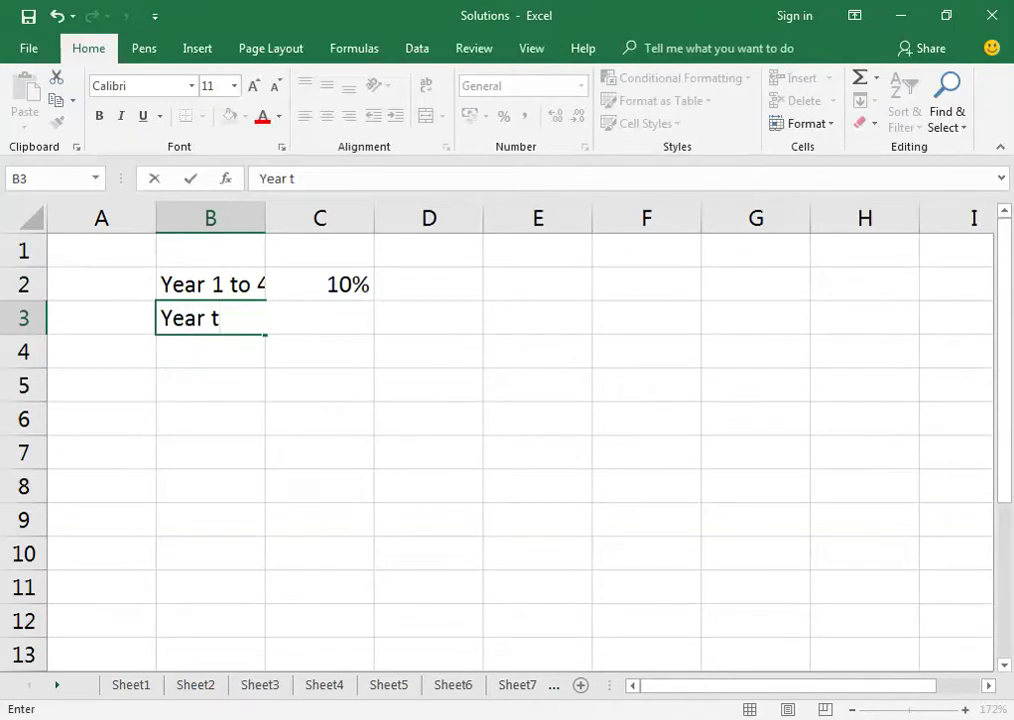
key("BackSpace")
type("5 to 8")
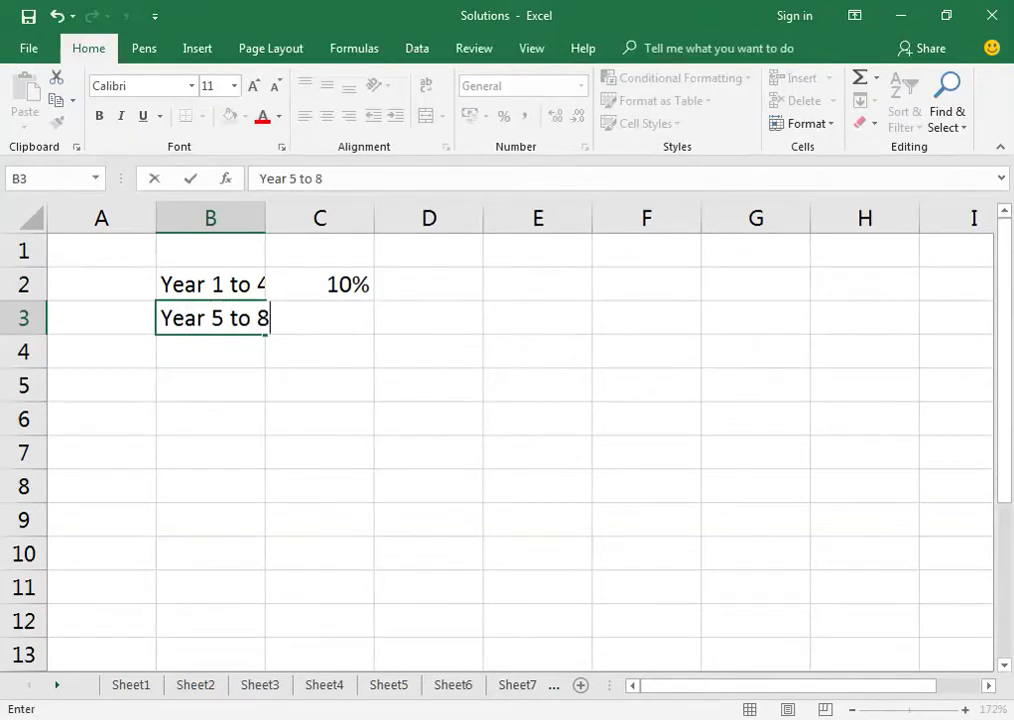
key("ctrl+Return")
key("alt+h")
key("o")
key("i")
key("Right")
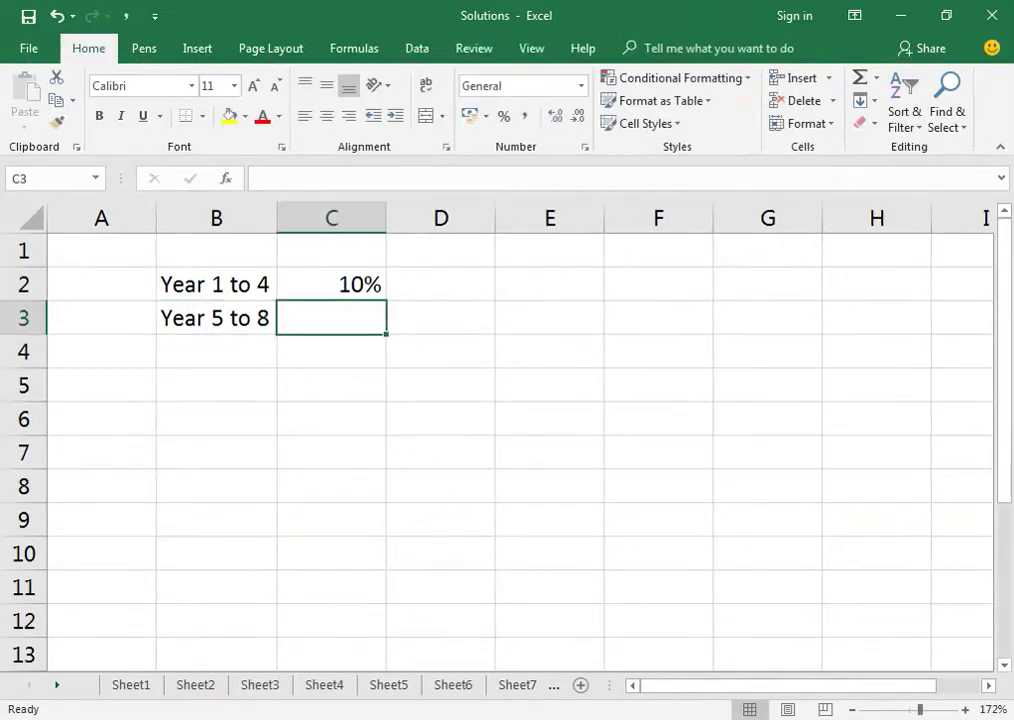
type("6%")
key("Return")
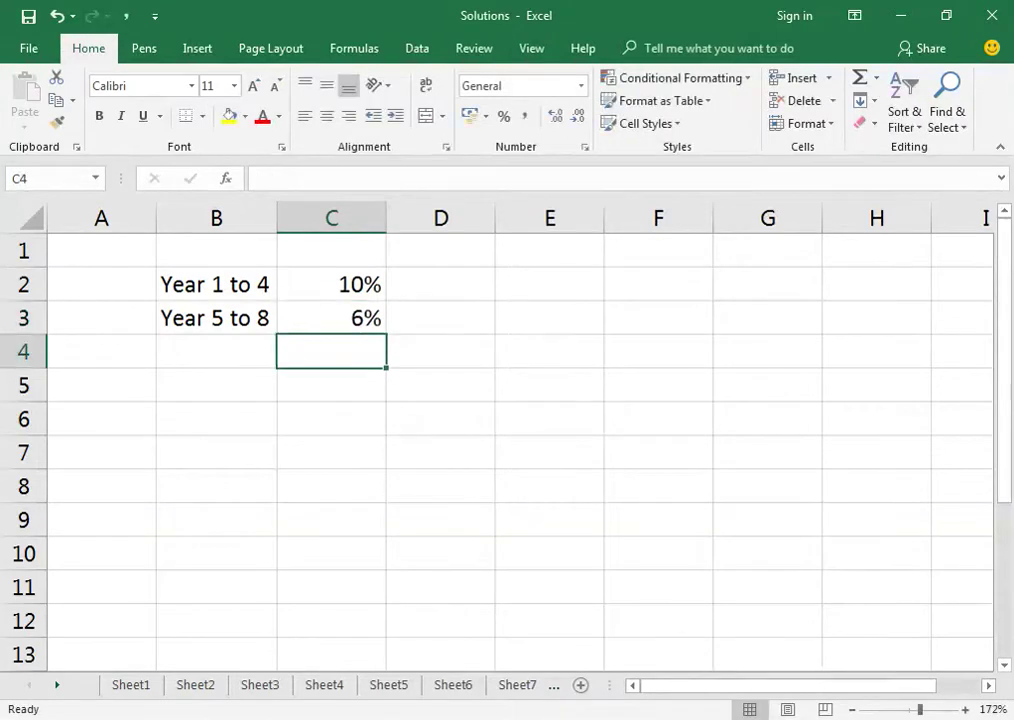
Enter "Year 9 onwards" in B4 with 4% in C4, and autofit column B to the longer label.
key("Left")
type("Year ")
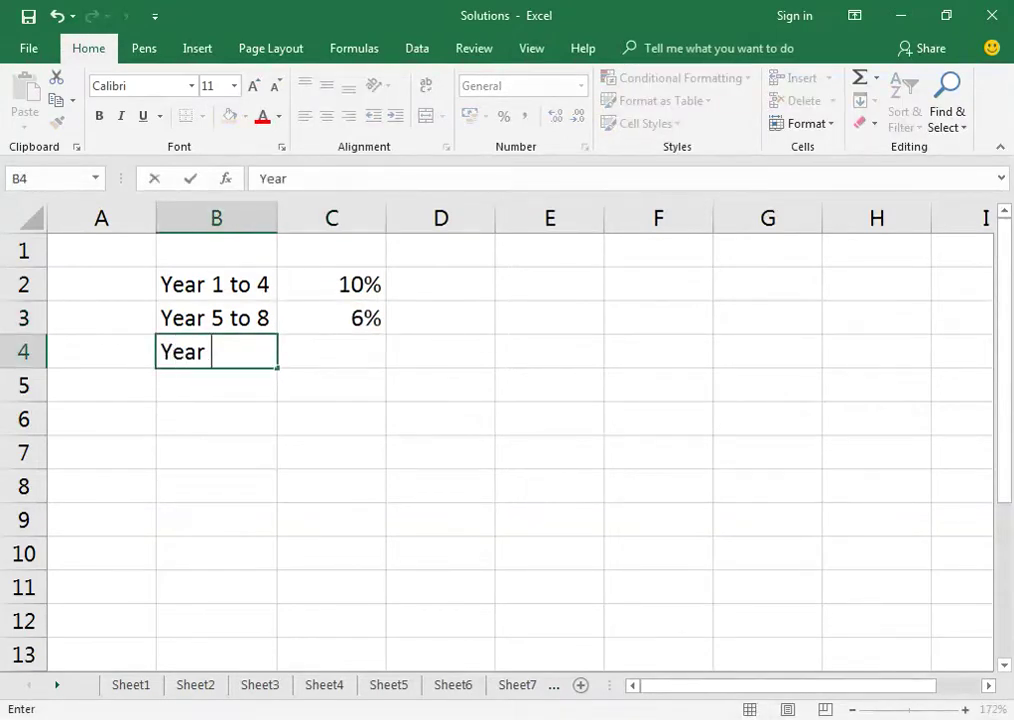
type("9 onwards")
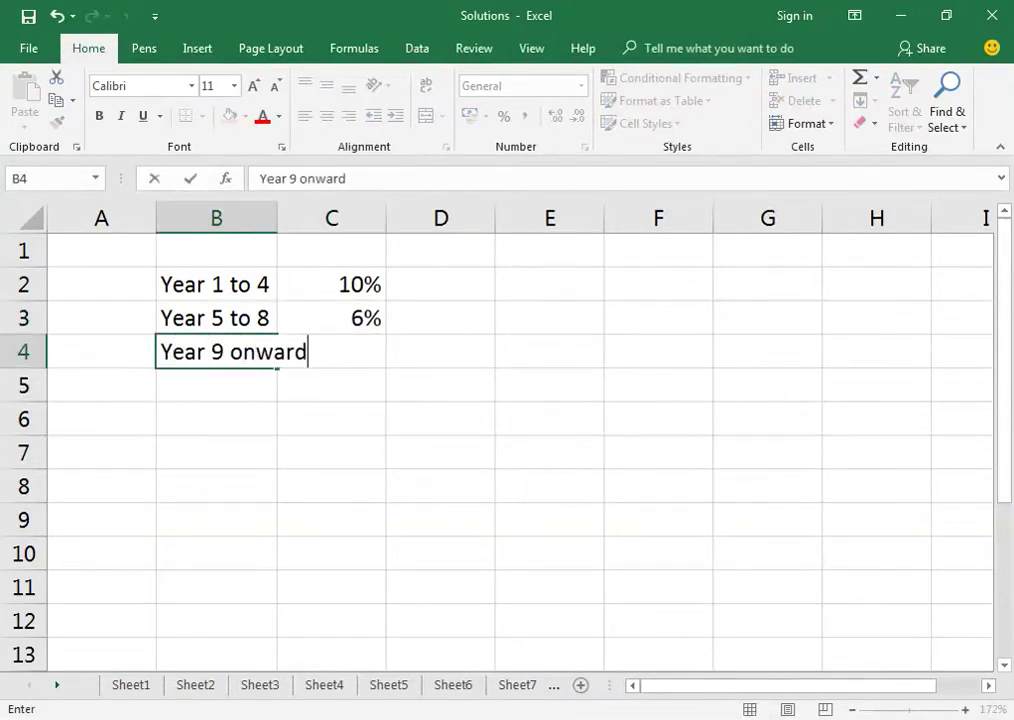
key("Return")
key("Up")
key("alt+o")
key("c")
key("a")
key("Right")
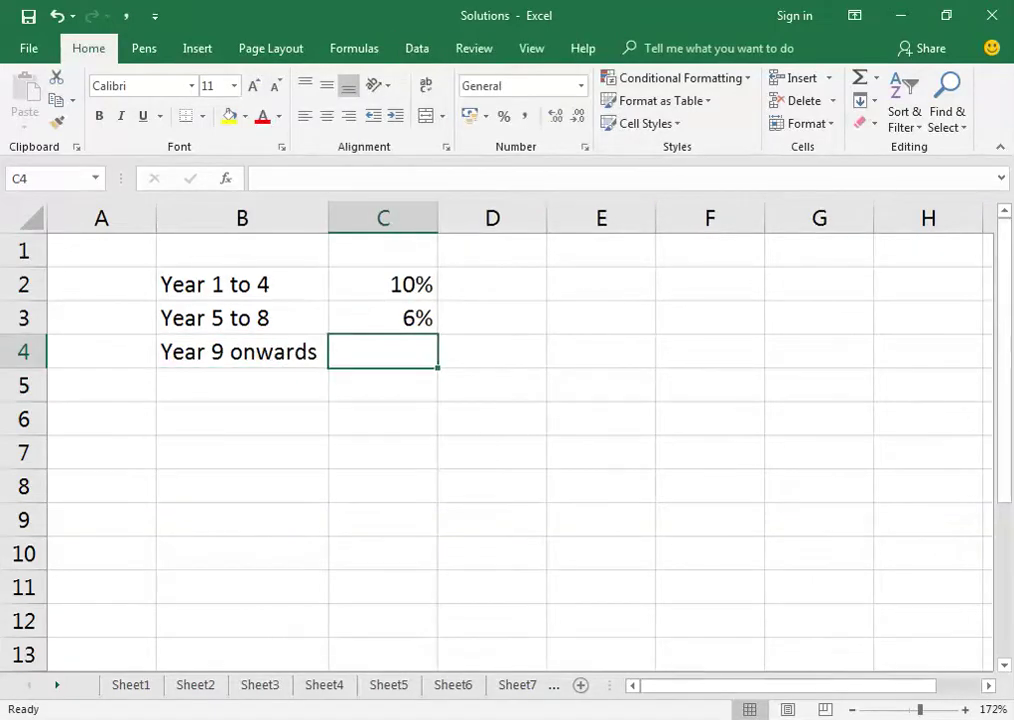
type("4%")
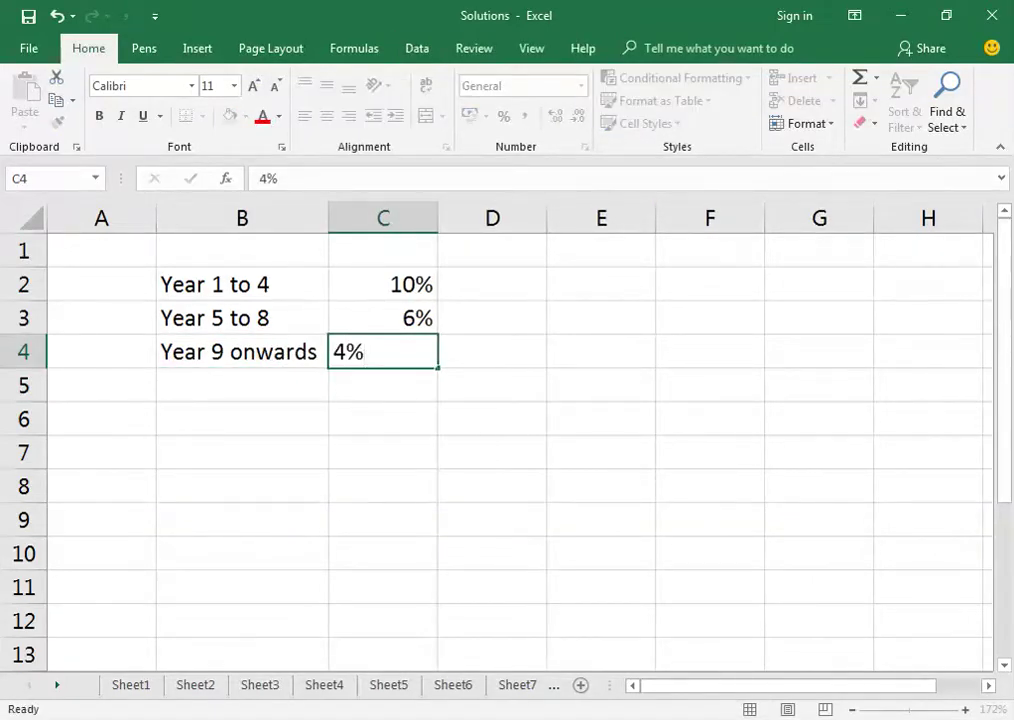
key("Return")
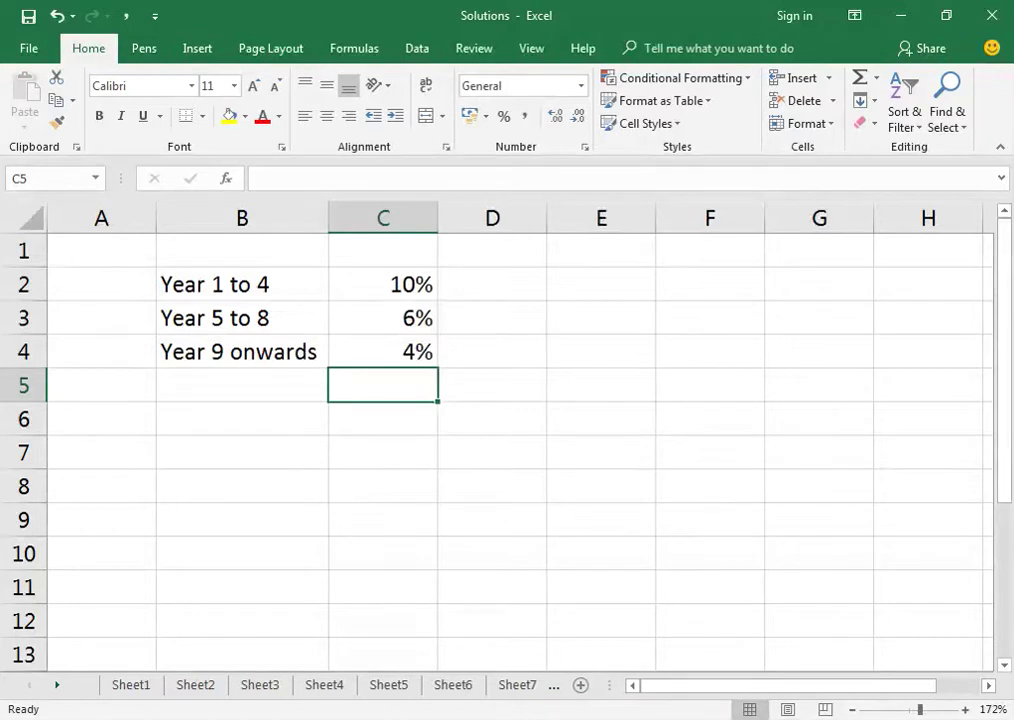
Write the current price formula as P0 in E3, D1 in F3 and Ke-G in F4, centring F3:F4.
left_click(600, 351)
left_click(600, 318)
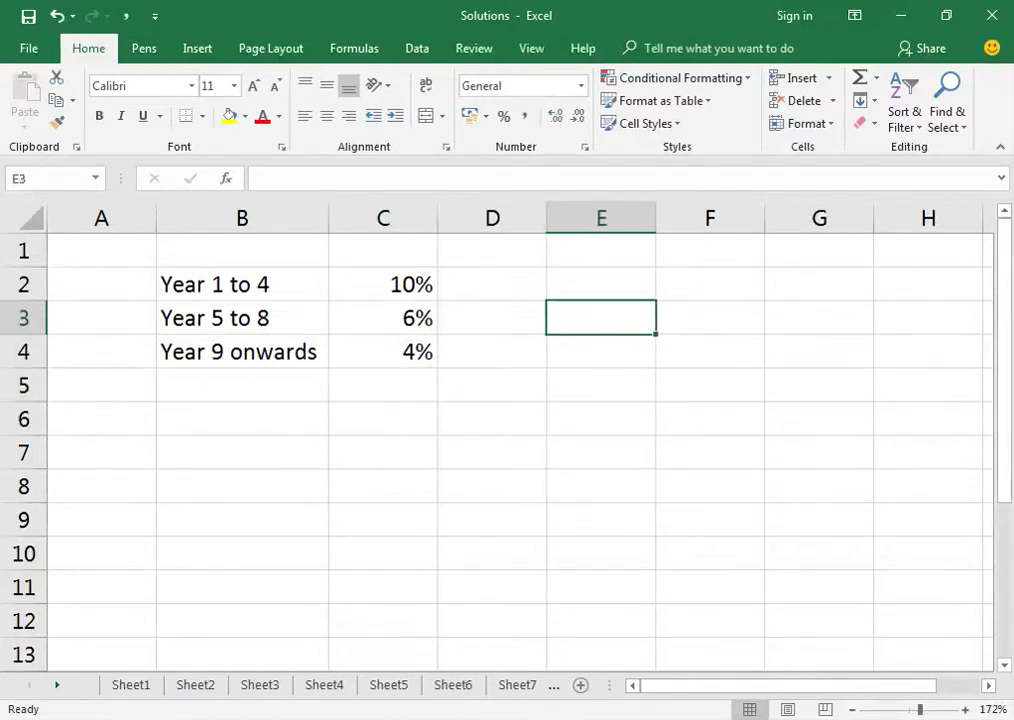
type("P0")
key("Return")
left_click(710, 318)
type("D1")
key("Return")
type("Ke-G")
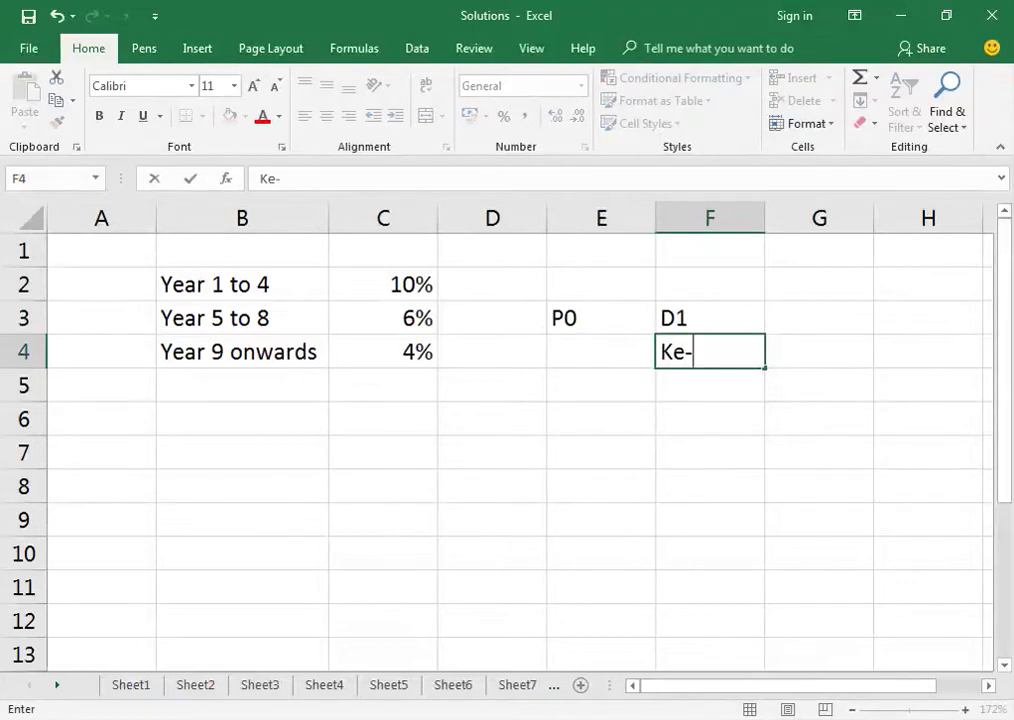
left_click_drag(710, 318, 710, 351)
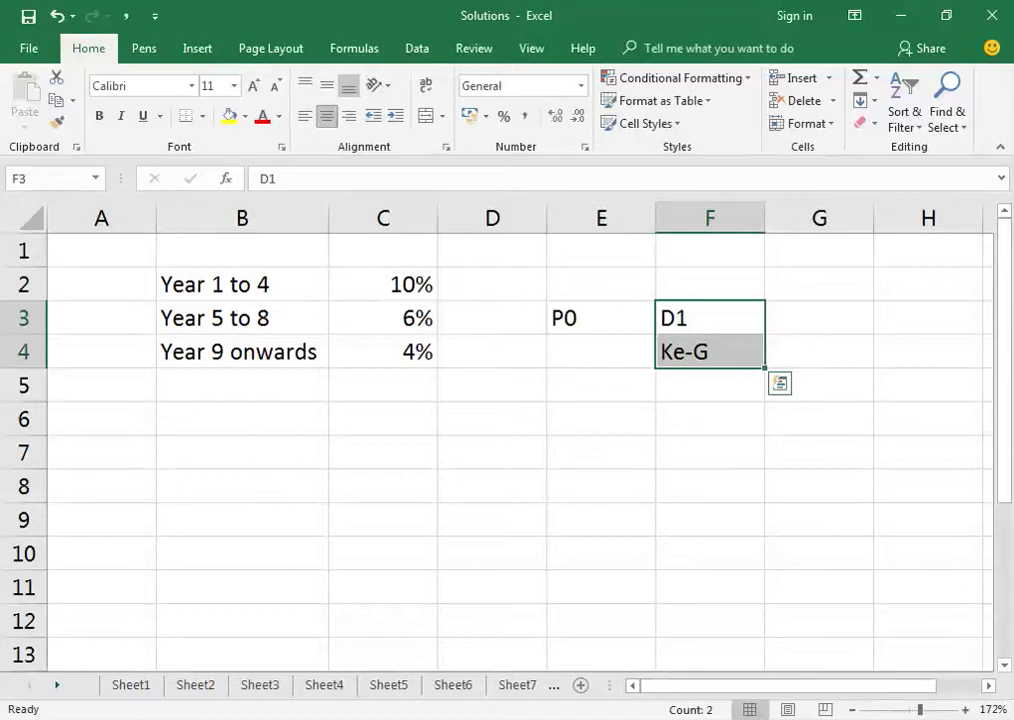
left_click(327, 116)
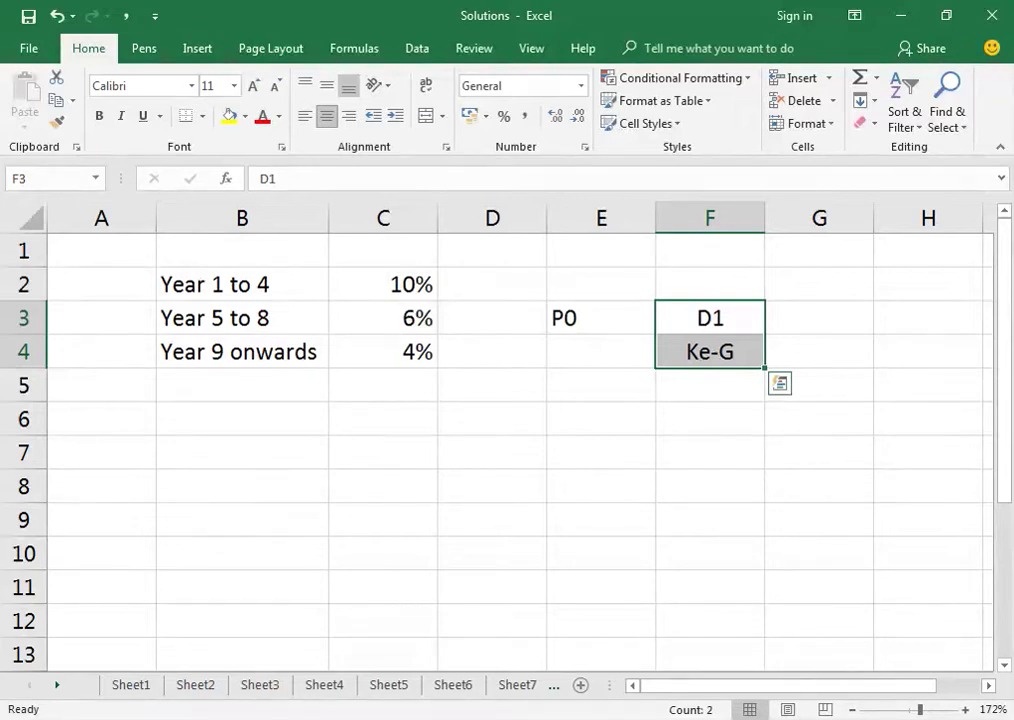
Write the year 8 price formula as P8 in E5, D9 in F5 and Ke-G in F6, centring F5:F6.
left_click(710, 351)
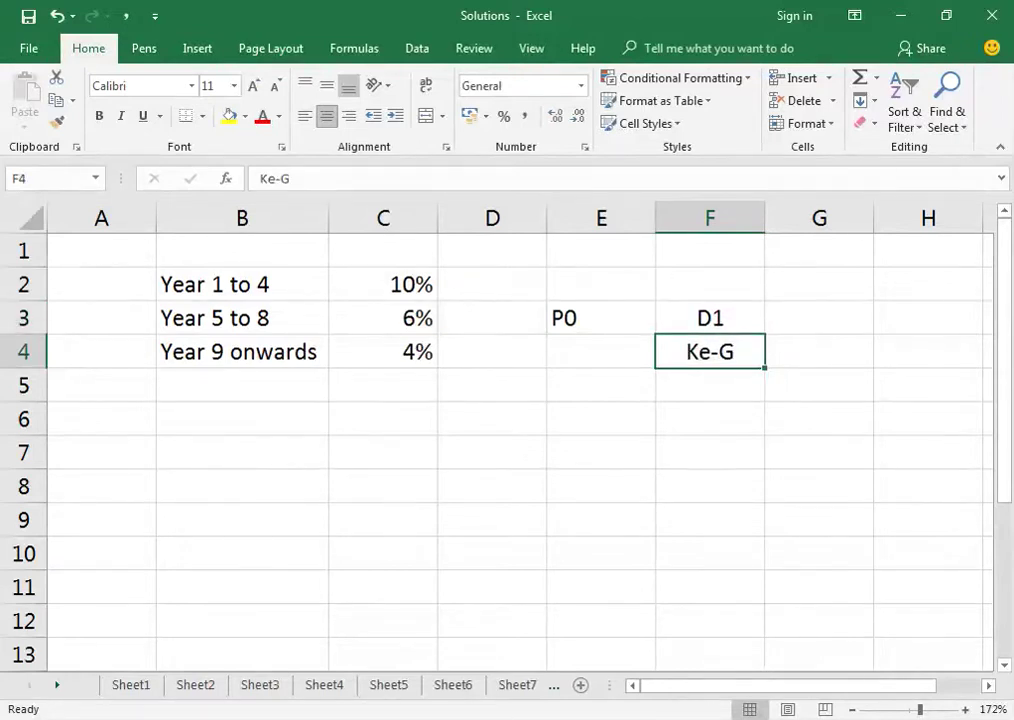
left_click(601, 351)
left_click(601, 385)
type("P8")
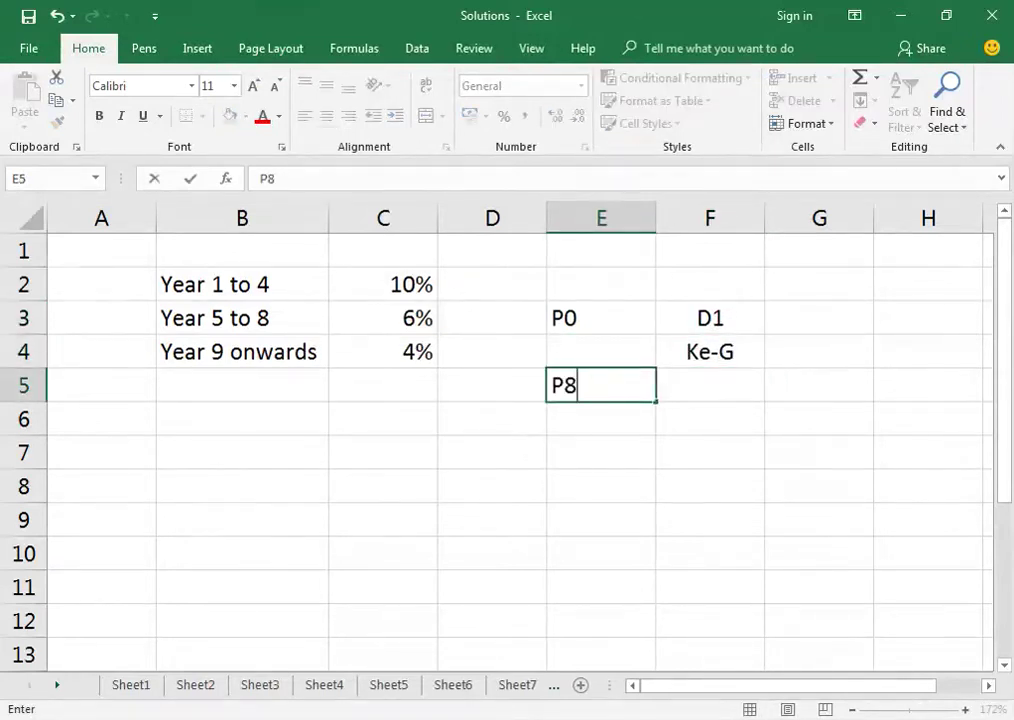
left_click(710, 385)
type("D9")
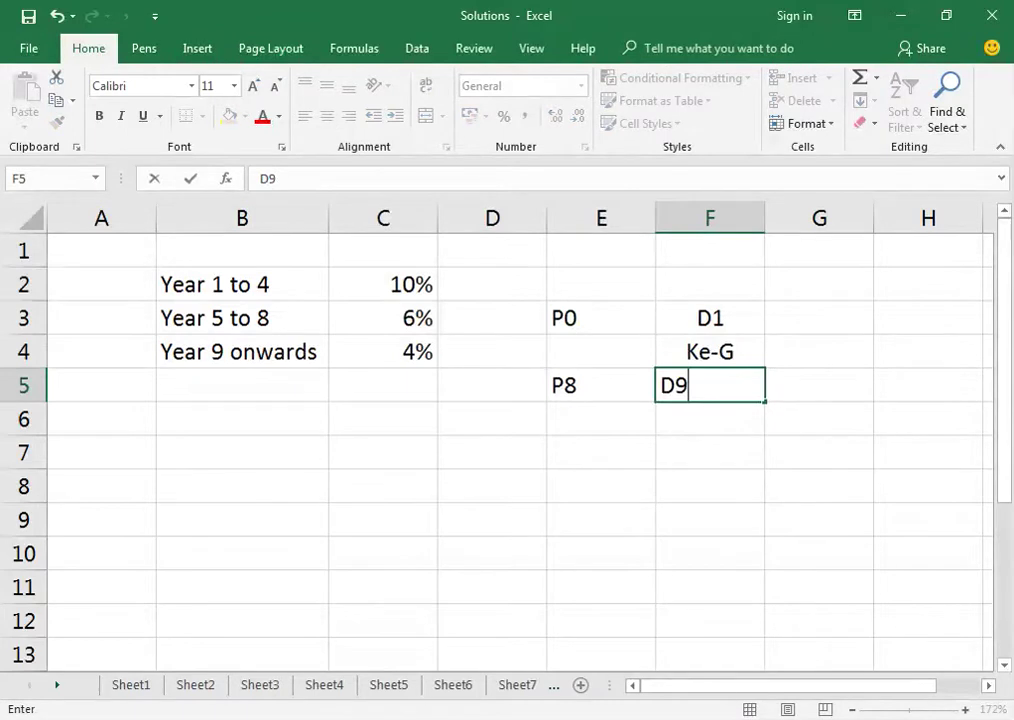
key("Return")
type("Ke0")
key("BackSpace")
type("-G")
key("ctrl+Return")
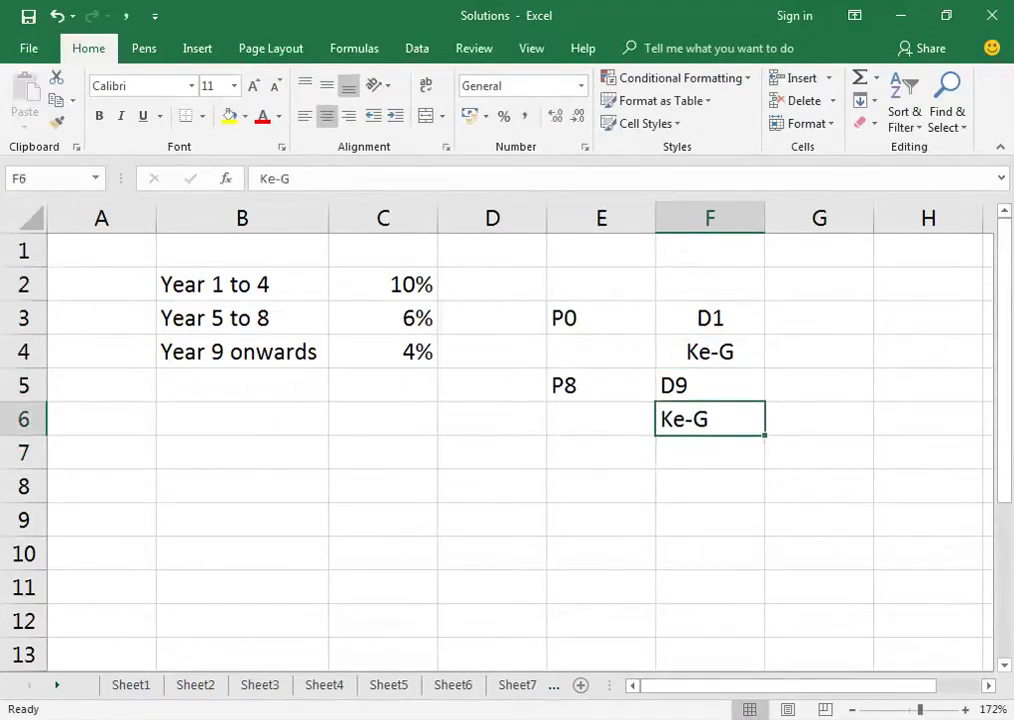
key("shift+Up")
key("ctrl+e")
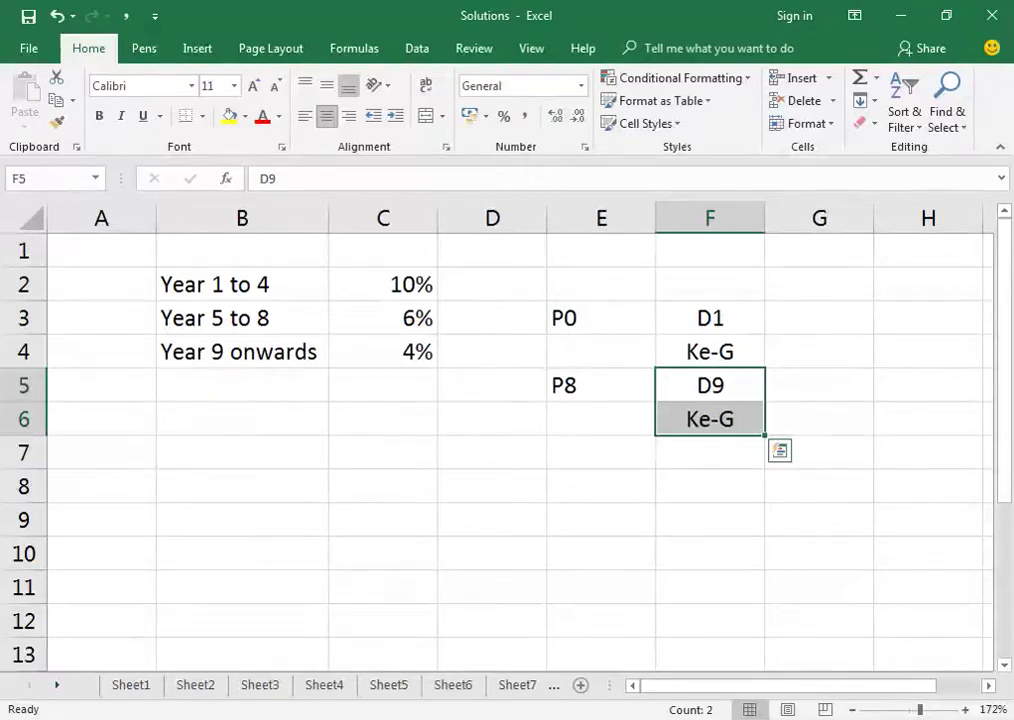
Add the table headings Year, CF, PVF and DCF in cells B7 to E7.
left_click(710, 419)
left_click(383, 419)
left_click(242, 452)
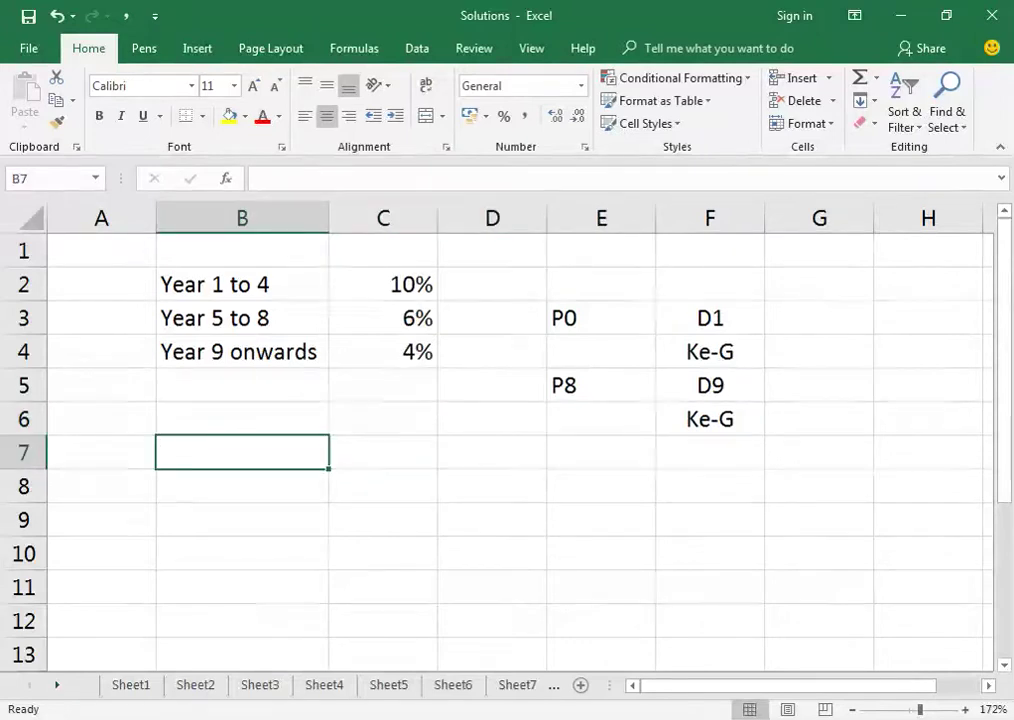
type("Year")
key("Tab")
type("CF")
key("Tab")
type("PVF")
key("Tab")
type("DCF")
key("Return")
Enter years 1 and 2 in B8:B9 with "Divid" as the cash flow for each in C8:C9.
type("1")
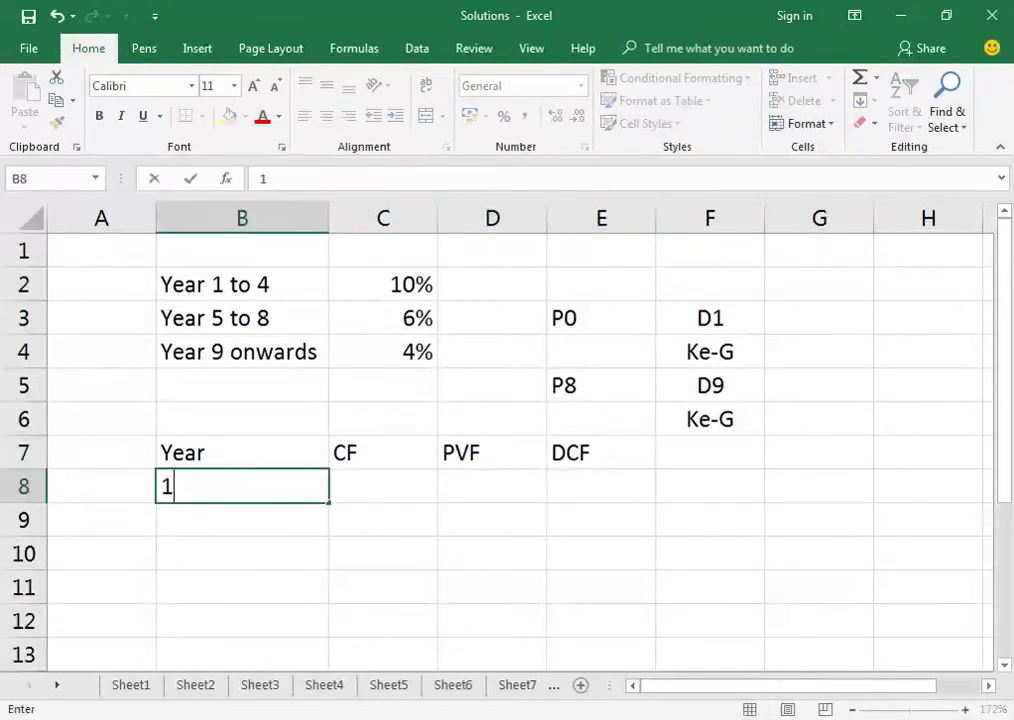
key("Tab")
type("Divid")
key("Return")
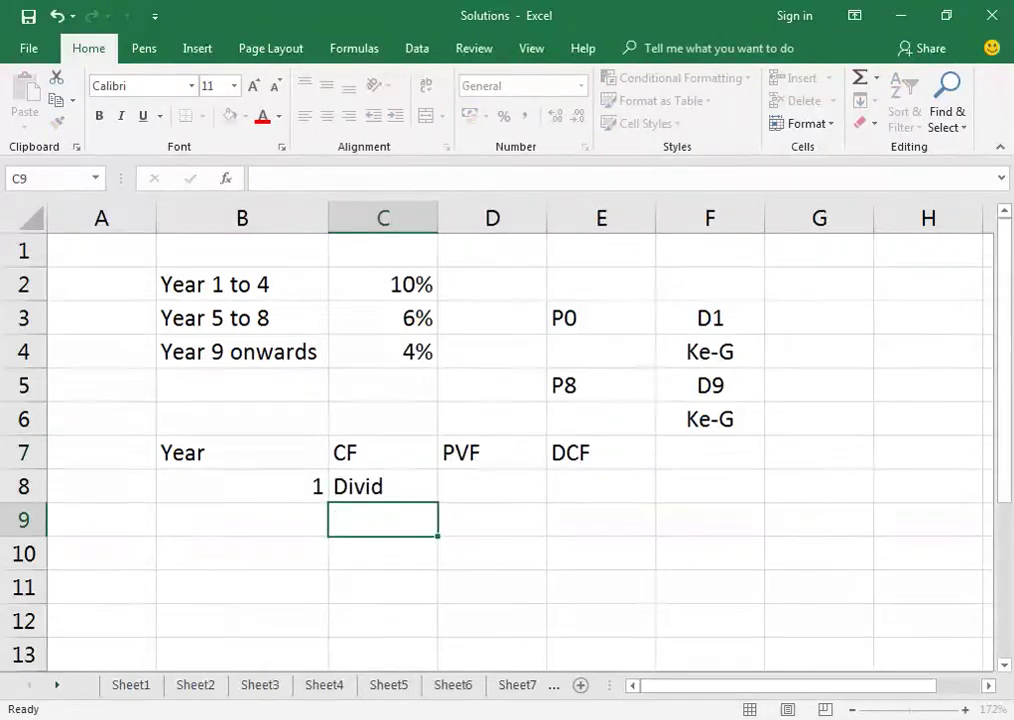
type("2")
key("Tab")
type("Divid")
key("Return")
Enter year 3 in B10 and year 8 in both B15 and B16, leaving B11:B14 empty.
type("3")
key("Tab")
key("Return")
key("Return")
key("Return")
key("Return")
key("Return")
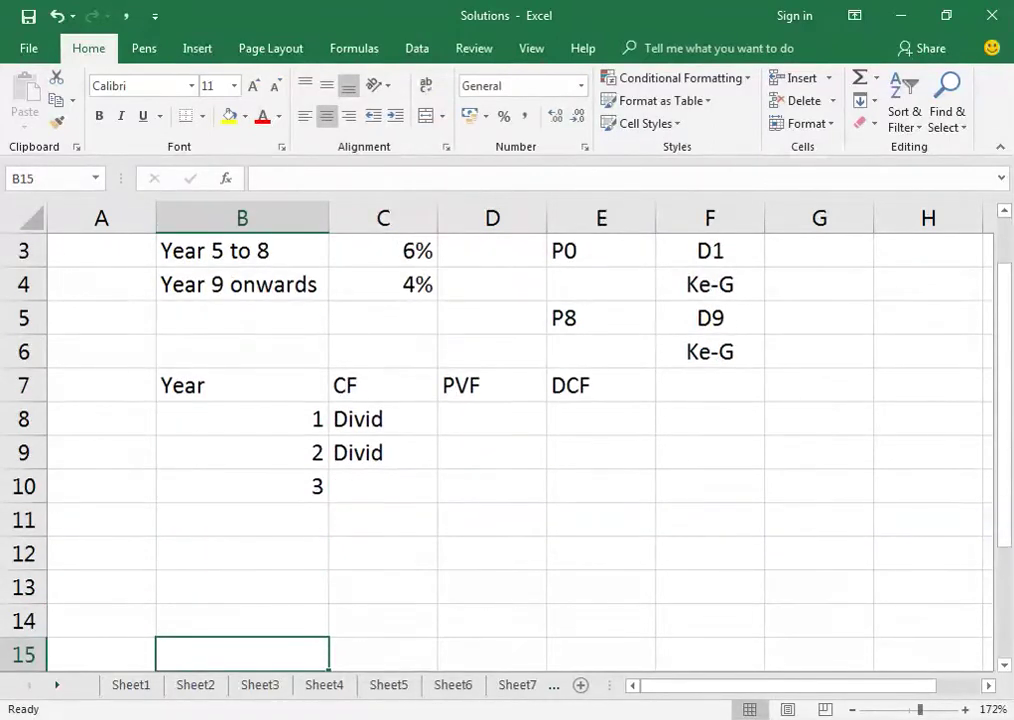
type("8")
key("Return")
key("Up")
key("Right")
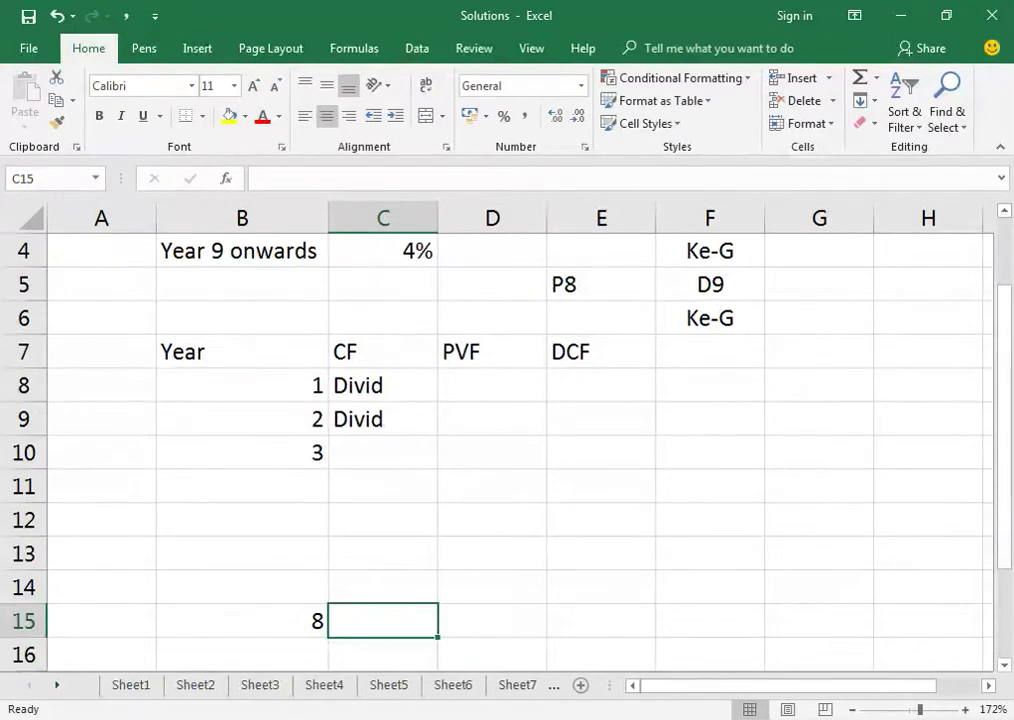
key("Down")
key("Left")
type("8")
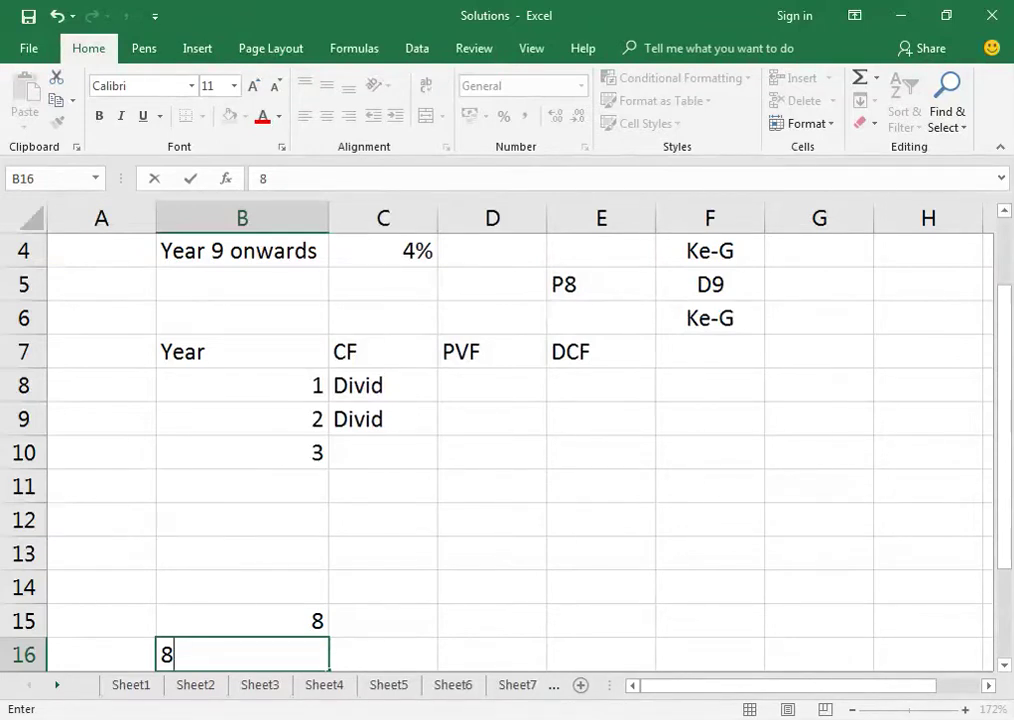
key("Return")
Fill the missing years 4, 5, 6 and 7 into cells B11 to B14.
key("Up")
key("Up")
key("Up")
key("Up")
key("Up")
key("Up")
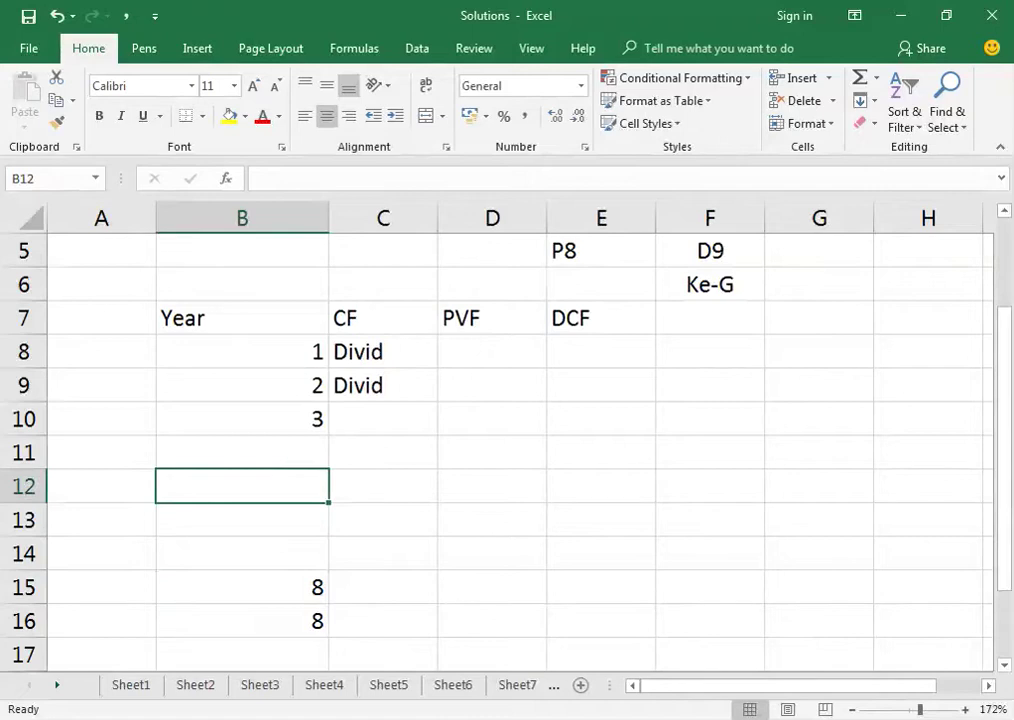
type("4")
key("Return")
type("5")
key("Return")
type("6")
key("Return")
type("78")
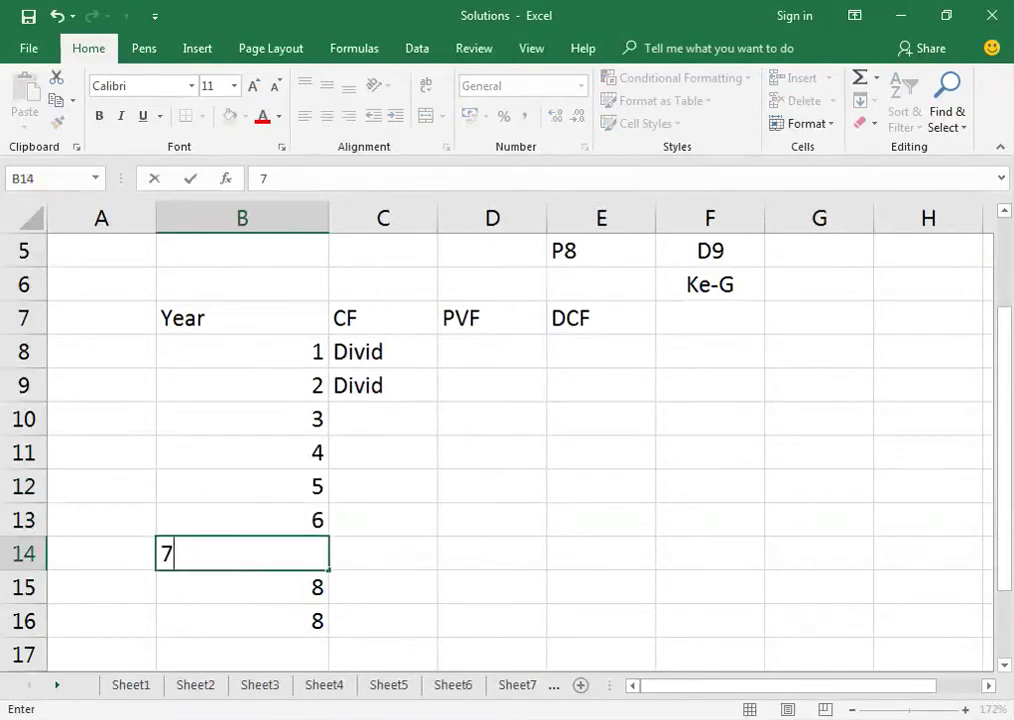
key("Tab")
key("Left")
type("7")
key("Return")
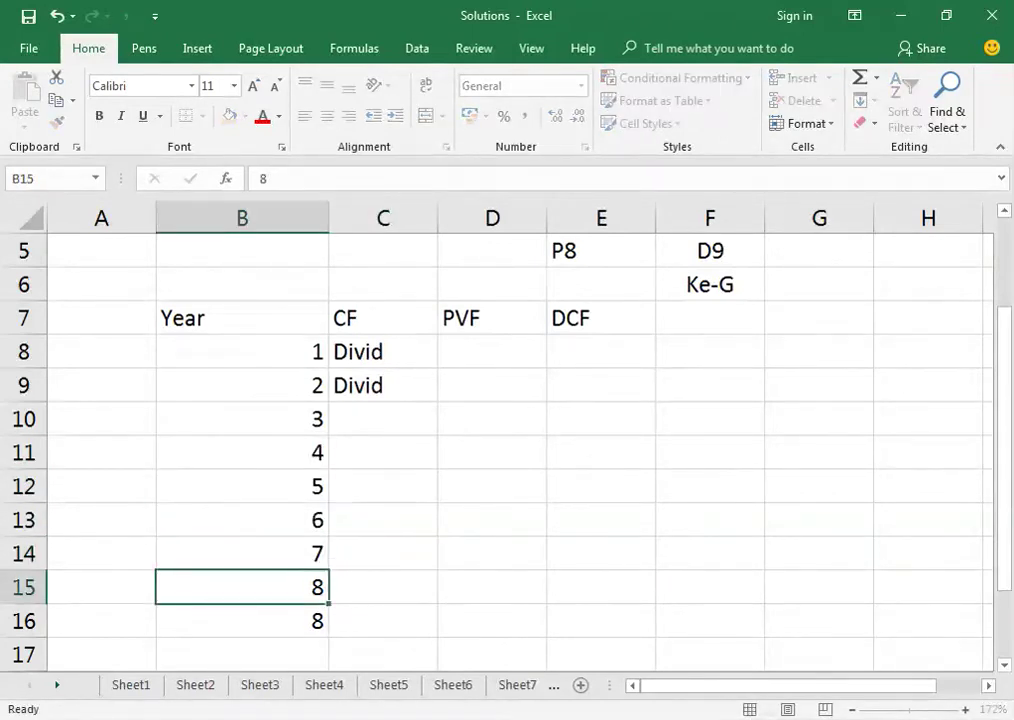
Enter "Divid" in the CF column for years 3 to 8, cells C10 to C15.
key("Up")
key("Up")
key("Up")
left_click(383, 419)
type("Divid")
key("Return")
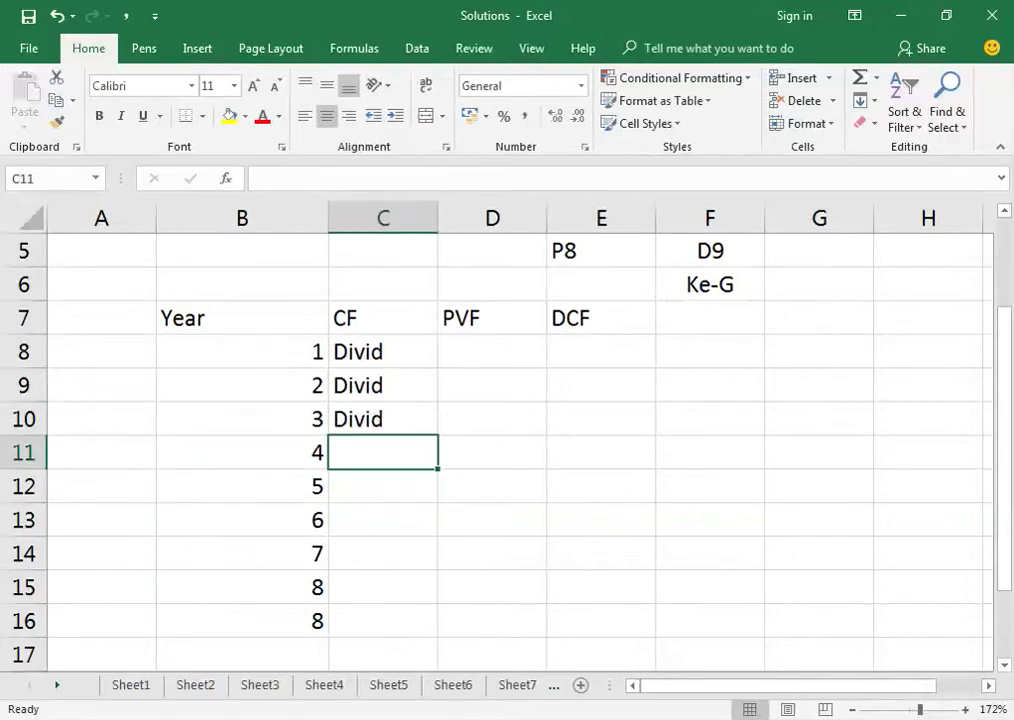
type("Divid")
key("Return")
type("Divid")
key("Return")
type("Divid Divid")
key("Return")
type("Divid")
key("Return")
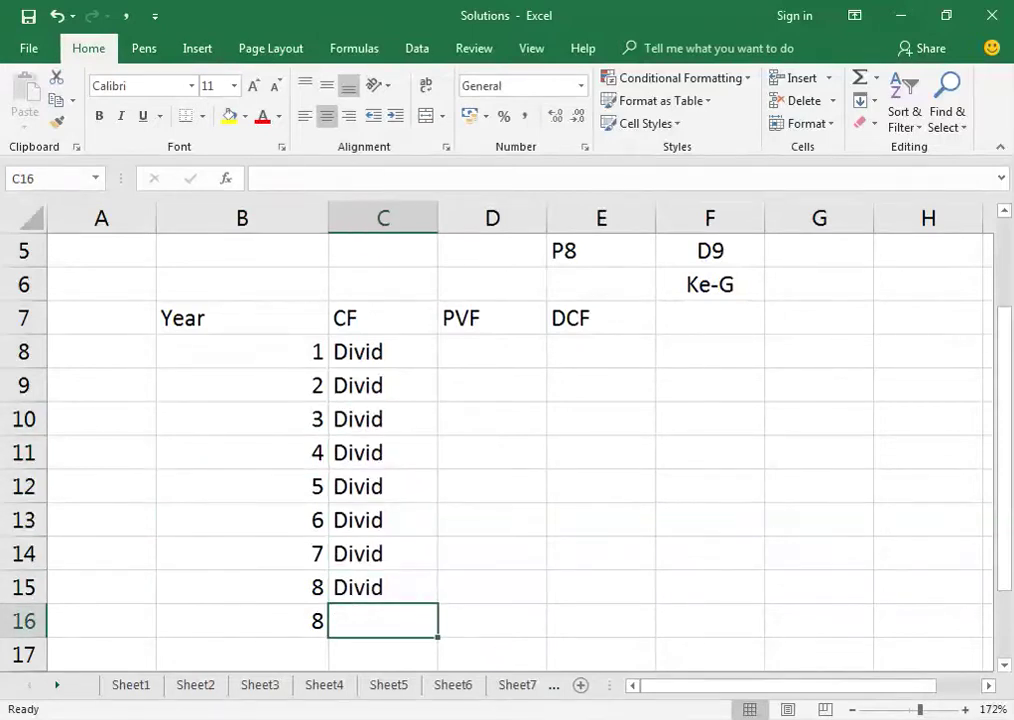
Enter "MP" as the cash flow for the second year 8 row in C16.
type("MP")
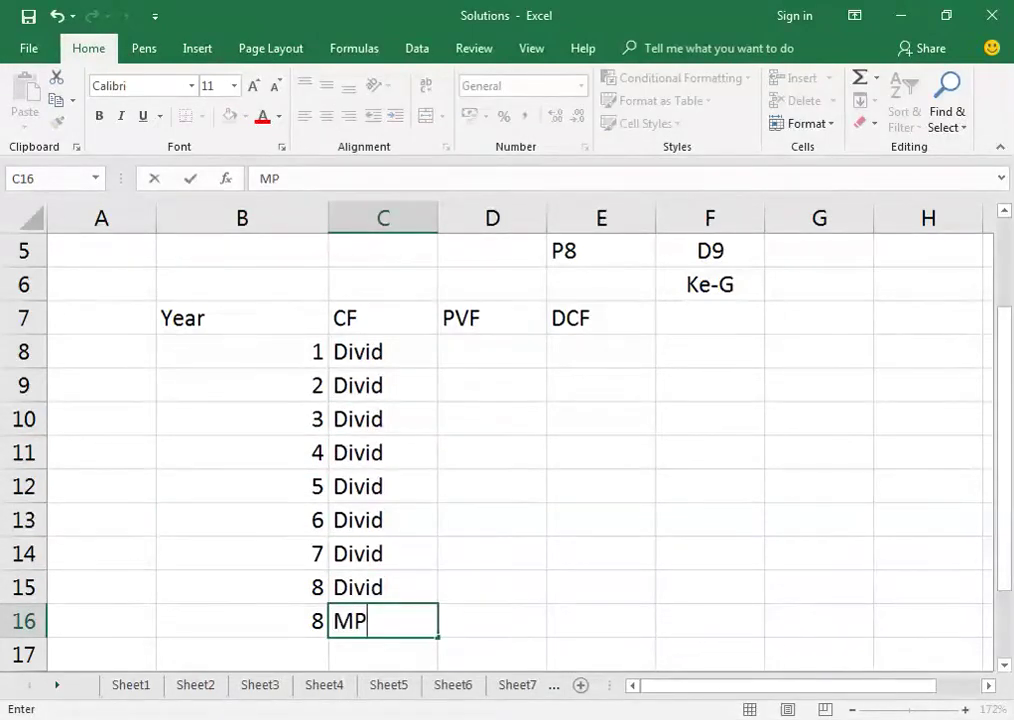
key("Return")
key("Up")
key("Up")
key("Up")
key("Up")
key("Up")
key("Up")
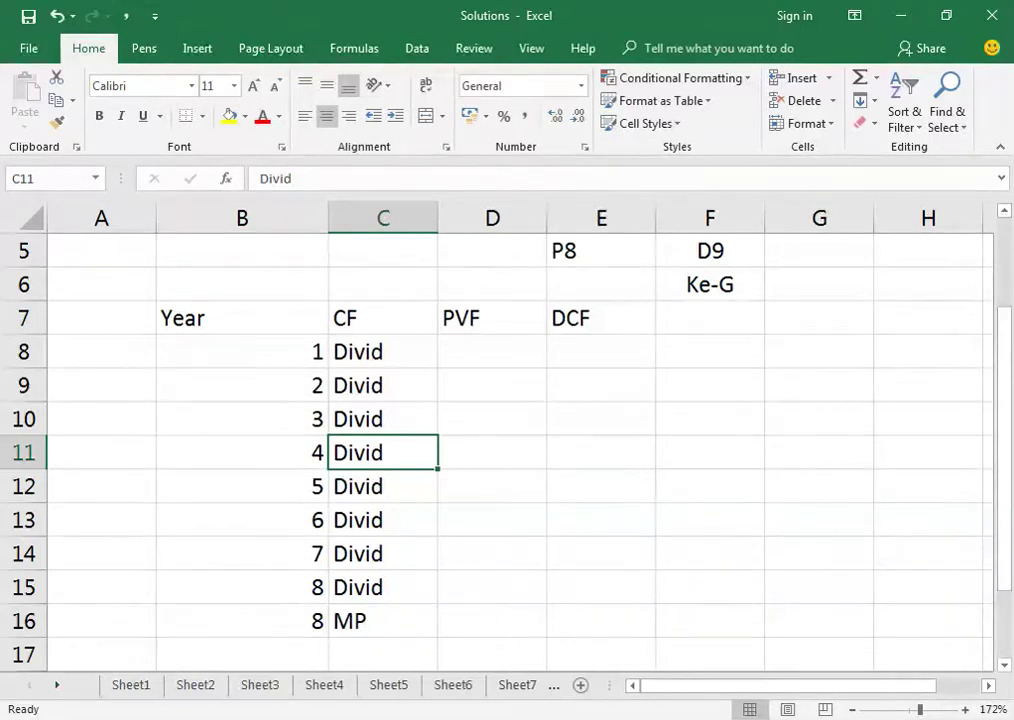
Switch to Workbook_November_2018.pdf in Adobe Reader and highlight the initial, intermediate and final stages of the step-up growth model.
key("alt+Tab")
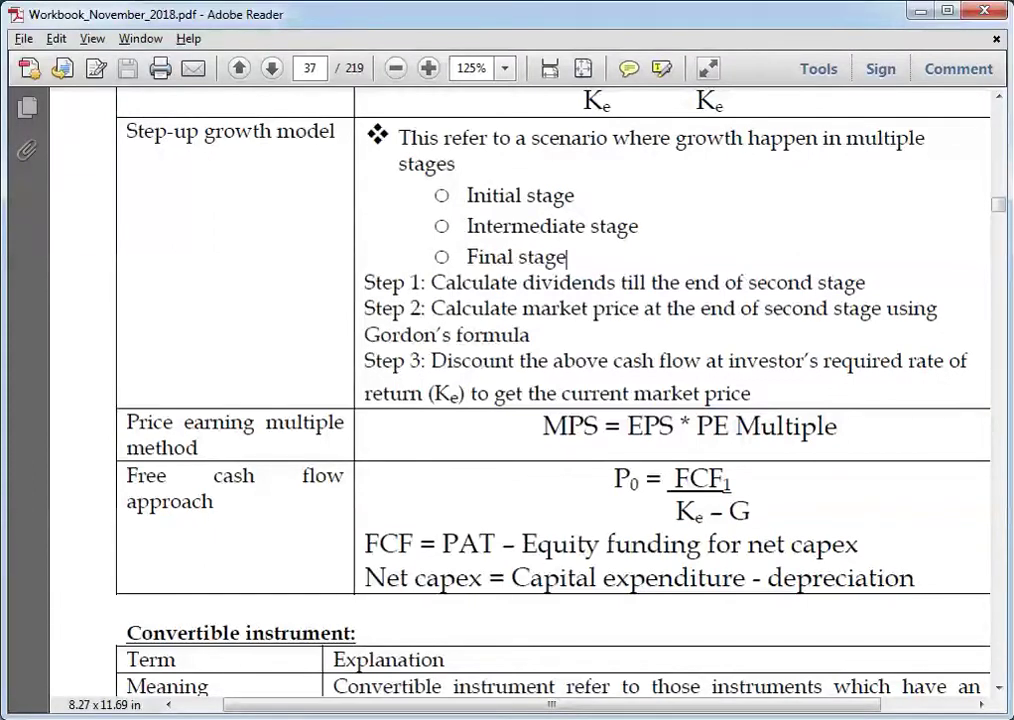
left_click_drag(466, 195, 567, 257)
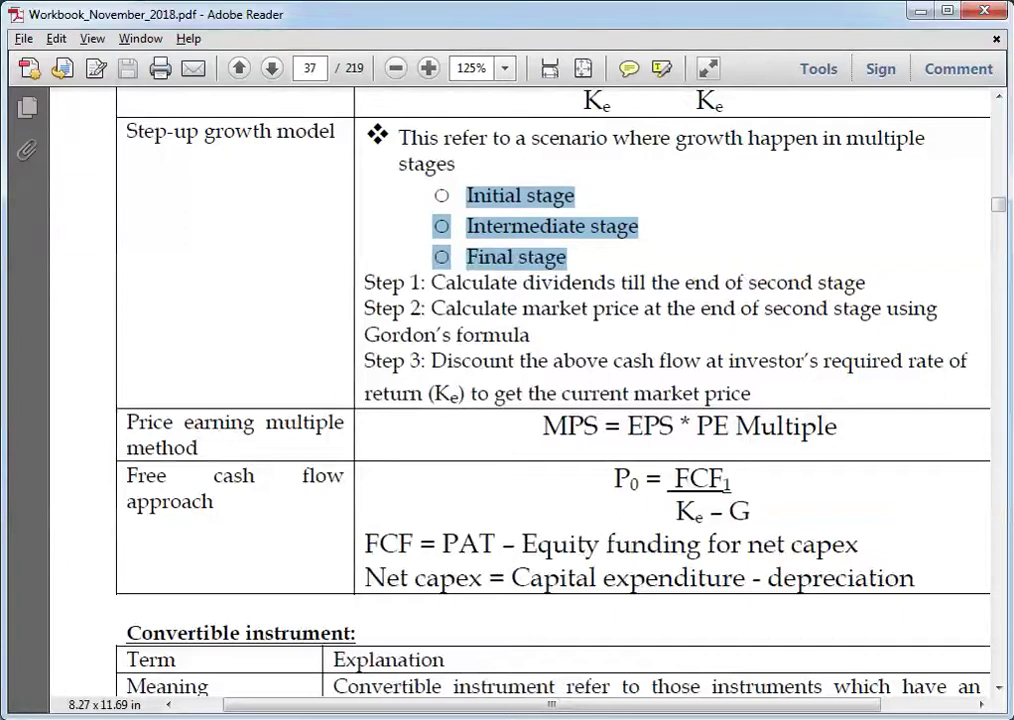
Clear the text highlight in the PDF, switch back to the Solutions workbook in Excel and erase the entire sheet's contents.
left_click(595, 315)
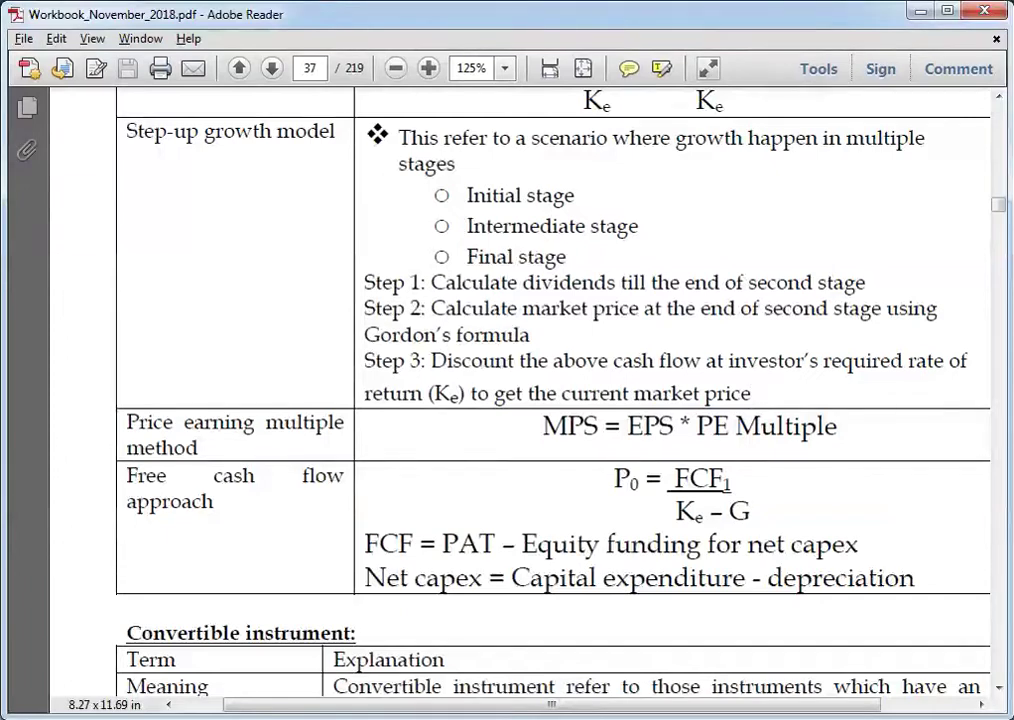
key("alt+Tab")
key("ctrl+a")
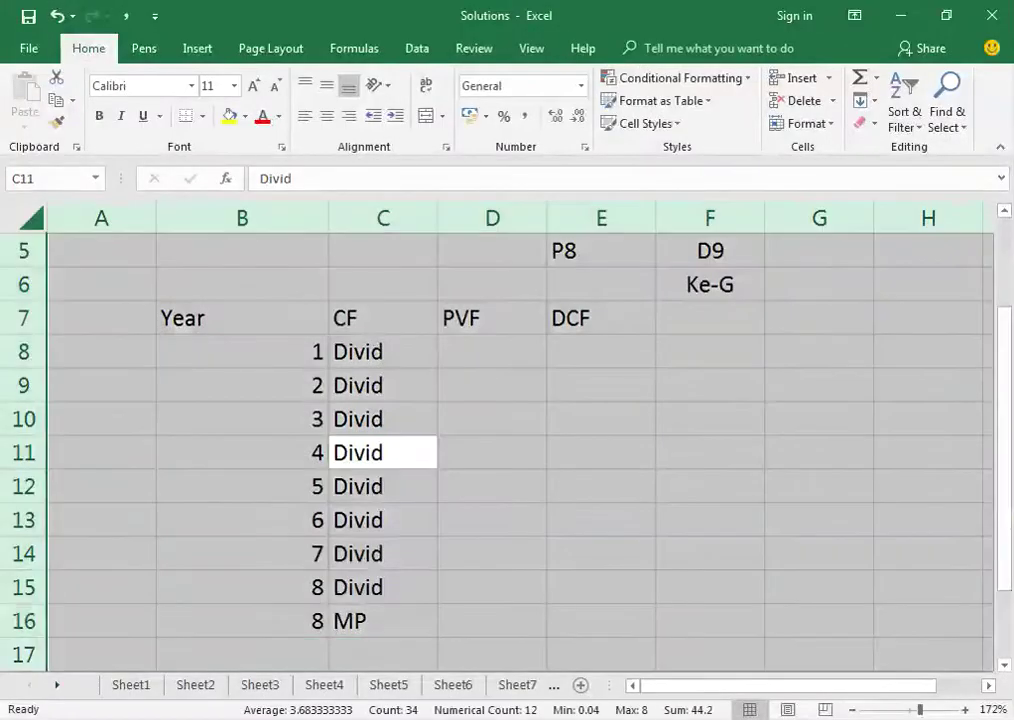
key("Delete")
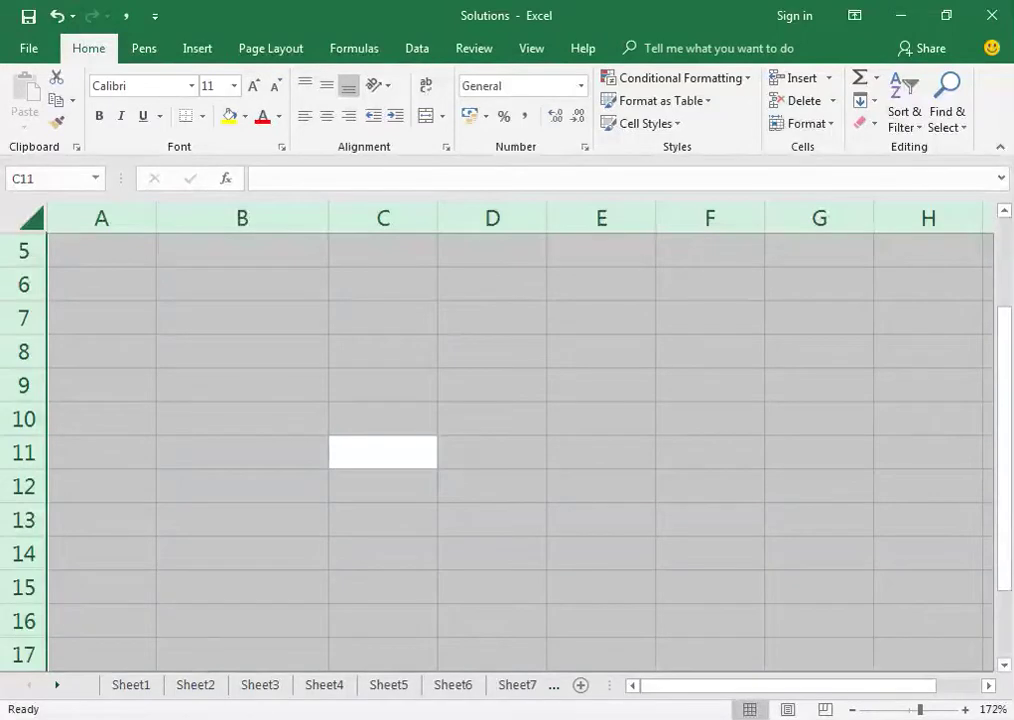
Set the font of the whole sheet to Book Antiqua.
key("alt+h")
key("f")
key("f")
type("Boo")
key("Return")
Enter the table headings "Particualrs" in B2 and "Amount" in C2.
key("Up")
key("Up")
key("Up")
key("Up")
key("Up")
key("Up")
key("Up")
key("Up")
key("Up")
key("Up")
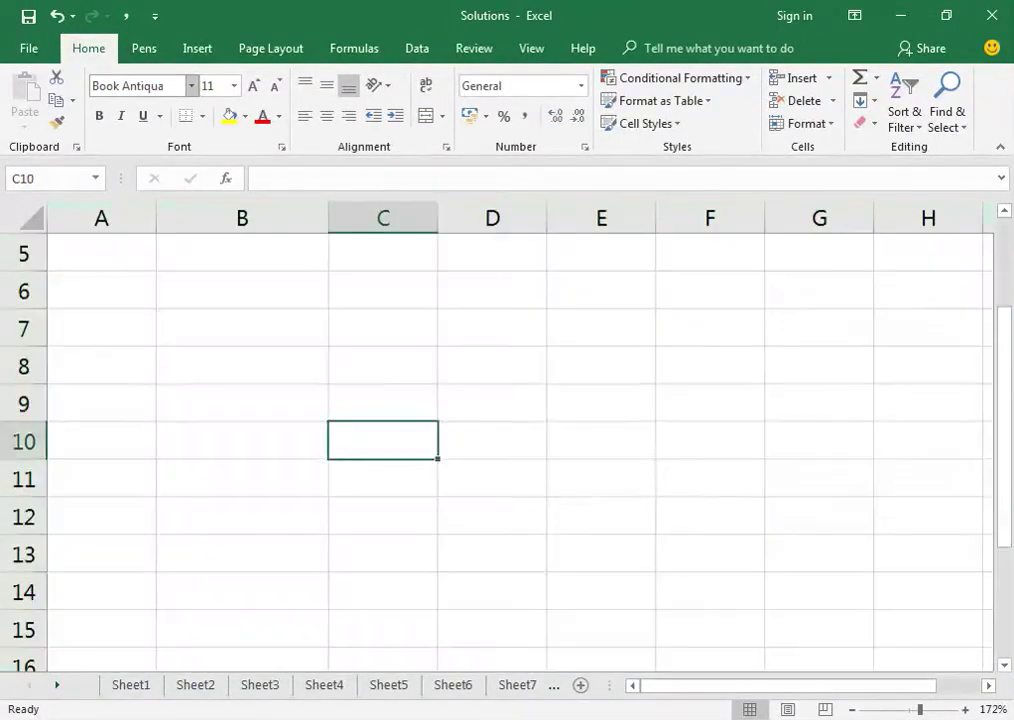
left_click(383, 290)
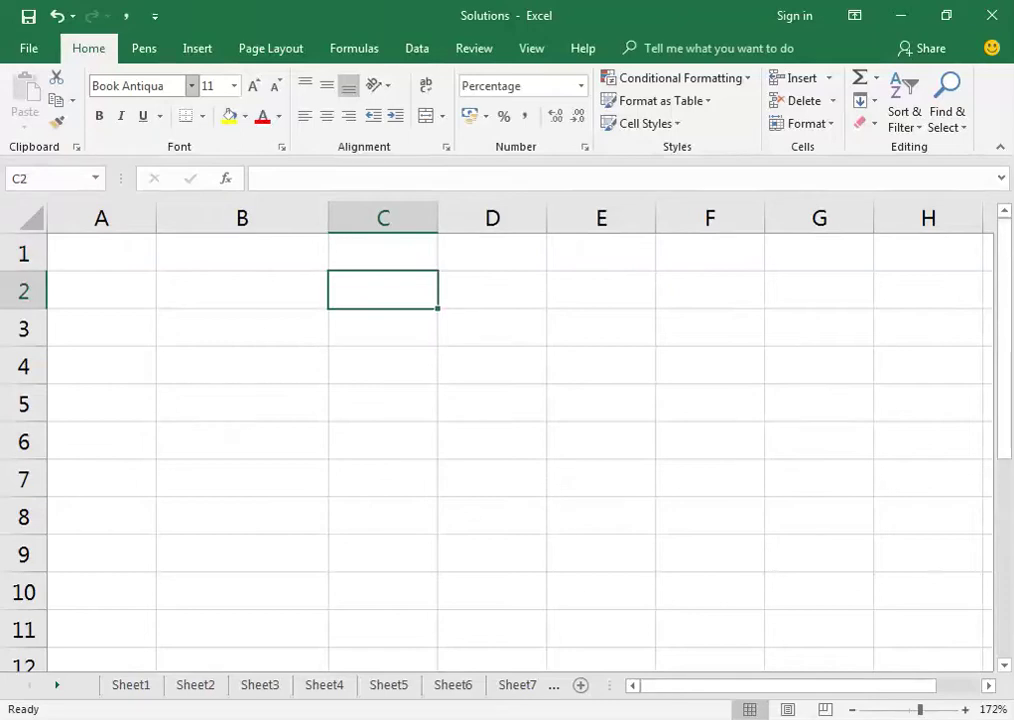
left_click(242, 290)
type("Partiu")
key("BackSpace")
type("cualrs")
key("Return")
left_click(383, 290)
type("A")
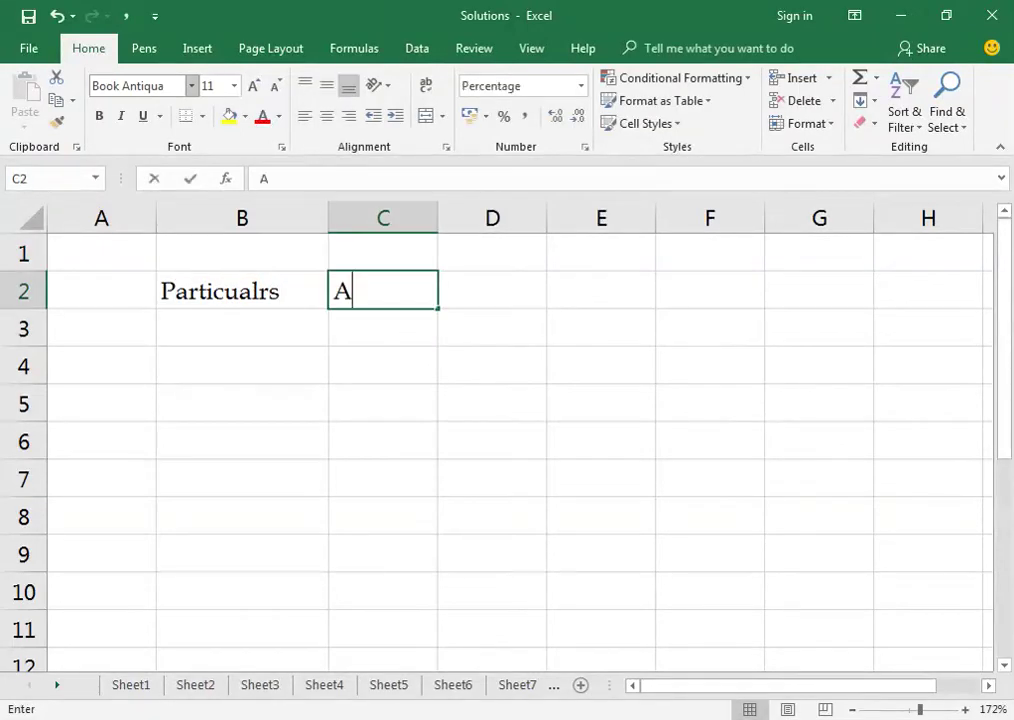
type("mount")
Enter the label "EPS" in B3 and its amount 100 in C3 as a plain number instead of a percentage.
left_click(242, 328)
type("EP")
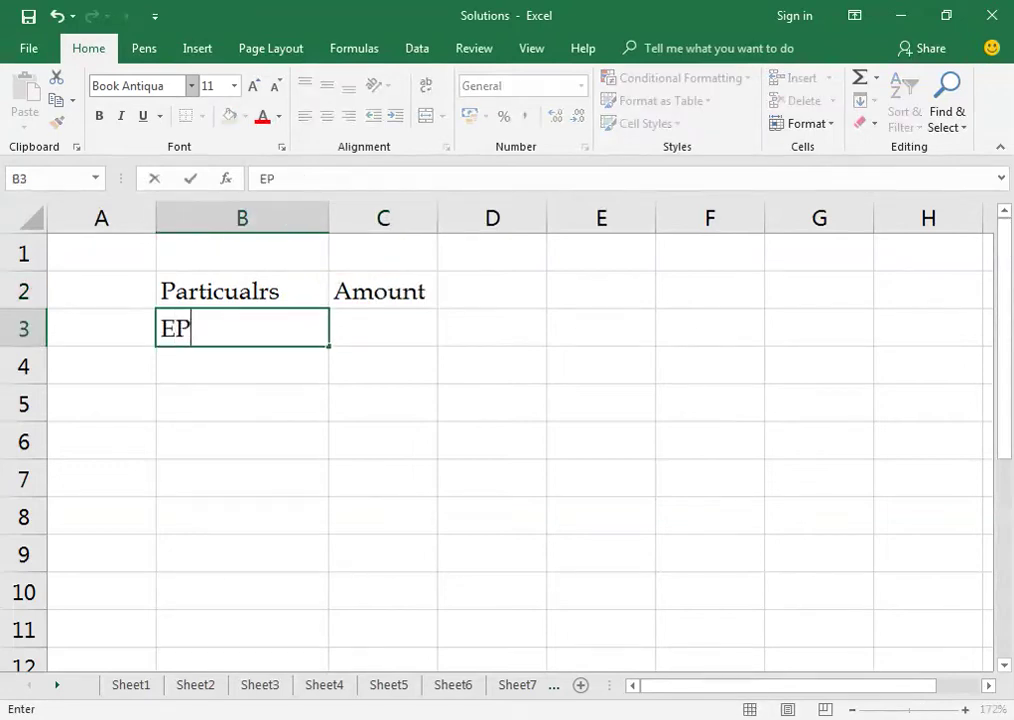
type("S")
key("ctrl+Return")
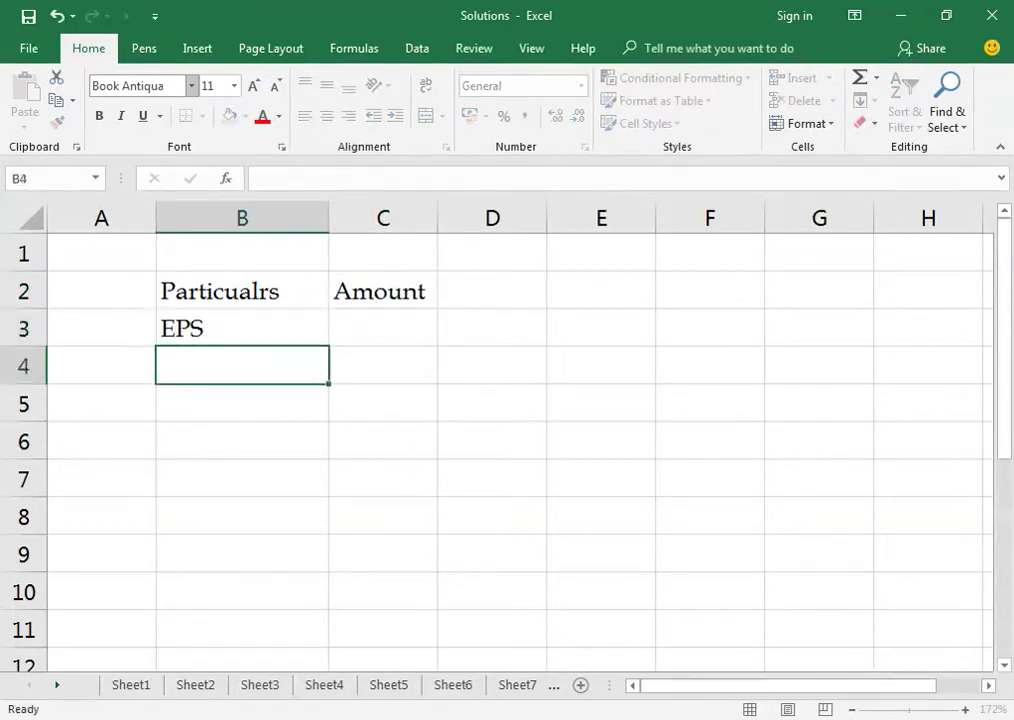
left_click(383, 328)
type("100")
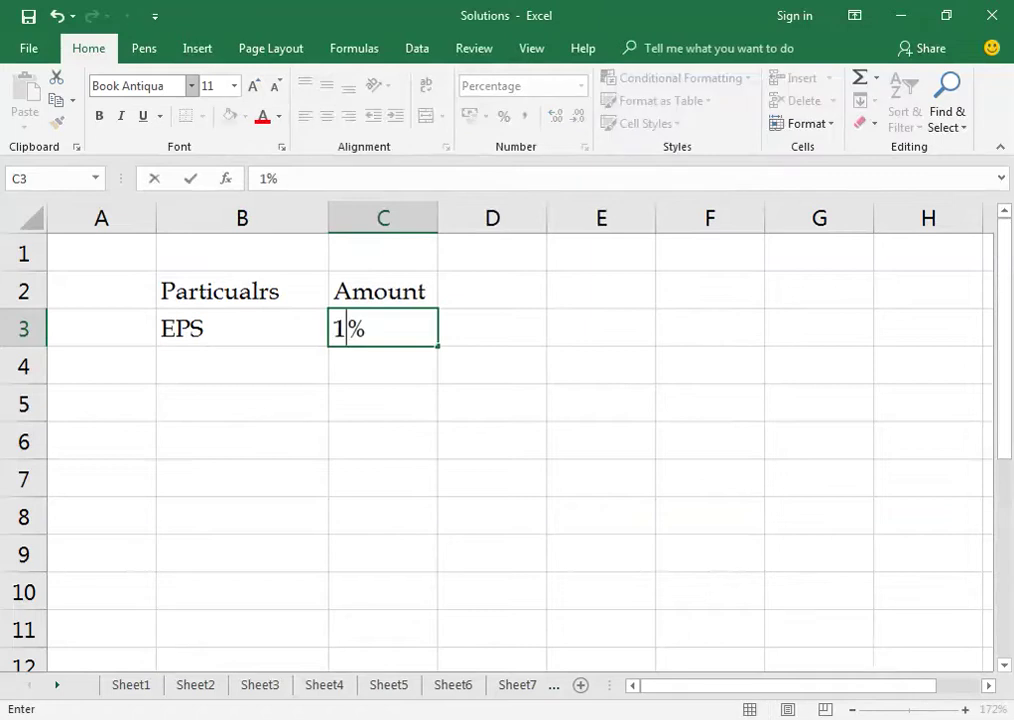
key("Tab")
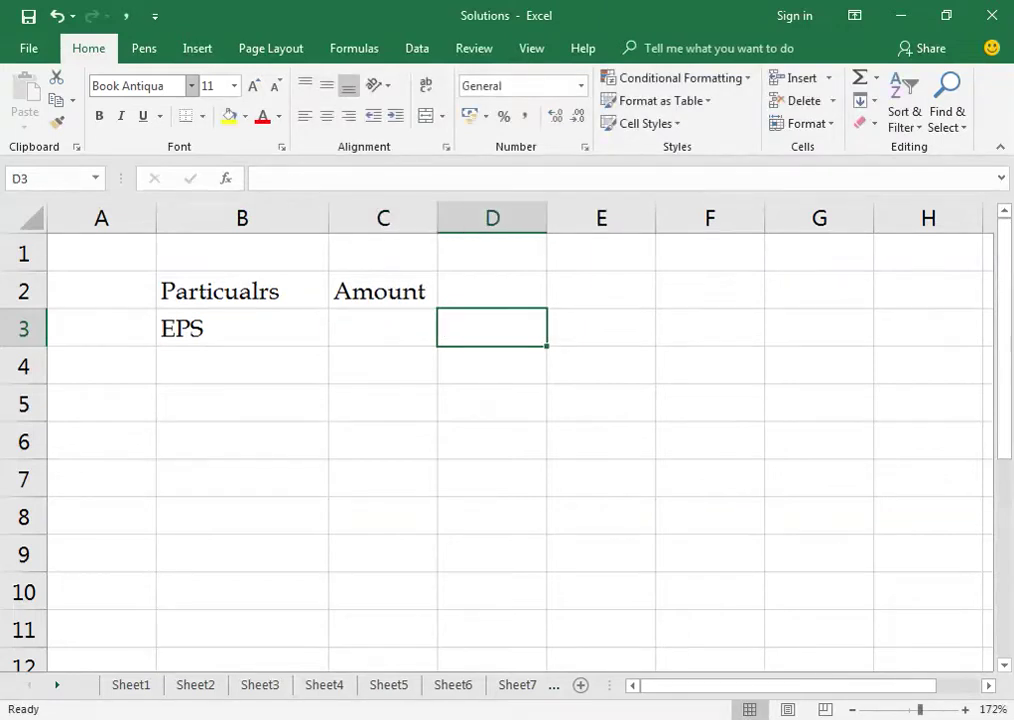
key("ctrl+c")
key("Left")
key("Escape")
type("100")
key("Return")
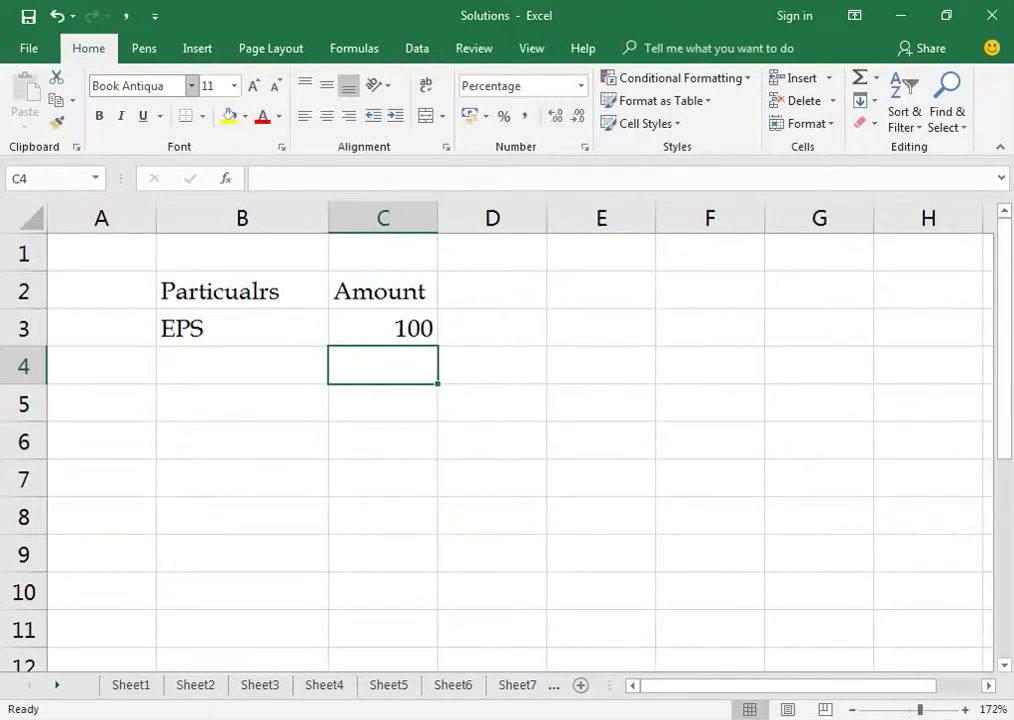
Enter "Capex and WC requirement" in E2 and fit column E's width to the text.
left_click(601, 366)
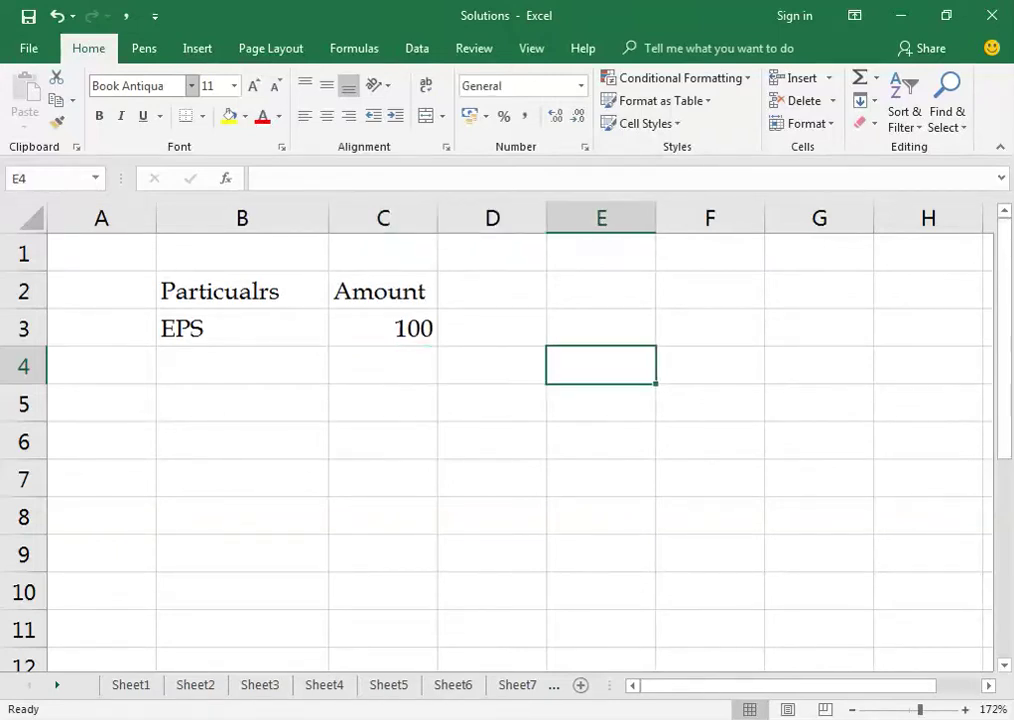
left_click(601, 291)
type("Capex")
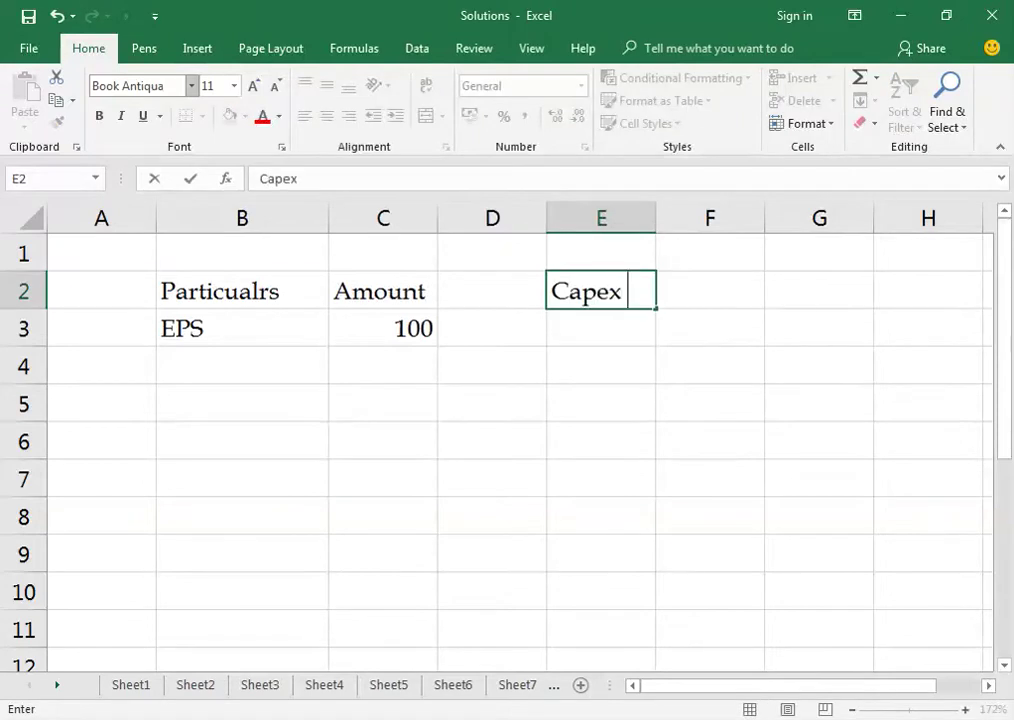
type(" and WC requirement")
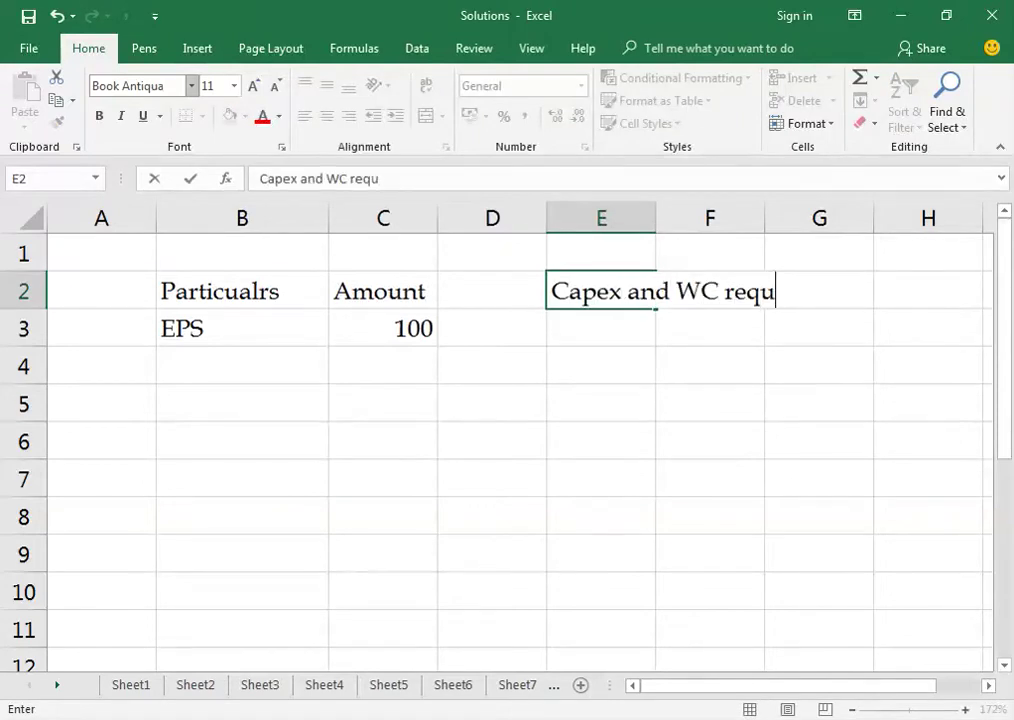
key("Return")
left_click(601, 291)
key("alt+h")
key("o")
key("i")
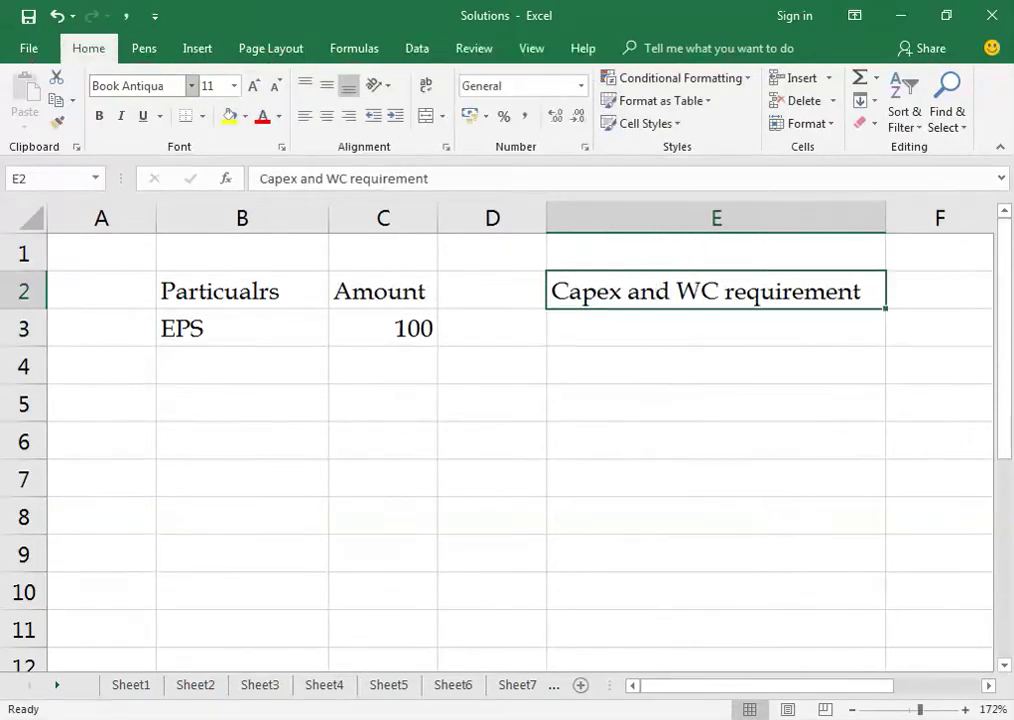
Enter 150 in F2 as the capex and working capital requirement.
key("Right")
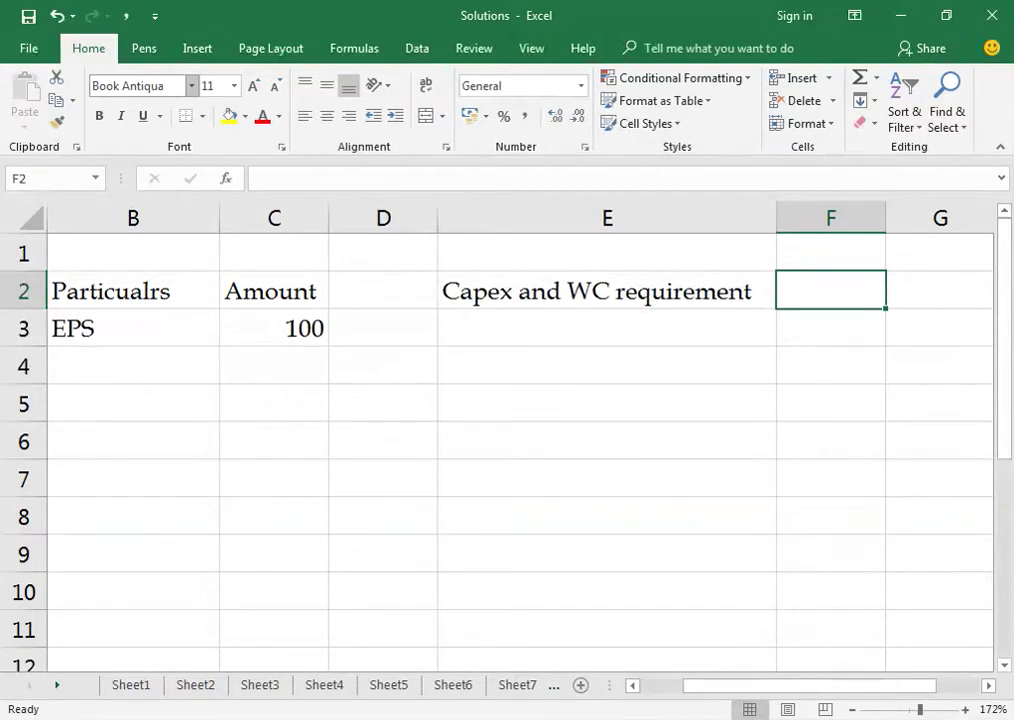
type("150")
key("Return")
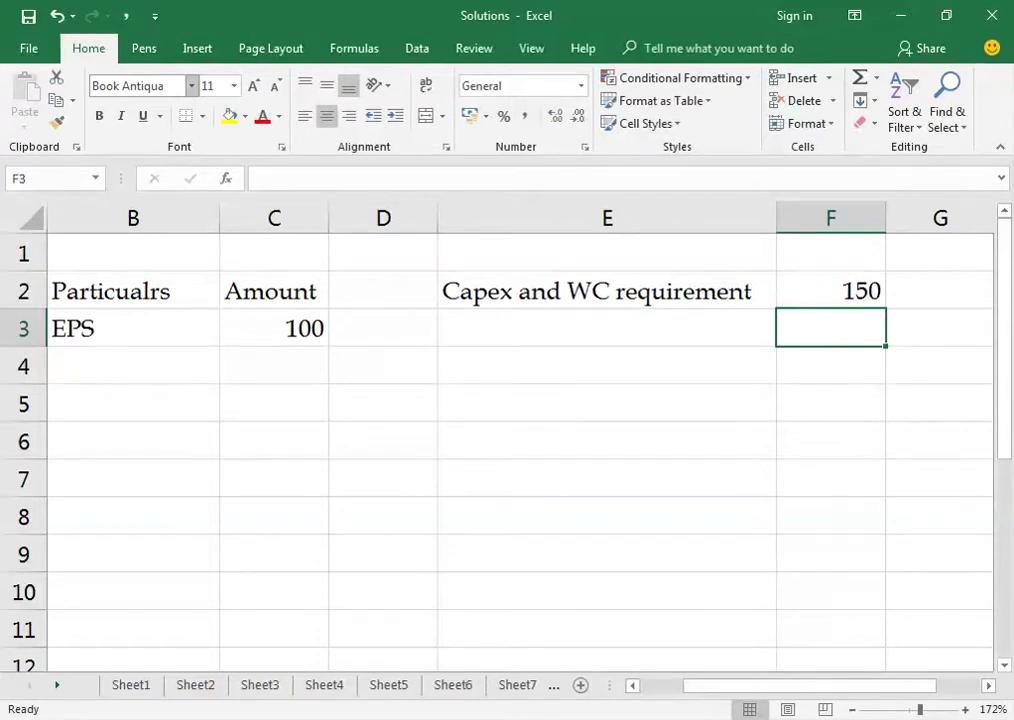
Add the funding labels "Amoun raised as debt" in E3 and "Amoutn raised as equity" in E4.
left_click(607, 328)
type("Amoun r")
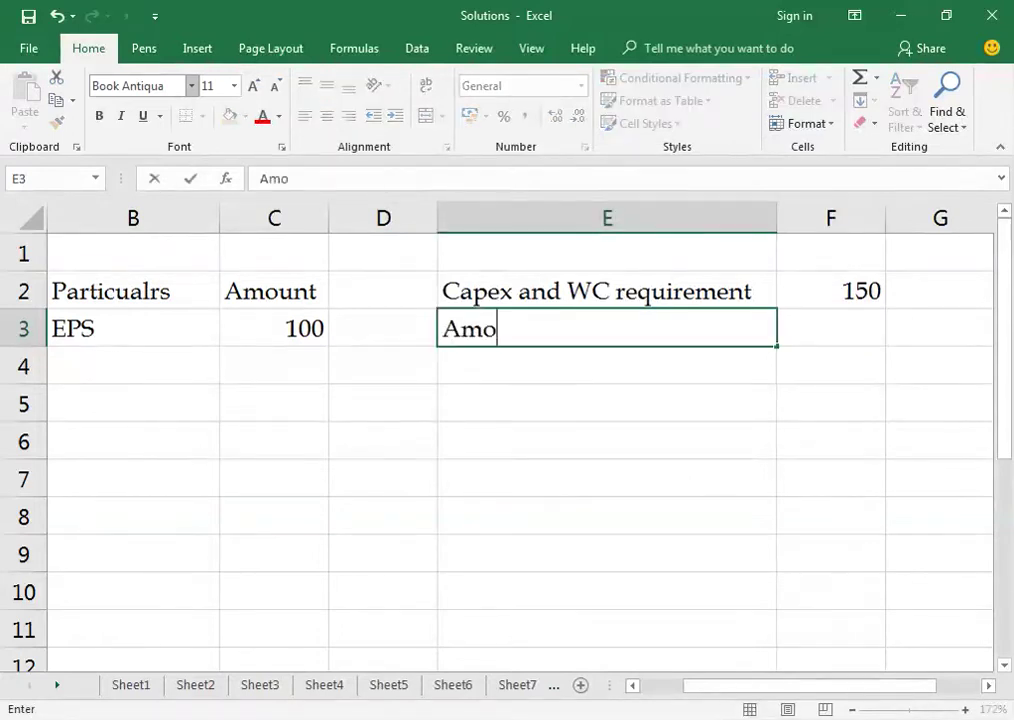
type("d as debt")
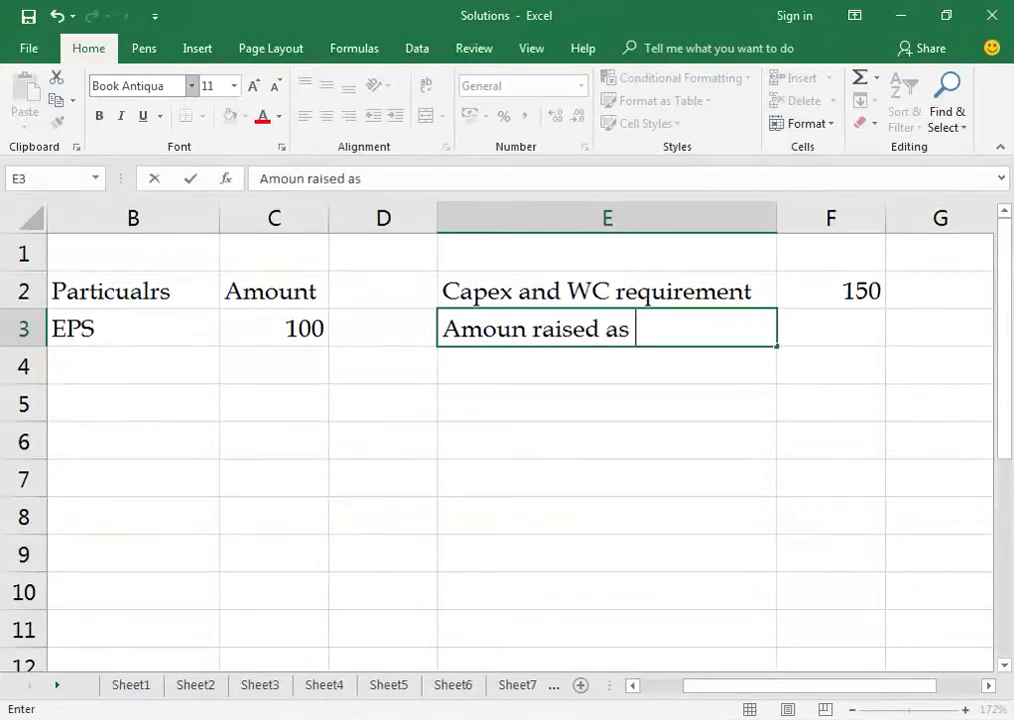
key("Return")
type("Amoutn raised as equity")
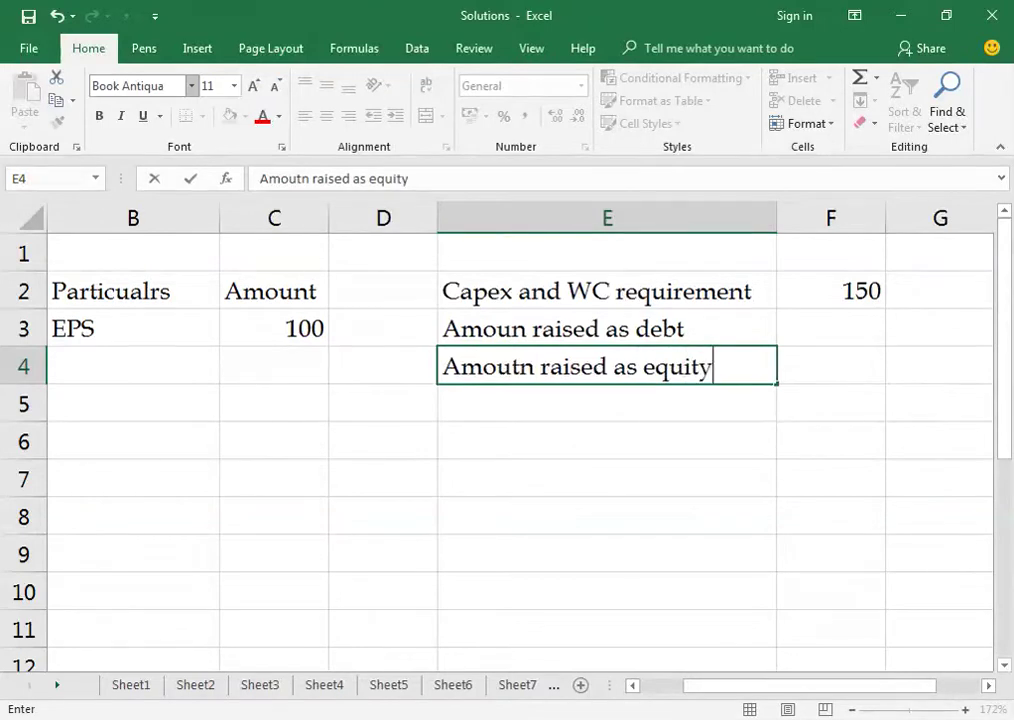
key("Return")
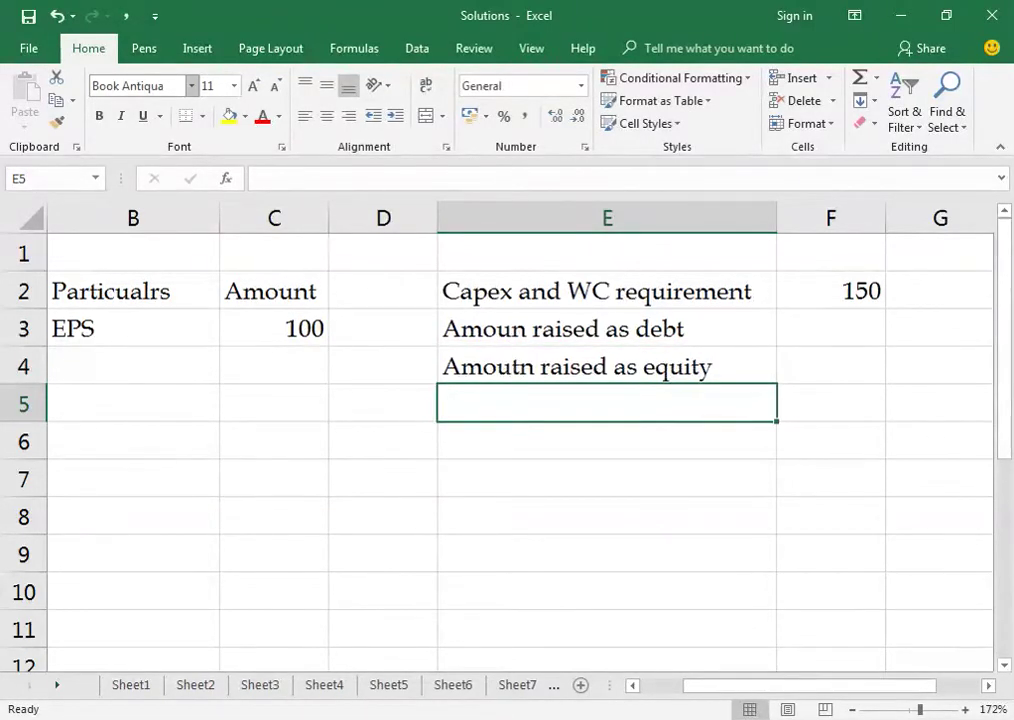
Enter 60 as the debt amount in F3 and 90 as the equity amount in F4.
key("Up")
key("Up")
key("Right")
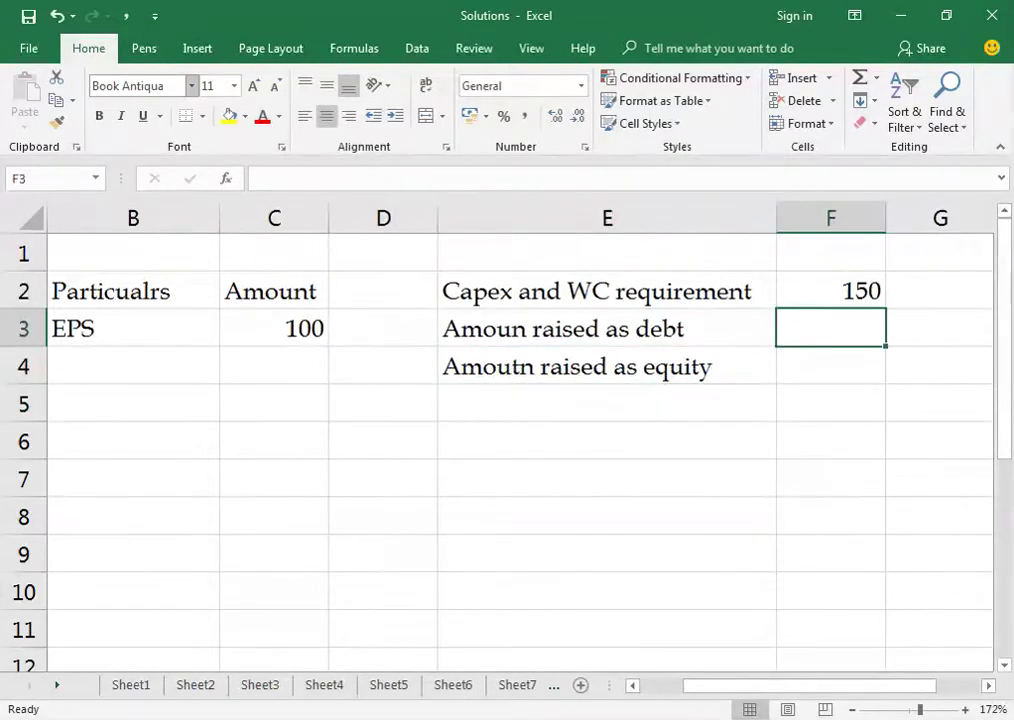
type("60")
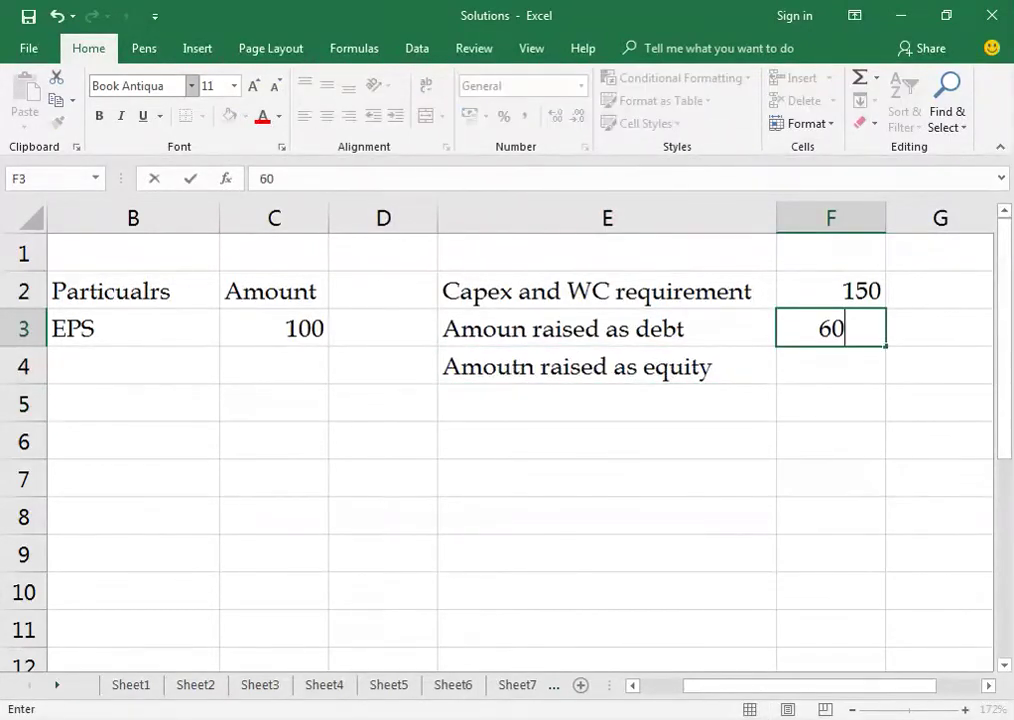
key("Return")
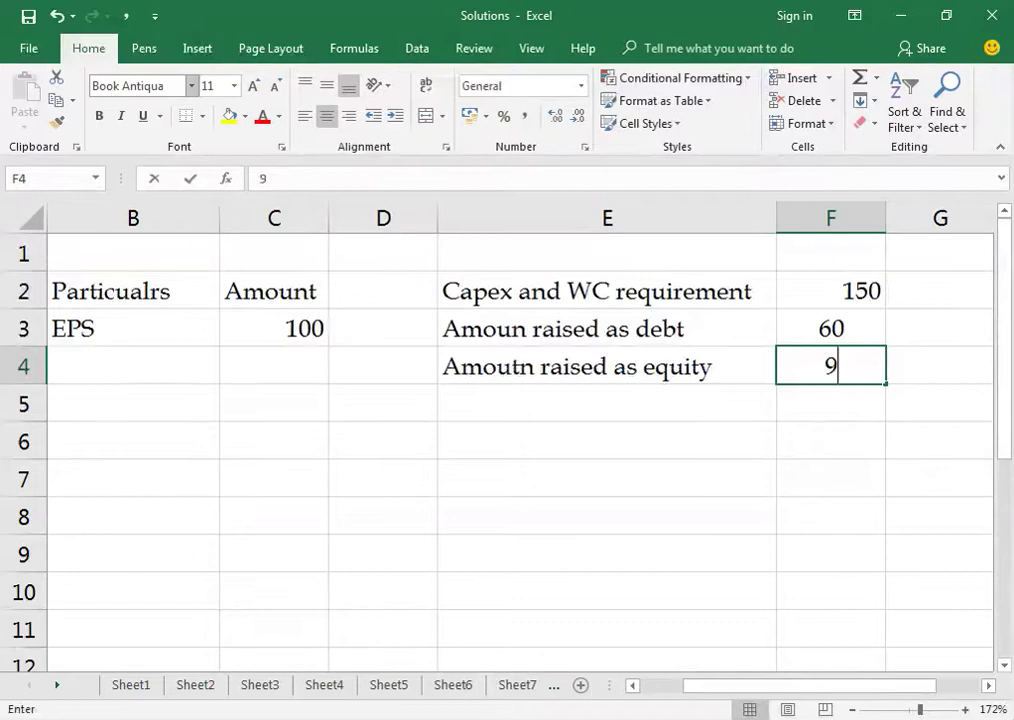
type("90")
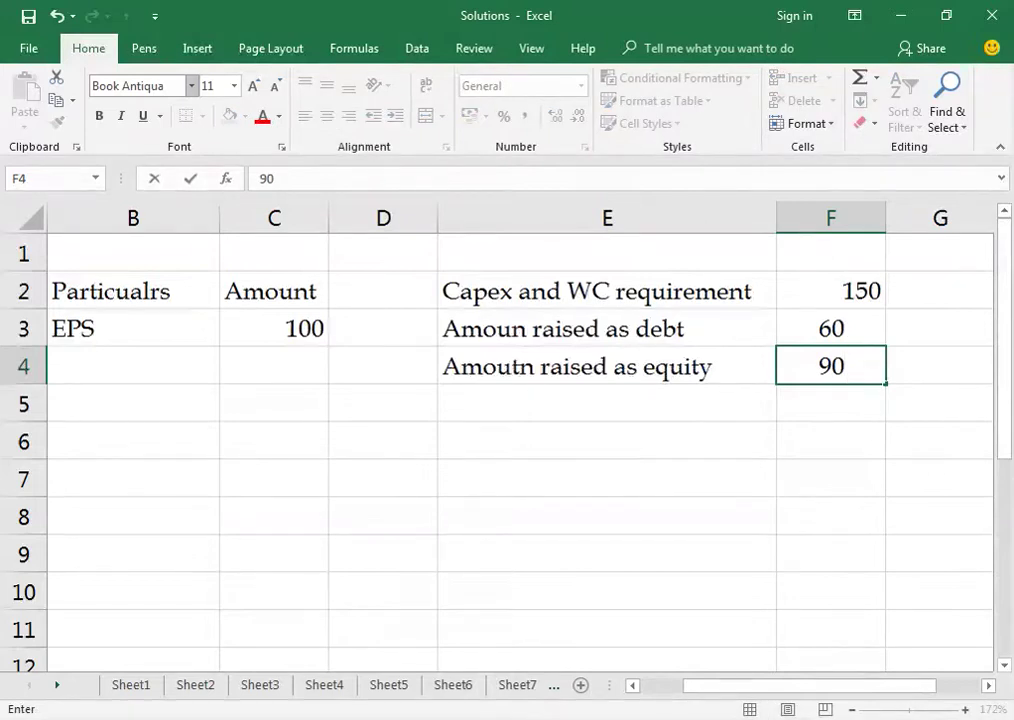
key("Return")
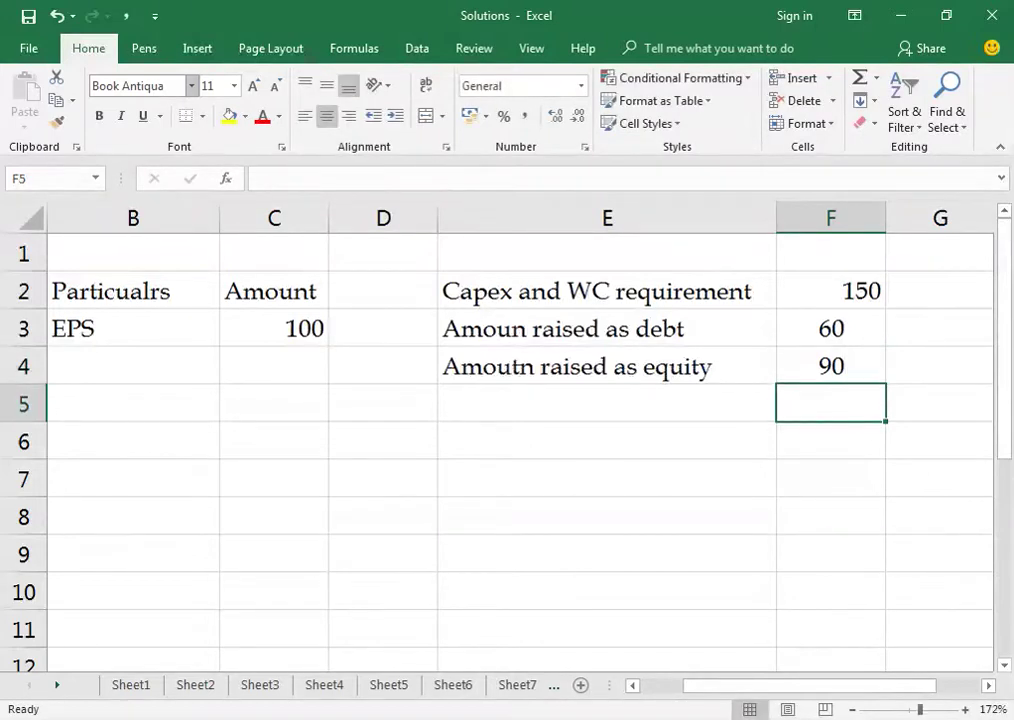
Enter "Less: Money required for capex and wC" in B4 and fit column B's width to the text.
key("Up")
key("Up")
key("Left")
key("Left")
key("Left")
key("Left")
key("Left")
key("Down")
left_click(242, 366)
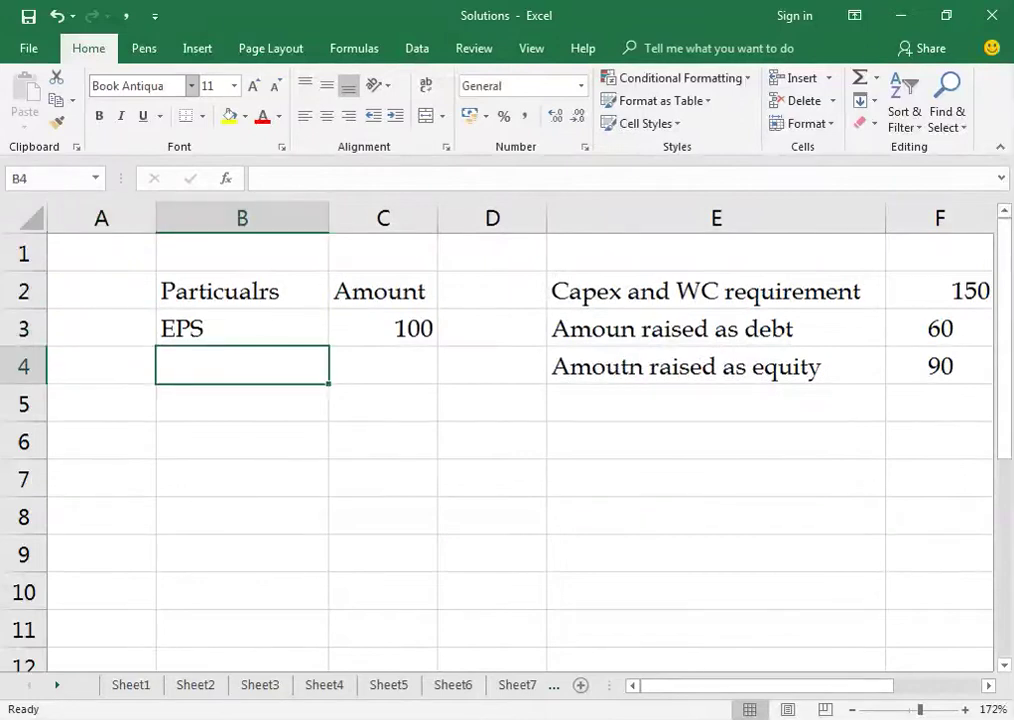
type("Less: Mo")
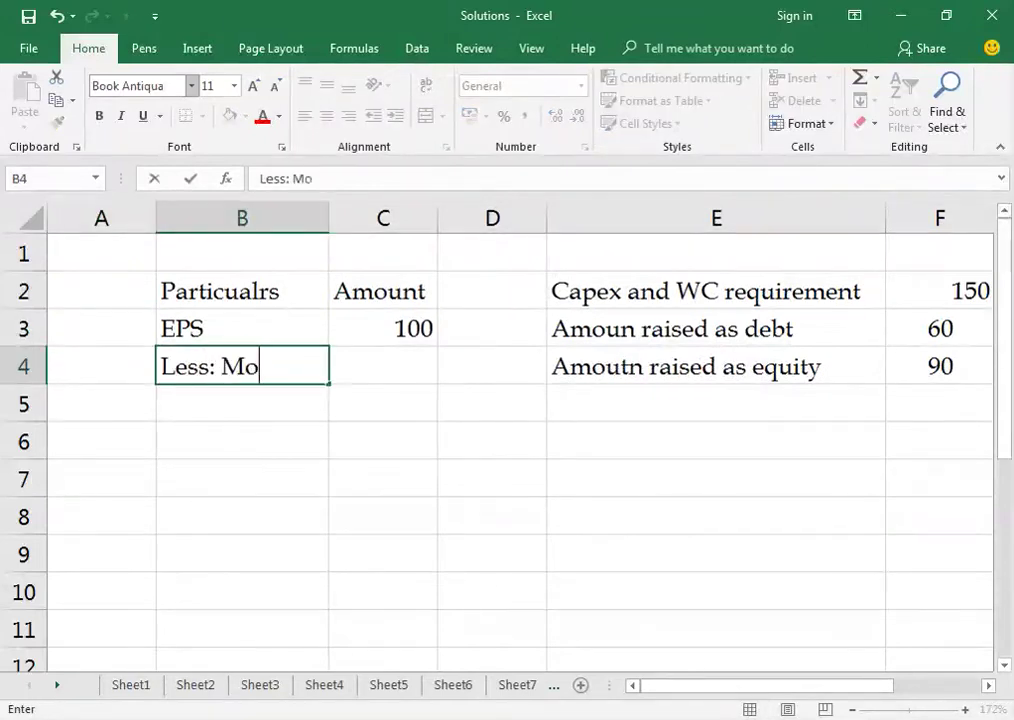
type("ney required f")
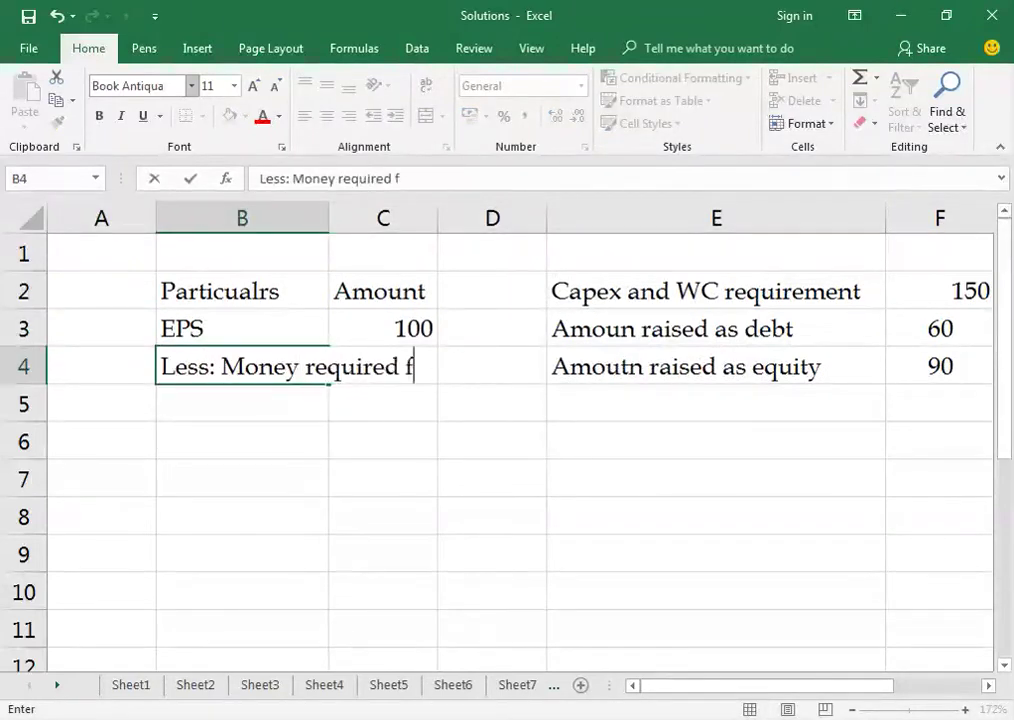
type("or capex and wC")
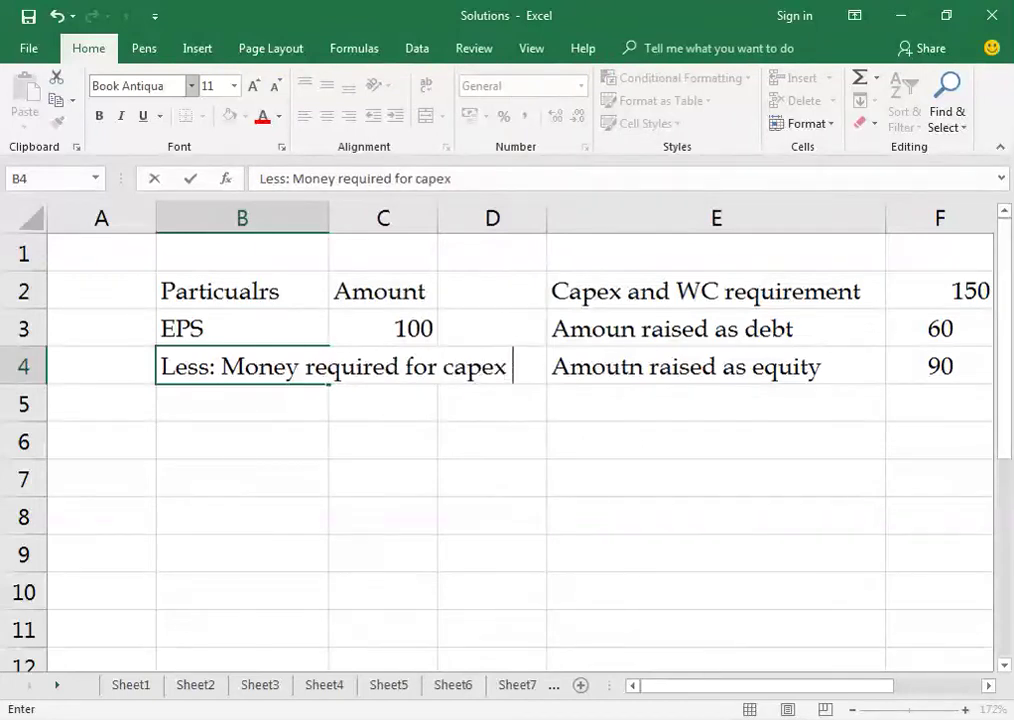
key("ctrl+Return")
key("alt+h")
key("o")
key("i")
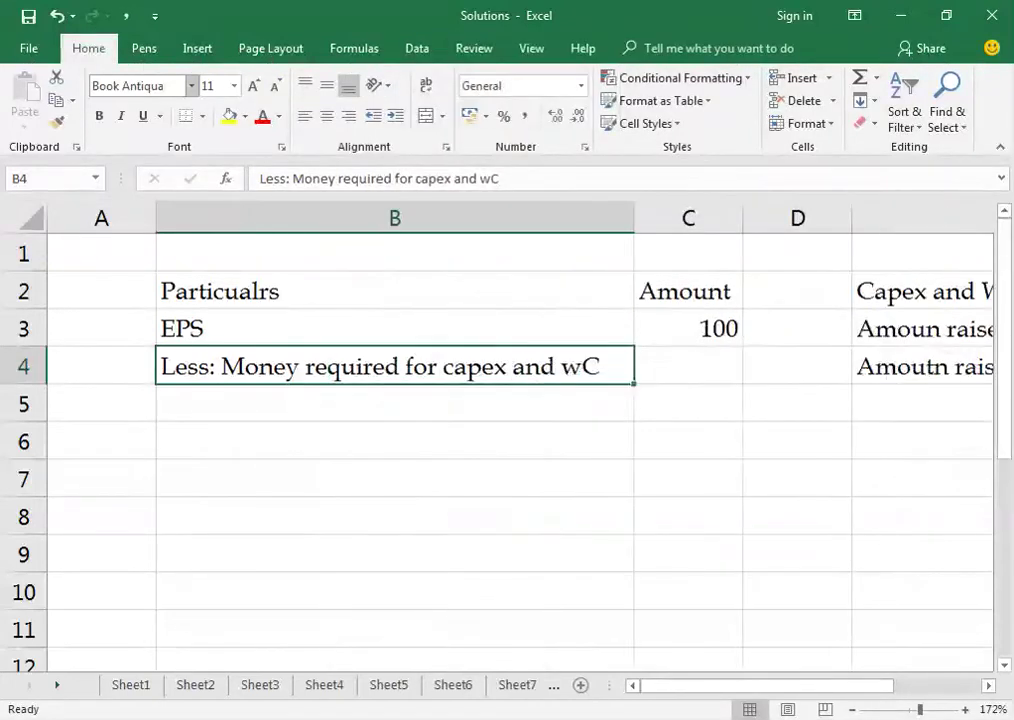
Enter -90 in C4 as a plain number, replacing the cell's percentage format with the General format of D4.
key("Right")
type("-90")
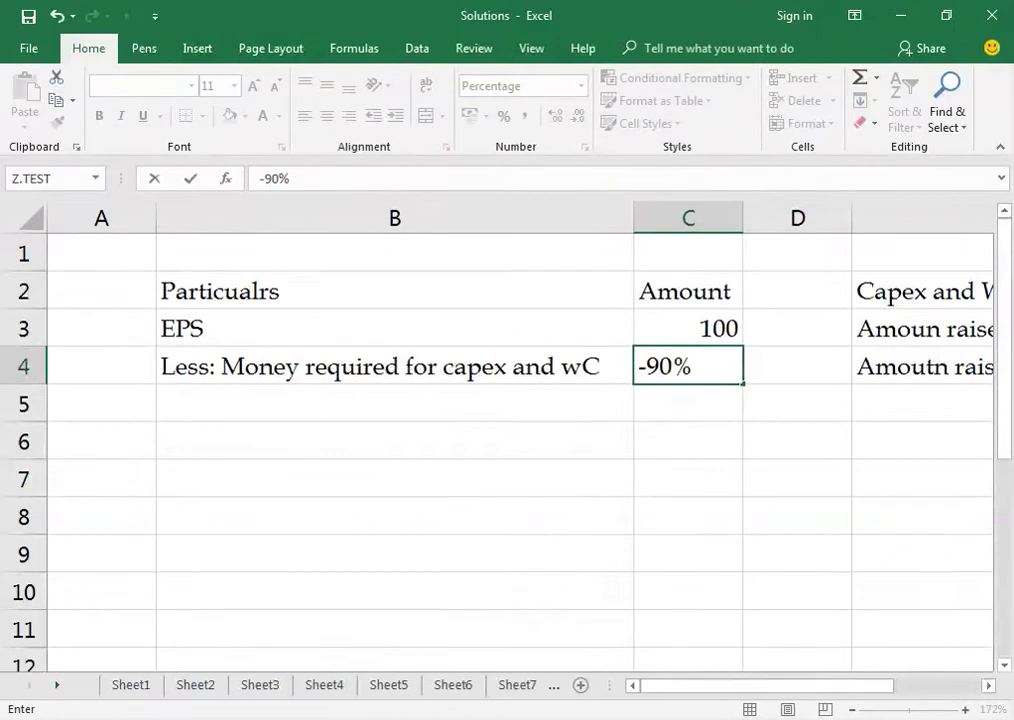
key("ctrl+Return")
key("Right")
key("ctrl+c")
key("Left")
key("Delete")
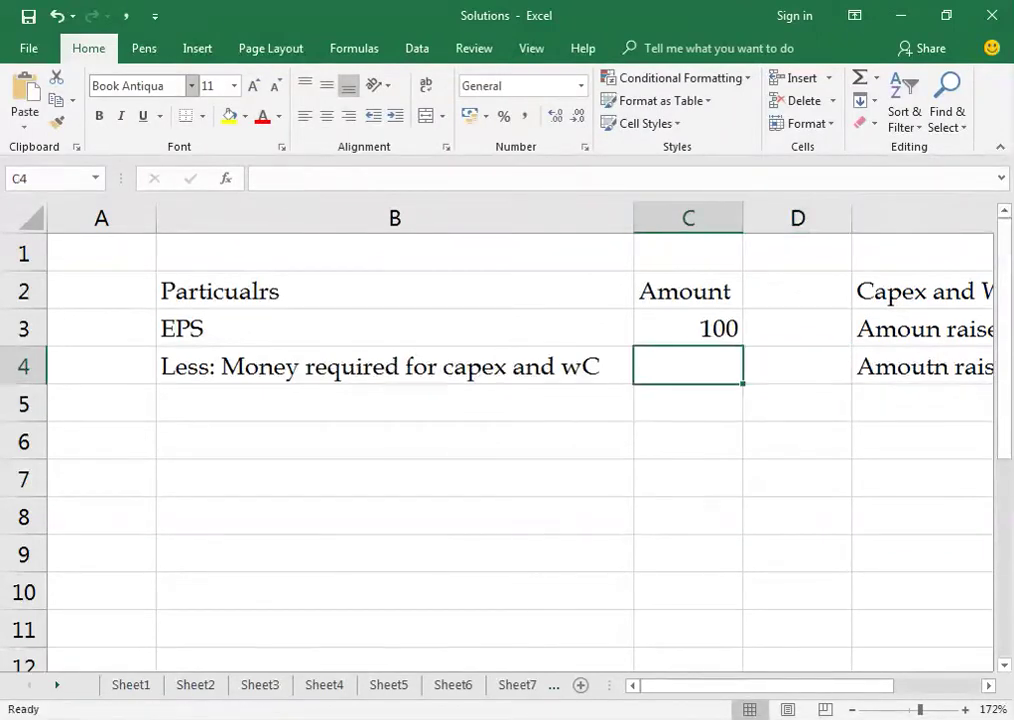
type("`")
key("BackSpace")
type("-90")
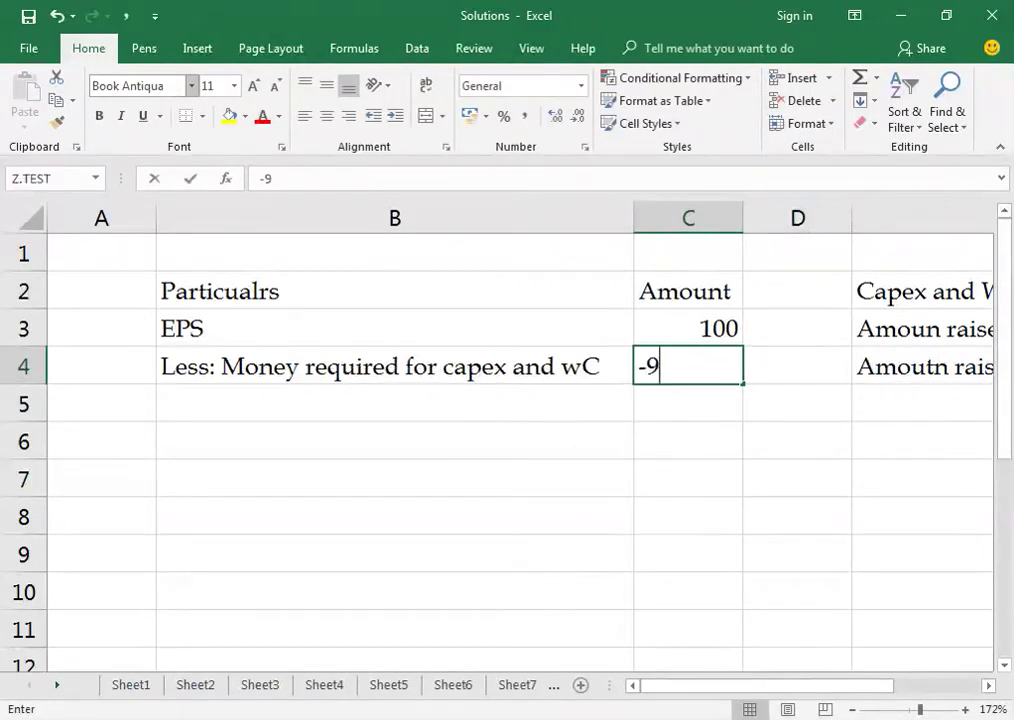
key("Return")
Total the amounts in C3 and C4 with AutoSum in C5 and go to the label cell B5.
key("alt+equal")
key("ctrl+Return")
key("Left")
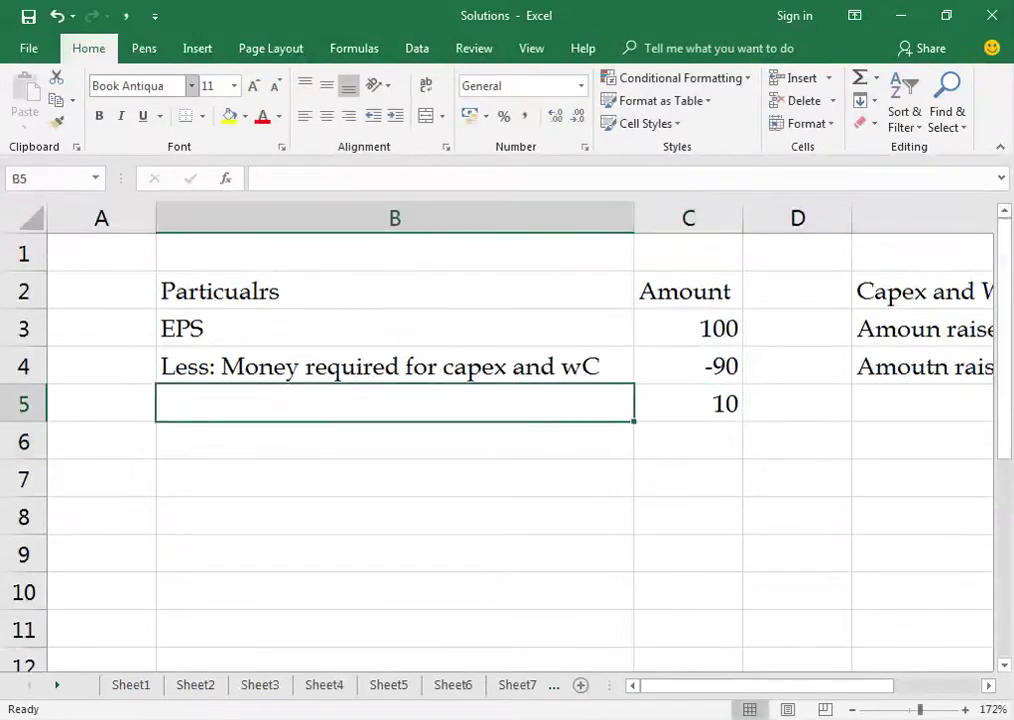
Enter the label "Free cash flow/Dividends" in B5.
type("Free cash fl")
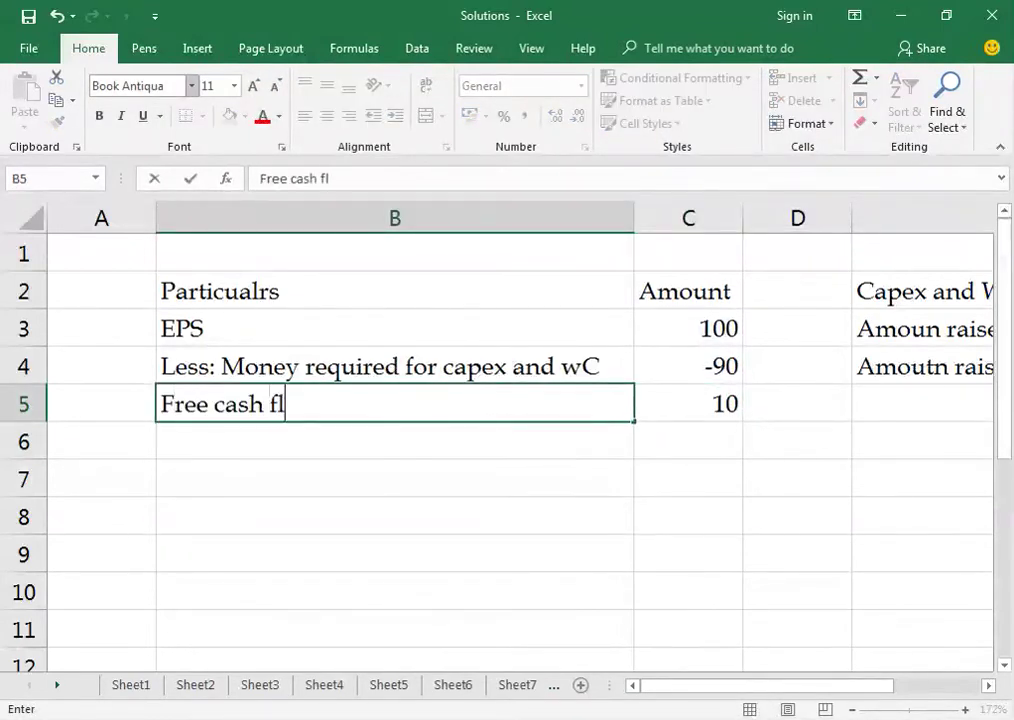
type("owDivid")
key("BackSpace")
key("BackSpace")
key("BackSpace")
key("BackSpace")
key("BackSpace")
type("/Dividends")
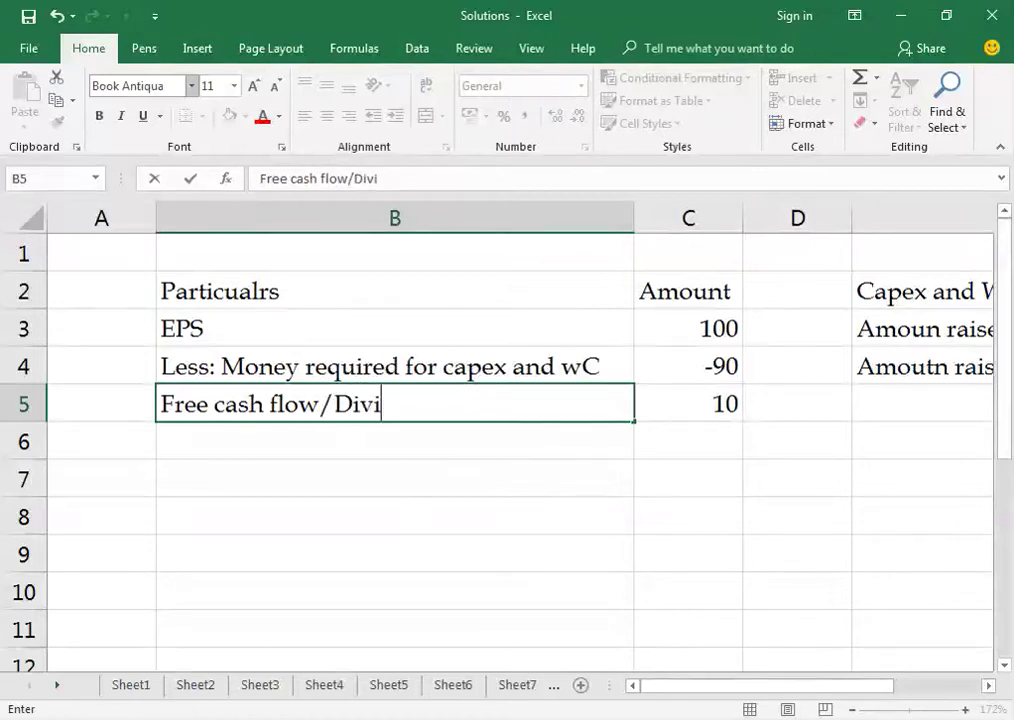
key("Return")
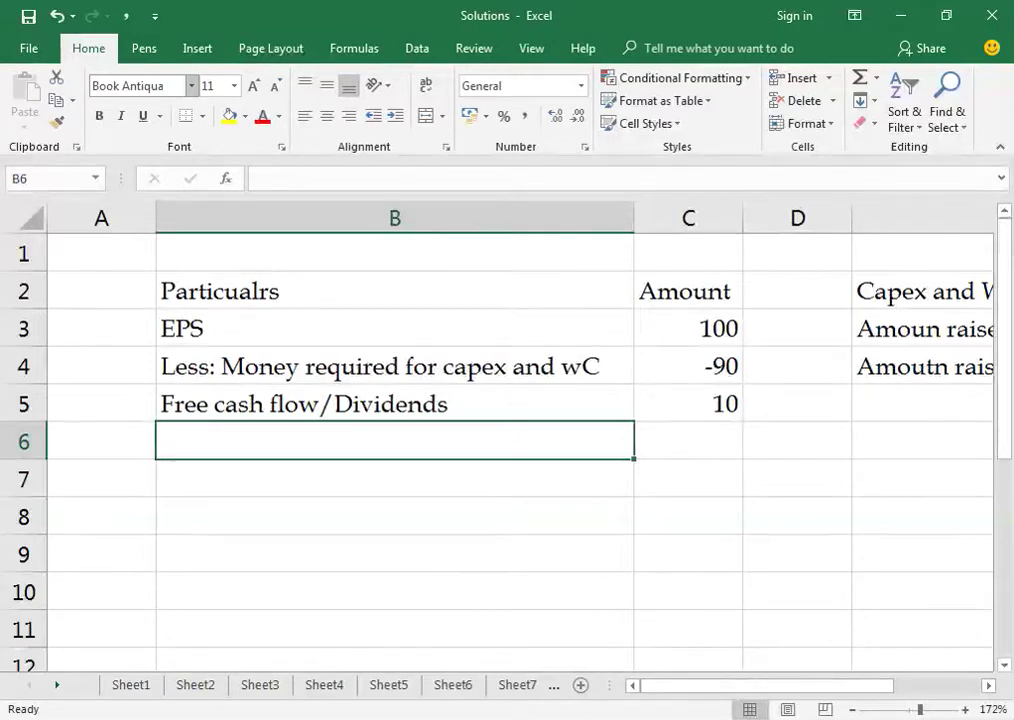
Switch to the workbook PDF in Adobe Reader and look through its table of contents from page 1.
key("alt+Tab")
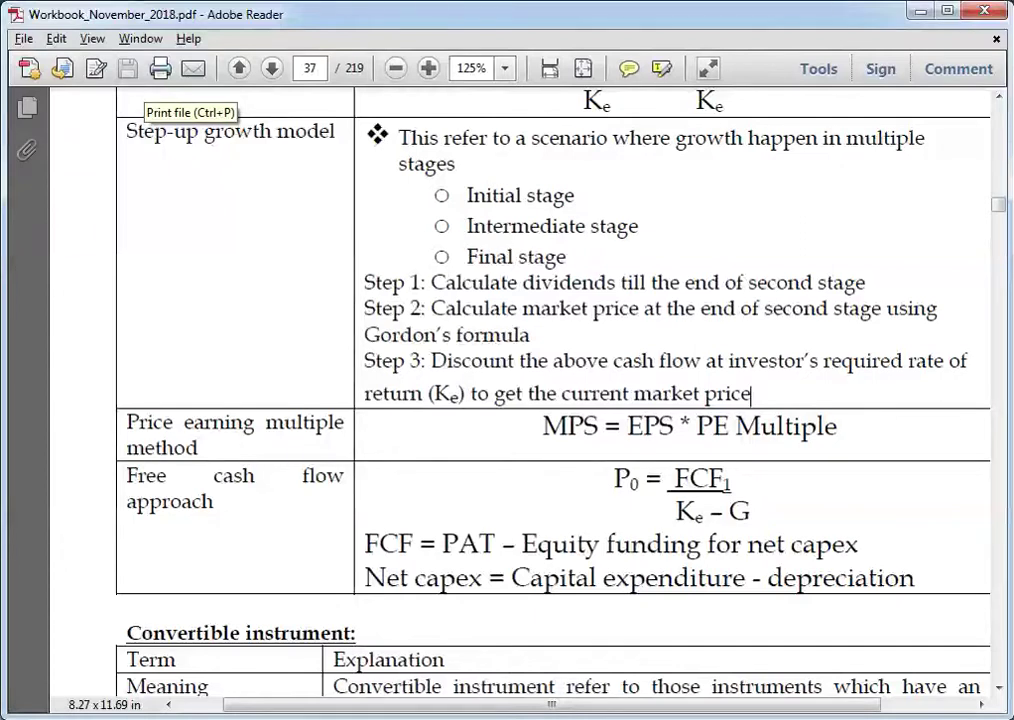
key("Home")
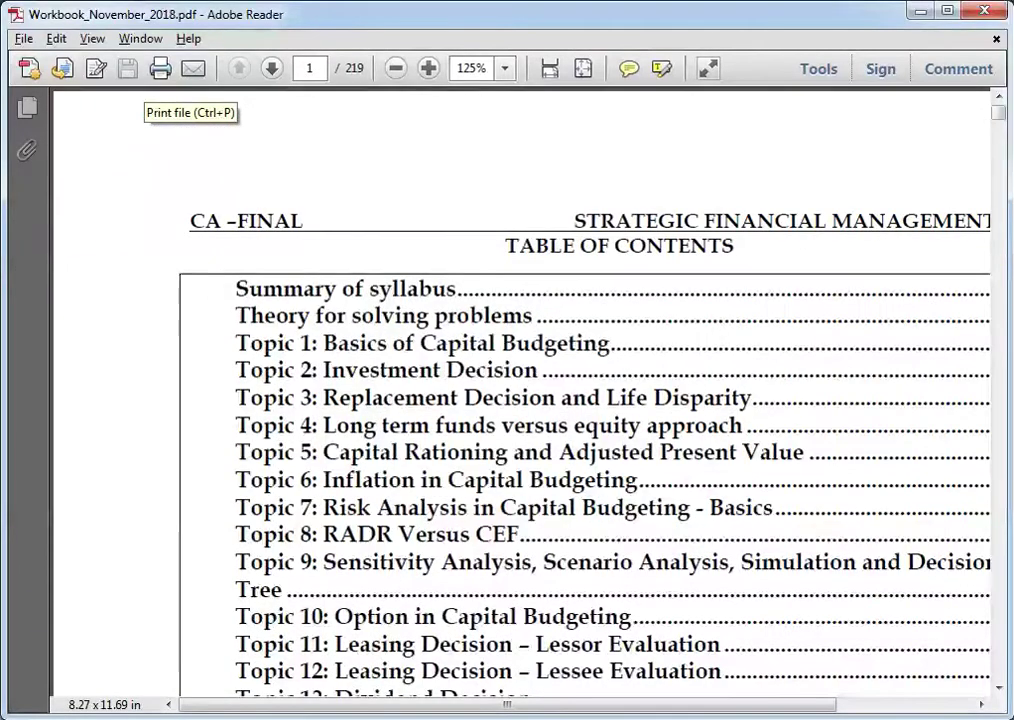
key("Page_Down")
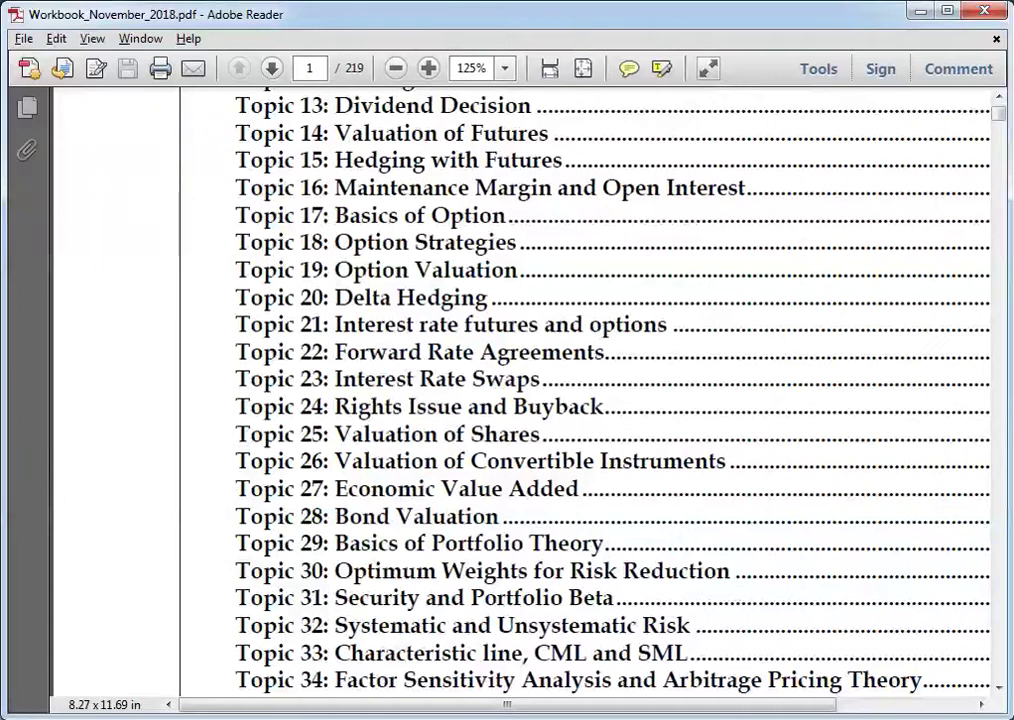
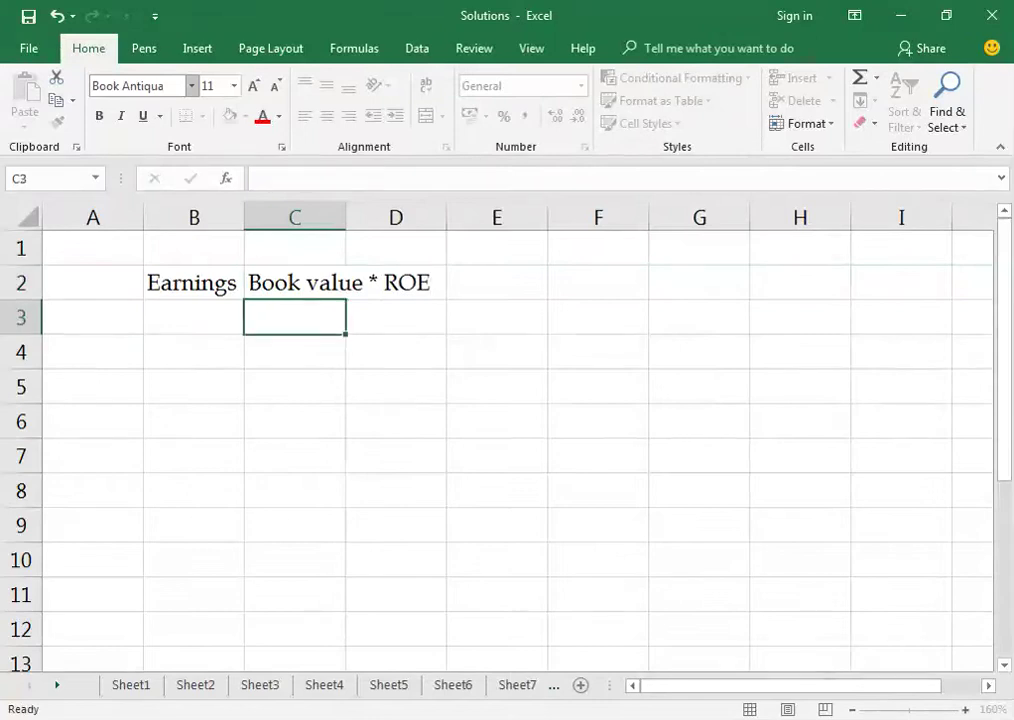
Enter the text "137.80 * 15%" in C3 and fit column C's width to it.
key("Right")
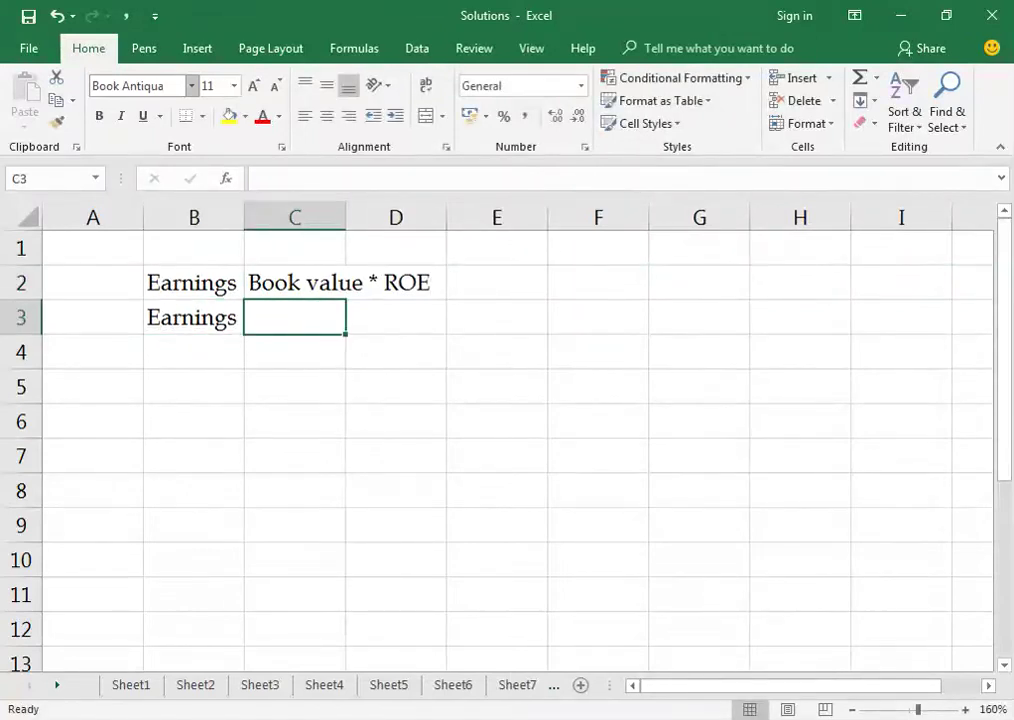
type("137.80 * 15%")
key("Return")
left_click(294, 317)
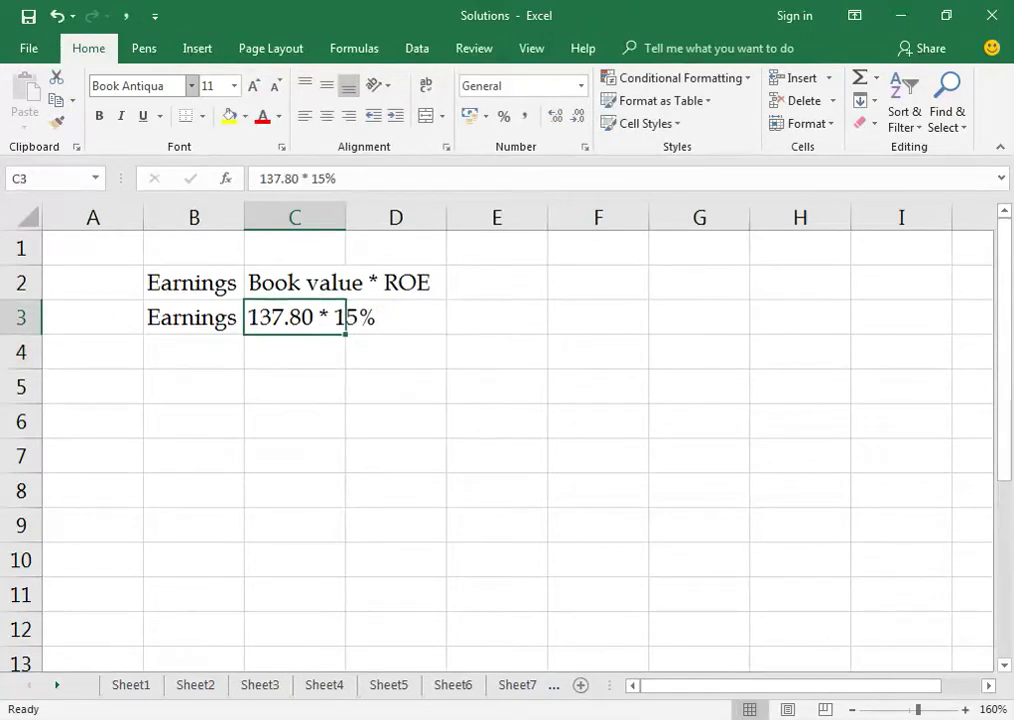
key("alt+h")
key("o")
key("i")
Enter the label "Earnings" in B4 and calculate it in C4 with the formula =137.80 * 15%.
left_click(194, 352)
type("Earnings")
key("Tab")
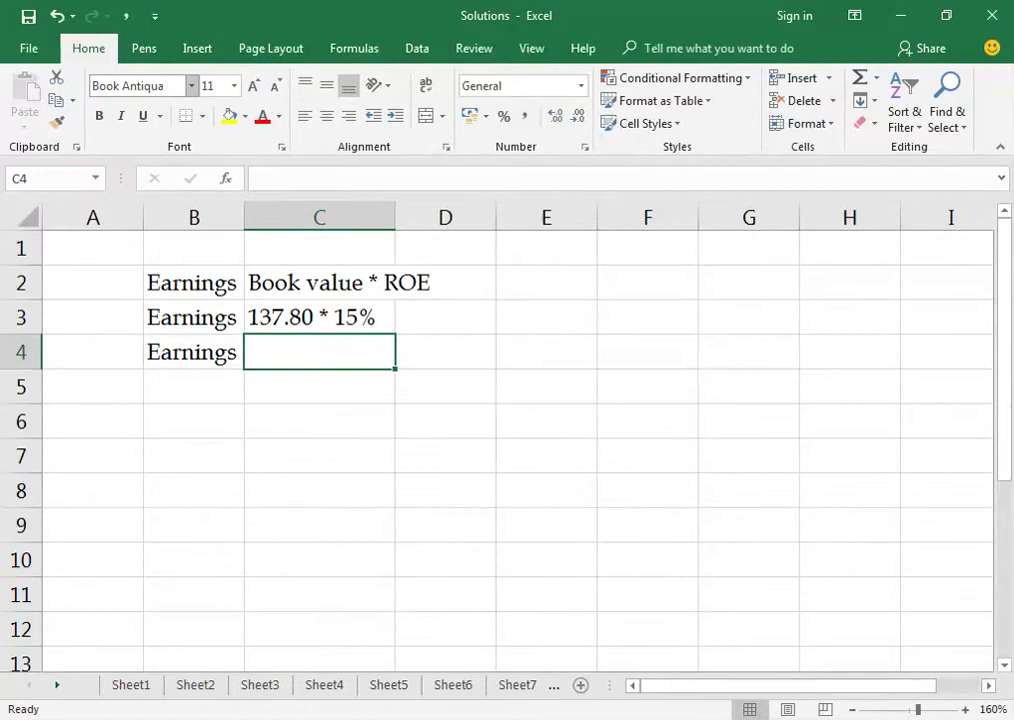
key("ctrl+d")
key("F2")
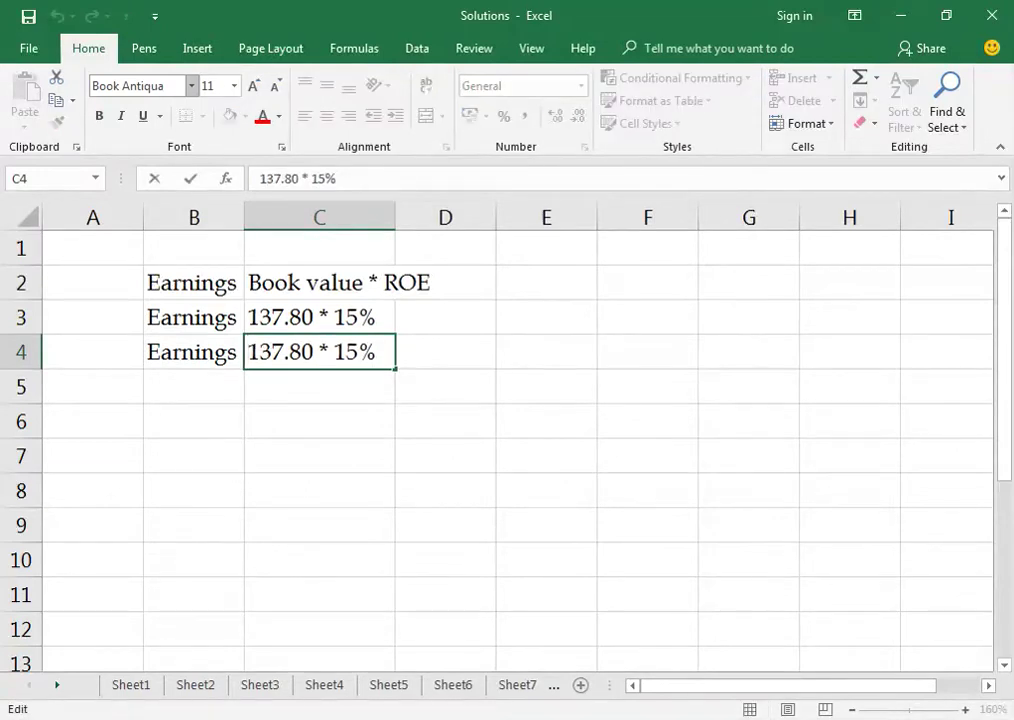
key("Home")
type("=")
key("Return")
left_click(319, 352)
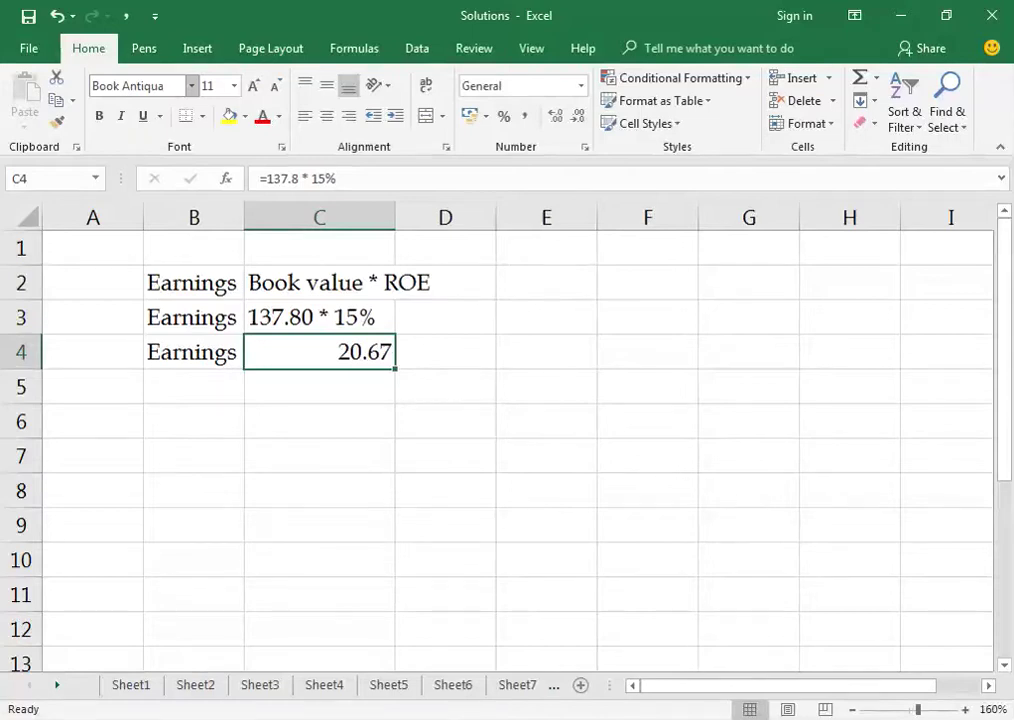
Enter the label "Dividend" in B5.
left_click(193, 386)
type("Dividends")
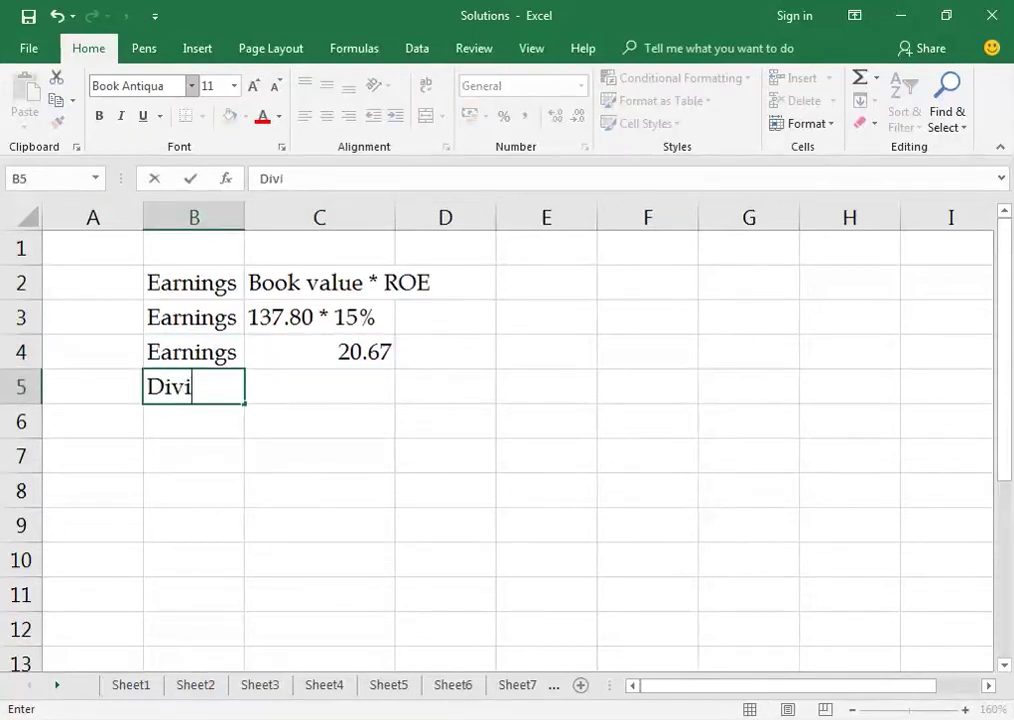
key("BackSpace")
key("Return")
key("Up")
left_click_drag(193, 283, 320, 386)
key("alt+o")
key("a")
key("Escape")
key("Down")
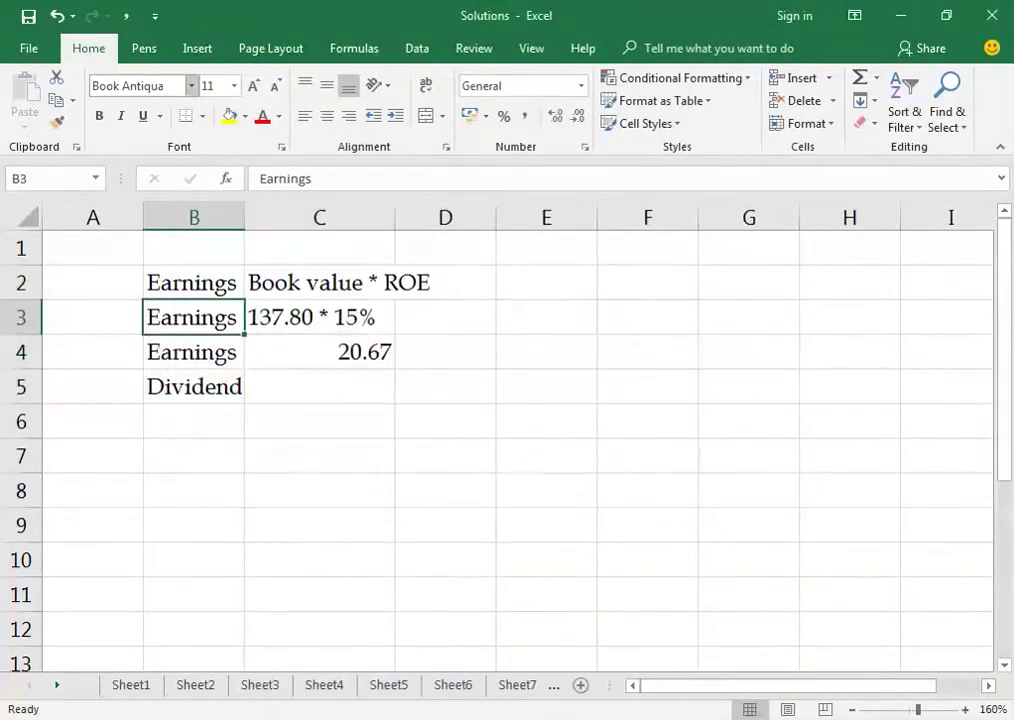
Fit column B's width to the "Dividend" label in B5.
key("Down")
key("Down")
key("alt+o")
key("c")
key("a")
Enter "Earnings * Payout ratio" in C5 and fit column C's width to the text.
key("Right")
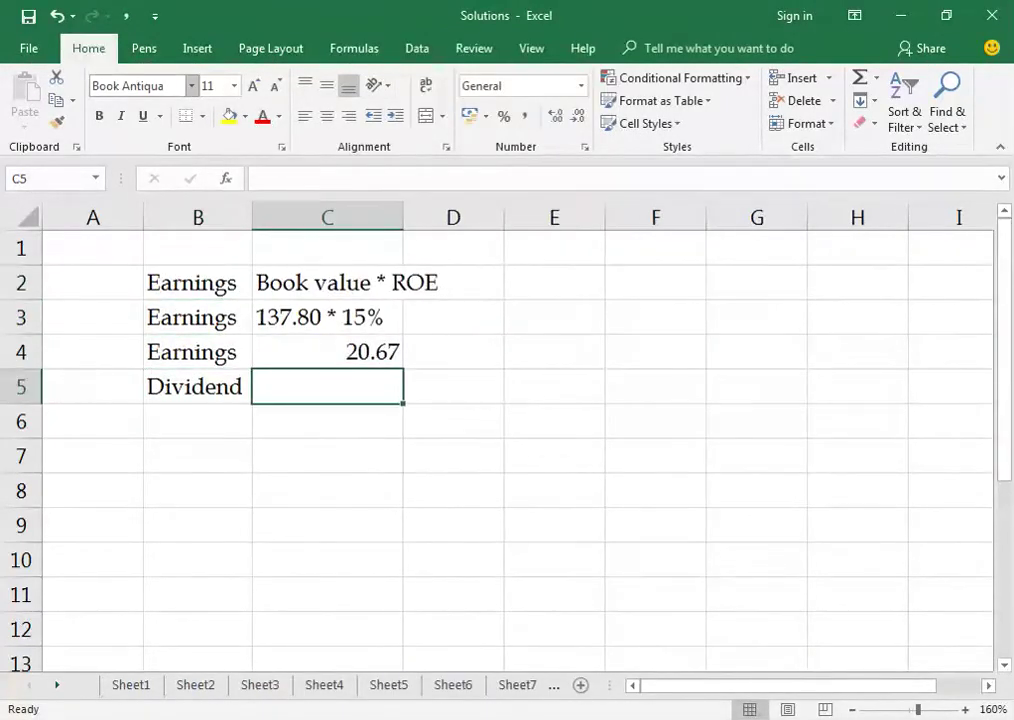
type("Earning")
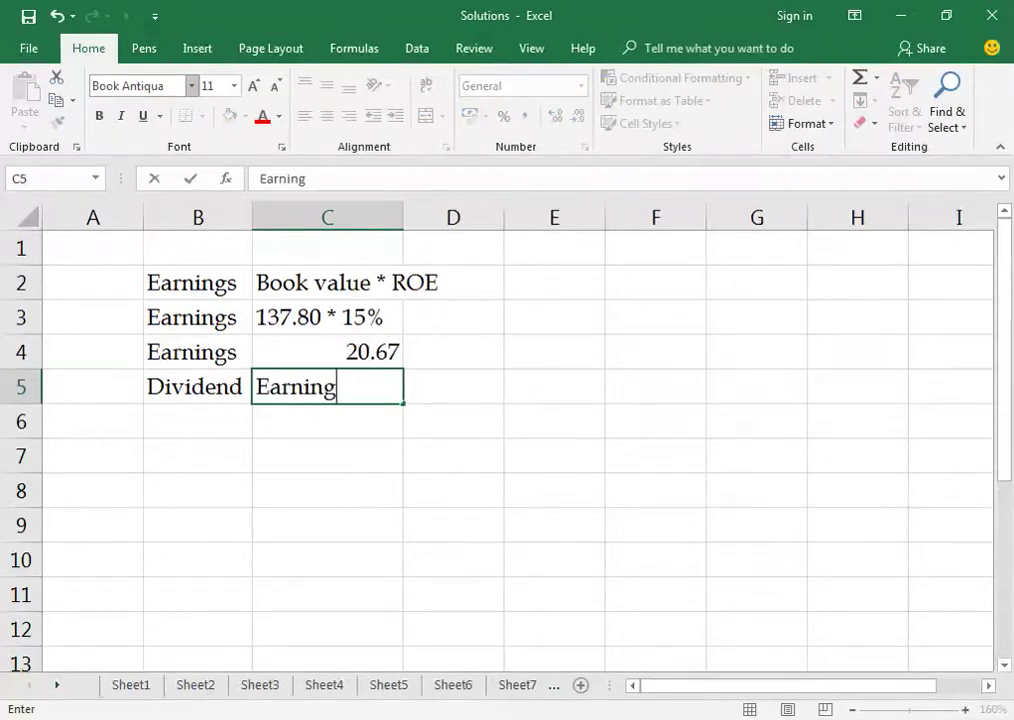
type("s * Payout ratio")
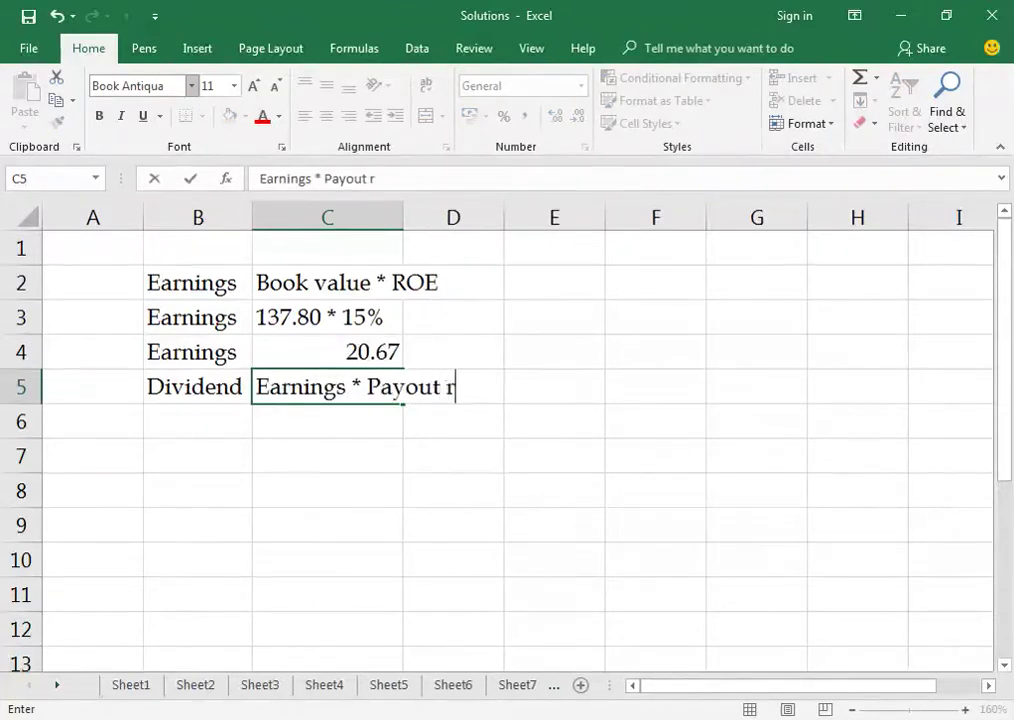
key("Return")
key("Up")
key("alt+h")
key("o")
key("i")
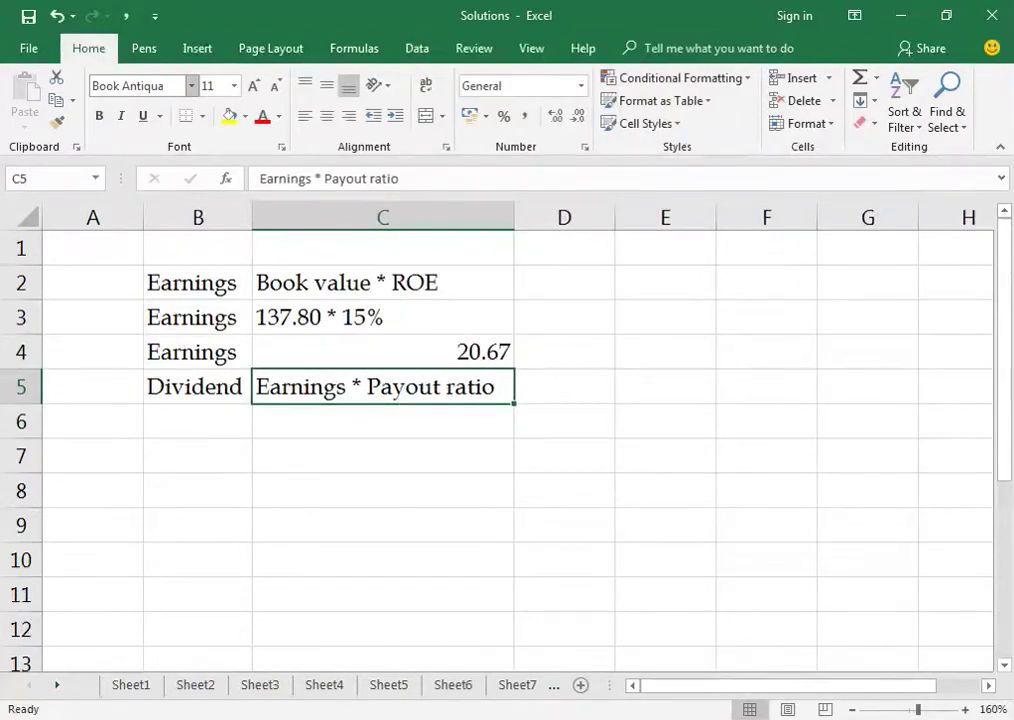
Center the contents of the whole column C horizontally.
key("ctrl+space")
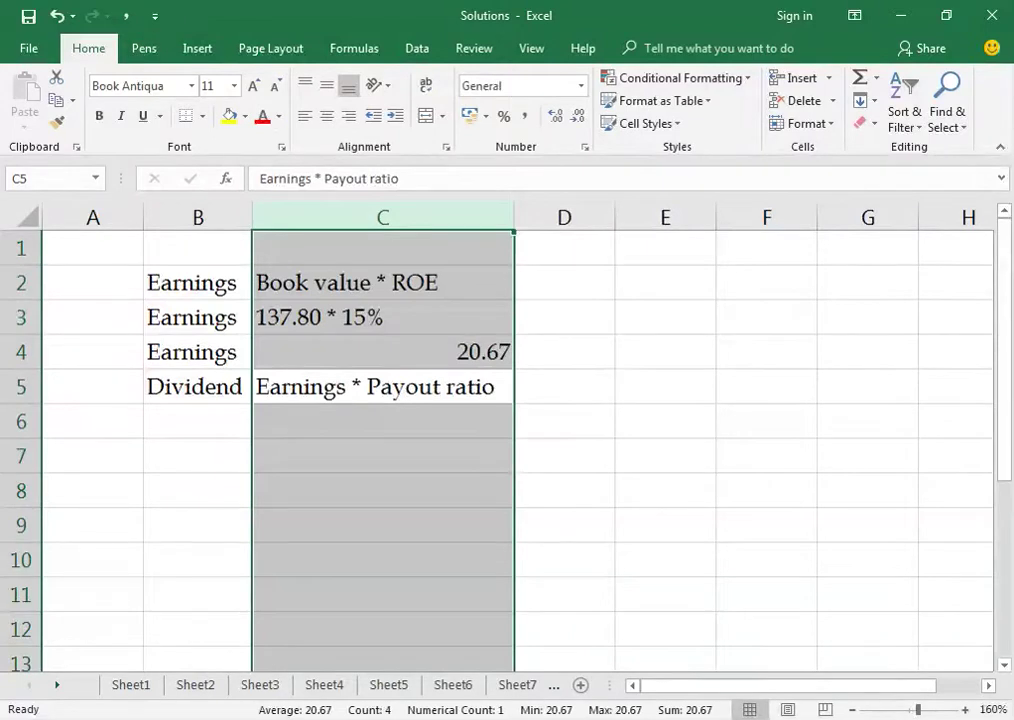
key("alt+h")
key("a")
key("c")
key("Left")
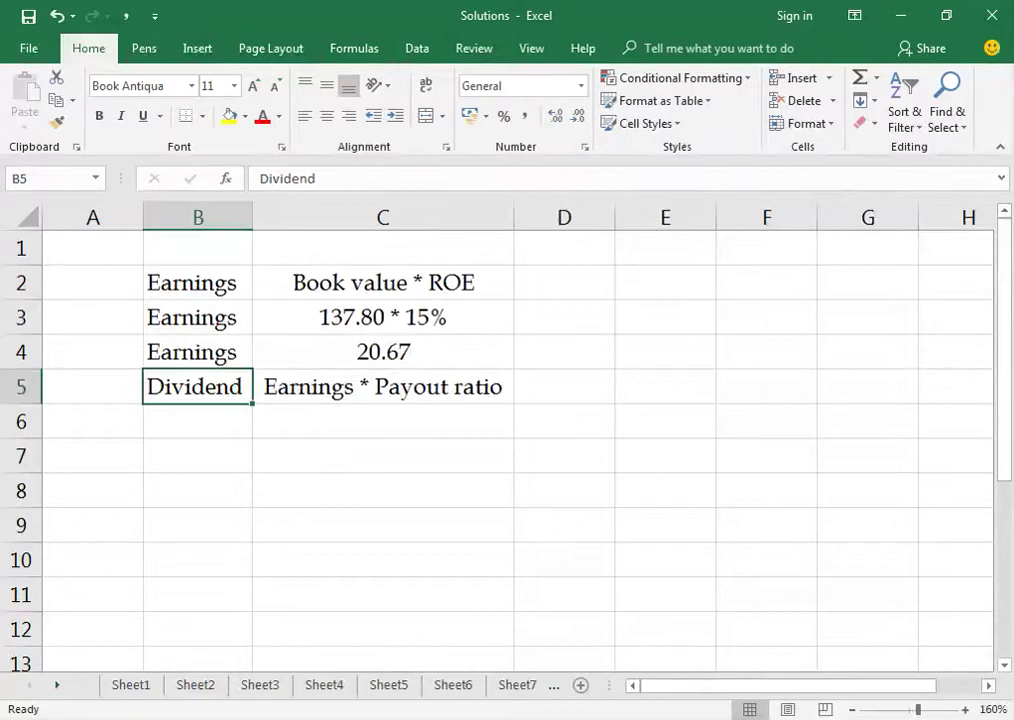
Enter "Dividend" in B6 and "20.67 * 40%" as text in C6, checking the retention percentage in the workbook PDF.
key("Down")
type("Dividend")
key("Tab")
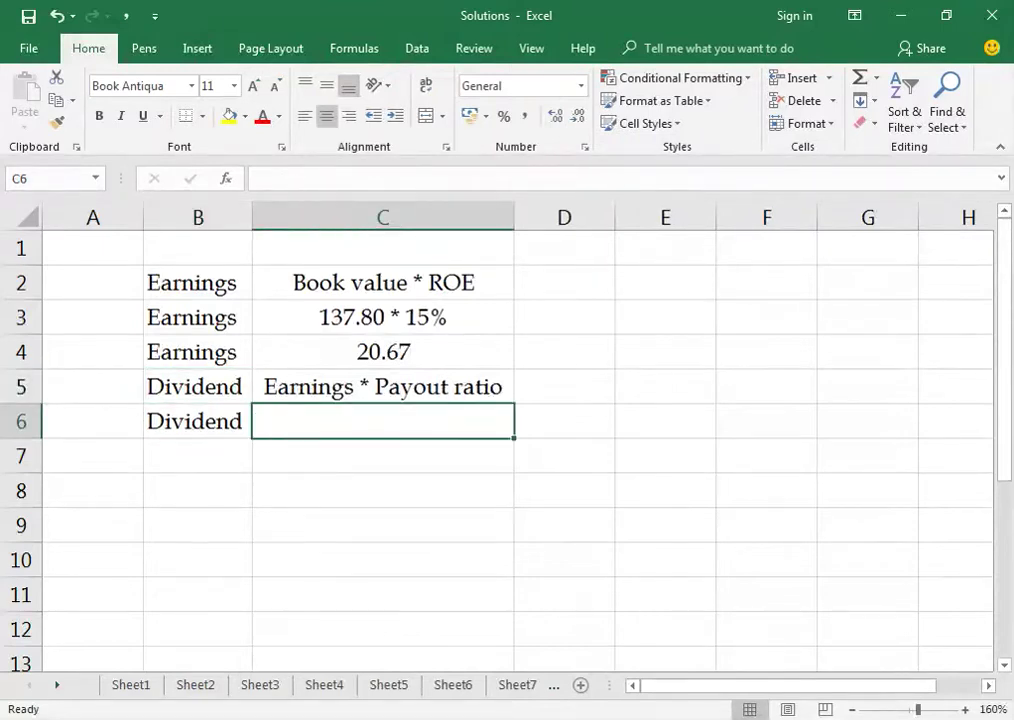
key("ctrl+d")
type("2")
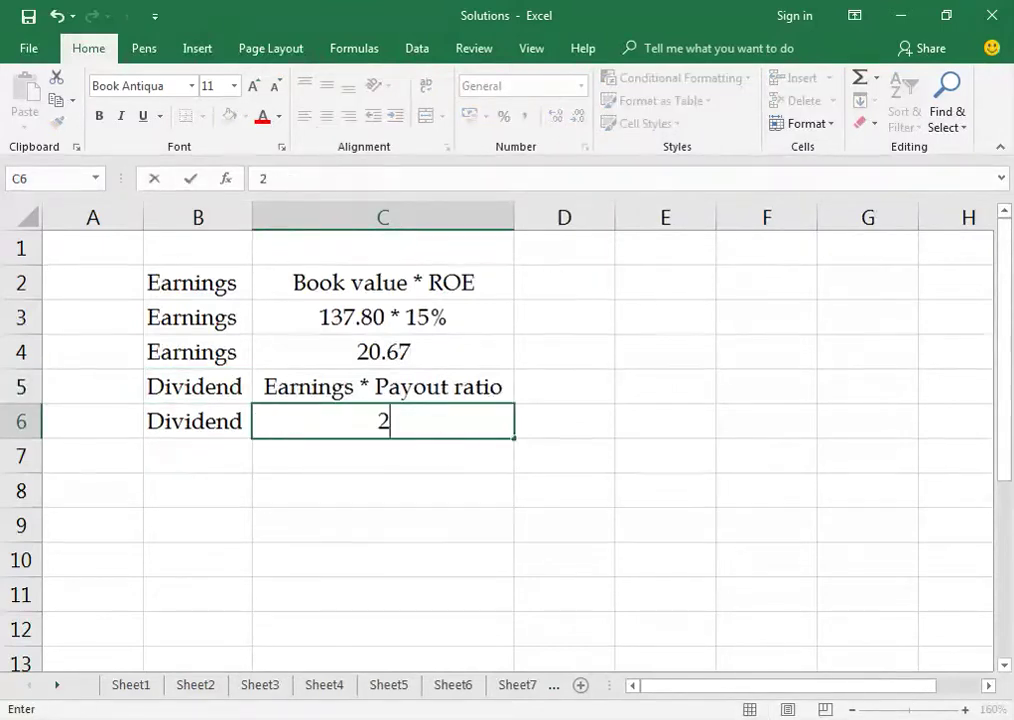
type("0.67 *")
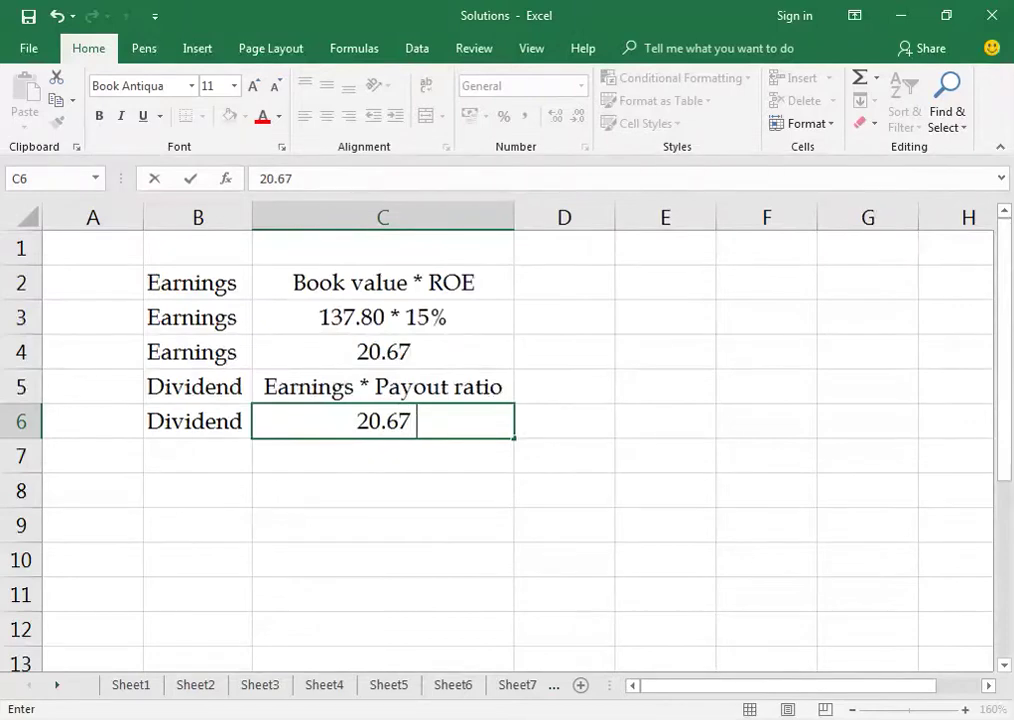
key("alt+Tab")
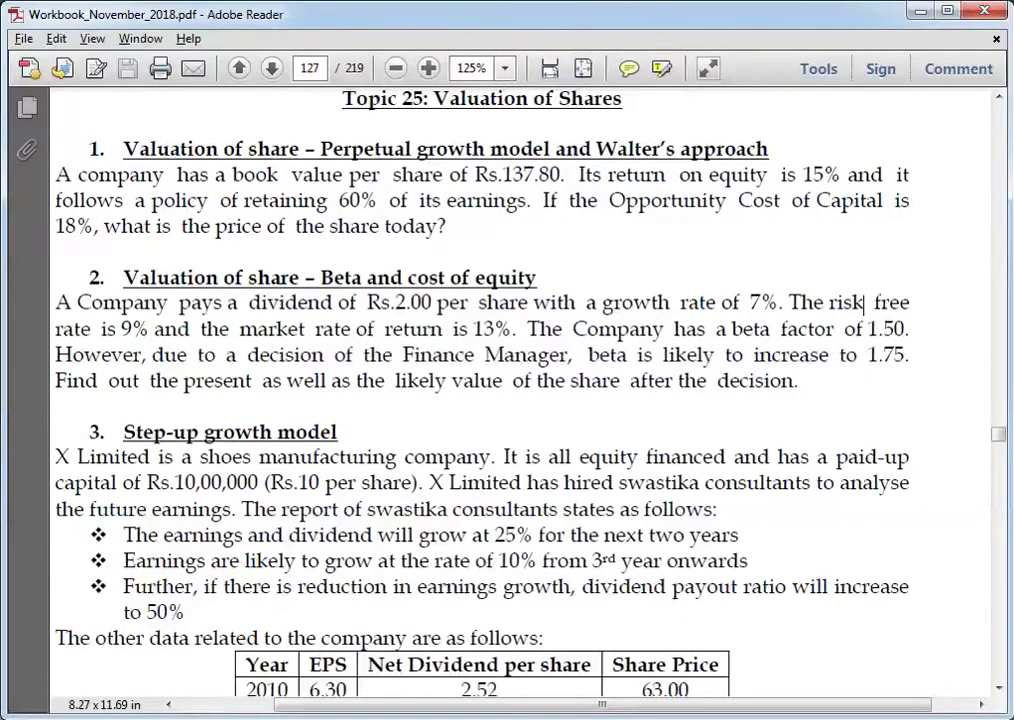
key("alt+Tab")
type("40")
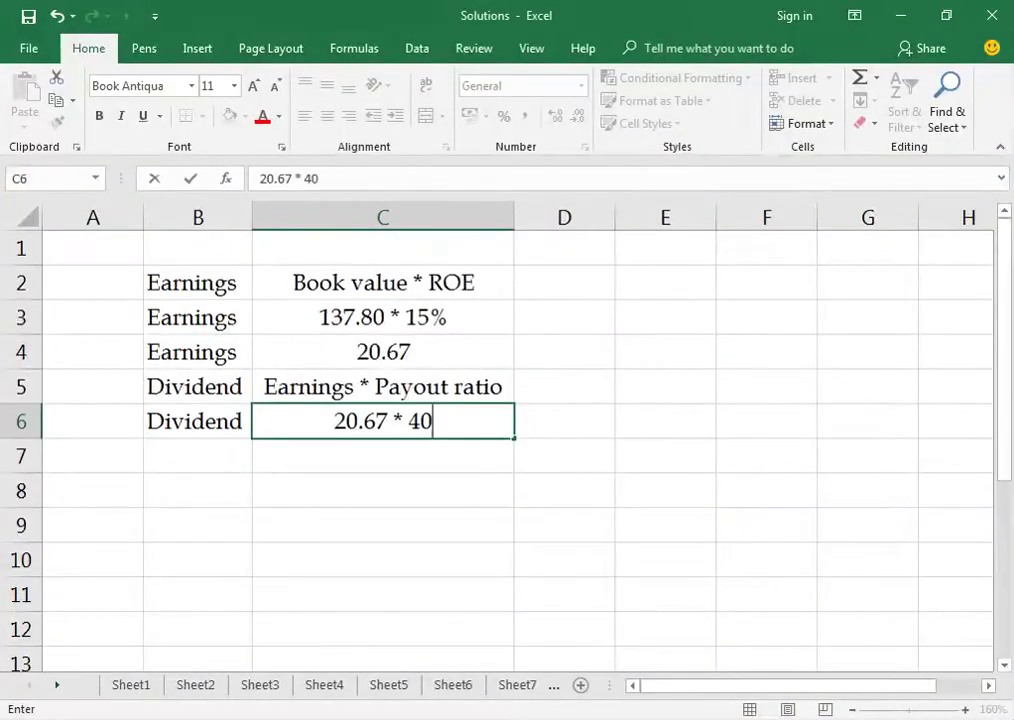
type("%")
key("Return")
Repeat the "Dividend" label in B7 and calculate =20.67 * 40% in C7, reducing the result to two decimal places.
left_click(197, 455)
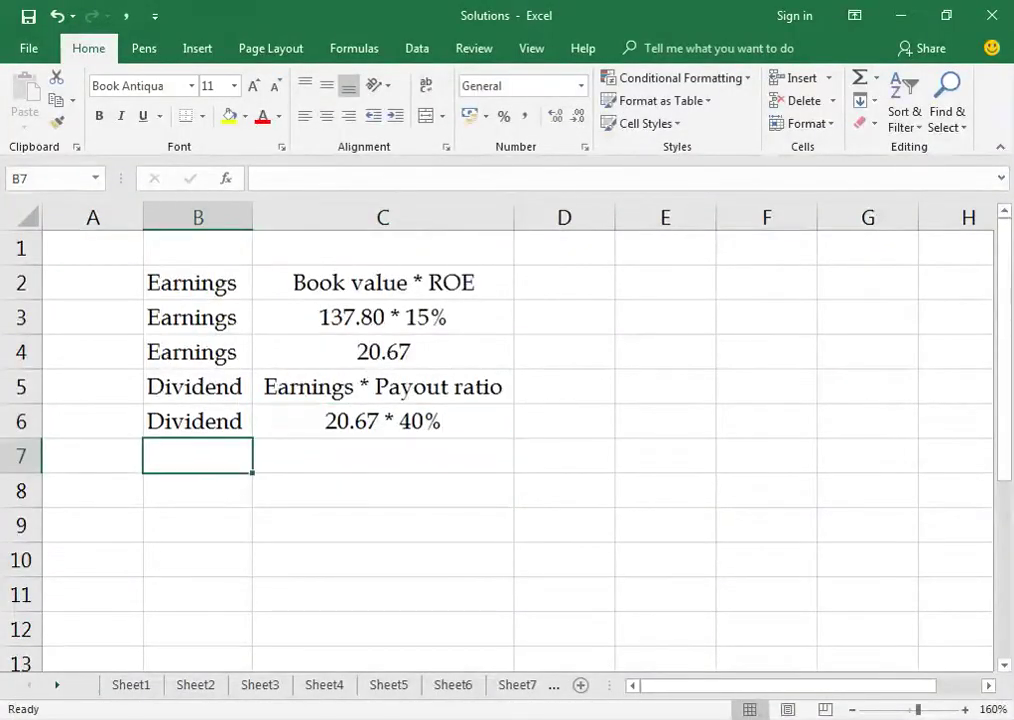
key("ctrl+apostrophe")
key("Tab")
key("ctrl+apostrophe")
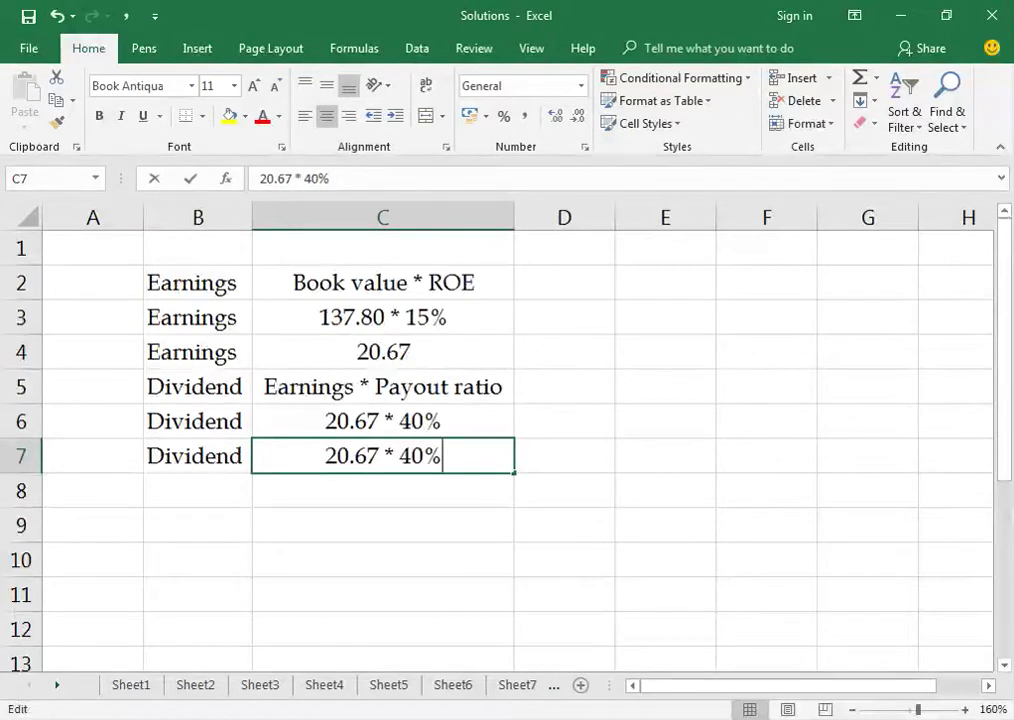
key("Home")
type("=")
key("Return")
left_click(383, 455)
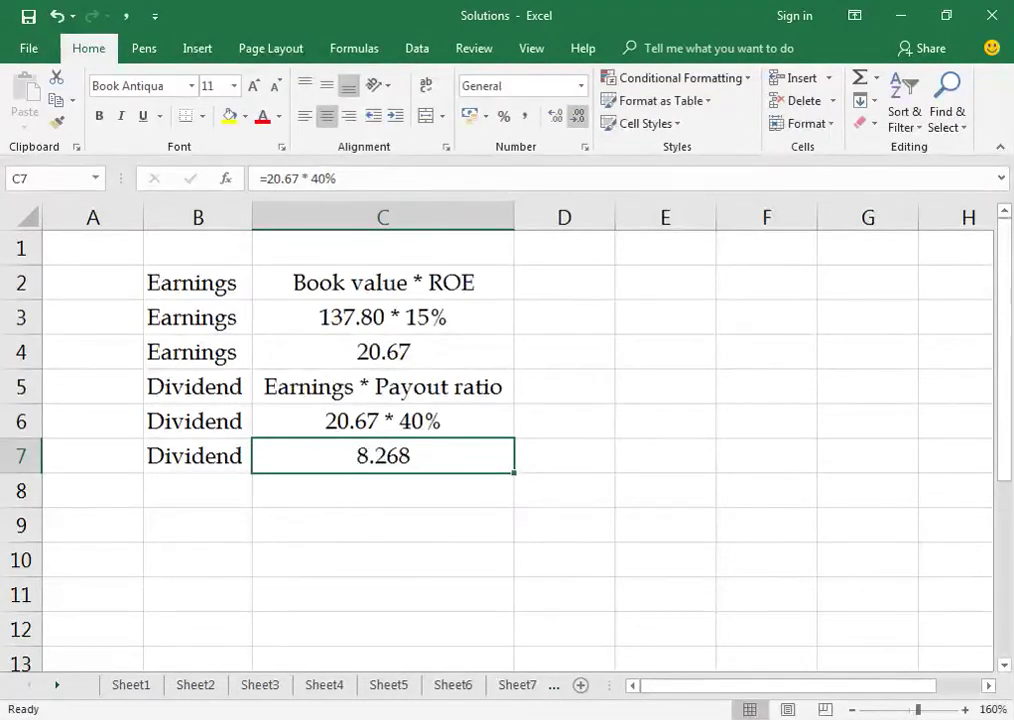
left_click(577, 116)
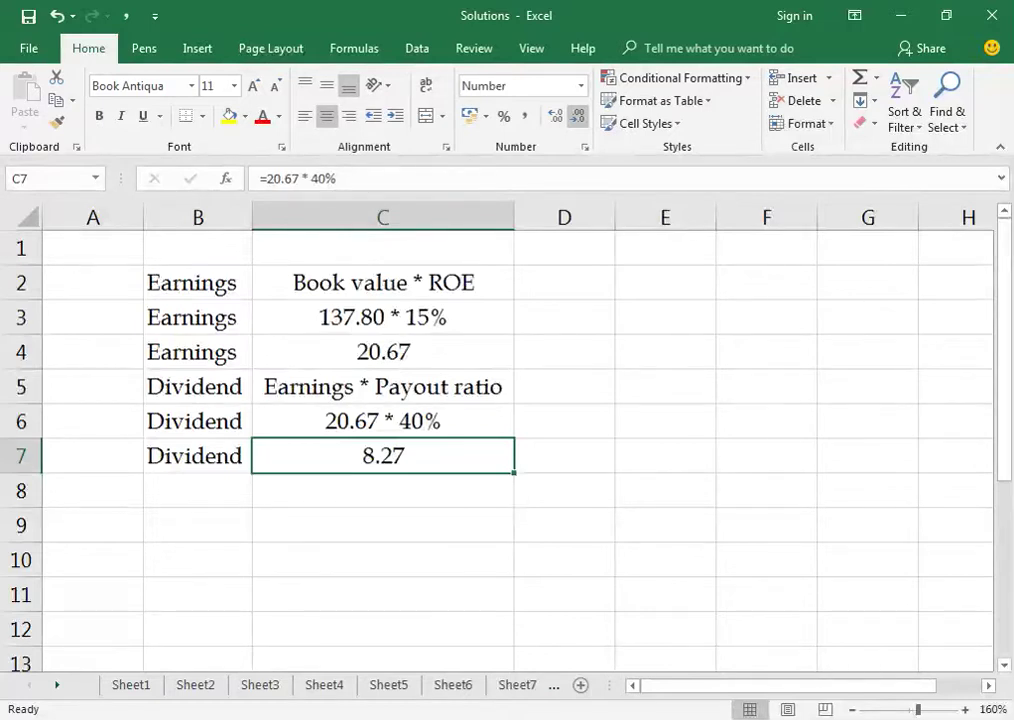
Enter the label "ke" in B8 and the value 18% in C8.
left_click(197, 455)
left_click(197, 490)
type("ke")
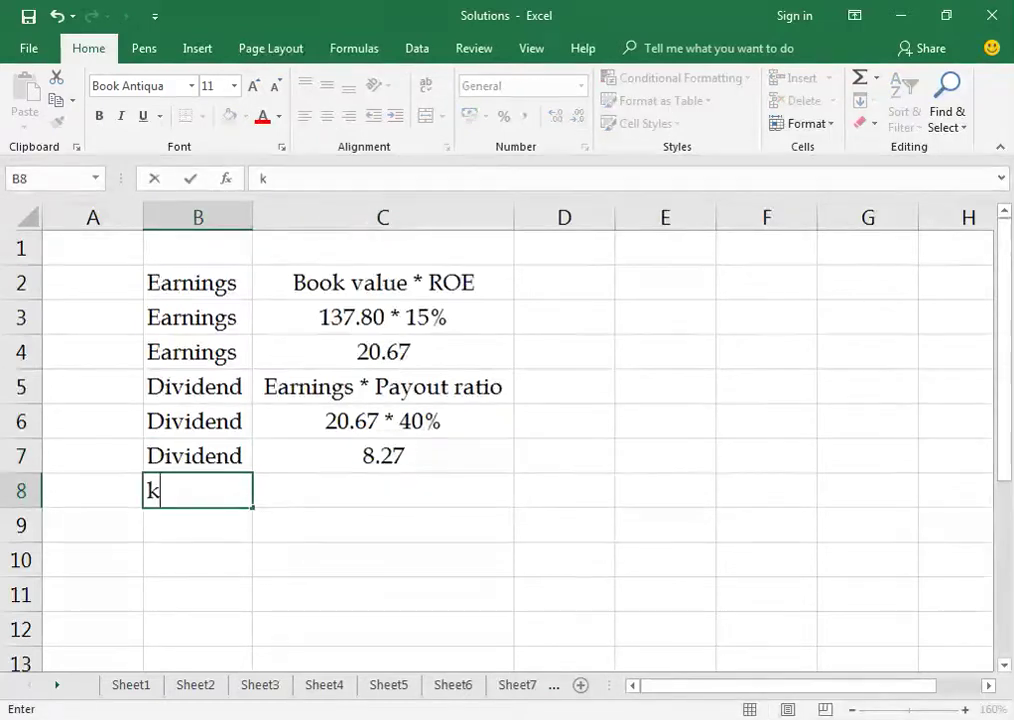
key("Return")
left_click(383, 490)
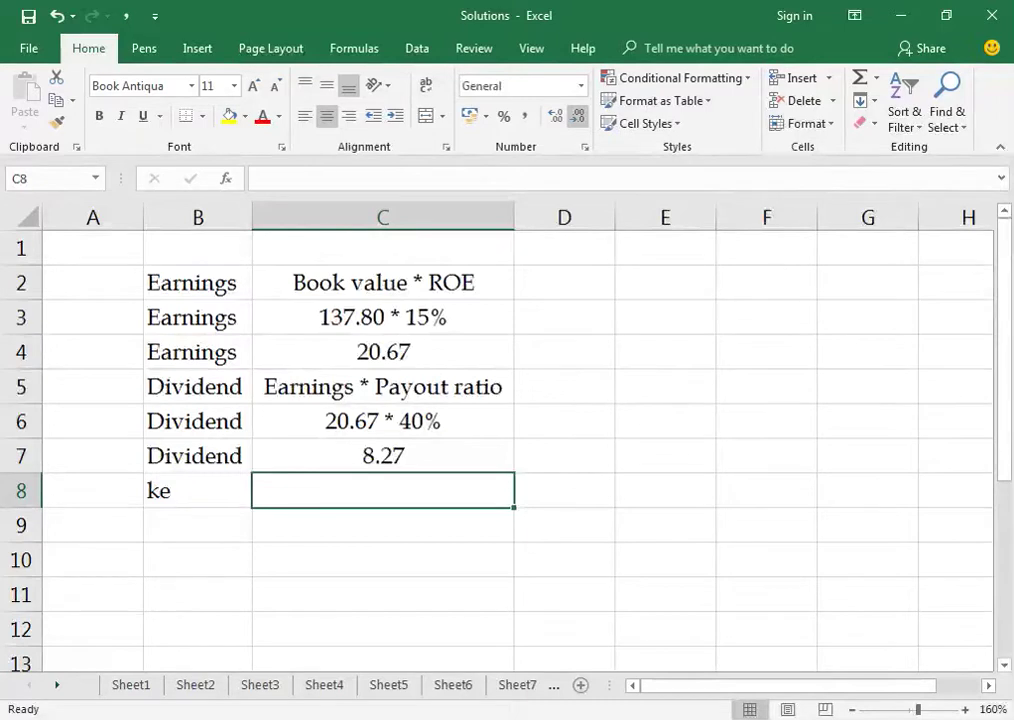
type("18%")
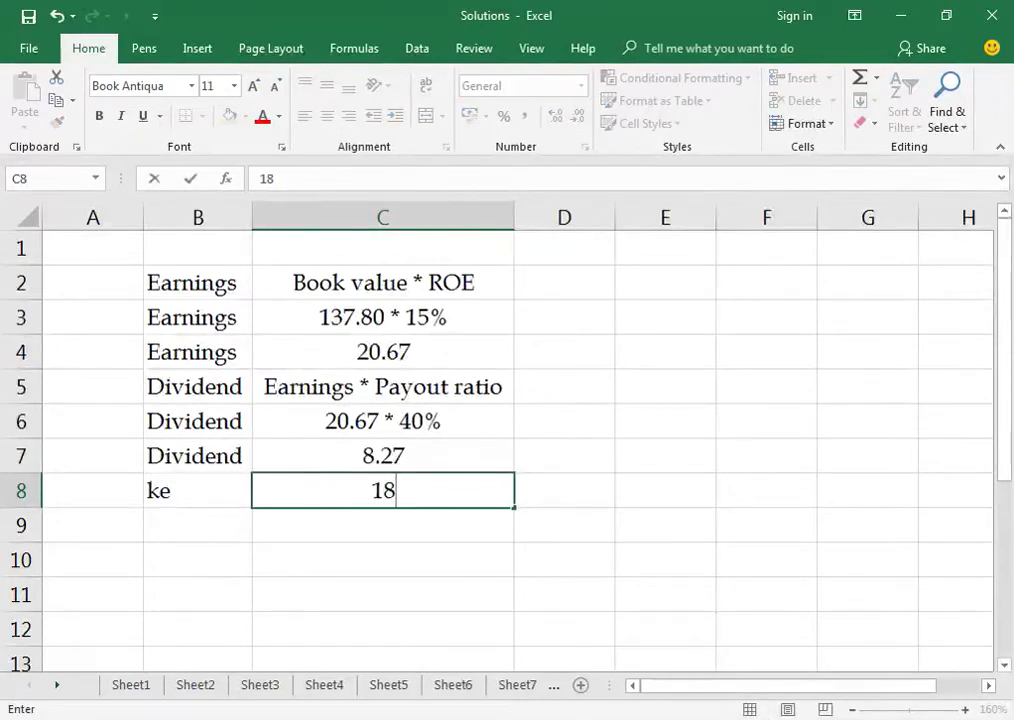
key("Return")
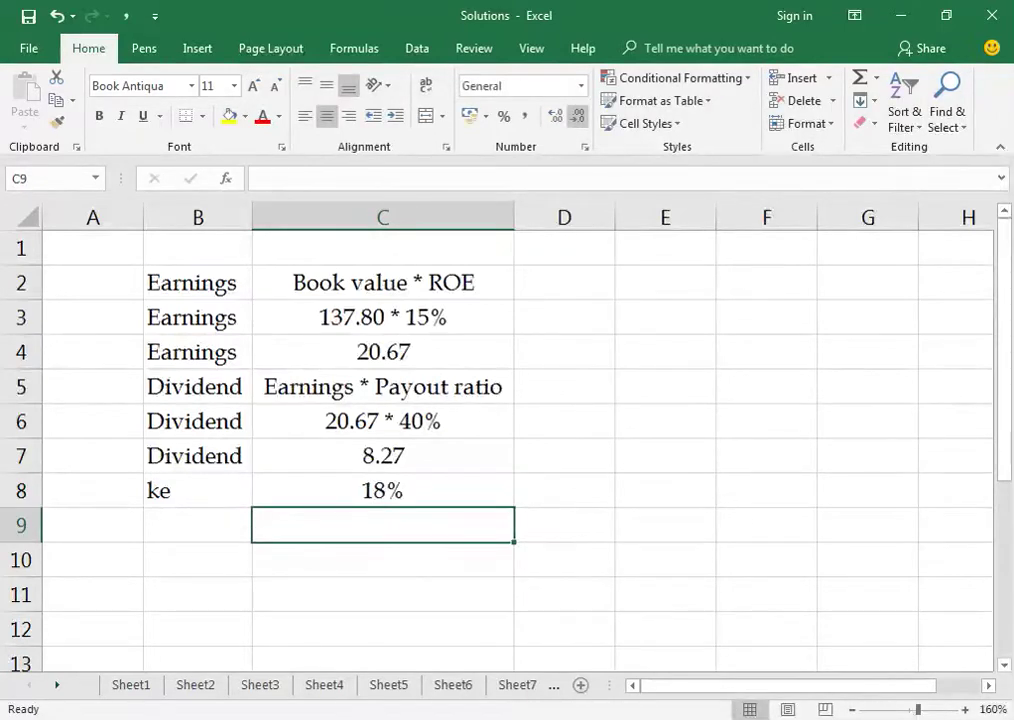
Center the "ke" label in B8 and enter the label "R" in B9.
left_click(197, 490)
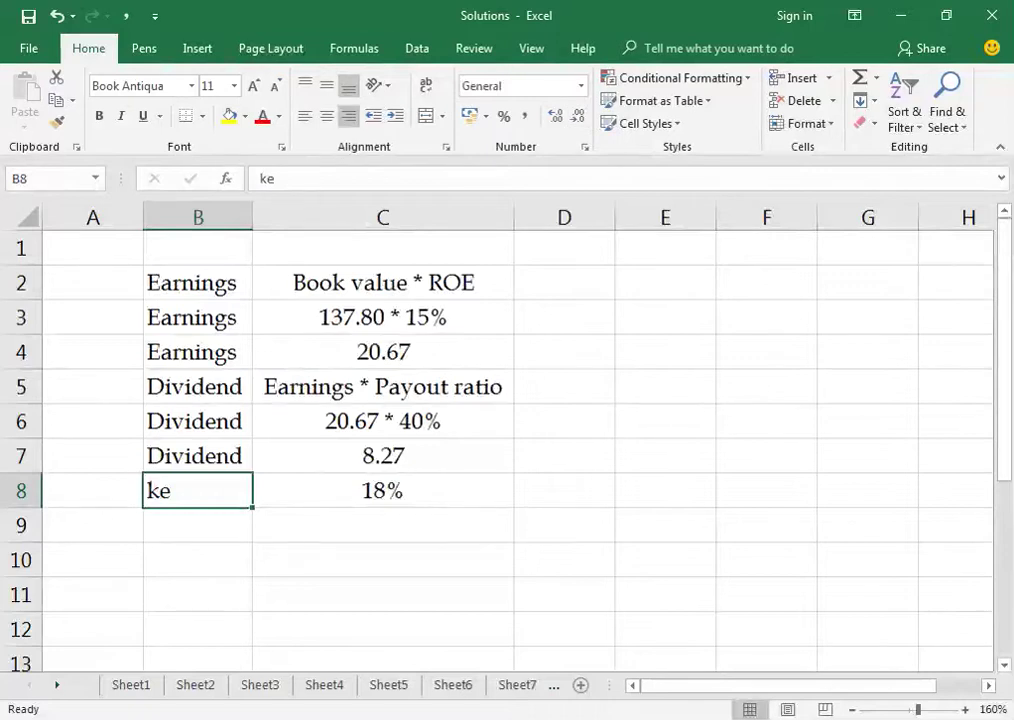
key("ctrl+e")
key("Return")
type("R")
left_click(383, 525)
left_click(198, 525)
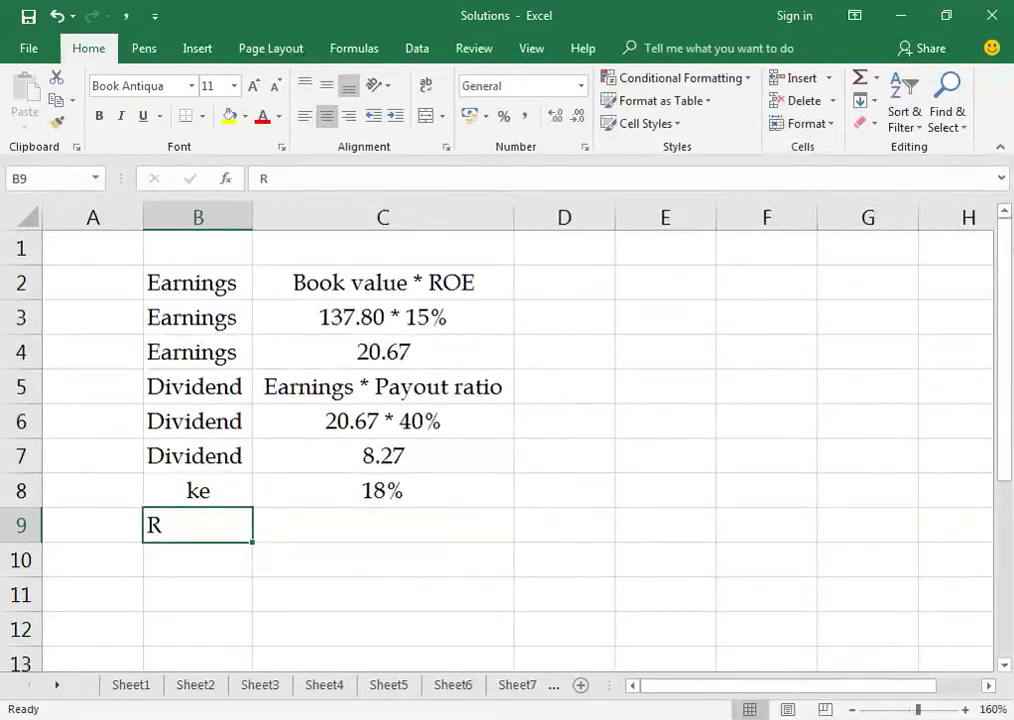
Center the "R" label in B9 and enter 15% in C9.
key("ctrl+e")
left_click(383, 525)
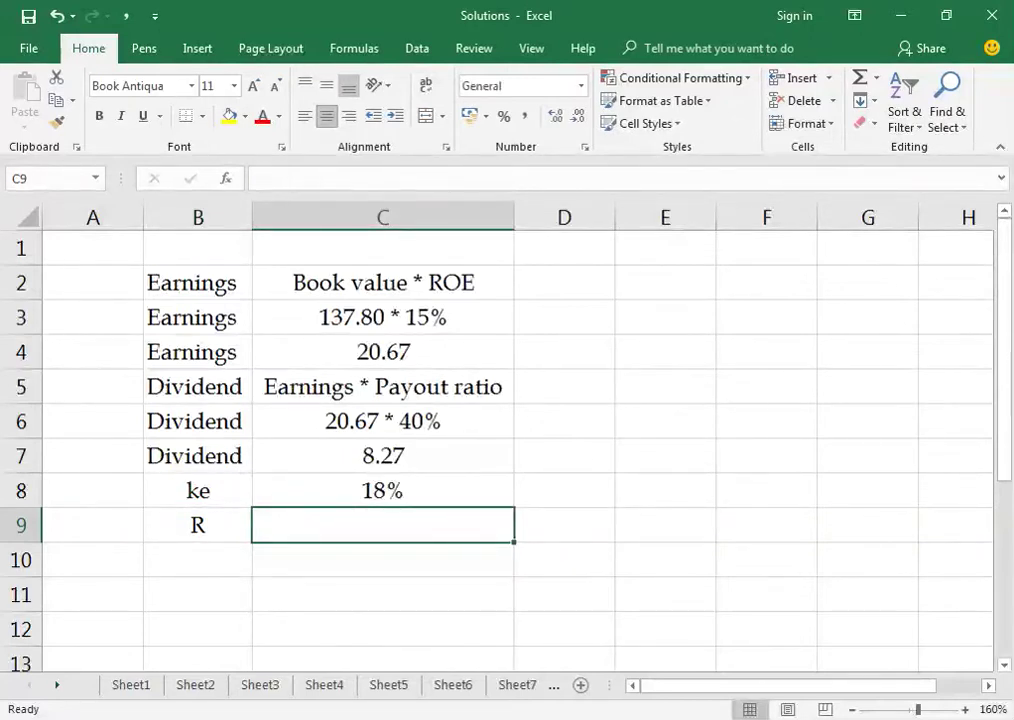
type("15%")
key("Return")
Enter the label "P0" in E3 and center the range E3:H4 horizontally.
key("Up")
key("Up")
key("Up")
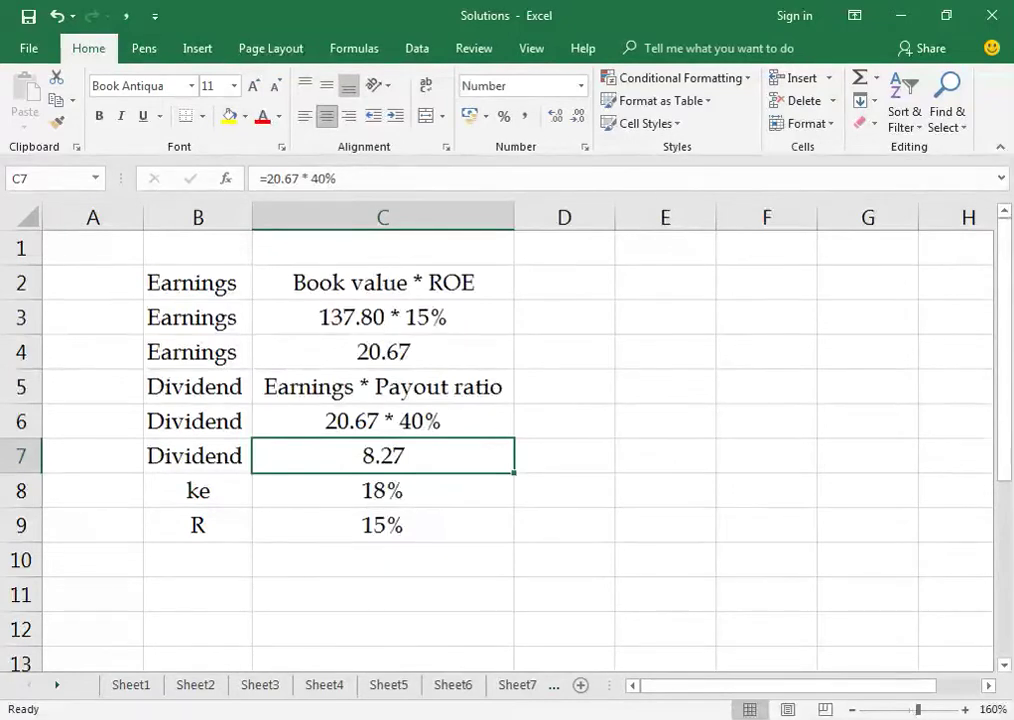
left_click(383, 421)
left_click(565, 352)
left_click(665, 317)
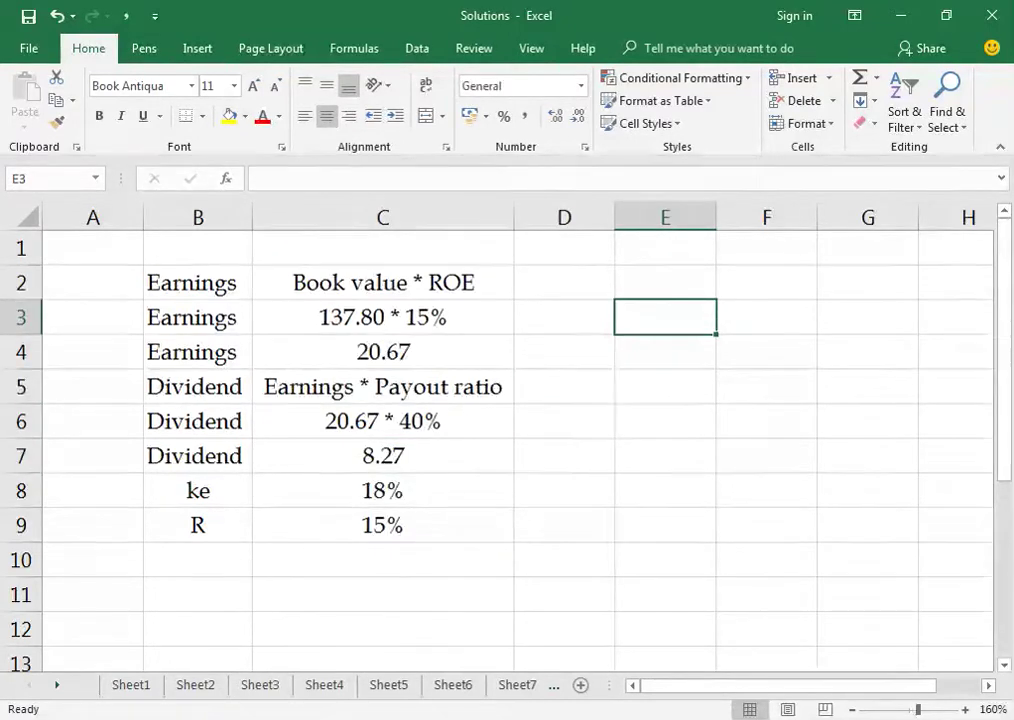
type("P0")
left_click(867, 352)
key("Right")
key("Right")
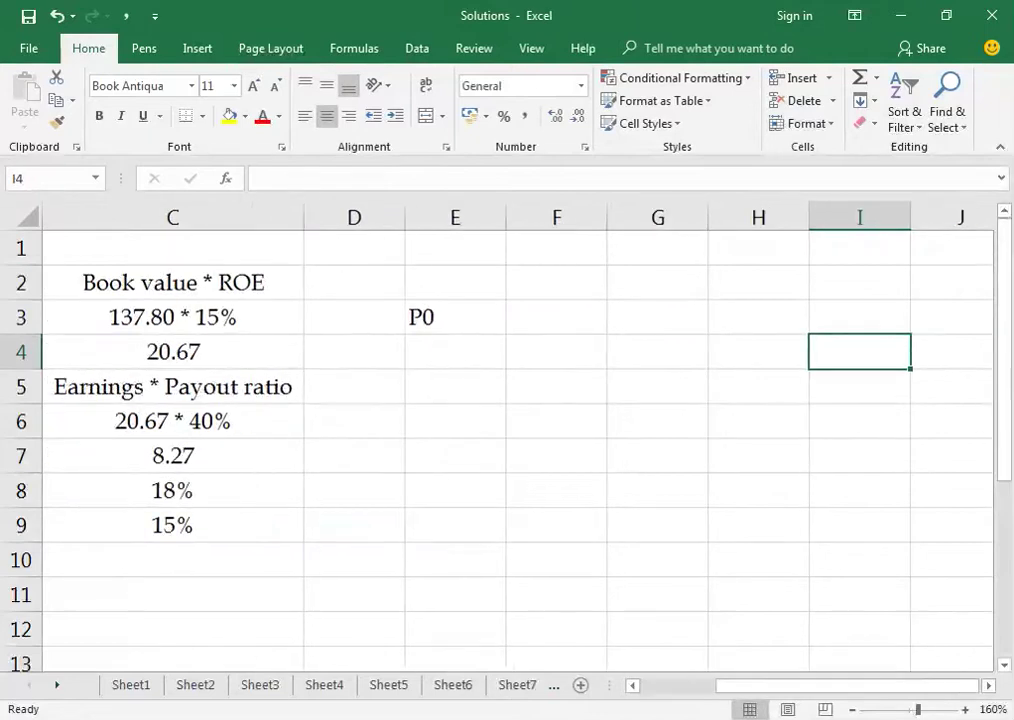
left_click(396, 352)
left_click(295, 317)
left_click_drag(193, 317, 497, 352)
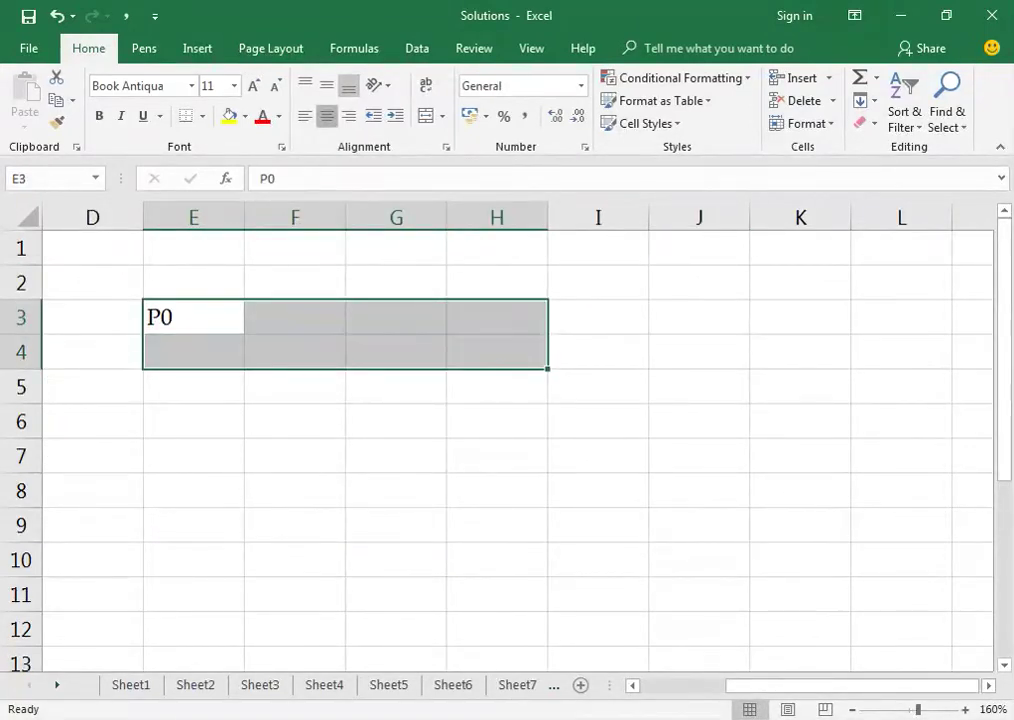
left_click(327, 116)
Merge cells E3:E4 around the "P0" label and middle-align all cells of the sheet vertically.
left_click(92, 317)
left_click(193, 317)
left_click_drag(193, 317, 193, 352)
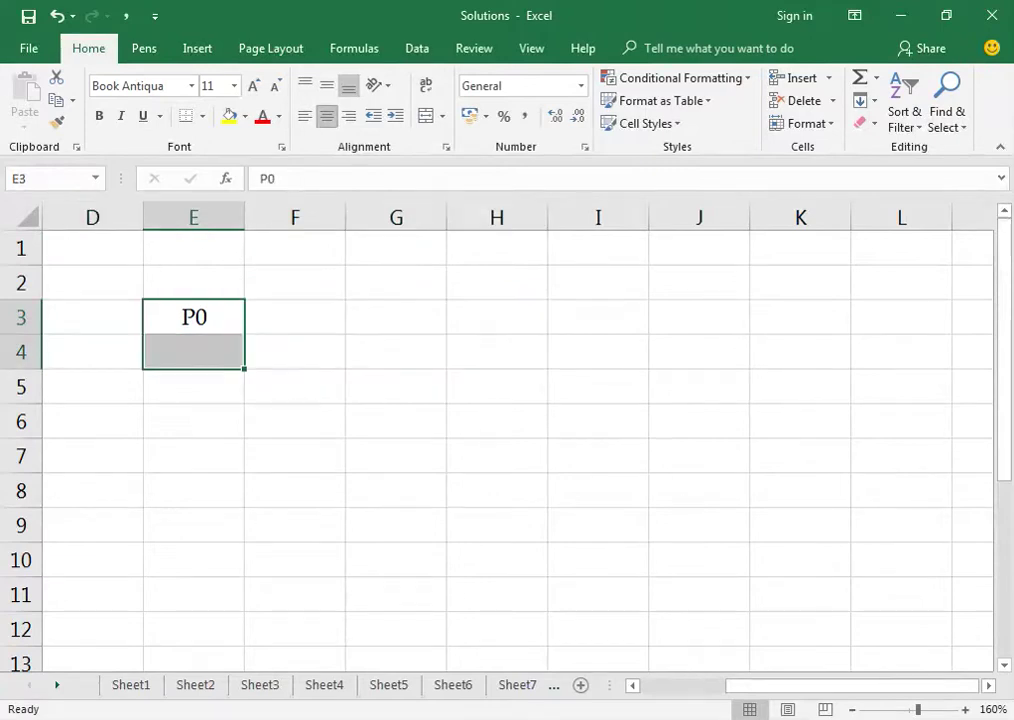
left_click(426, 116)
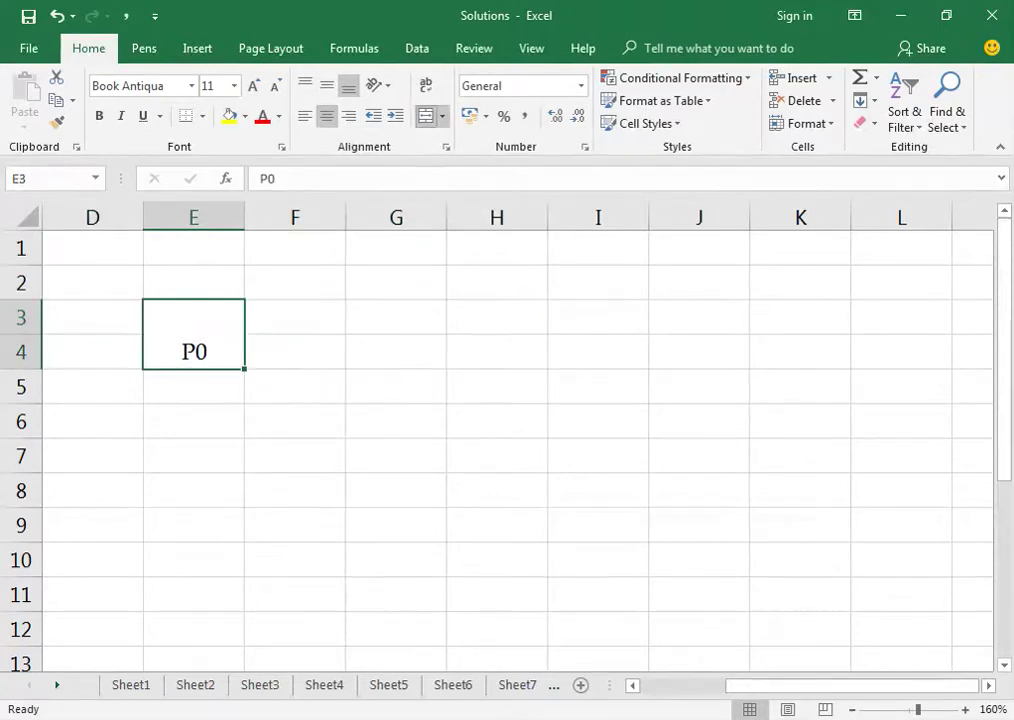
key("ctrl+a")
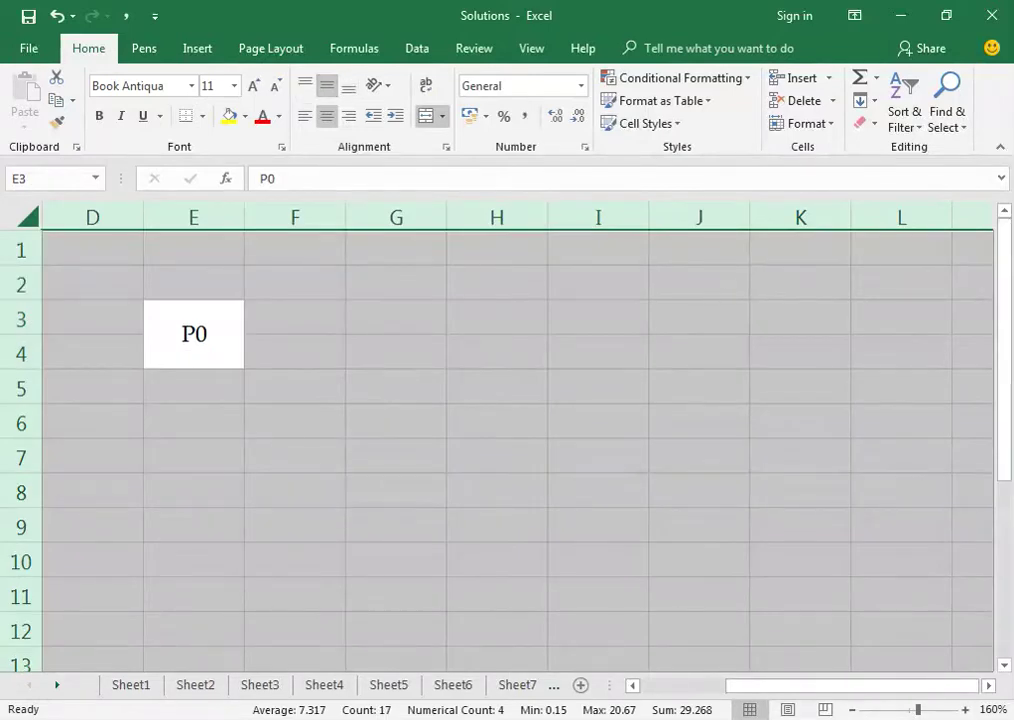
Enter the first fraction of the Walter formula, with "D" in F3 and "Ke" in F4.
left_click(295, 317)
type("D")
key("Return")
type("Ke")
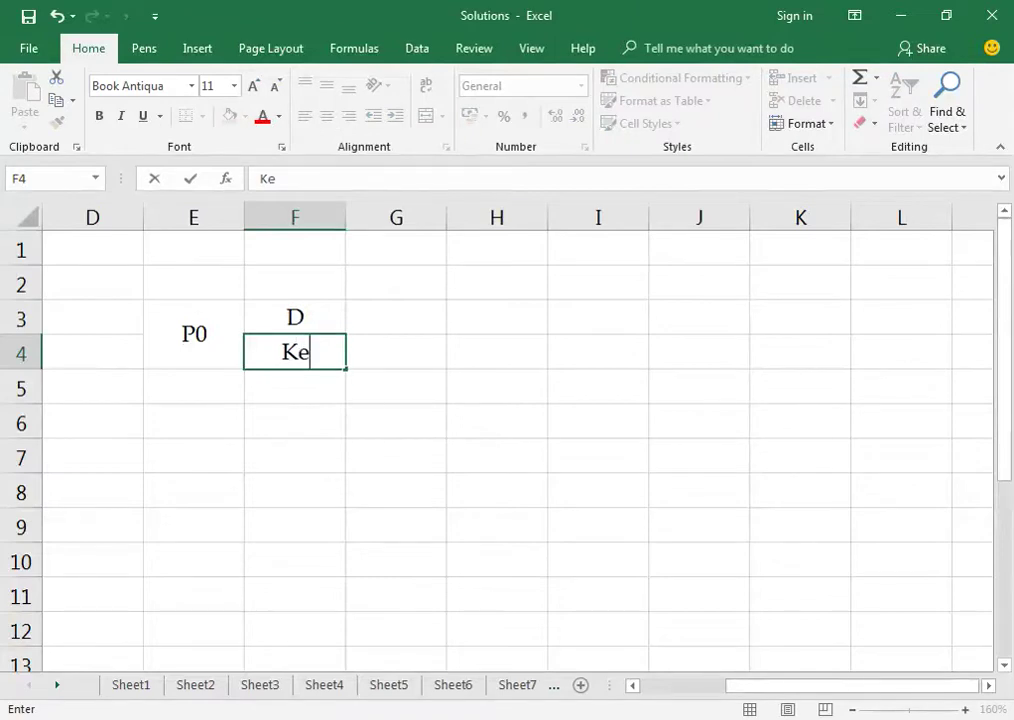
key("ctrl+Return")
Merge cells G3:G4, enter a "+" sign there and autofit the width of column G.
left_click(396, 317)
key("shift+Down")
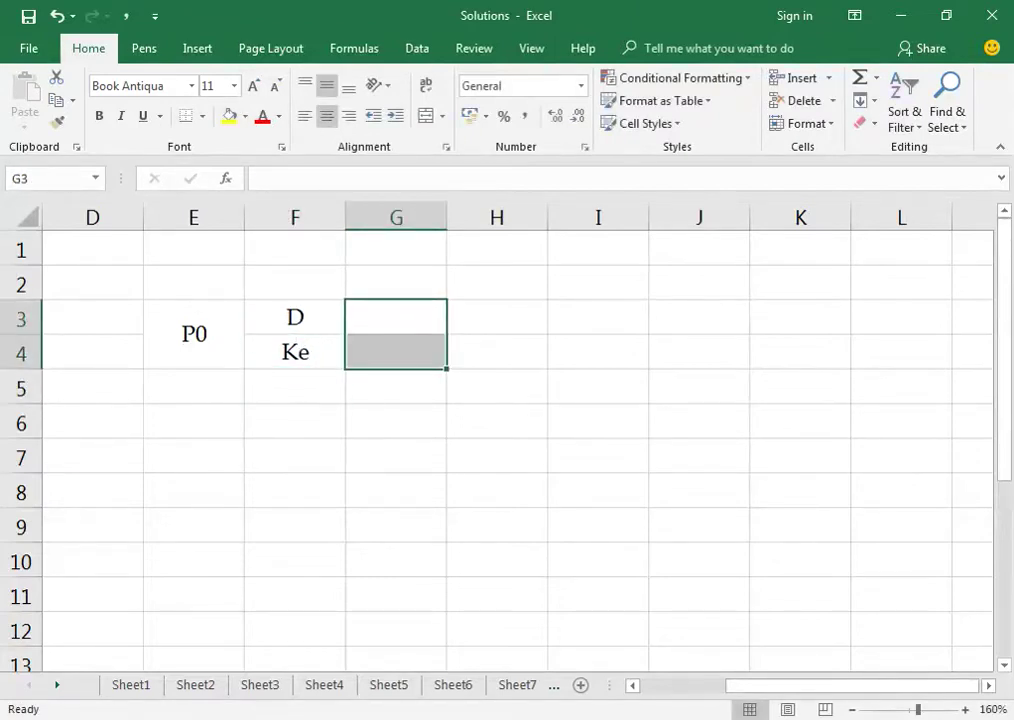
key("alt+h")
type("mc")
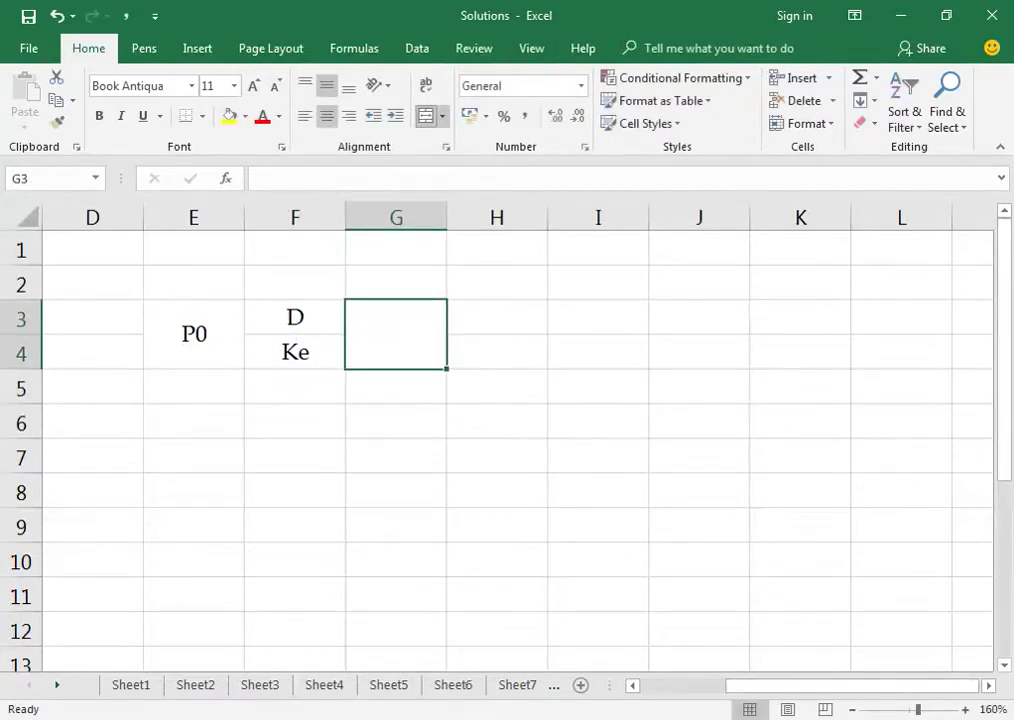
type("+")
key("ctrl+Return")
key("alt+h")
key("o")
key("i")
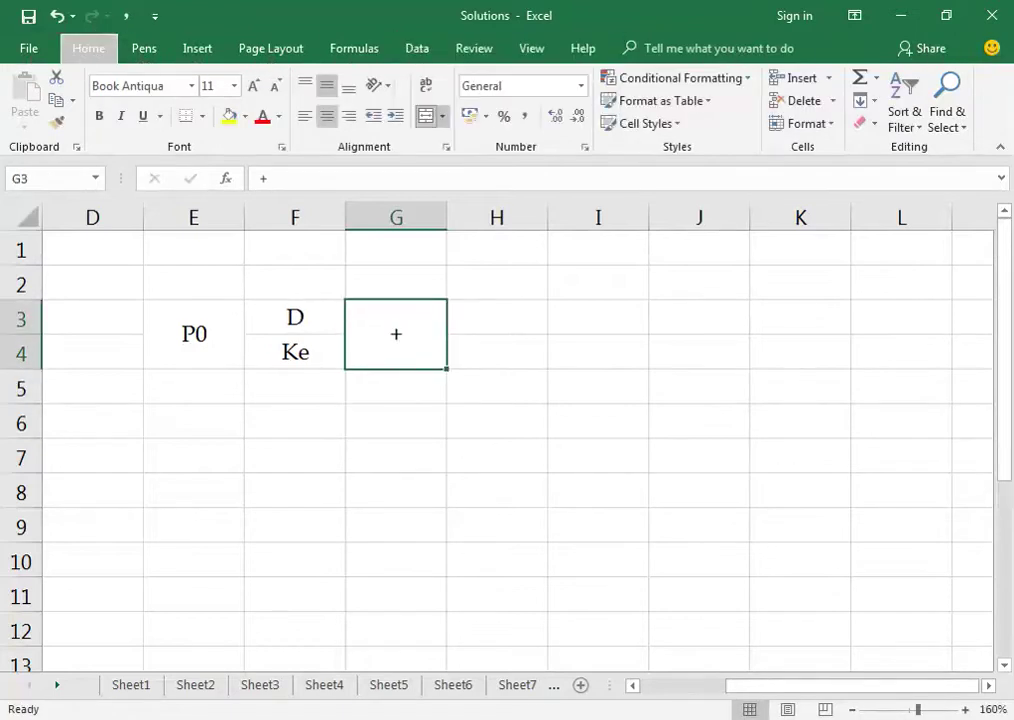
Enter the text "R/ke * (E-D)" in H3 and autofit the width of column H.
left_click(421, 352)
left_click(421, 316)
type("R")
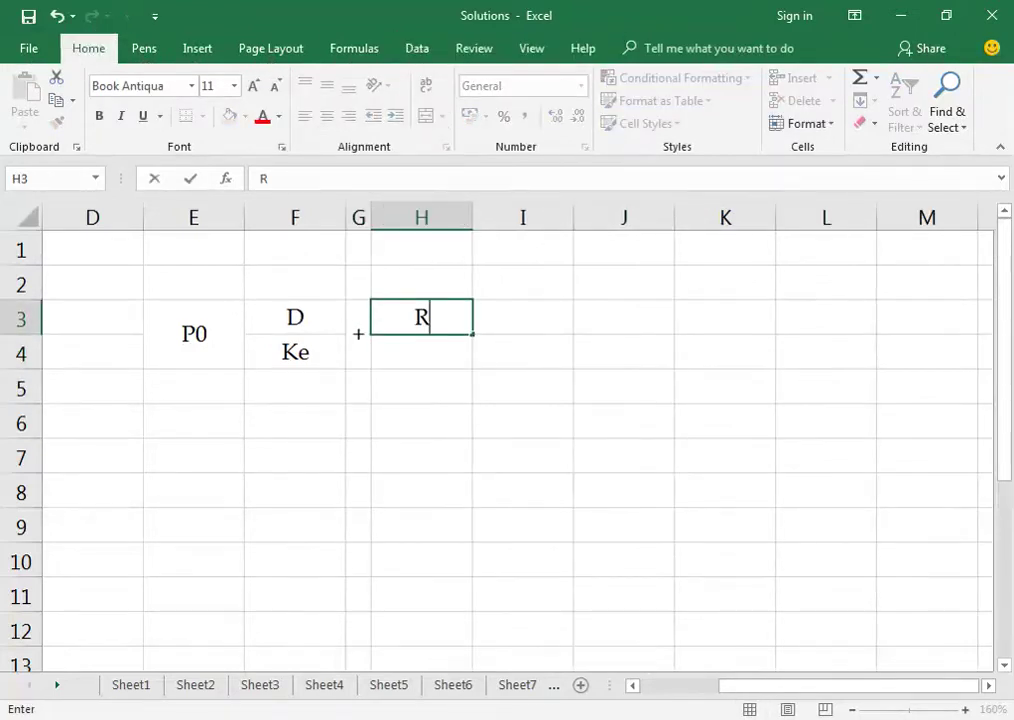
type("/ke *")
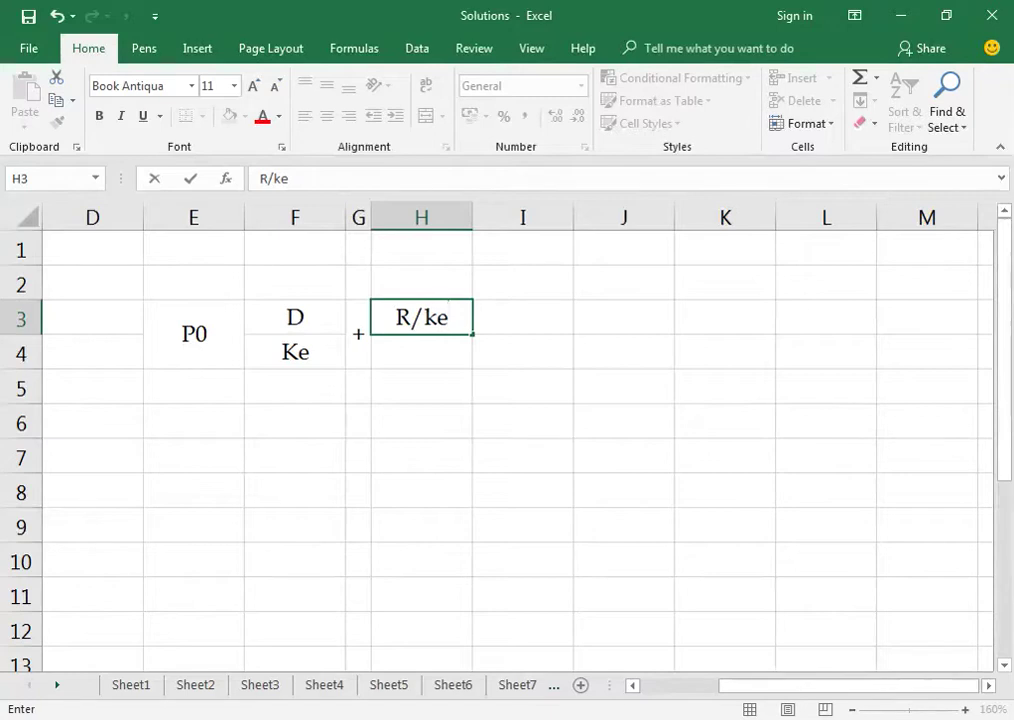
type(" (E-D_")
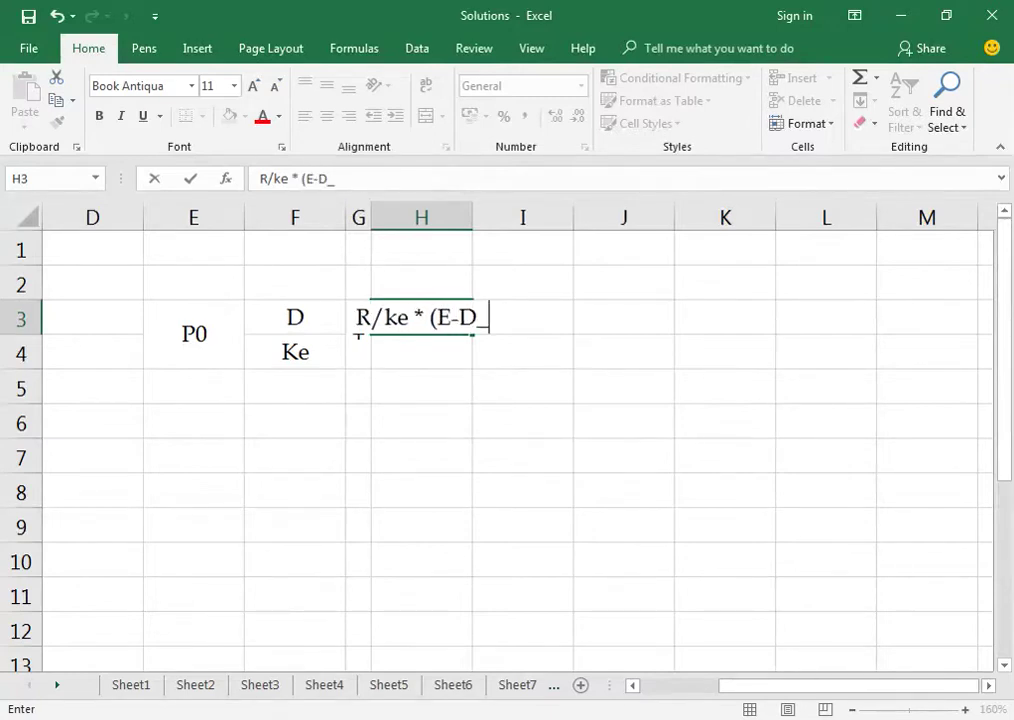
key("Return")
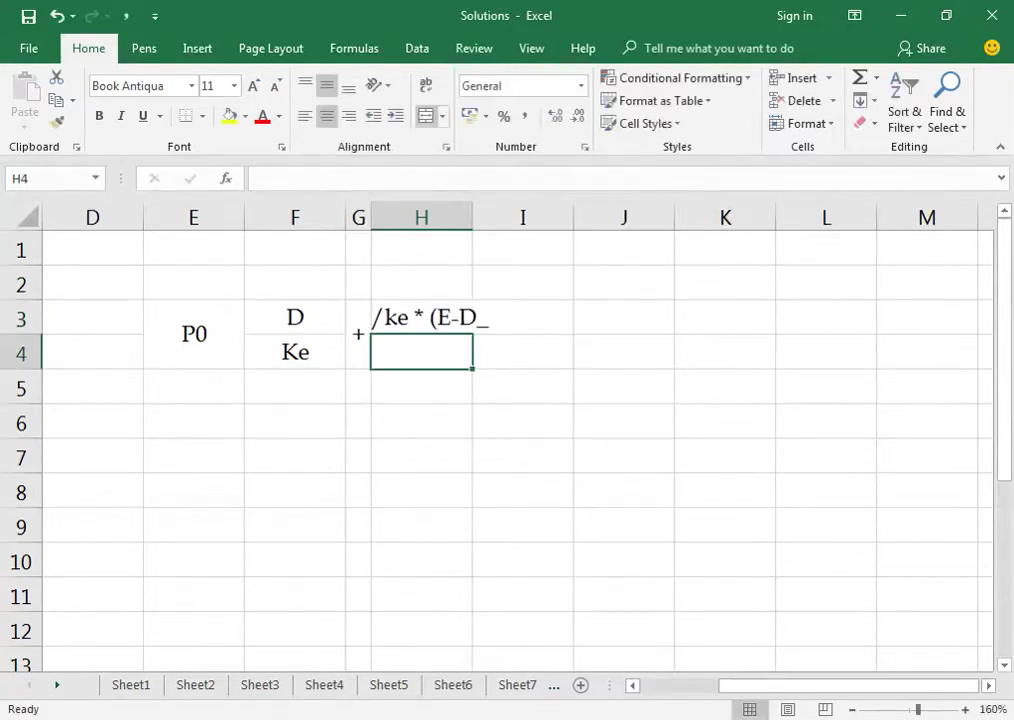
key("Up")
key("F2")
key("BackSpace")
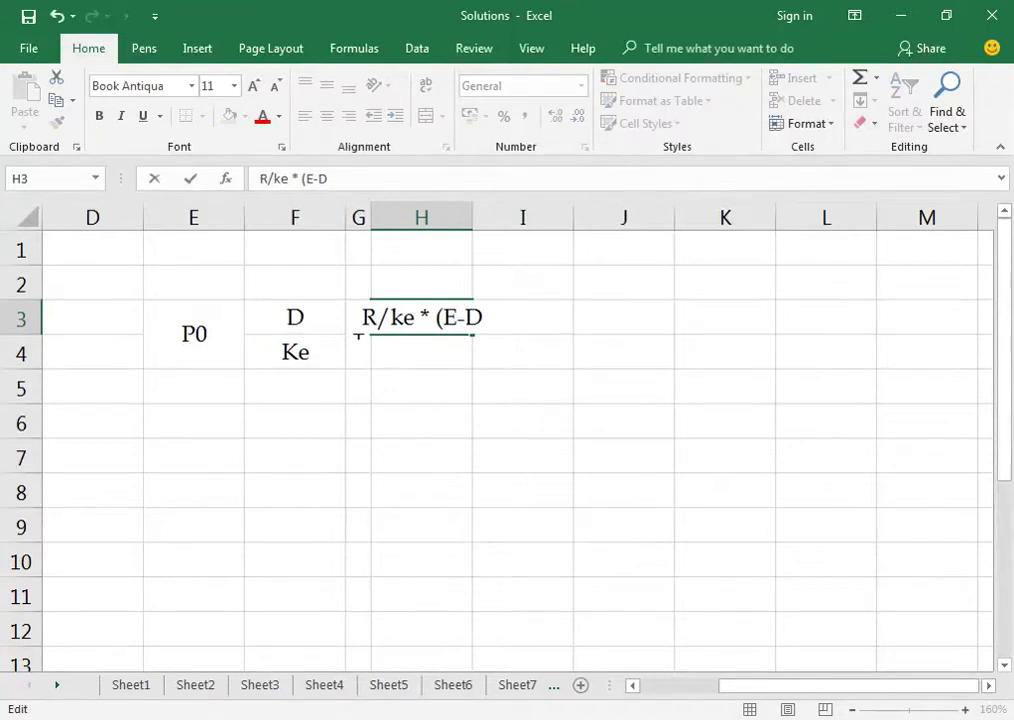
type(")")
key("ctrl+Return")
key("alt+h")
key("o")
key("i")
Copy the "Ke" denominator from F4 into H4.
key("Down")
key("Left")
key("Left")
key("ctrl+c")
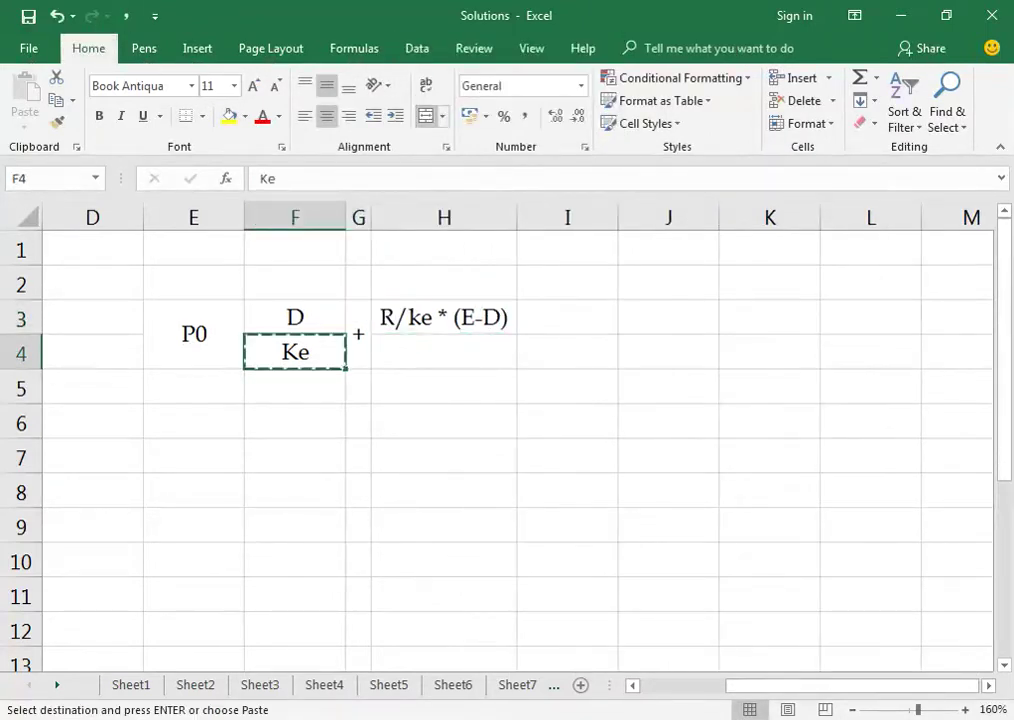
key("Right")
key("Right")
key("Return")
Autofit the widths of columns E to H to the formula in rows 3 and 4.
key("Left")
key("Left")
key("Left")
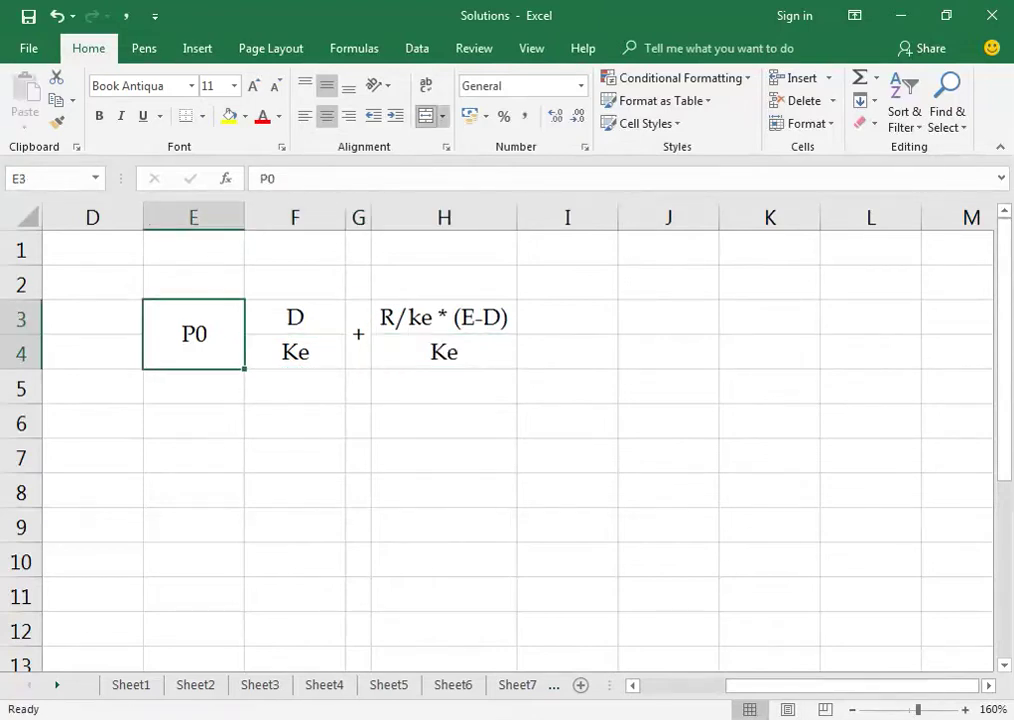
key("shift+Right")
key("shift+Right")
key("shift+Right")
key("alt+h")
key("o")
key("i")
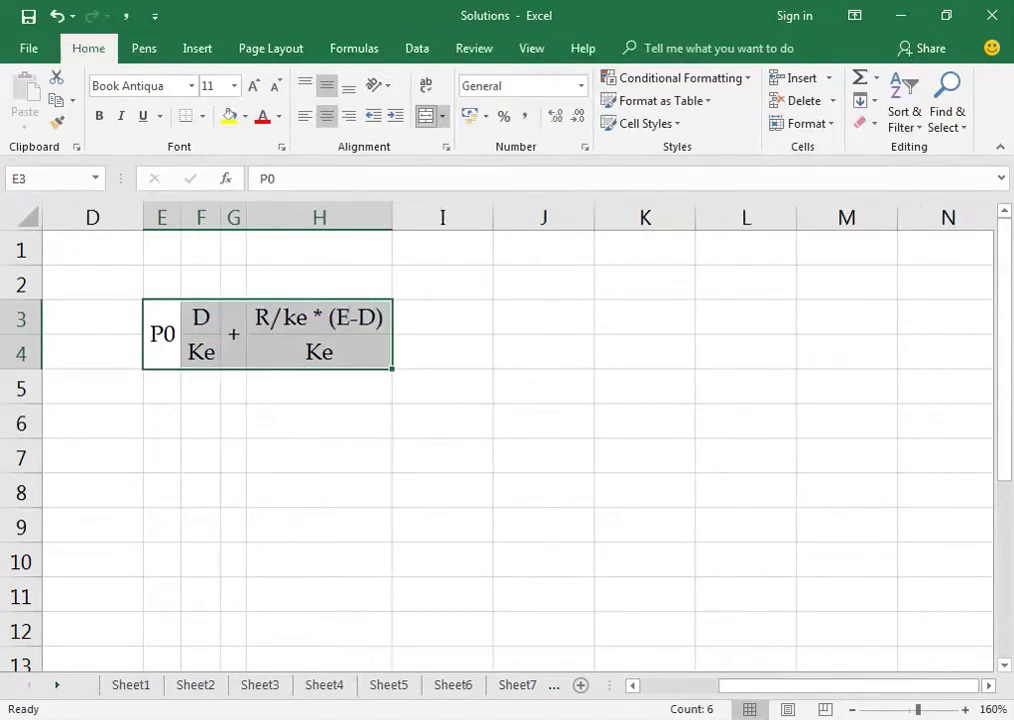
Copy the merged "P0" cell from E3 to E5.
left_click(161, 386)
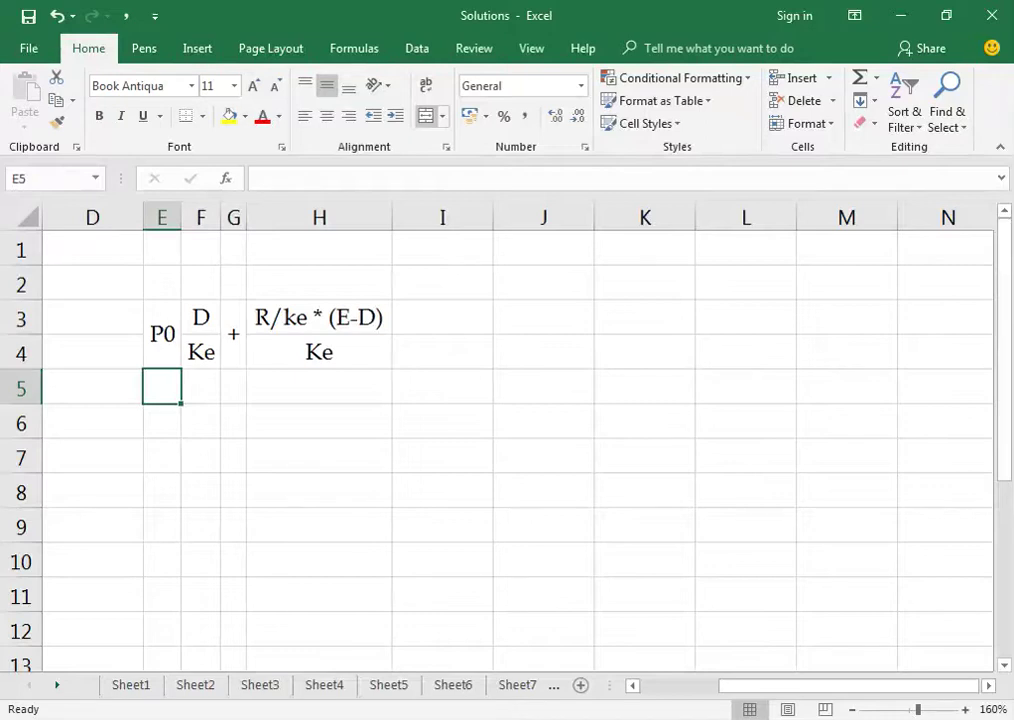
key("Up")
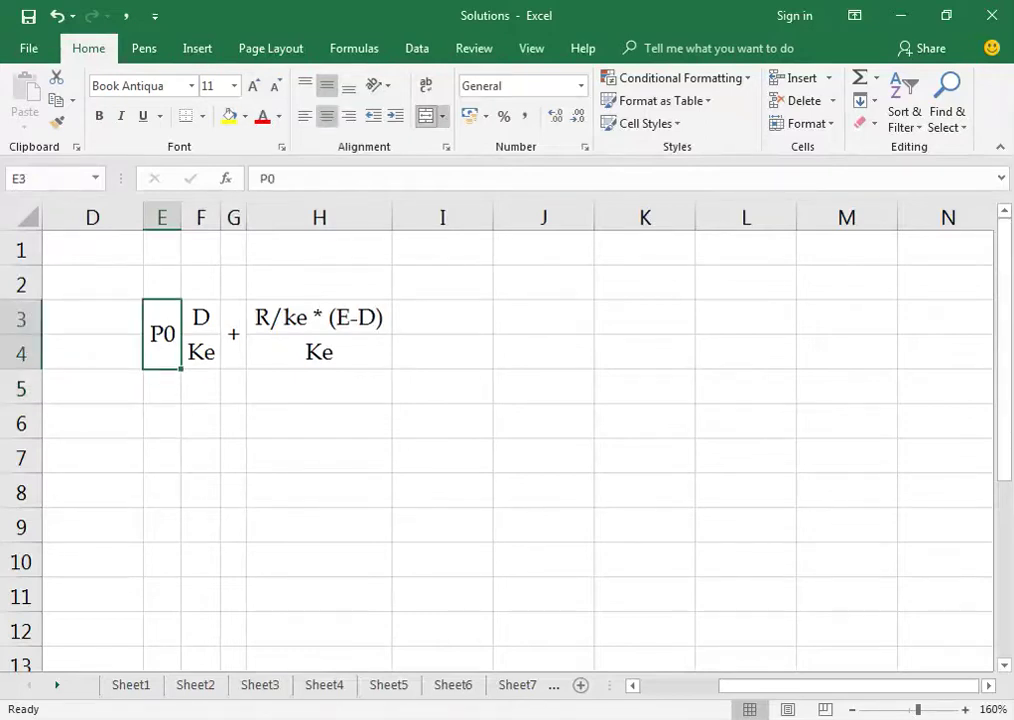
key("ctrl+c")
key("Down")
key("ctrl+v")
key("Escape")
key("Right")
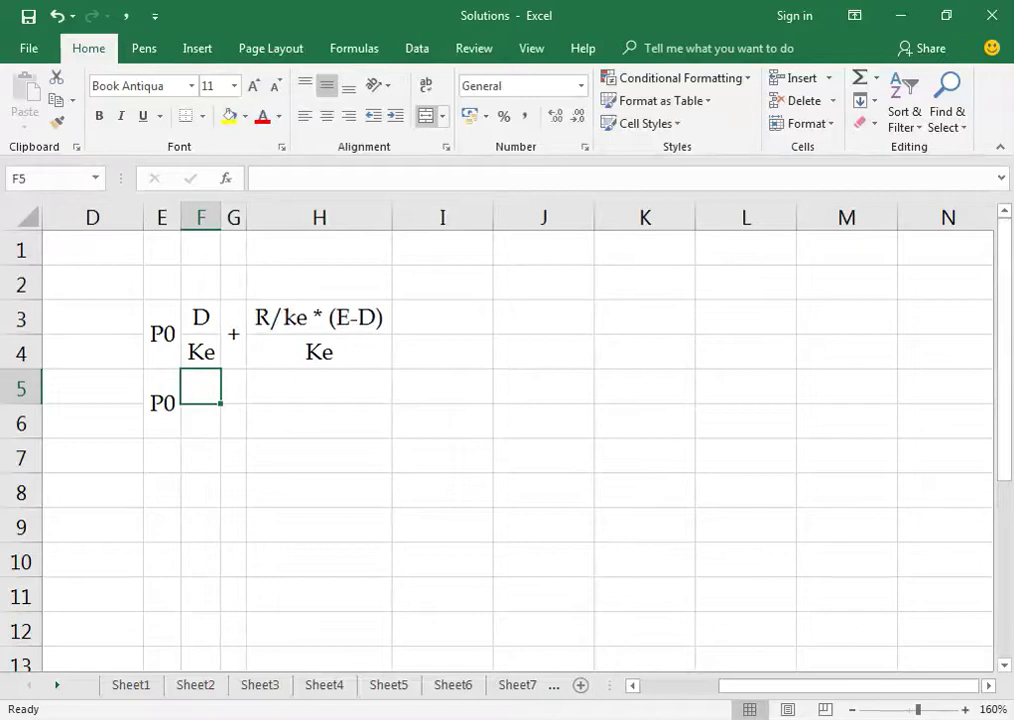
Enter 20.67 in F5 and autofit the width of column F.
type("20.67")
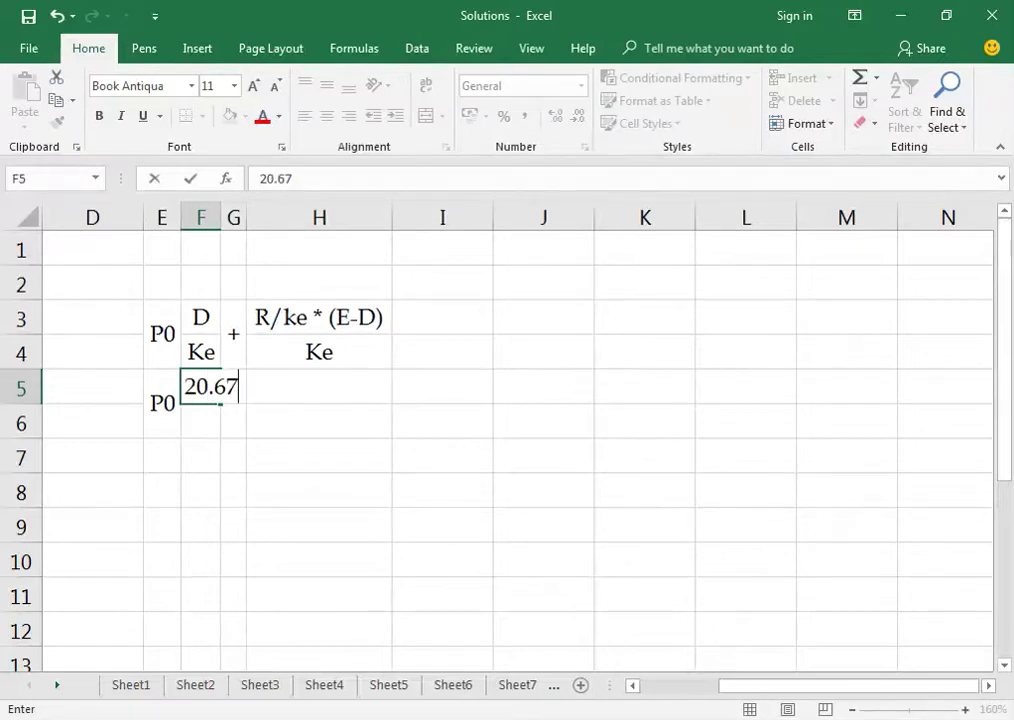
key("Return")
key("Up")
key("alt+h")
key("o")
key("i")
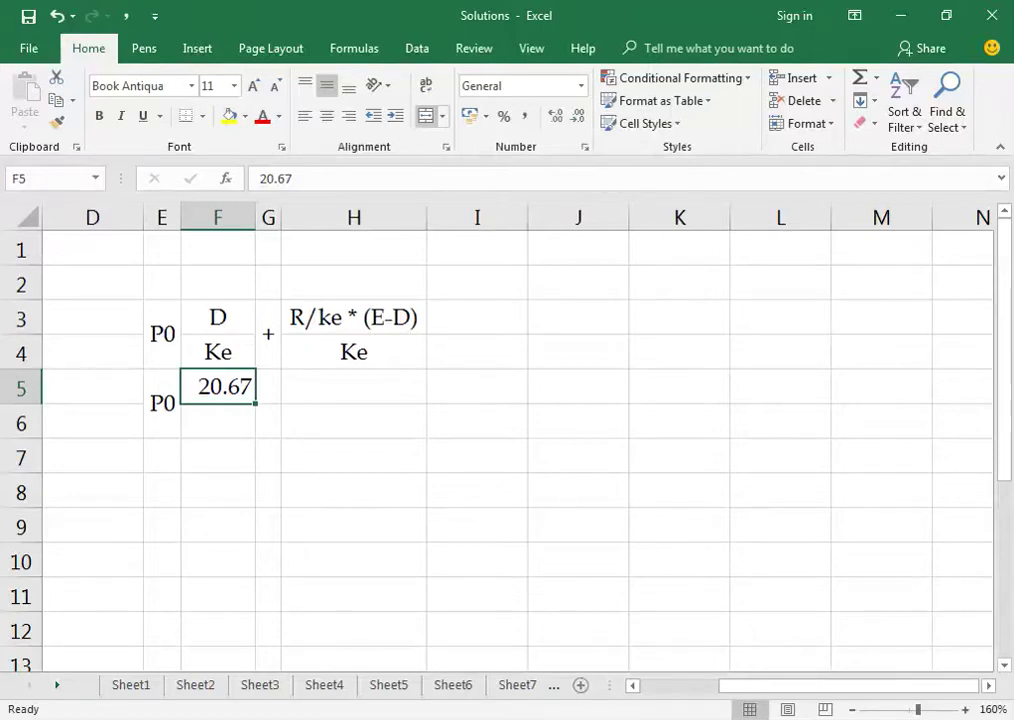
Replace the value in F5 with 8.27 and enter 18% in F6.
type("8.27")
key("Return")
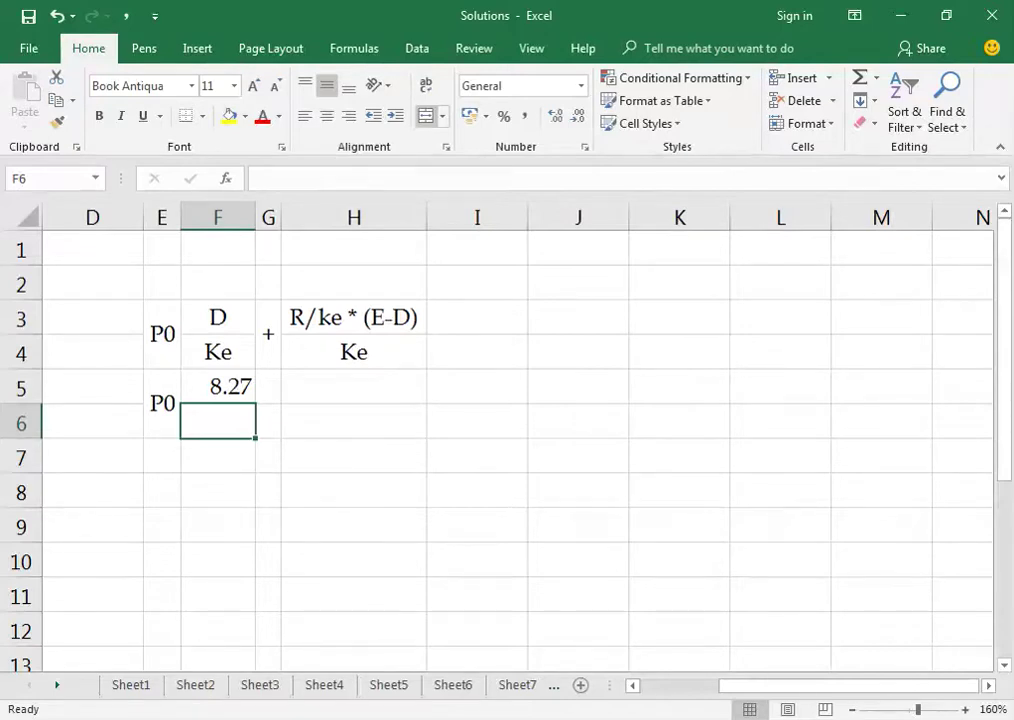
type("18%")
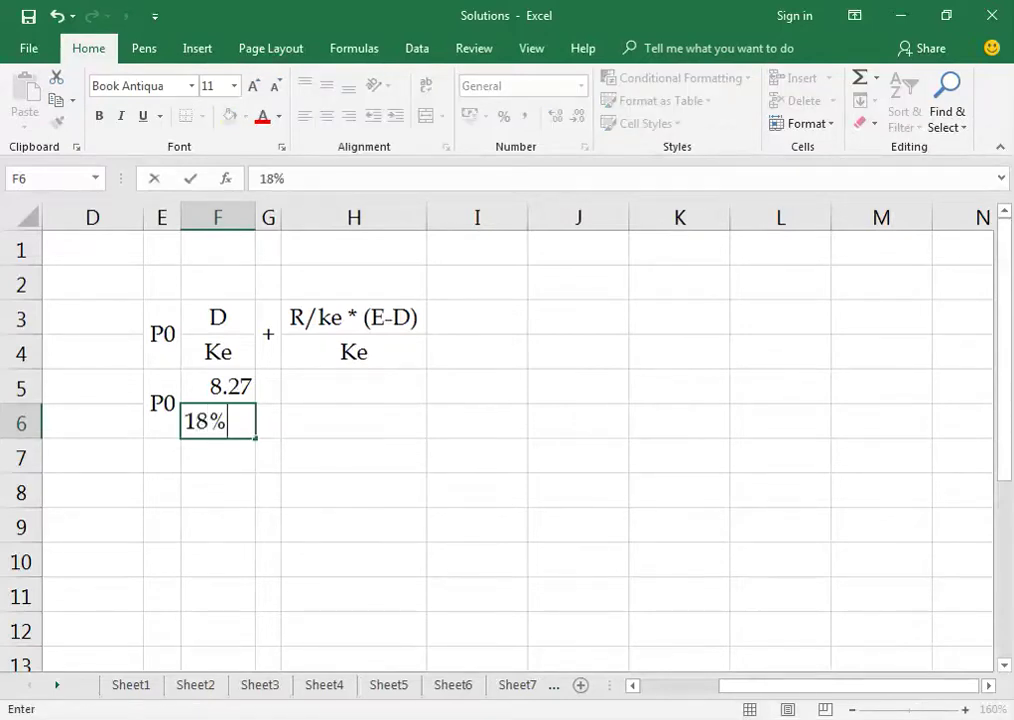
key("ctrl+Return")
Center the contents of all cells in the sheet horizontally.
left_click(218, 386)
left_click(162, 403)
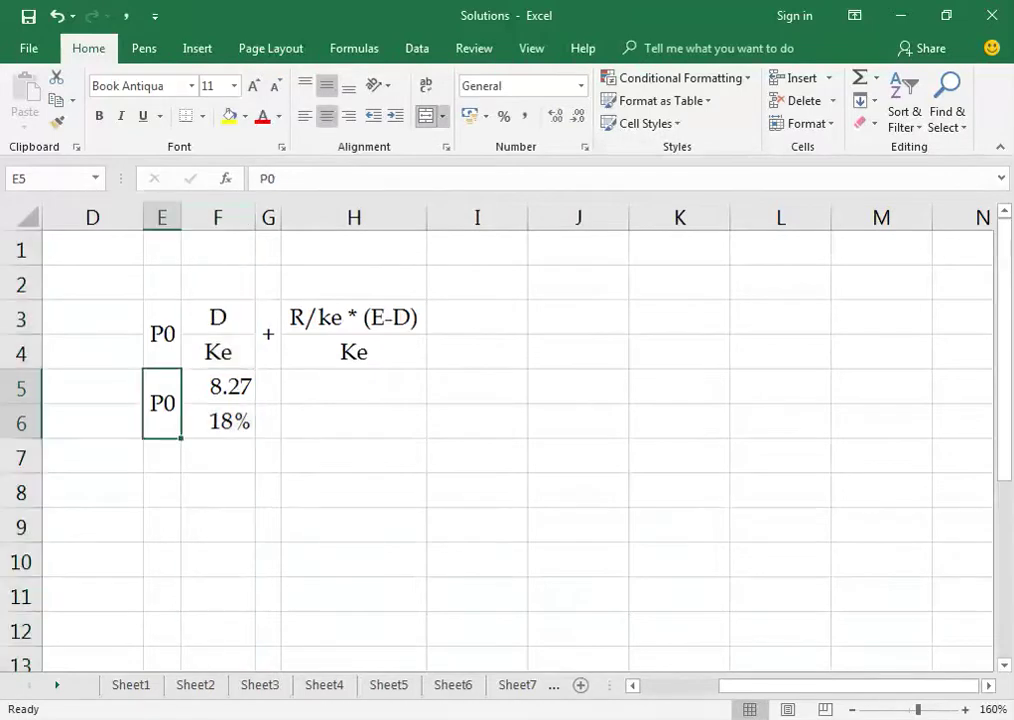
key("ctrl+a")
key("ctrl+a")
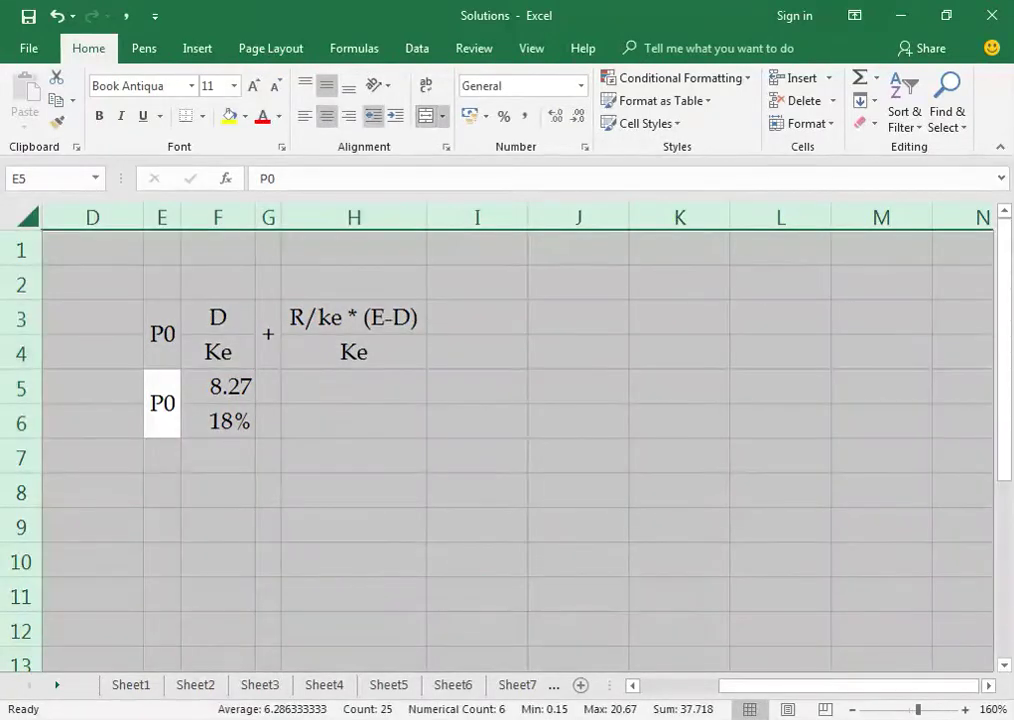
key("alt+h")
key("a")
key("l")
key("alt+h")
key("a")
key("c")
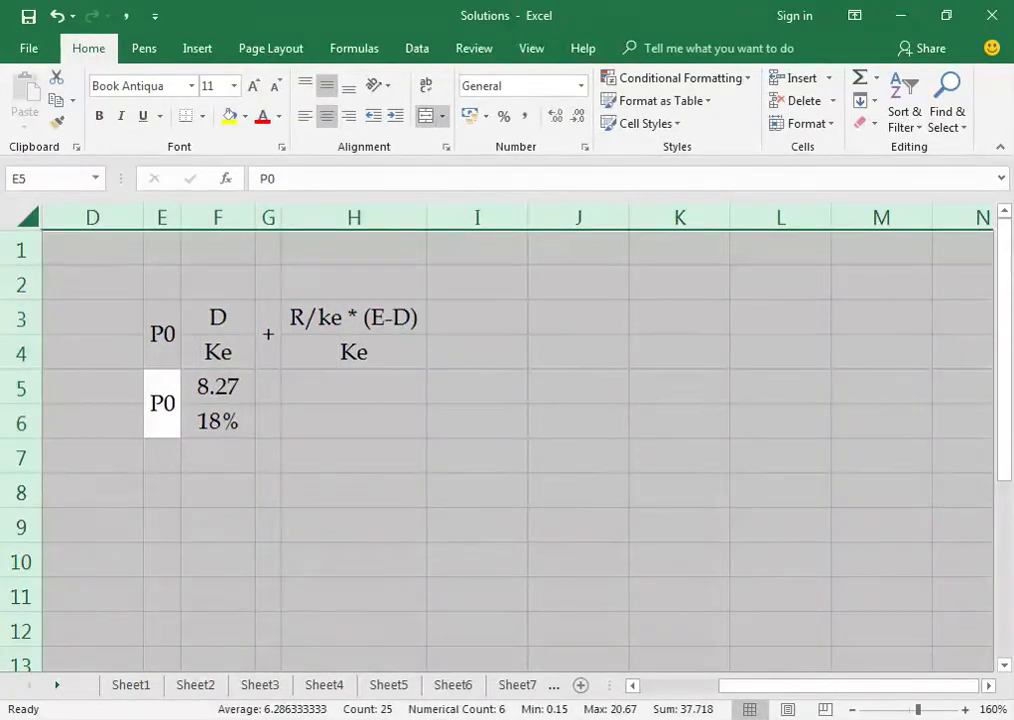
Copy the merged "+" cell from G3 to G5.
left_click(268, 386)
key("Up")
key("ctrl+c")
key("Down")
key("Return")
key("Right")
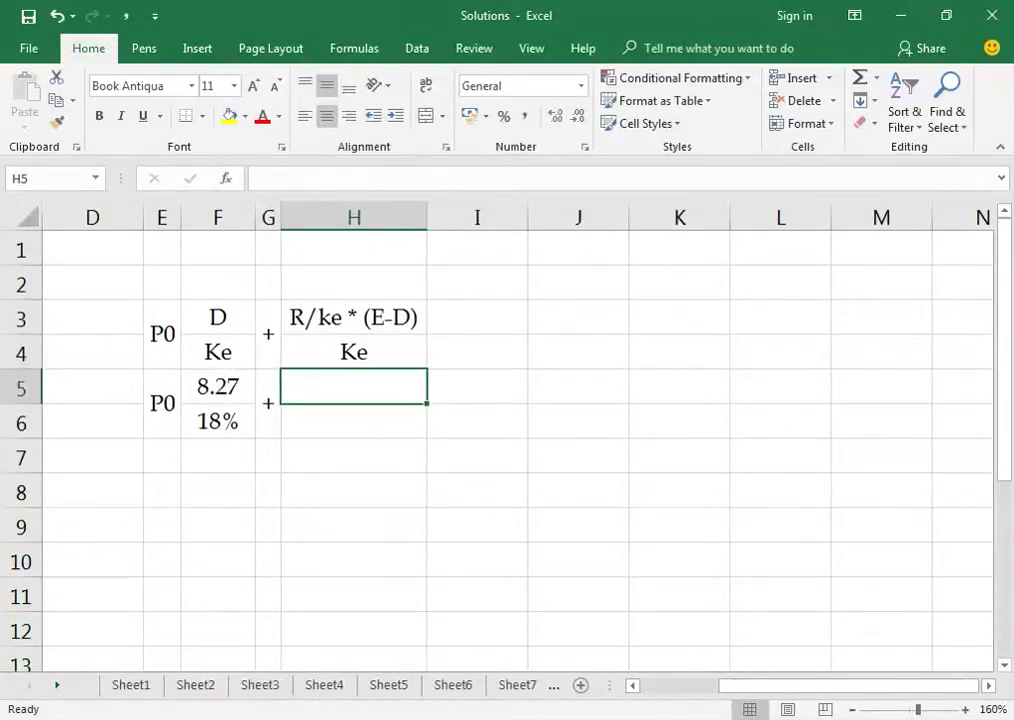
Enter 0.15/0.18*(20.67-8.27) as text in H5 and autofit the width of column H.
type("0")
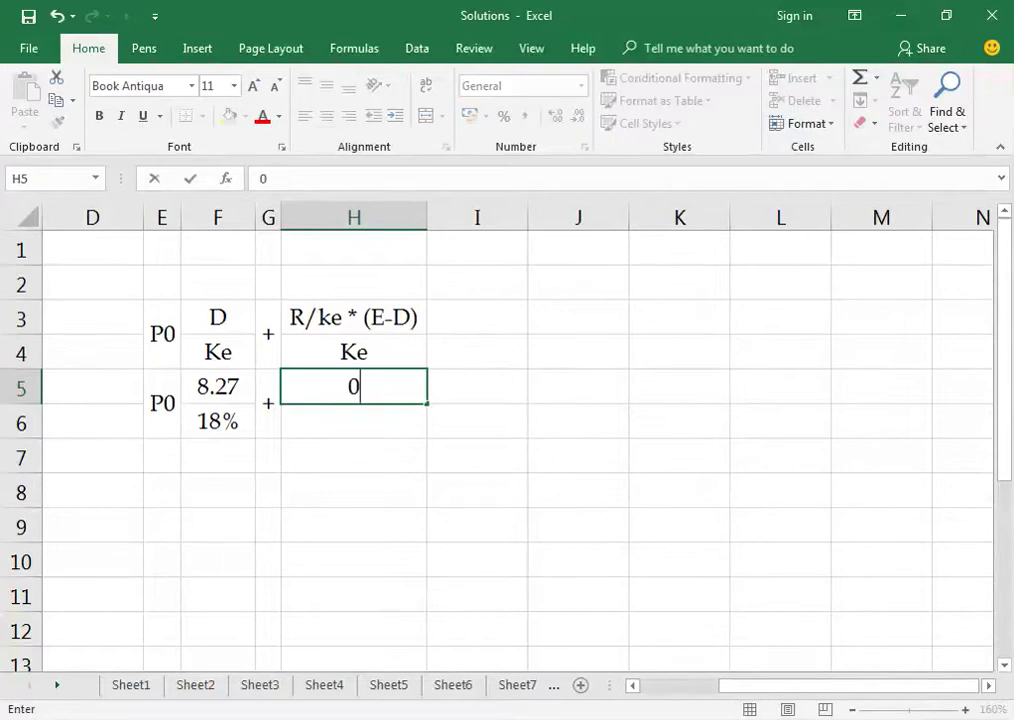
type(".15/0.15")
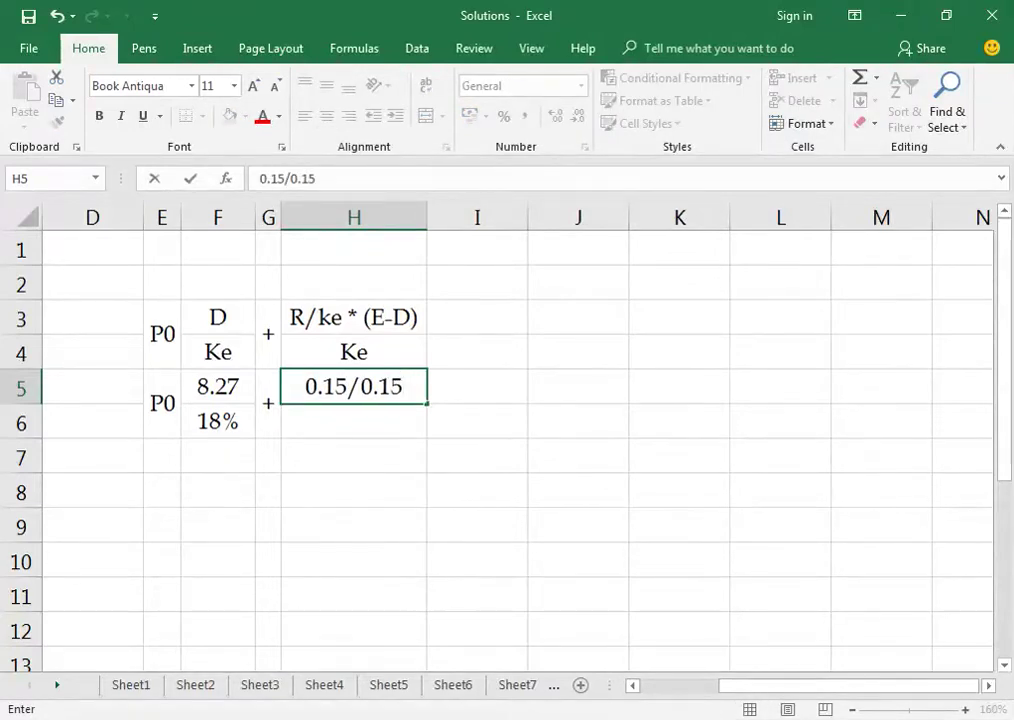
key("BackSpace")
type("88(")
key("BackSpace")
key("BackSpace")
type("*(20.")
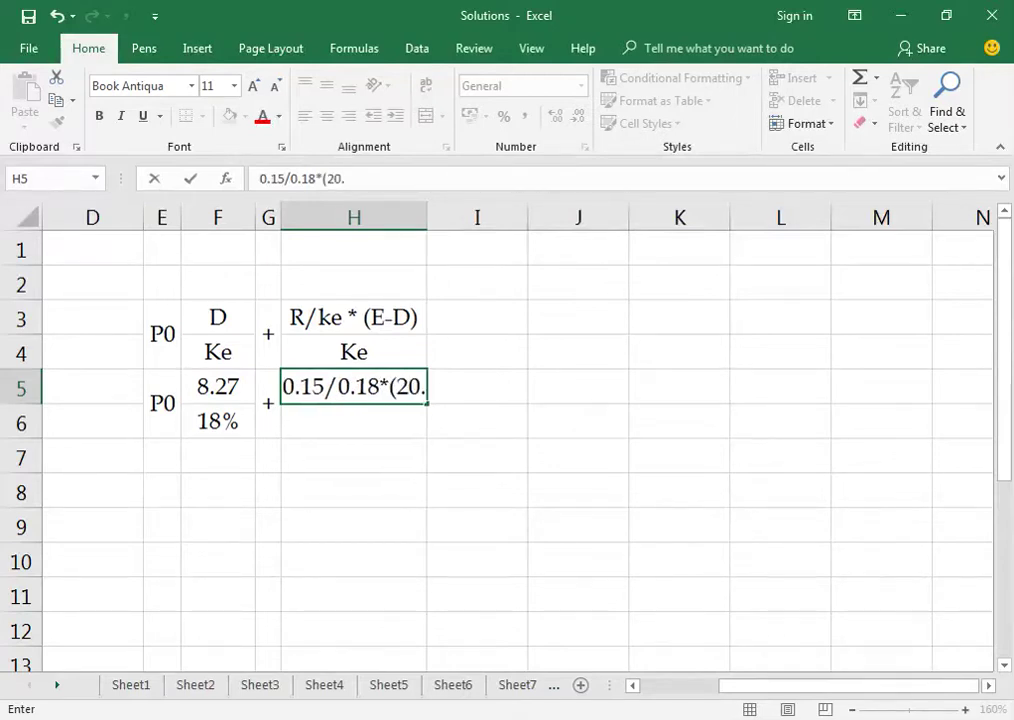
type("67-8.27)")
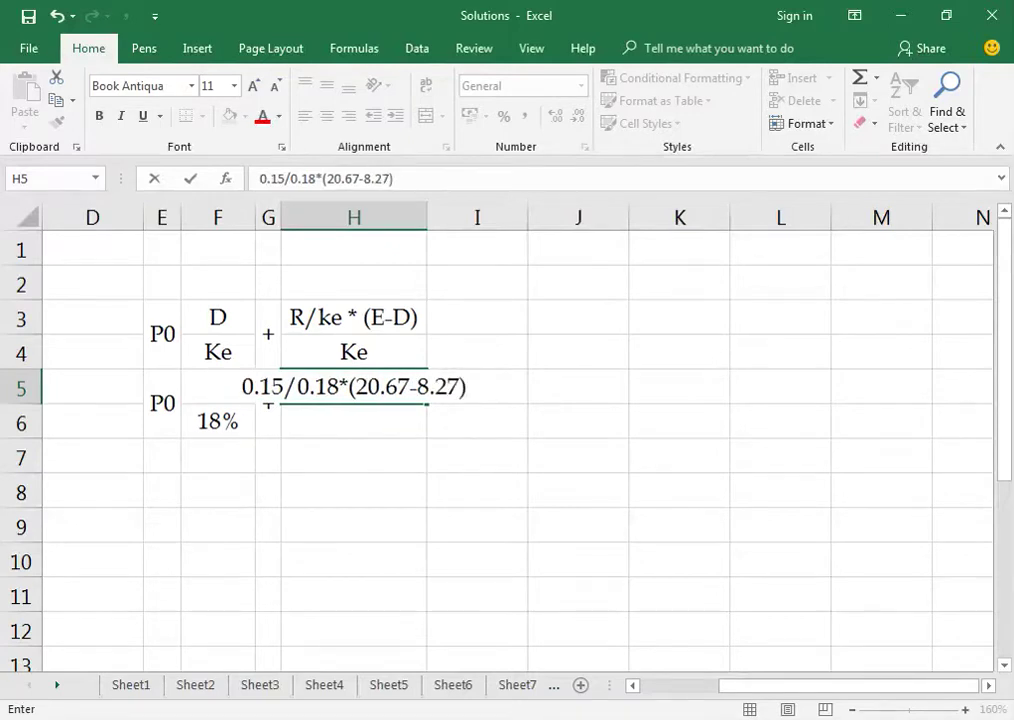
key("ctrl+Return")
key("alt+h")
key("o")
key("i")
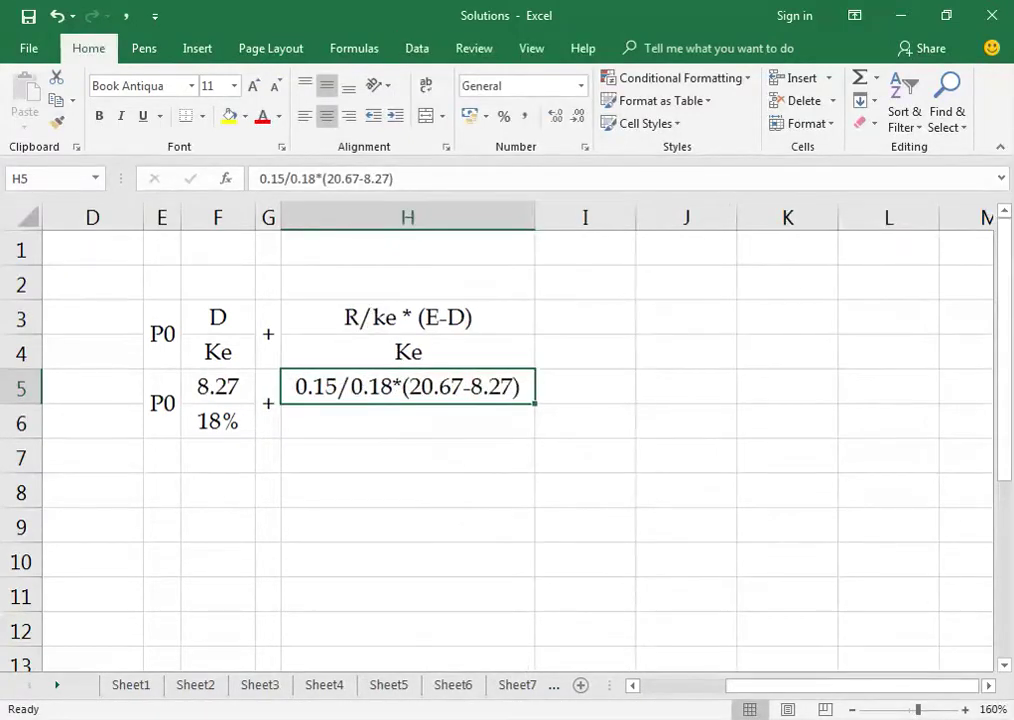
Copy the 18% from F6 to H6 as the denominator of the second term.
left_click(268, 403)
left_click(218, 421)
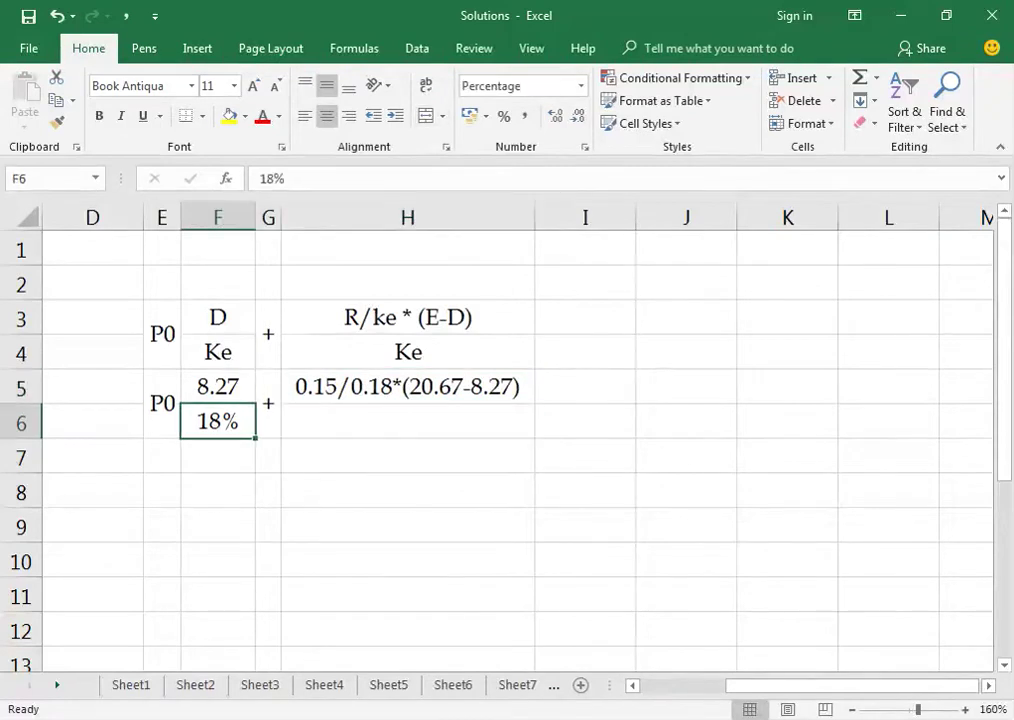
key("ctrl+c")
left_click(408, 421)
key("Return")
left_click(268, 403)
left_click(218, 421)
left_click(162, 403)
key("ctrl+c")
left_click(162, 457)
key("Return")
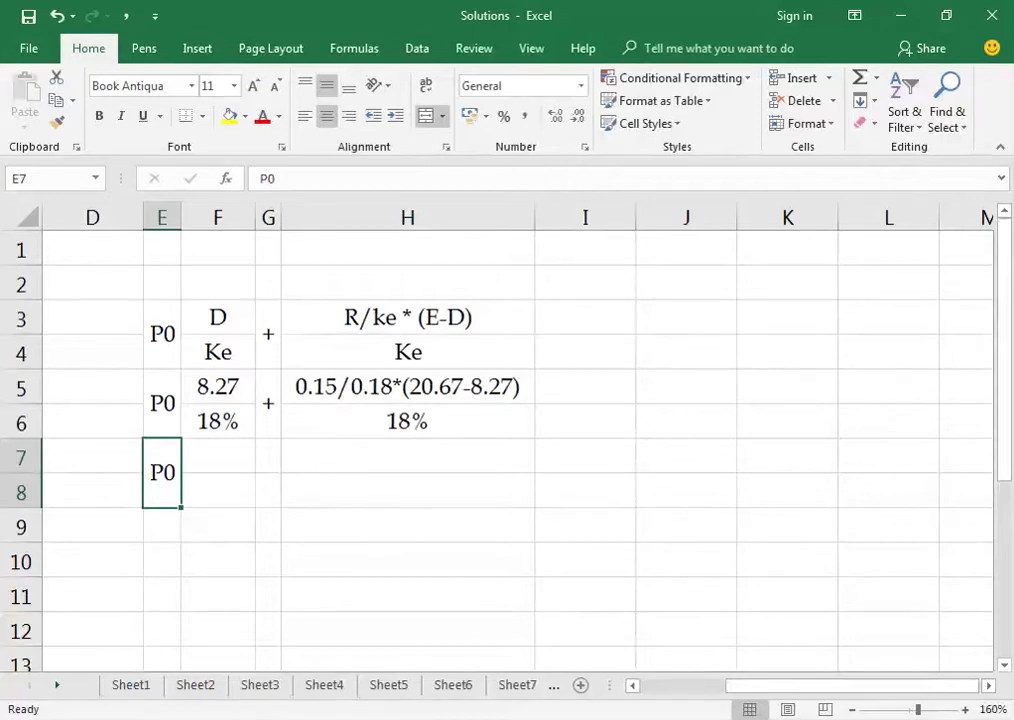
key("ctrl+z")
Enter the label P0 in the single cell E7.
left_click(162, 492)
left_click(162, 457)
type("P")
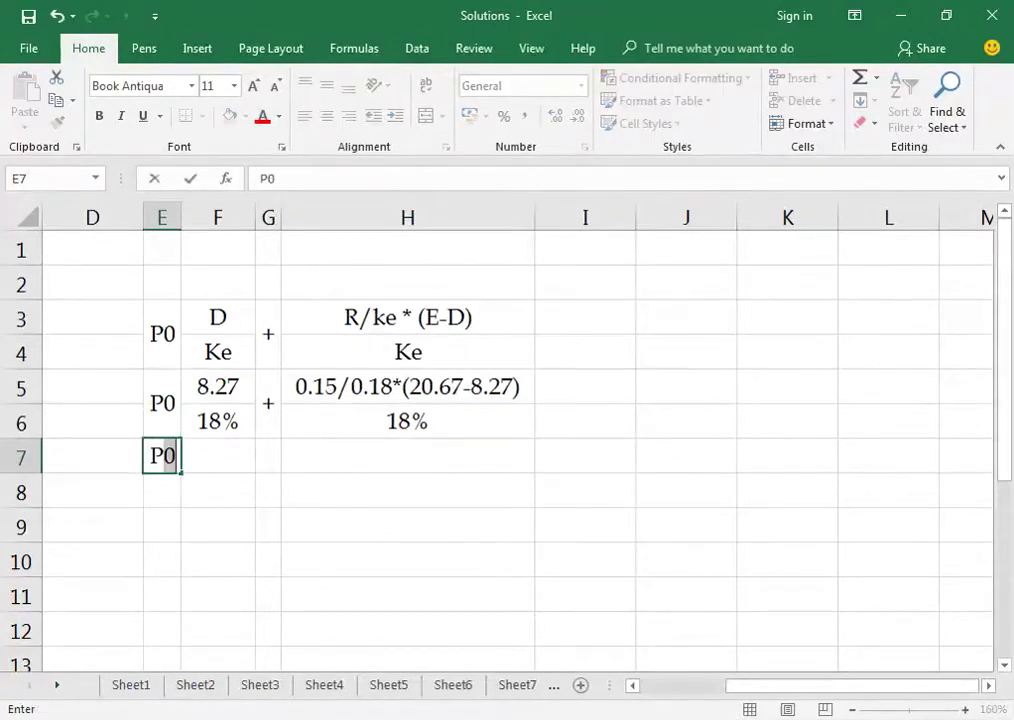
left_click(162, 492)
left_click(162, 457)
Calculate the first term in F7 with the formula =F5/F6.
left_click(218, 457)
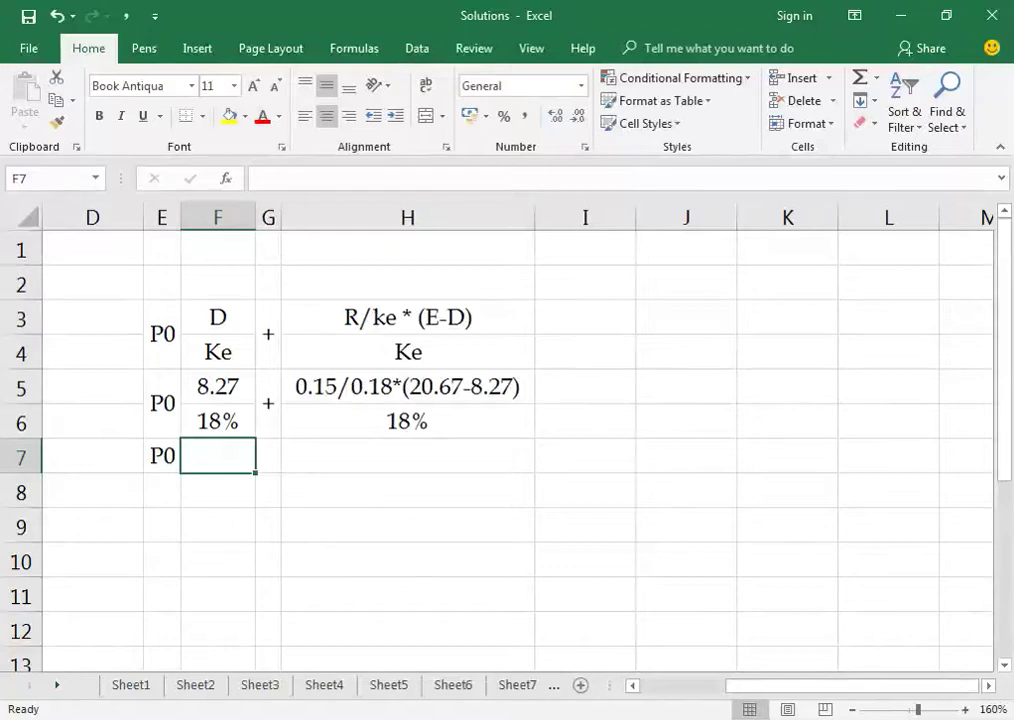
type("=8")
key("Escape")
type("=")
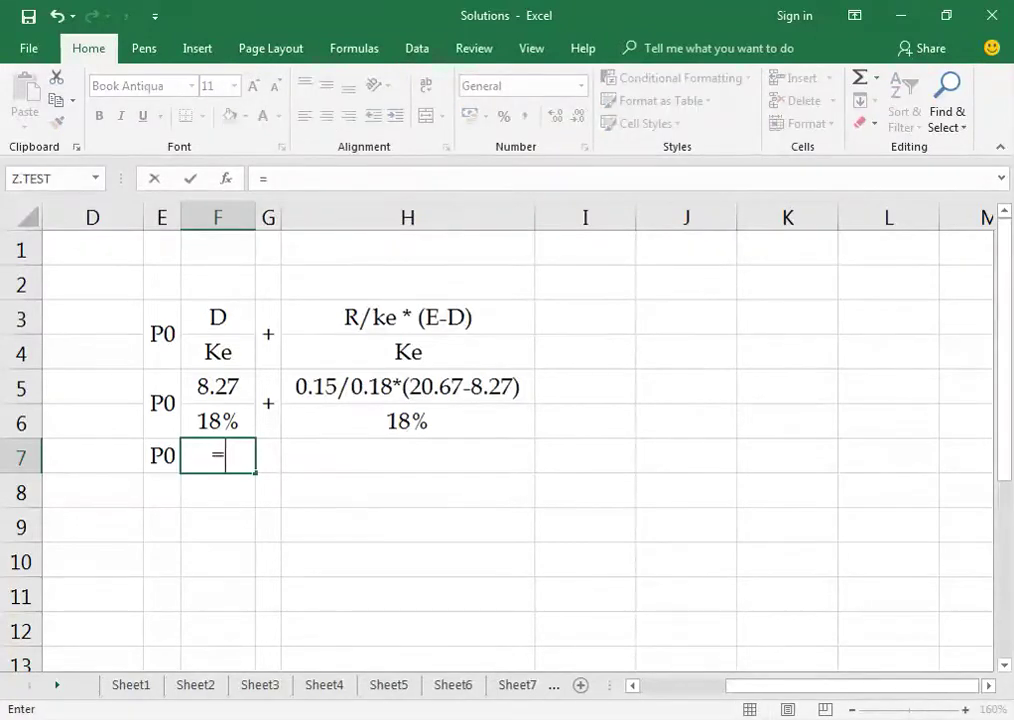
left_click(205, 388)
type("/")
left_click(205, 421)
key("Return")
Enter a "+" sign in G7 between the two terms.
left_click(268, 456)
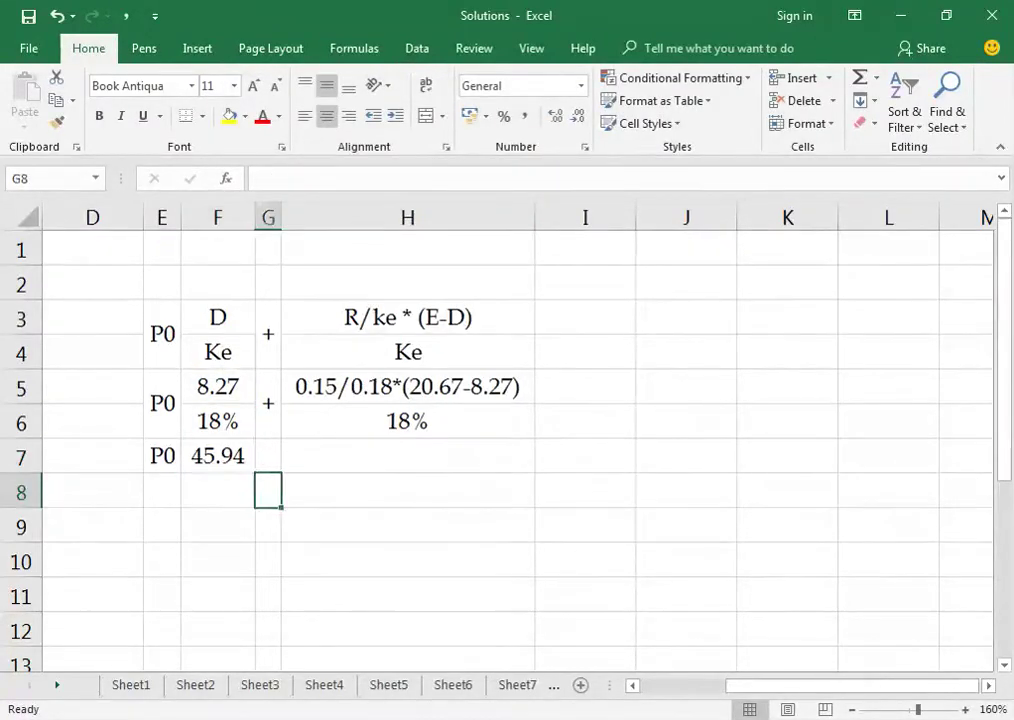
left_click(408, 456)
left_click(268, 456)
type("+")
key("Return")
Enter the formula =0.15/0.18*(20.67-8.27) in H7 for the second term's numerator.
left_click(408, 456)
type("0")
key("Escape")
type("=0.15")
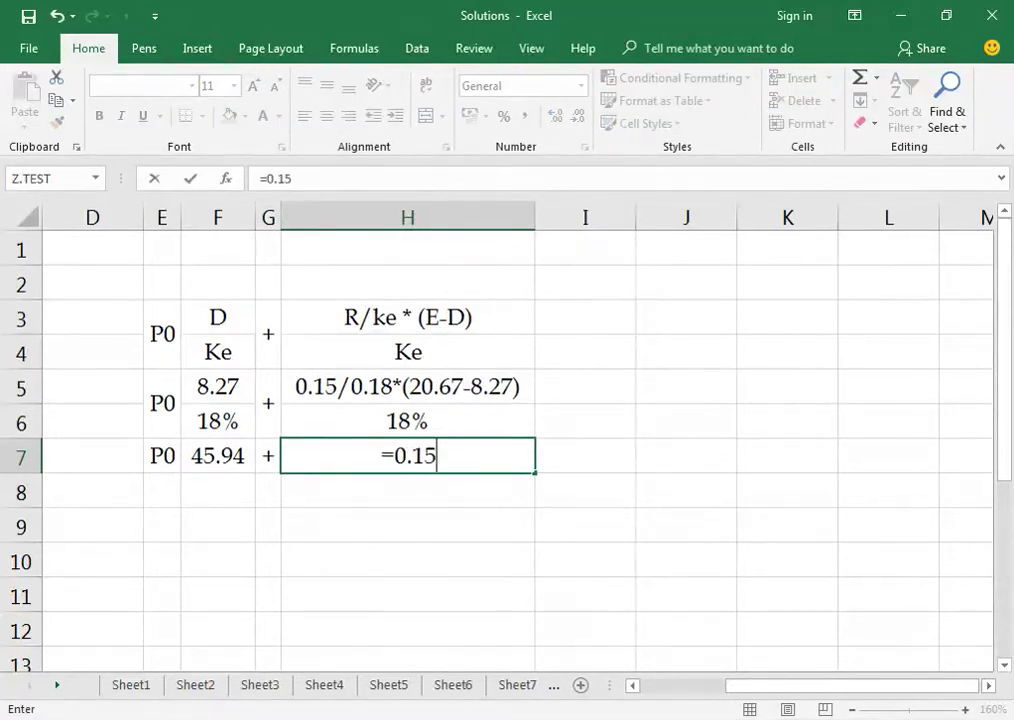
type("/0.18")
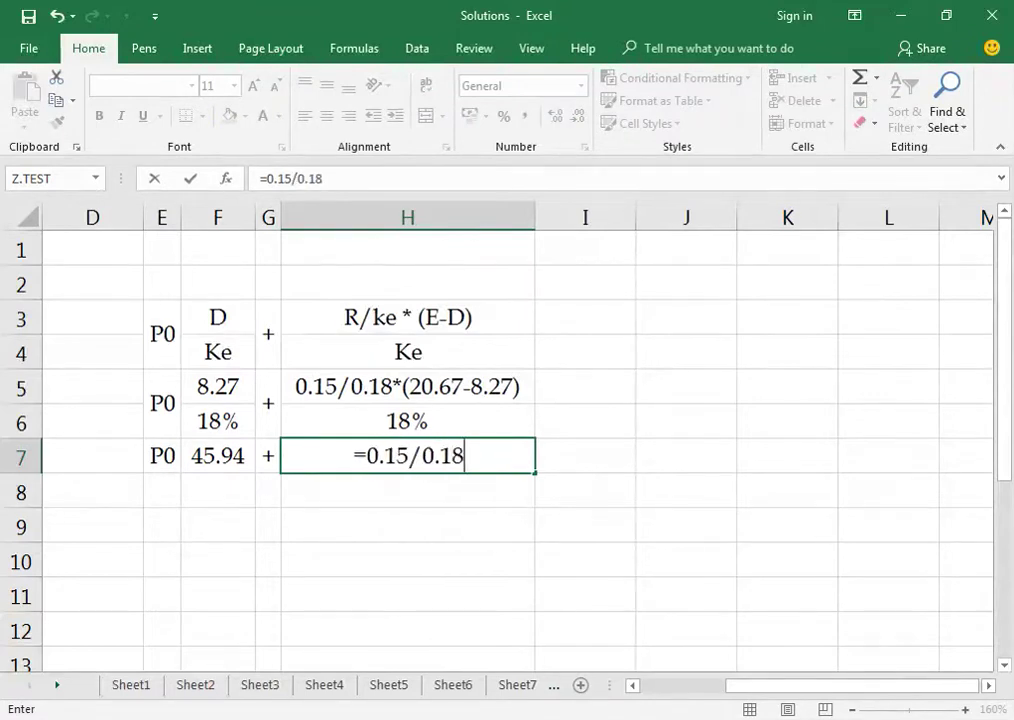
type("*(20.67-8.27")
key("Return")
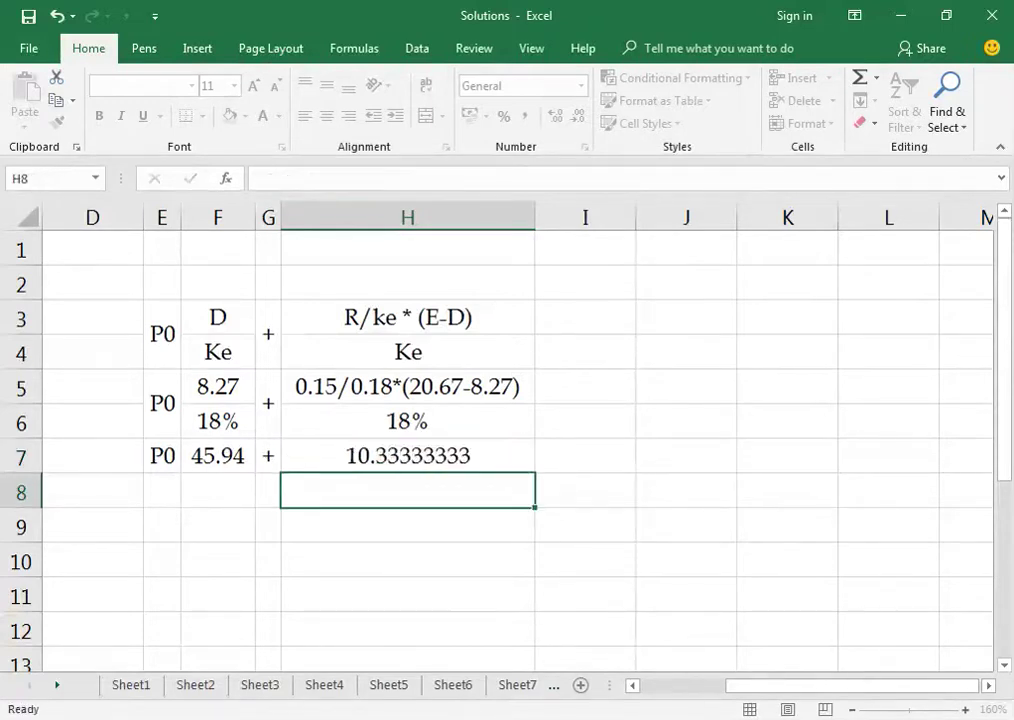
Extend the H7 formula to =(0.15/0.18*(20.67-8.27))/18%.
double_click(526, 455)
left_click(380, 455)
left_click(302, 455)
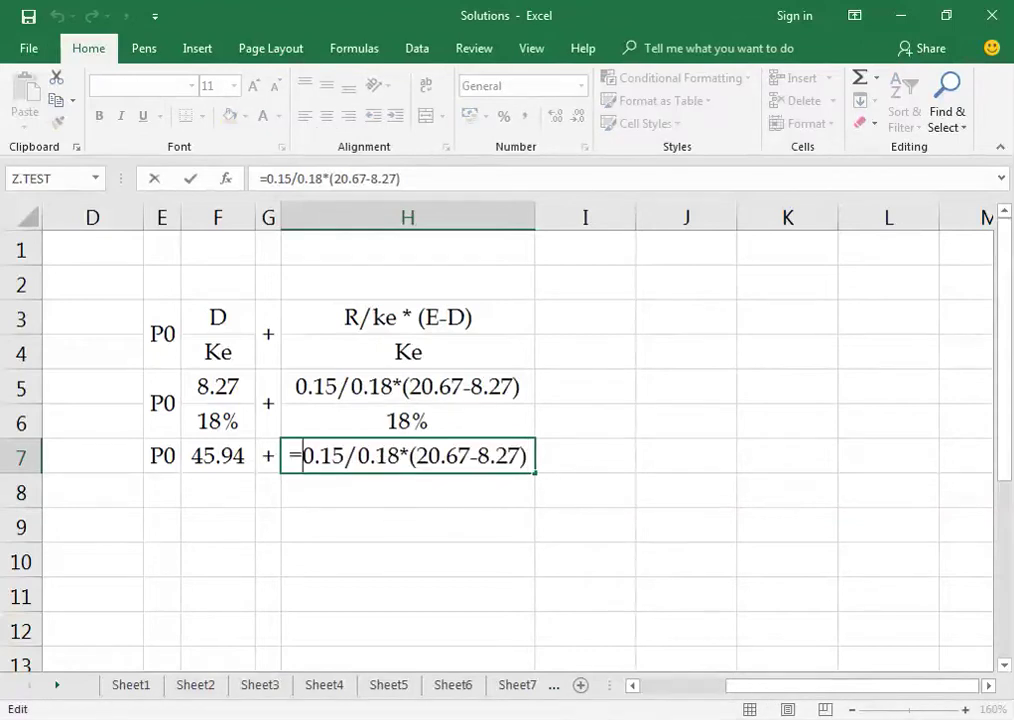
type("(")
left_click(533, 455)
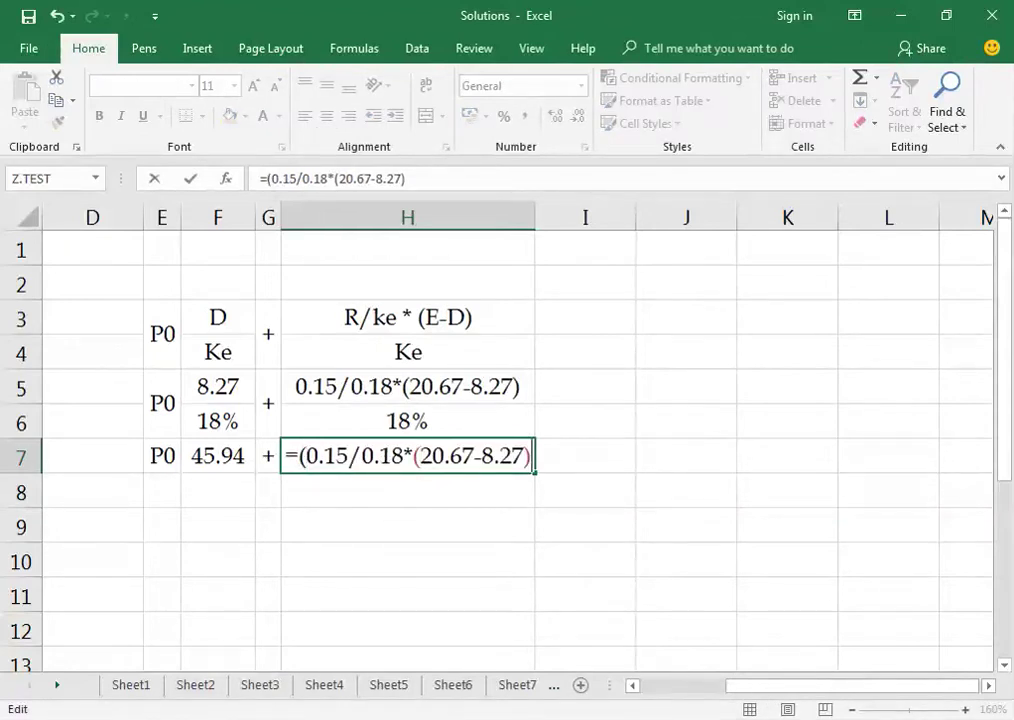
type(")/18%")
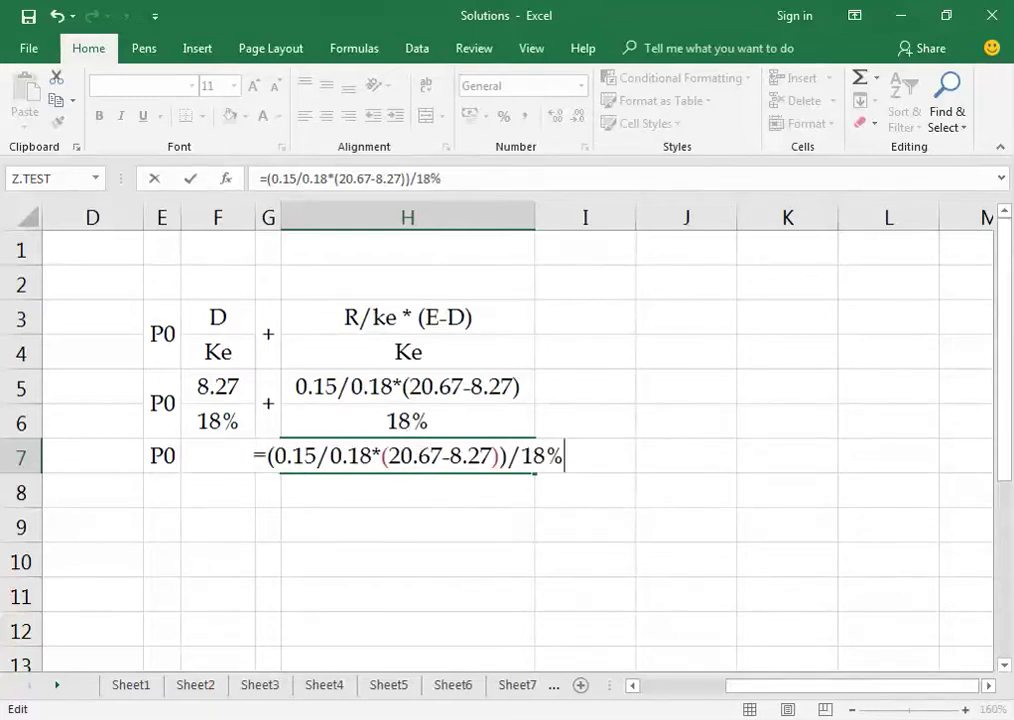
key("Return")
Reduce the value in H7 to two decimal places.
left_click(268, 492)
left_click(407, 455)
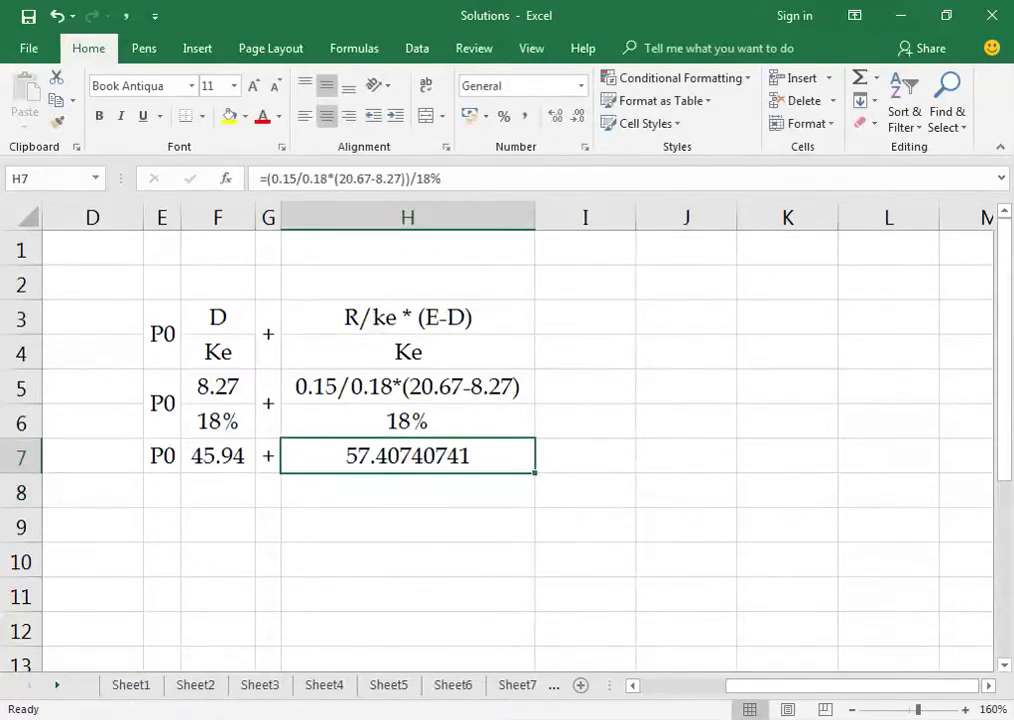
left_click(577, 116)
left_click(577, 116)
left_click(577, 116)
left_click(577, 116)
left_click(577, 116)
left_click(577, 116)
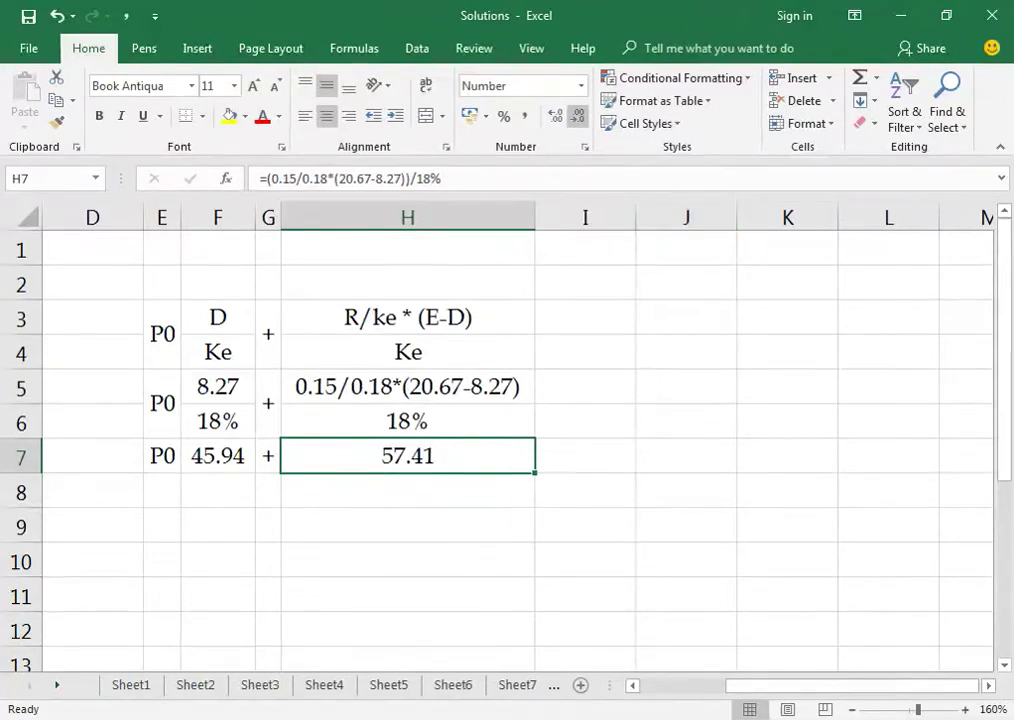
Label E8 as P0 and add the two terms in F8 with =F7+H7.
left_click(268, 455)
left_click(217, 490)
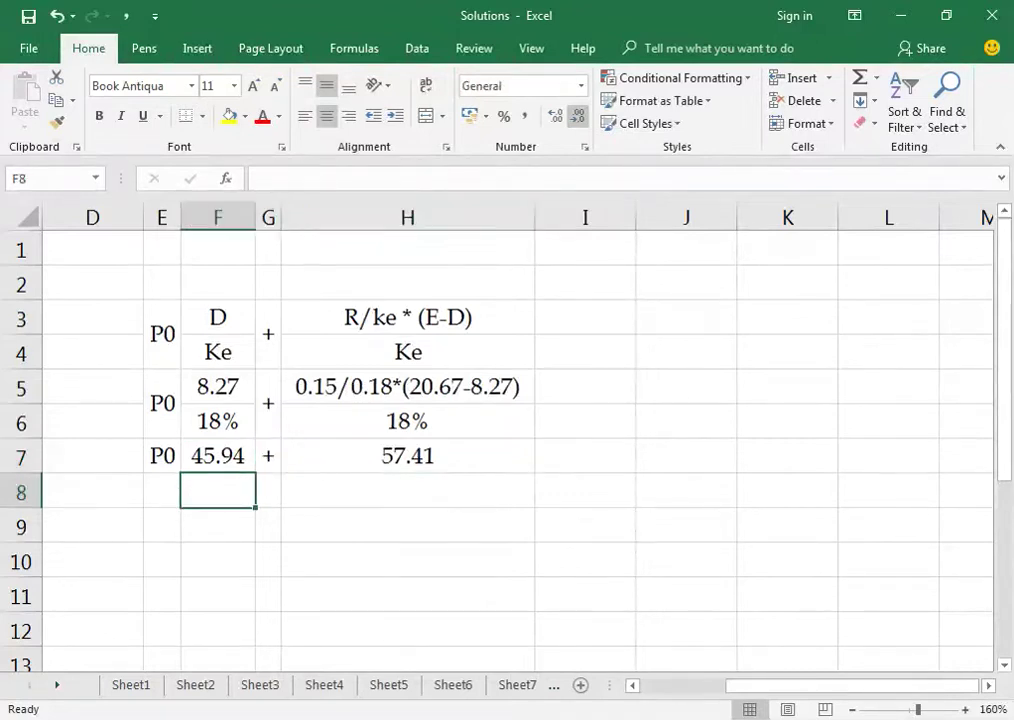
left_click(161, 490)
type("P0")
left_click(217, 490)
type("=")
left_click(217, 455)
type("+")
left_click(407, 490)
left_click(407, 455)
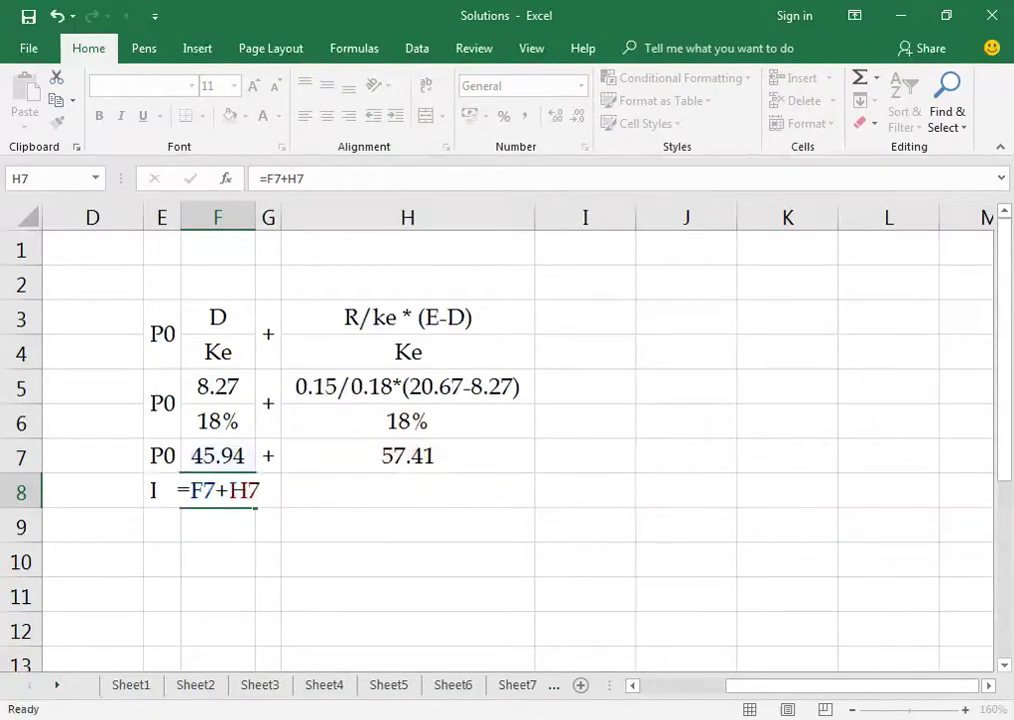
key("Return")
Format F7 as a number with two decimal places.
left_click(221, 490)
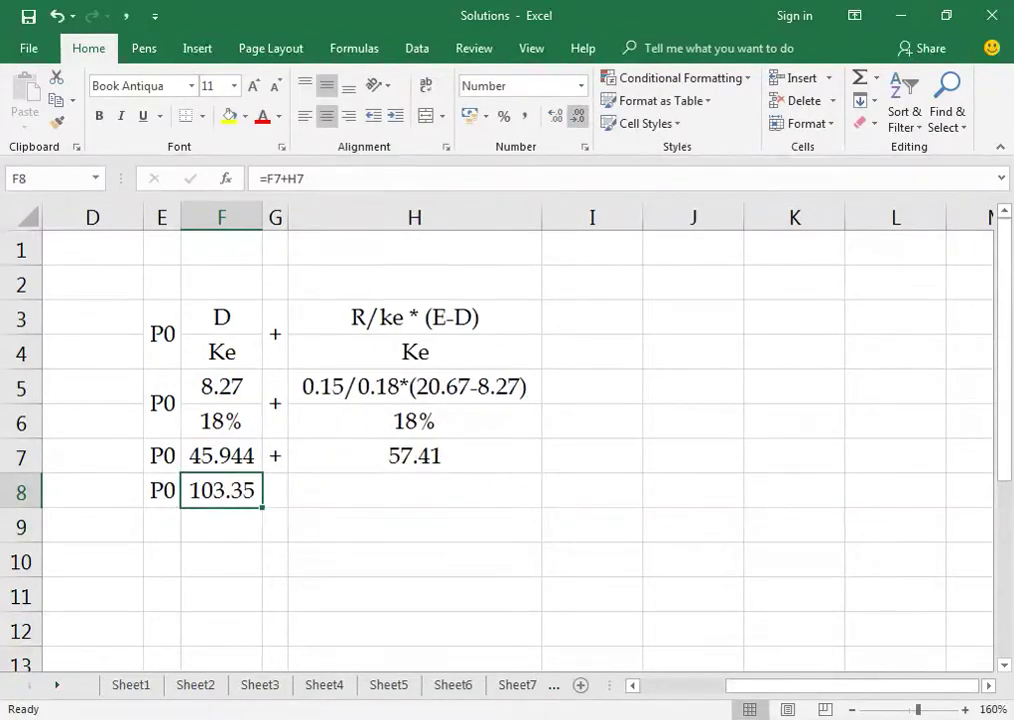
left_click(221, 455)
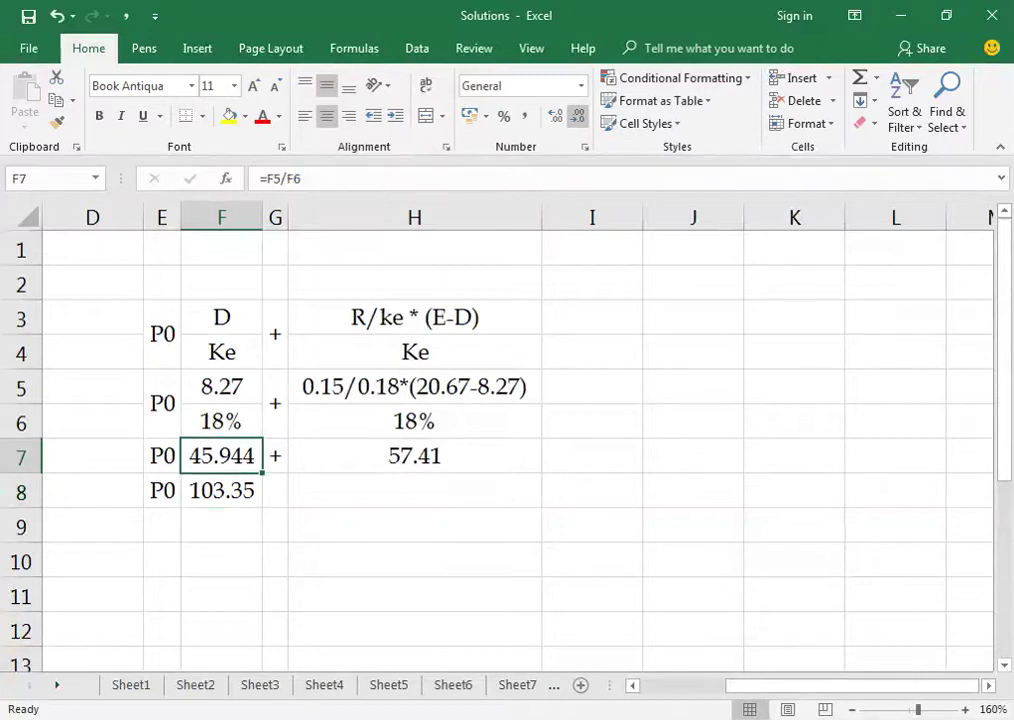
key("ctrl+shift+1")
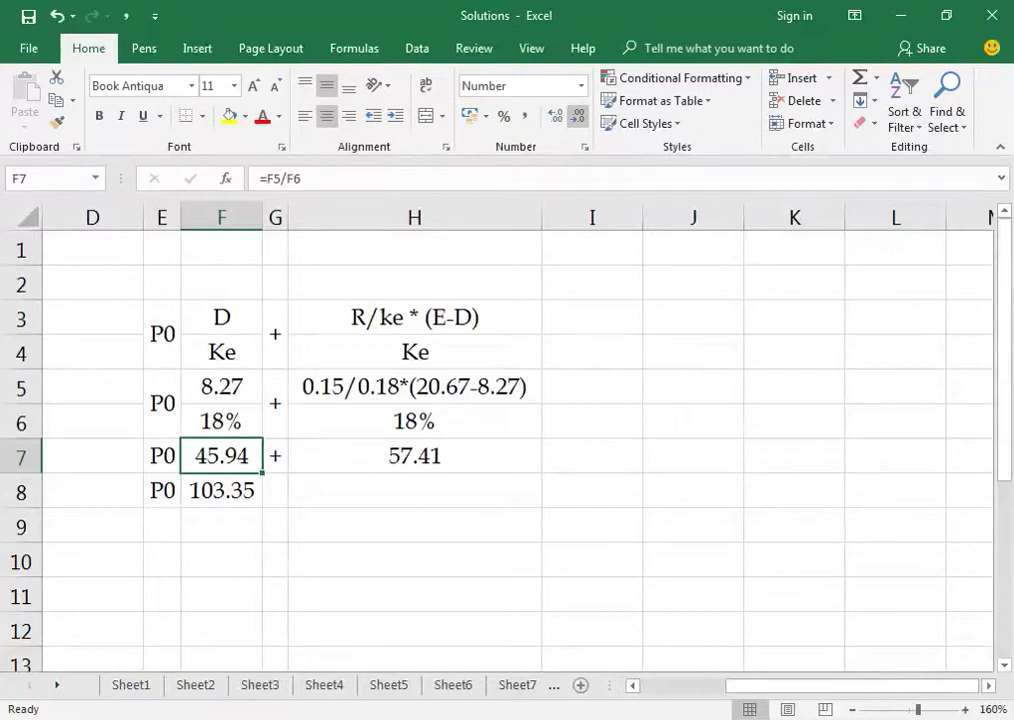
Enter the heading "Valuation as per Gordon's model" in B11 and left-align it.
key("Left")
key("Home")
key("Down")
key("Down")
key("Down")
key("Down")
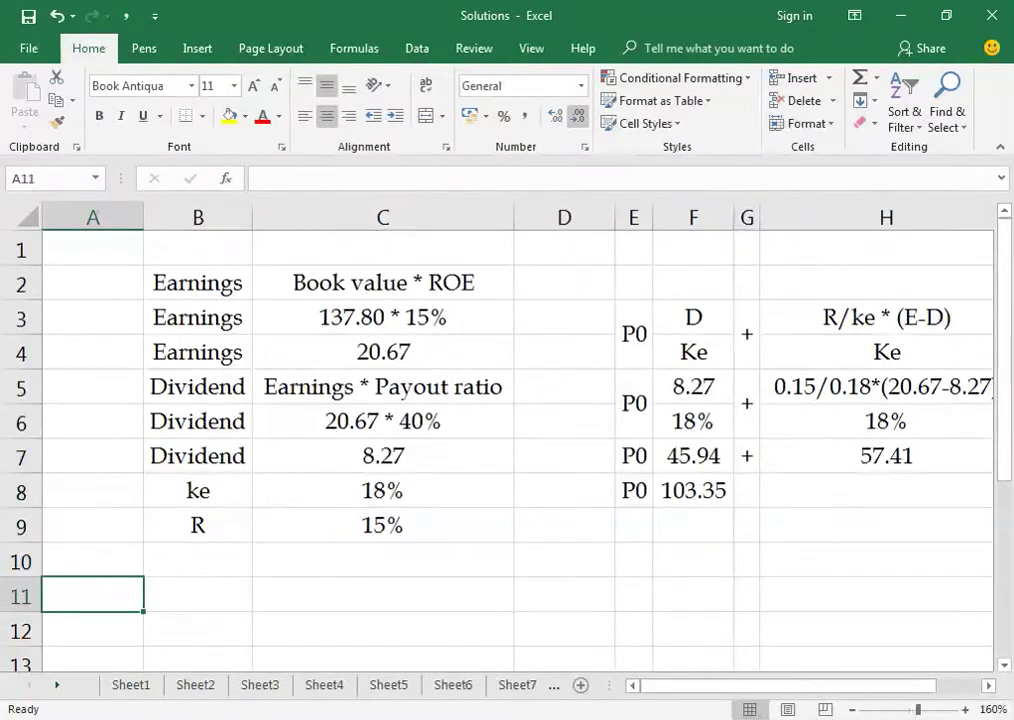
key("Right")
type("Valuation")
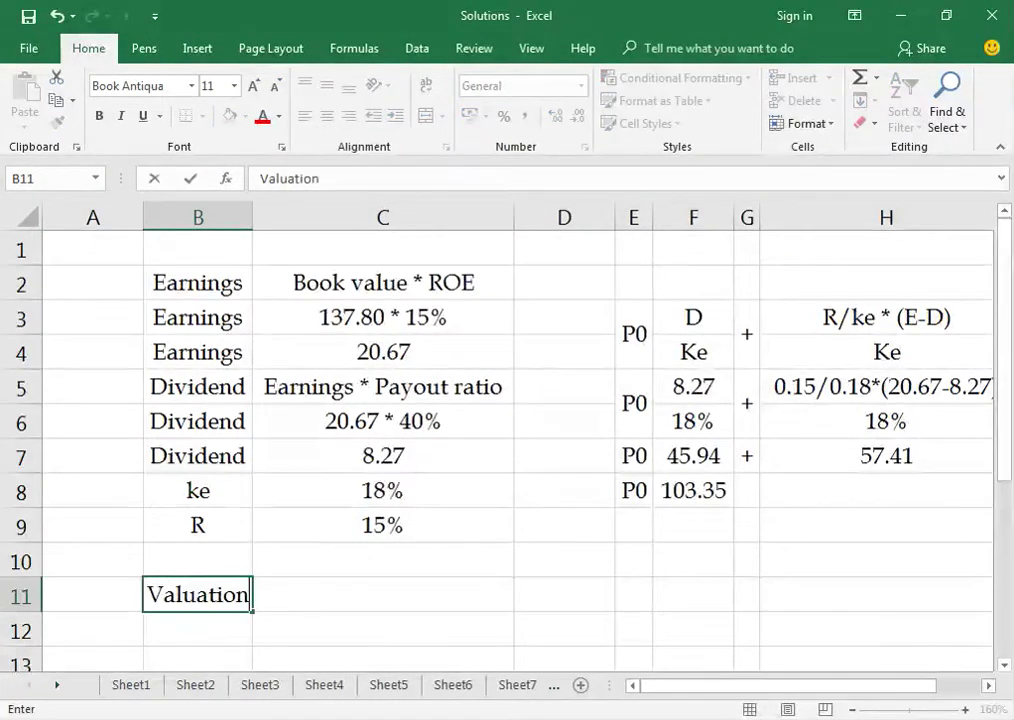
type(" as per Gordonw")
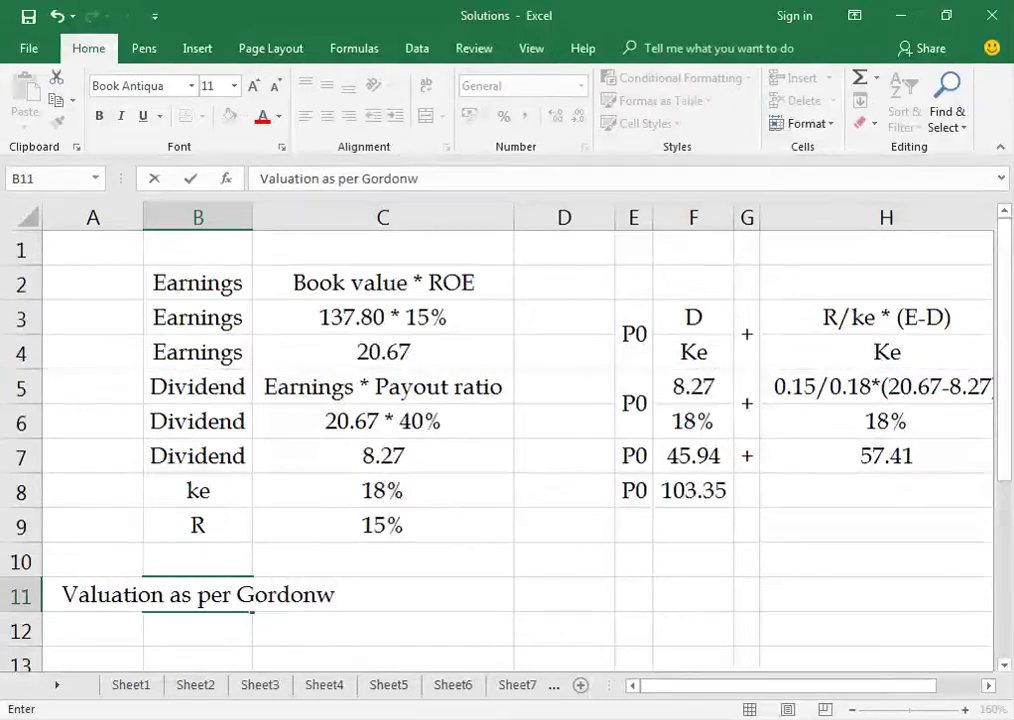
key("BackSpace")
type("'s model")
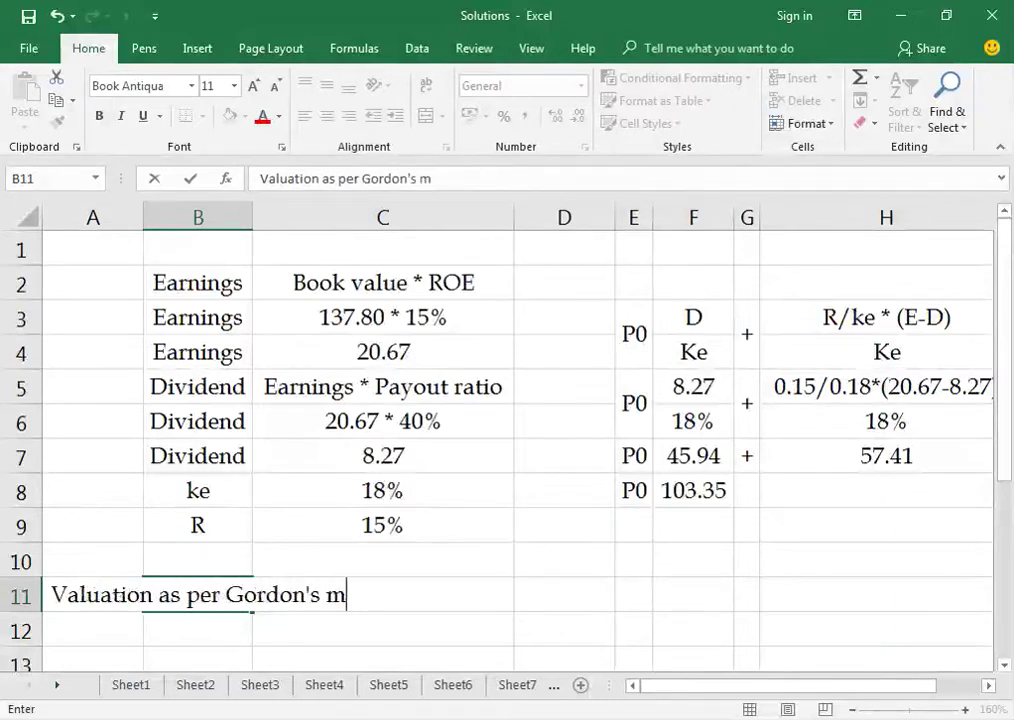
key("Return")
left_click(197, 594)
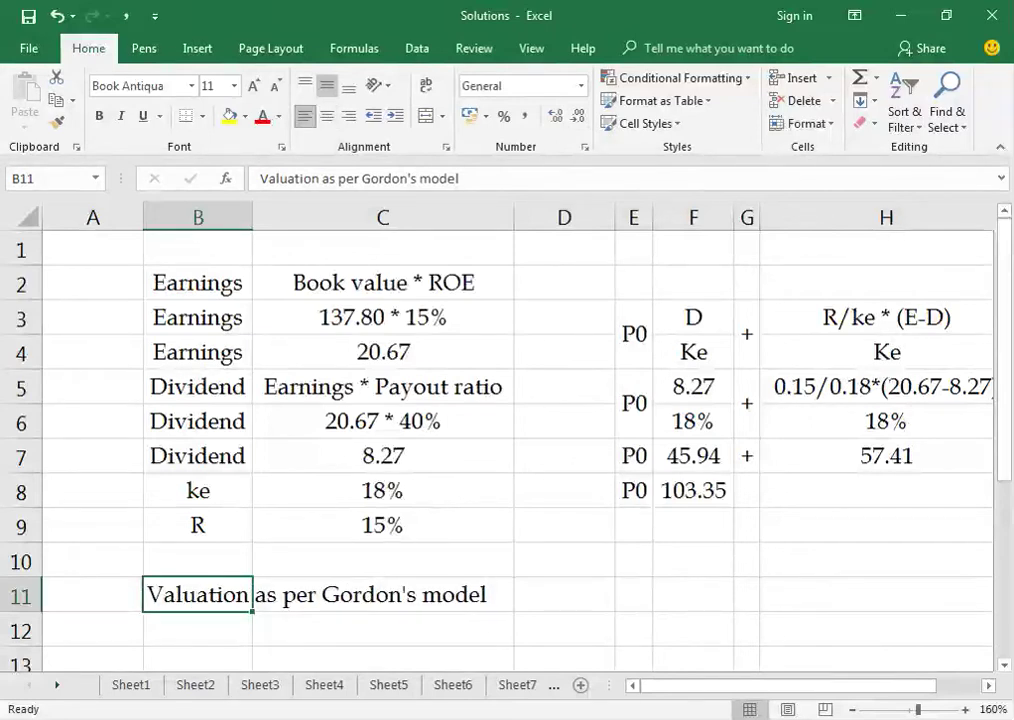
Make the Gordon's model heading in B11 bold and underlined.
key("Down")
key("Down")
key("Down")
key("Down")
key("Down")
key("Down")
key("Down")
key("Down")
key("Down")
key("ctrl+Up")
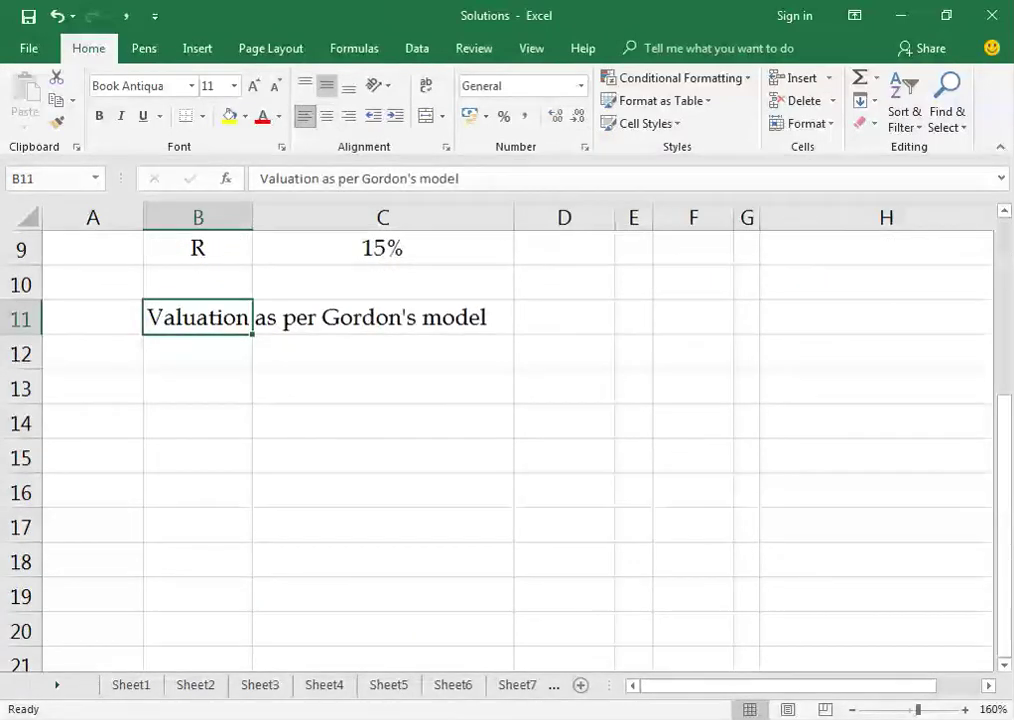
key("ctrl+b")
key("ctrl+u")
key("Down")
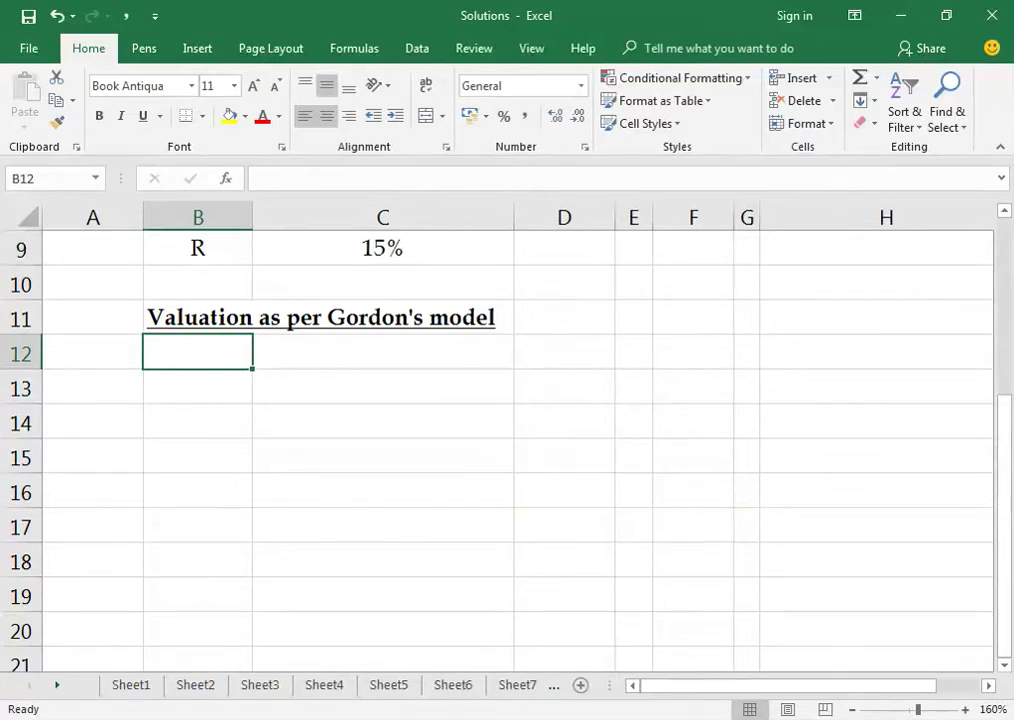
Label B12 as Growth and enter the text formula "IRR * Retention Ratio" in C12.
type("Growth")
key("Return")
left_click(383, 352)
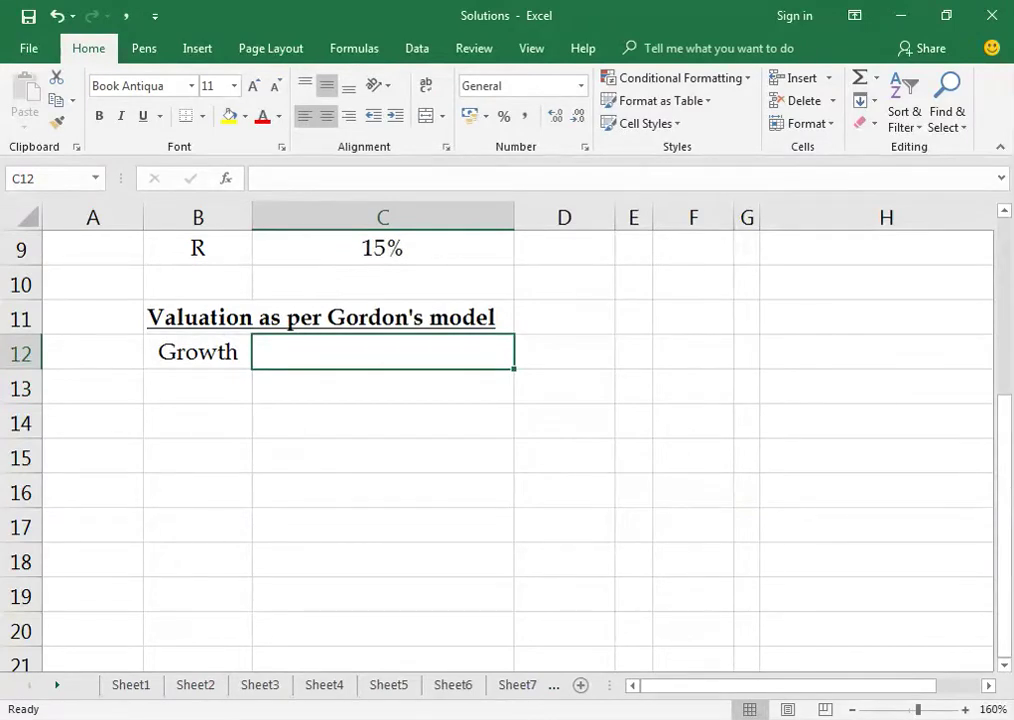
type("IRR *")
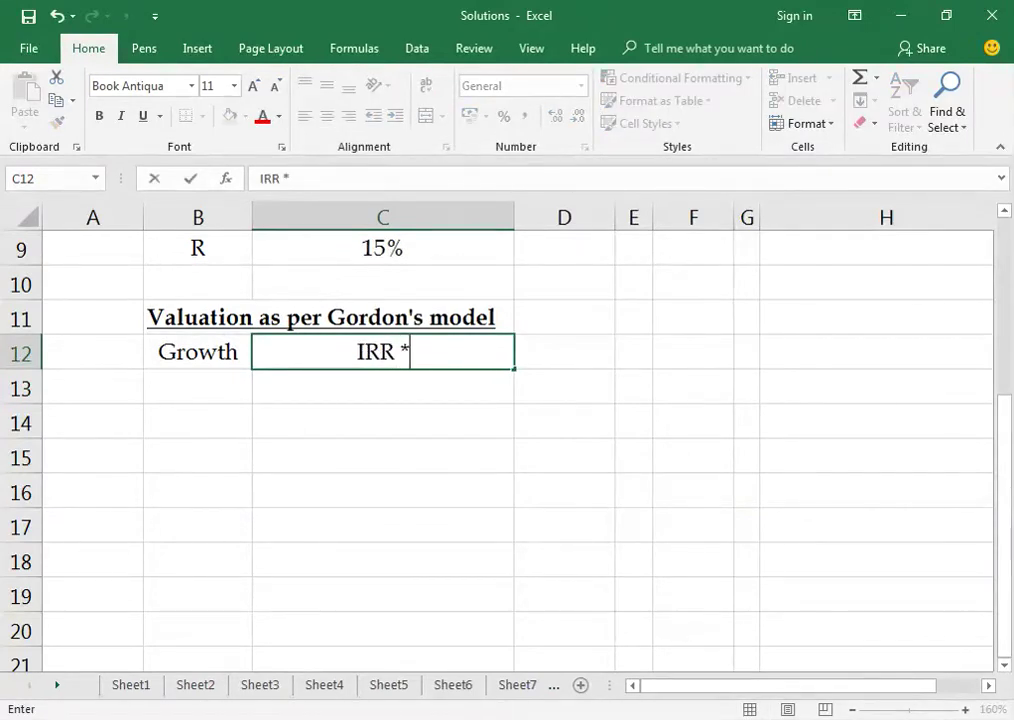
type(" Retention RIo")
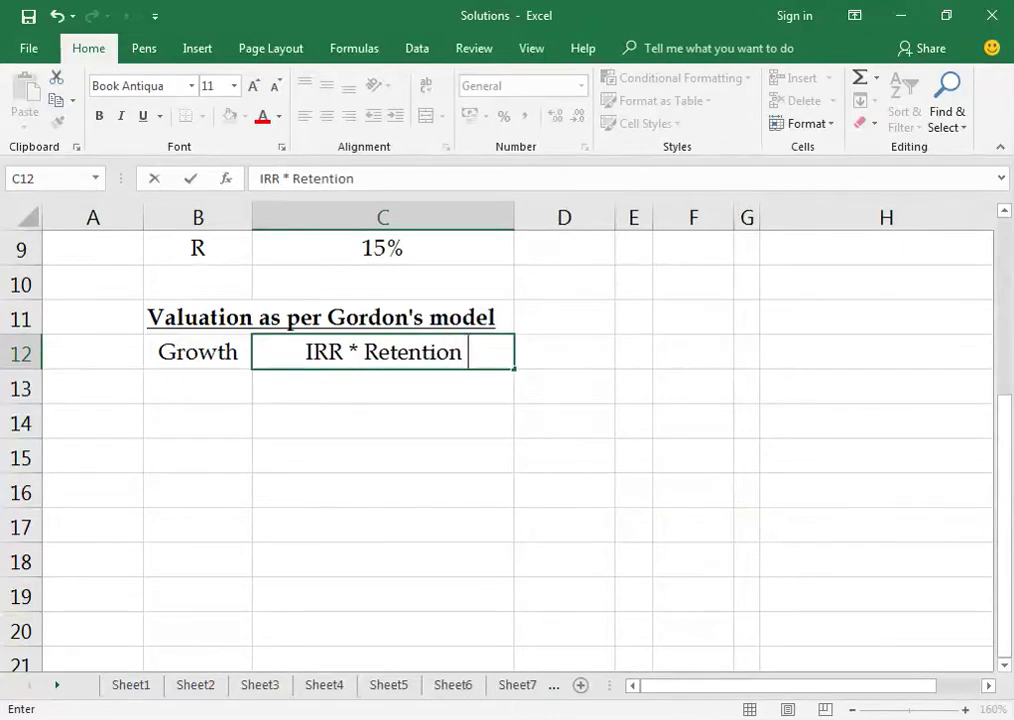
key("BackSpace")
key("BackSpace")
type("atio")
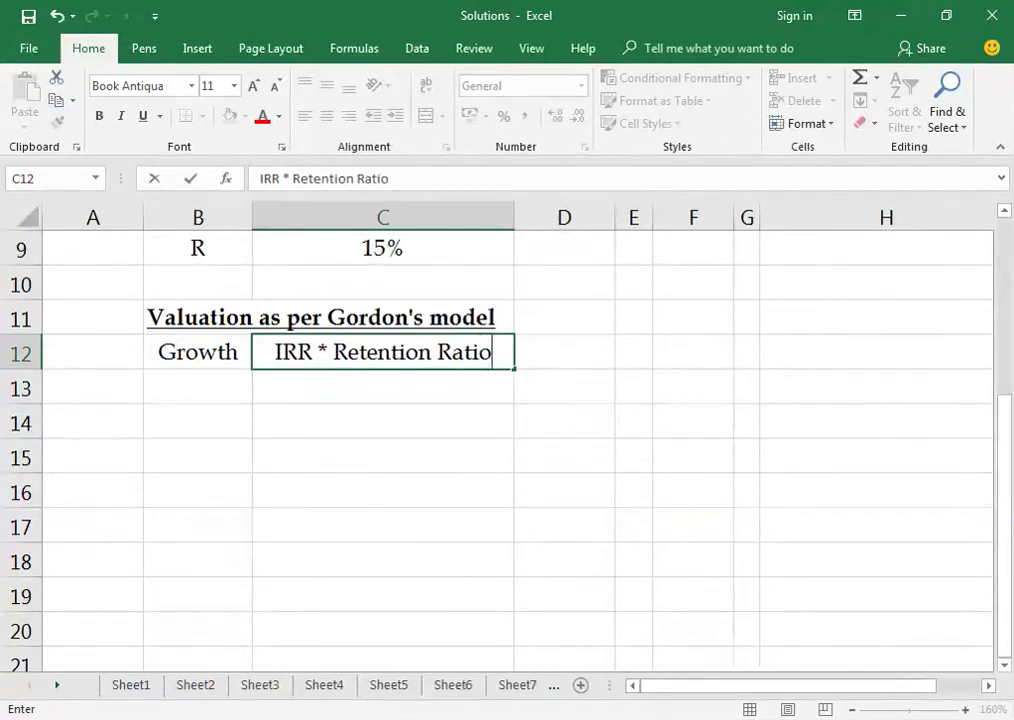
key("Return")
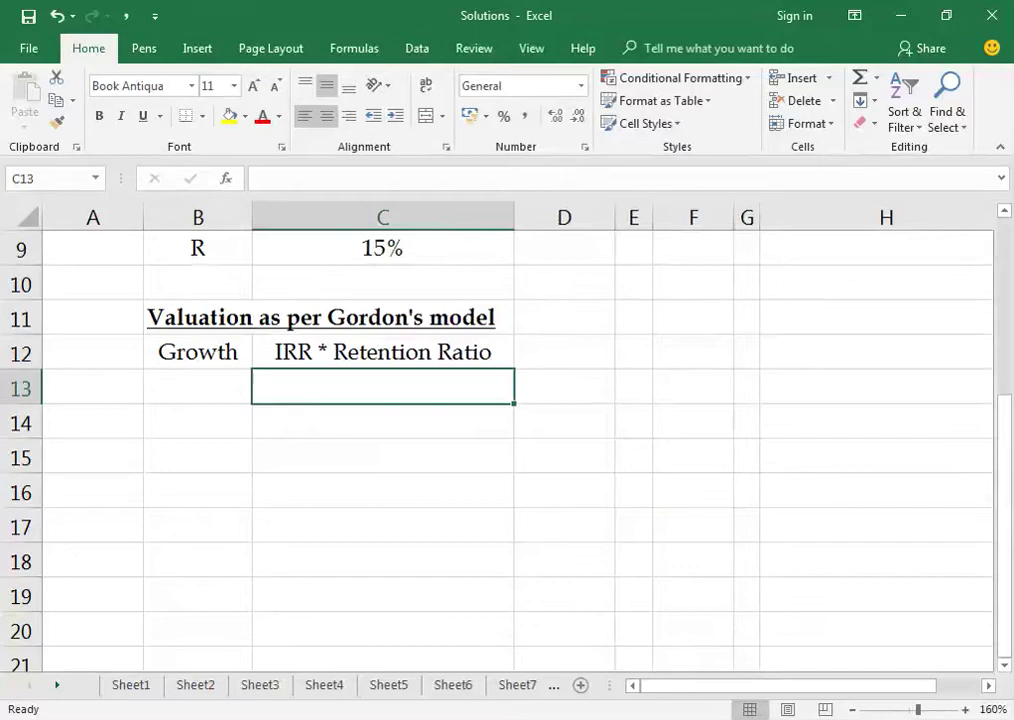
Add a second Growth row with the label in B13 and "15% * 60%" in C13.
left_click(197, 386)
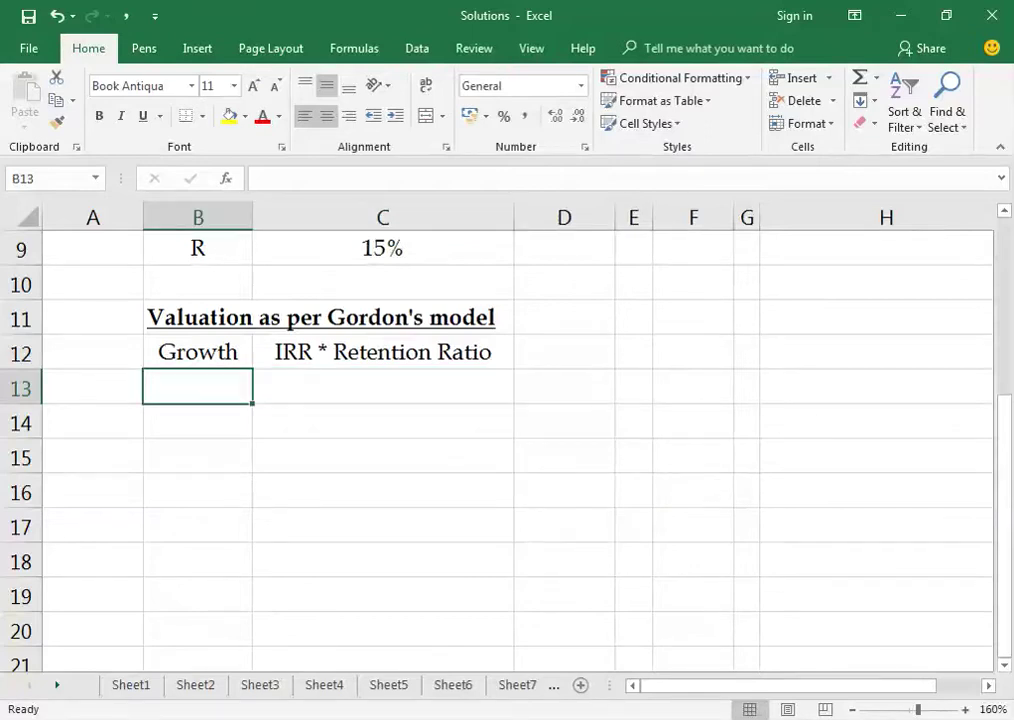
type("Growth")
key("Tab")
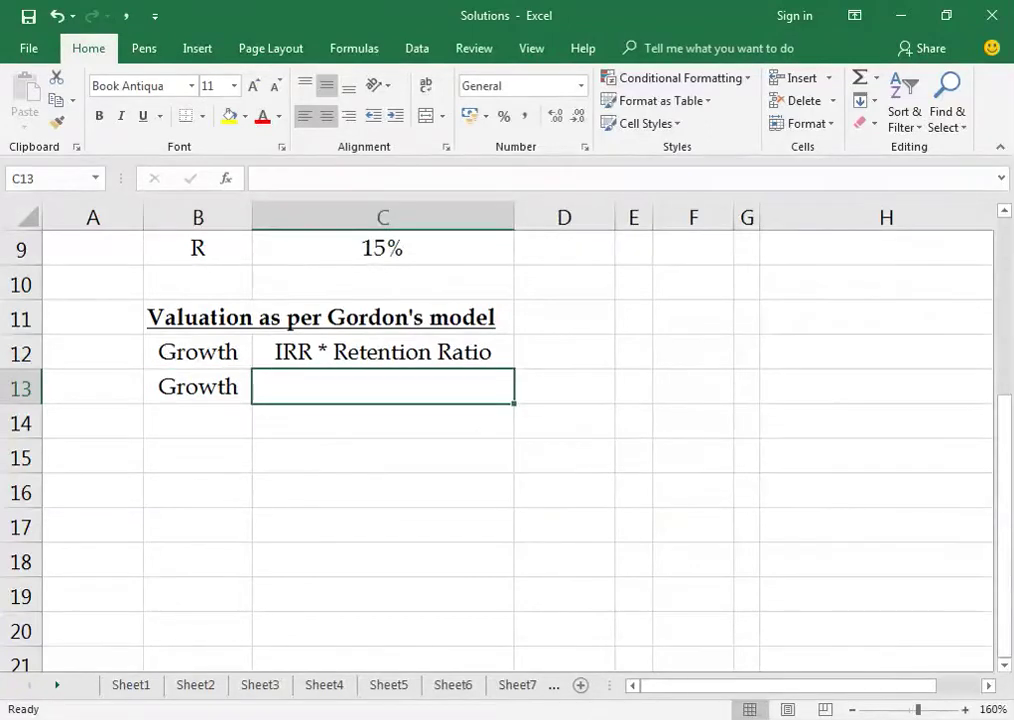
type("15%")
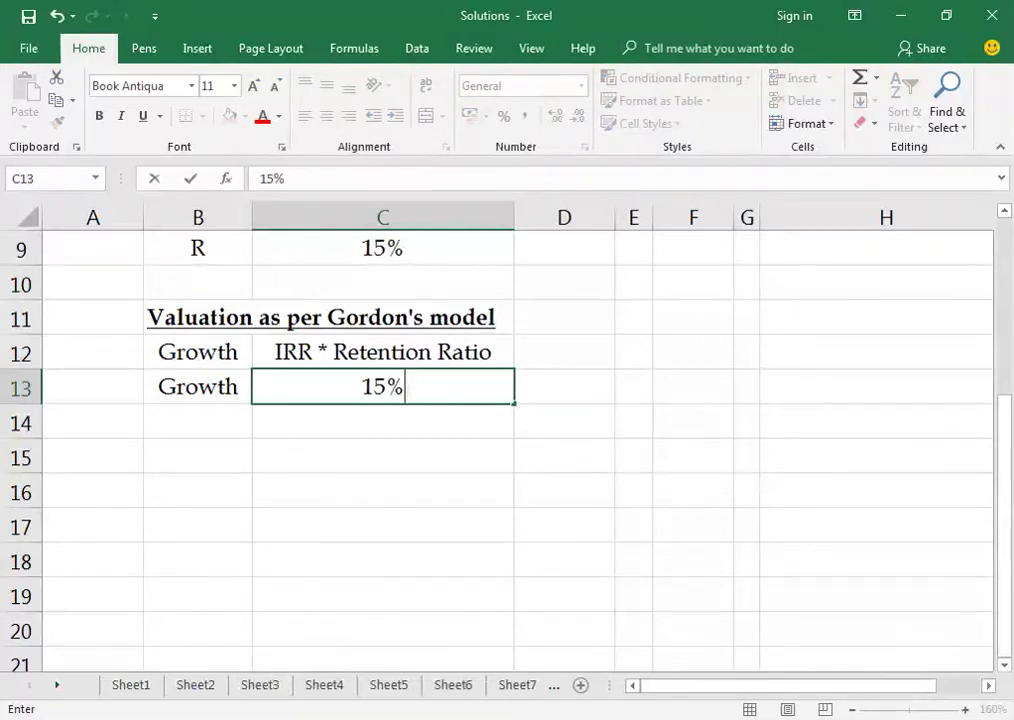
type(" * 60")
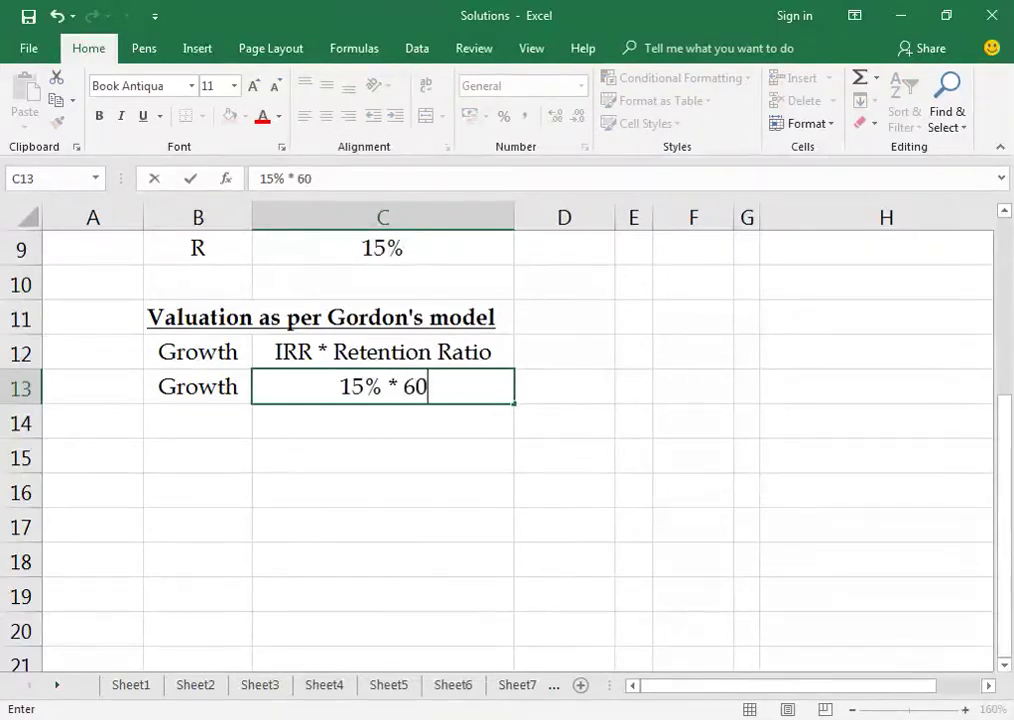
type("%")
key("Return")
key("Left")
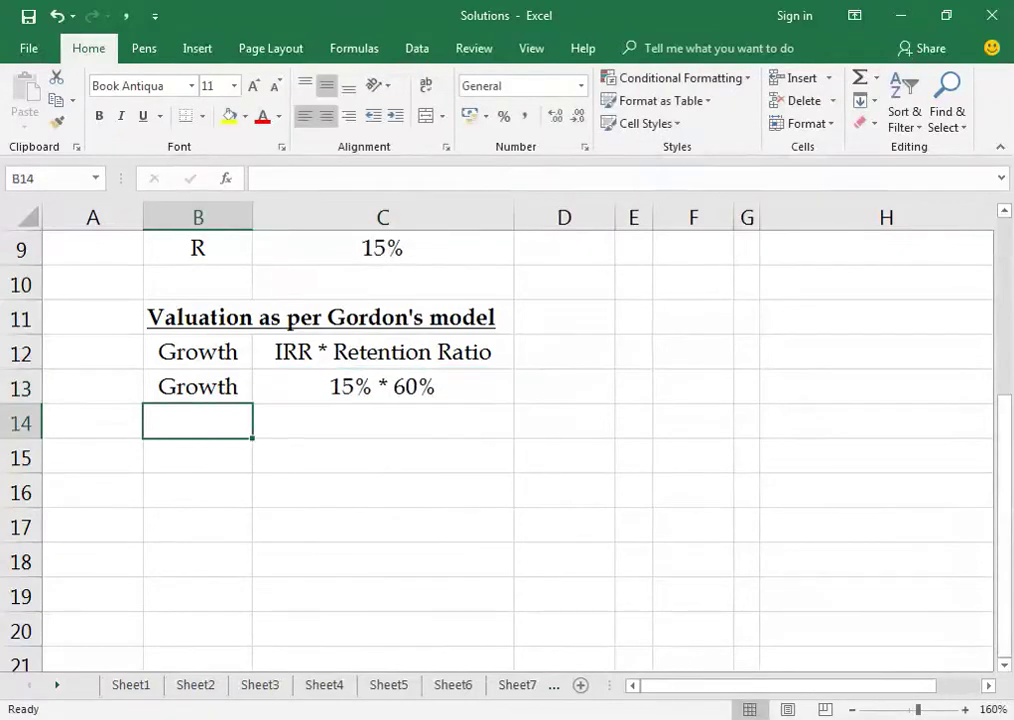
Repeat the Growth label in B14 with 9% in C14, and switch to the workbook PDF in Adobe Reader.
key("ctrl+d")
left_click(383, 421)
type("9%")
key("Return")
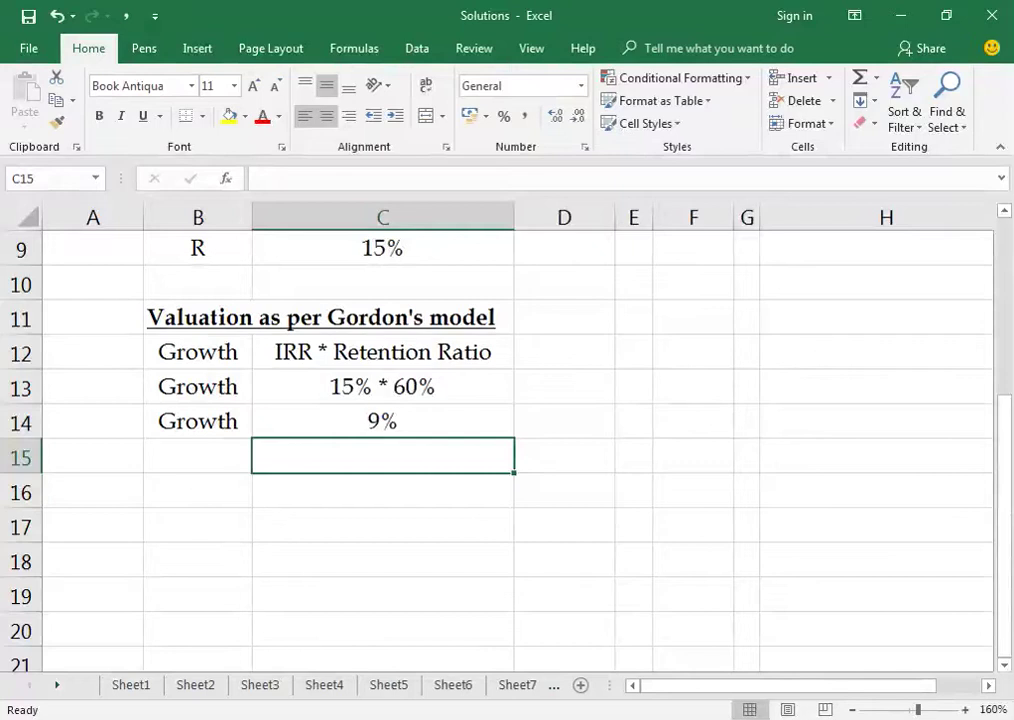
key("alt+Tab")
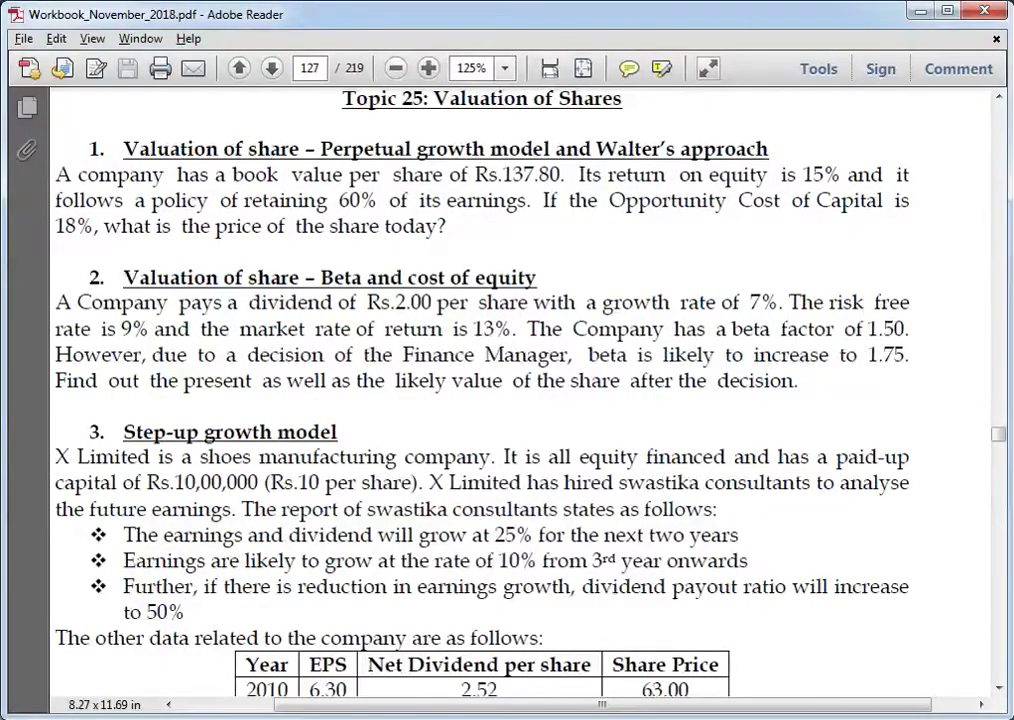
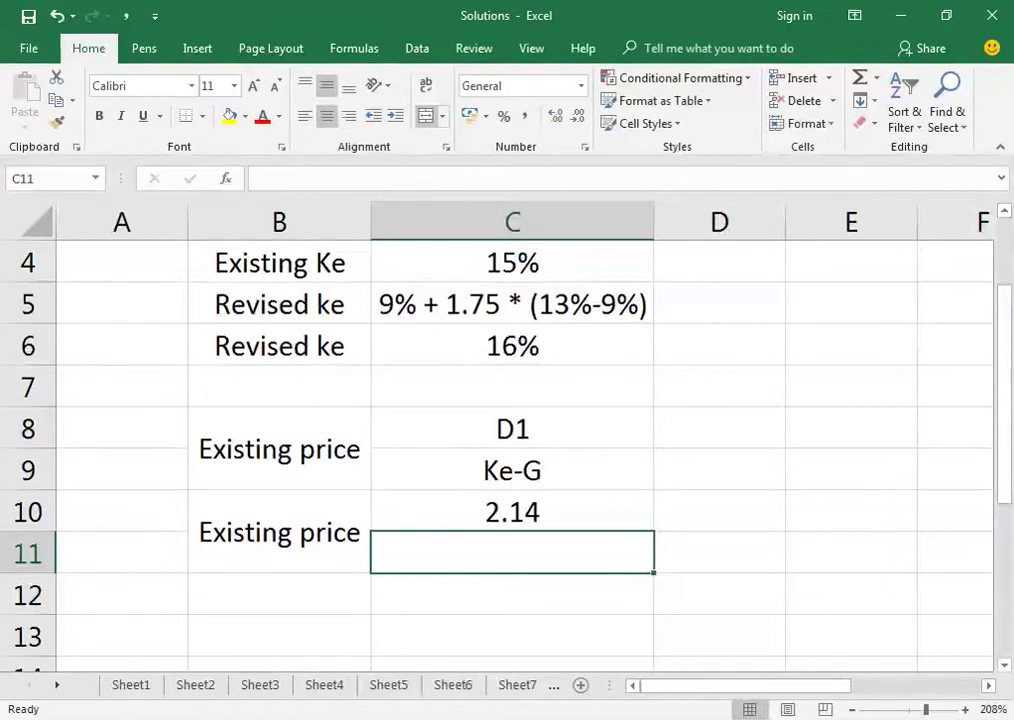
Enter 15%-7% in C11 as the denominator of the existing price.
type("15%")
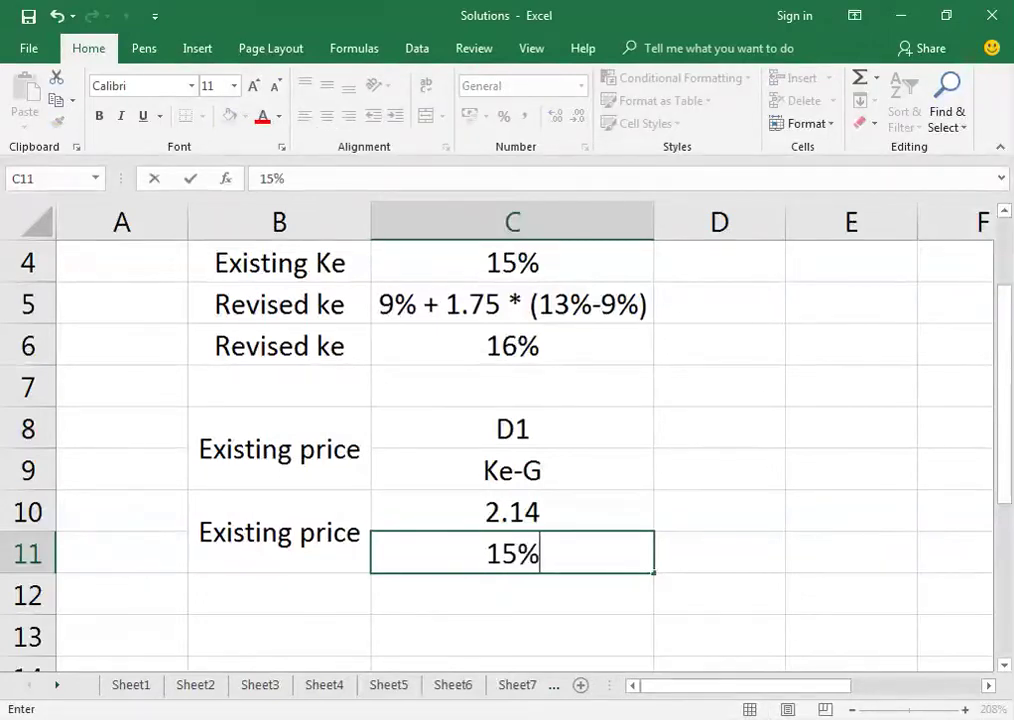
type("-7%")
key("Return")
Apply all borders to the existing price block B8:C11.
key("Up")
key("Up")
key("Up")
key("Left")
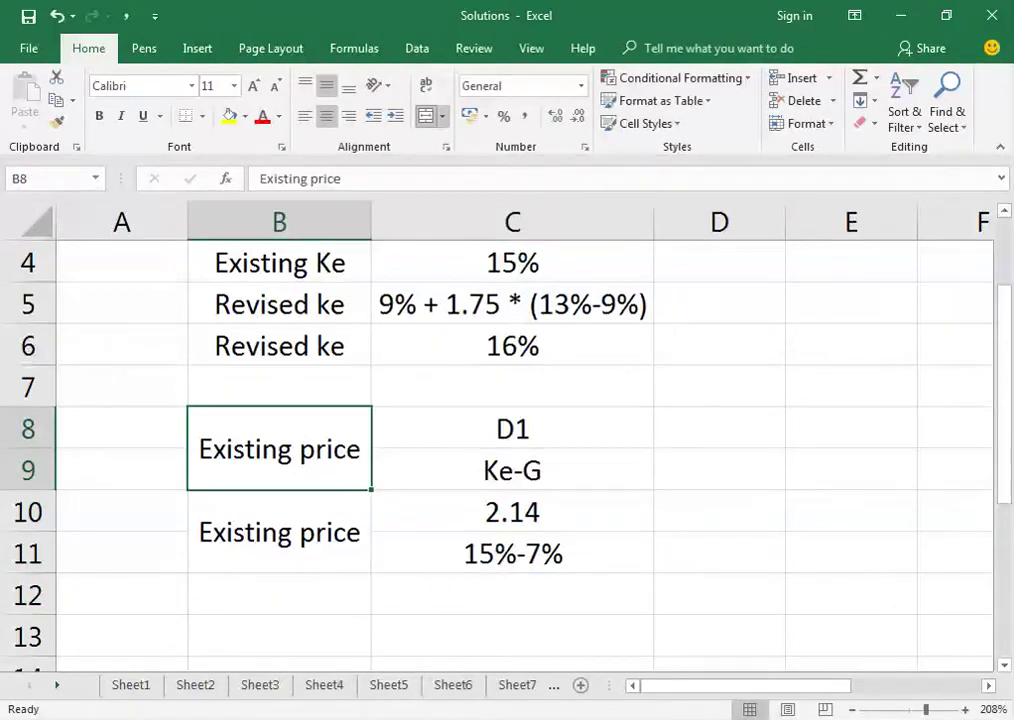
key("shift+Right")
key("shift+Down")
key("alt")
key("h")
key("b")
key("Down")
key("Down")
key("Down")
key("Down")
key("Down")
key("Down")
key("Down")
key("Up")
key("Return")
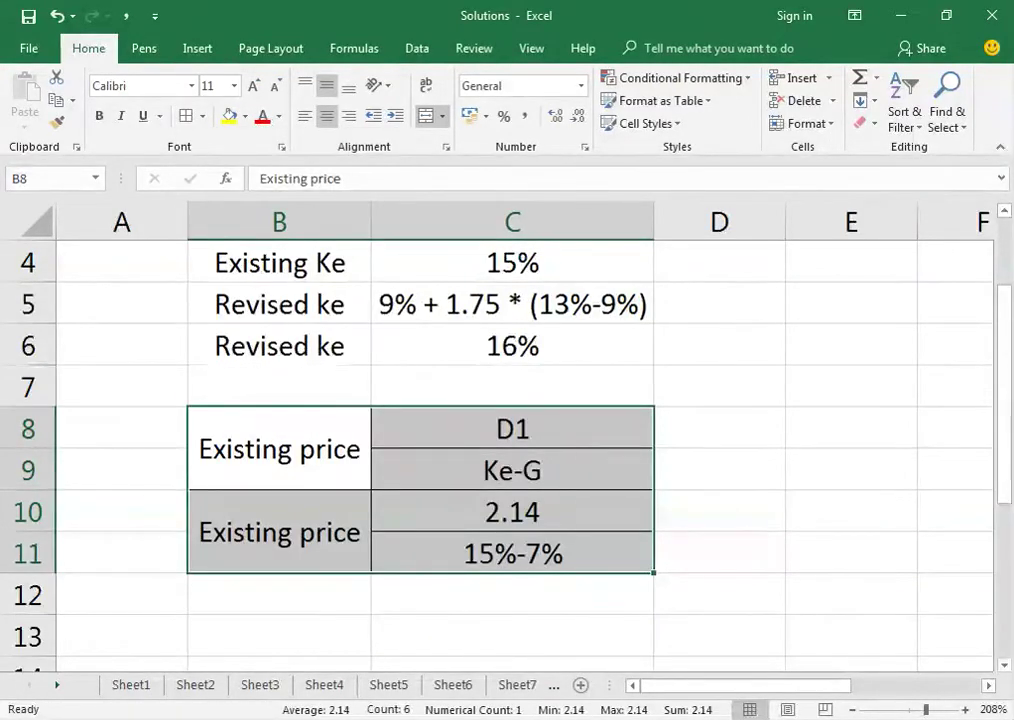
Label B12 as Existing price and calculate it in C12 with =2.14/8%.
left_click(279, 594)
type("Ex")
key("ctrl+Return")
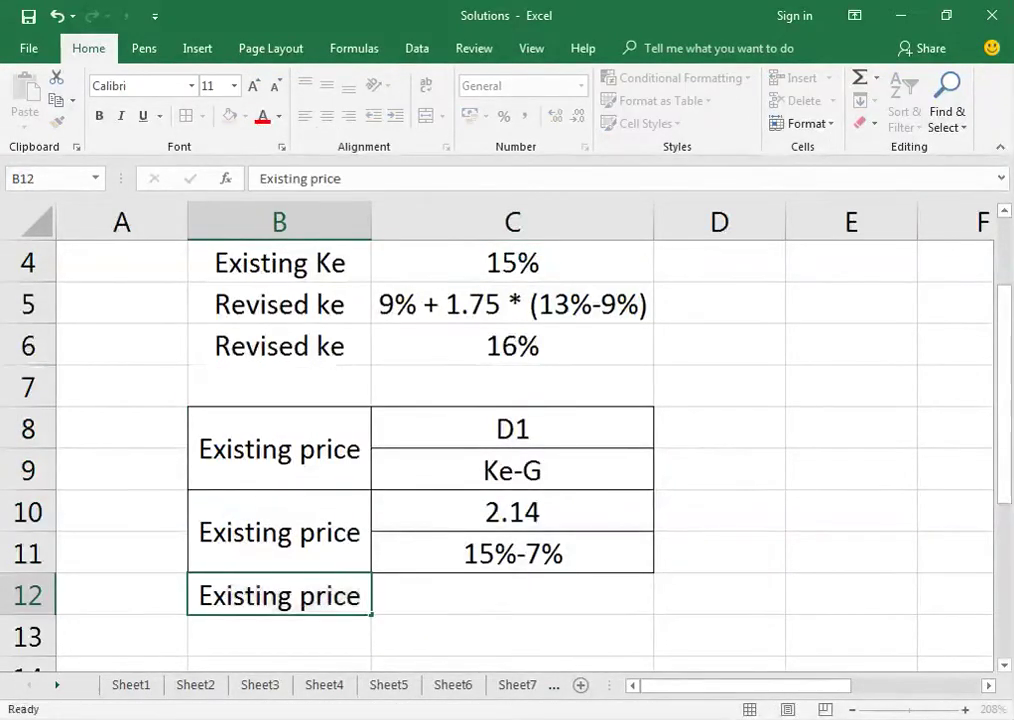
left_click(512, 594)
type("=2/")
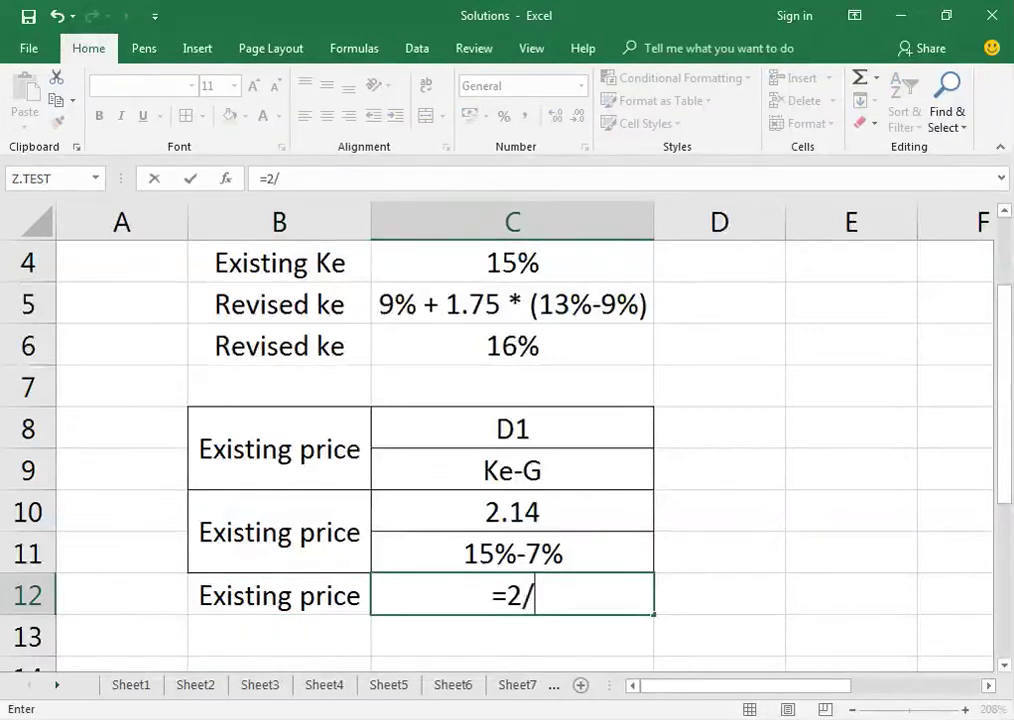
key("BackSpace")
type(".14/8%")
key("Return")
left_click(512, 594)
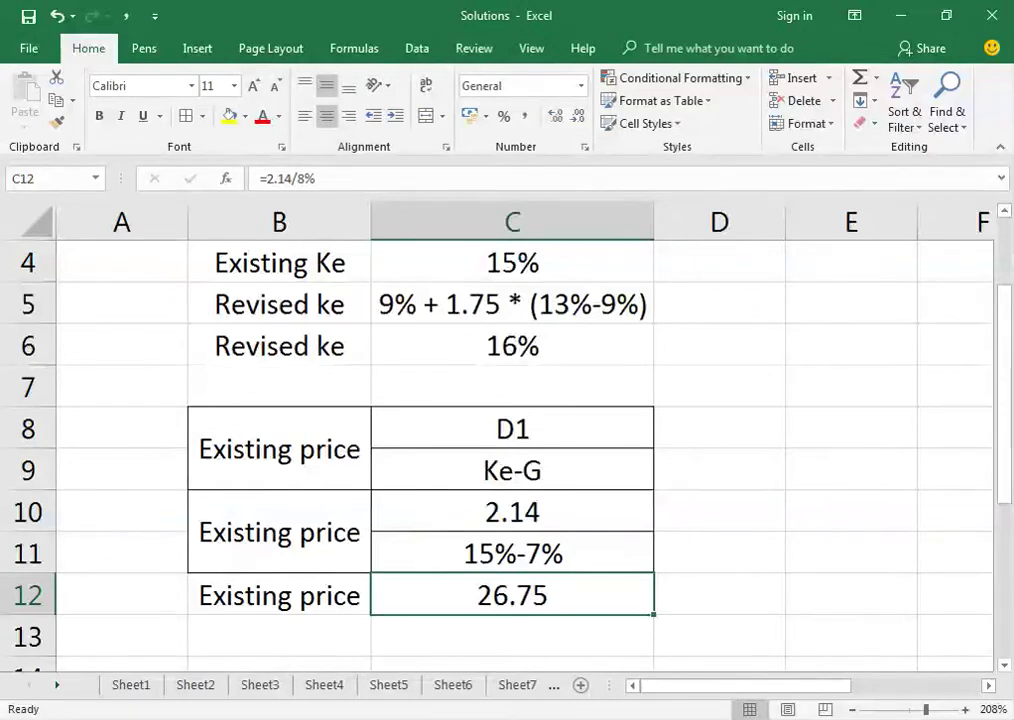
Check the question in the workbook PDF, and copy the existing price block B10:C11 to B14 in Excel.
key("alt+Tab")
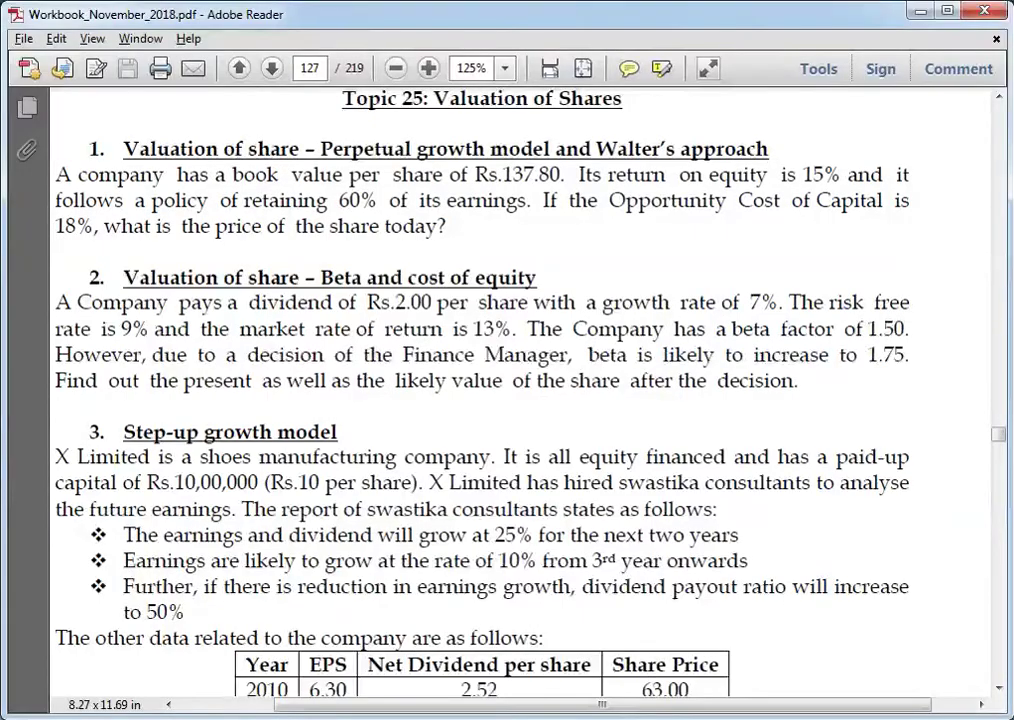
key("alt+Tab")
left_click(512, 511)
left_click_drag(279, 531, 512, 553)
key("ctrl+c")
key("Down")
key("Down")
key("Down")
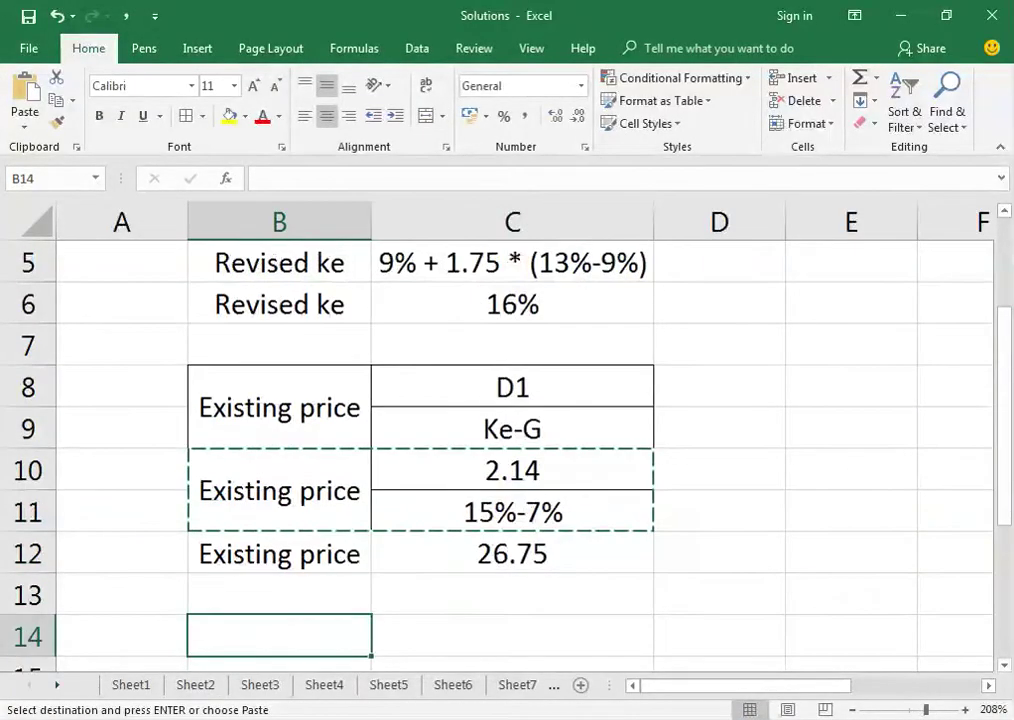
key("Return")
Change the label of the copied block in B14 to "Likely price".
key("Down")
key("Down")
key("Down")
key("Down")
key("Up")
key("Up")
key("Up")
key("Up")
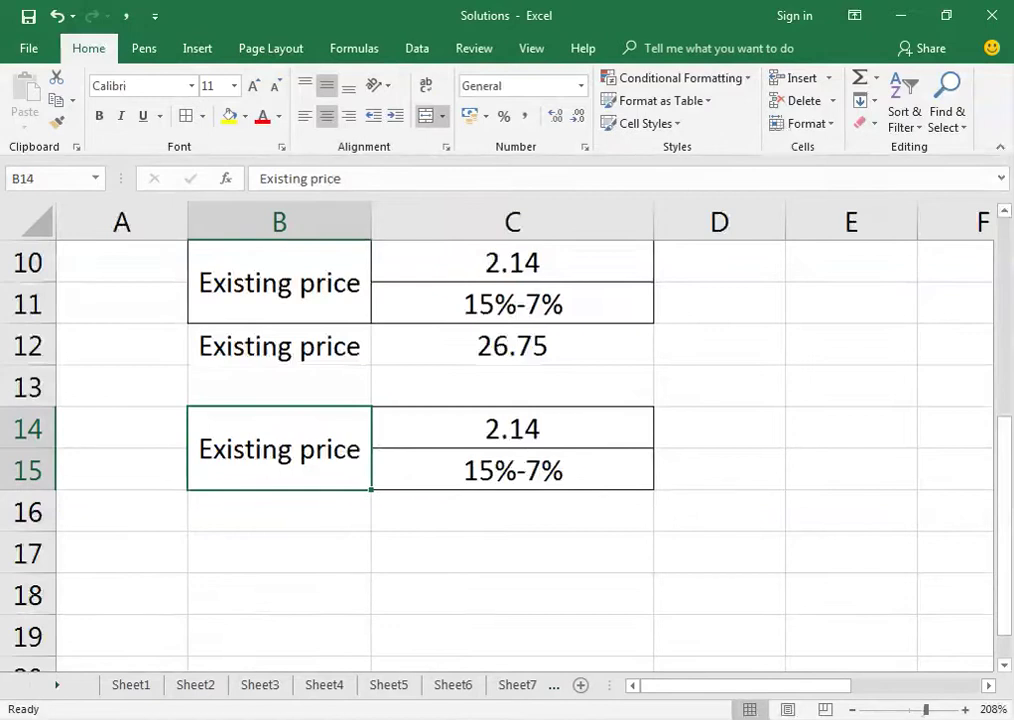
type("Likely p")
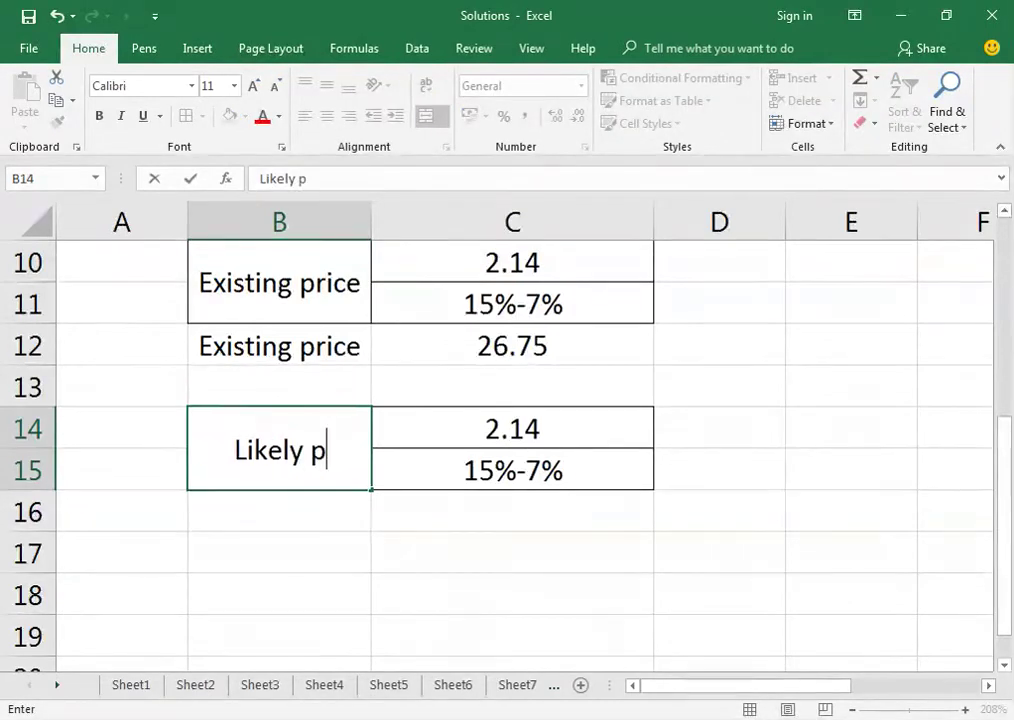
type("rice")
key("ctrl+Return")
Change the denominator of the likely price in C15 to 16%-7%.
key("Right")
key("Down")
key("F2")
key("Left")
key("Left")
key("Left")
key("Left")
key("Left")
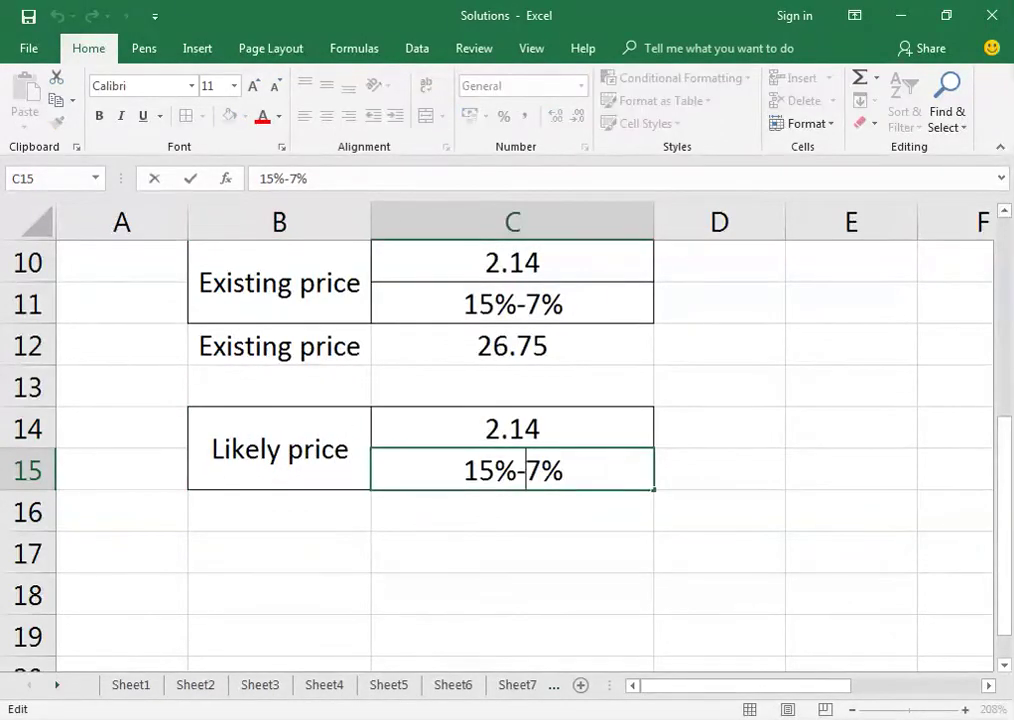
key("Right")
key("BackSpace")
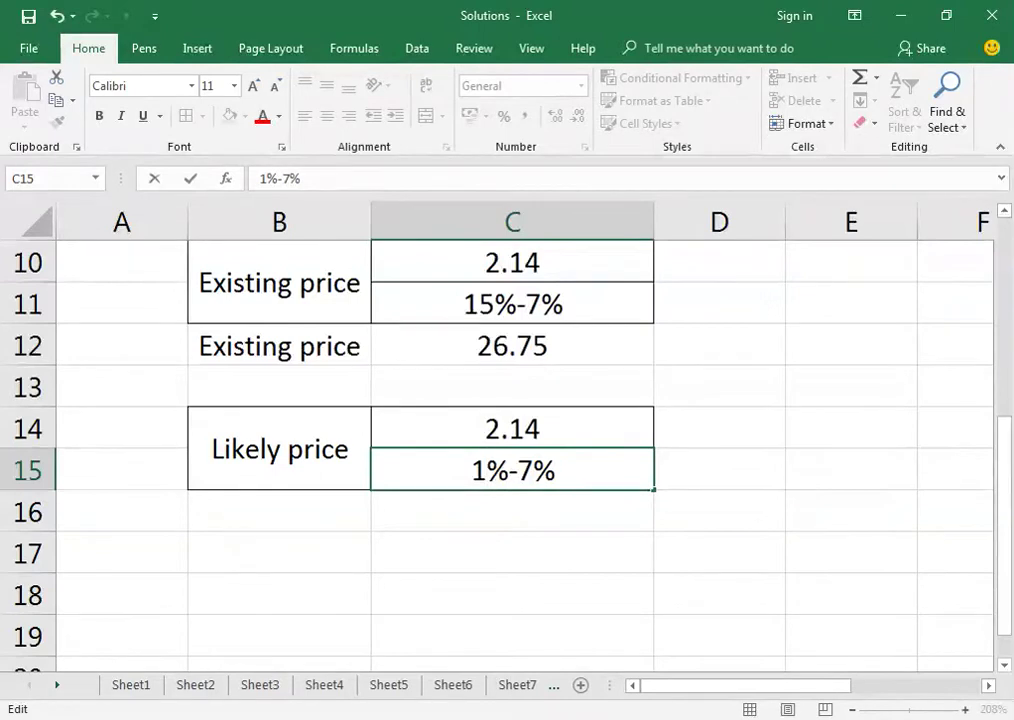
type("6")
key("Return")
Label B16 as Likely price and calculate it in C16 with =2.14/9%.
key("Left")
key("Up")
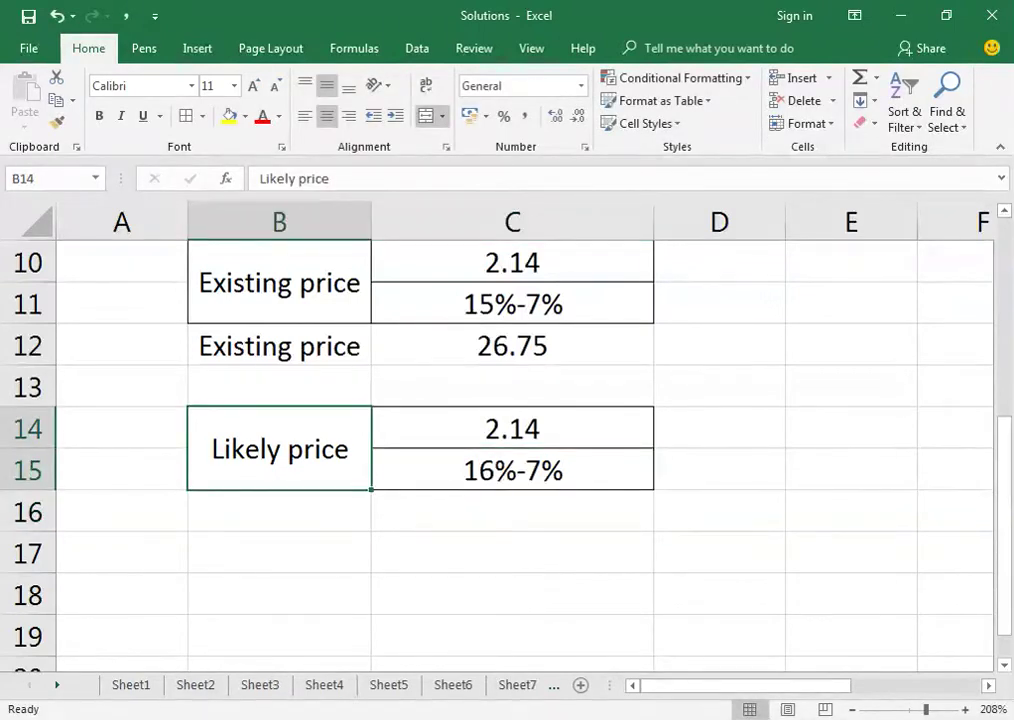
key("Down")
type("Likely price")
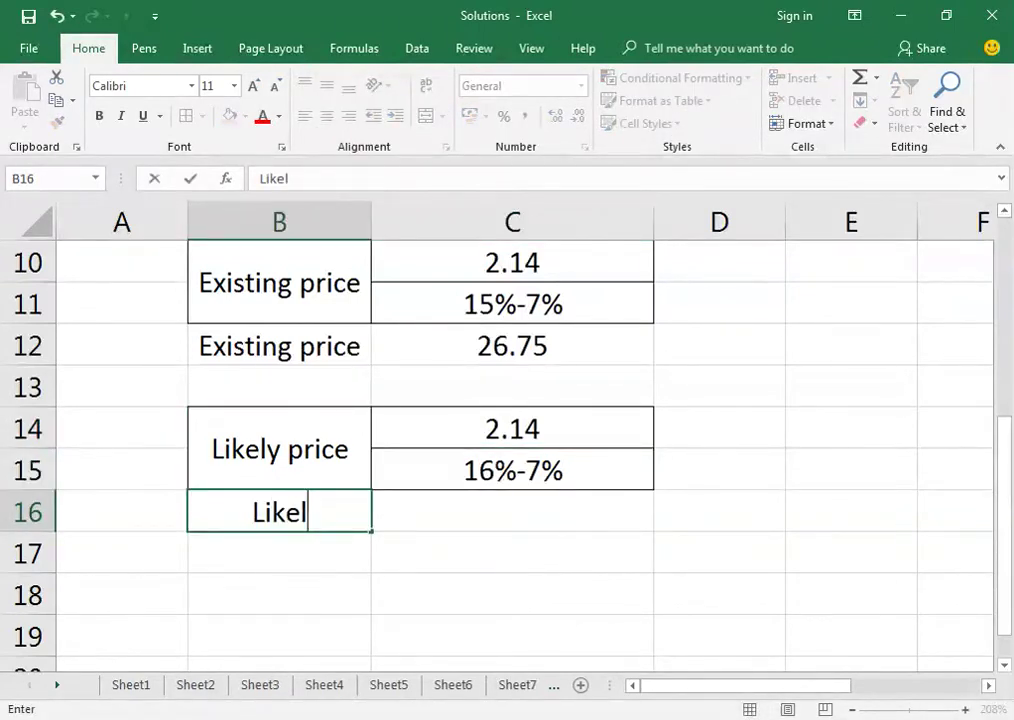
key("ctrl+Return")
left_click(512, 511)
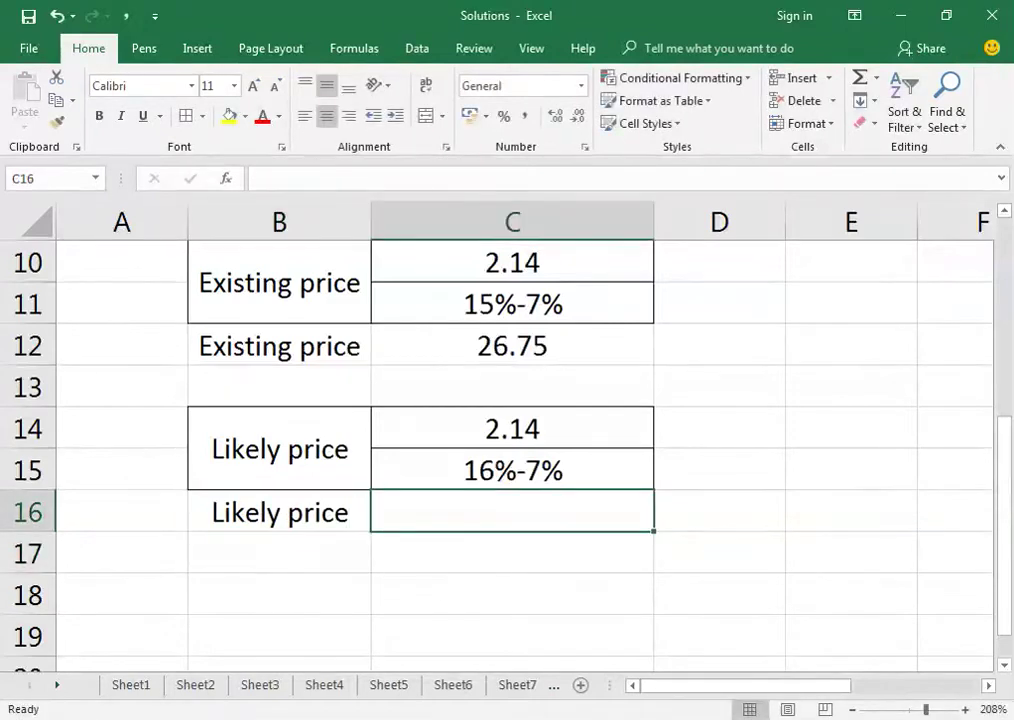
type("=2/")
key("BackSpace")
type(".14/9%")
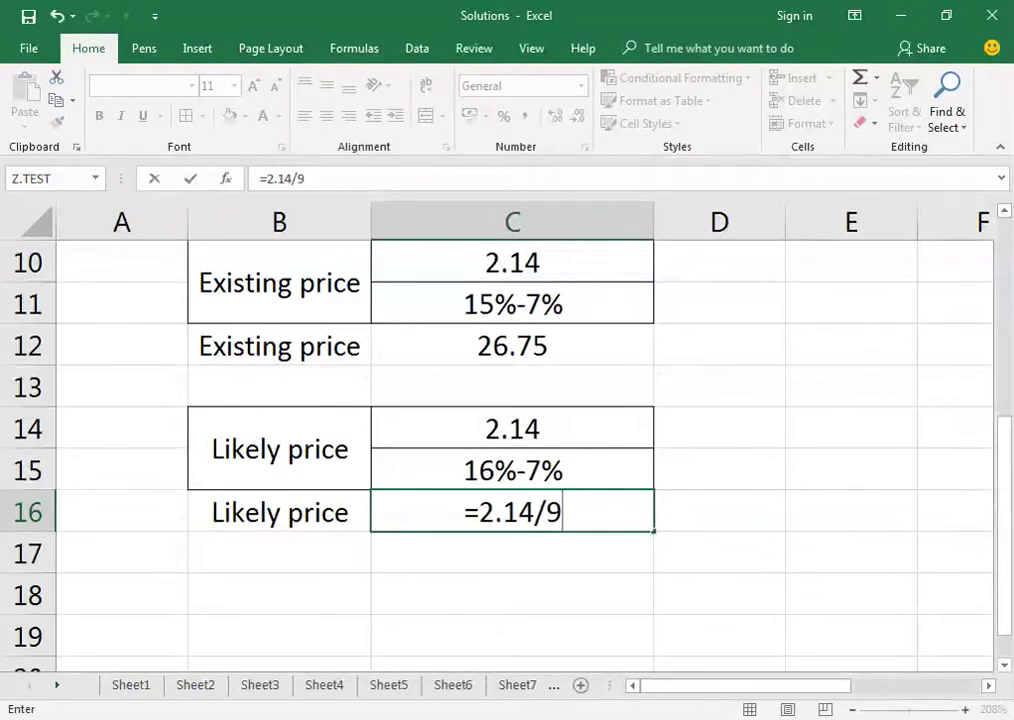
key("Return")
left_click(512, 511)
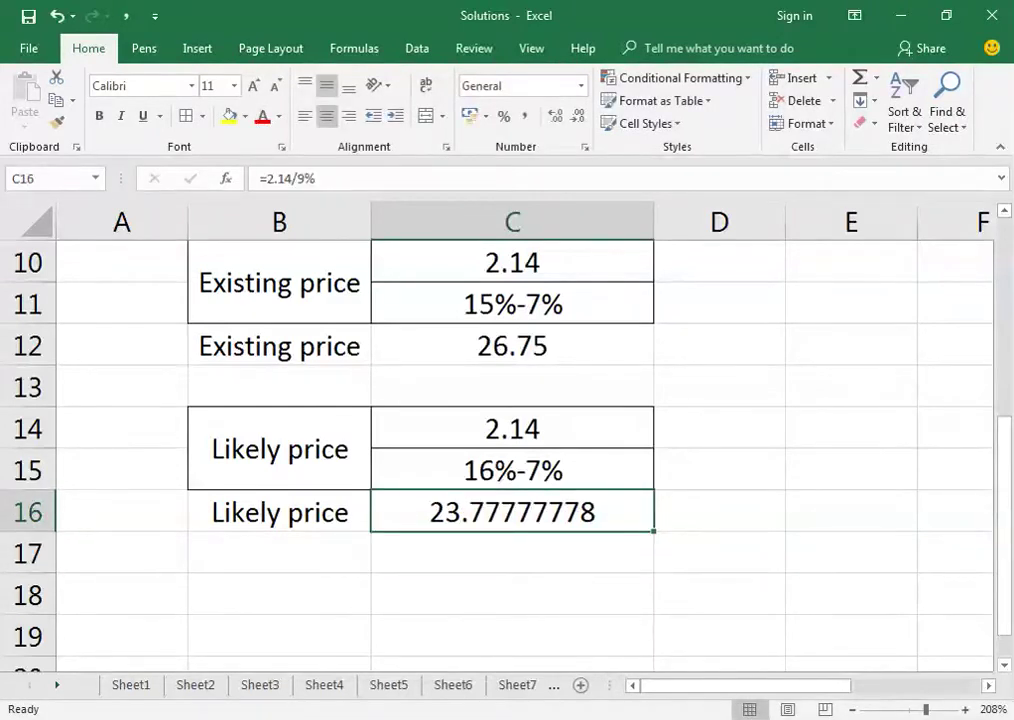
Reduce the likely price in C16 to two decimal places.
left_click(577, 116)
left_click(577, 116)
left_click(577, 116)
left_click(577, 116)
left_click(577, 116)
left_click(577, 116)
left_click(577, 116)
key("ctrl+z")
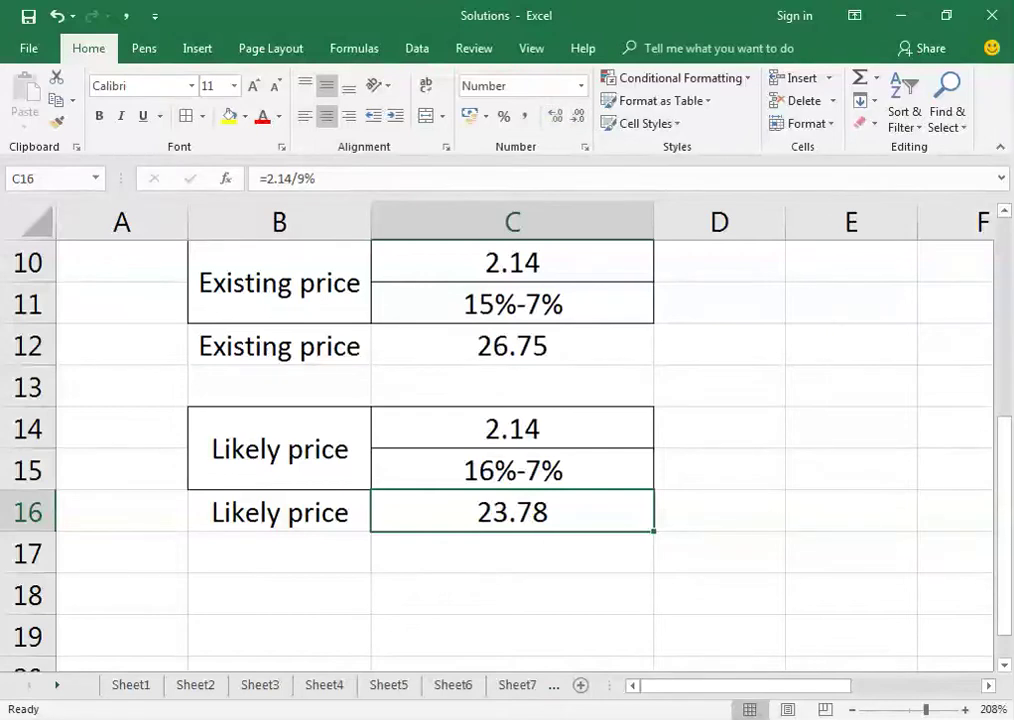
key("Return")
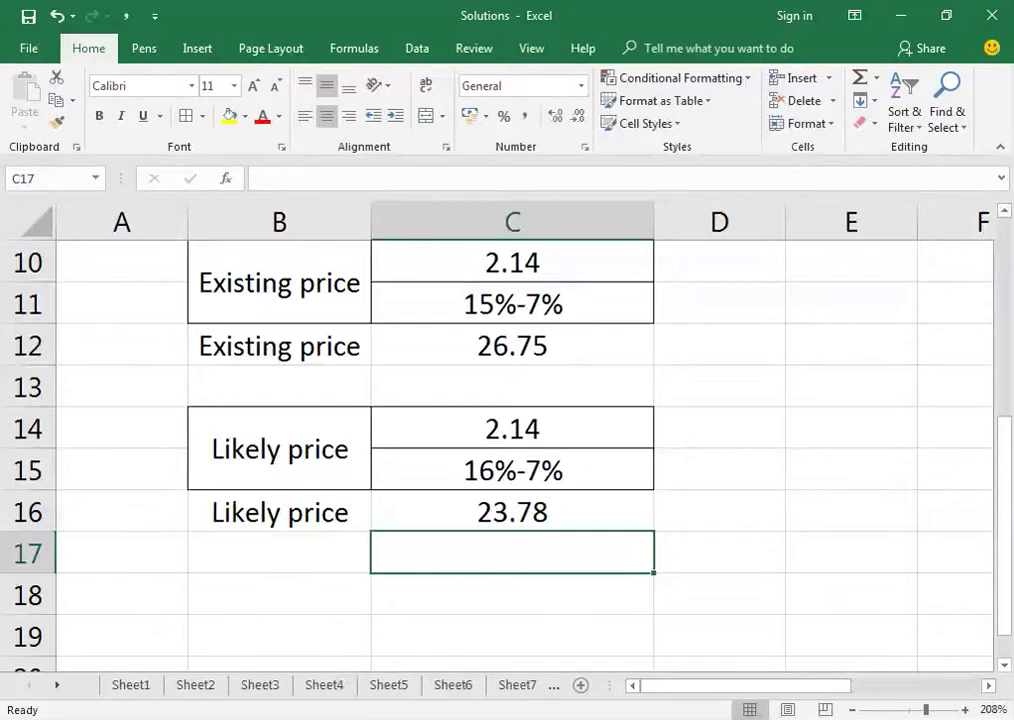
Switch to the workbook PDF in Adobe Reader and read question 3 on the step-up growth model.
key("alt+Tab")
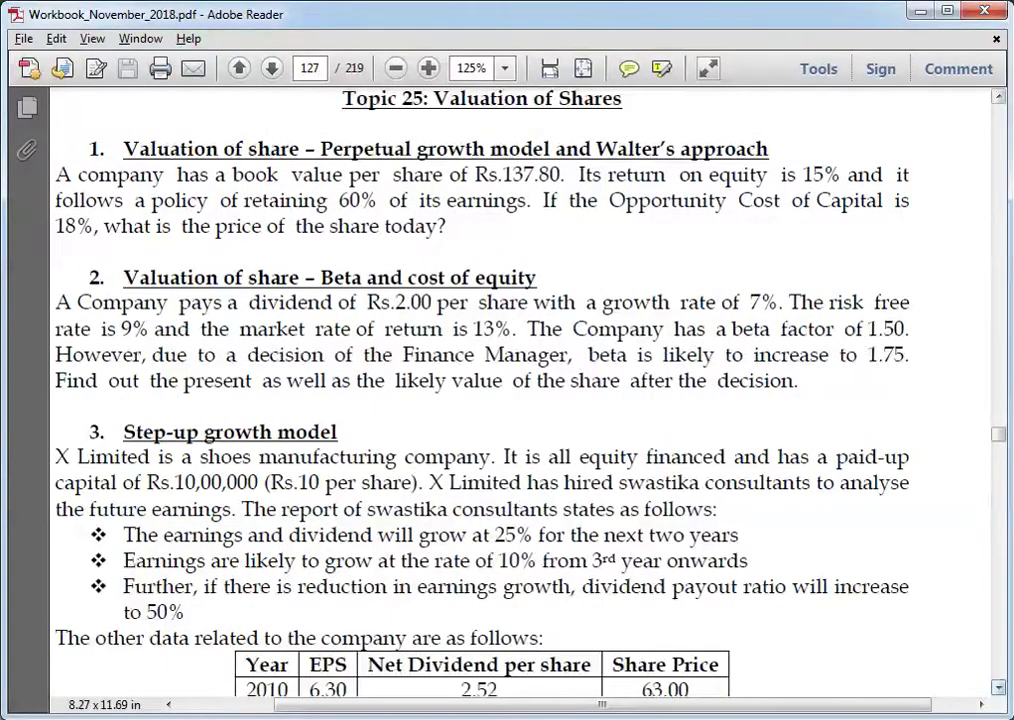
scroll(792, 548, "down", 3)
scroll(478, 390, "down", 3)
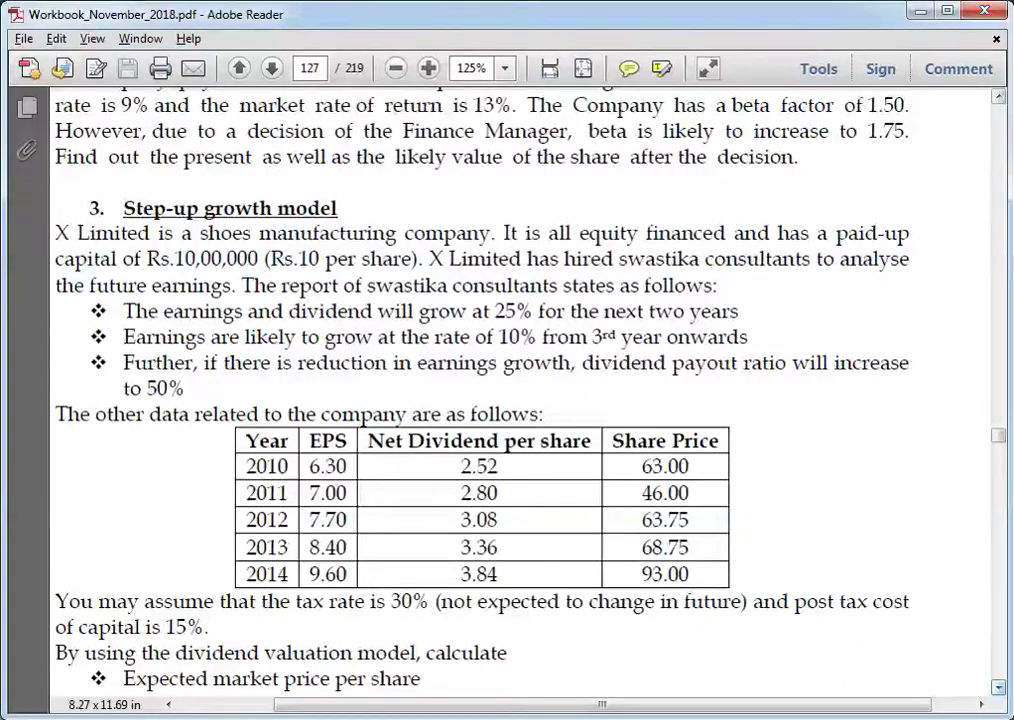
scroll(480, 390, "down", 1)
scroll(480, 390, "down", 1)
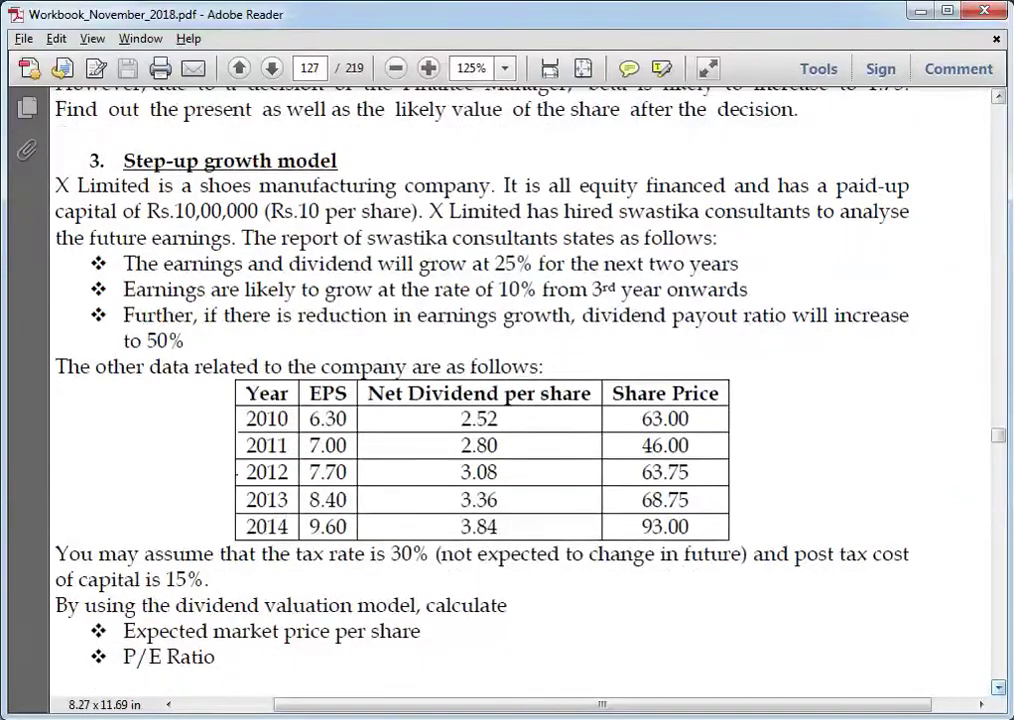
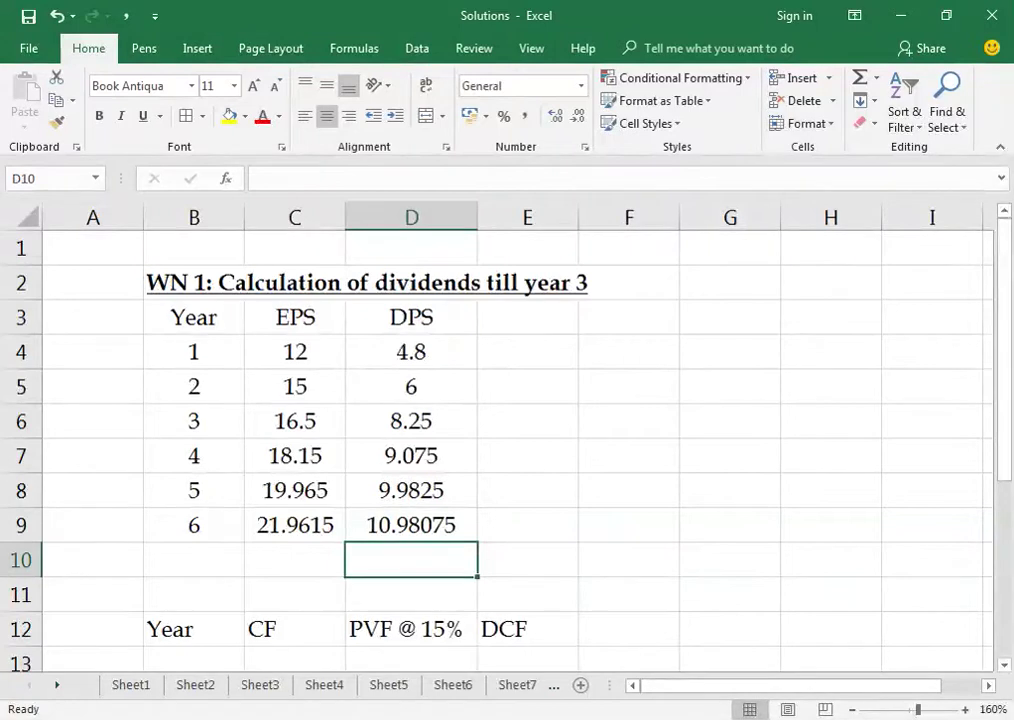
Enter years 1 and 2 in B13 and B14 of the discounted cash flow table.
key("Down")
key("Down")
key("Down")
key("Down")
key("Down")
key("Down")
key("Down")
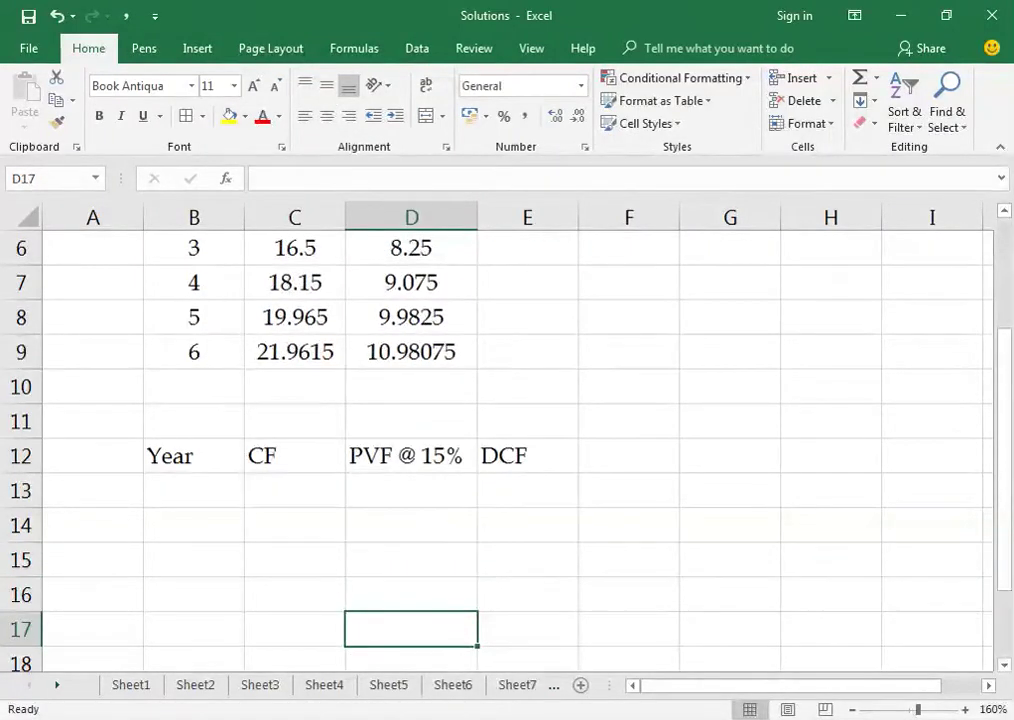
key("Up")
key("Up")
key("Up")
key("Left")
key("Left")
key("Up")
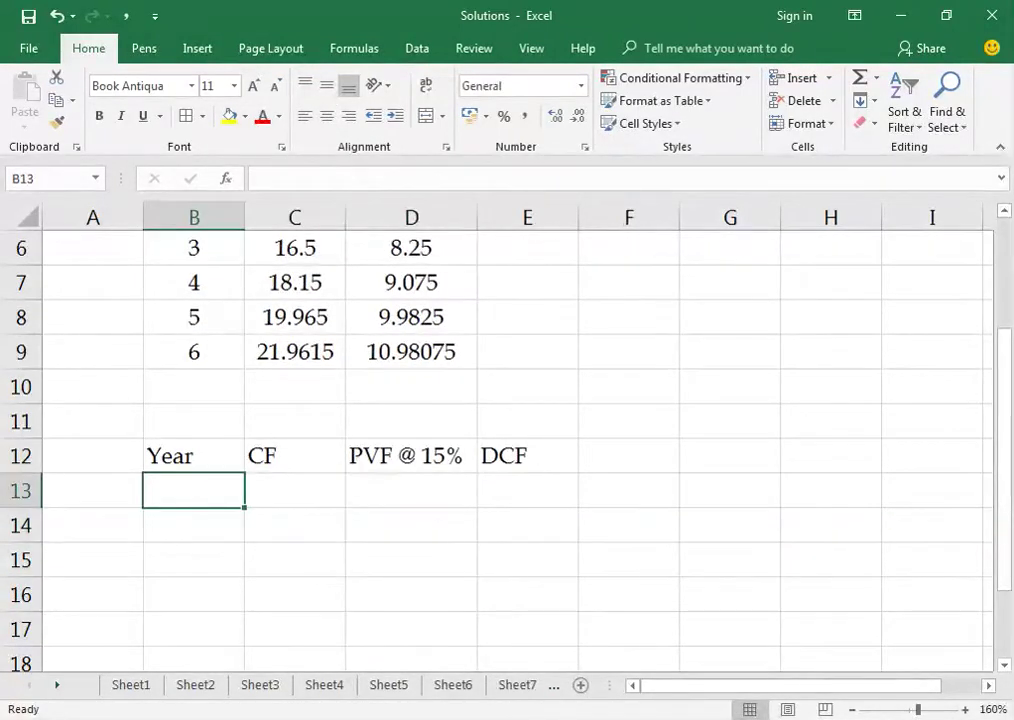
type("1")
key("Return")
type("2")
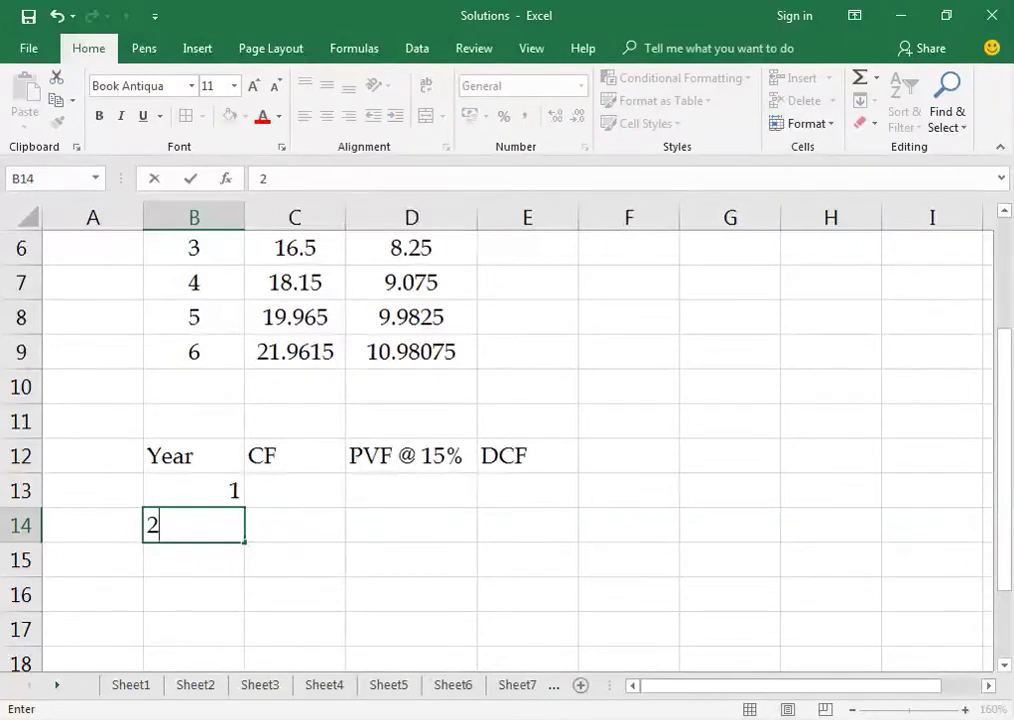
Link the cash flows for years 1 and 2 to the dividends, with =D4 in C13 and =D5 in C14.
key("Up")
key("Right")
type("=")
key("Up")
key("Up")
key("Up")
key("Up")
key("Up")
key("Up")
key("Up")
key("Up")
key("Up")
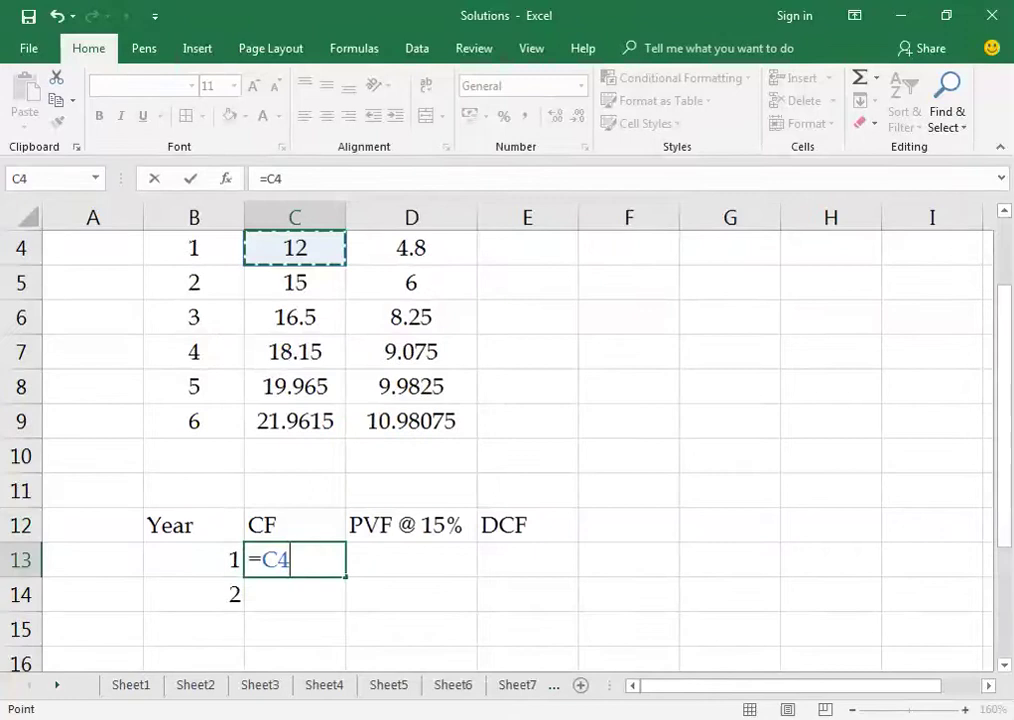
key("Right")
key("Return")
type("=")
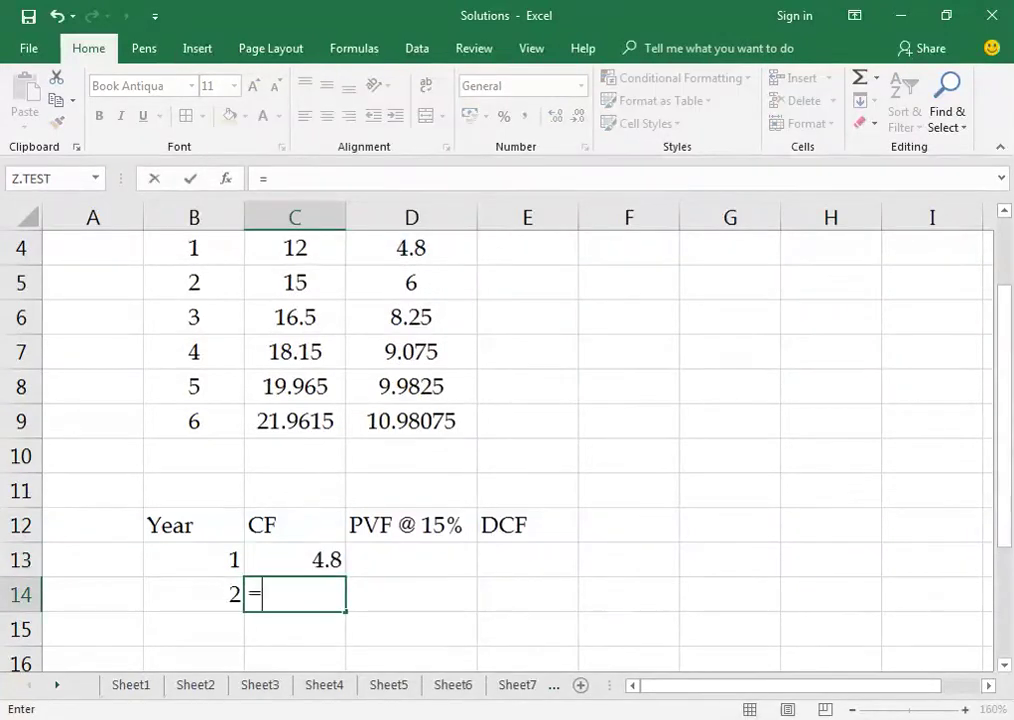
key("Up")
key("Up")
key("Up")
key("Up")
key("Up")
key("Up")
key("Up")
key("Up")
key("Up")
key("Right")
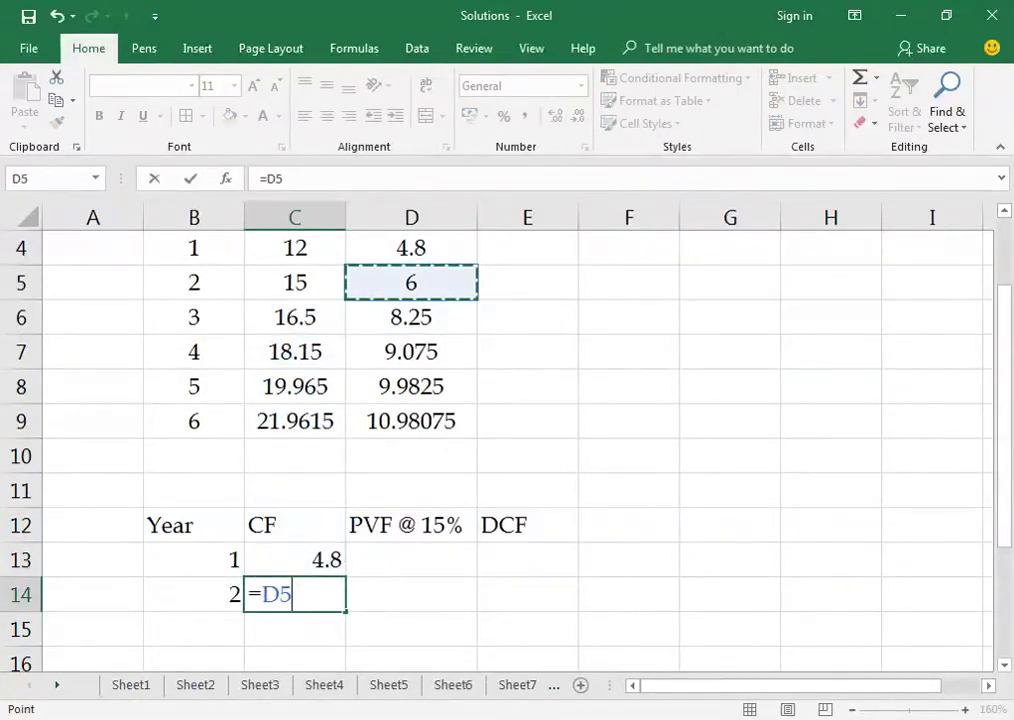
key("Return")
Add a second year 2 row in B15 and calculate its terminal value in C15 with =8.25/(15%-10%).
key("Down")
key("Left")
key("Up")
type("2")
key("Tab")
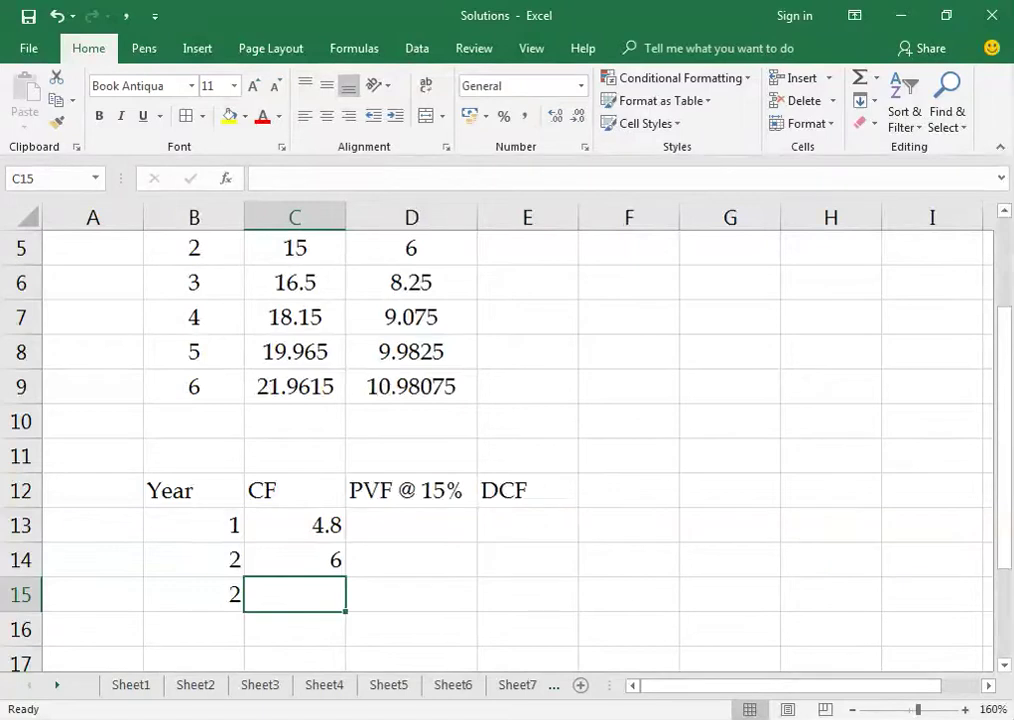
type("=")
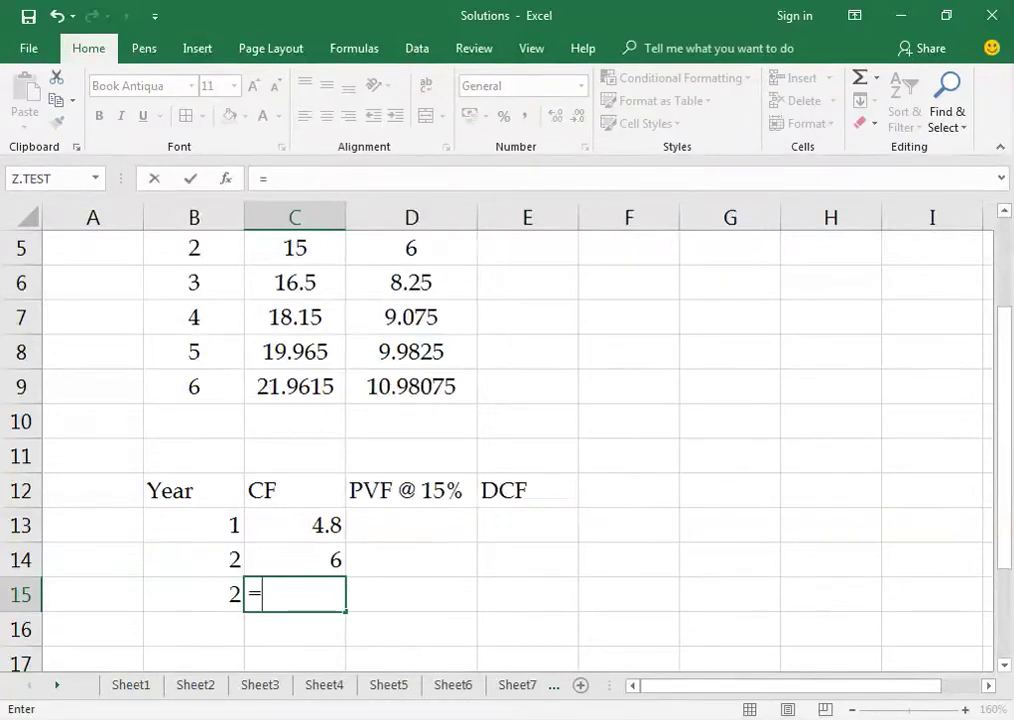
type("8.2")
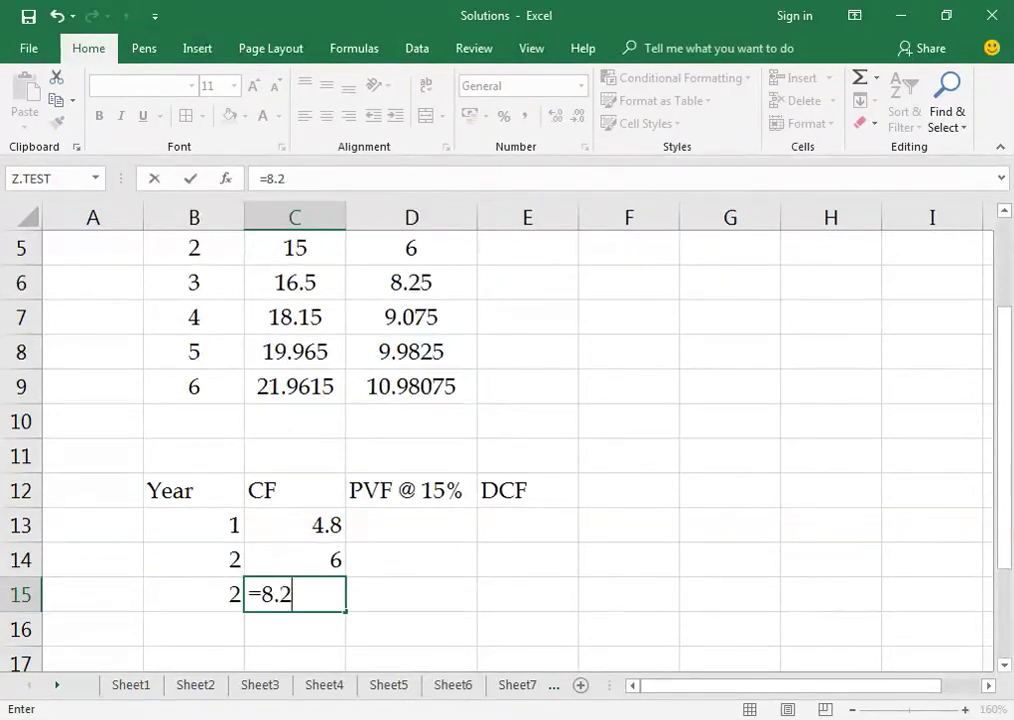
type("5/")
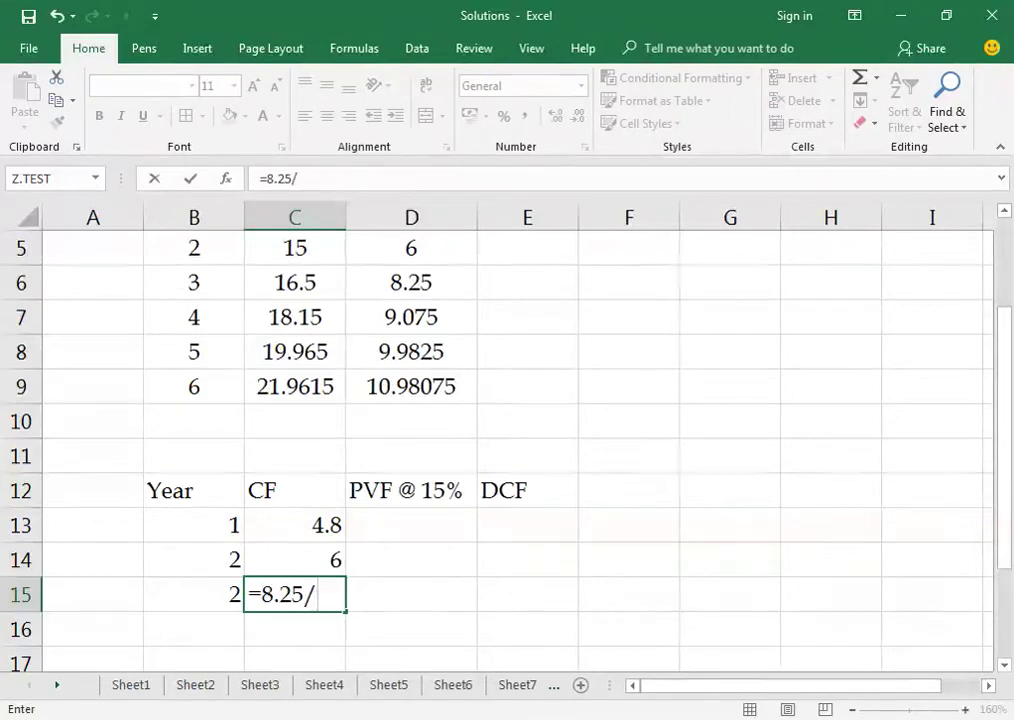
type("(15%-10%)")
key("Return")
key("Down")
key("Down")
key("Down")
key("Down")
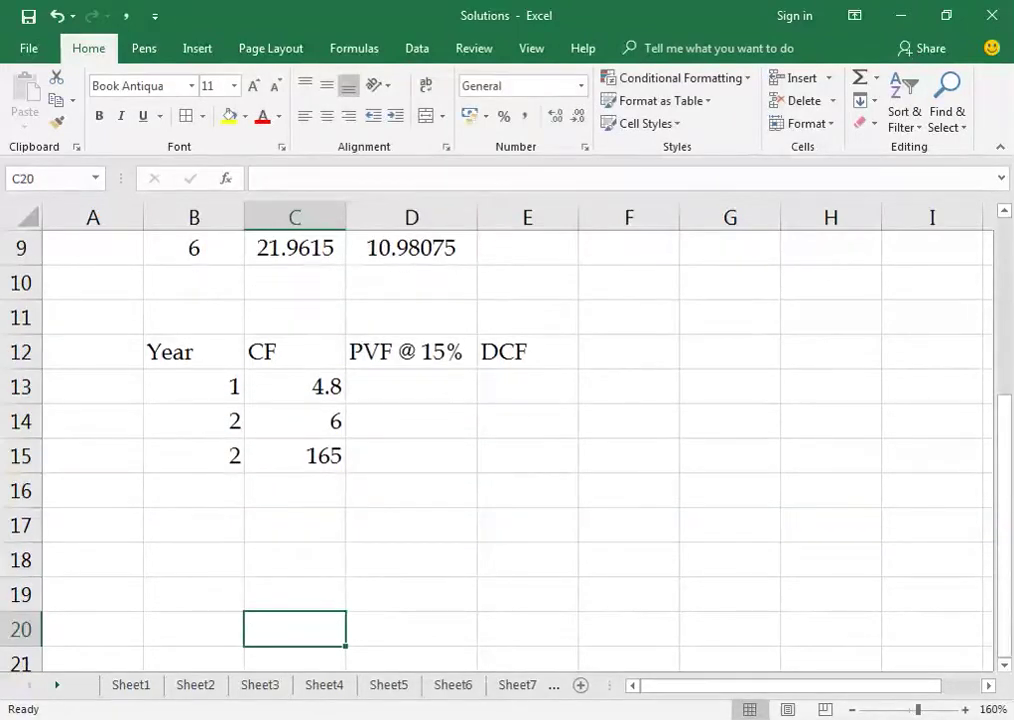
key("Down")
key("Up")
key("Up")
key("Up")
key("Up")
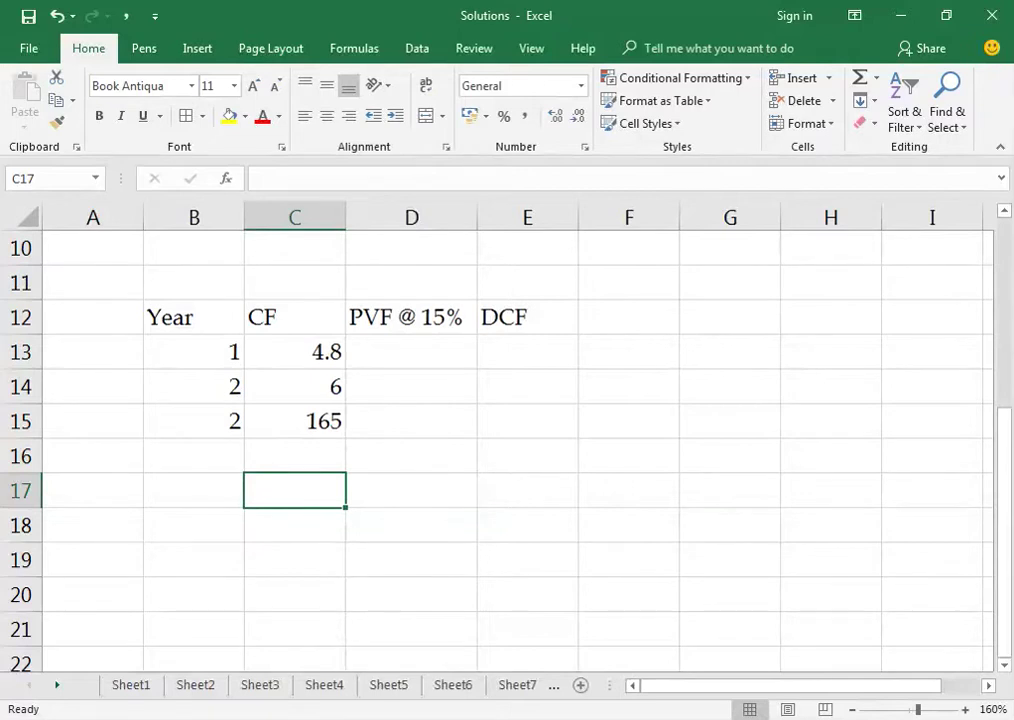
Fill the PVF @ 15% column with =1/1.15 in D13, =D13/1.15 in D14 and =D14 in D15.
left_click(294, 421)
left_click(411, 386)
left_click(411, 352)
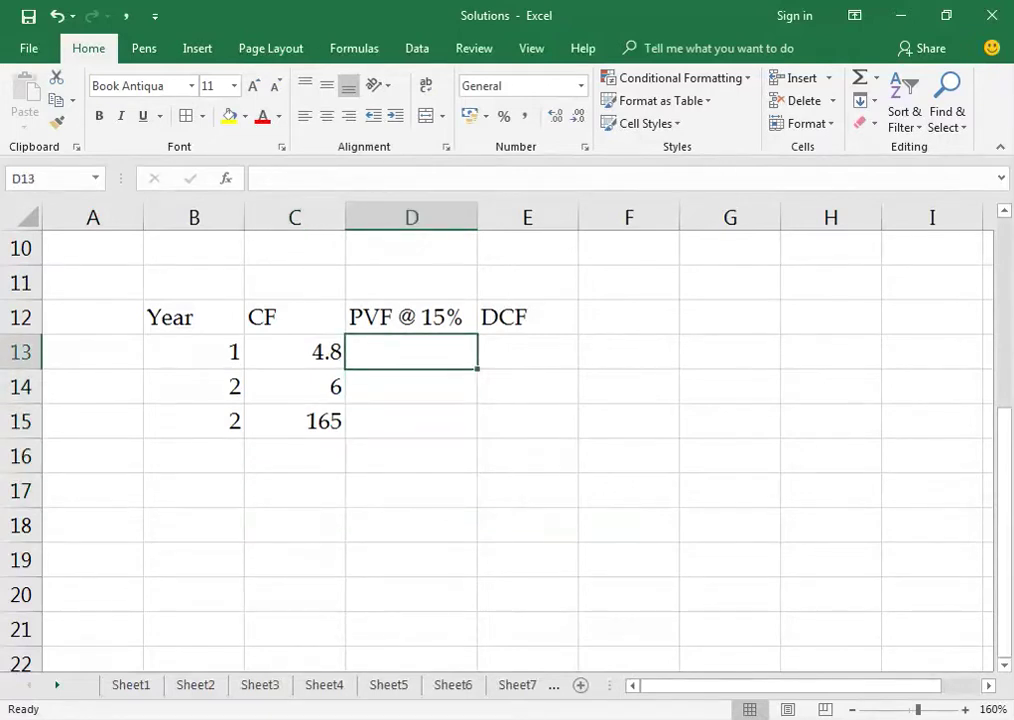
type("=1/1.1")
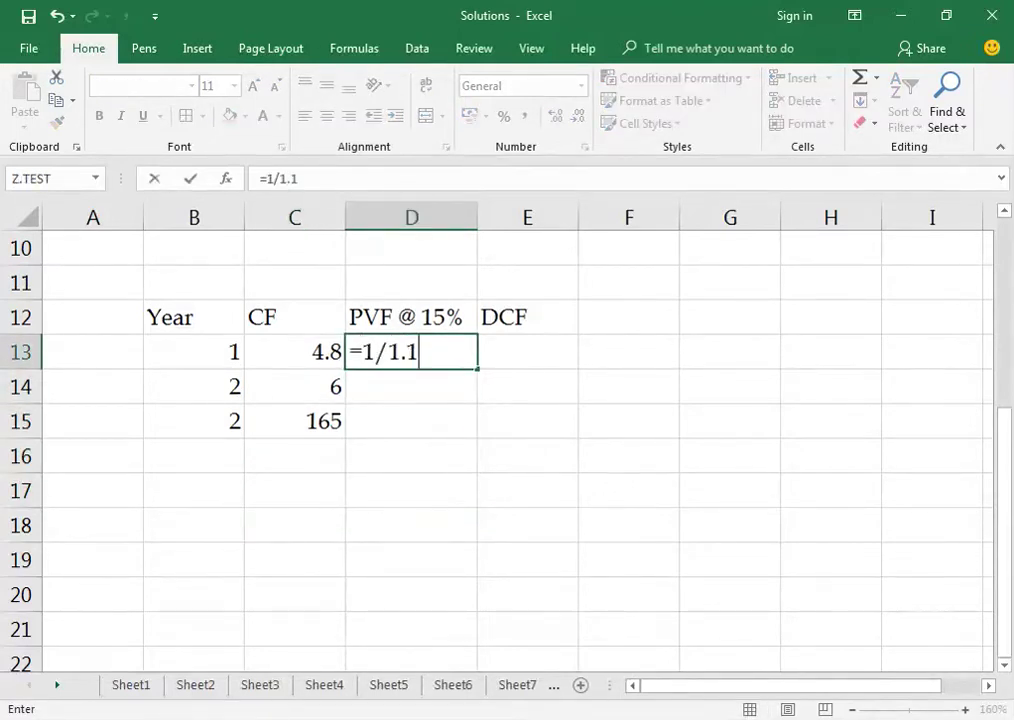
type("5")
key("Return")
type("=")
left_click(411, 352)
type("/1.15")
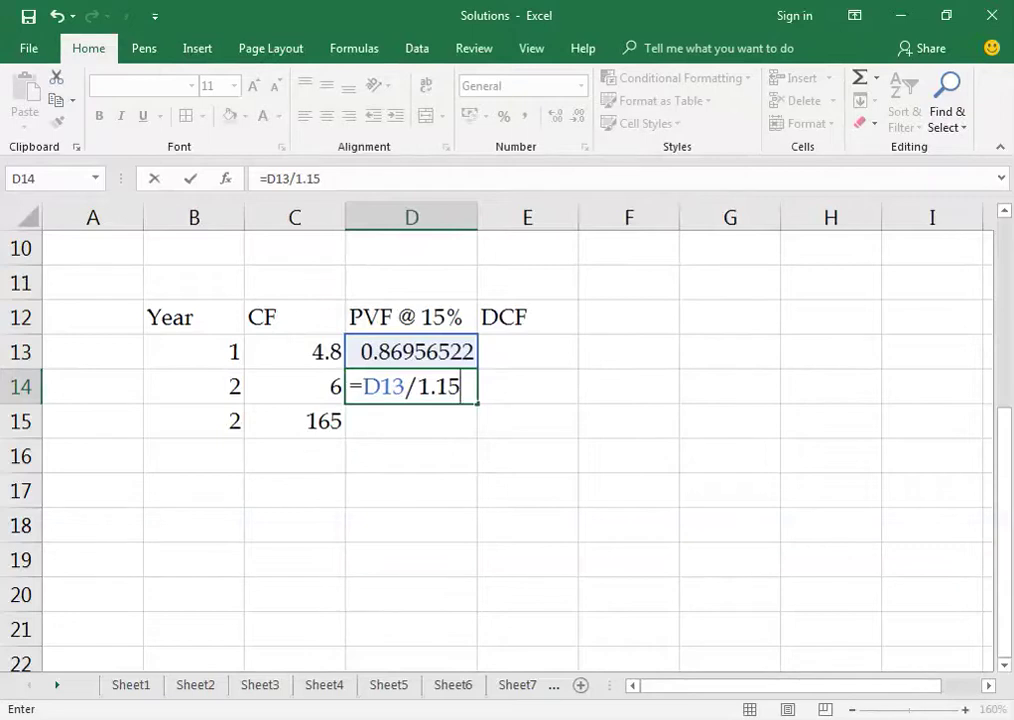
key("Return")
type("=")
left_click(411, 386)
key("ctrl+Return")
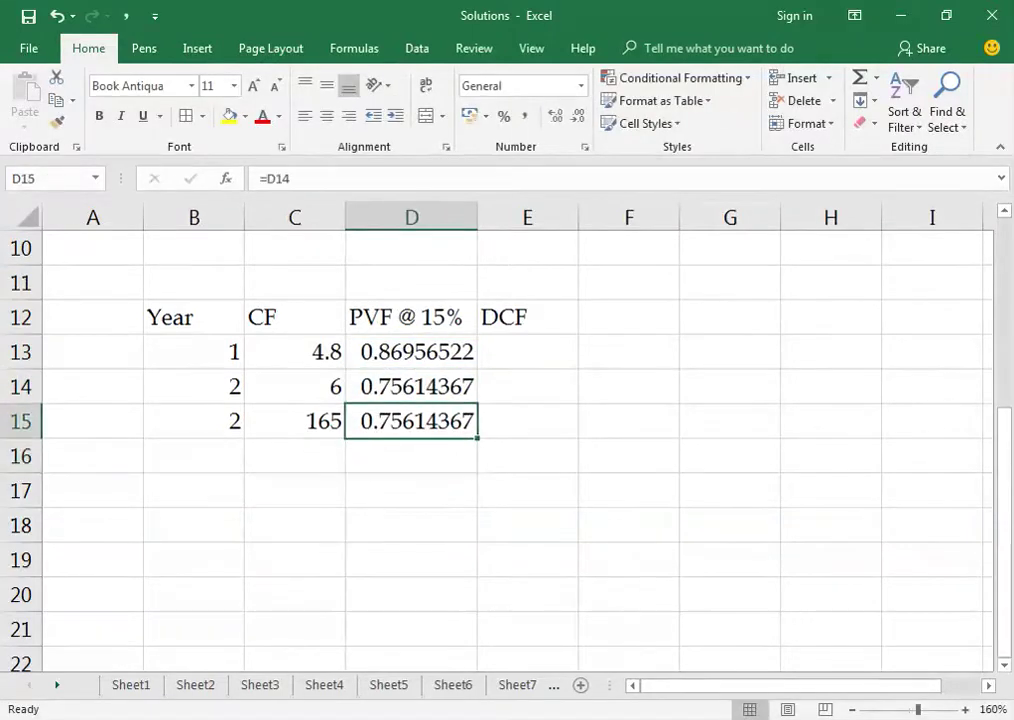
Calculate DCF in E13:E15 by multiplying each row's CF by its PVF, and sum the column in E16.
left_click(527, 352)
type("=")
left_click(294, 352)
type("*D13")
key("Return")
key("Return")
key("Up")
type("=C14*D14")
key("Return")
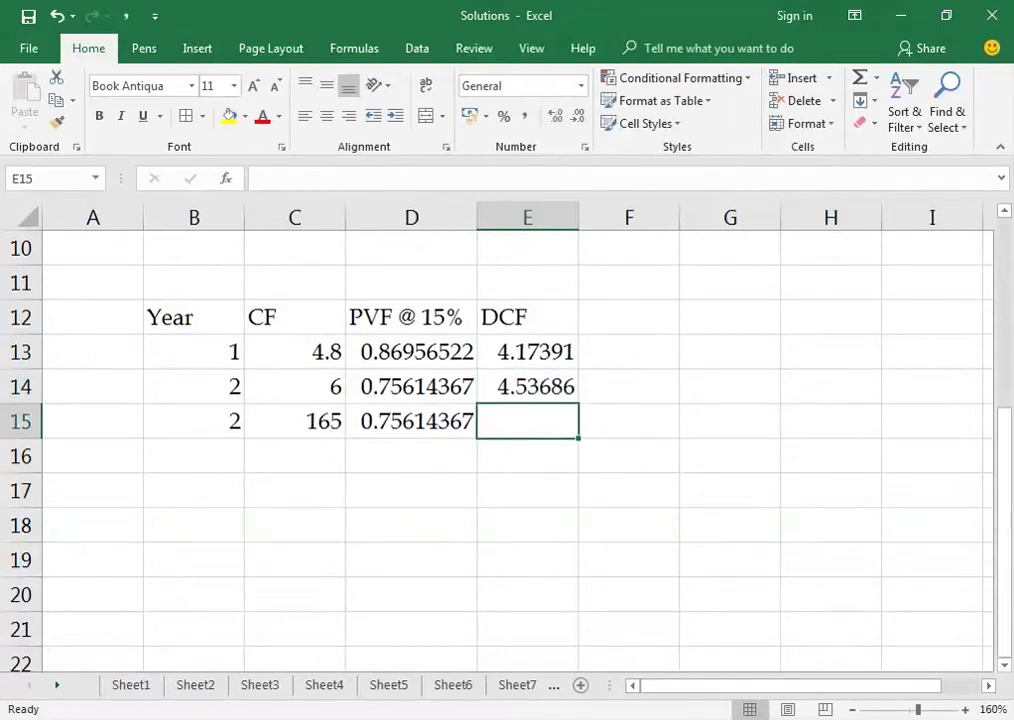
type("=C15*D15")
key("Return")
key("alt+equal")
key("Return")
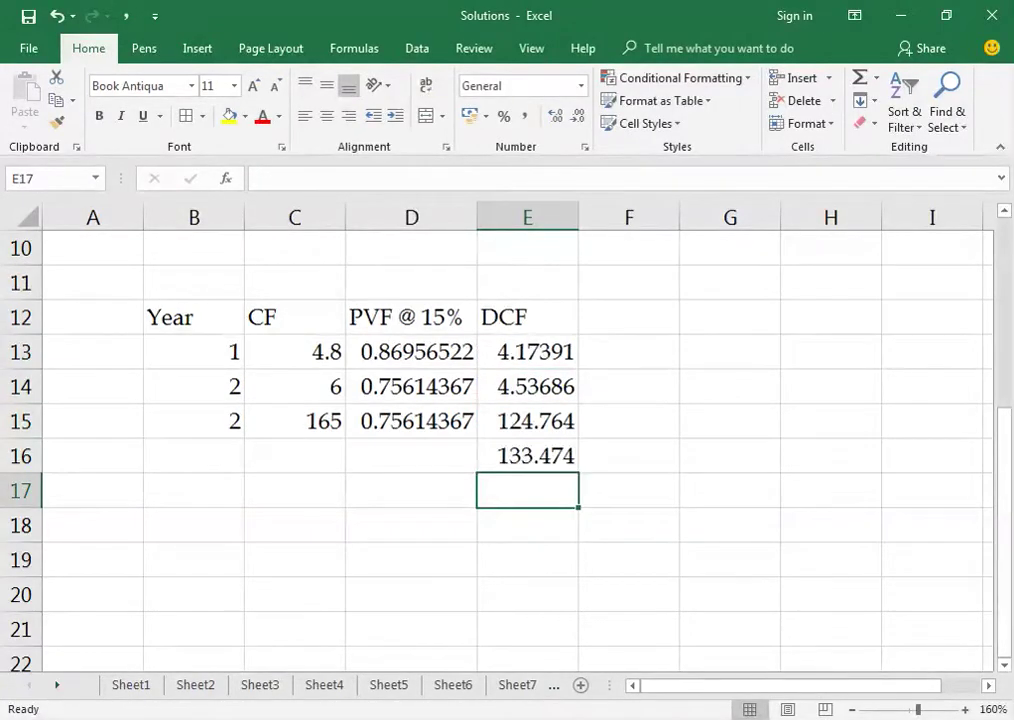
Copy the discounted cash flow table B12:E16 and paste it starting at B18.
key("Up")
key("Up")
key("Up")
key("Up")
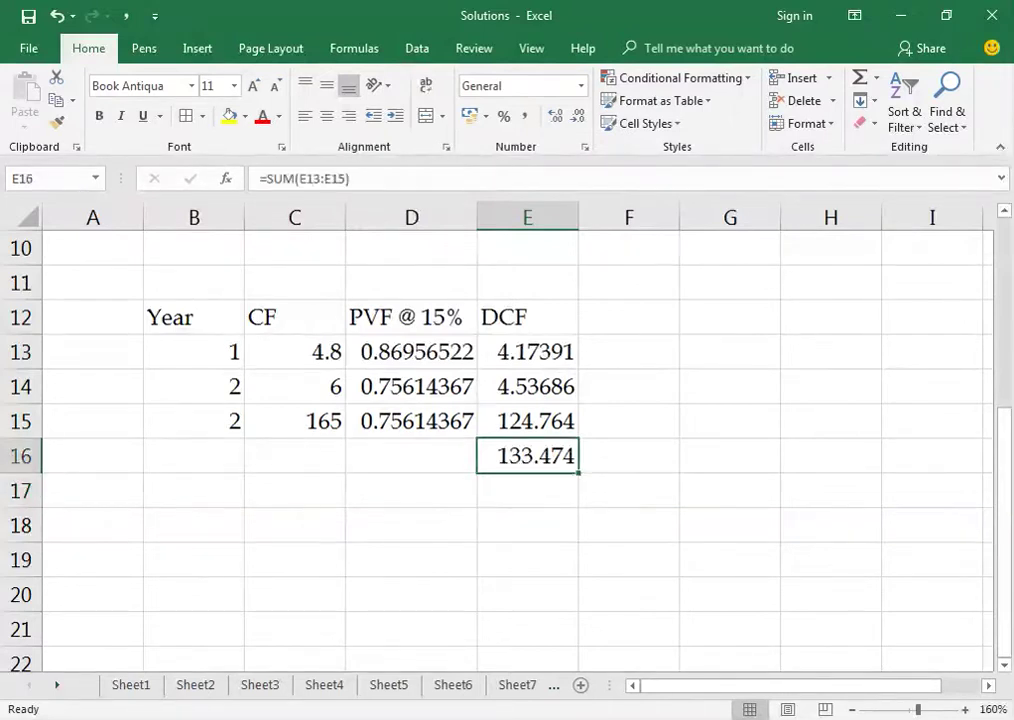
key("Left")
key("Up")
key("Left")
key("Left")
key("shift+Right")
key("shift+Right")
key("shift+Right")
key("shift+Down")
key("shift+Down")
key("shift+Down")
key("shift+Down")
key("ctrl+c")
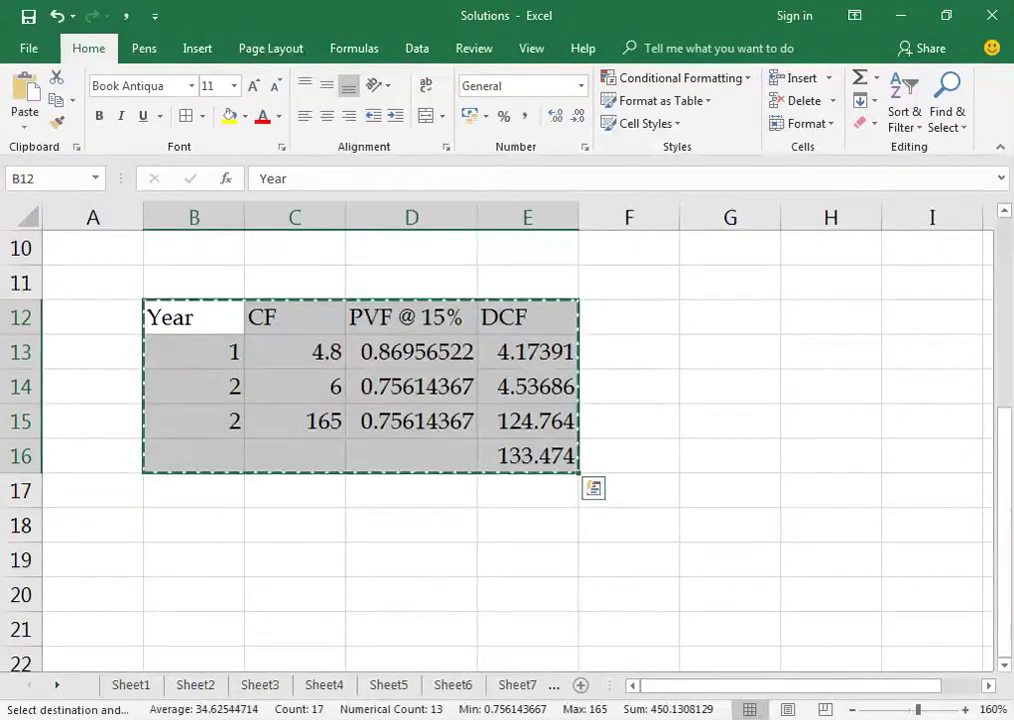
key("Down")
key("Down")
key("Down")
key("Down")
key("Down")
key("Down")
key("Return")
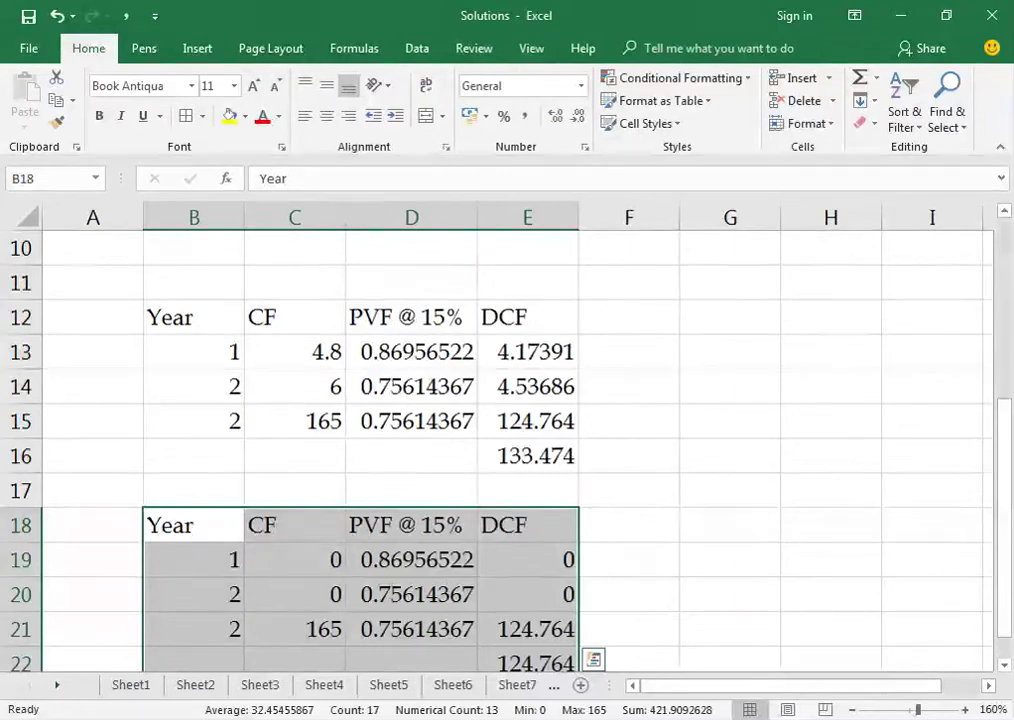
Insert a row above the terminal value row of the copied table and enter year 3 in B21.
key("Down")
key("Down")
key("Down")
key("Down")
key("Up")
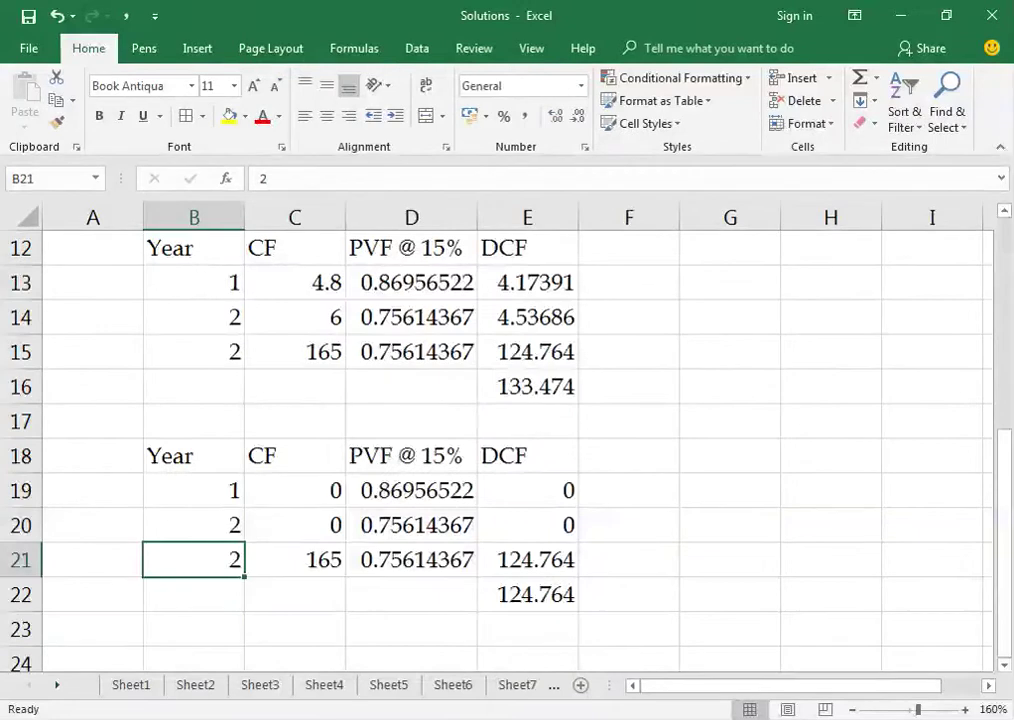
key("ctrl+shift+equal")
type("3")
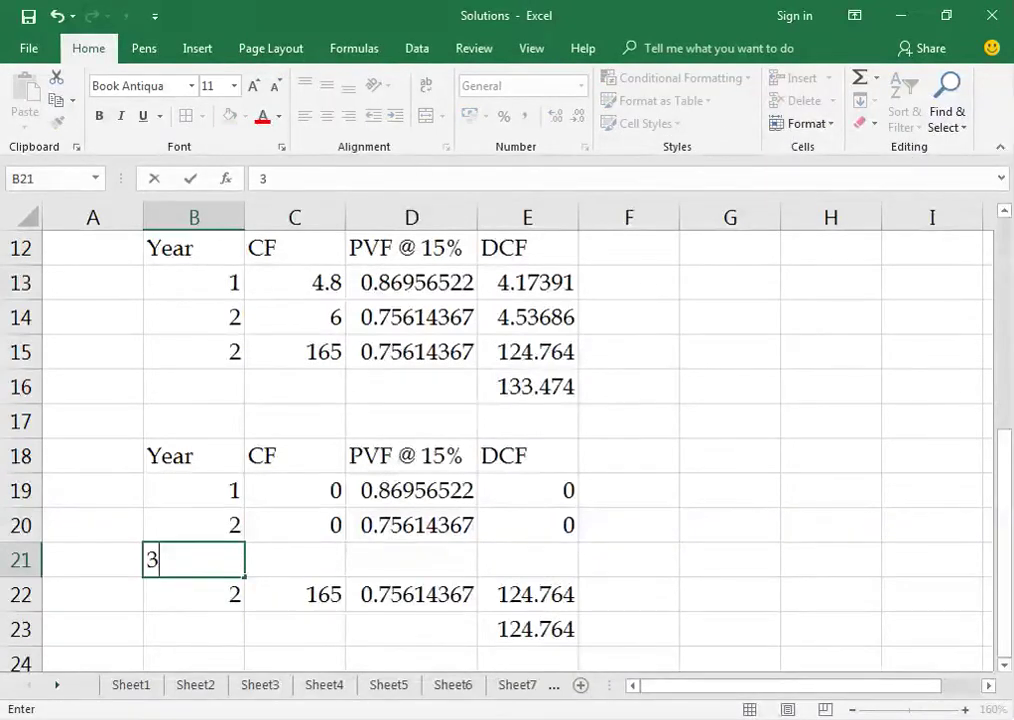
key("ctrl+Return")
Link the copied table's cash flows for years 1 to 3 to the dividends, with =D4 in C19, =D5 in C20 and =D6 in C21.
key("Right")
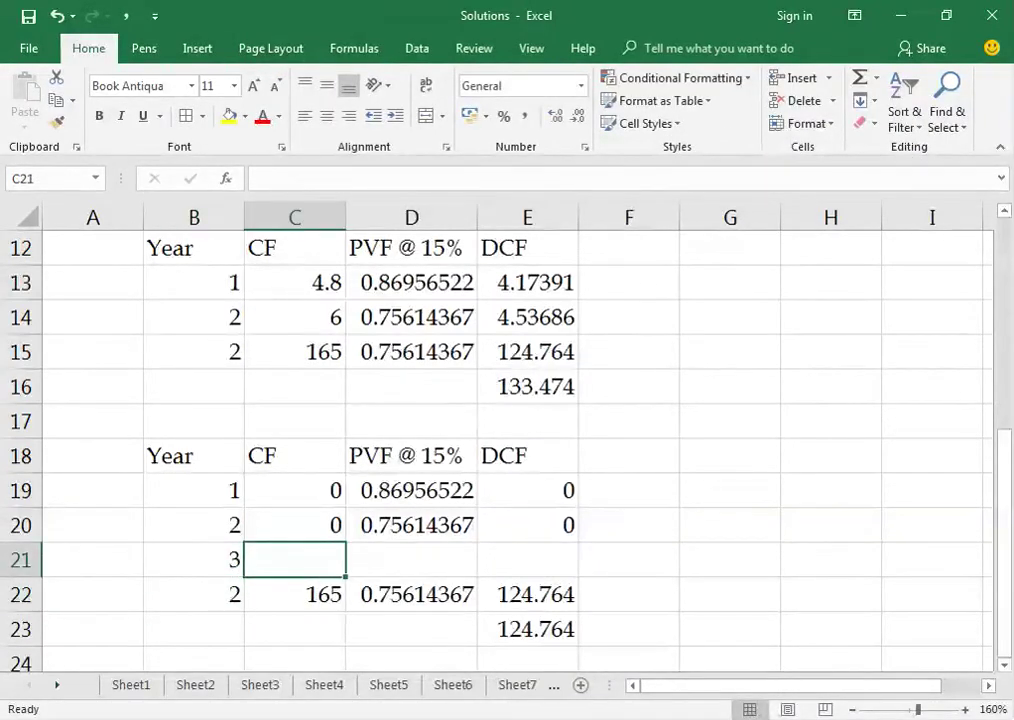
key("Up")
key("Up")
type("=")
key("Up")
key("Up")
key("Up")
key("Up")
key("Up")
key("Up")
key("Up")
key("Up")
key("Up")
key("Up")
key("Up")
key("Up")
key("Up")
key("Up")
key("Up")
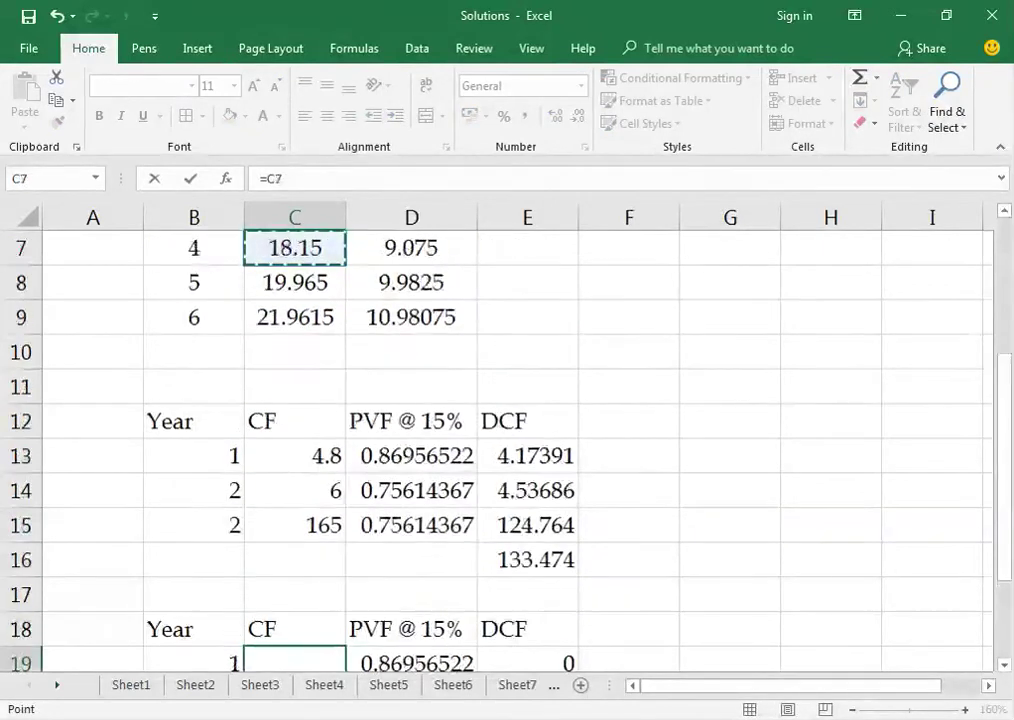
key("Right")
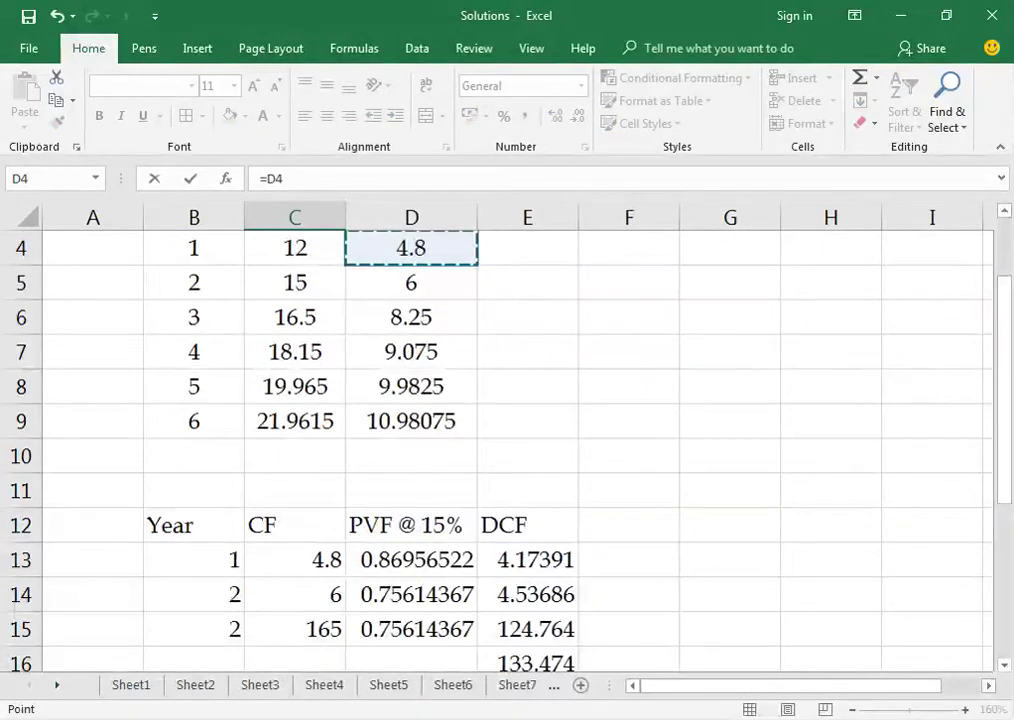
key("Return")
type("=D5")
key("ctrl+Return")
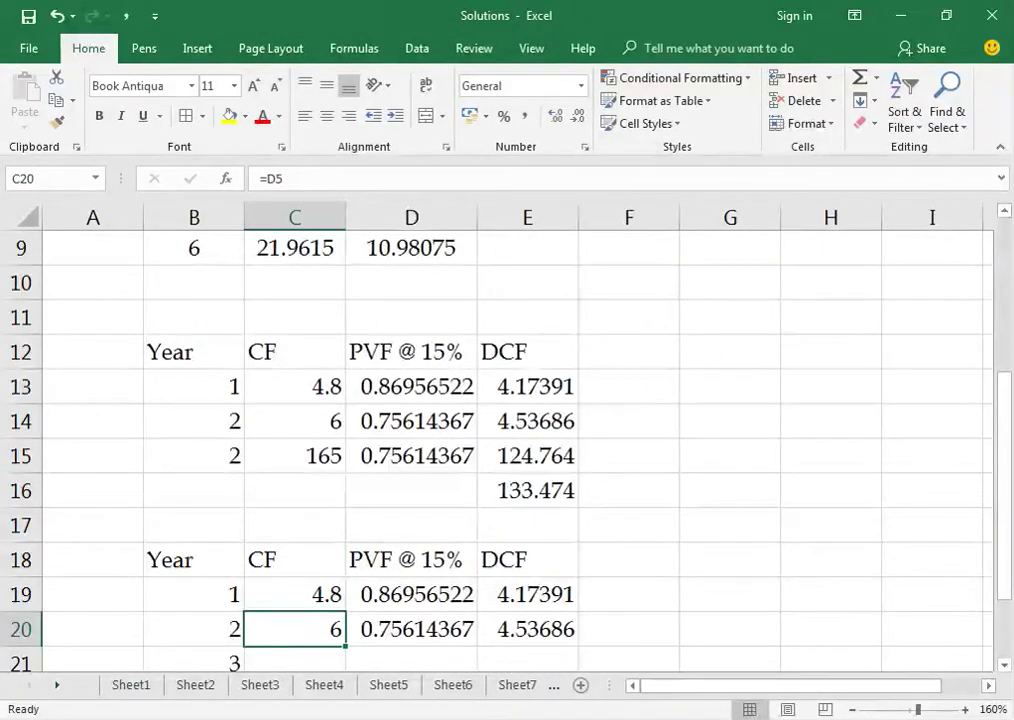
key("Down")
type("=D6")
key("ctrl+Return")
key("Down")
key("Down")
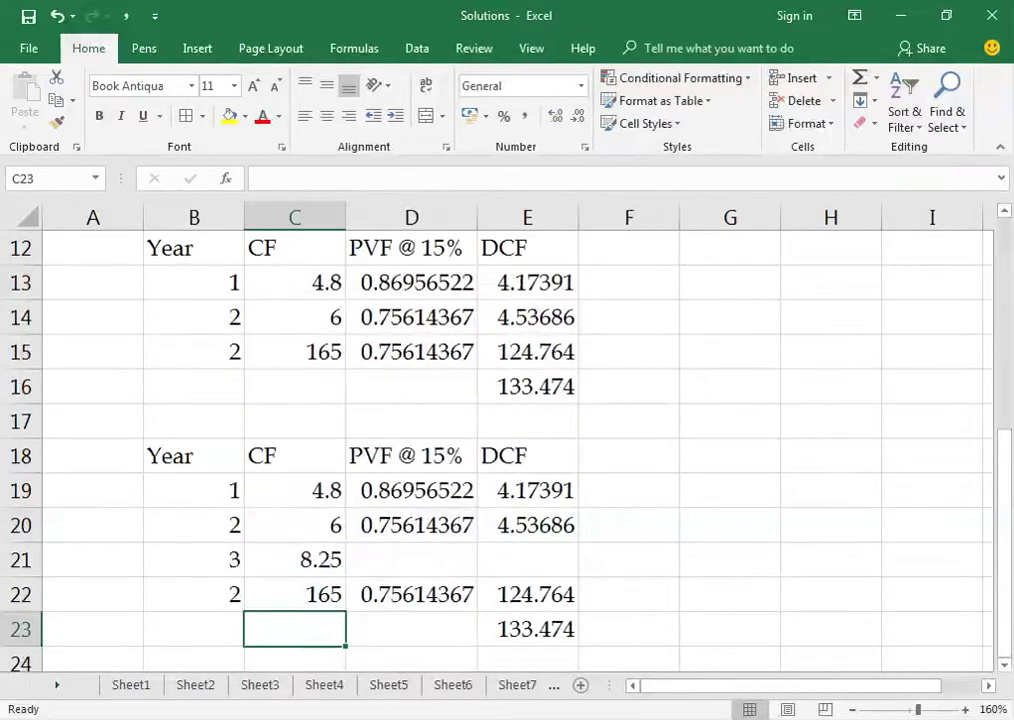
key("Up")
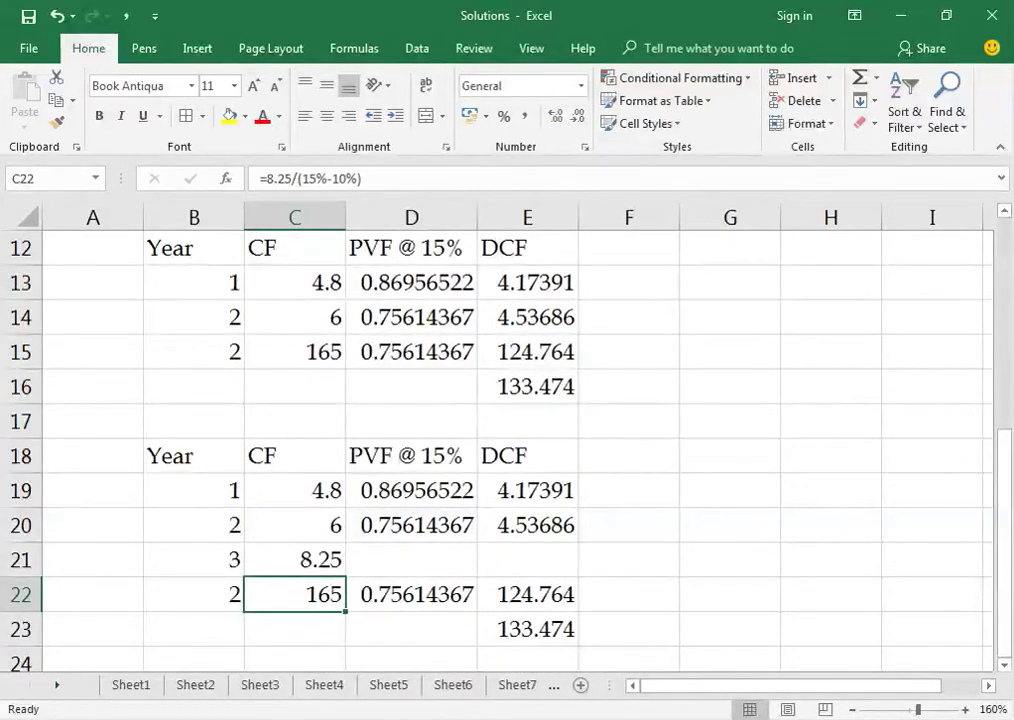
Change the copied table's terminal value year to 3 in B22 and enter its cash flow in C22 as =D7/(5%).
type("=")
key("Escape")
key("Left")
type("3")
key("Right")
type("=")
key("Up")
key("Up")
key("Up")
key("Up")
key("Up")
key("Up")
key("Up")
key("Up")
key("Up")
key("Up")
key("Up")
key("Up")
key("Up")
key("Up")
key("Up")
key("Up")
key("Up")
key("Up")
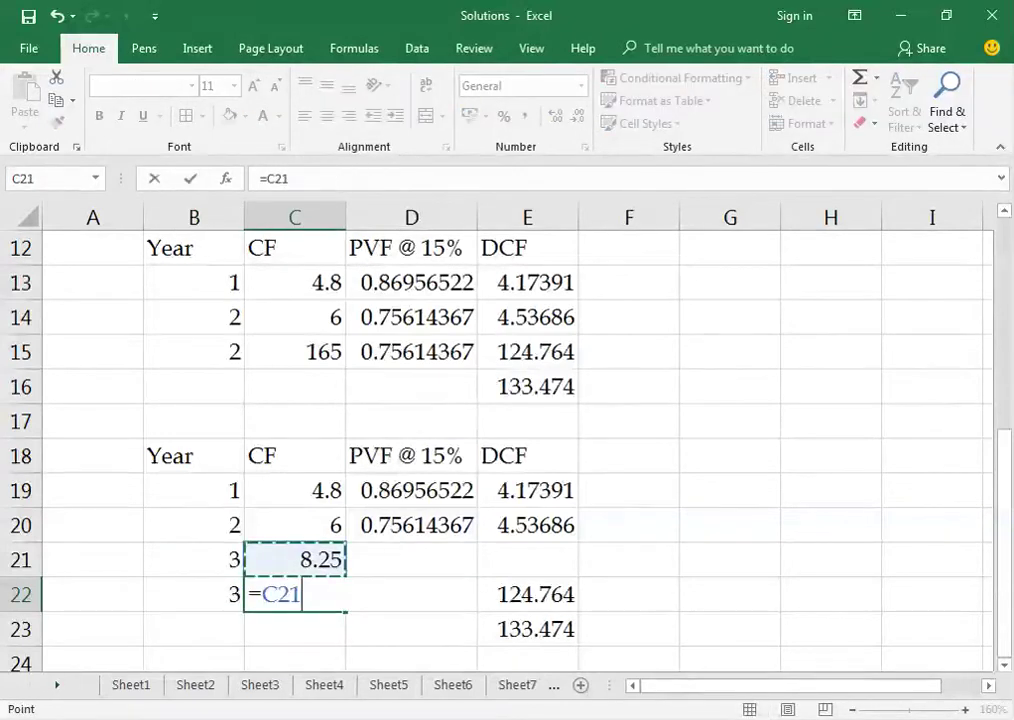
key("Right")
key("Down")
key("Down")
key("Down")
type("/(")
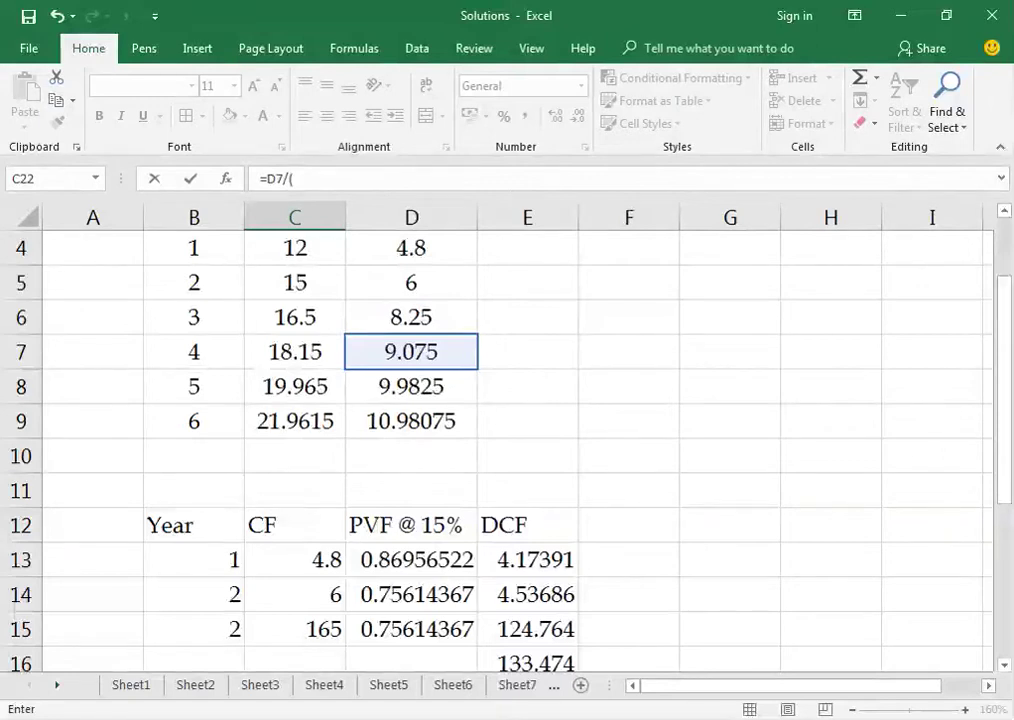
type("5%")
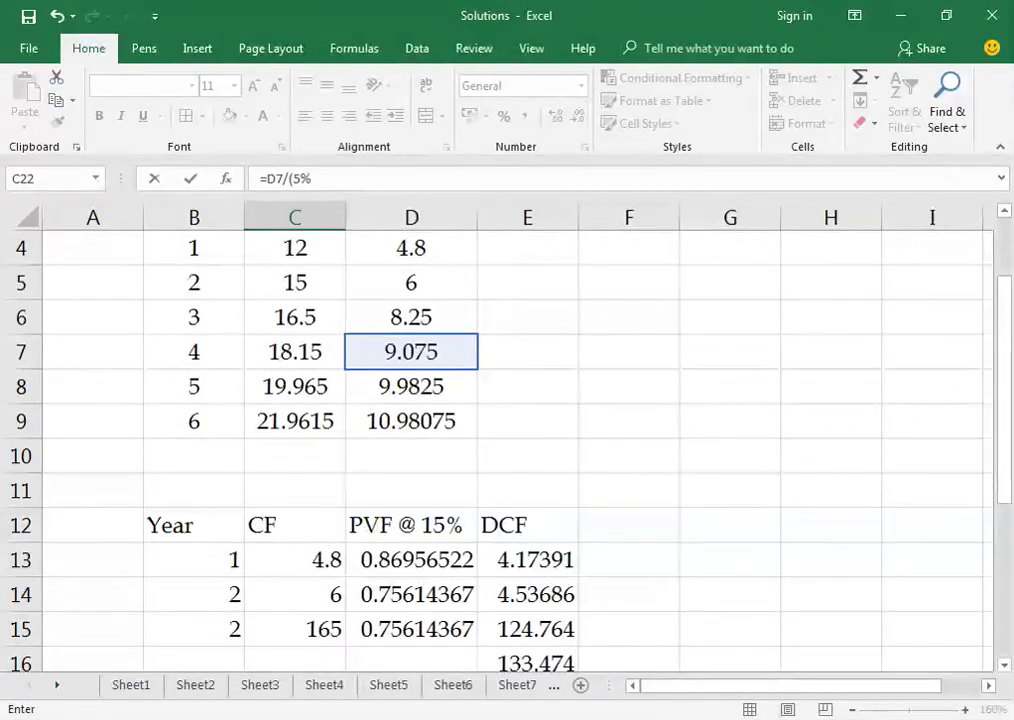
key("Return")
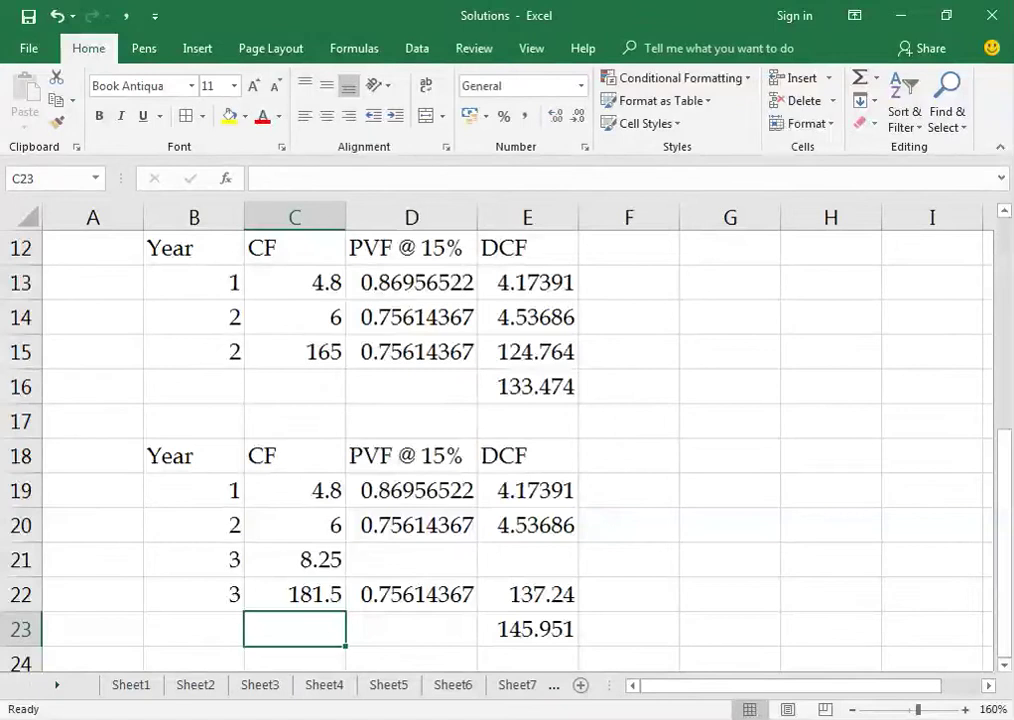
Fill the PVF formula down into D21 for year 3 and enter =D21 in D22 for the terminal value.
left_click(294, 594)
left_click(411, 559)
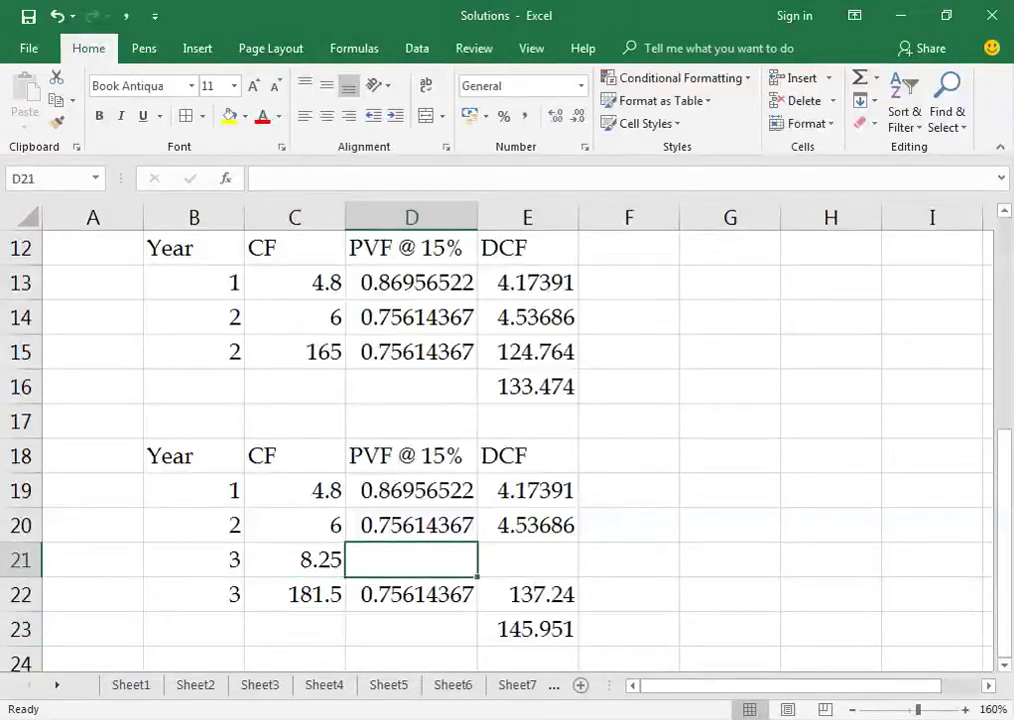
key("ctrl+d")
key("Down")
type("=D21")
key("Return")
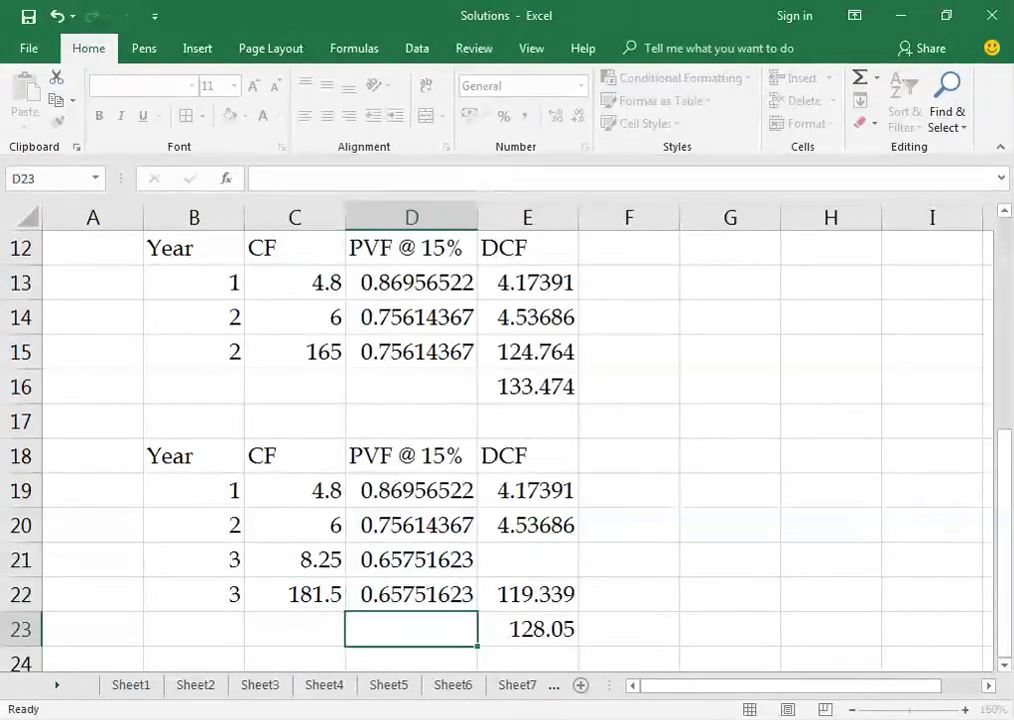
Fill the DCF formula down into E21 for year 3 and check the total in E23.
left_click(527, 559)
key("ctrl+d")
key("Down")
key("Down")
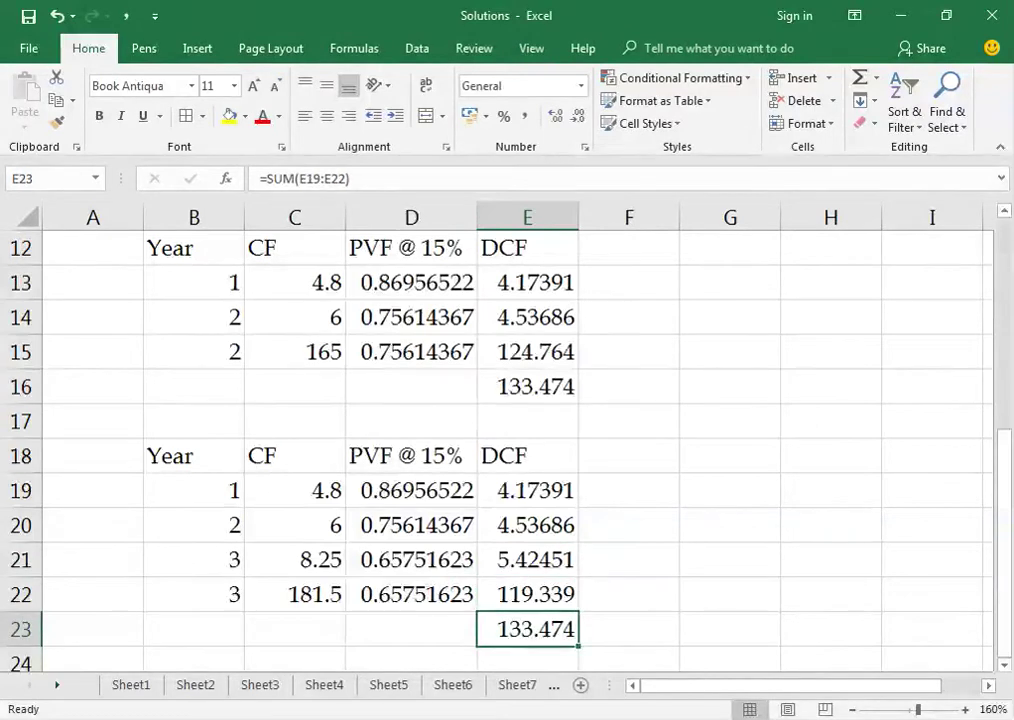
key("Down")
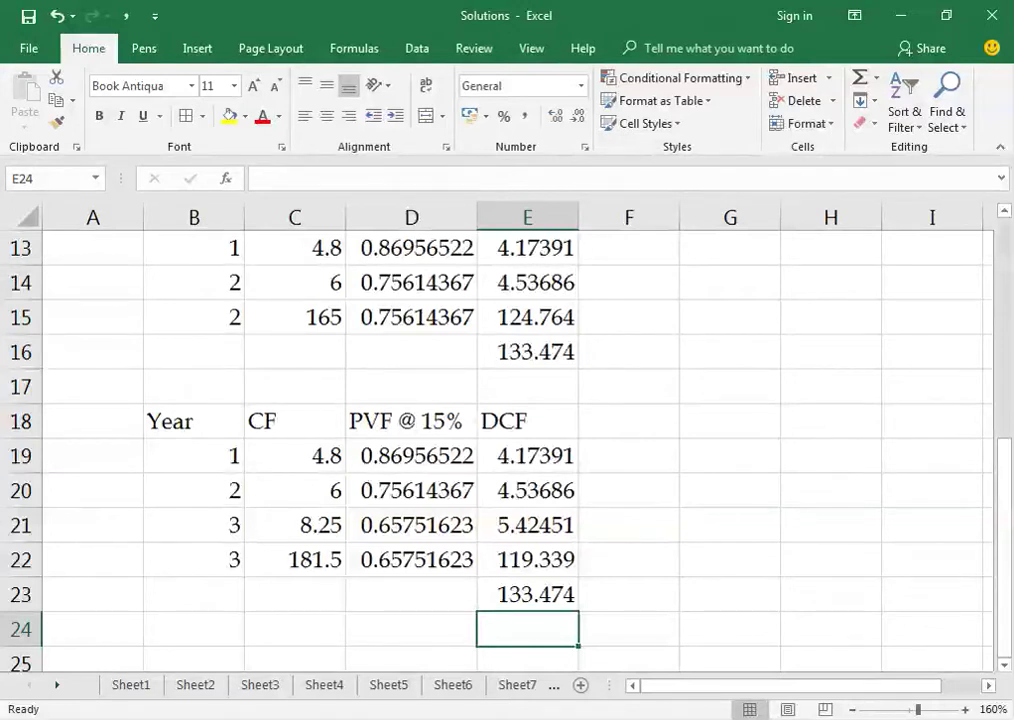
Clear the contents of the second discounted cash flow table in B18:E23.
key("Up")
key("Up")
key("Up")
key("Up")
key("Up")
key("Up")
key("Up")
key("Up")
key("Up")
key("Up")
key("Up")
key("Up")
key("Left")
key("Left")
key("Left")
key("Down")
key("Down")
key("Down")
key("Down")
key("Down")
key("Down")
key("ctrl+shift+Right")
key("shift+Down")
key("shift+Down")
key("shift+Down")
key("shift+Down")
key("shift+Down")
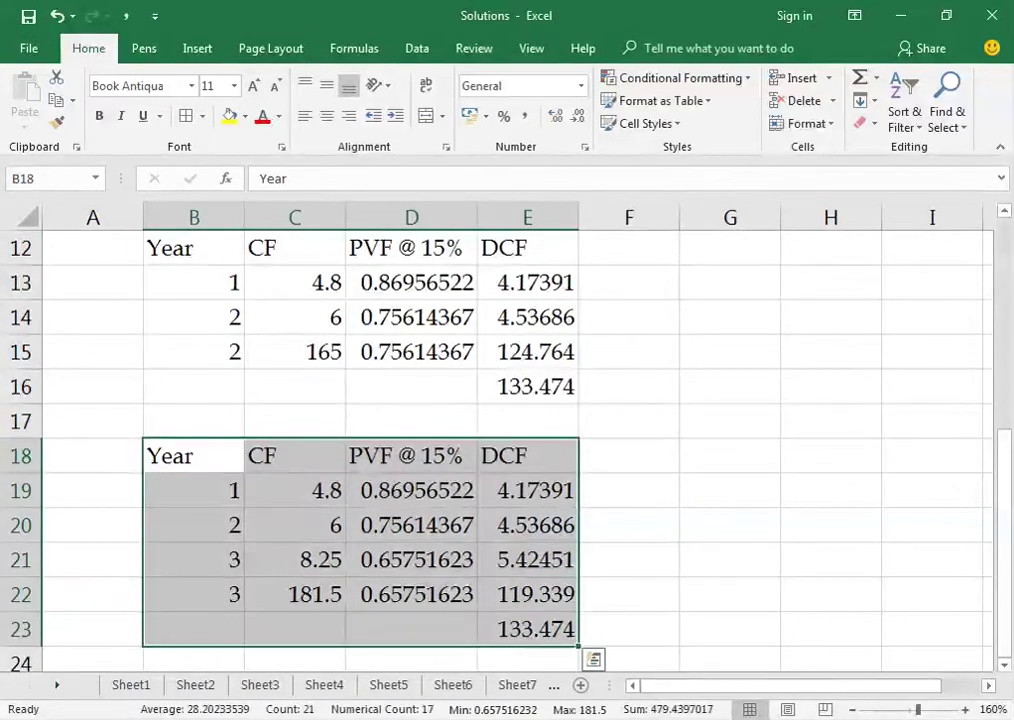
key("Delete")
Delete rows 7 to 9, which hold the year 4 to 6 EPS and DPS figures.
key("Up")
key("Up")
key("Up")
key("Up")
key("Up")
key("Up")
key("Up")
key("Up")
key("Up")
key("Up")
key("Up")
key("Up")
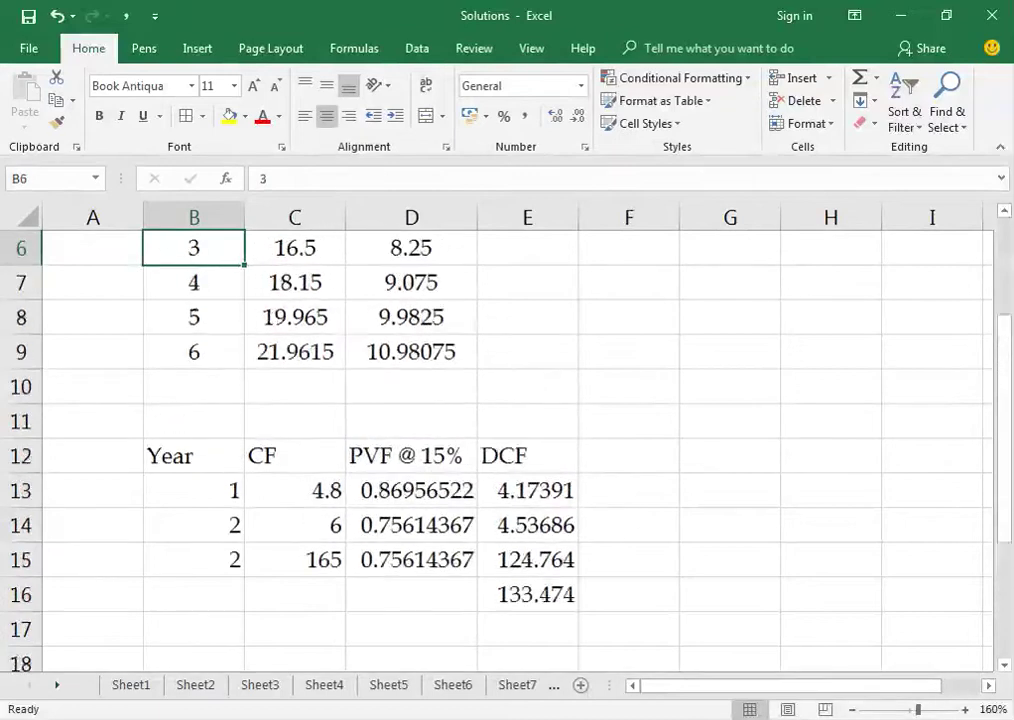
key("Up")
key("Up")
key("Up")
key("Up")
key("Down")
key("Down")
key("Down")
key("Down")
key("Down")
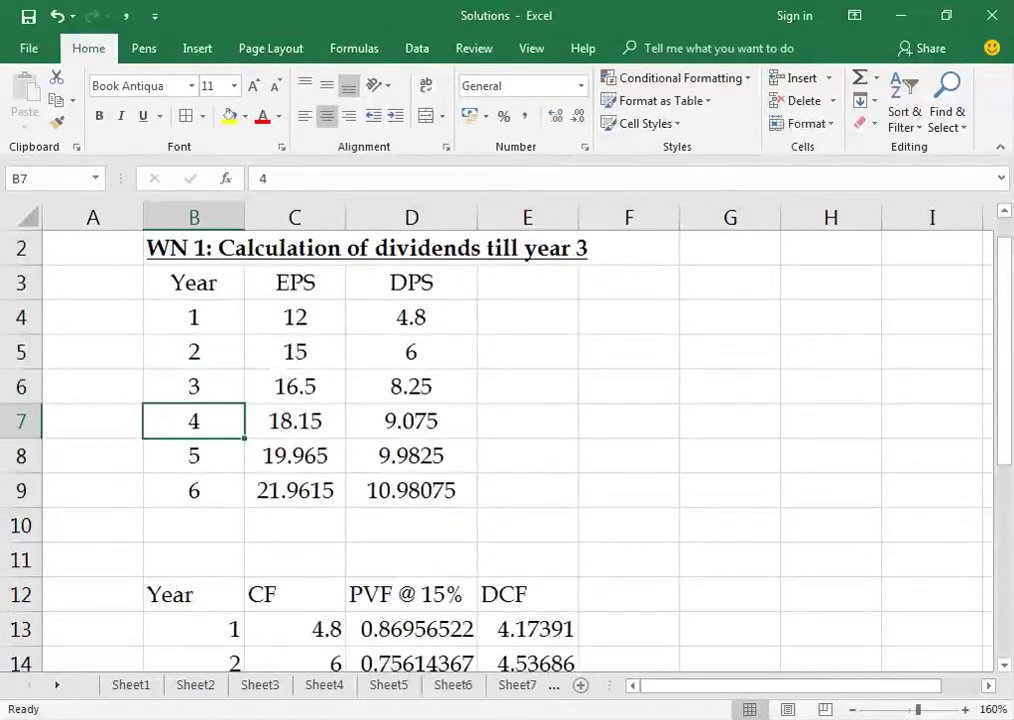
key("shift+Down")
key("shift+Down")
key("ctrl+minus")
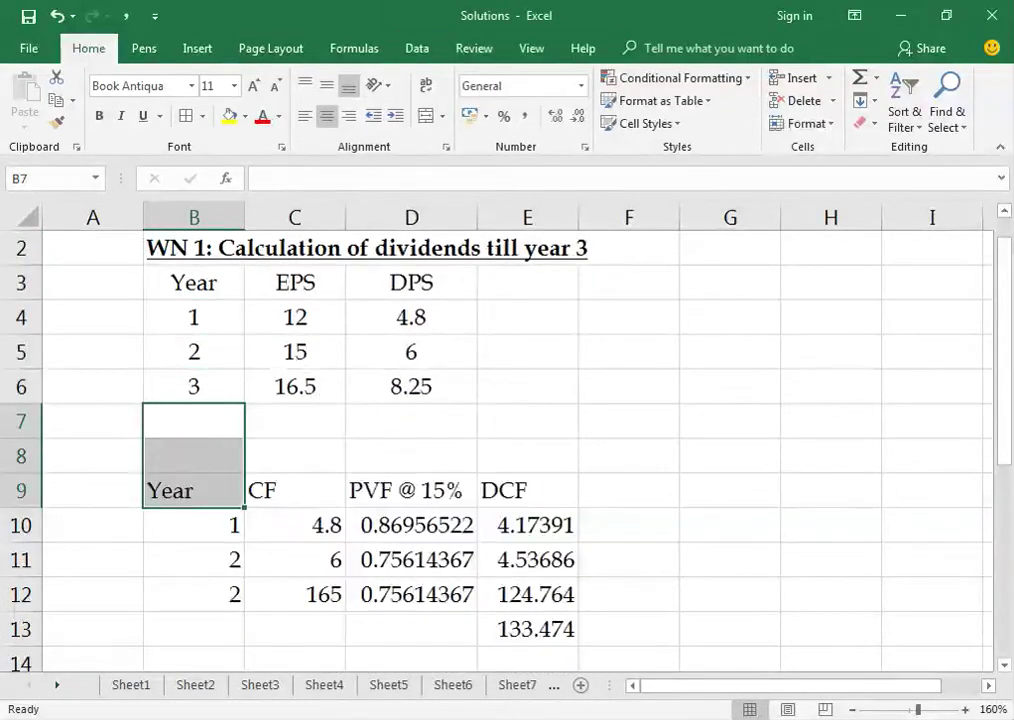
key("Up")
key("Up")
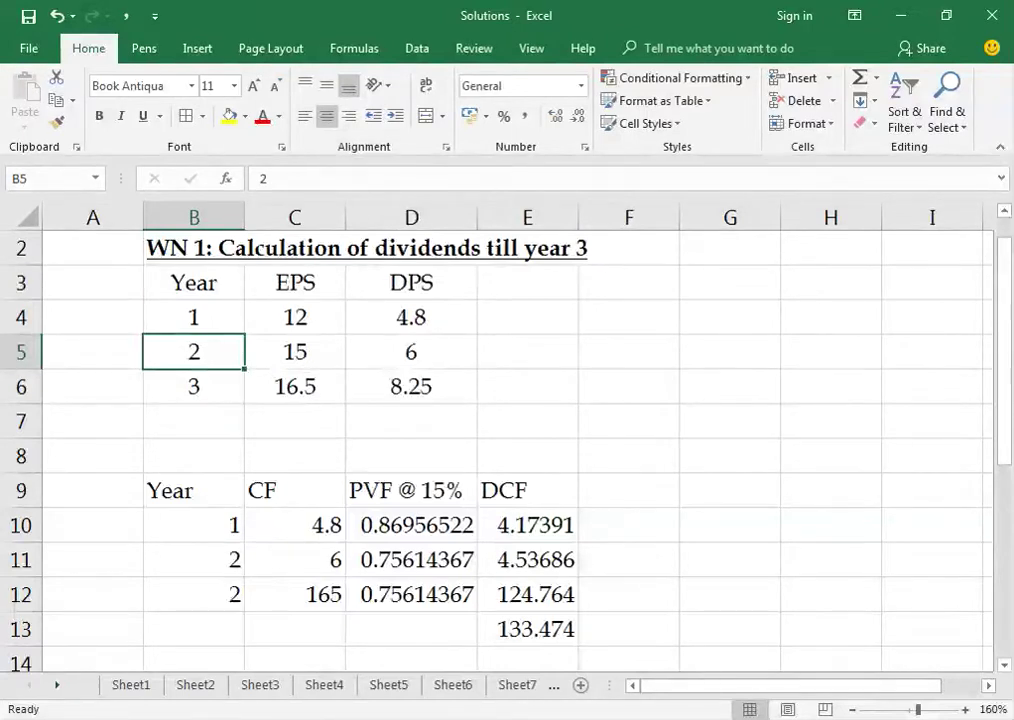
Reduce the PVF values in D10:D12 to three decimal places.
left_click(193, 386)
left_click(193, 490)
left_click_drag(193, 490, 527, 663)
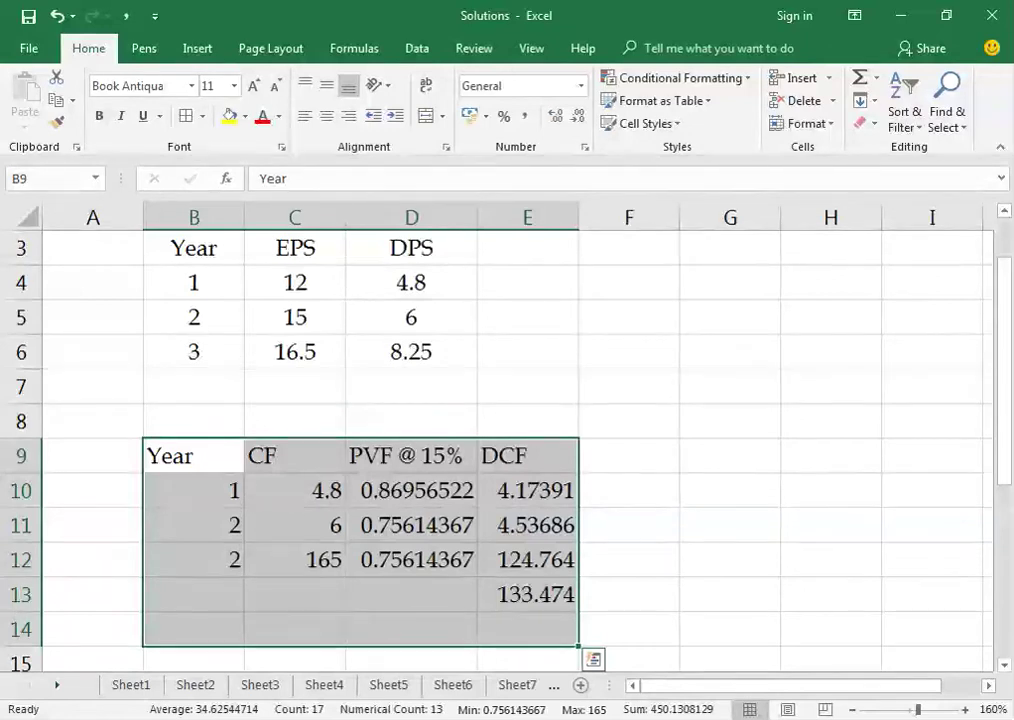
left_click(93, 455)
left_click(194, 490)
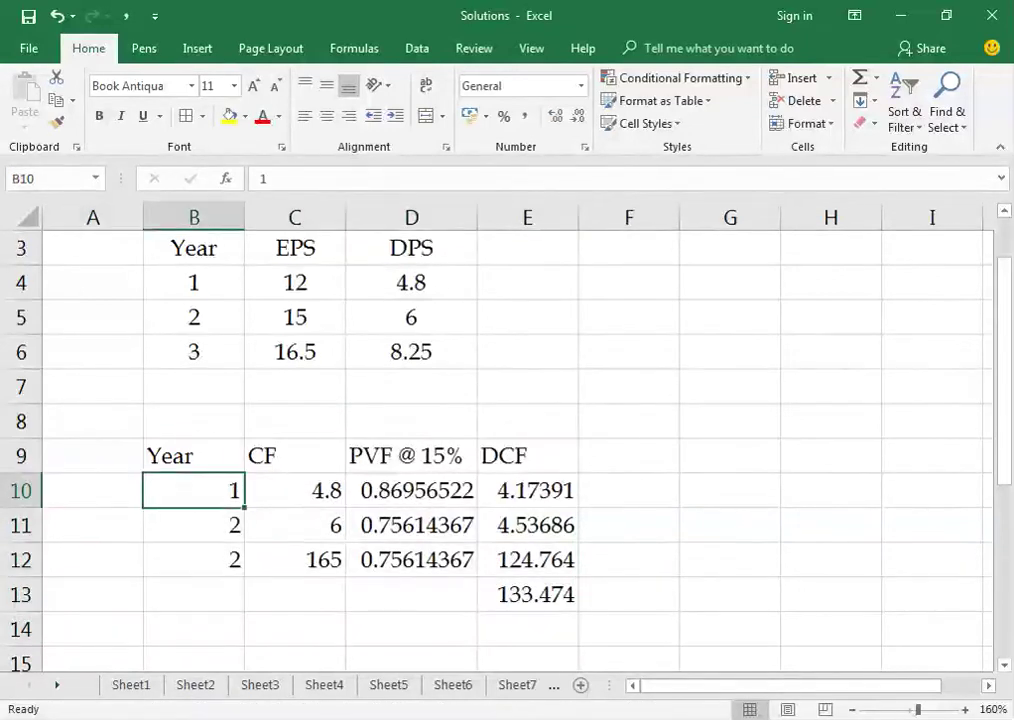
left_click(295, 490)
left_click_drag(411, 490, 411, 559)
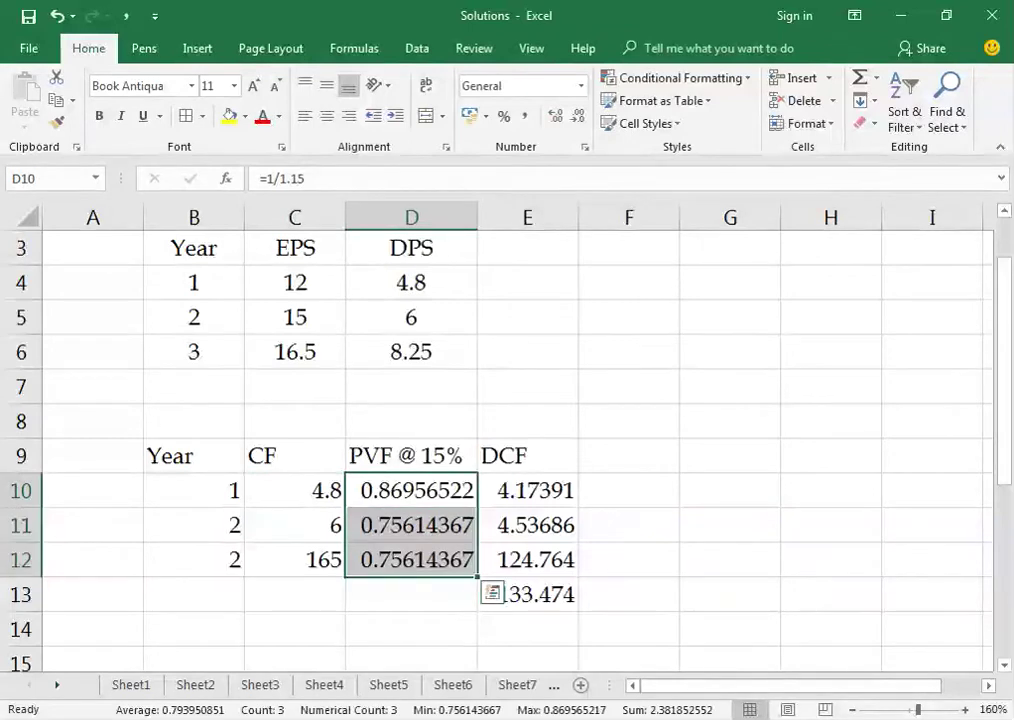
left_click(578, 116)
left_click(578, 116)
left_click(578, 116)
left_click(578, 116)
left_click(578, 116)
Show the DCF values and their total in E10:E13 with two decimal places.
key("Right")
key("shift+Down")
key("shift+Down")
key("shift+Down")
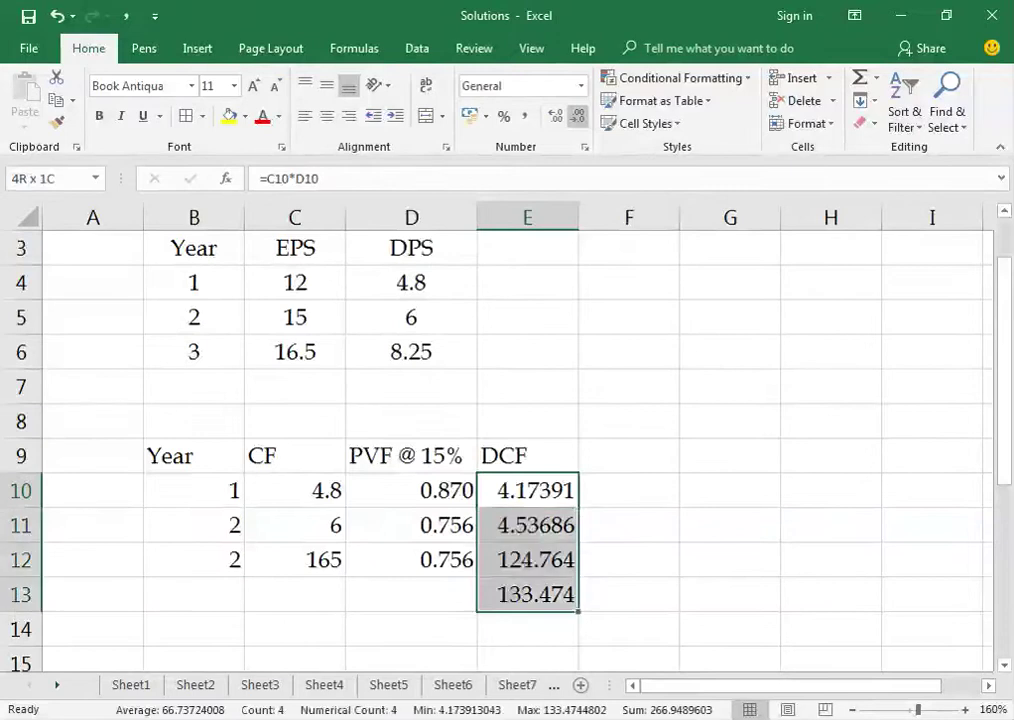
left_click(578, 116)
left_click(578, 116)
left_click(578, 116)
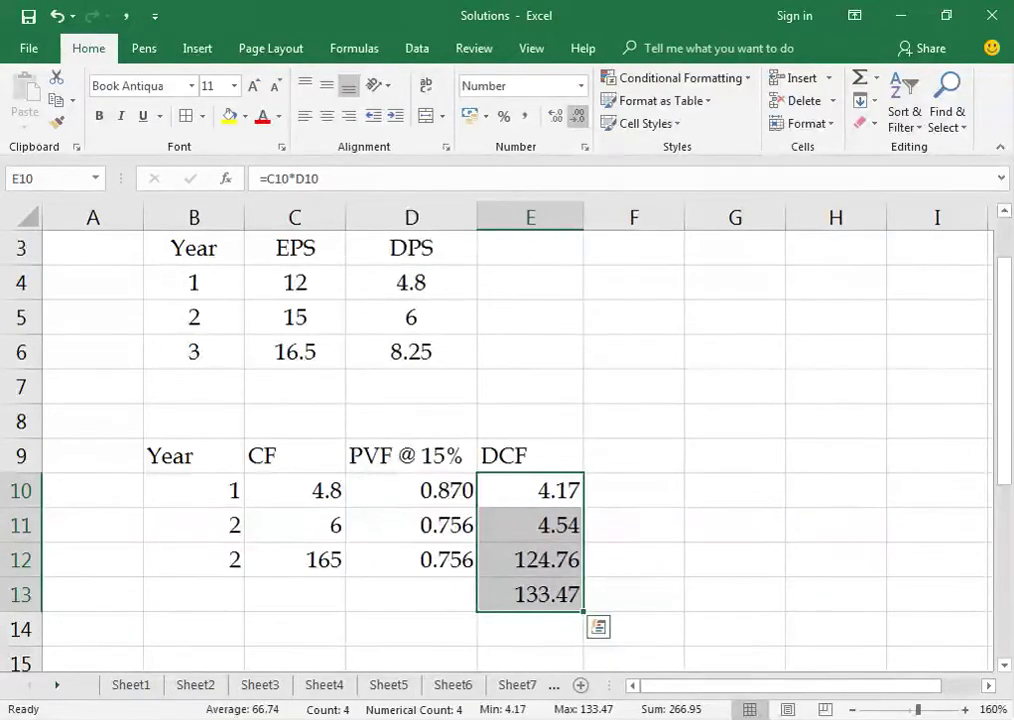
Center the discounted cash flow table B9:E13 and apply all borders to it.
key("Up")
key("shift+Left")
key("shift+Left")
key("shift+Left")
key("shift+Down")
key("shift+Down")
key("shift+Down")
key("shift+Down")
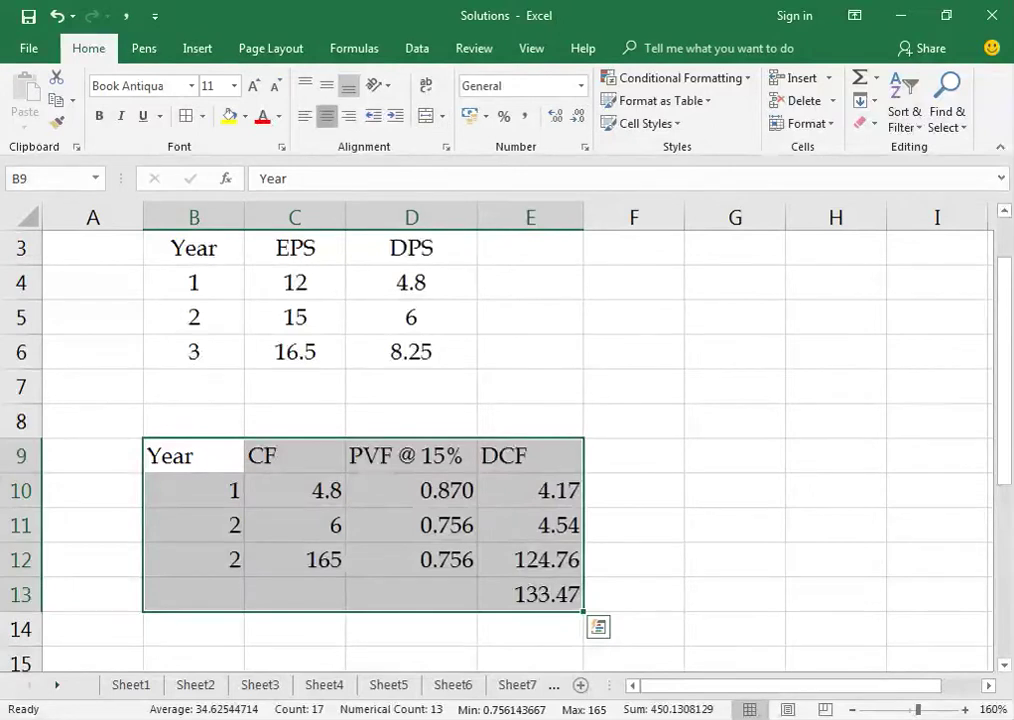
key("alt+h")
key("a")
key("c")
key("alt+h")
key("b")
key("a")
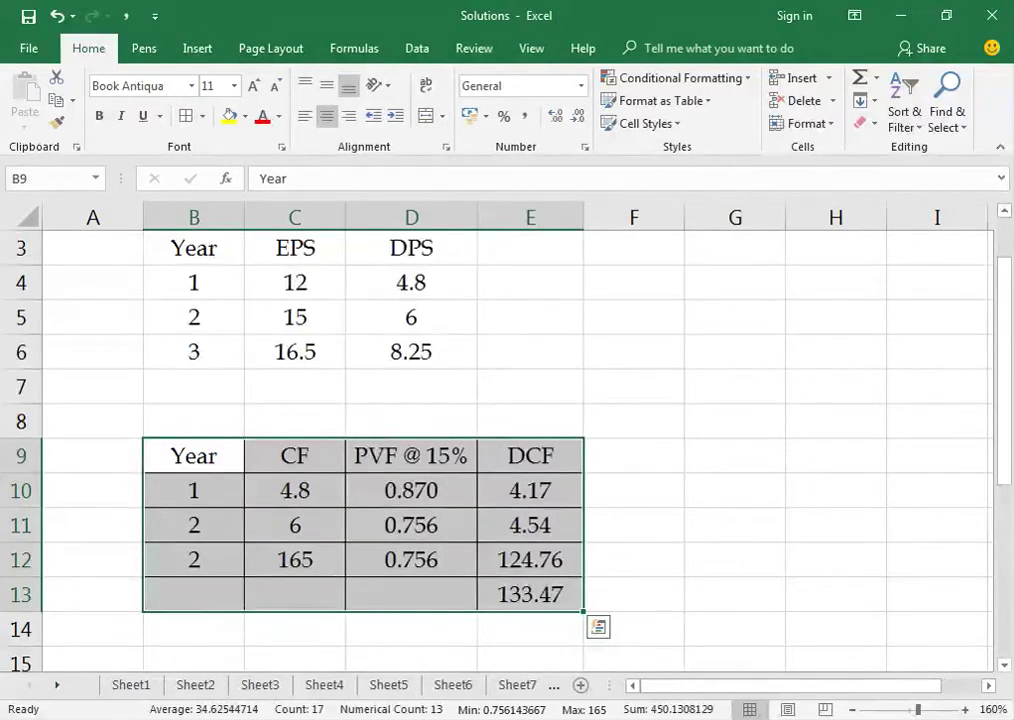
Try auto-fitting the column widths to the table B9:E13, and undo it.
key("alt+o")
key("c")
key("a")
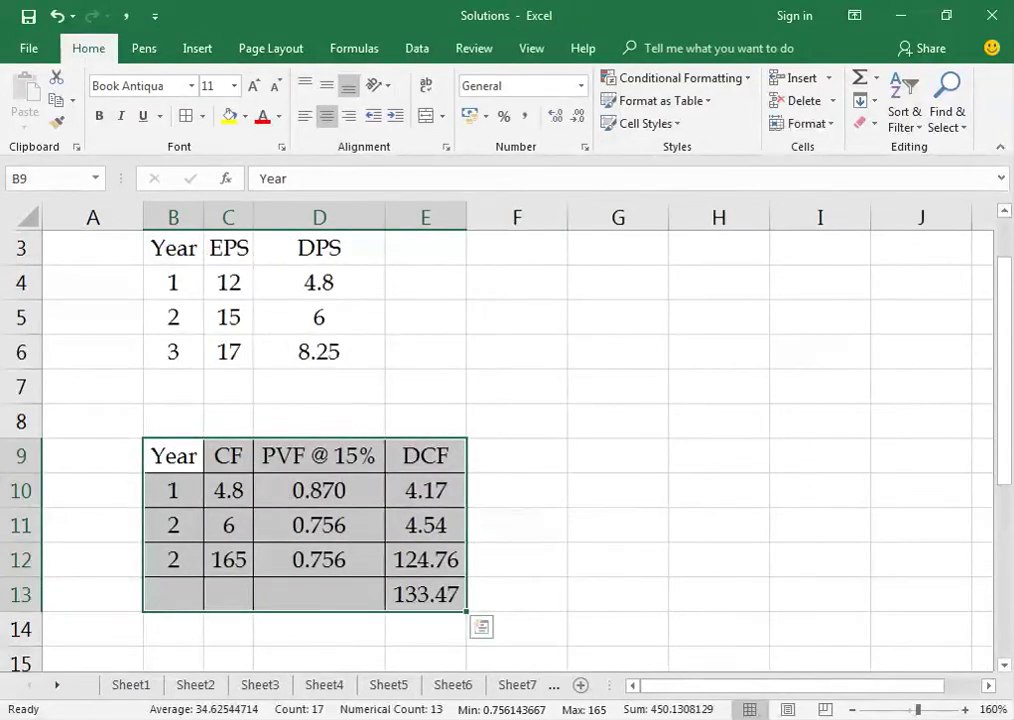
key("ctrl+z")
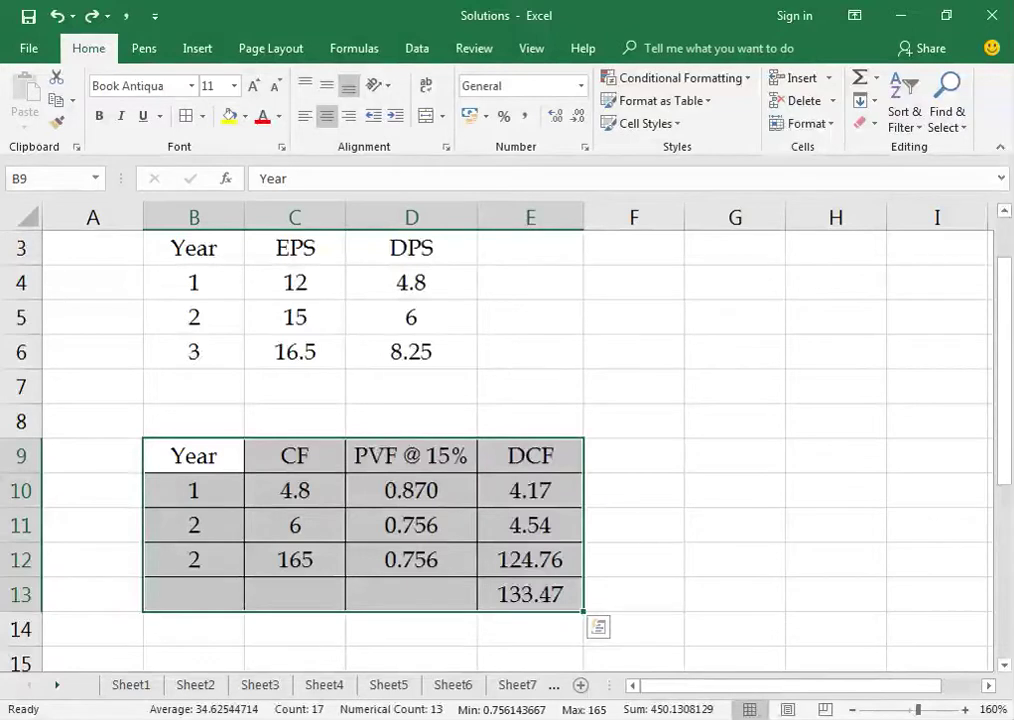
Merge and center B13:D13 and label the total "Expected market price (Po)".
left_click(193, 490)
left_click_drag(193, 594, 411, 594)
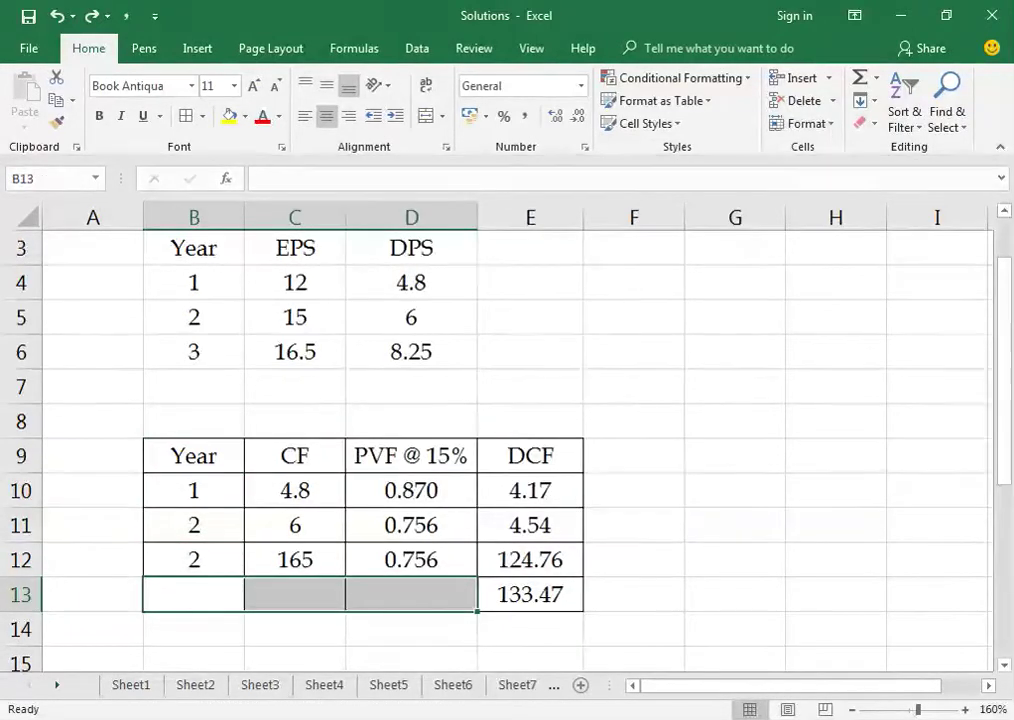
key("alt+h")
type("mc")
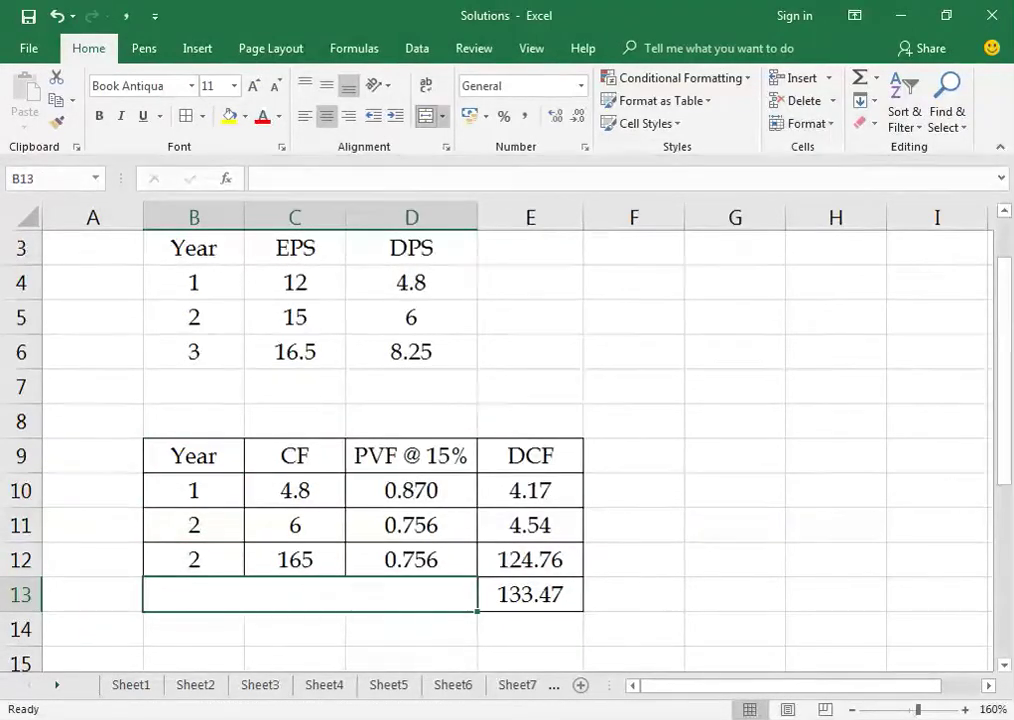
type("Expected marke")
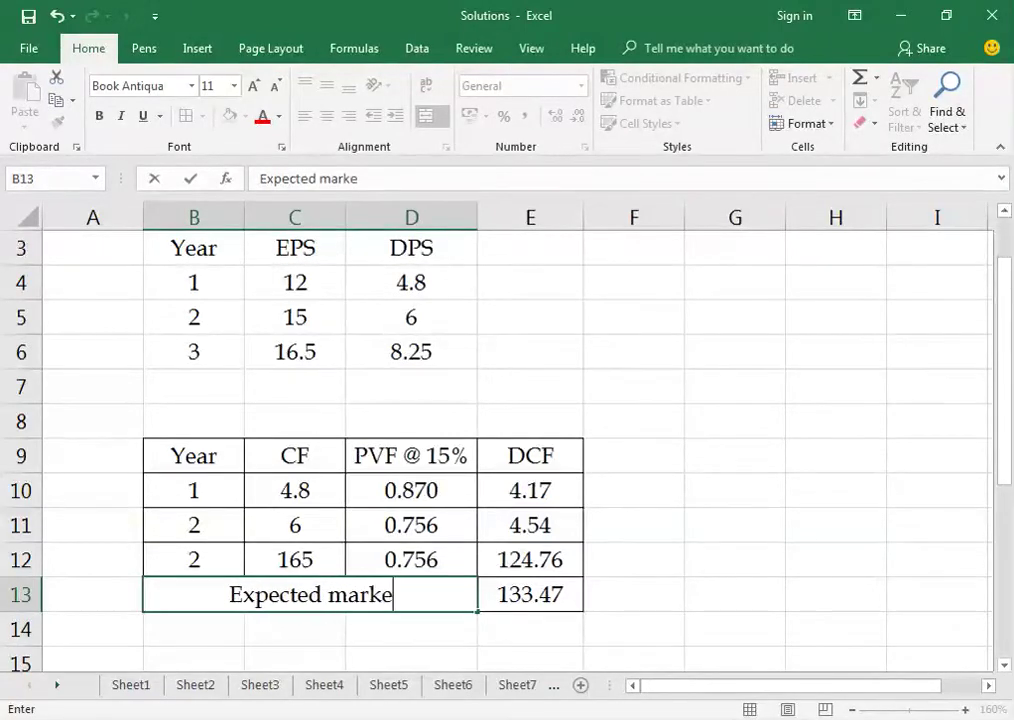
key("BackSpace")
type("et")
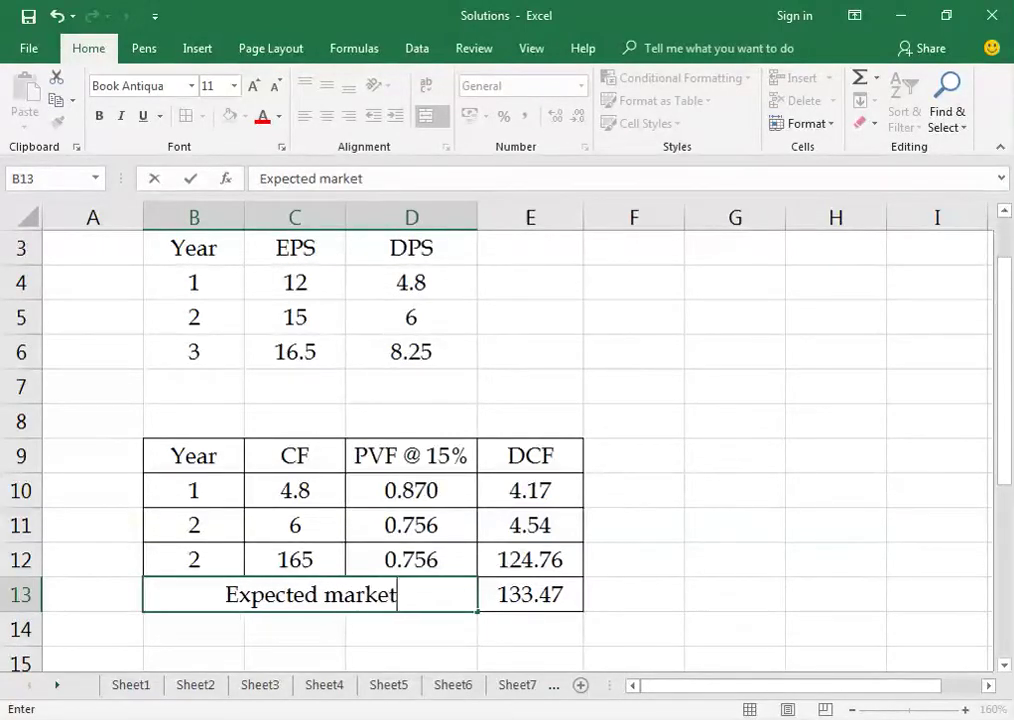
type(" price")
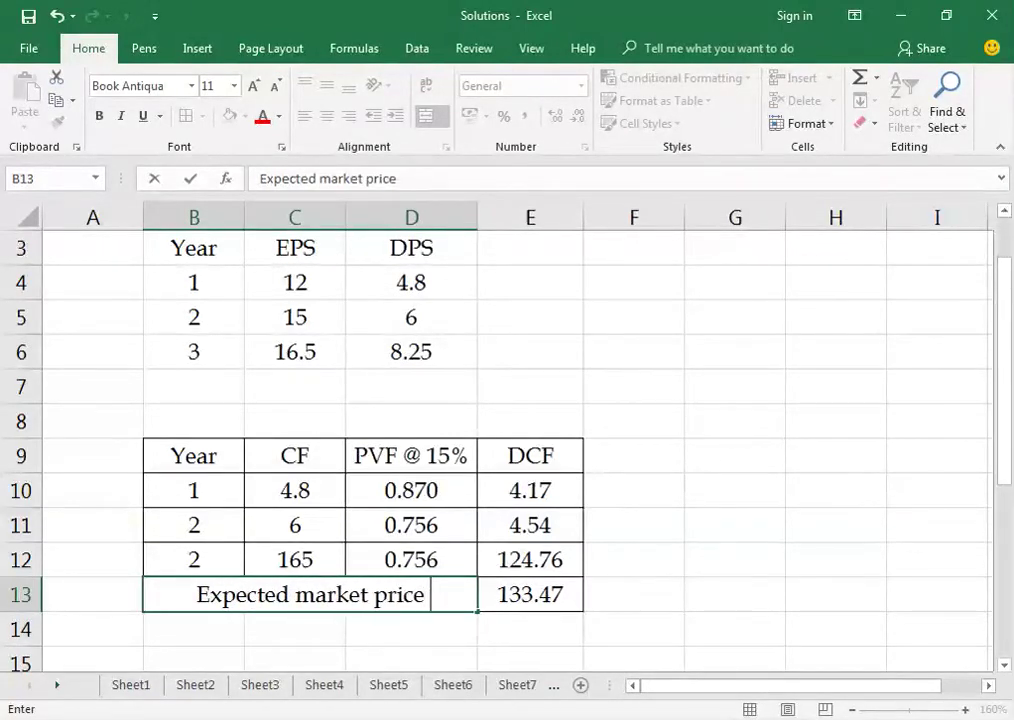
type(" (P")
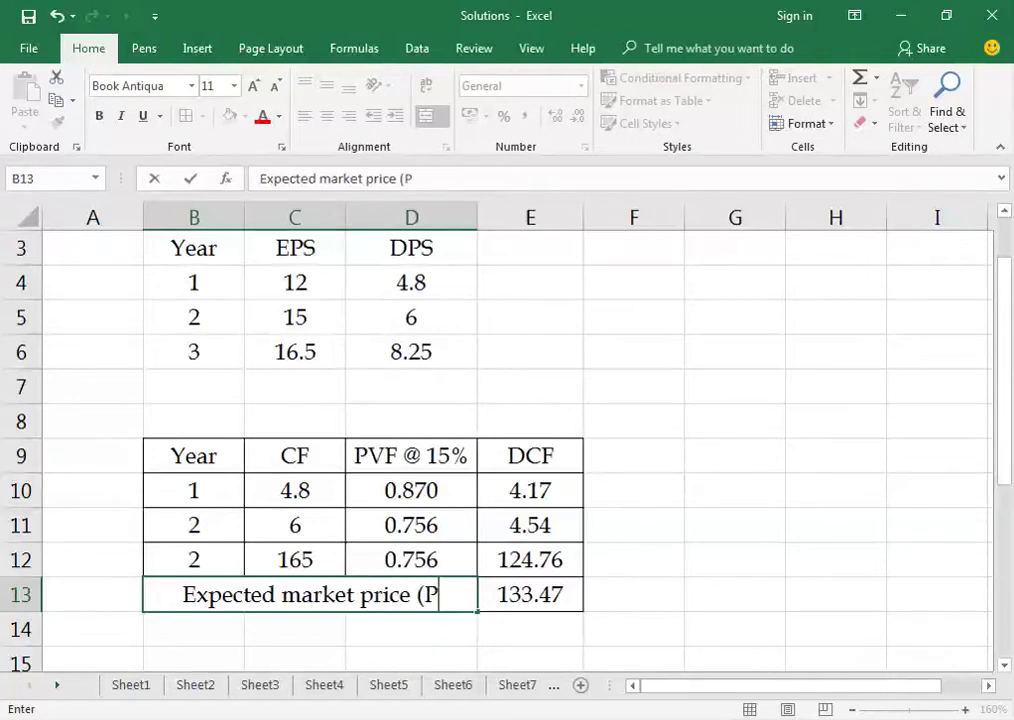
type("o)")
key("Return")
key("Return")
key("Return")
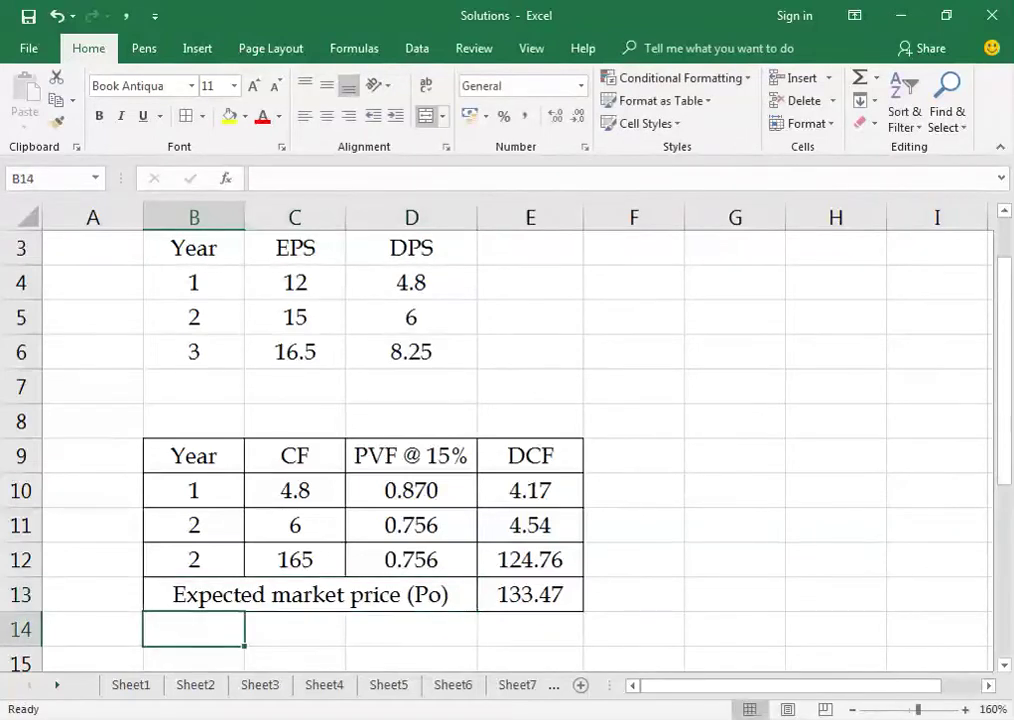
Correct the merged label in B13 to read "Expected market price (P0)".
key("Return")
key("Up")
key("Up")
key("Up")
key("Up")
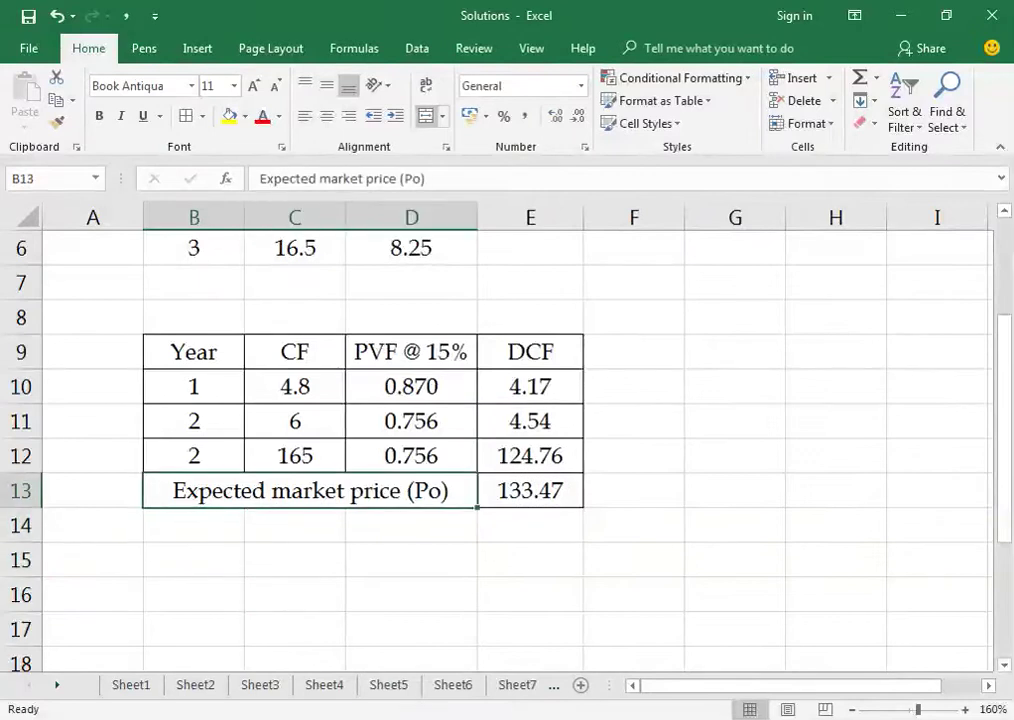
key("F2")
key("Left")
key("BackSpace")
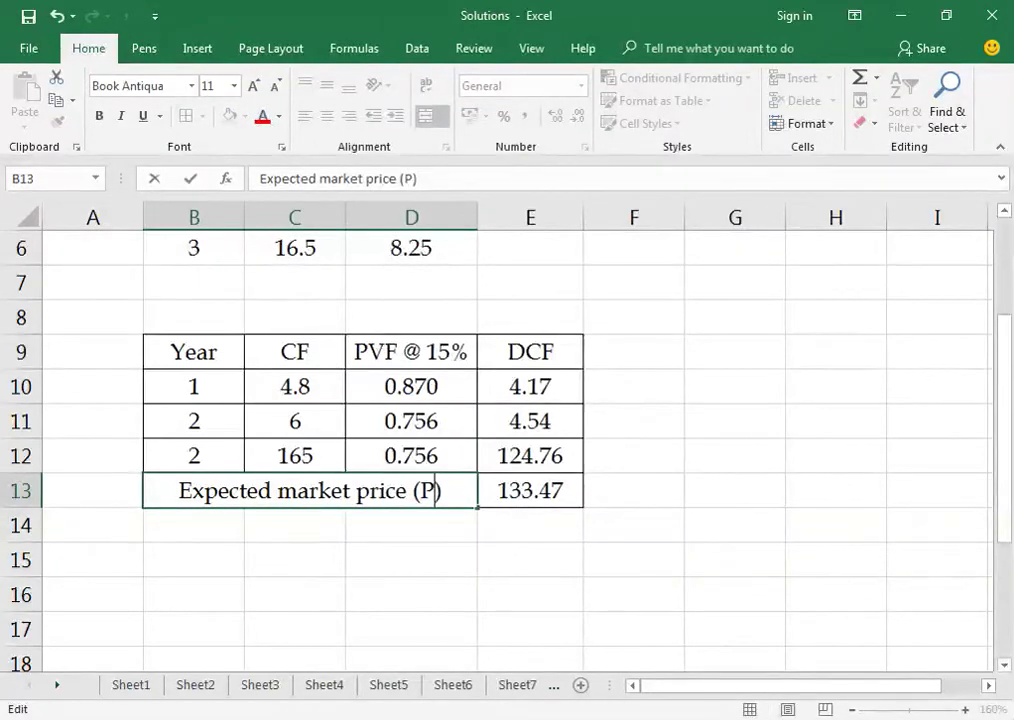
type("0")
key("Return")
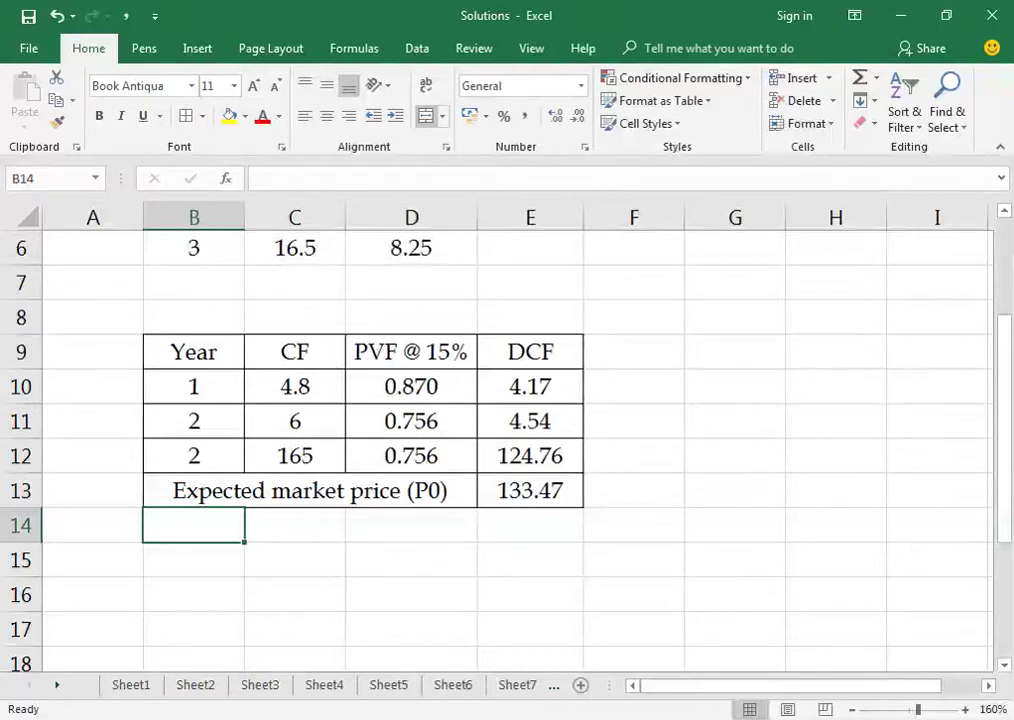
Switch to the workbook PDF in Adobe Reader to reread the step-up growth question's requirements, and return to Excel.
key("alt+Tab")
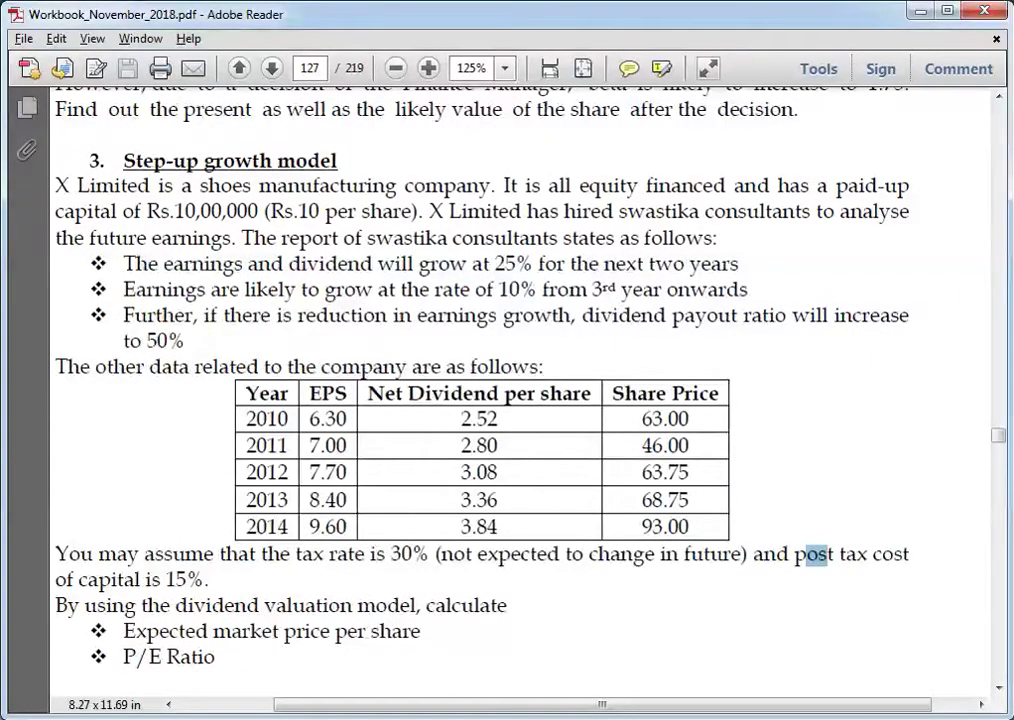
left_click(826, 553)
key("alt+Tab")
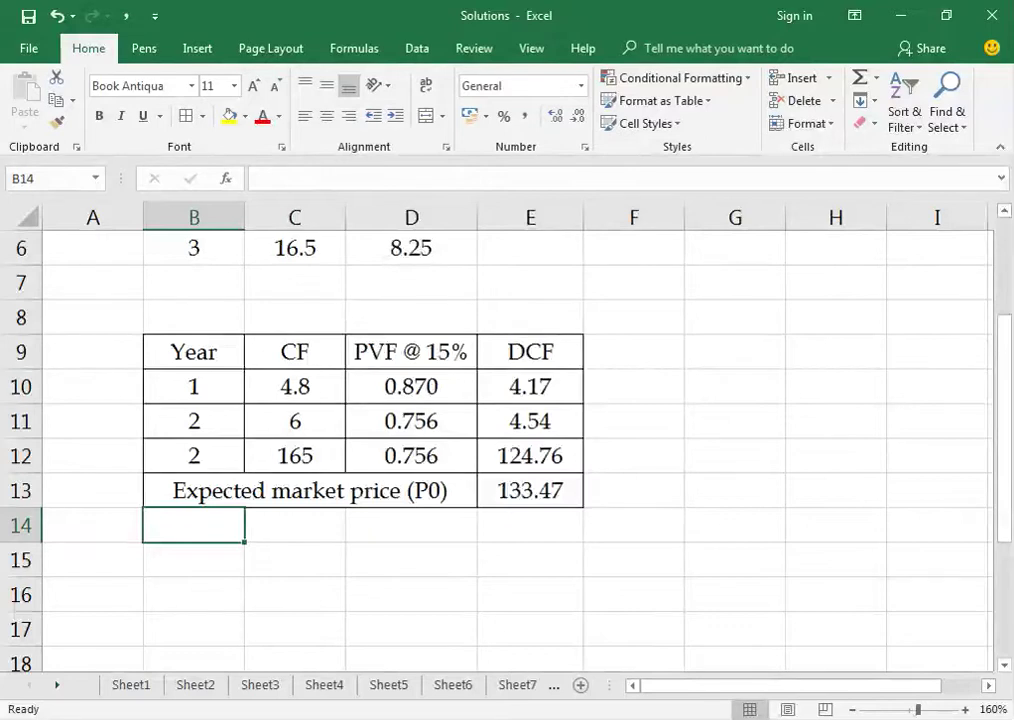
Merge and center B14:D14, label it "EPS", and enter 9.60 in E14.
key("alt+Tab")
left_click_drag(193, 525, 411, 525)
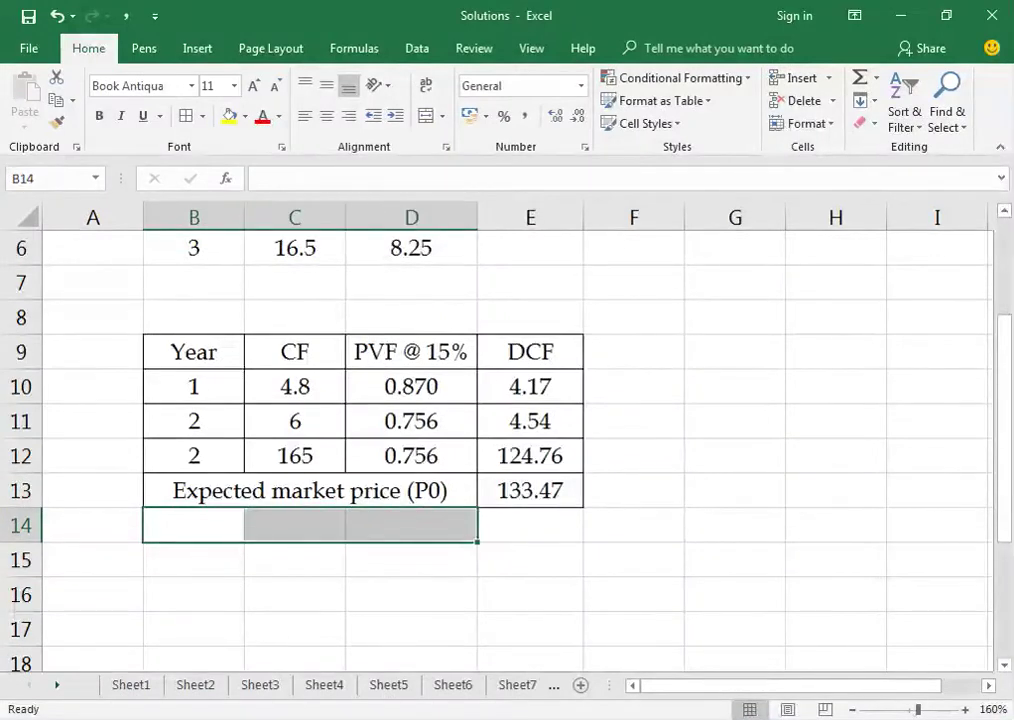
left_click(428, 116)
type("EPS")
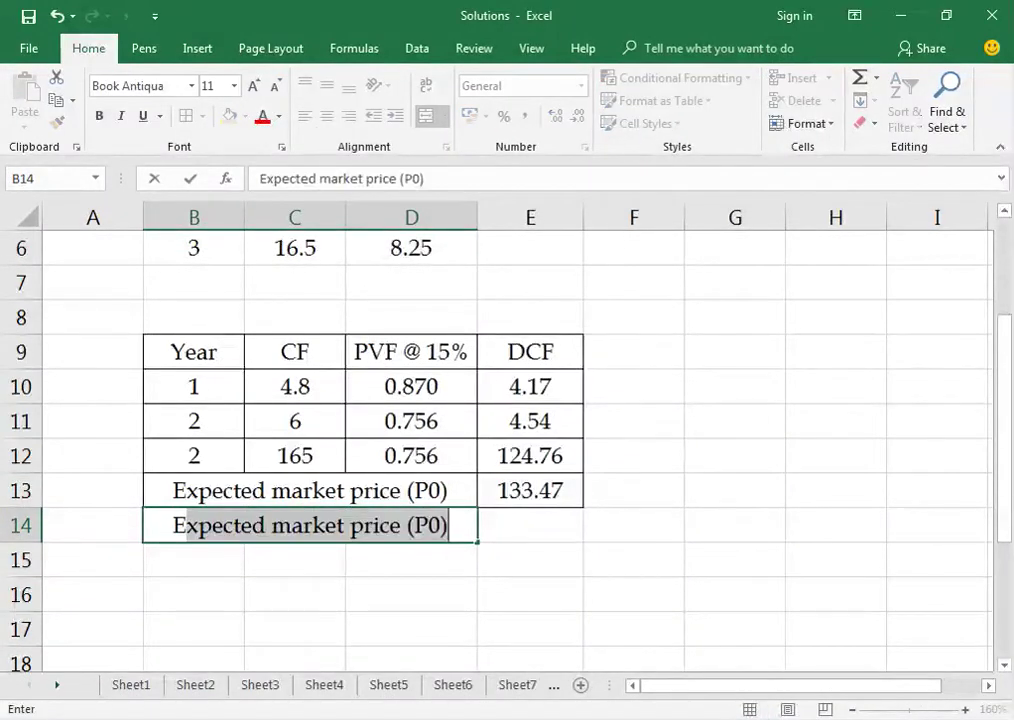
key("Return")
left_click(530, 525)
type("9.60")
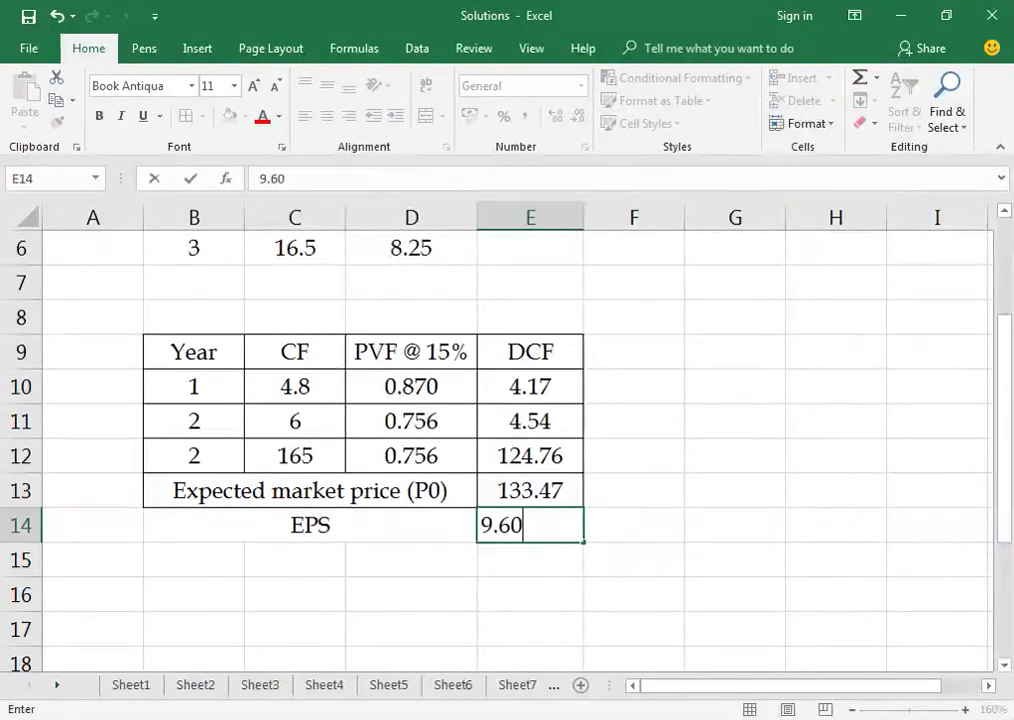
key("ctrl+Return")
Copy the merged layout of B14:D14 down to row 15 and label it "PE Multiple".
left_click_drag(300, 525, 410, 560)
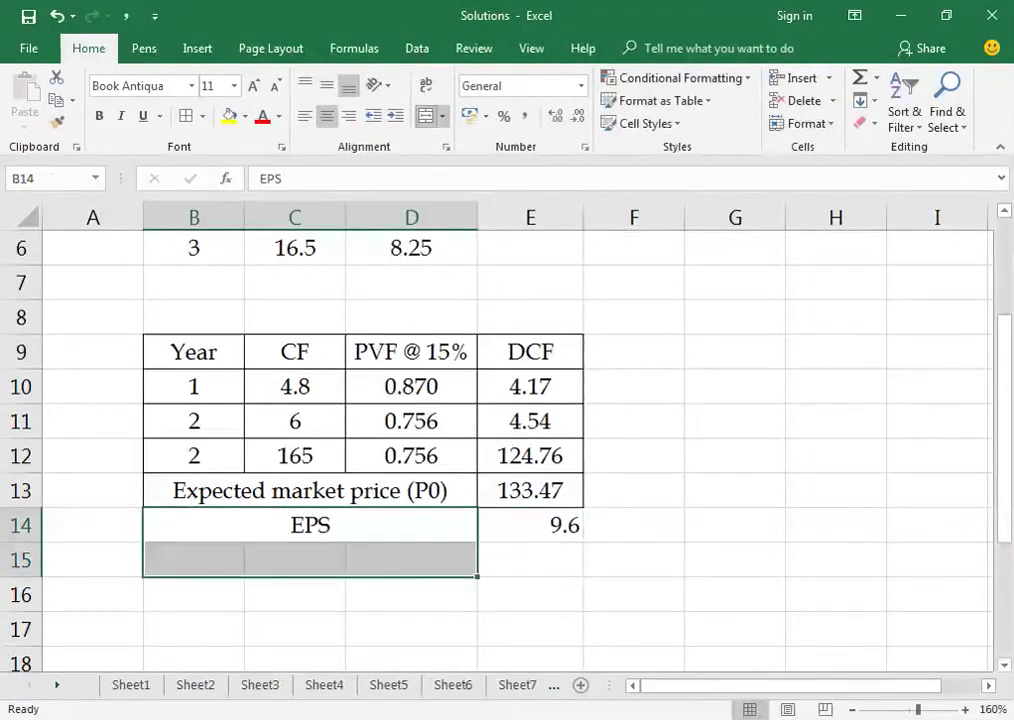
key("ctrl+d")
left_click(310, 560)
type("PE ")
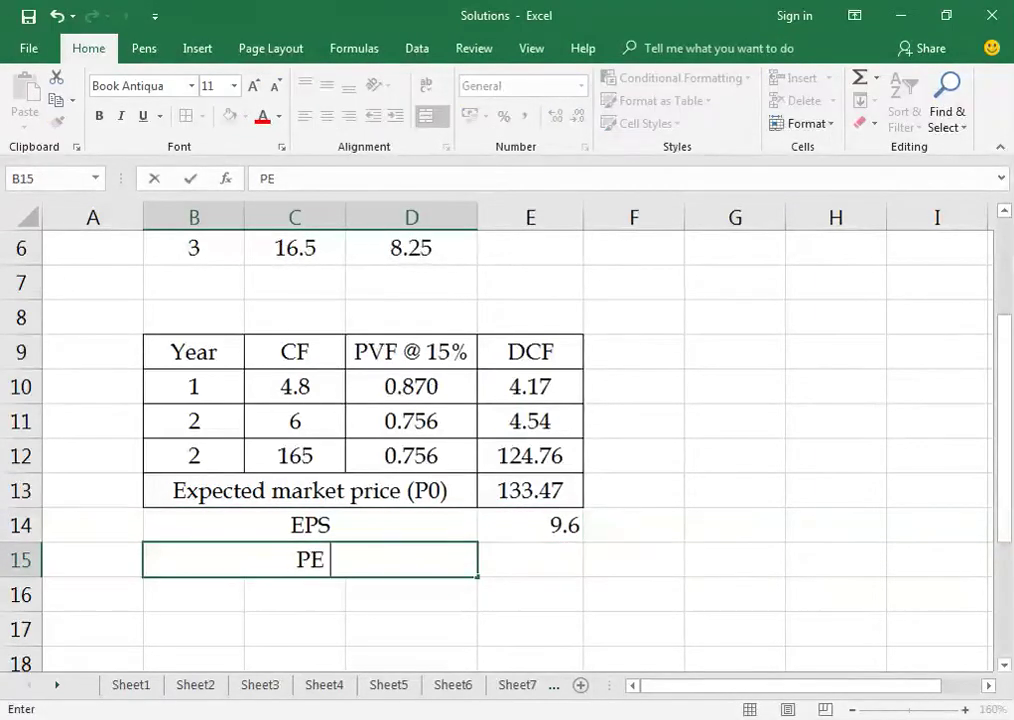
type("Multiple")
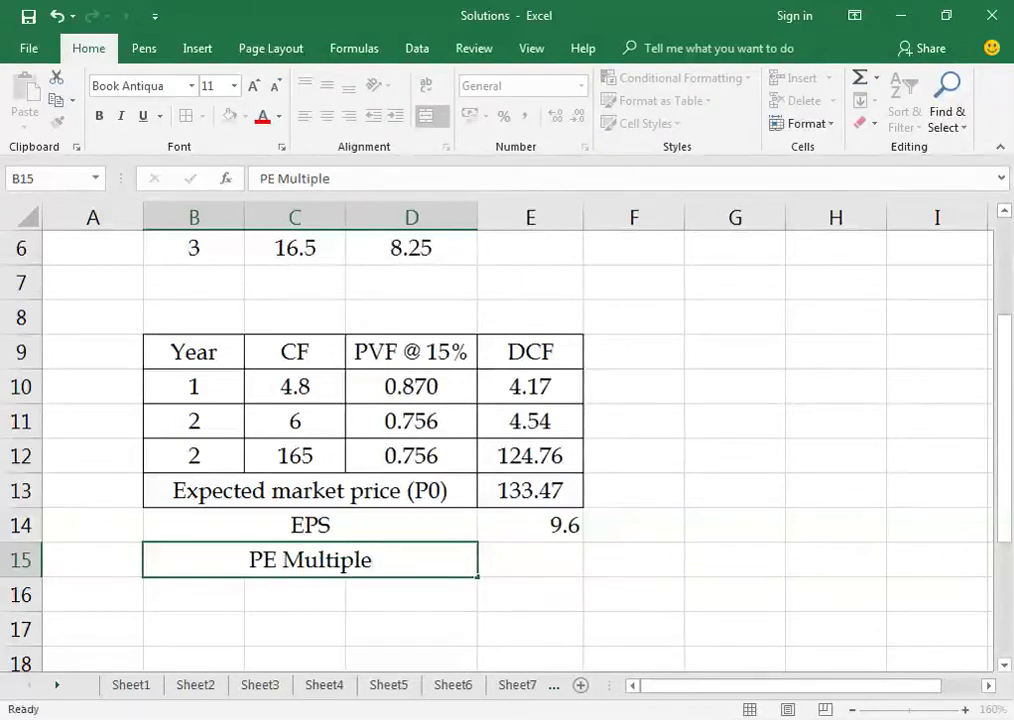
Calculate the PE multiple in E15 with =E13/E14 and show it with two decimals.
key("Tab")
type("=")
key("Up")
key("Up")
type("/")
key("Up")
key("Return")
left_click(530, 560)
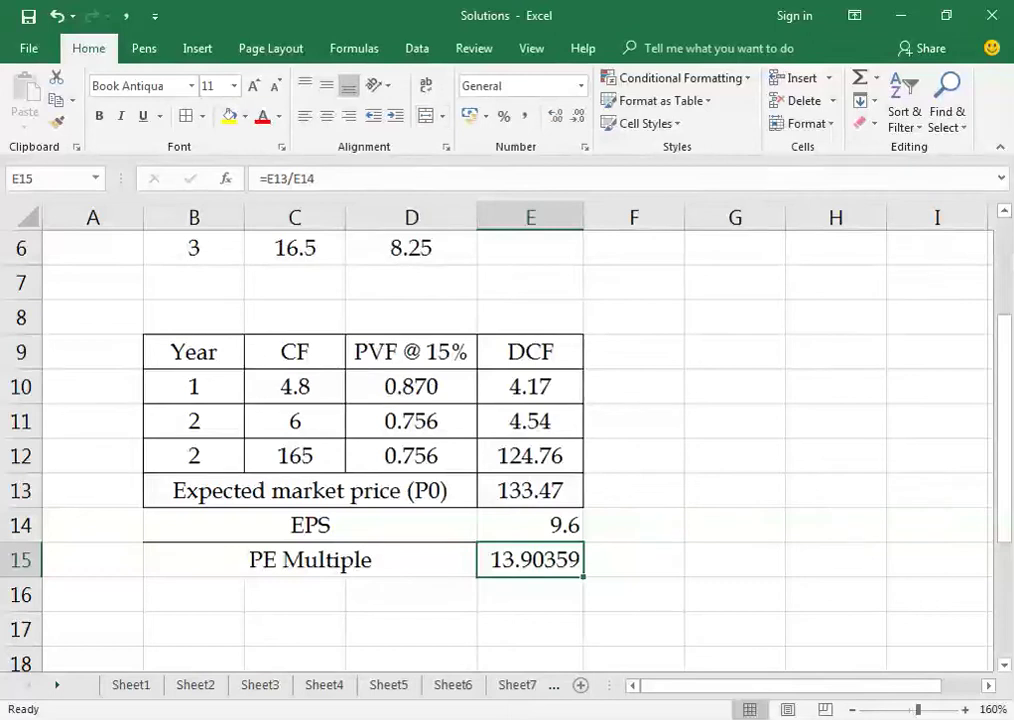
left_click(577, 116)
left_click(577, 116)
left_click(577, 116)
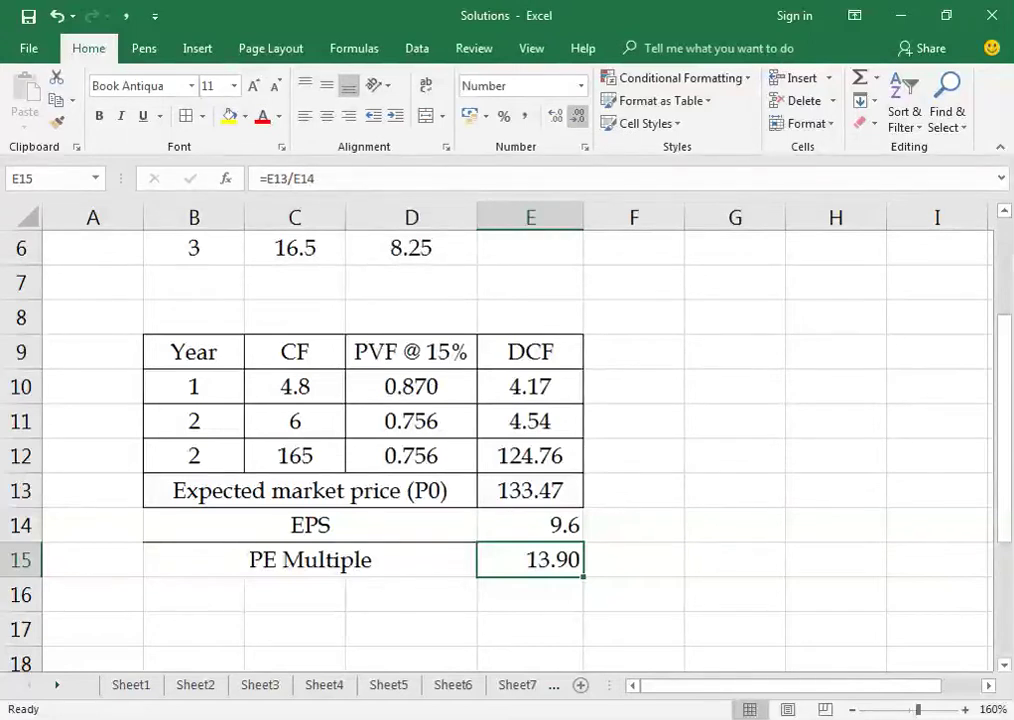
Switch to the workbook PDF in Adobe Reader and point out the 2014 share price in the data table.
key("alt+Tab")
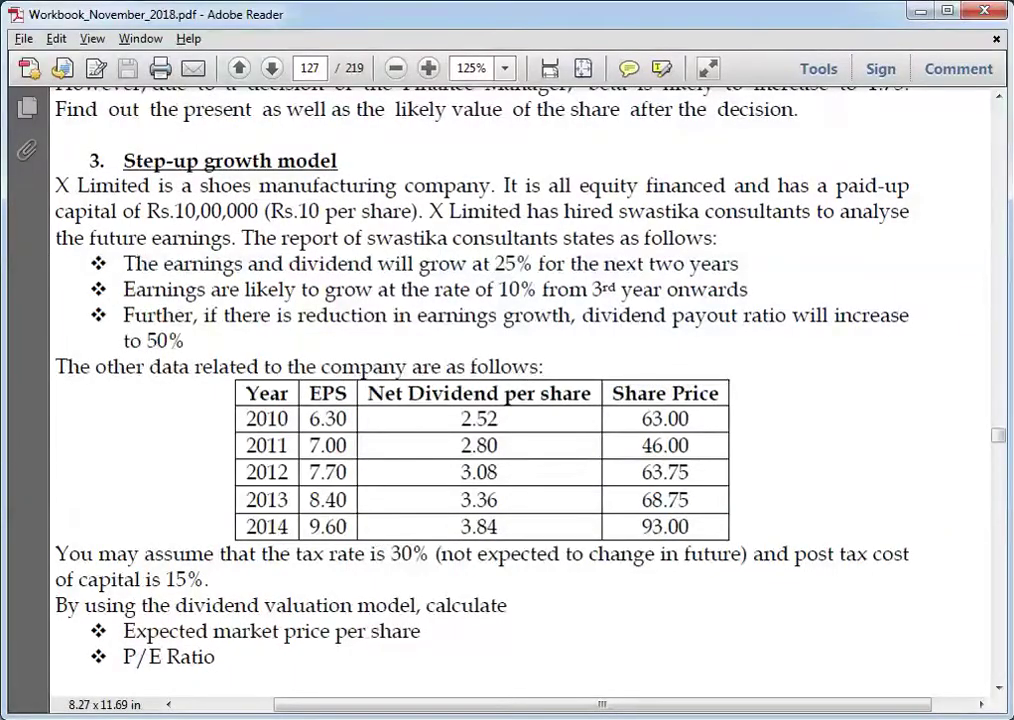
left_click_drag(688, 526, 640, 500)
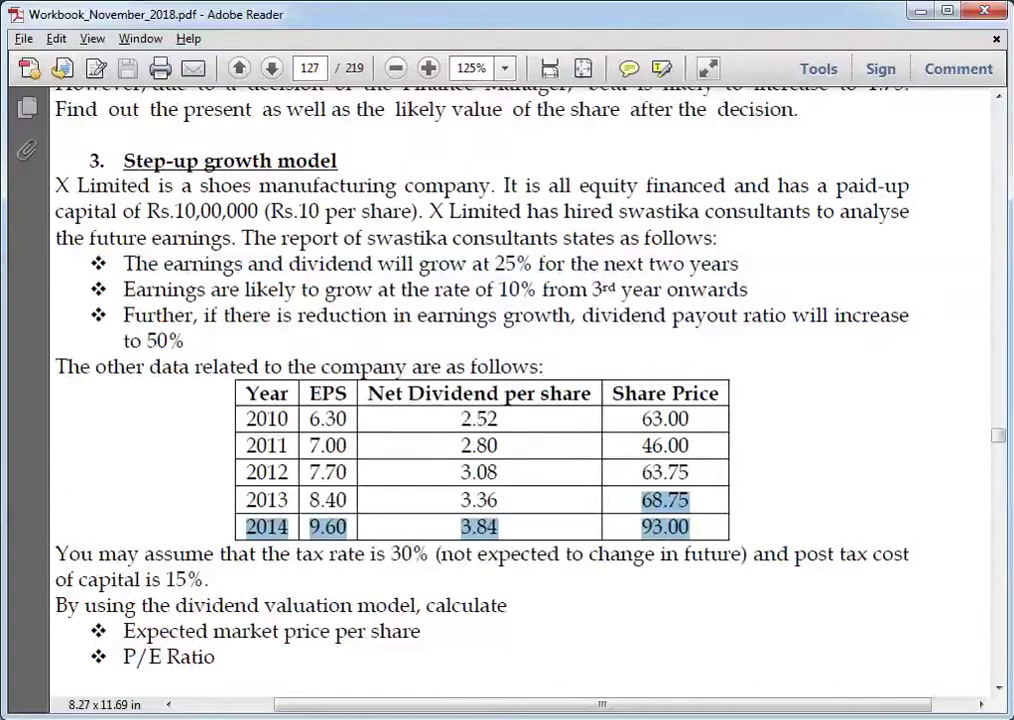
left_click(689, 526)
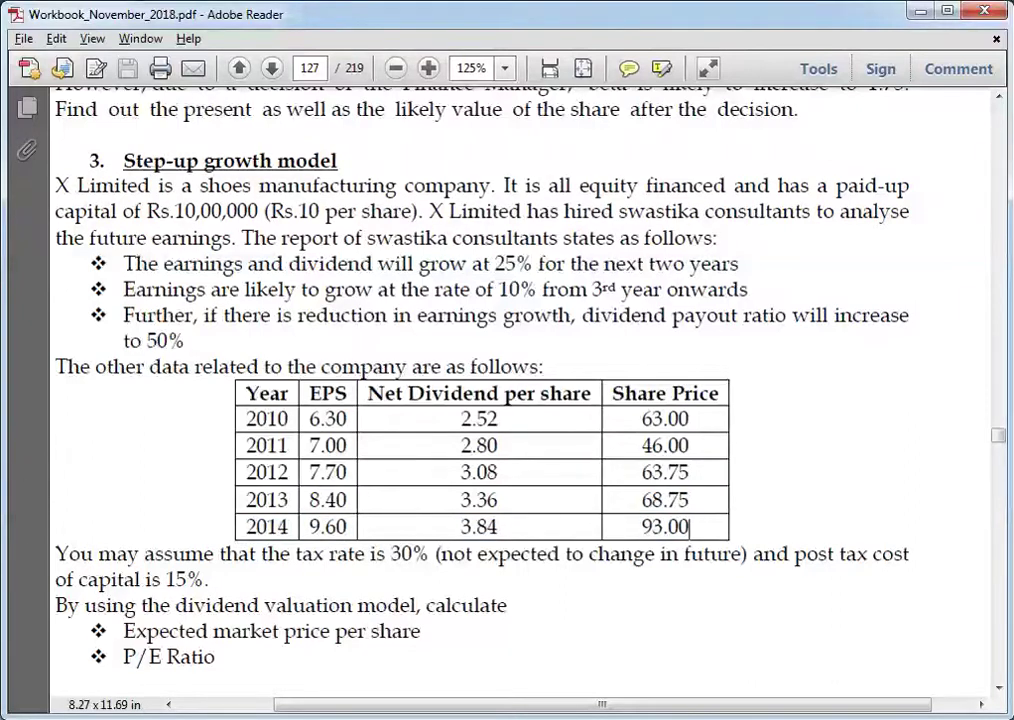
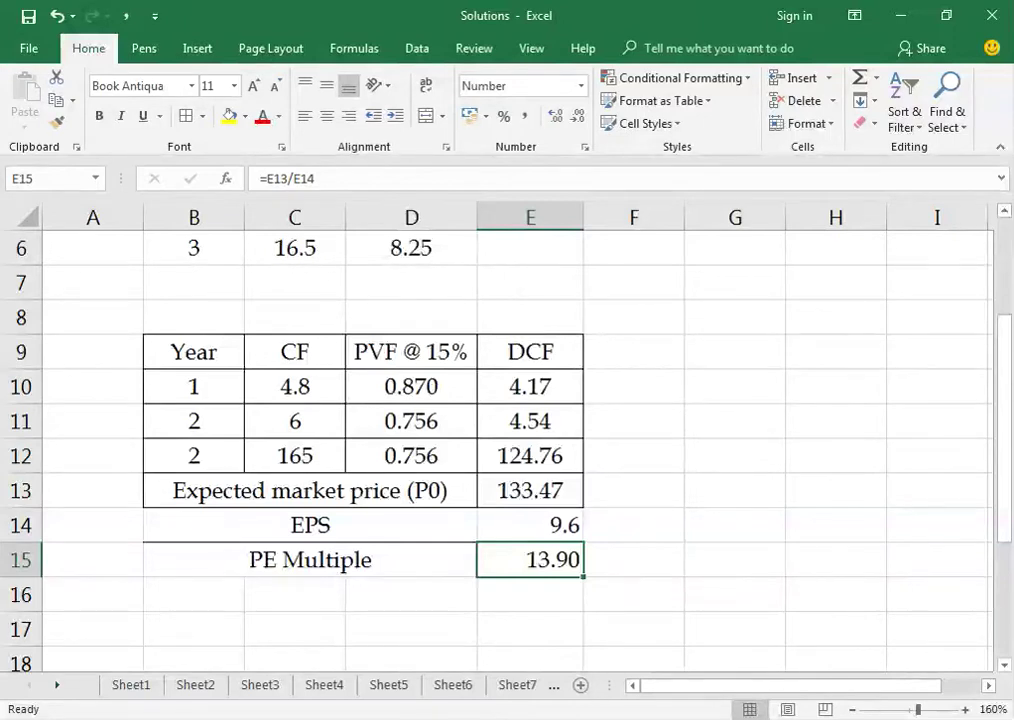
Center the EPS and PE multiple values in E14:E15.
left_click_drag(530, 525, 530, 560)
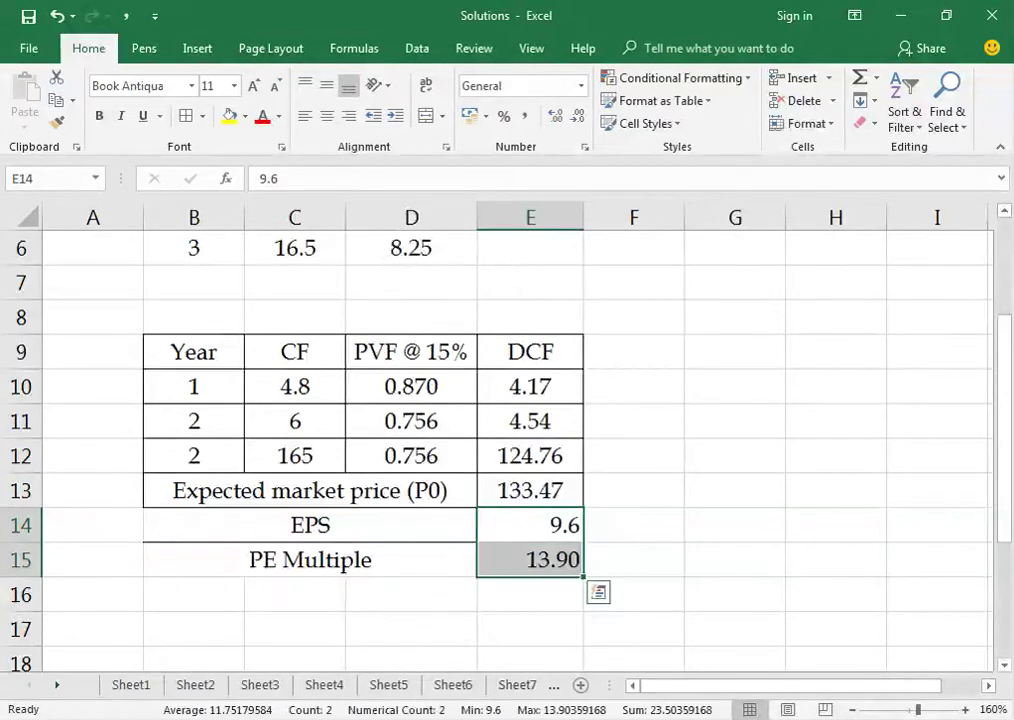
key("alt+h")
key("a")
key("c")
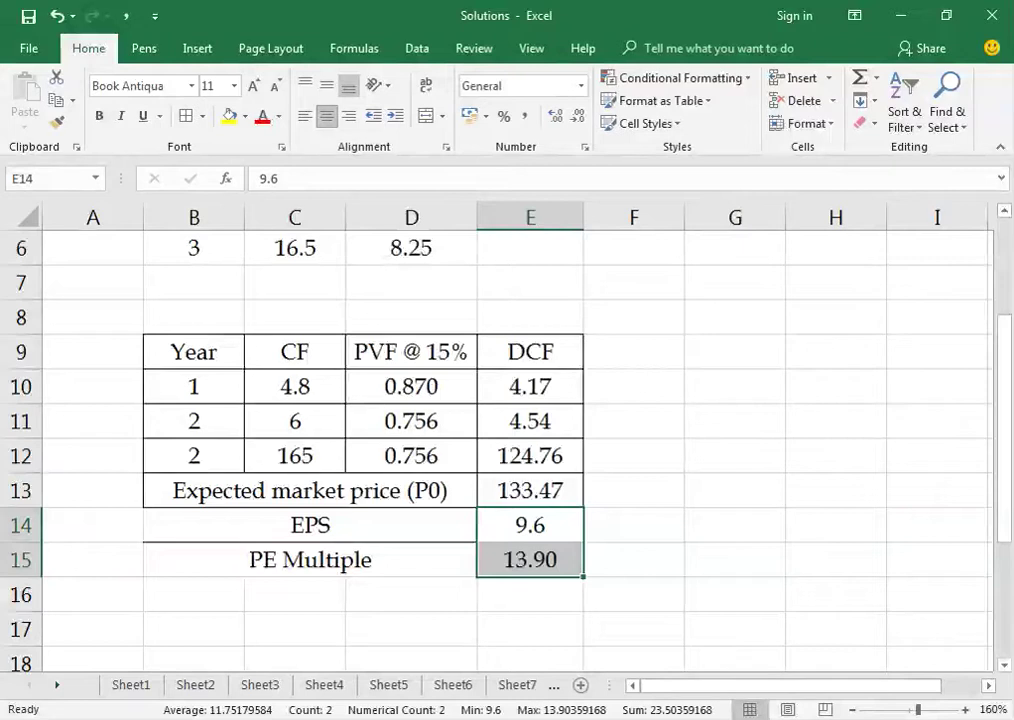
Enter a trial EPS of 12 in F14 and link F15 to the PE multiple in E15.
left_click(530, 490)
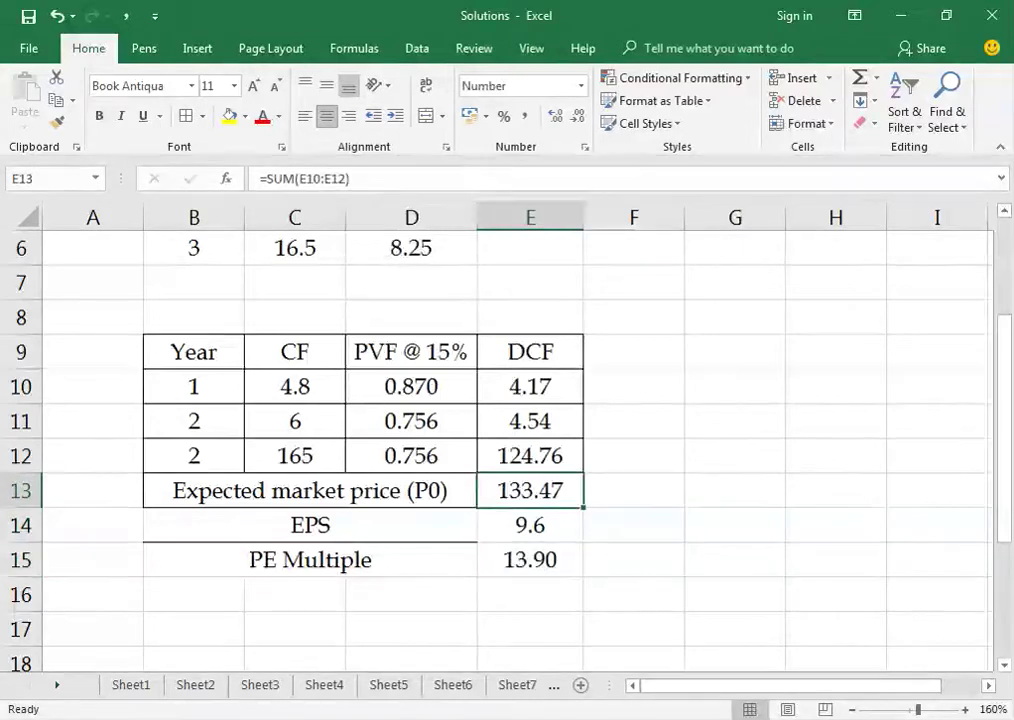
left_click(634, 490)
left_click(634, 525)
type("12")
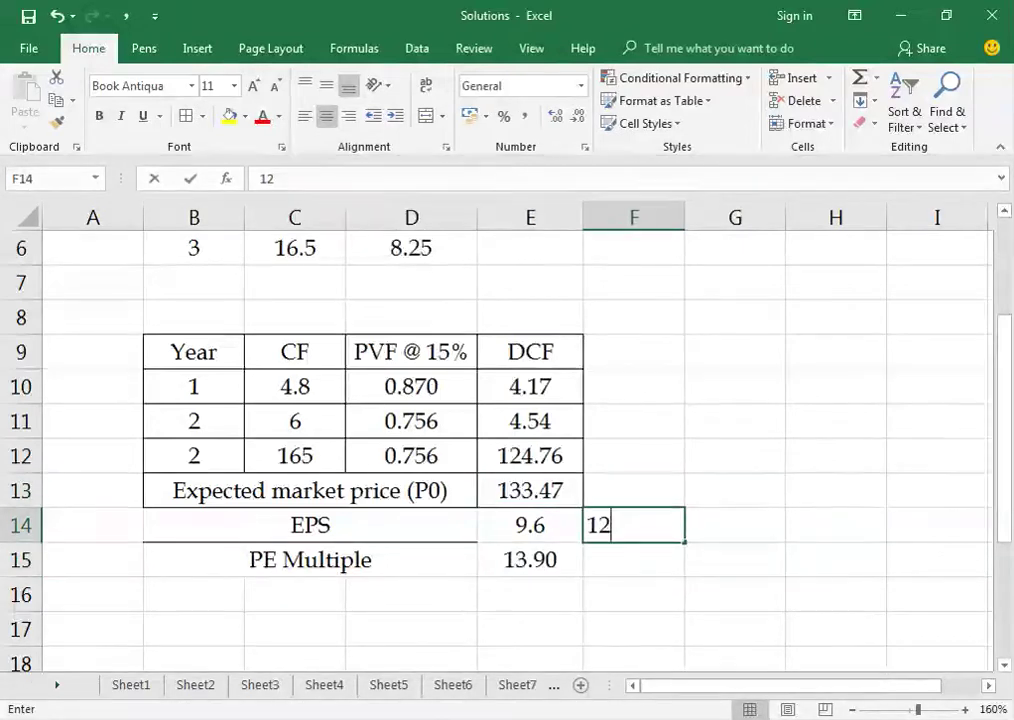
key("Return")
type("=")
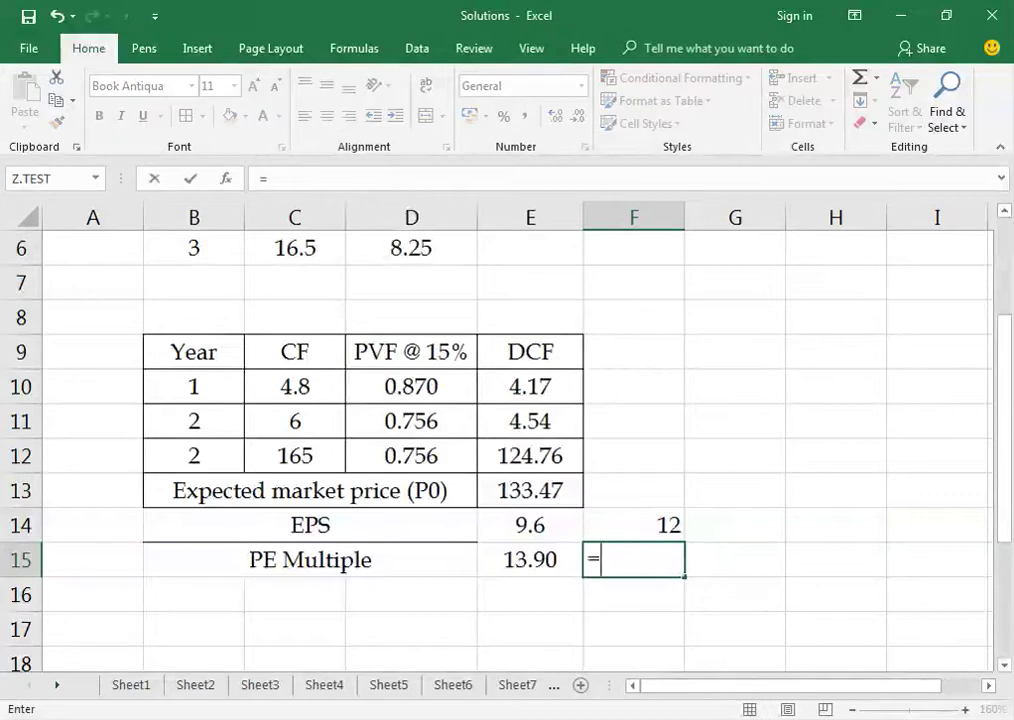
left_click(530, 559)
key("Return")
key("Up")
key("Up")
key("Up")
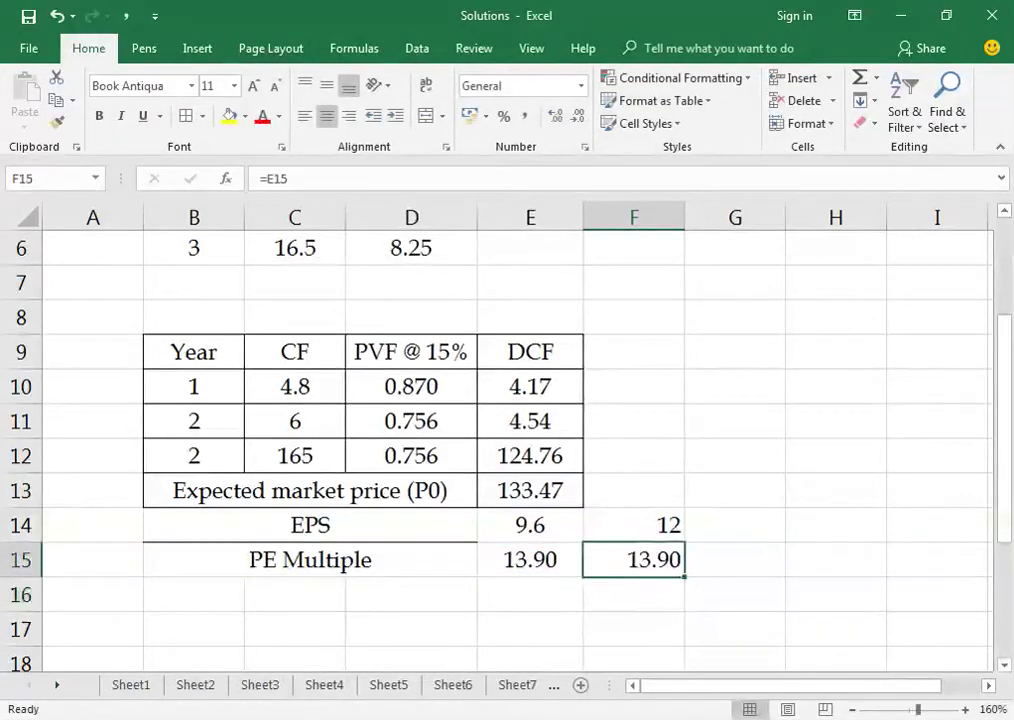
Calculate a trial market price in F13 by multiplying the EPS in F14 by the multiple in F15.
type("=")
key("Down")
type("*")
key("Down")
key("Down")
key("Return")
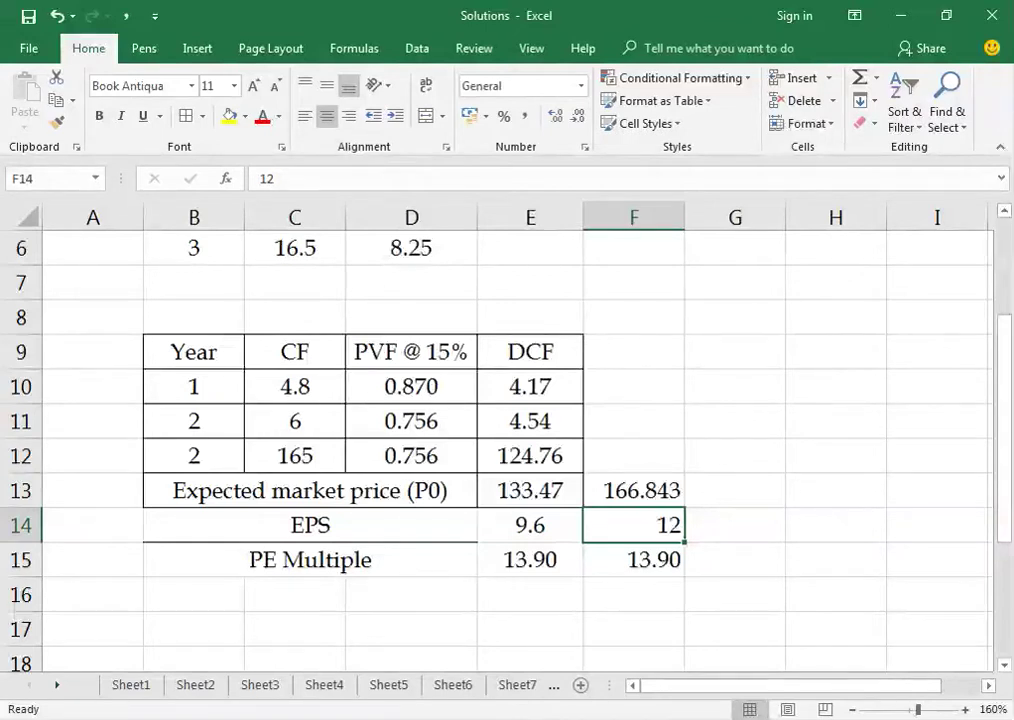
Link F13 to the expected market price in E13 and recalculate the multiple in F15 as =F13/F14.
key("Up")
type("=")
key("Left")
key("Return")
key("Down")
type("=F13/F14")
key("ctrl+Return")
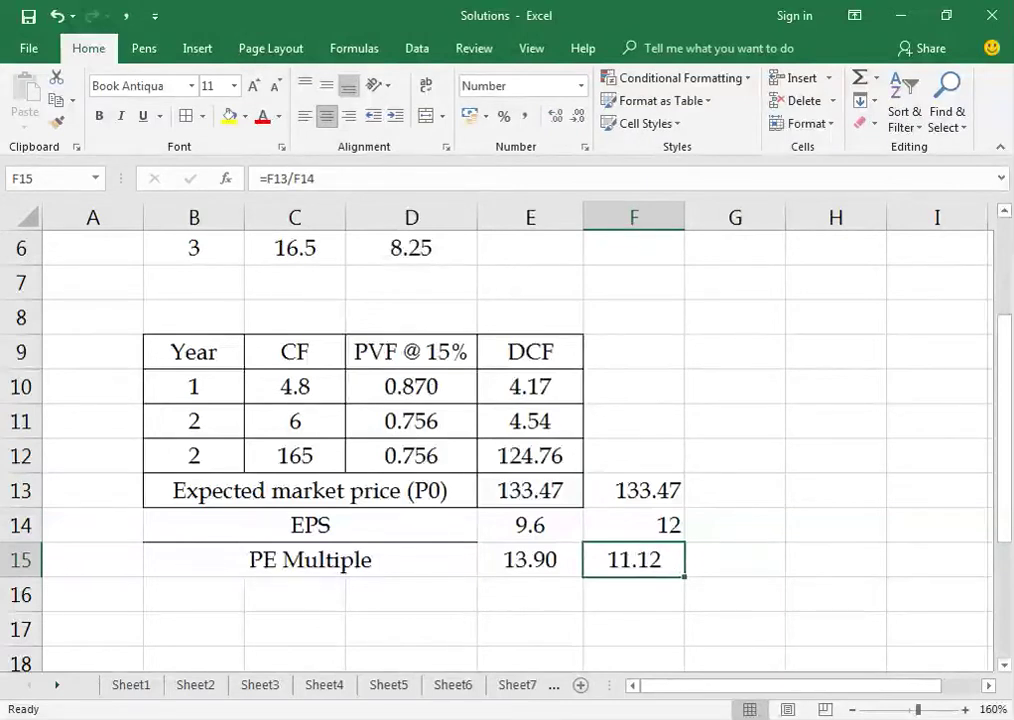
Clear the trial calculation in F13:F15.
left_click_drag(634, 559, 634, 490)
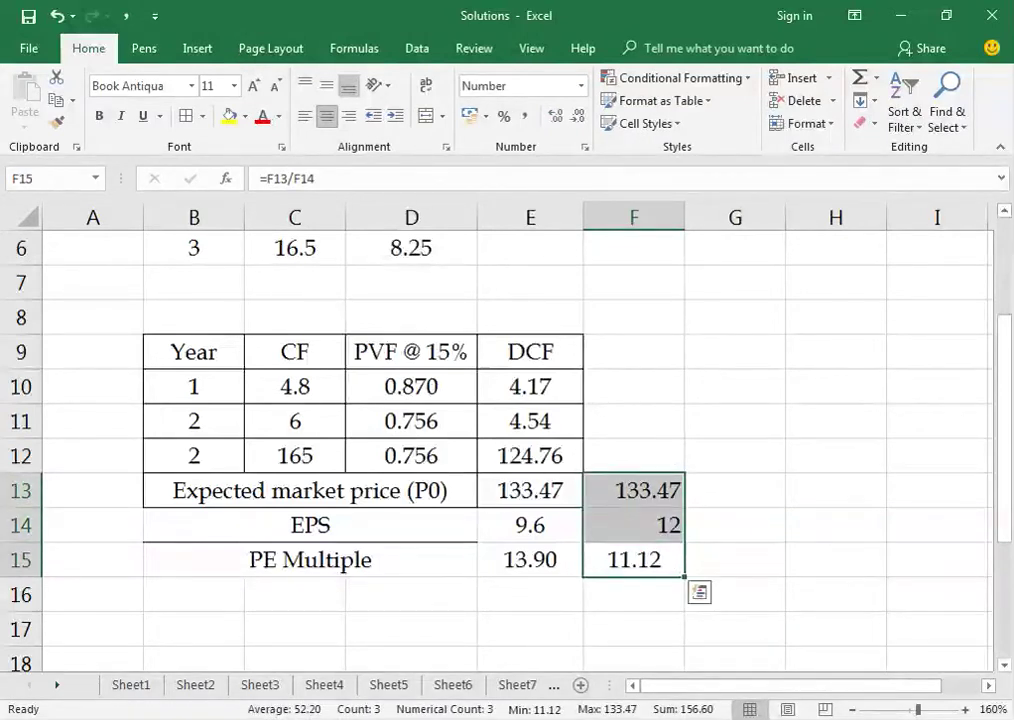
key("Delete")
key("Return")
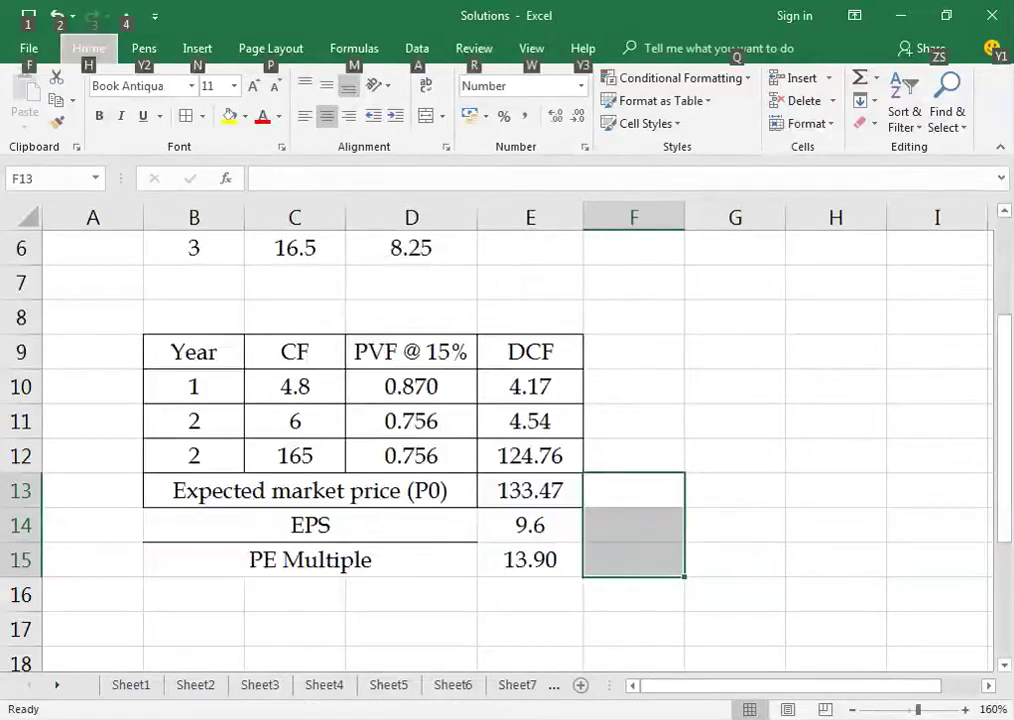
Reread the step-up growth question in the workbook PDF in Adobe Reader, and return to Excel.
key("alt+Tab")
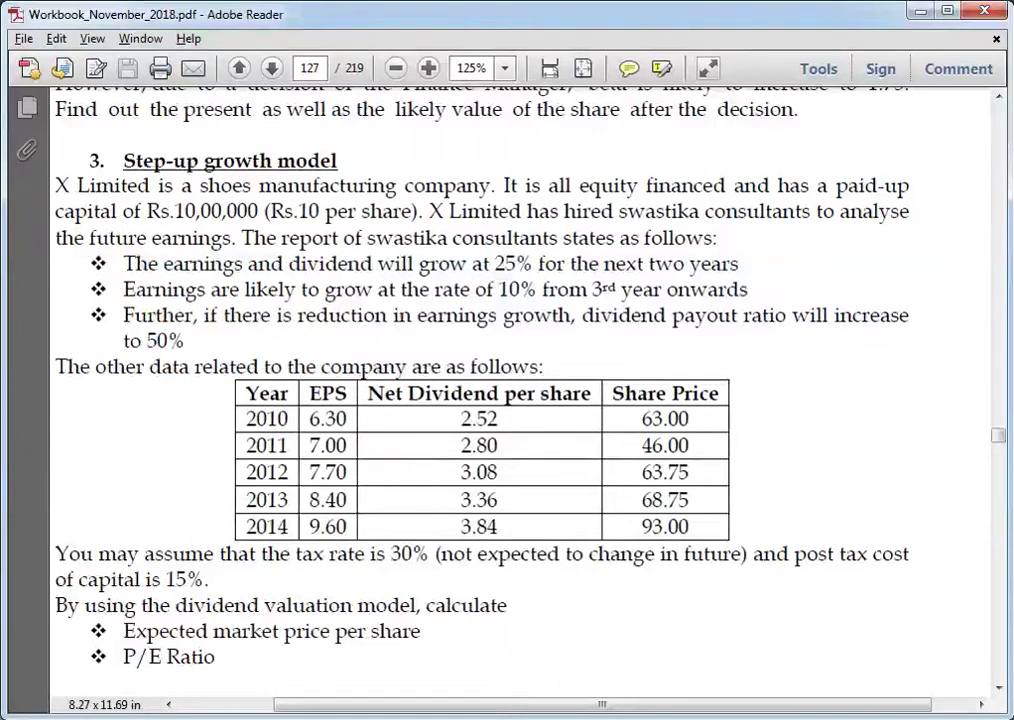
key("alt+Tab")
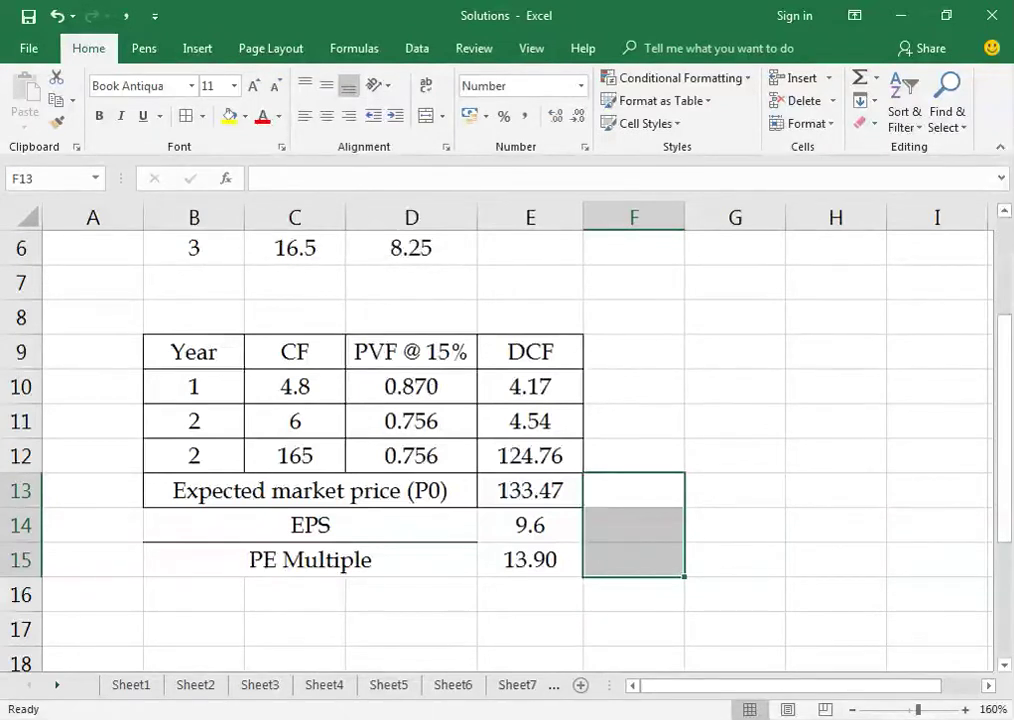
left_click(835, 628)
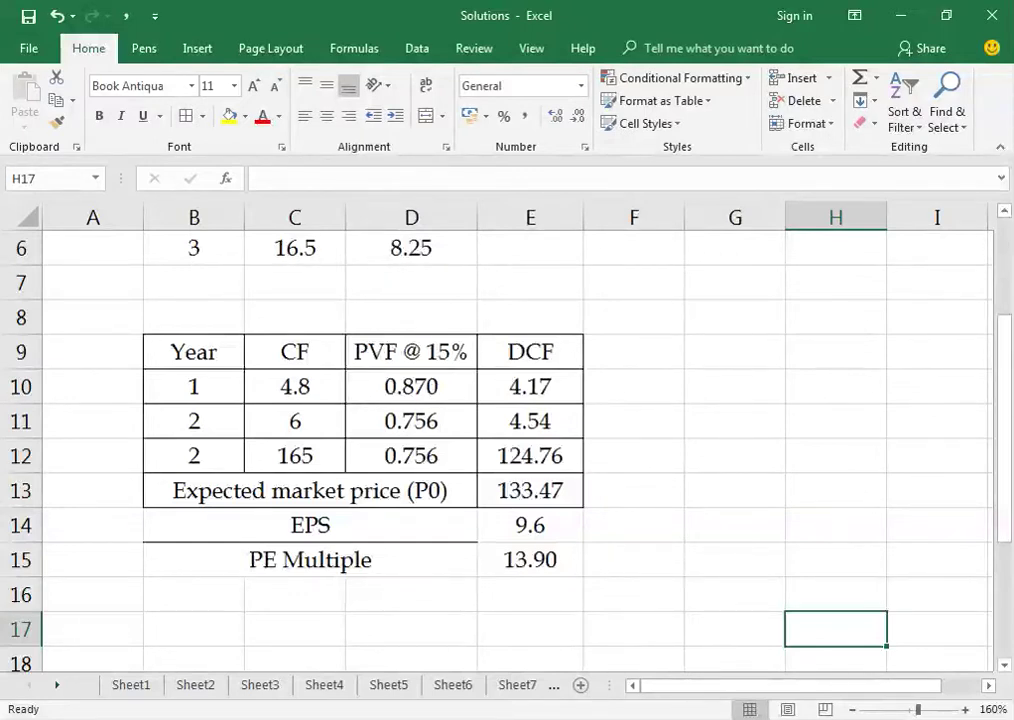
Delete the entire row 10, which holds year 1 of the DCF table.
left_click(634, 629)
left_click(411, 594)
left_click(310, 525)
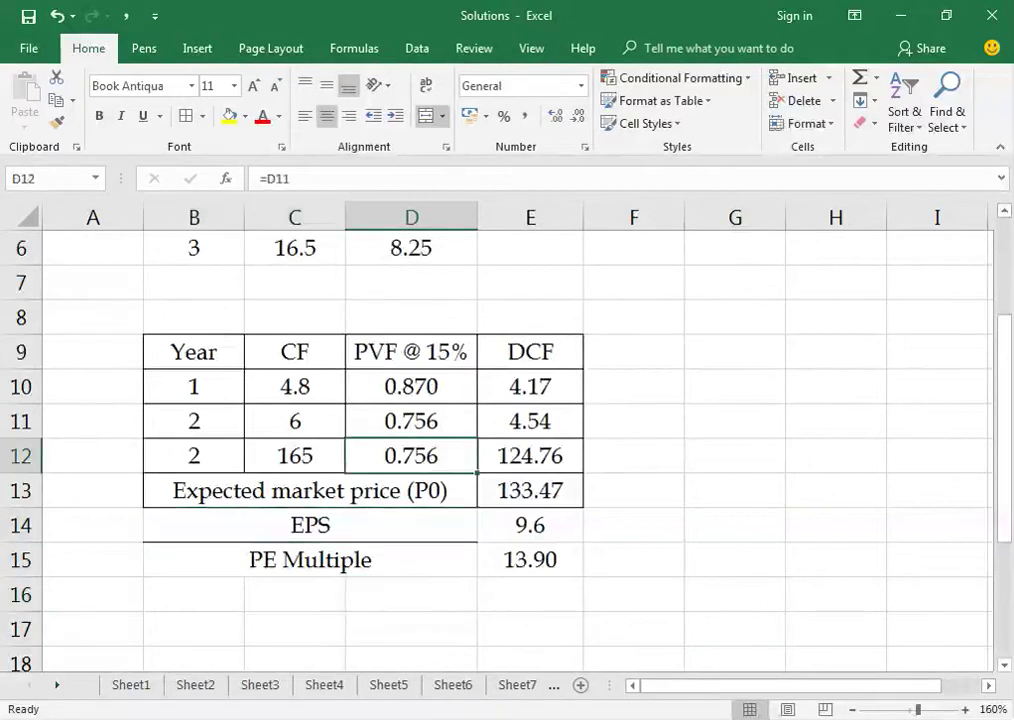
left_click(193, 352)
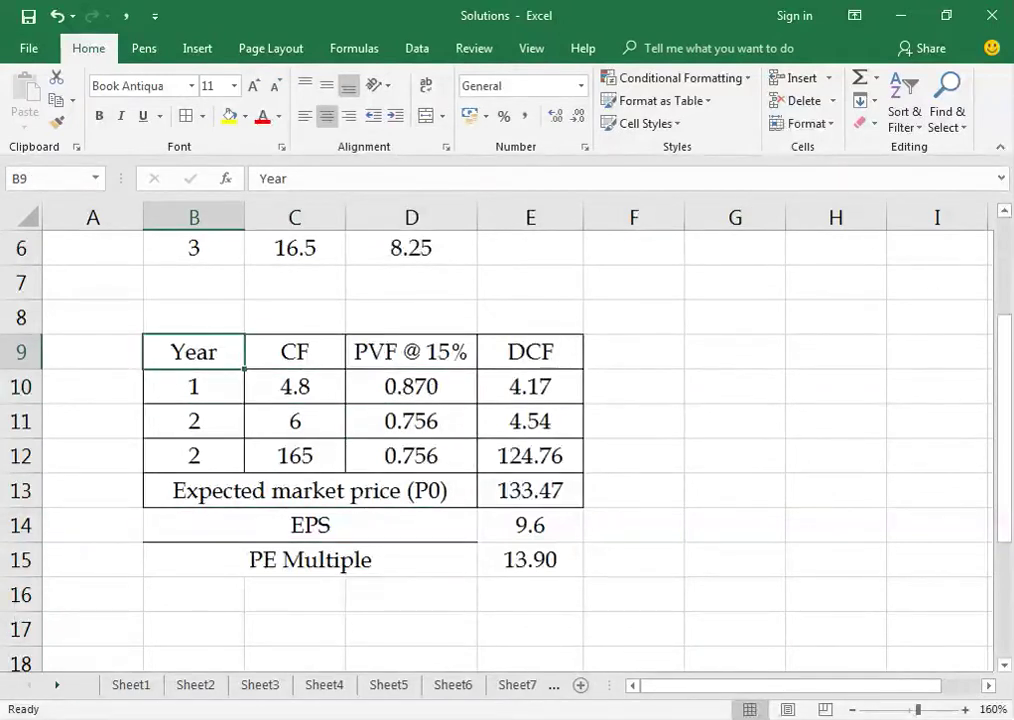
left_click(193, 386)
left_click(193, 352)
left_click(193, 386)
key("alt+e")
key("d")
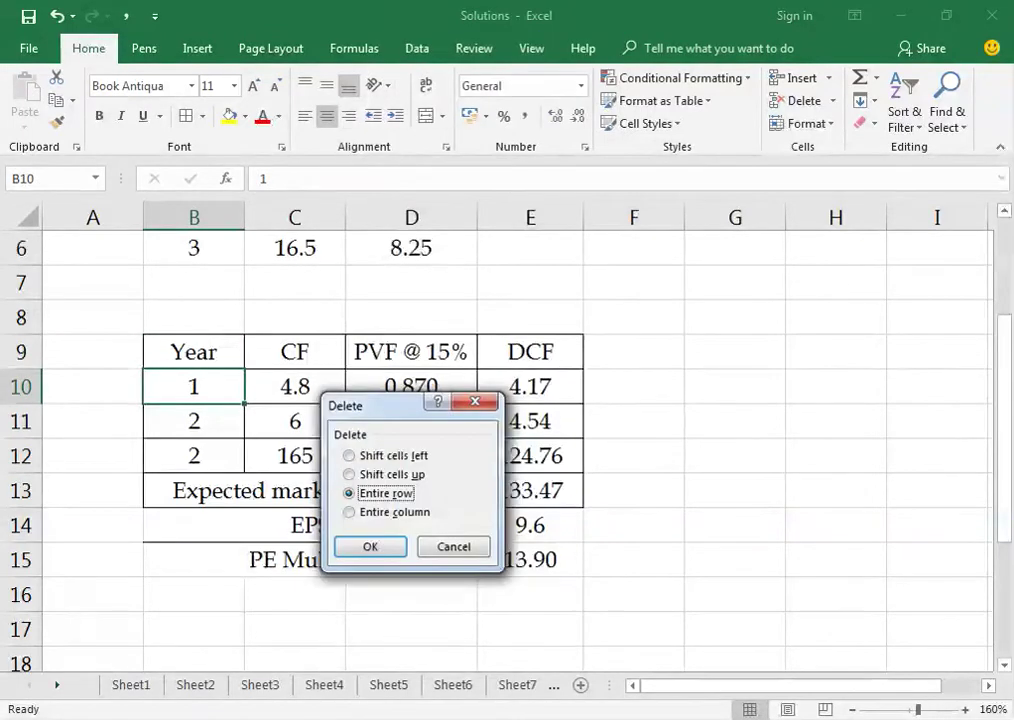
key("Return")
Change the year to 1 for both remaining cash flows in B10 and B11.
type("1")
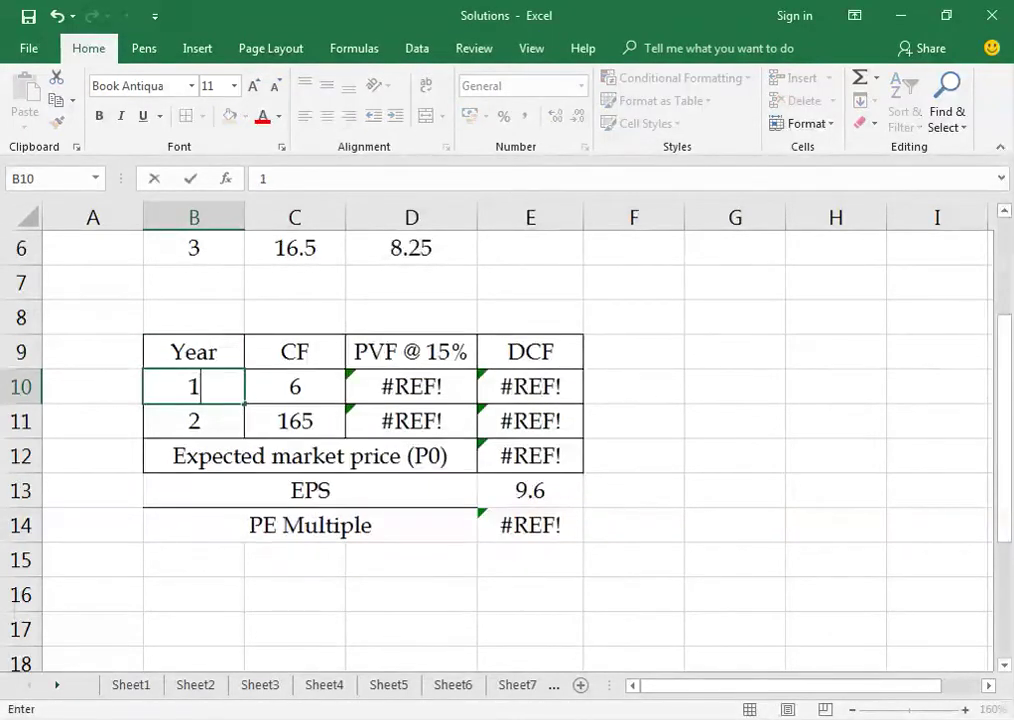
key("Return")
type("1")
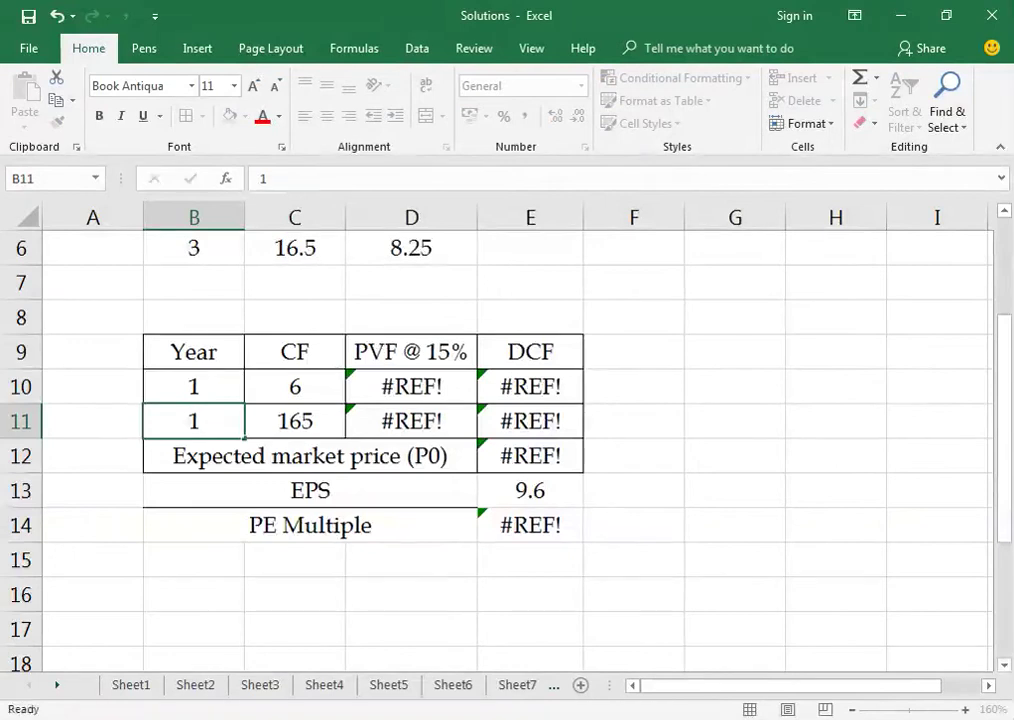
key("Return")
left_click(193, 421)
Re-enter the PVF formula in D10 as =1/1.15.
left_click(295, 421)
left_click(411, 386)
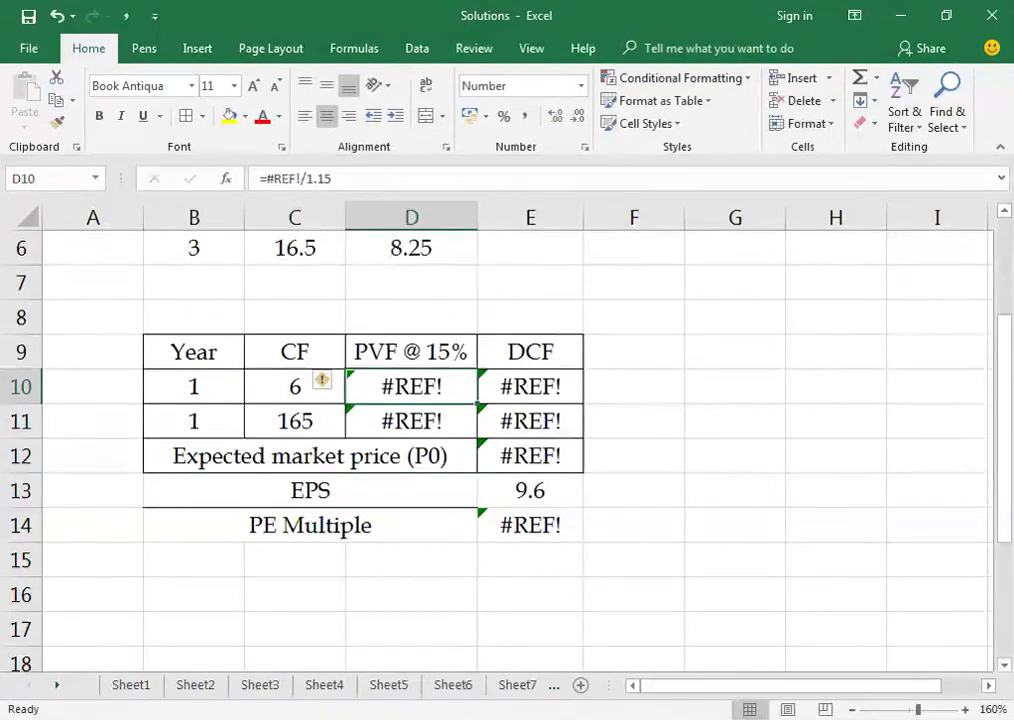
type("=1/1.")
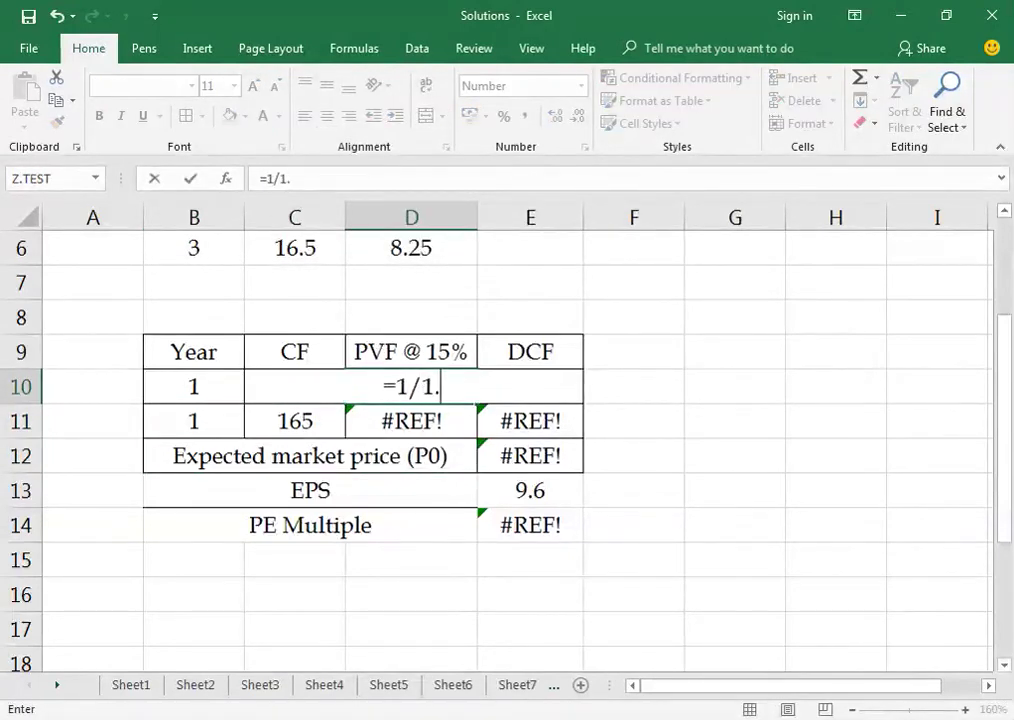
type("15")
key("Return")
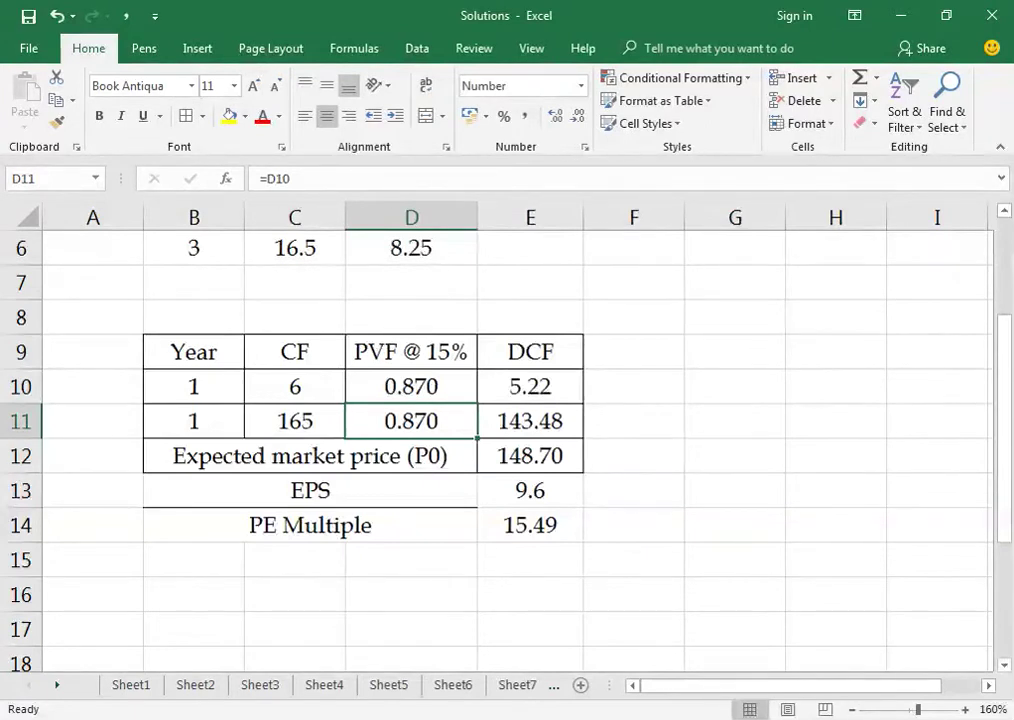
Undo the PVF formula, both year changes and the row deletion in the DCF table.
key("ctrl+z")
key("ctrl+z")
key("ctrl+z")
key("ctrl+z")
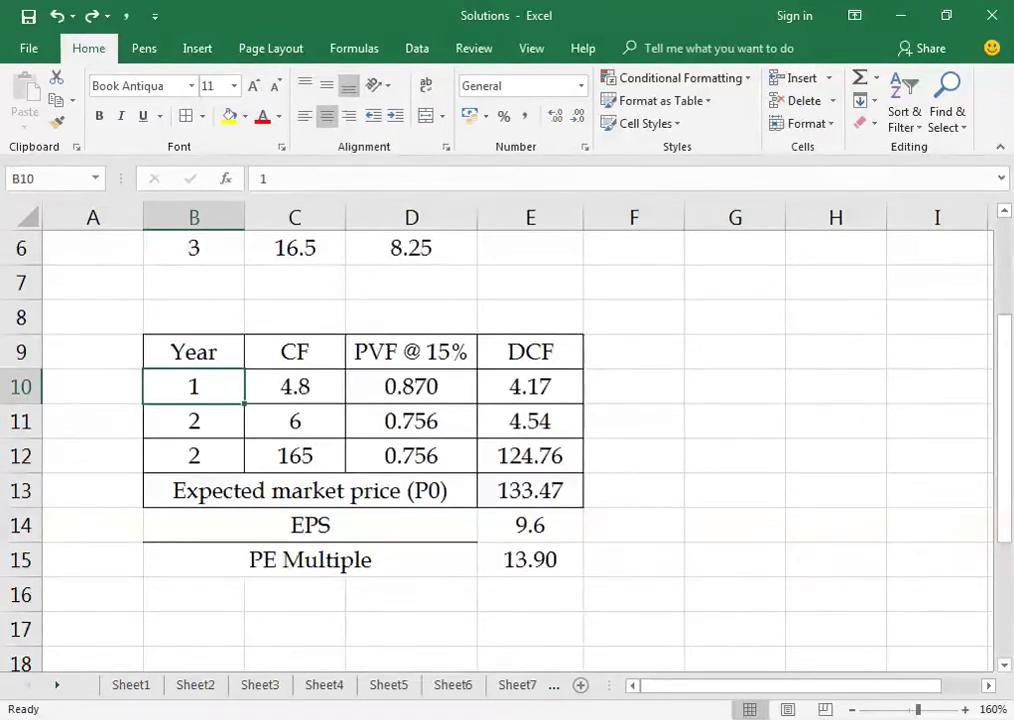
Copy the DCF table B9:E13 and paste the copy beside it starting at G9.
key("Up")
key("Up")
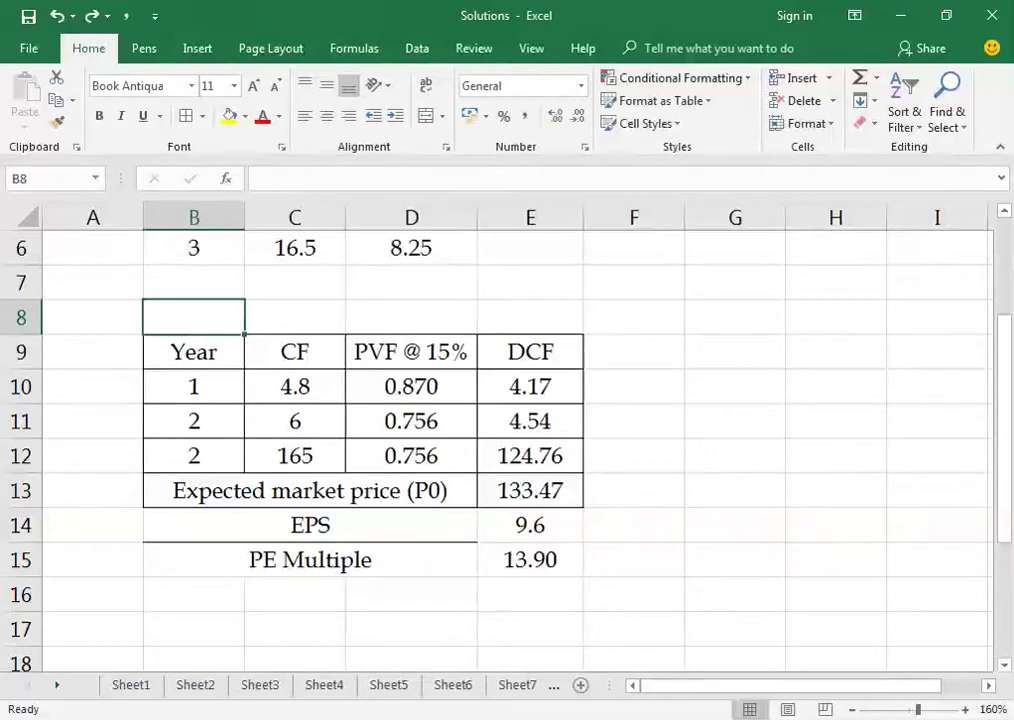
key("Down")
key("shift+Right")
key("shift+Right")
key("shift+Right")
key("shift+Down")
key("shift+Down")
key("shift+Down")
key("shift+Down")
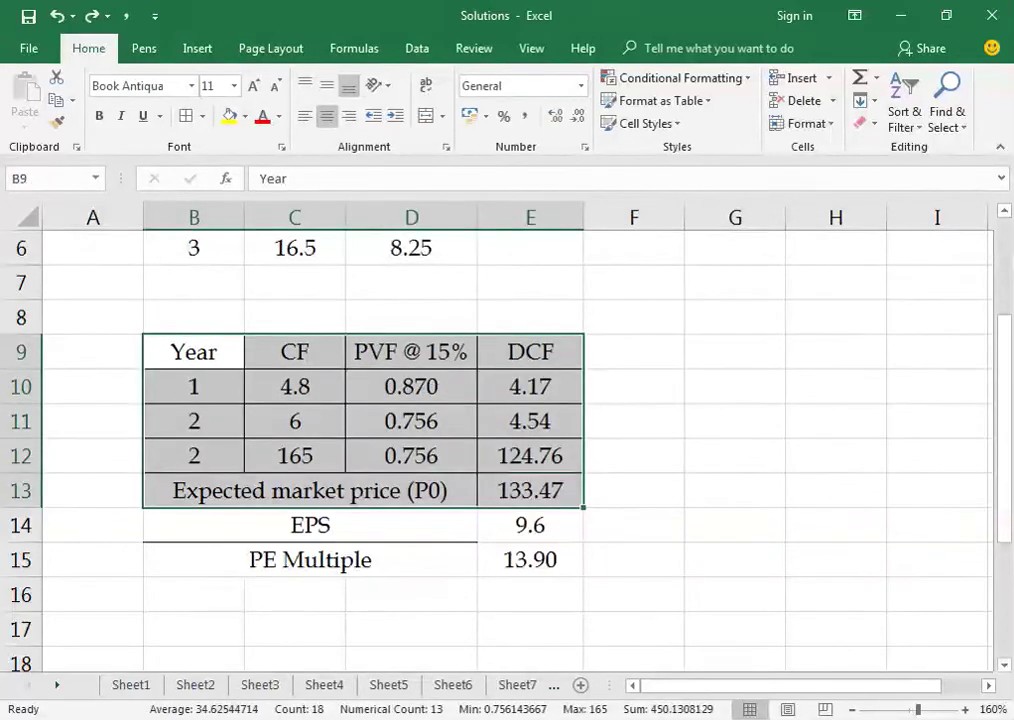
key("ctrl+c")
key("Right")
key("Right")
key("Right")
key("Right")
key("Right")
key("shift+Right")
key("shift+Right")
key("shift+Down")
key("shift+Down")
key("shift+Down")
key("shift+Down")
key("ctrl+v")
key("Right")
key("Right")
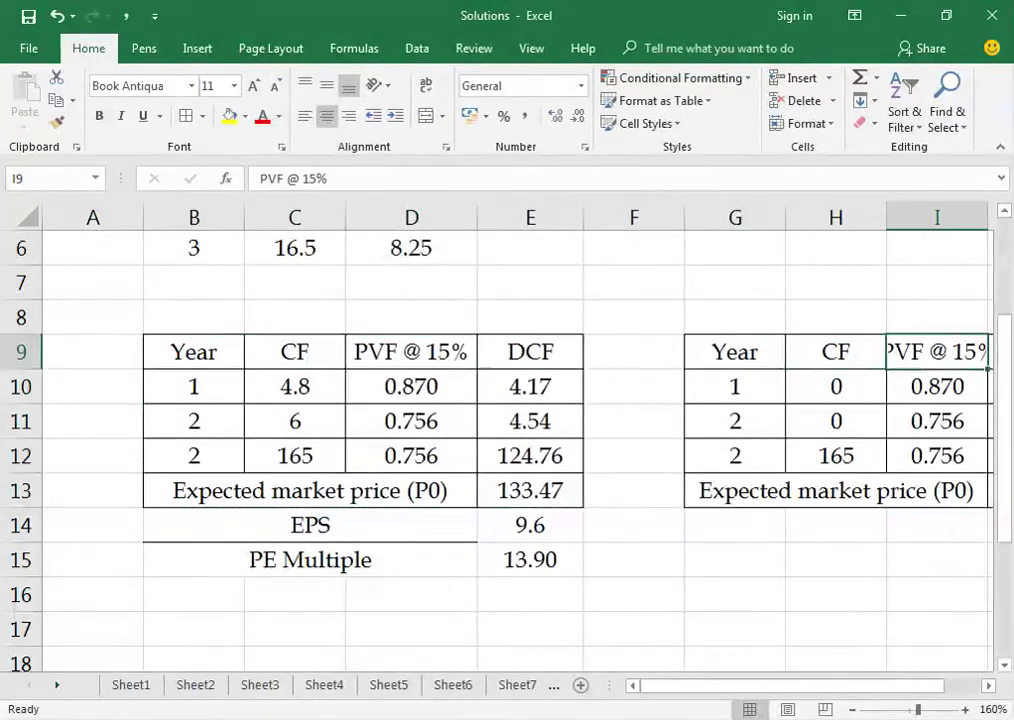
Clear the year 1 entries in G10:J10 of the copied table.
key("Right")
key("Right")
key("Left")
key("Left")
key("Left")
key("Down")
key("Left")
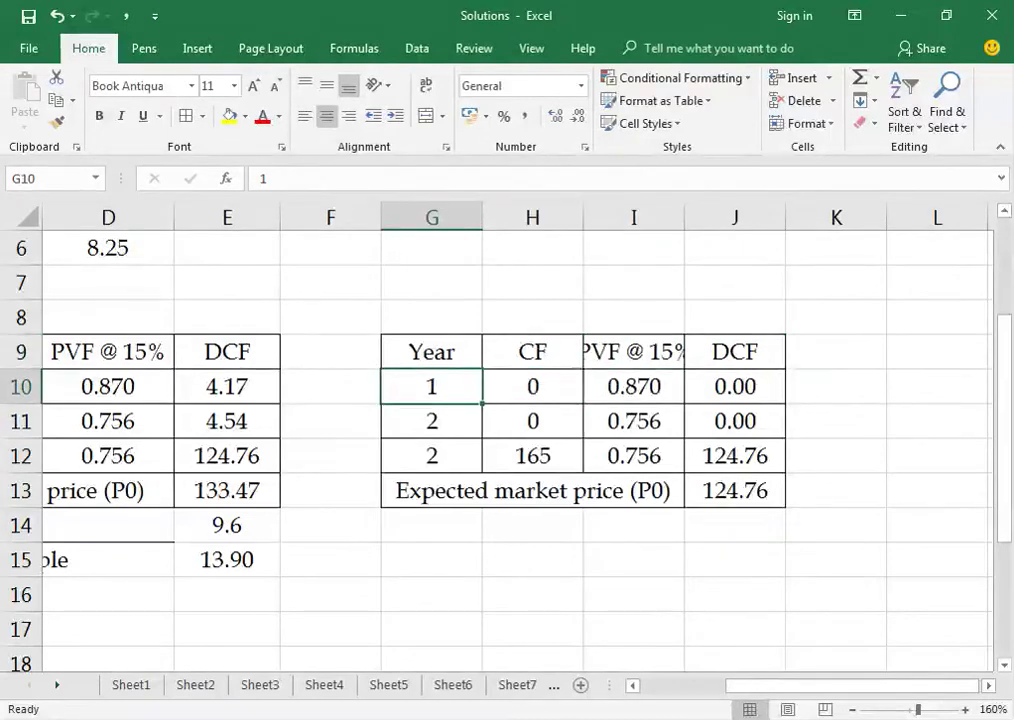
key("shift+Right")
key("shift+Right")
key("shift+Right")
key("Delete")
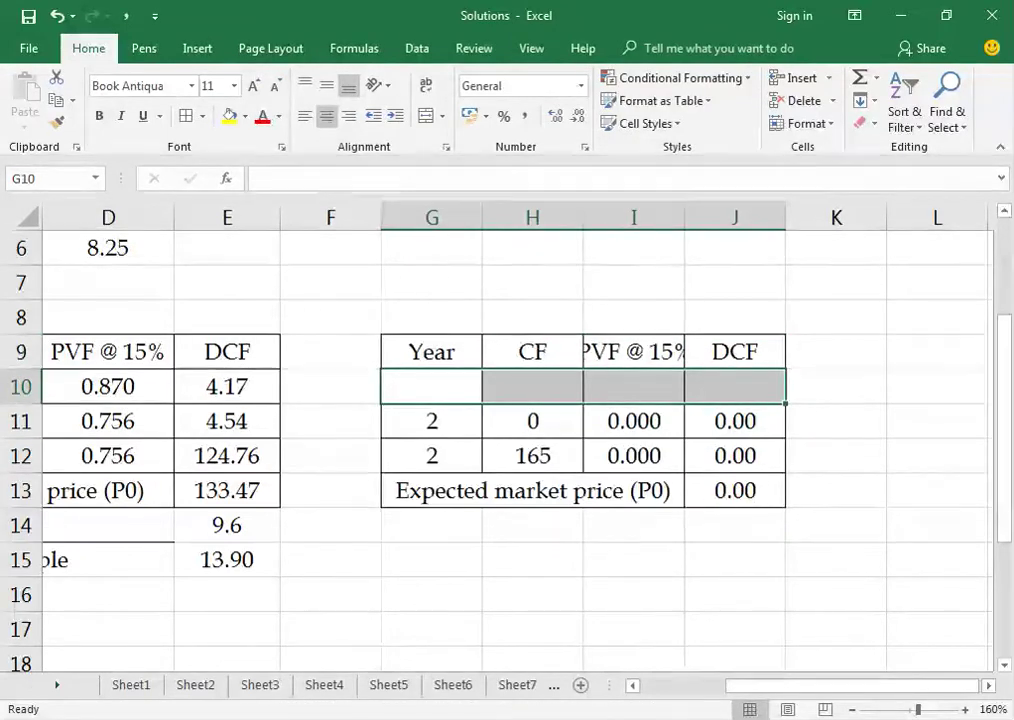
Undo the clearing of G10:J10 and clear the terminal-value row G12:J12 in the copied table.
key("ctrl+z")
key("shift+Right")
key("shift+Right")
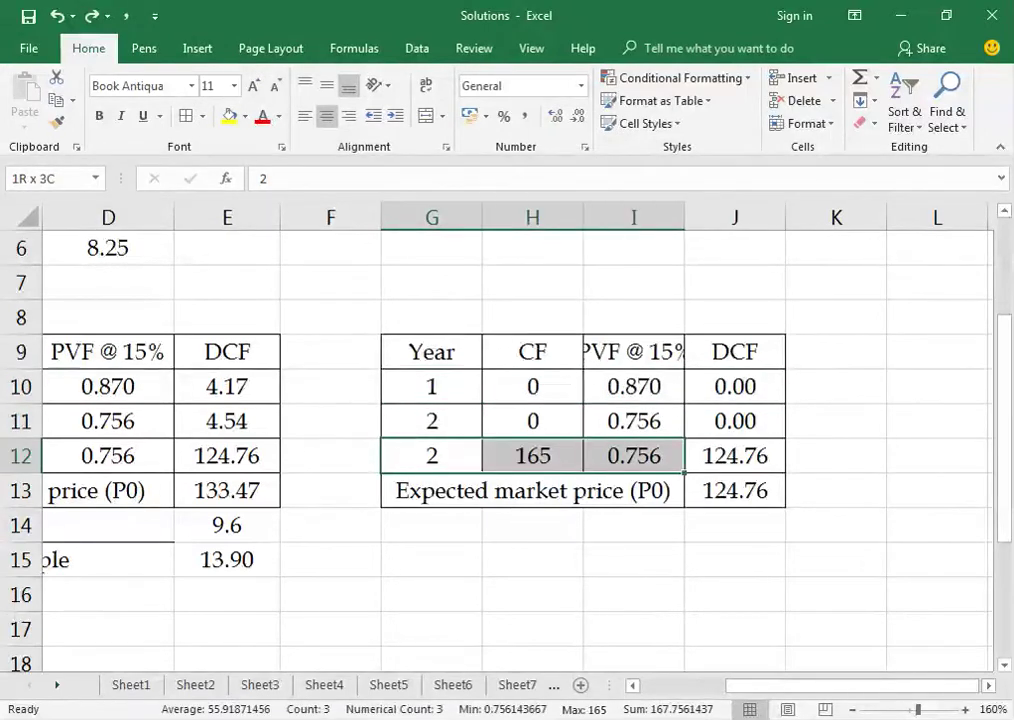
key("shift+Right")
key("Delete")
Set the year in G11 to 1 and link the cash flow in H10 to C11.
key("Up")
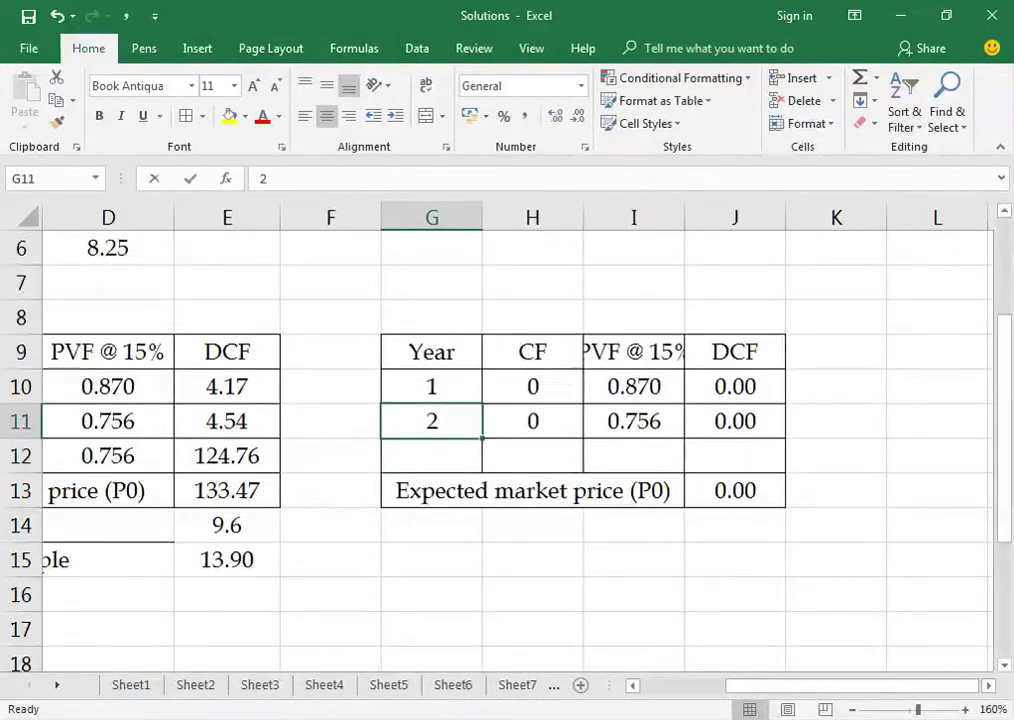
type("1")
key("Up")
key("Right")
type("=")
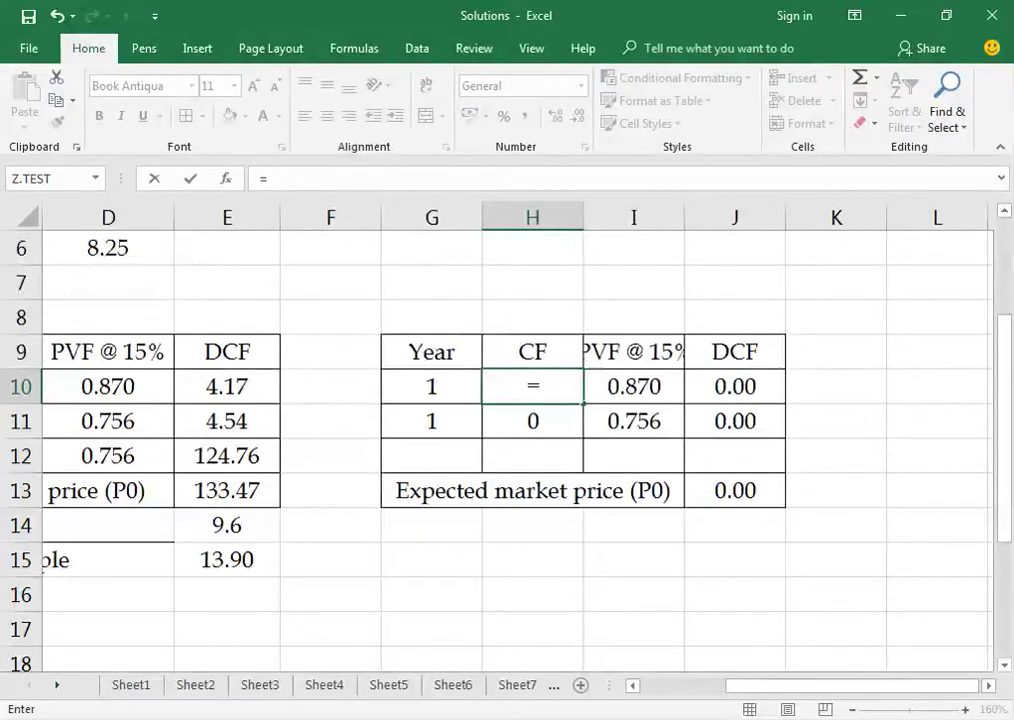
key("Left")
key("Left")
key("Left")
key("Left")
key("Left")
key("Down")
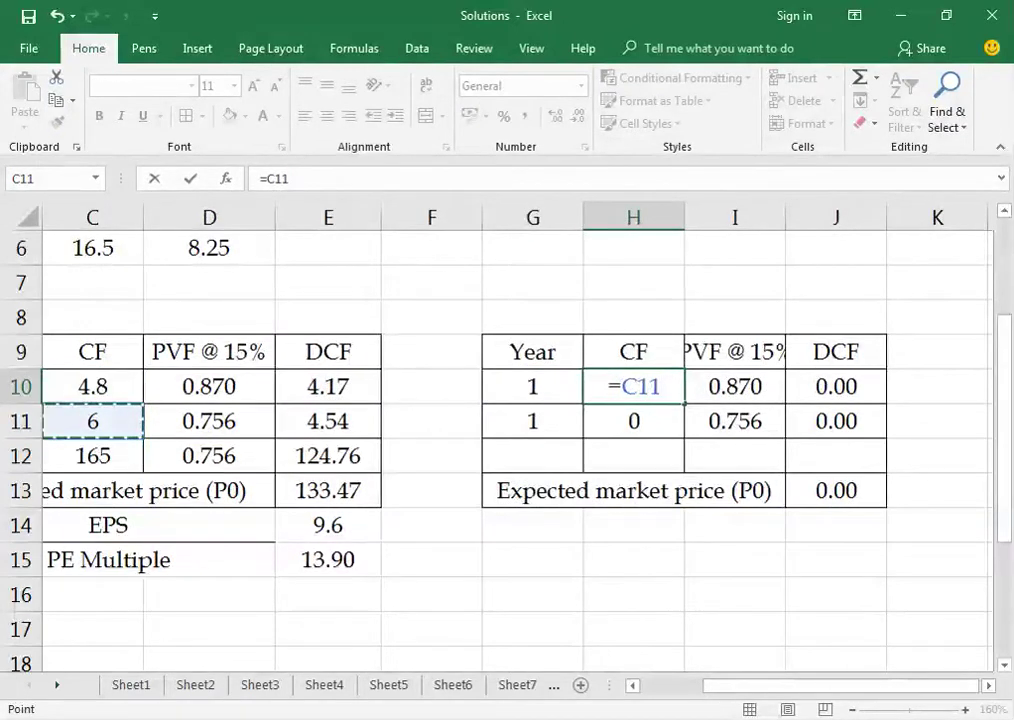
key("Return")
Link the second cash flow of the copied table, H11, to C12.
type("=")
key("Left")
key("Left")
key("Left")
key("Left")
key("Left")
key("Down")
key("Return")
Set the present value factor in I11 equal to the factor in I10.
left_click(735, 421)
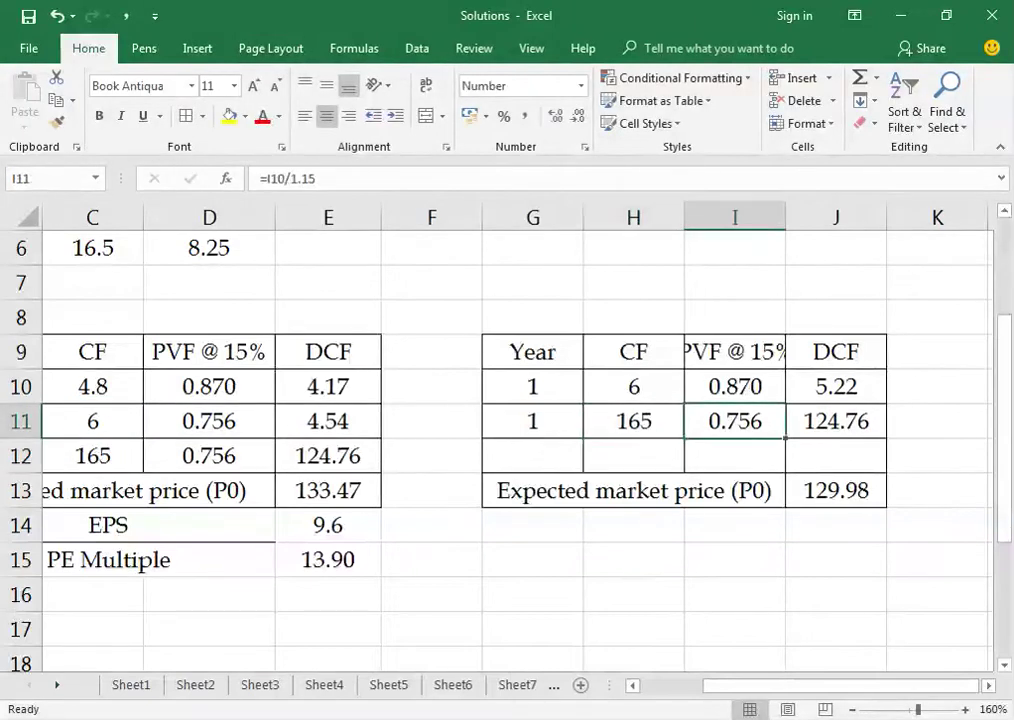
type("=")
key("Up")
key("Return")
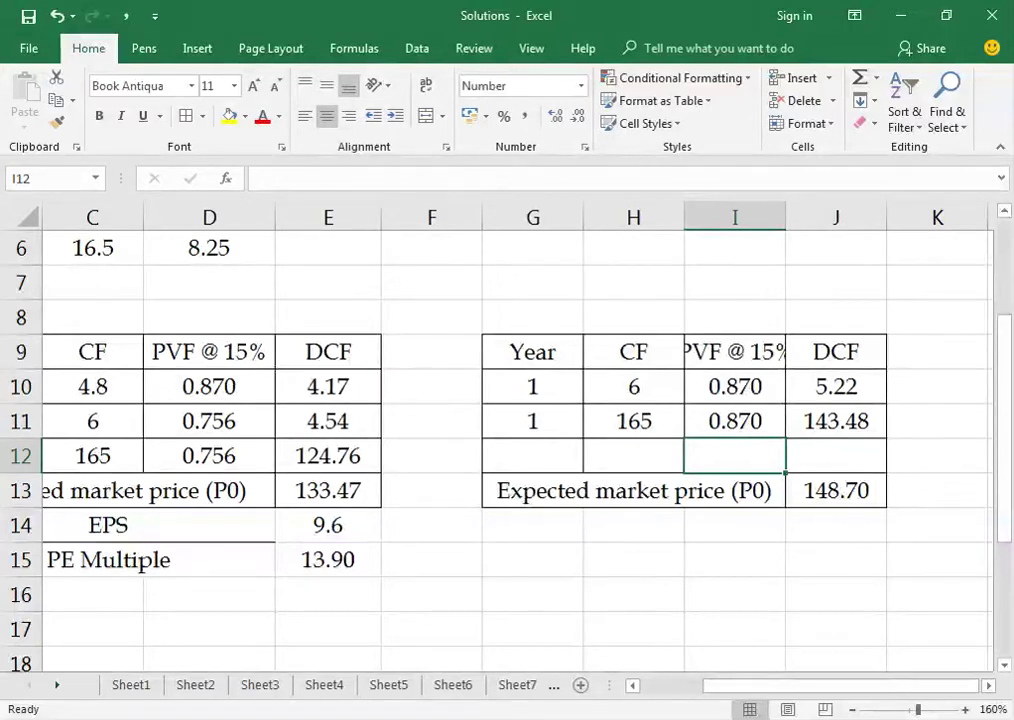
Consult the step-up growth problem in the workbook PDF and calculate =E13*1.15-4.8 in I16.
key("alt+Tab")
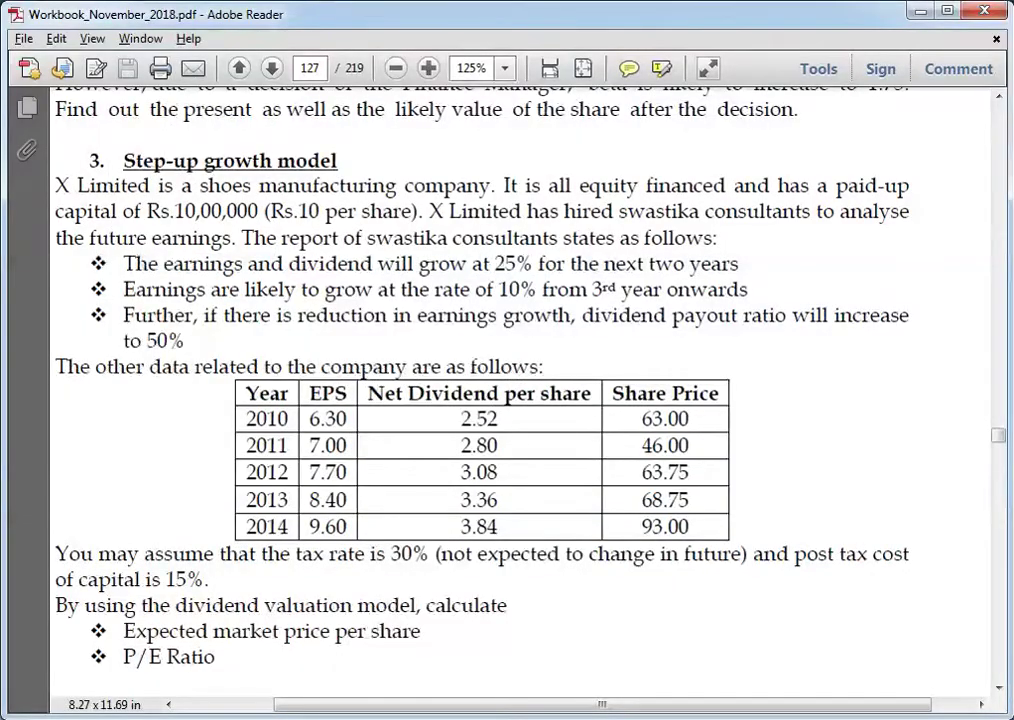
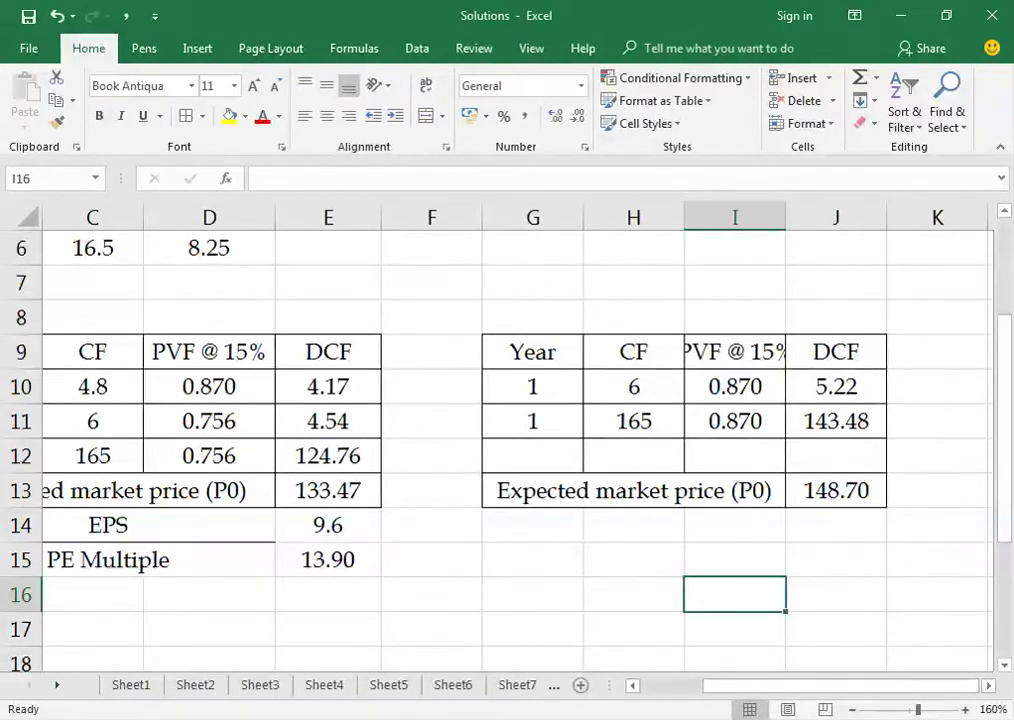
type("=")
key("Left")
key("Left")
key("Left")
key("Left")
key("Up")
key("Up")
key("Up")
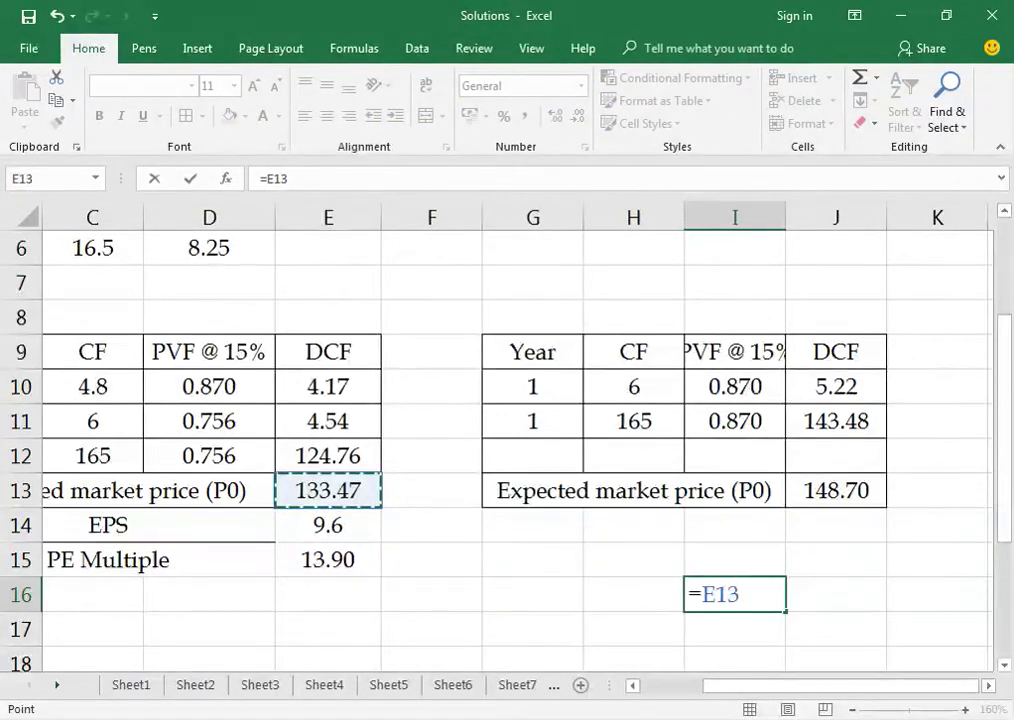
type("*1.15")
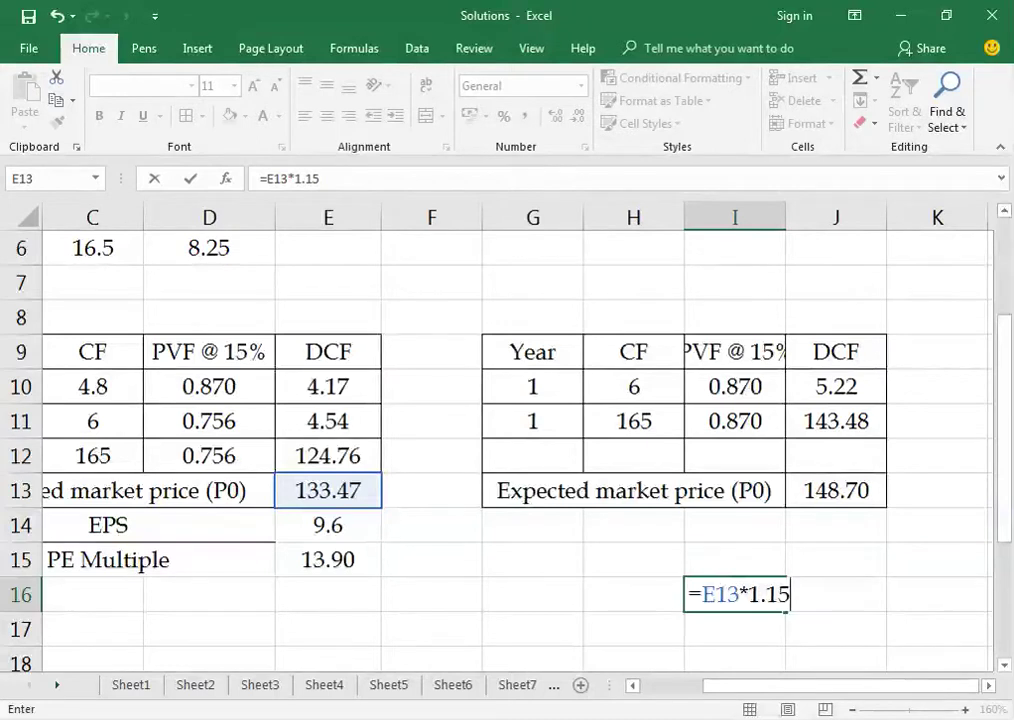
type("-4.8")
key("Return")
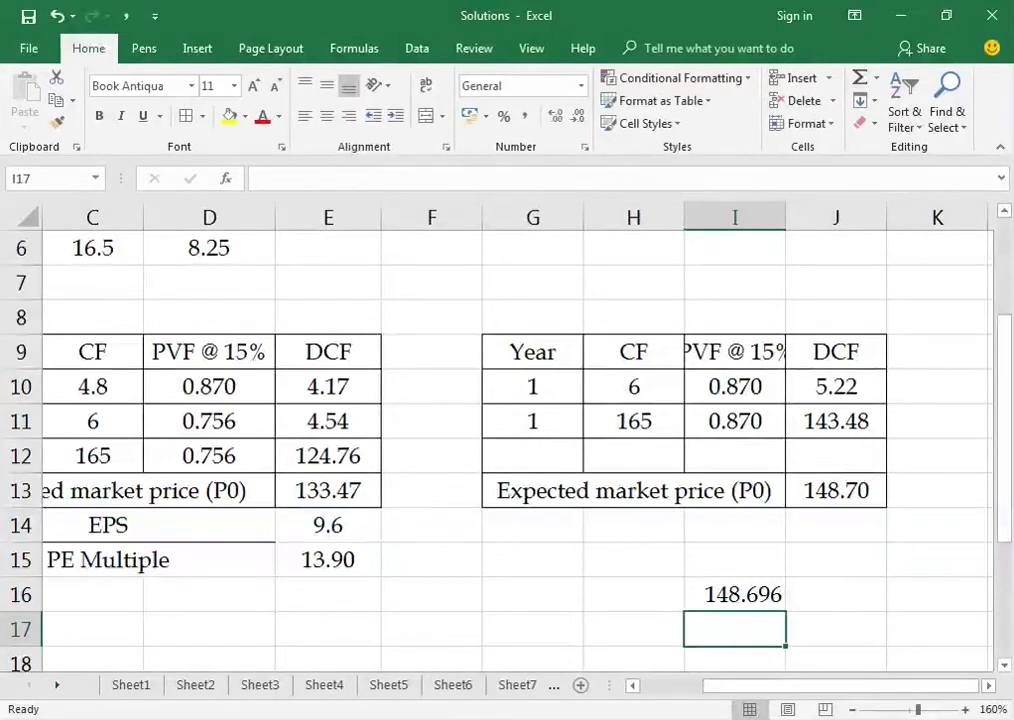
key("Down")
key("Down")
key("Down")
key("Down")
key("Down")
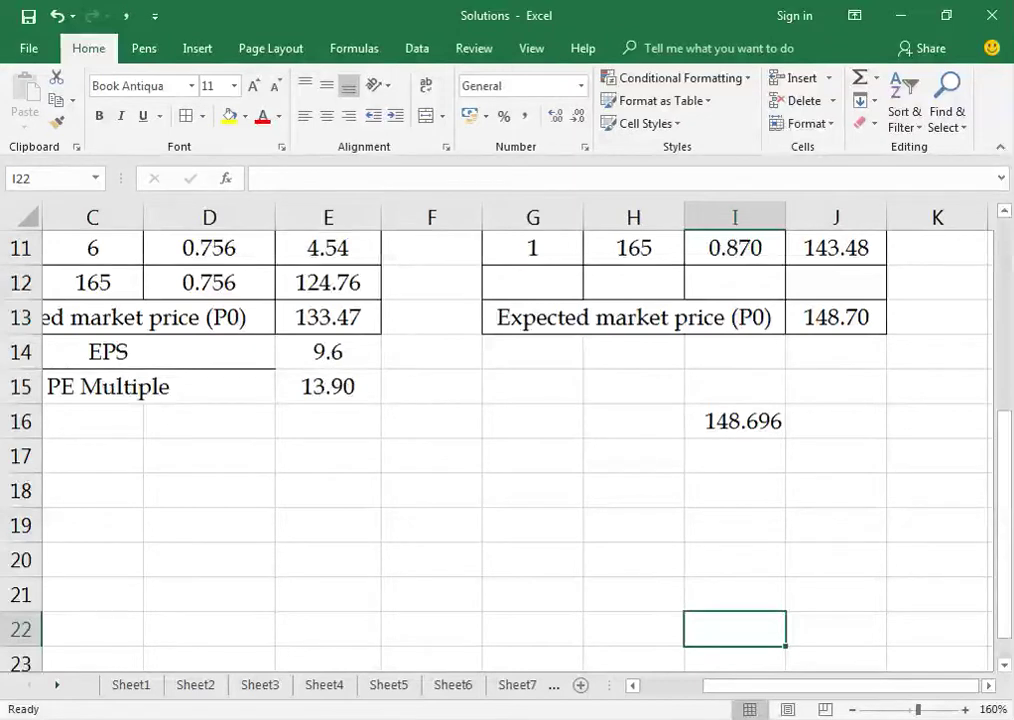
key("Up")
key("Up")
key("Up")
key("Up")
key("Up")
key("Up")
key("Up")
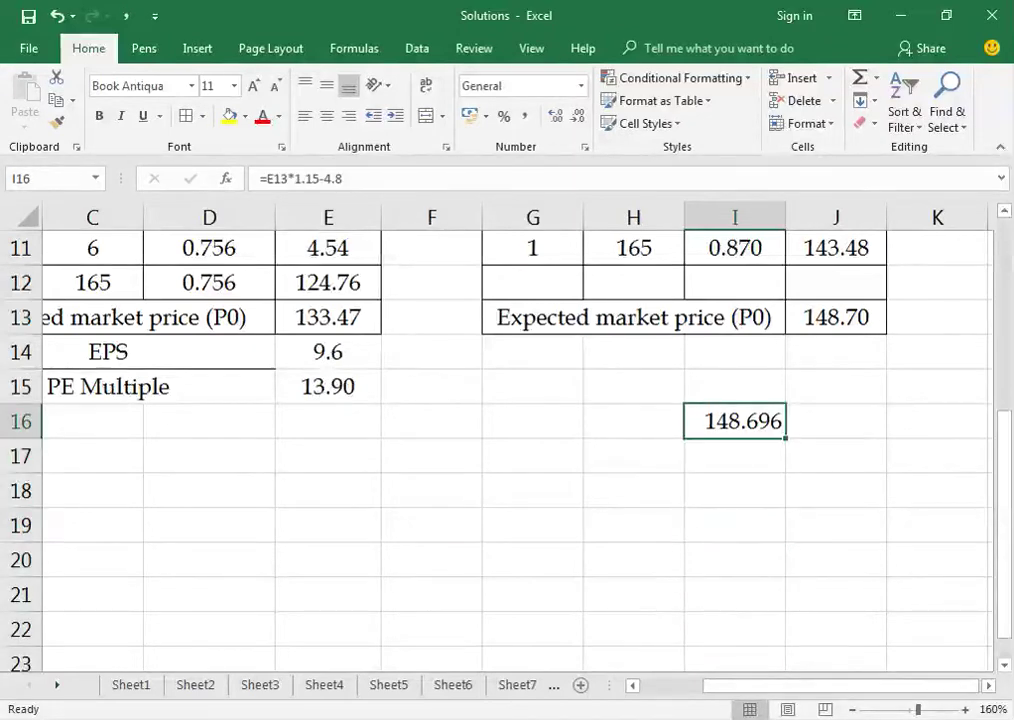
In J15, calculate the following year's price with =J13*1.15-H10.
key("Right")
type("=")
key("Up")
key("Up")
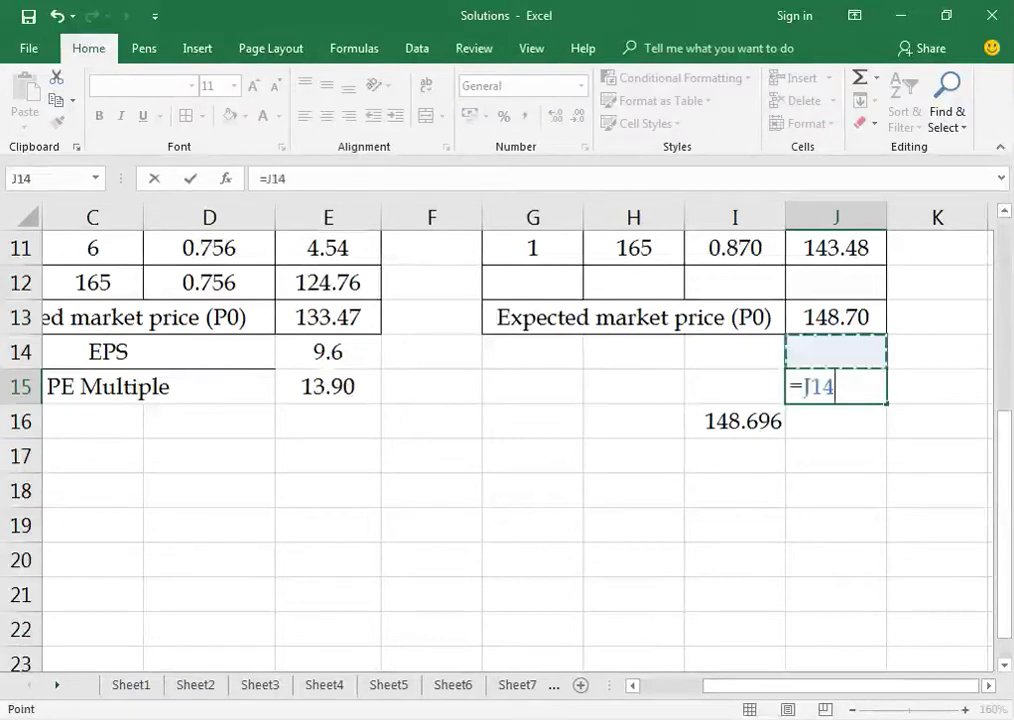
type("*1.15")
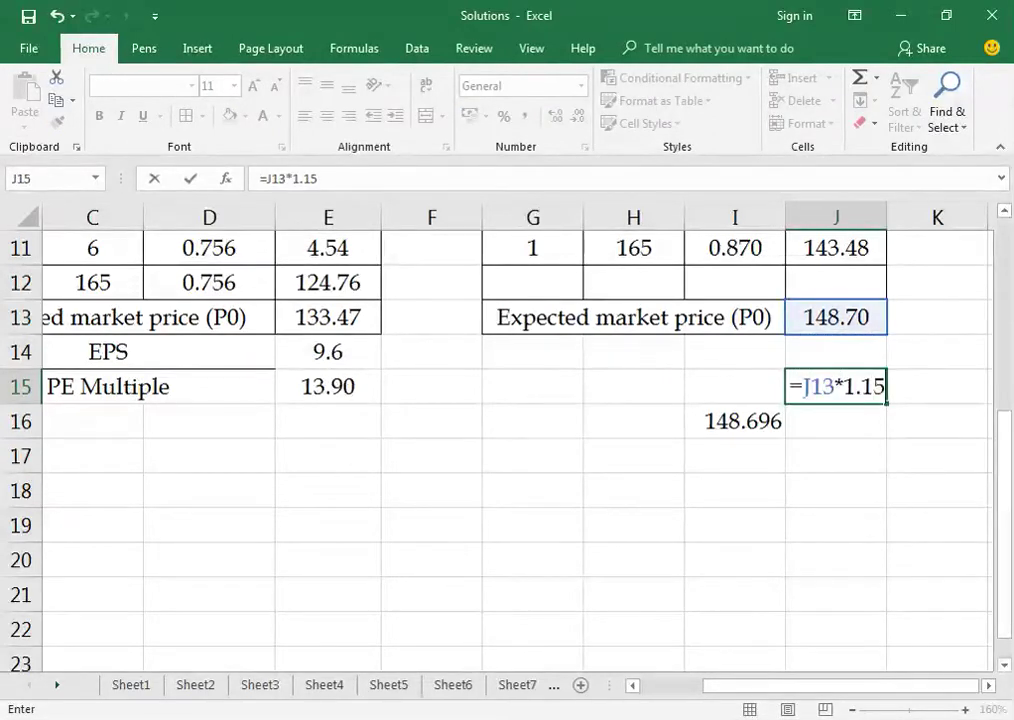
type("-")
key("Up")
key("Up")
key("Up")
key("Up")
key("Up")
key("Up")
key("Left")
key("Down")
key("Left")
key("Down")
key("Up")
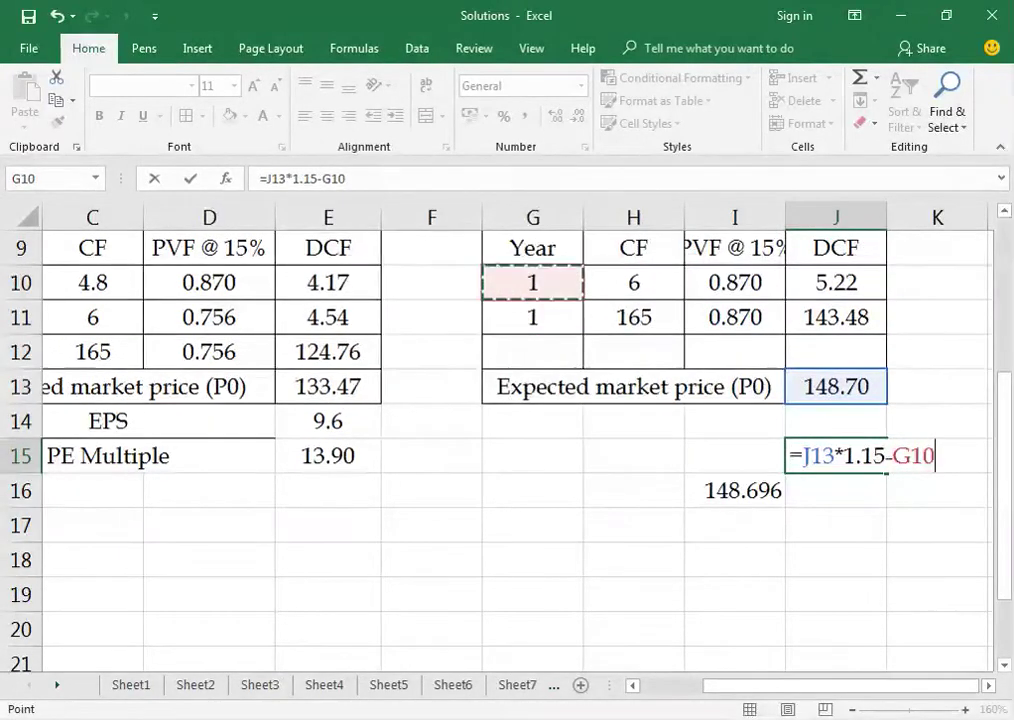
key("Right")
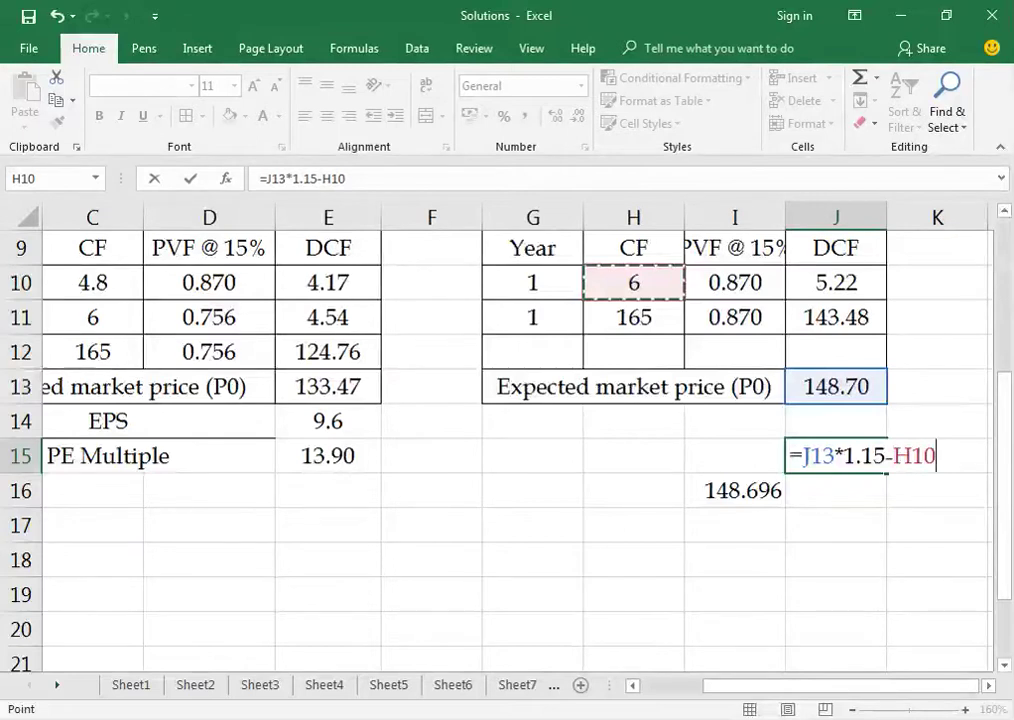
key("Return")
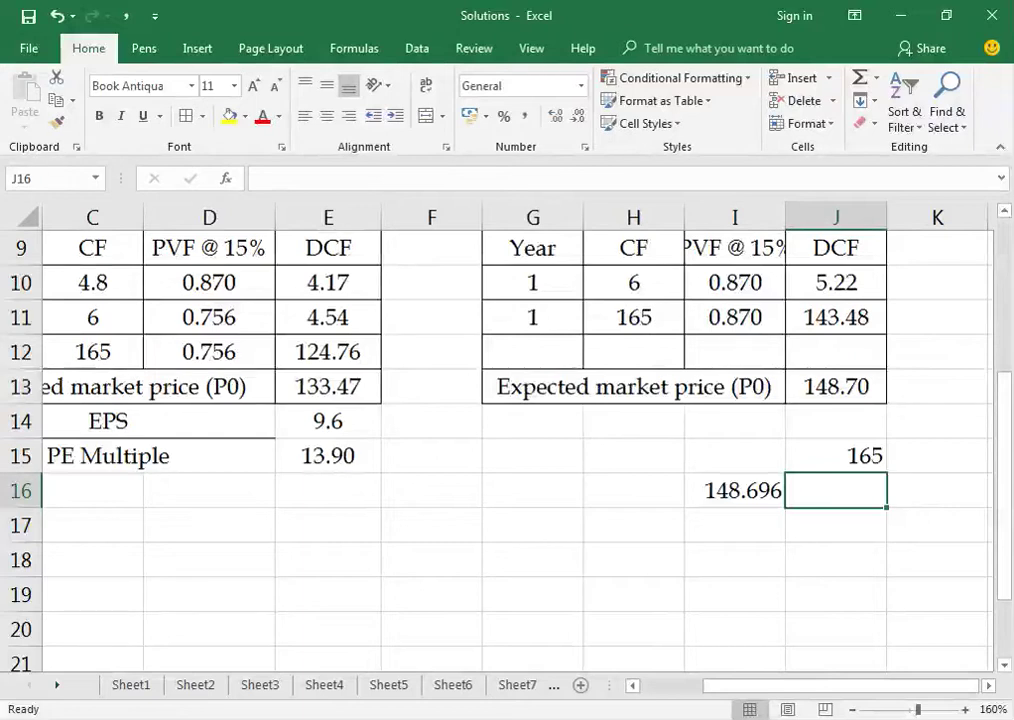
In J16, calculate the next price with =J15*1.15-8.25, and enter 1 in J17.
type("=")
key("Up")
type("*1.15")
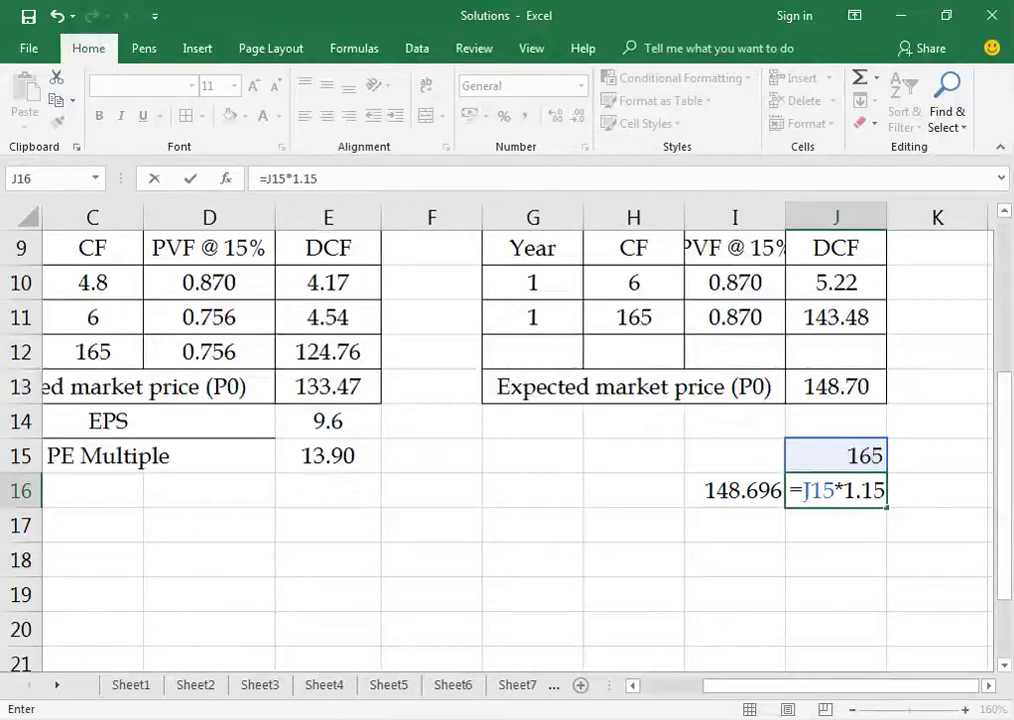
type("-8.25")
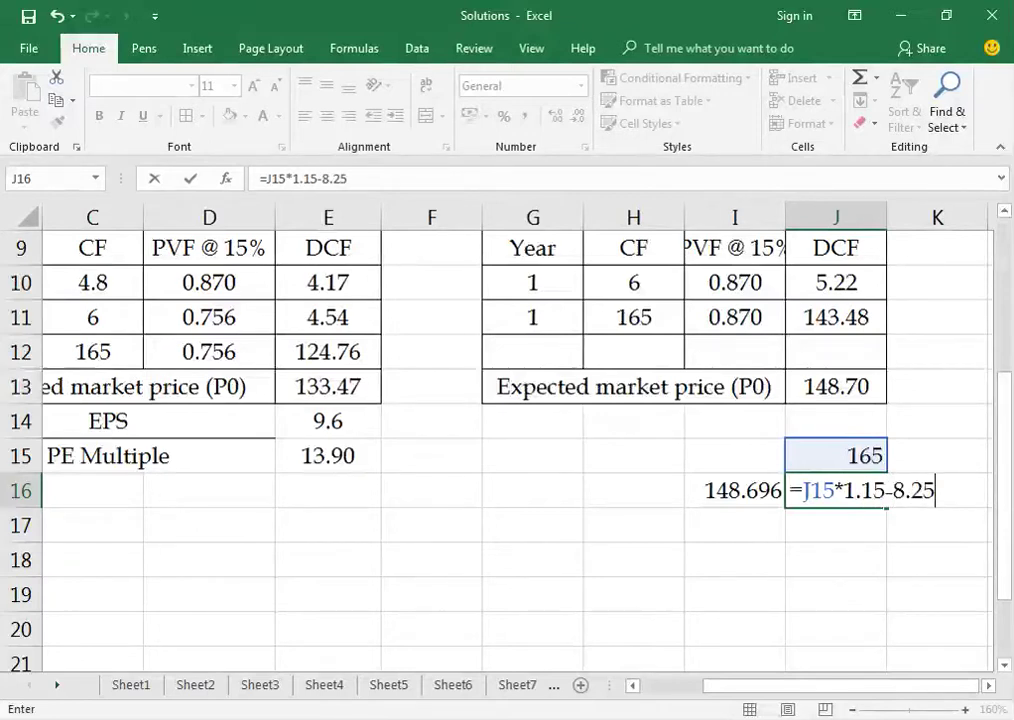
key("Return")
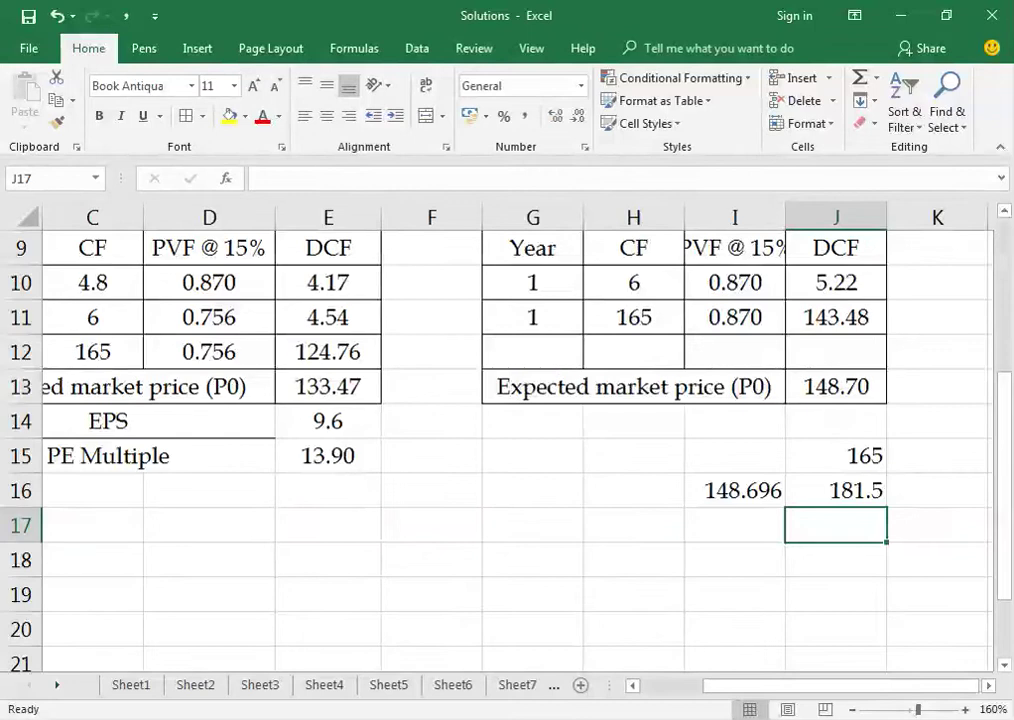
type("1")
key("Up")
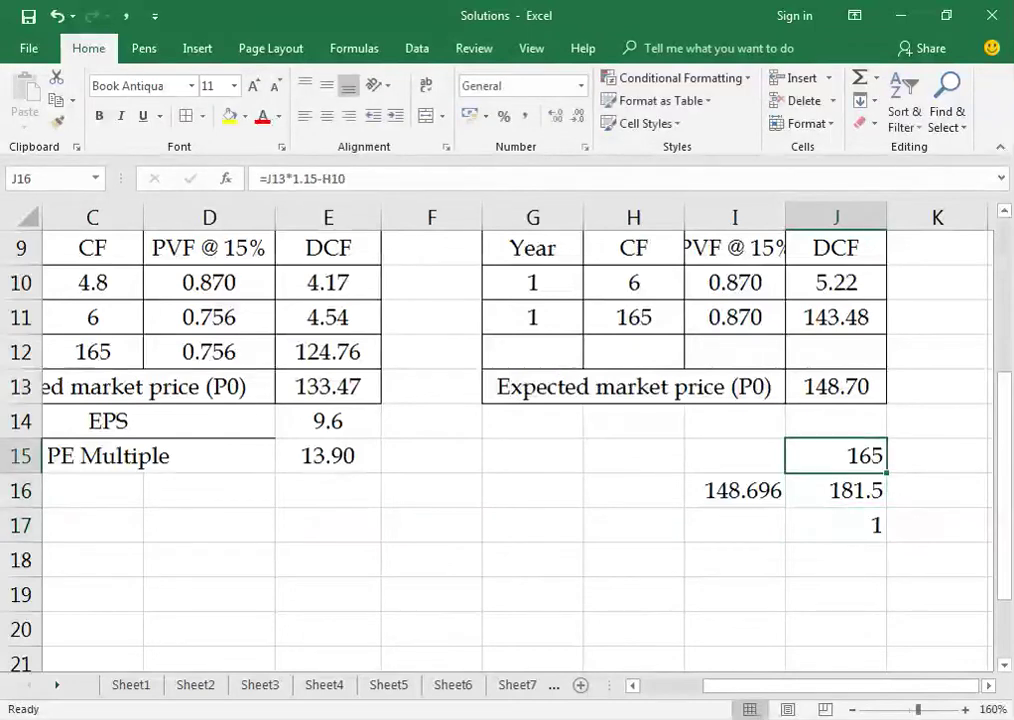
Highlight the copied valuation table G9:J13 and review the step-up growth problem in the workbook PDF.
key("Up")
key("Up")
key("Left")
key("Up")
key("Up")
key("Up")
key("Left")
key("Up")
key("Up")
key("Left")
key("shift+Right")
key("shift+Right")
key("shift+Right")
key("shift+Down")
key("shift+Down")
key("shift+Down")
key("shift+Down")
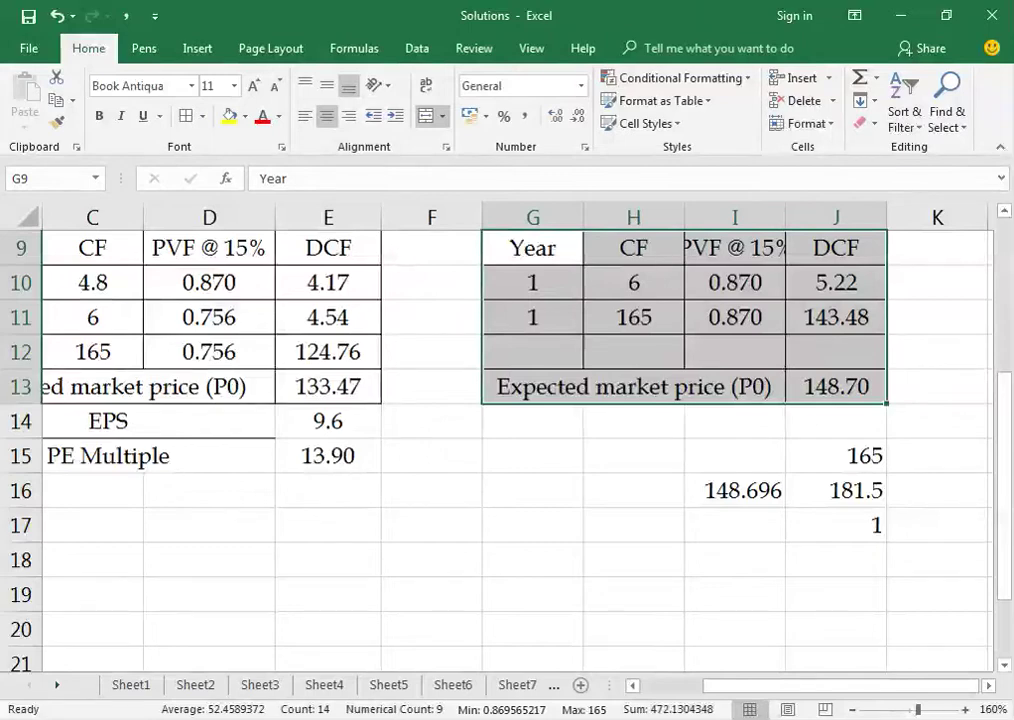
key("alt+Tab")
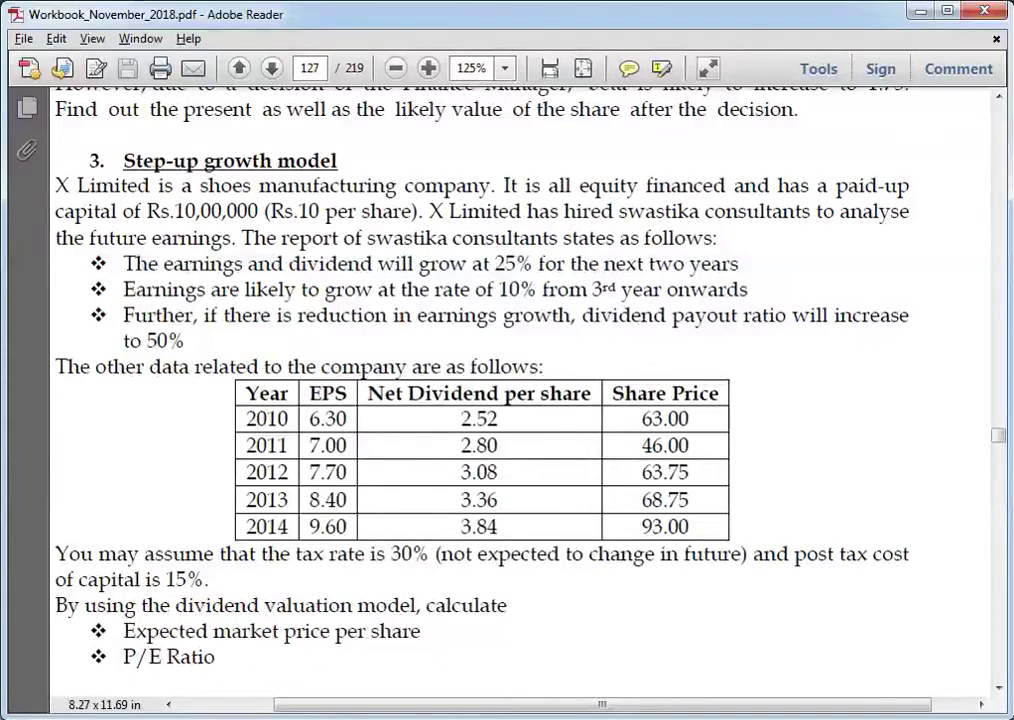
key("alt+Tab")
In G17, discount the 165 price by one year with =165/1.15.
left_click(533, 421)
left_click(533, 525)
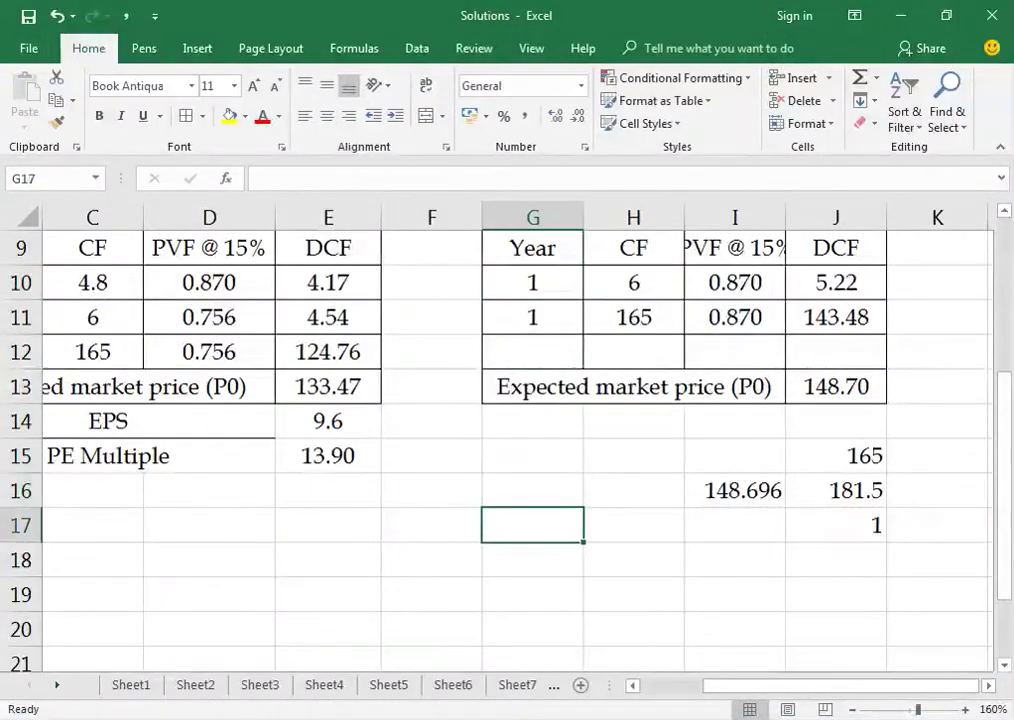
type("=165")
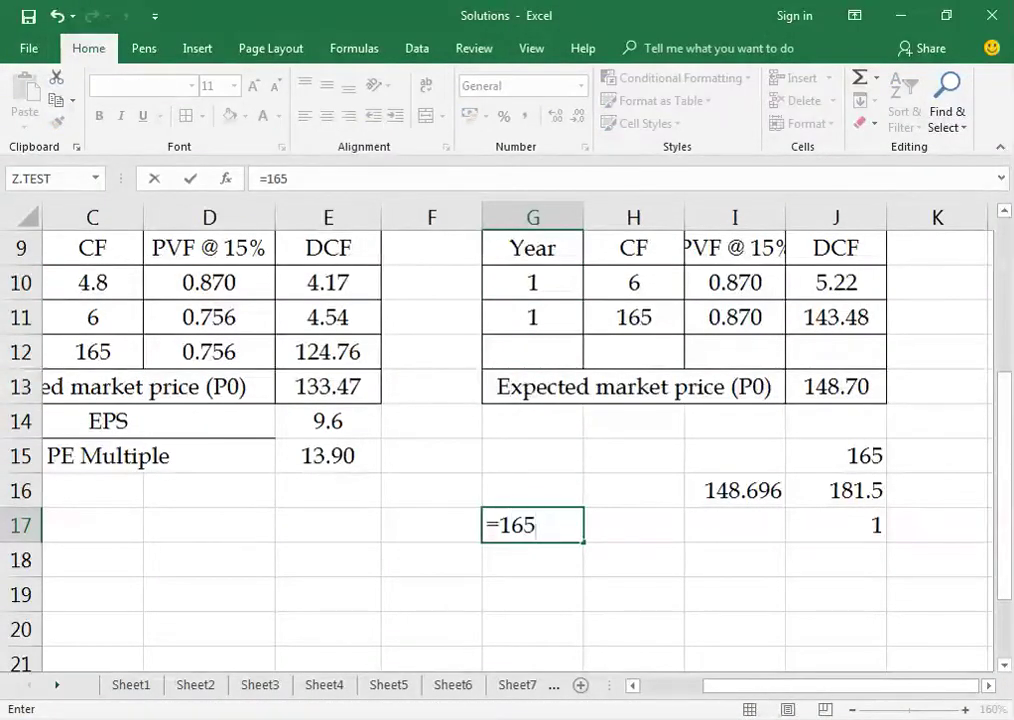
type("/1.15")
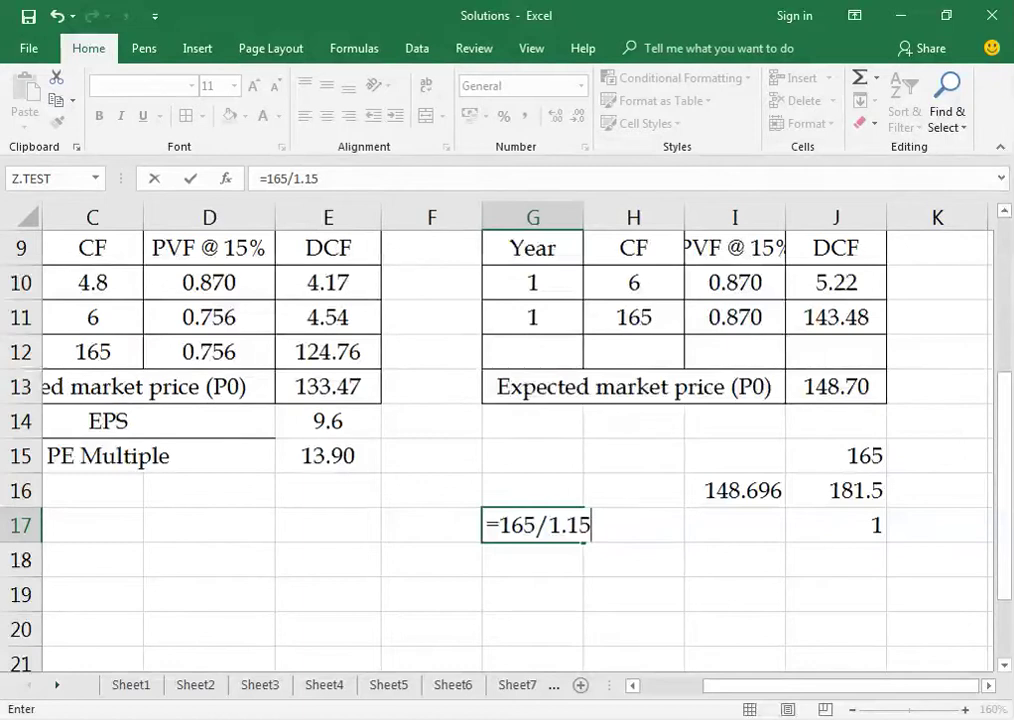
key("Return")
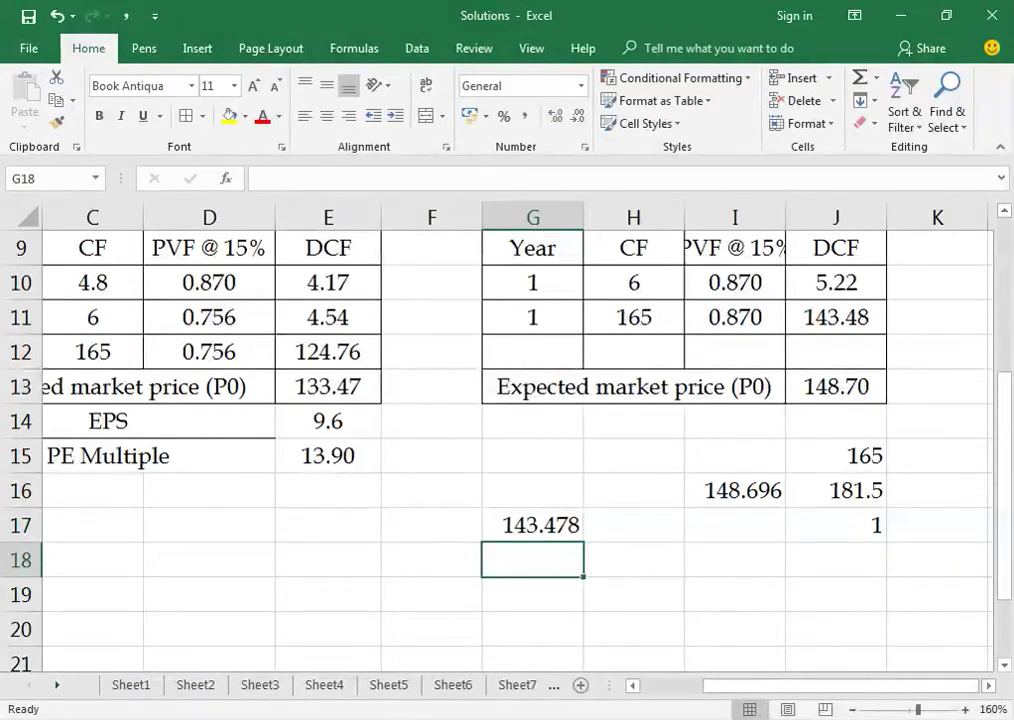
Try adding the cash flow in H10 to G17 in cell G18, and clear that cell.
type("=")
key("Up")
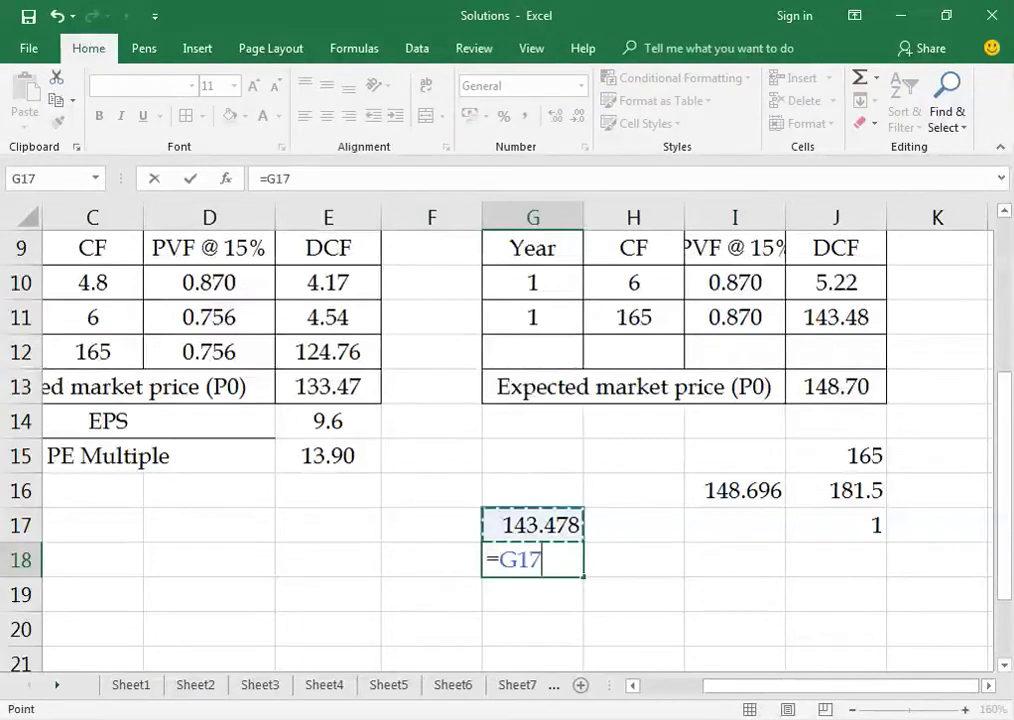
type("+")
key("Up")
key("Up")
key("Up")
key("Up")
key("Up")
key("Up")
key("Up")
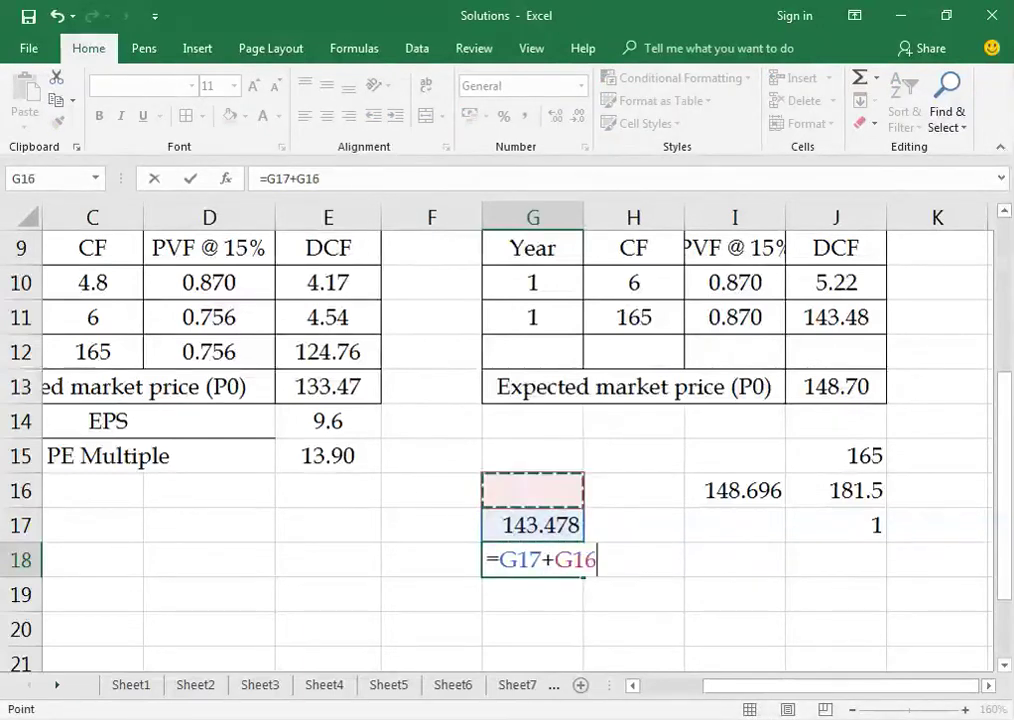
key("Right")
key("Return")
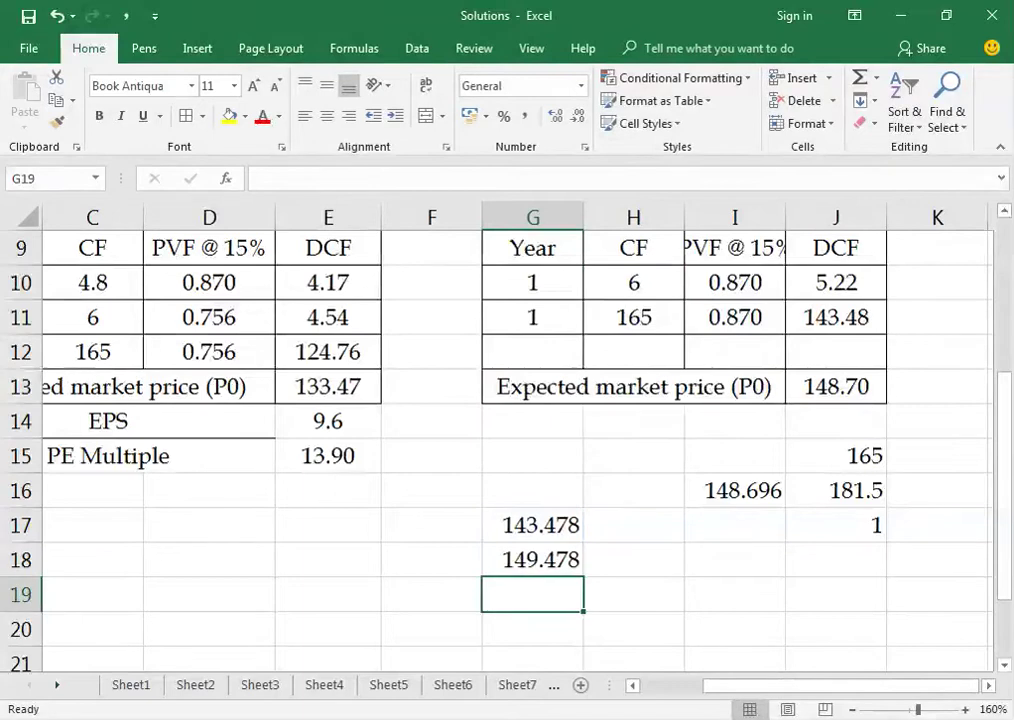
key("Up")
key("Delete")
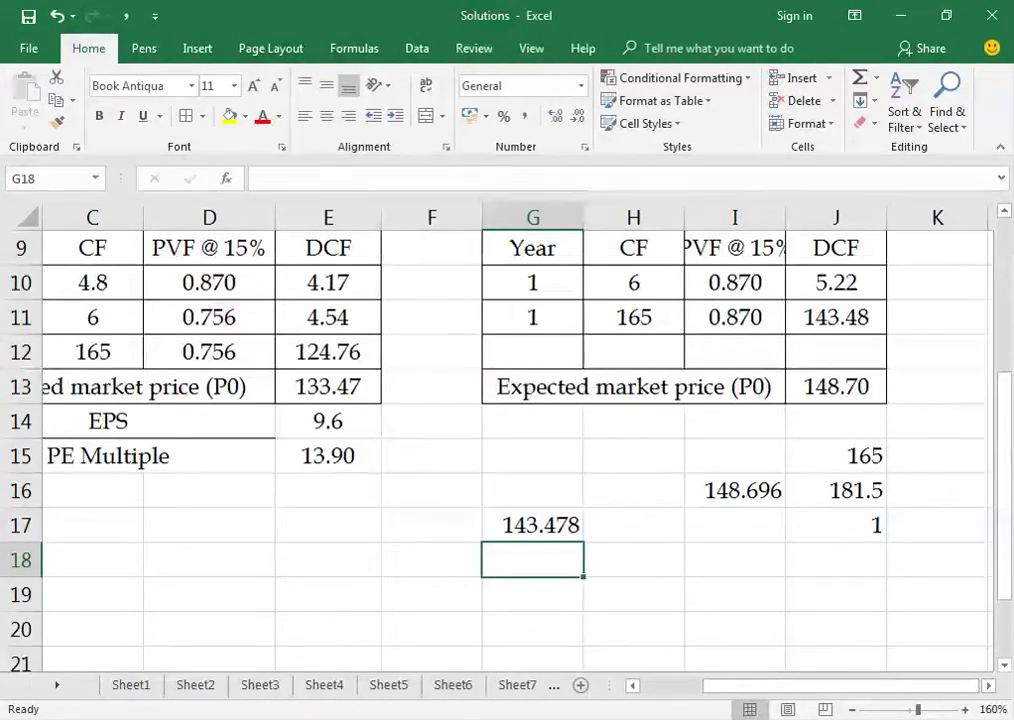
Calculate =G17+4.8 in G18, and clear the trial calculations in G17:G18.
type("=")
key("Up")
type("+4.8")
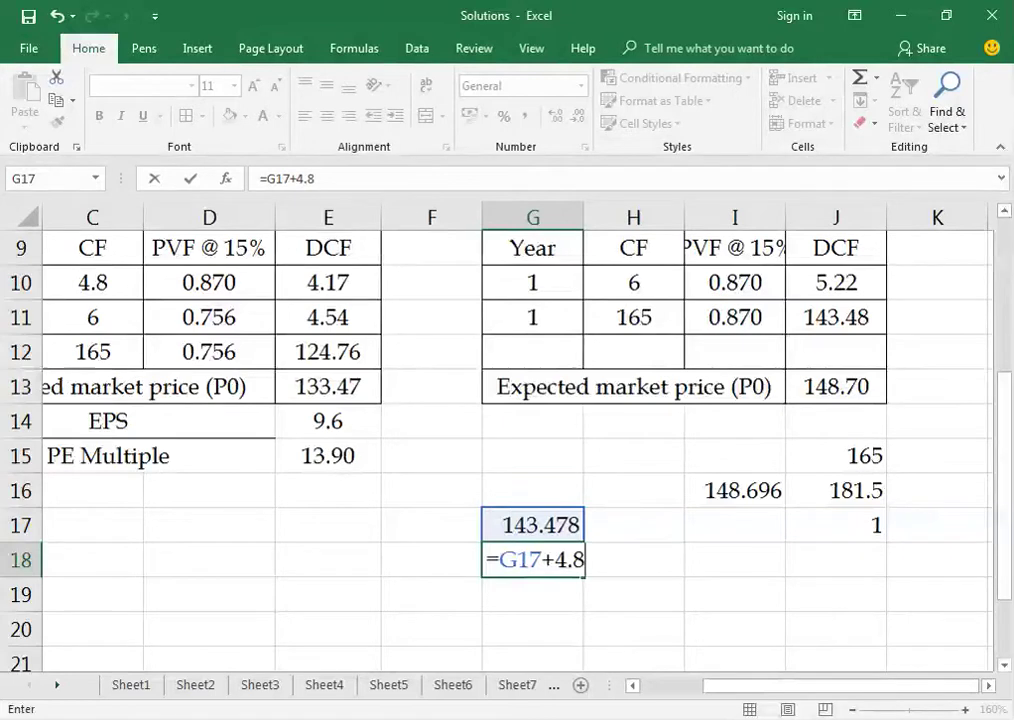
key("Return")
key("Up")
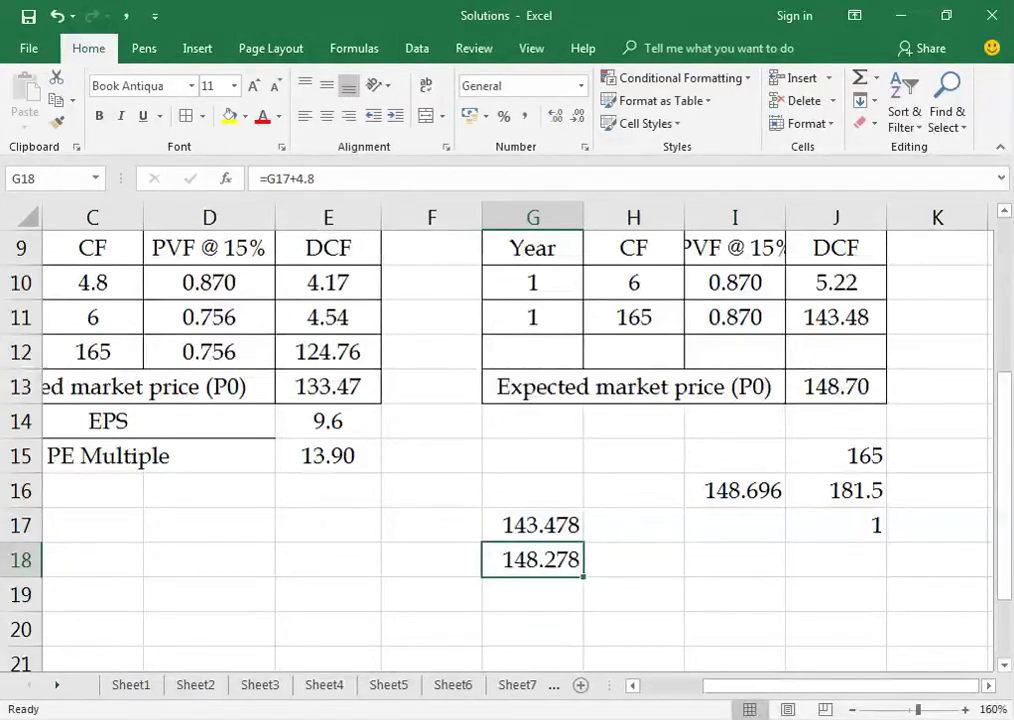
key("shift+Up")
key("Delete")
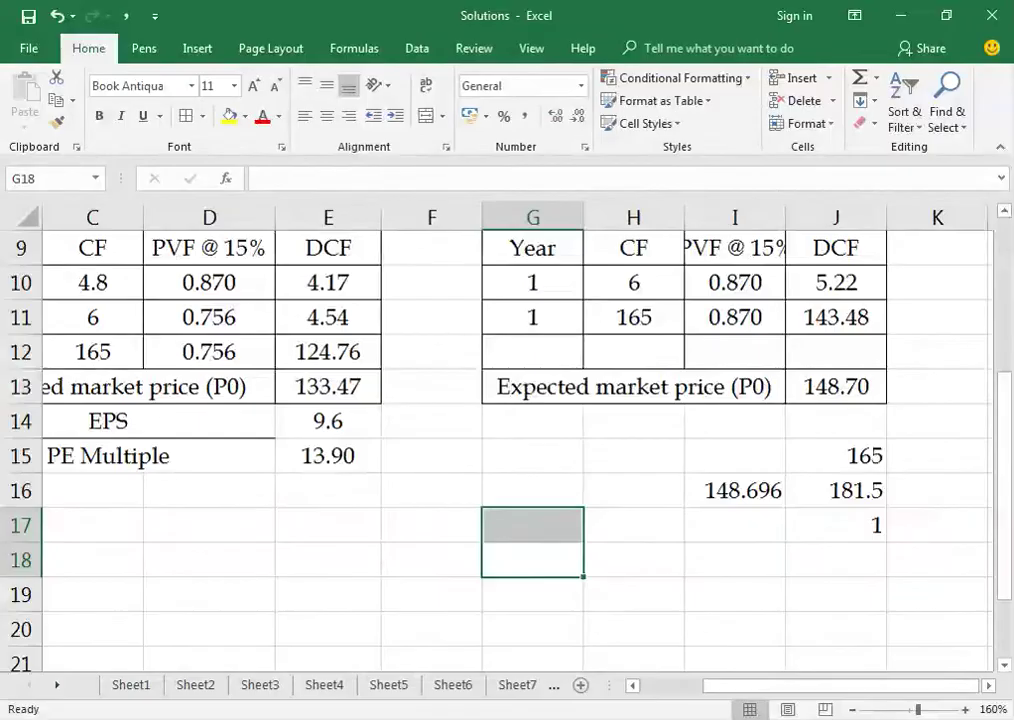
Switch to the workbook PDF in Adobe Reader and read problem 4 on the step-up growth model.
key("alt+Tab")
scroll(480, 390, "down", 3)
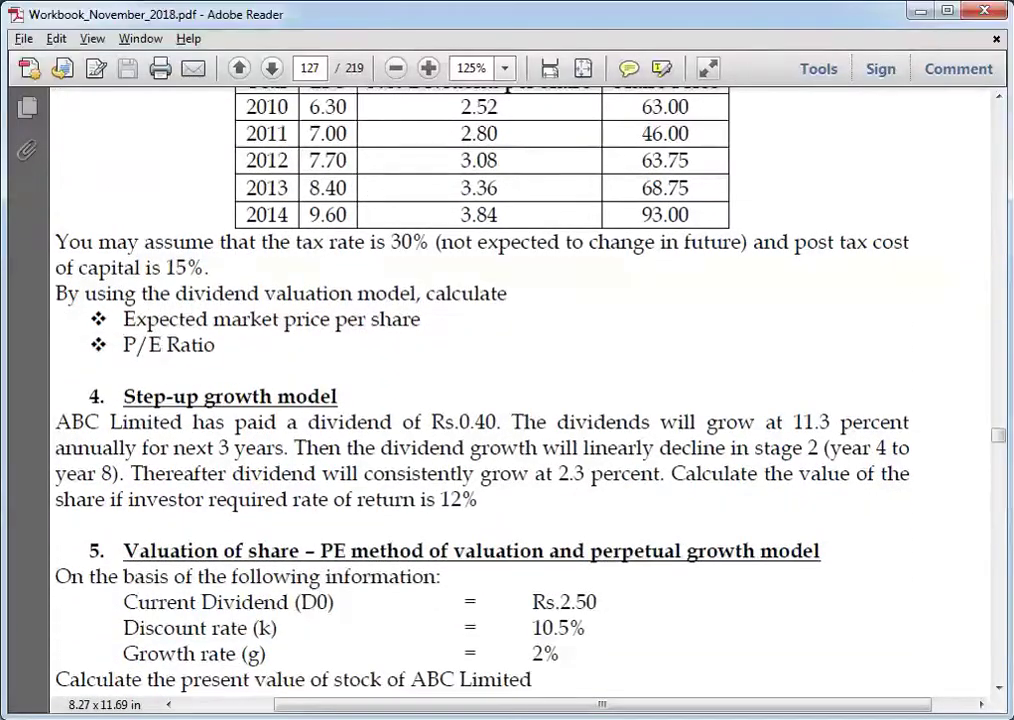
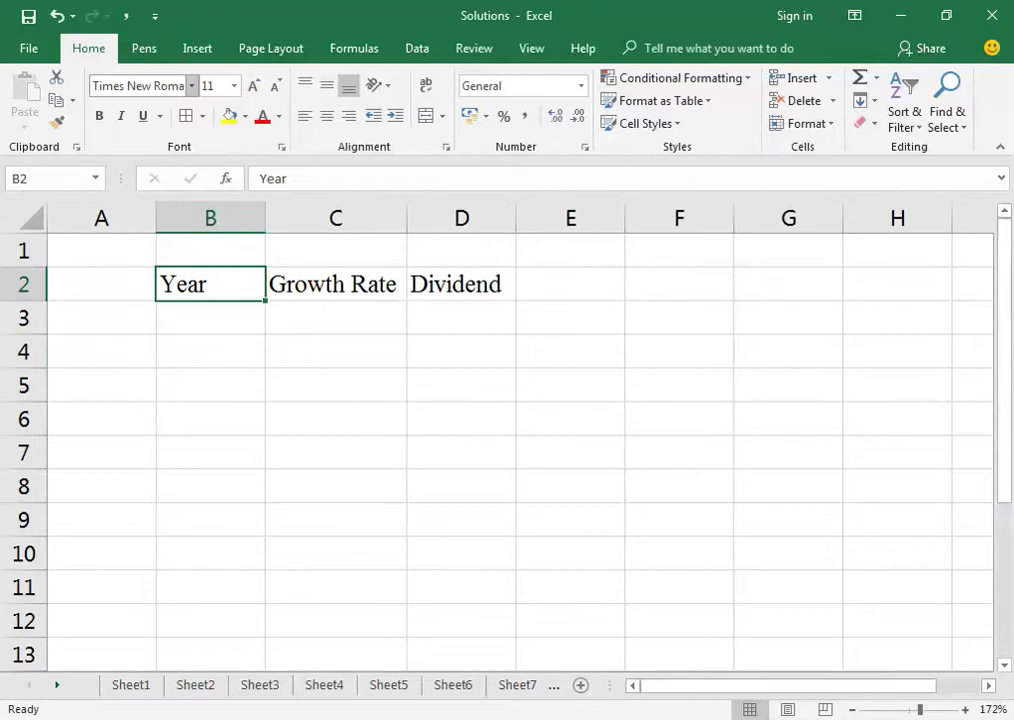
Autofit the widths of the Year, Growth Rate and Dividend columns to their headings.
key("alt+o")
key("c")
key("a")
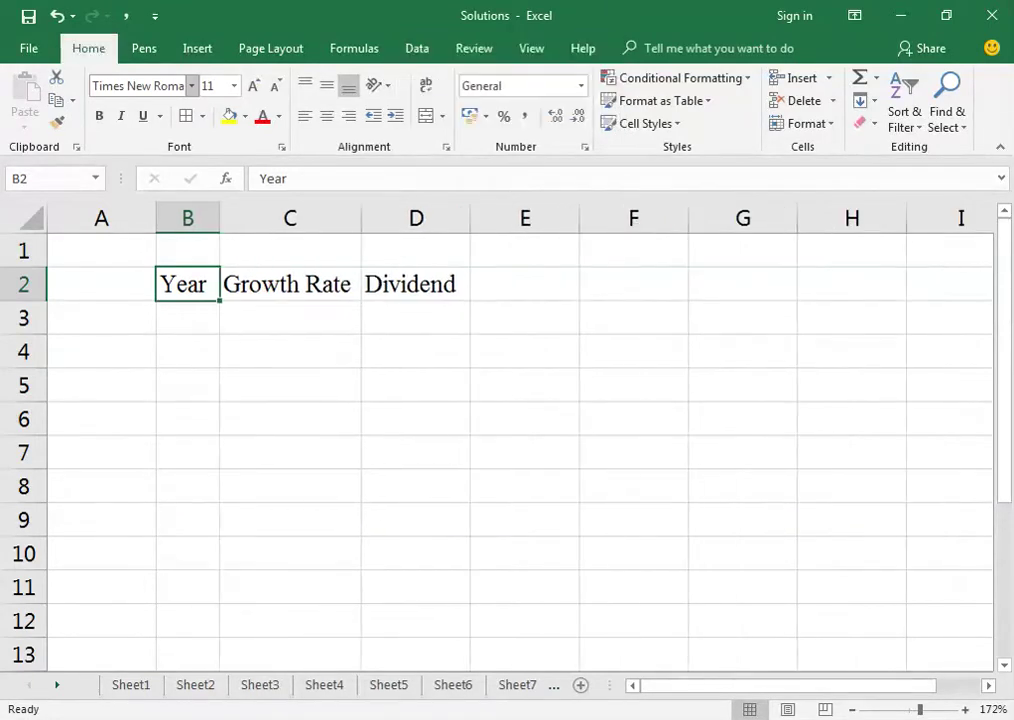
Start the Year column with 1 in B3 and the formula =B3+1 in B4.
key("Down")
type("1")
key("Return")
type("=")
key("Up")
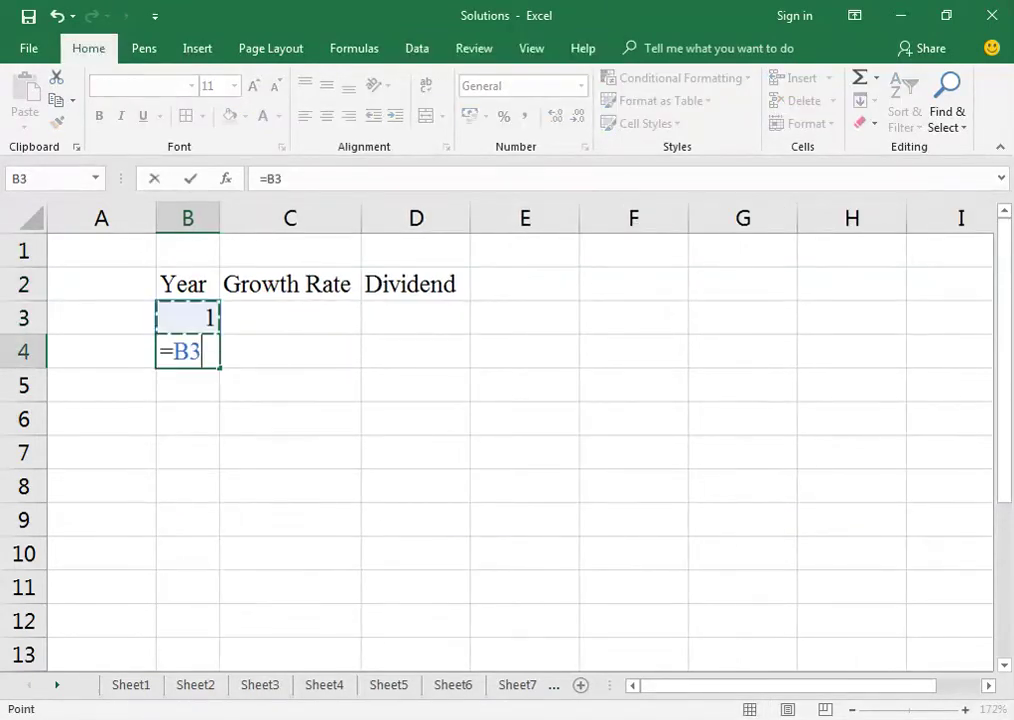
type("+1")
key("ctrl+Return")
Fill the year formula from B4 down to B11 so the Year column runs through year 9.
key("shift+Down")
key("shift+Down")
key("shift+Down")
key("shift+Down")
key("shift+Down")
key("shift+Down")
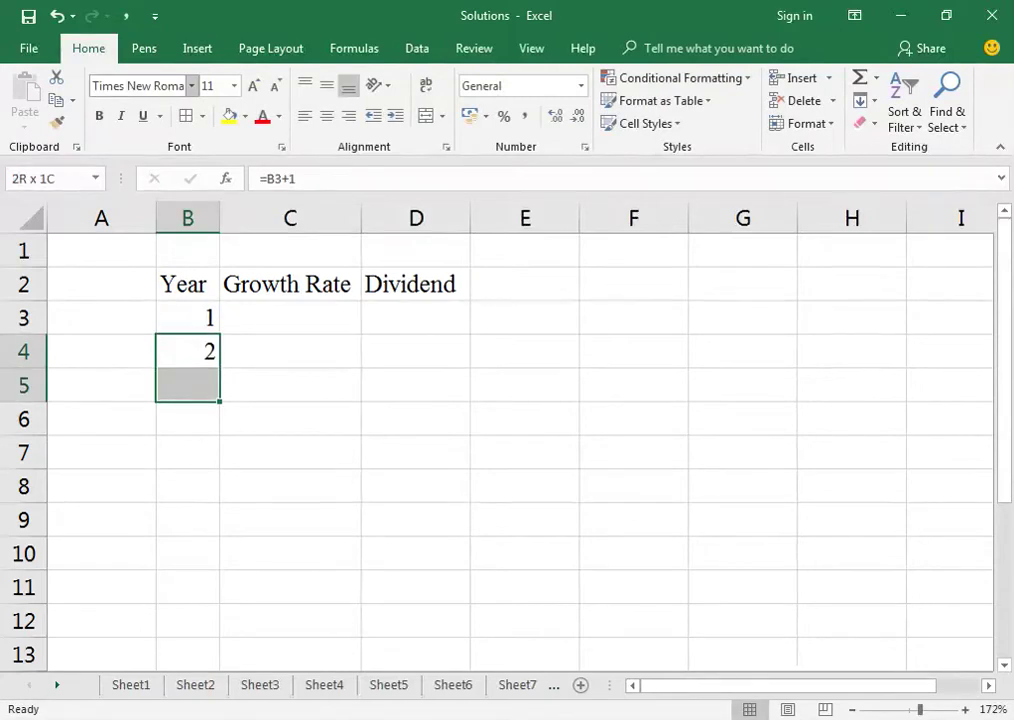
key("ctrl+d")
key("Down")
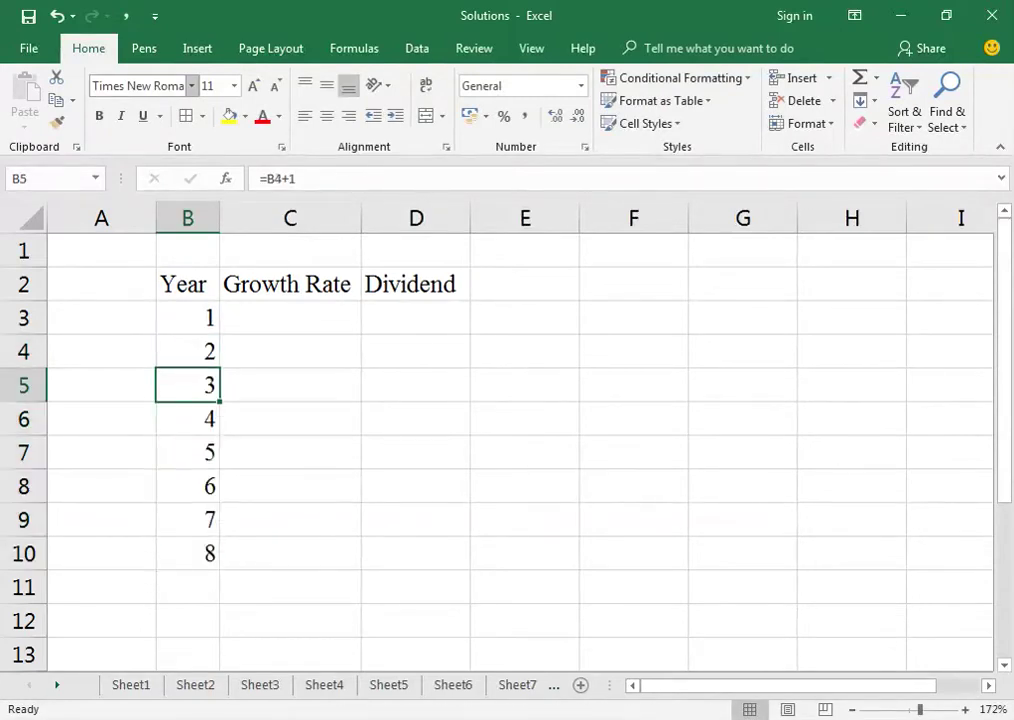
key("ctrl+Down")
key("Down")
key("ctrl+d")
key("ctrl+Up")
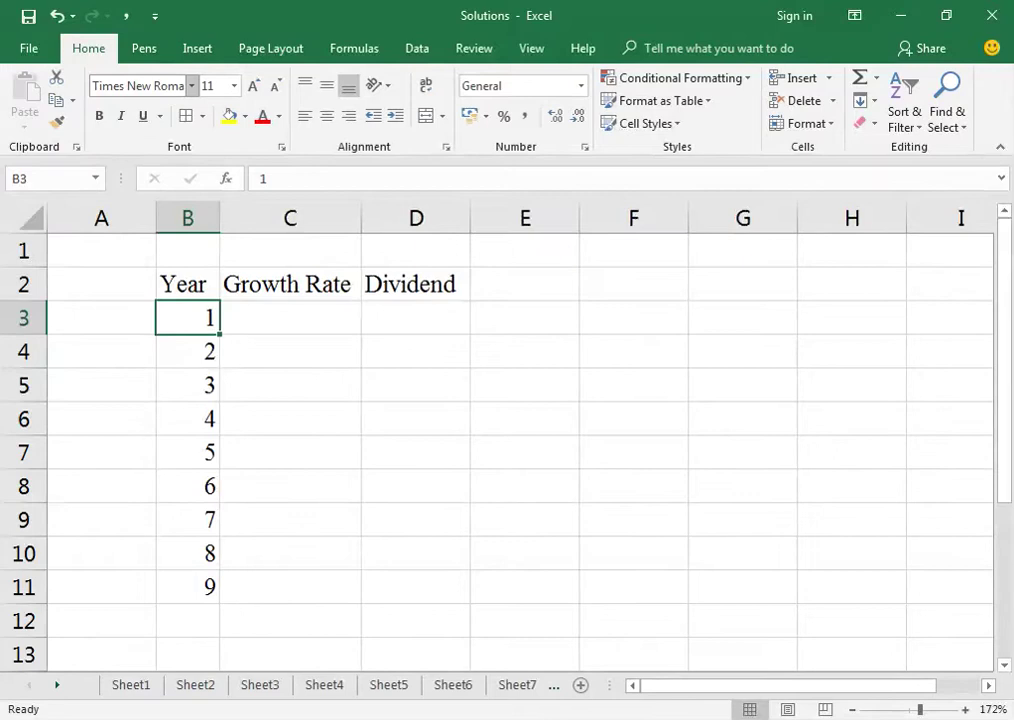
Centre the contents of every cell on the sheet horizontally and align them vertically to the middle.
key("ctrl+shift+Down")
key("ctrl+a")
key("ctrl+a")
key("alt+h")
key("a")
key("c")
key("alt+h")
key("a")
key("m")
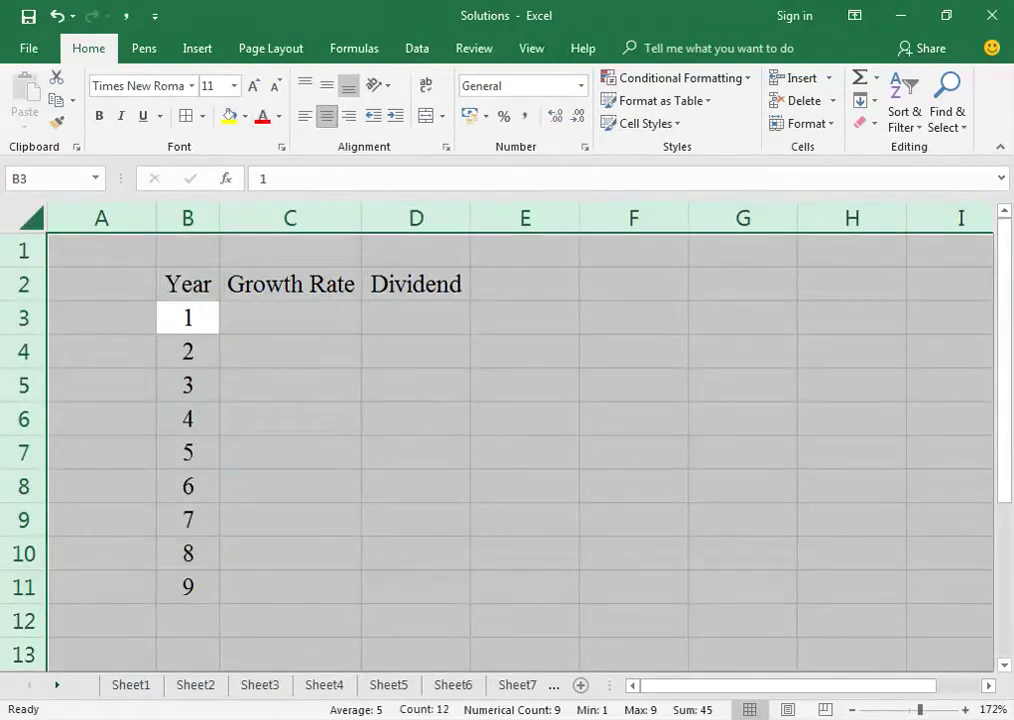
Apply all borders to the Year, Growth Rate and Dividend table in B2:D11.
key("Up")
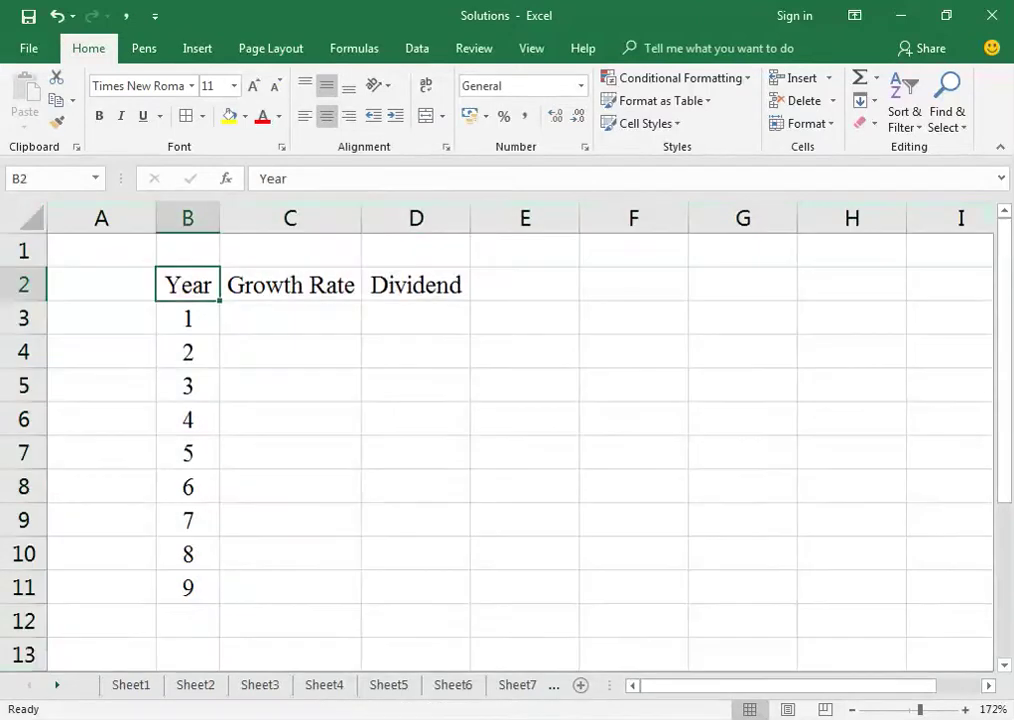
key("ctrl+a")
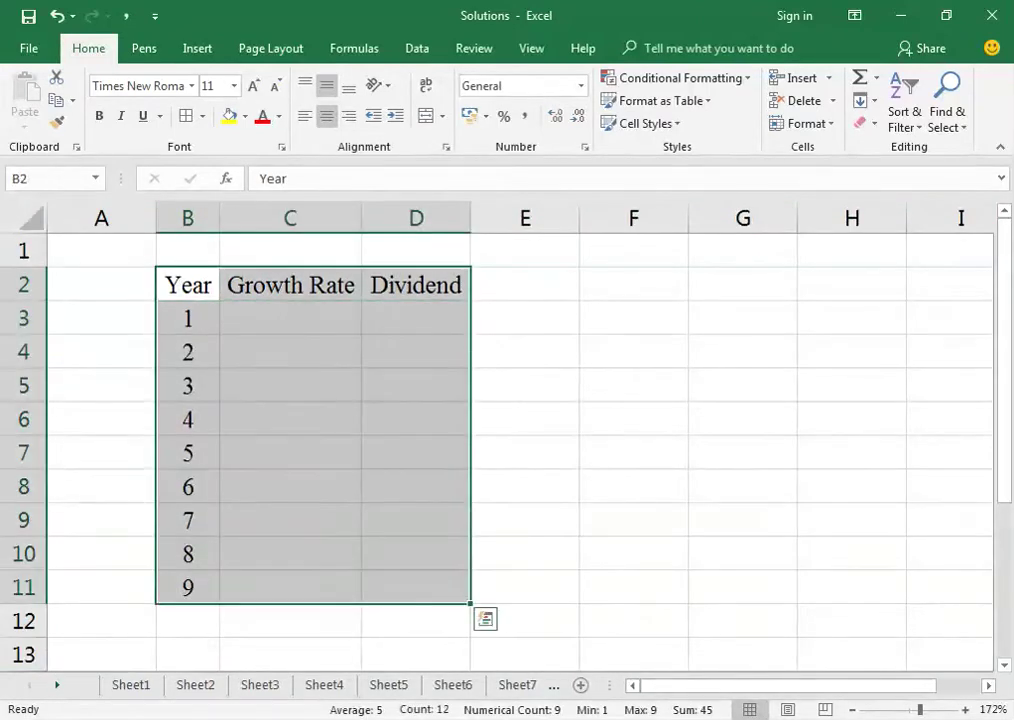
key("alt+h")
key("b")
key("a")
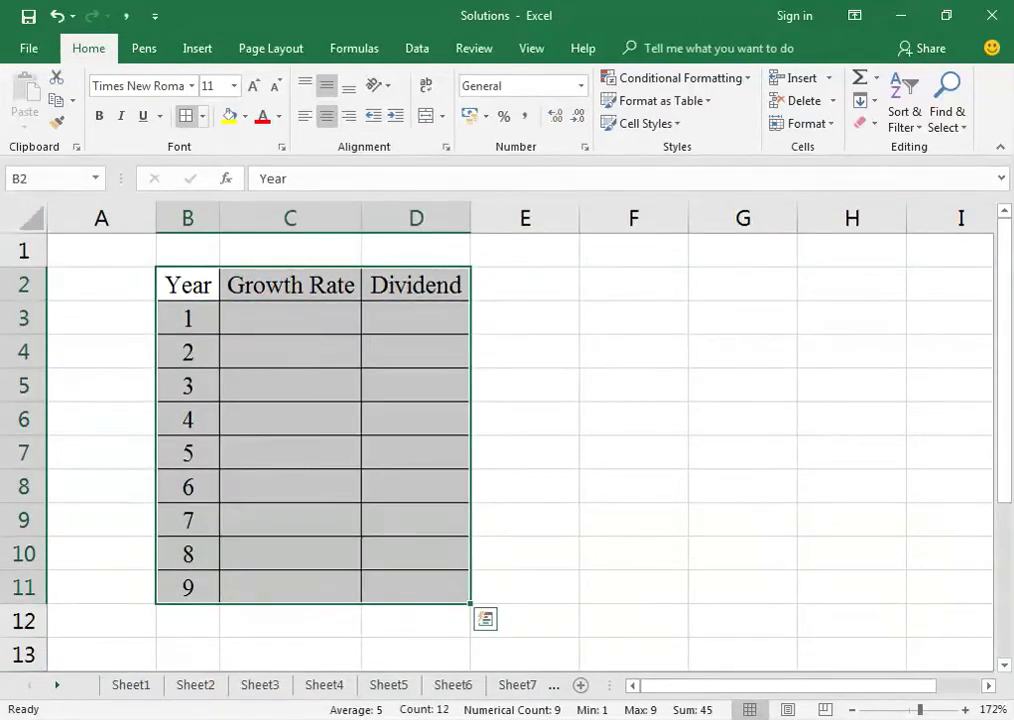
Check the growth rates stated in the step-up growth problem of the workbook PDF, and return to Excel.
left_click(290, 318)
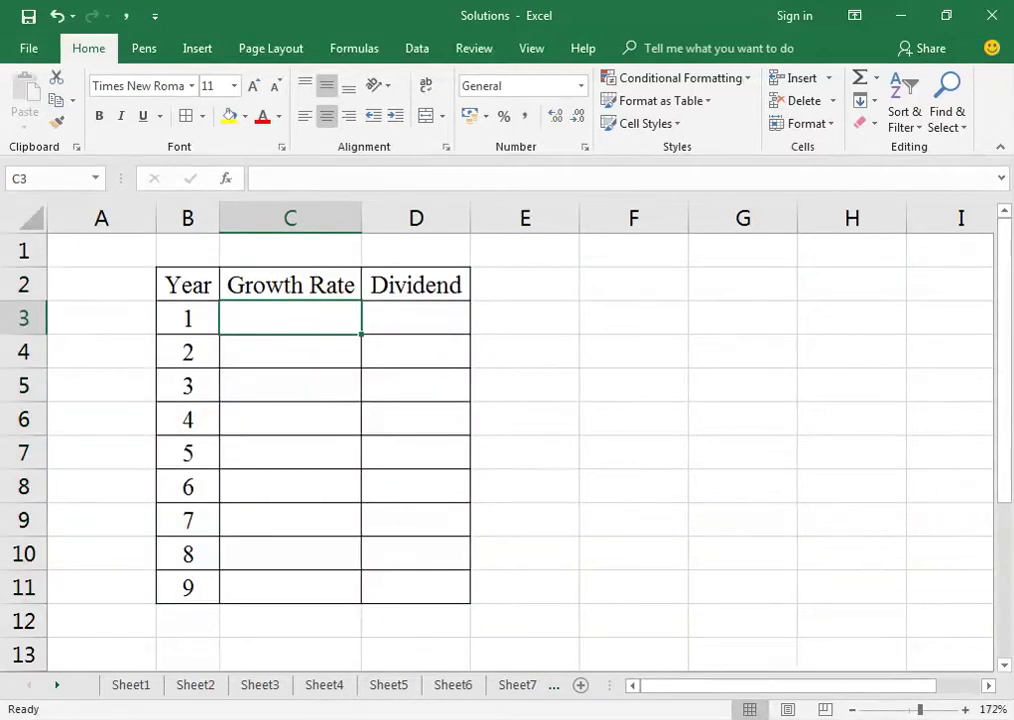
key("alt+Tab")
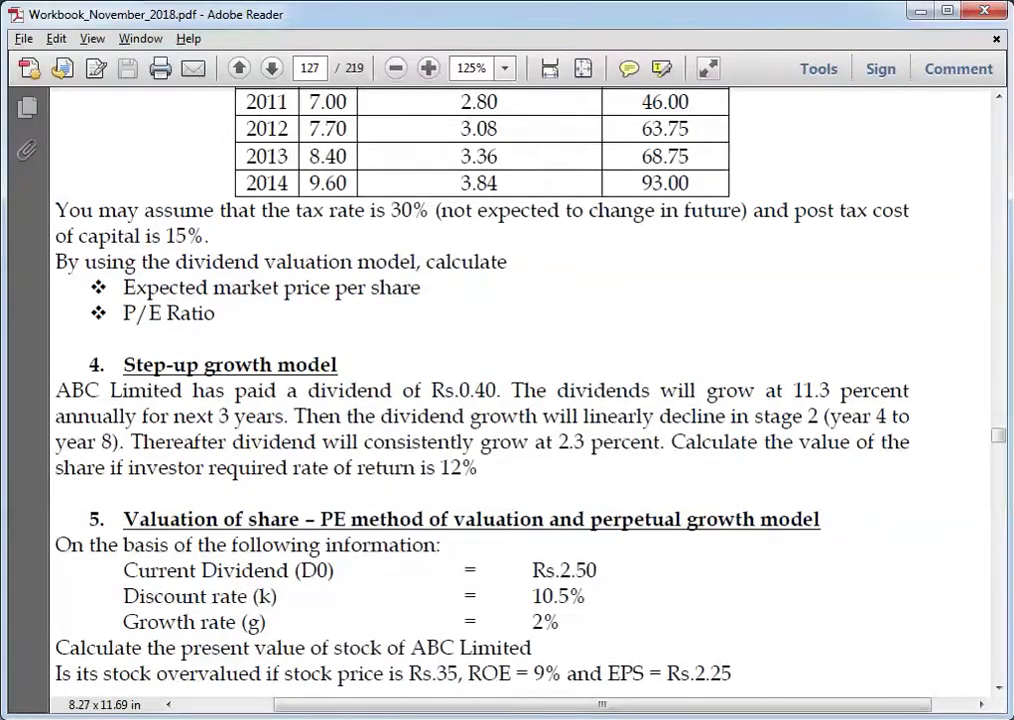
key("alt+Tab")
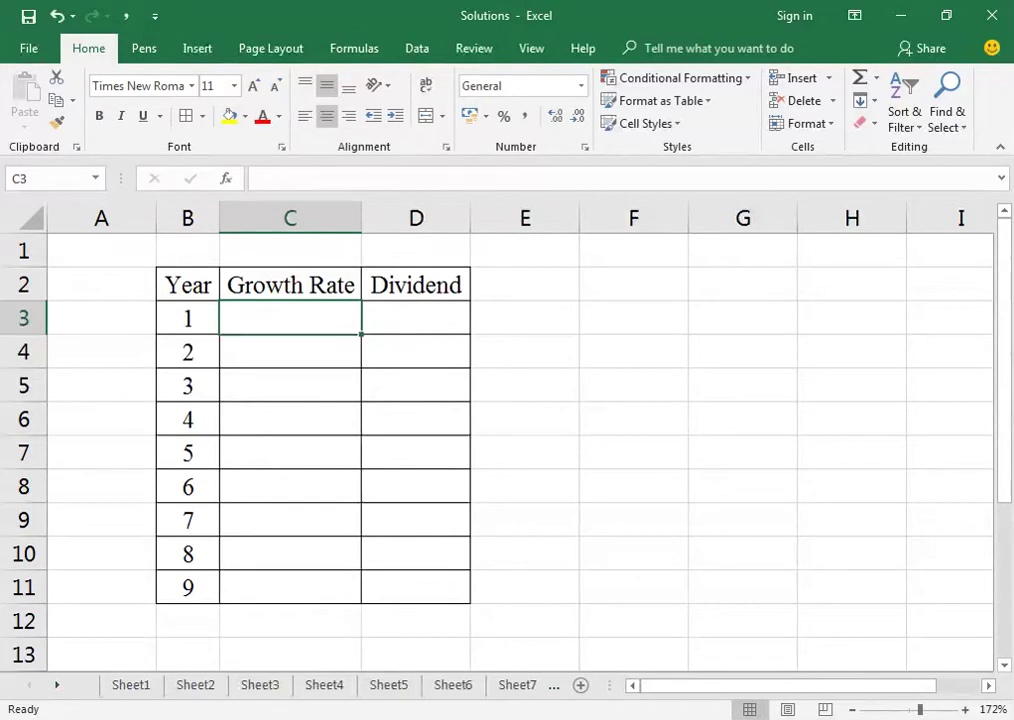
Enter a growth rate of 11.3% for year 1 in C3 and copy it down to years 2 and 3.
type("11.3")
left_click(290, 285)
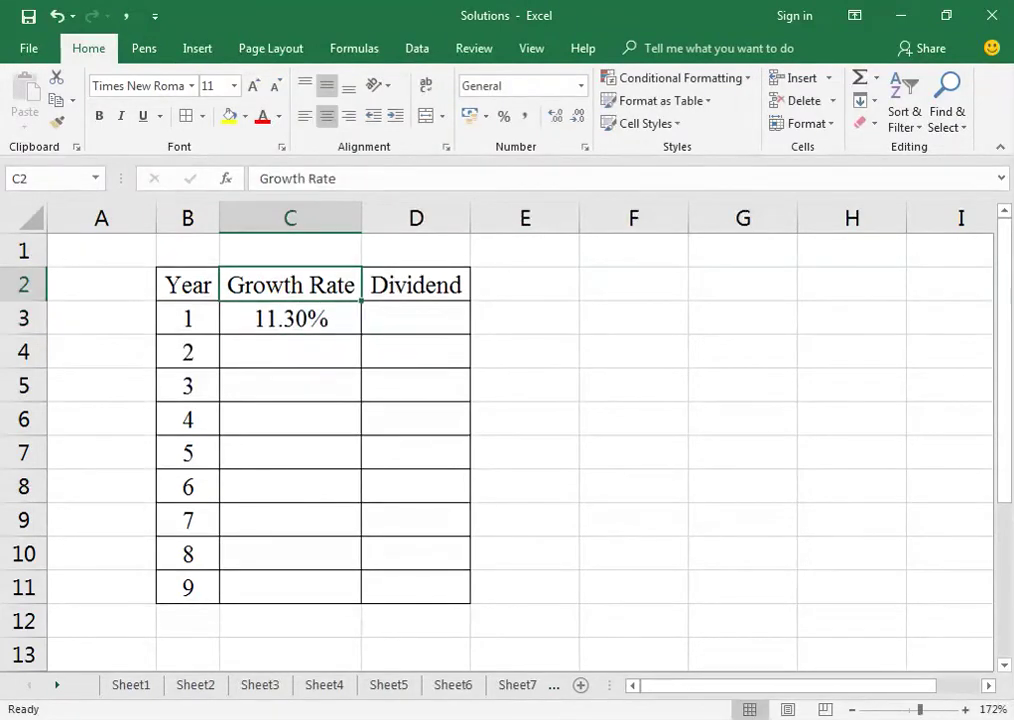
key("Down")
key("Down")
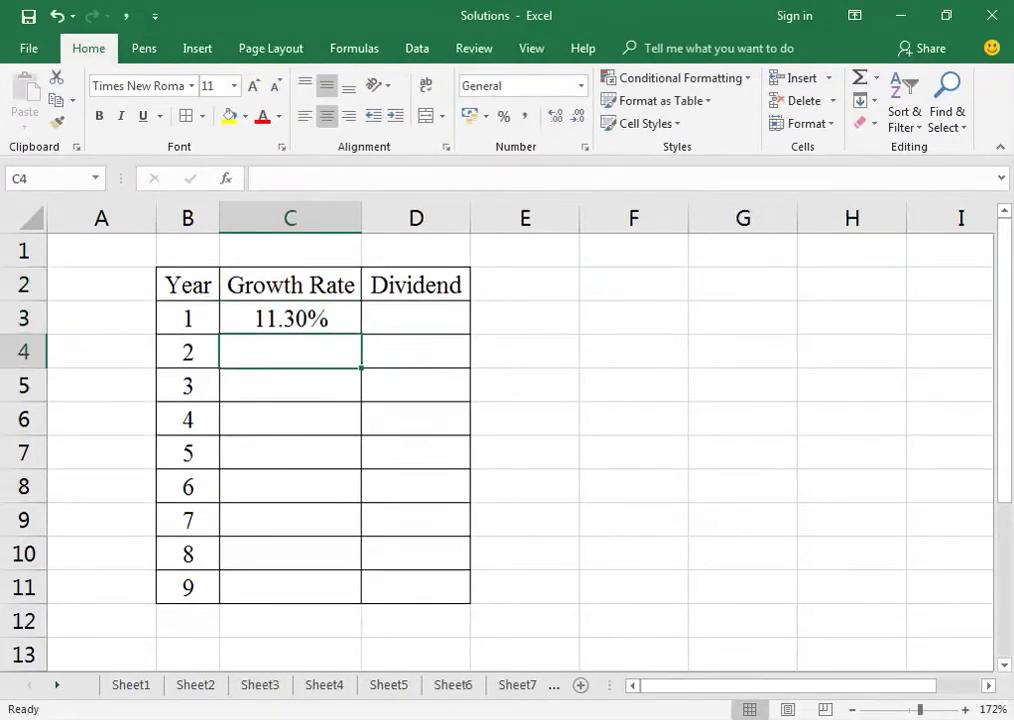
key("ctrl+d")
key("Down")
key("ctrl+d")
Calculate the year 4 growth rate in C6 with +C5-1.5%, and format it as a percentage with two decimals.
key("Down")
type("+")
key("Up")
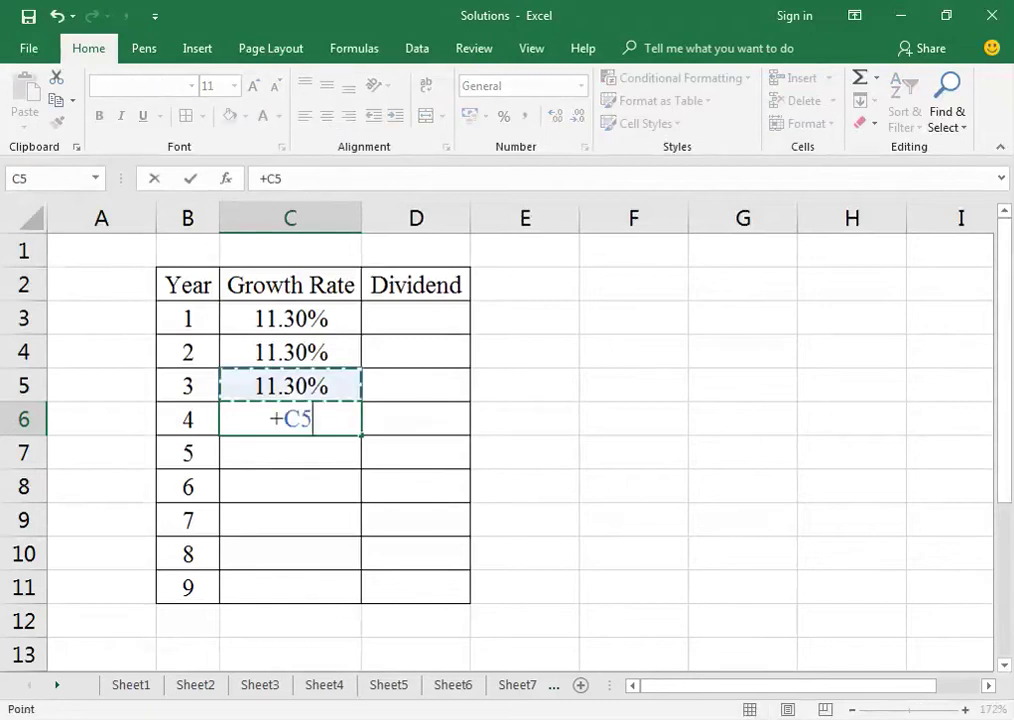
type("-1.5%")
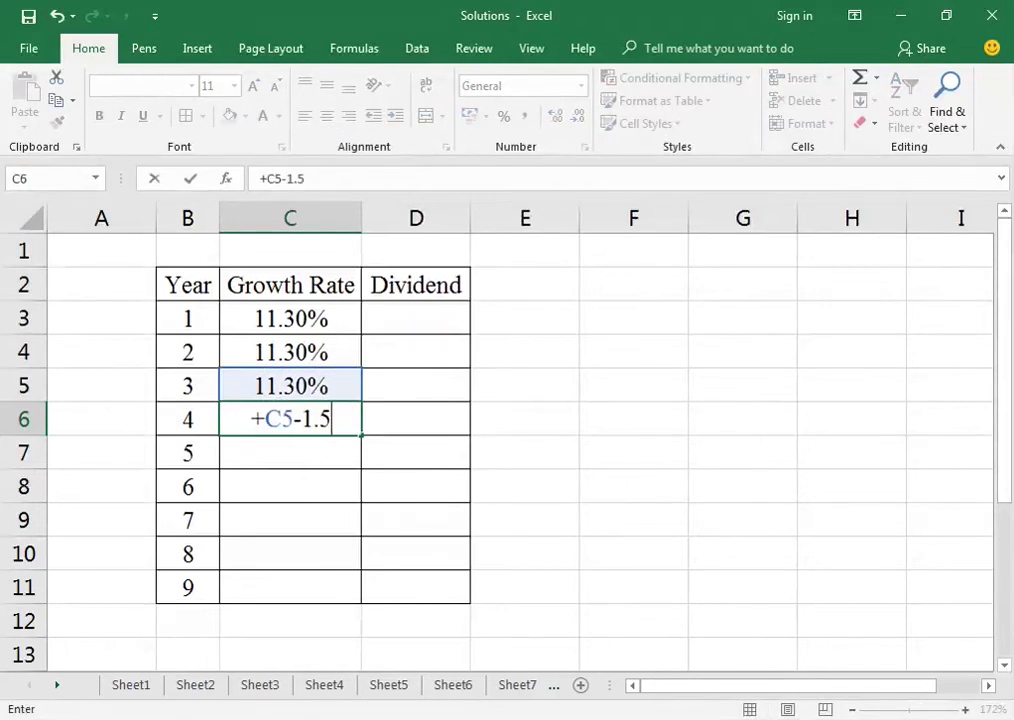
key("ctrl+Return")
key("Return")
key("Up")
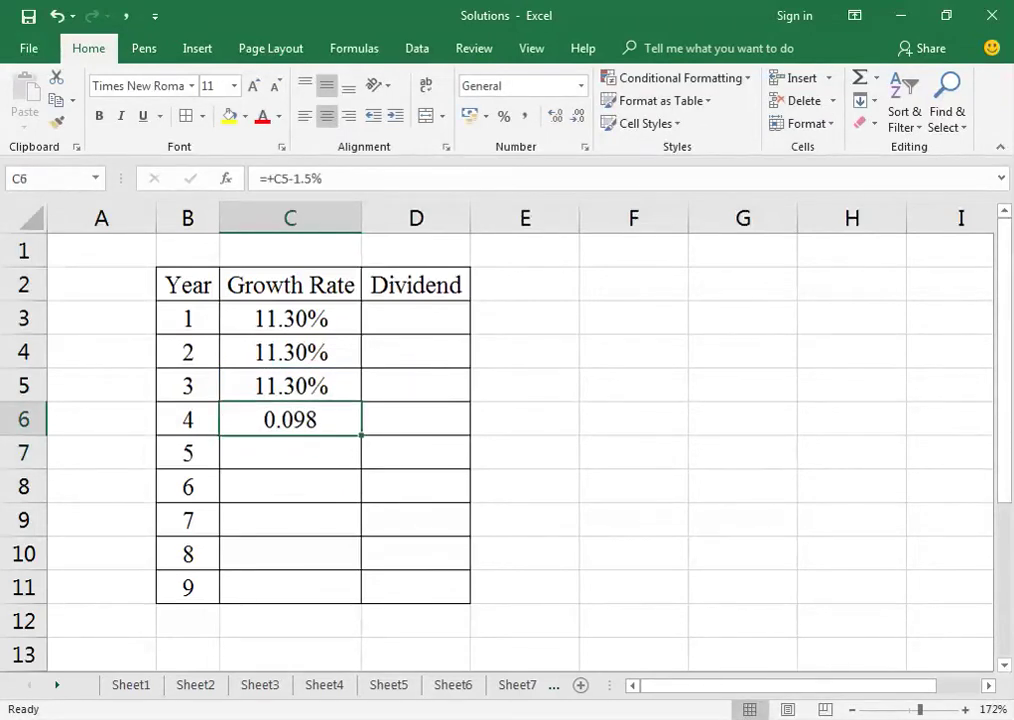
key("ctrl+shift+5")
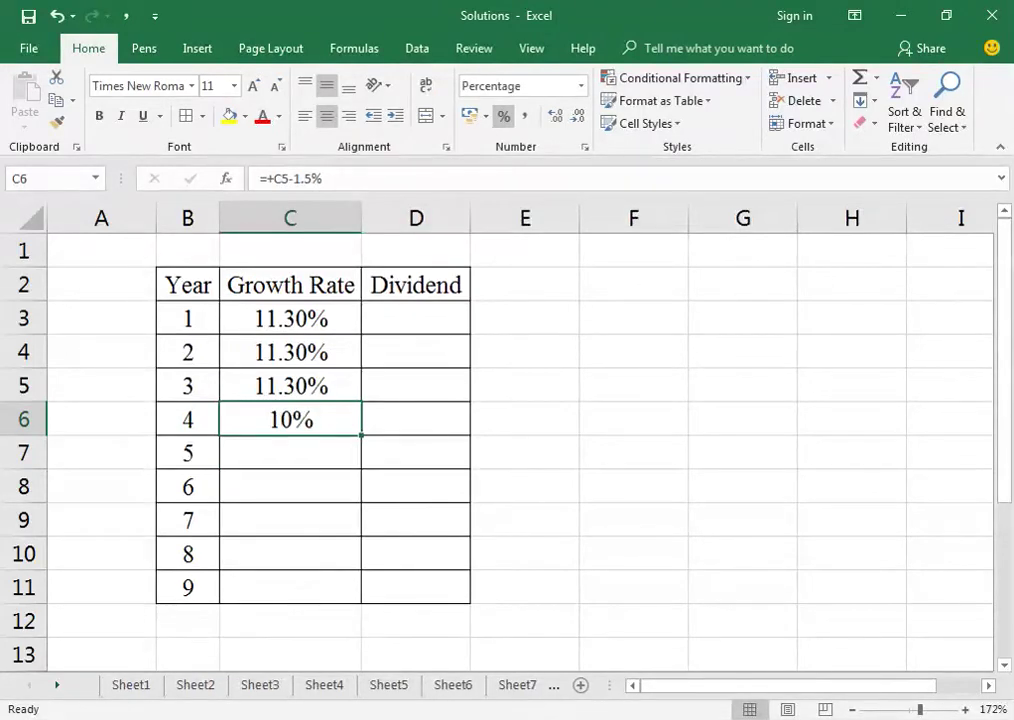
left_click(556, 116)
left_click(556, 116)
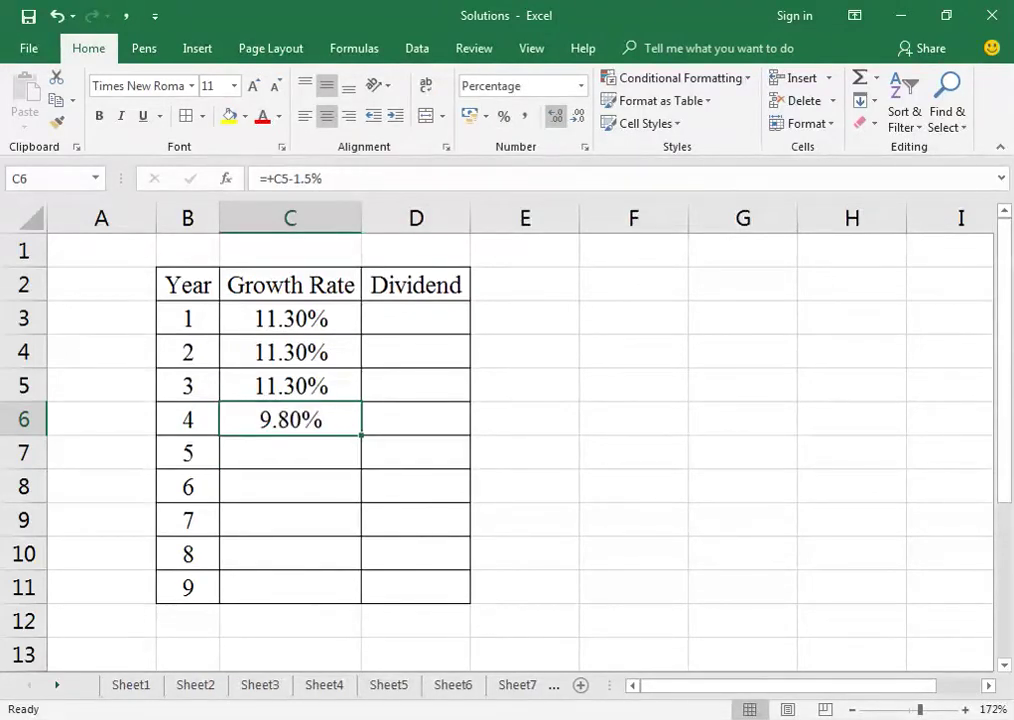
Fill the declining growth rate formula from C6 down through year 9 in C11.
key("Return")
key("ctrl+d")
key("Return")
key("ctrl+d")
key("Return")
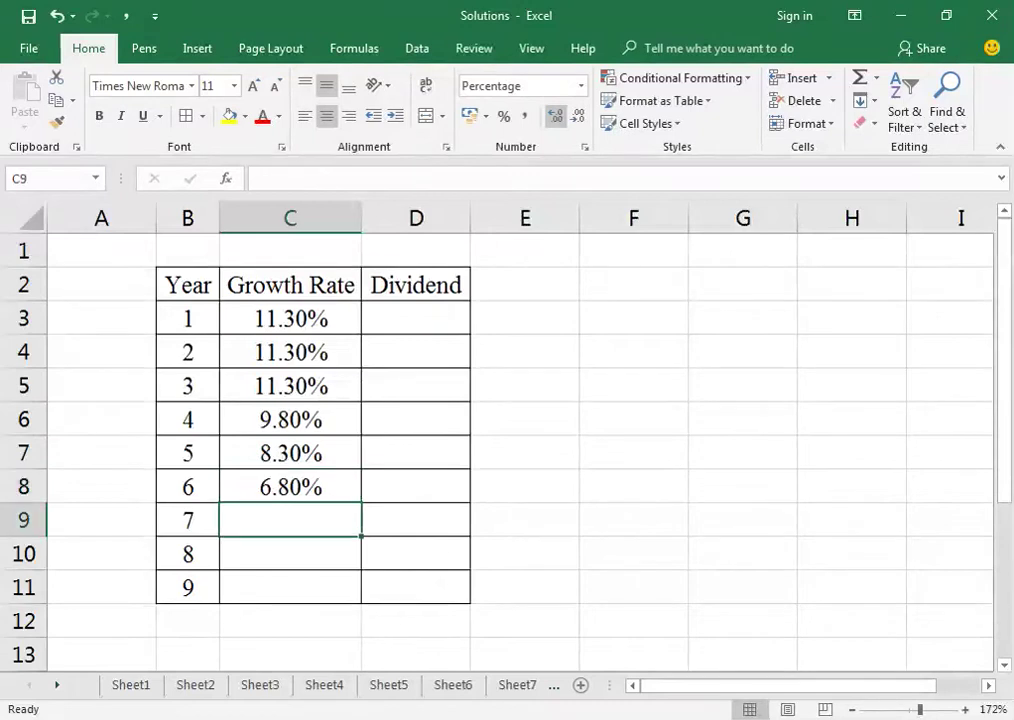
key("ctrl+d")
key("Return")
key("ctrl+d")
key("Return")
key("ctrl+d")
Make the table headings in B2:D2 bold.
key("Right")
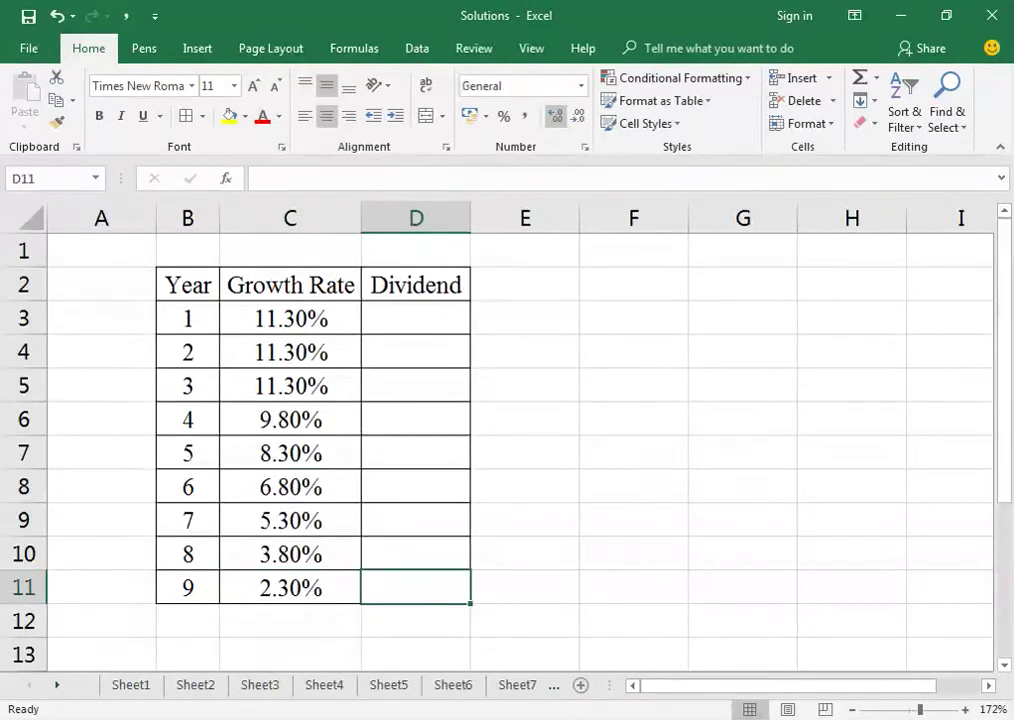
key("Up")
key("Up")
key("Up")
key("Up")
key("Up")
key("Up")
key("Up")
key("Up")
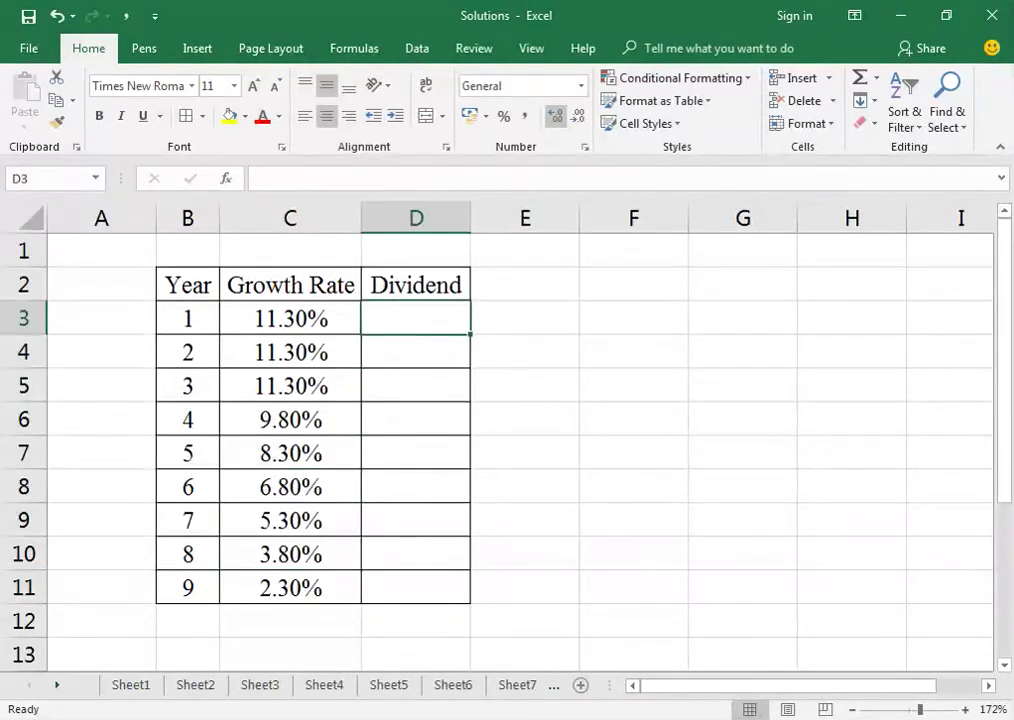
key("Up")
key("Left")
key("Left")
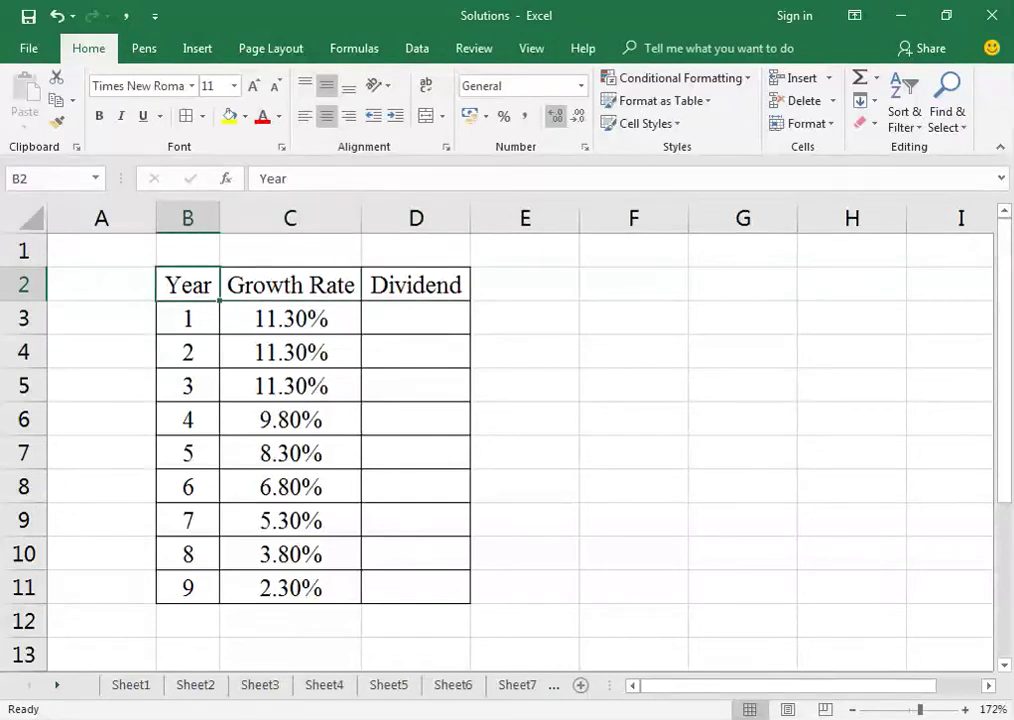
key("ctrl+shift+Right")
key("ctrl+b")
Autofit the column widths of the table B2:D11 to the bold headings.
key("ctrl+shift+Down")
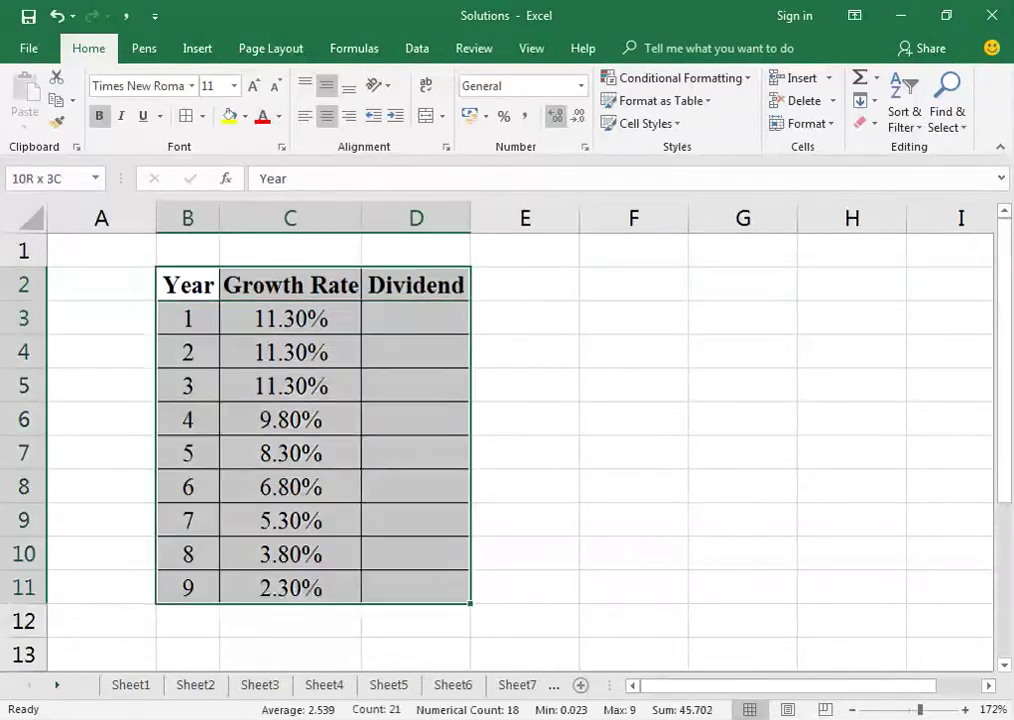
key("alt+o")
key("c")
key("a")
key("Right")
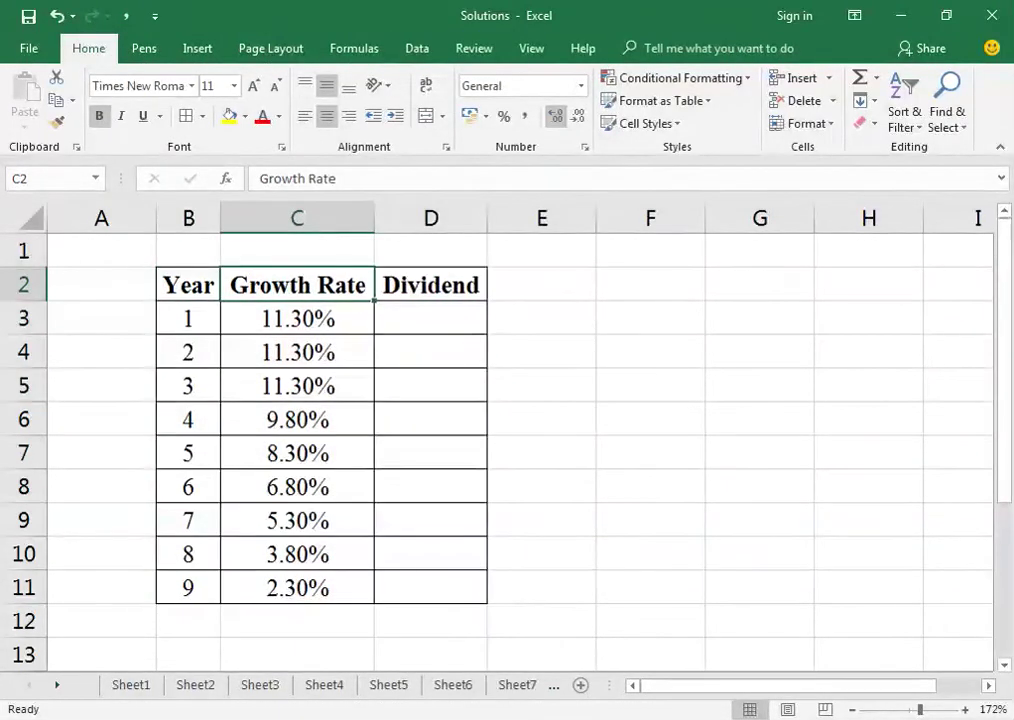
Calculate the year 1 dividend in D3 with +0.40*(1+C3).
key("Down")
key("Right")
type("+0")
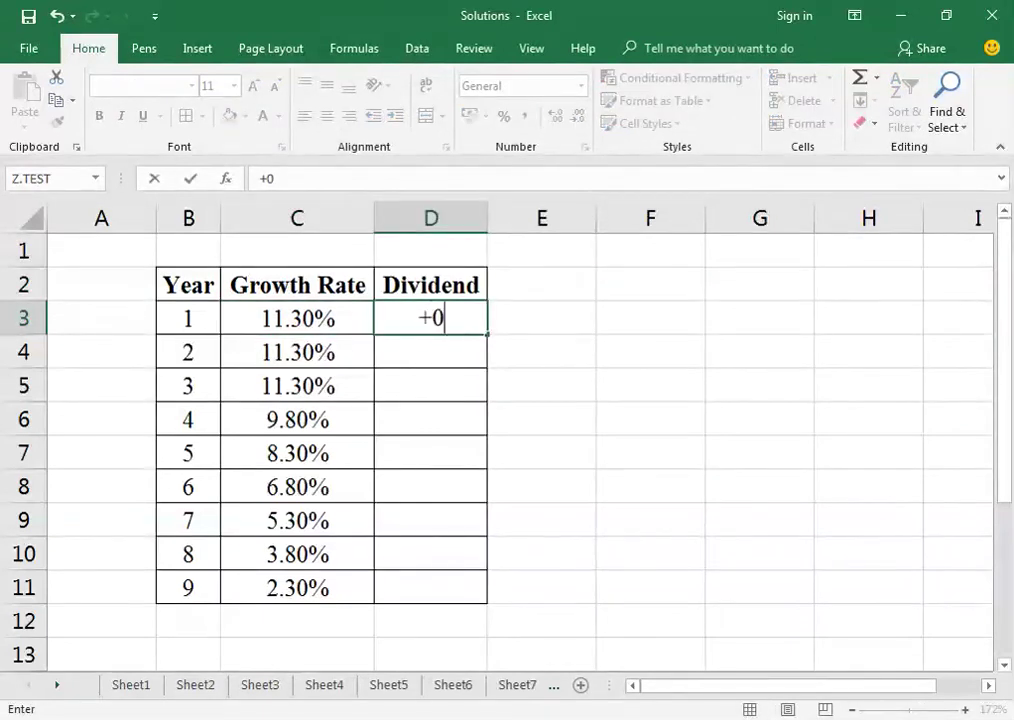
type(".40*")
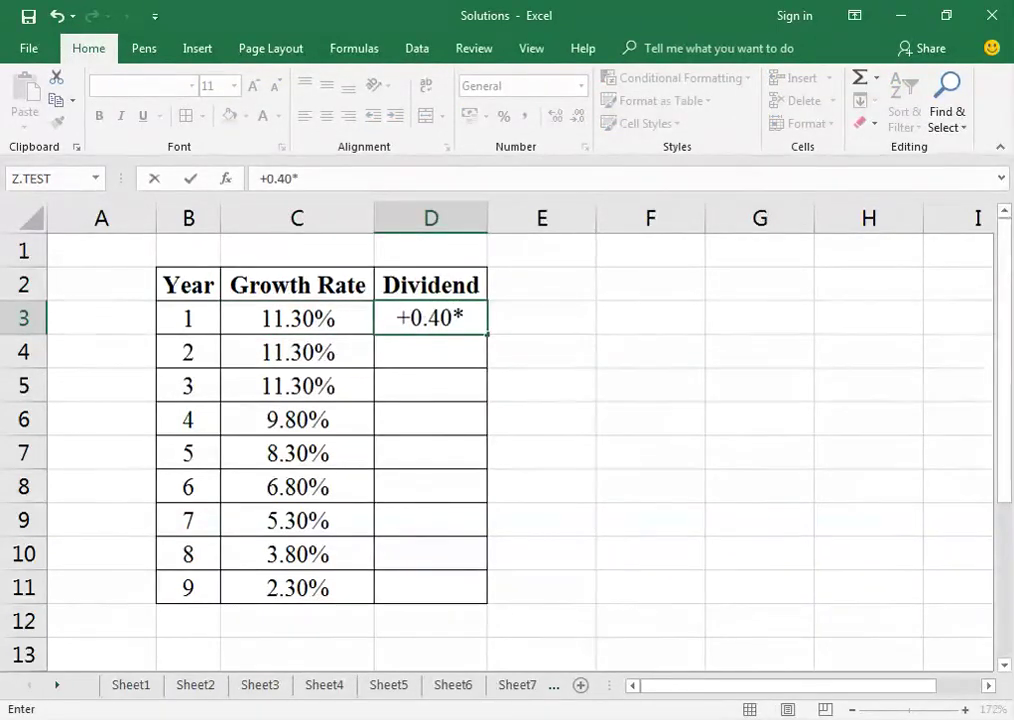
type("(1+")
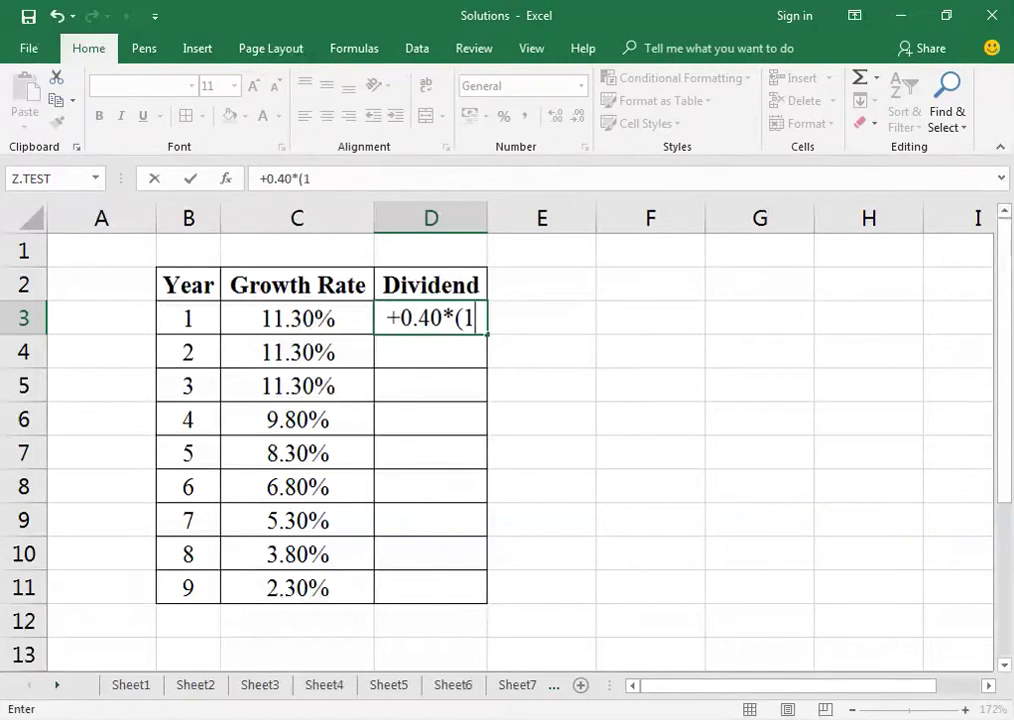
left_click(297, 318)
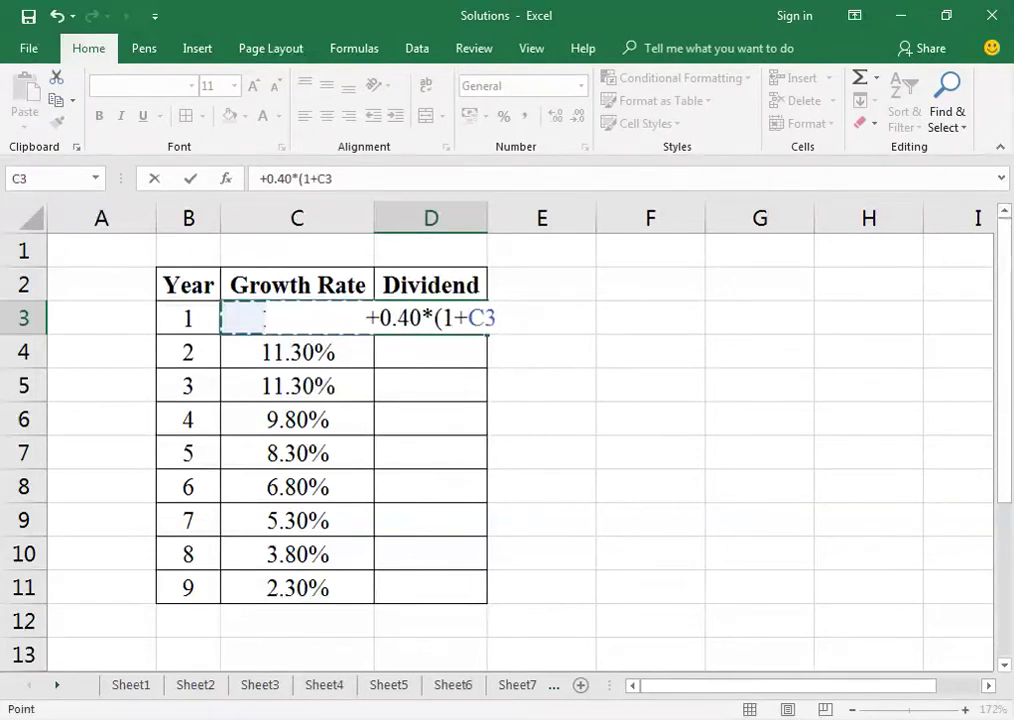
type(")")
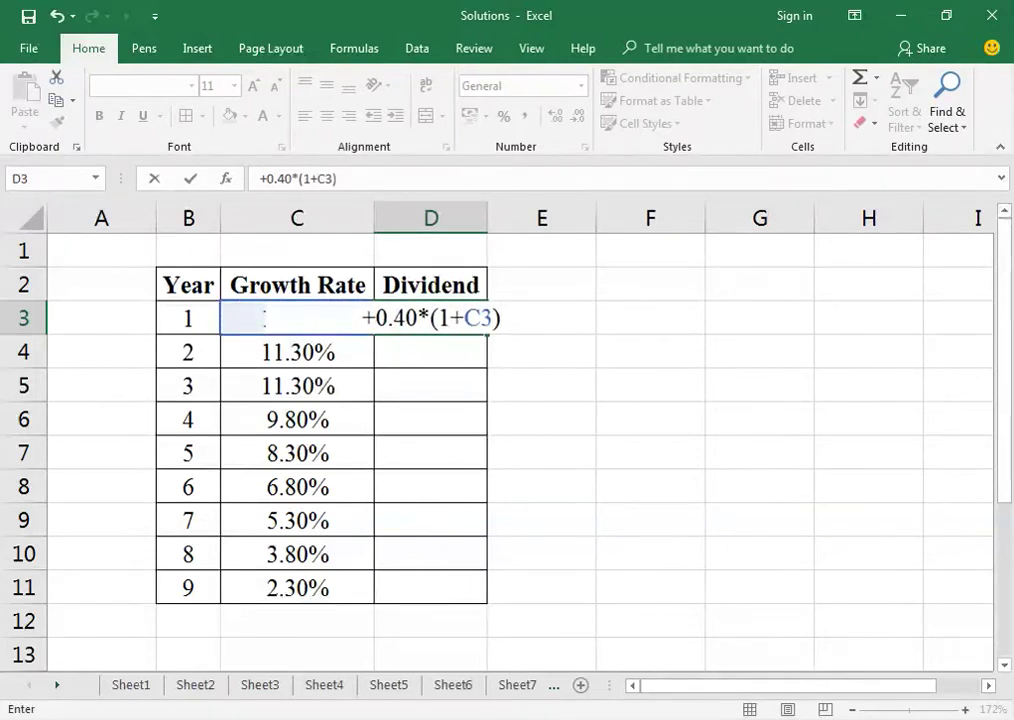
key("Return")
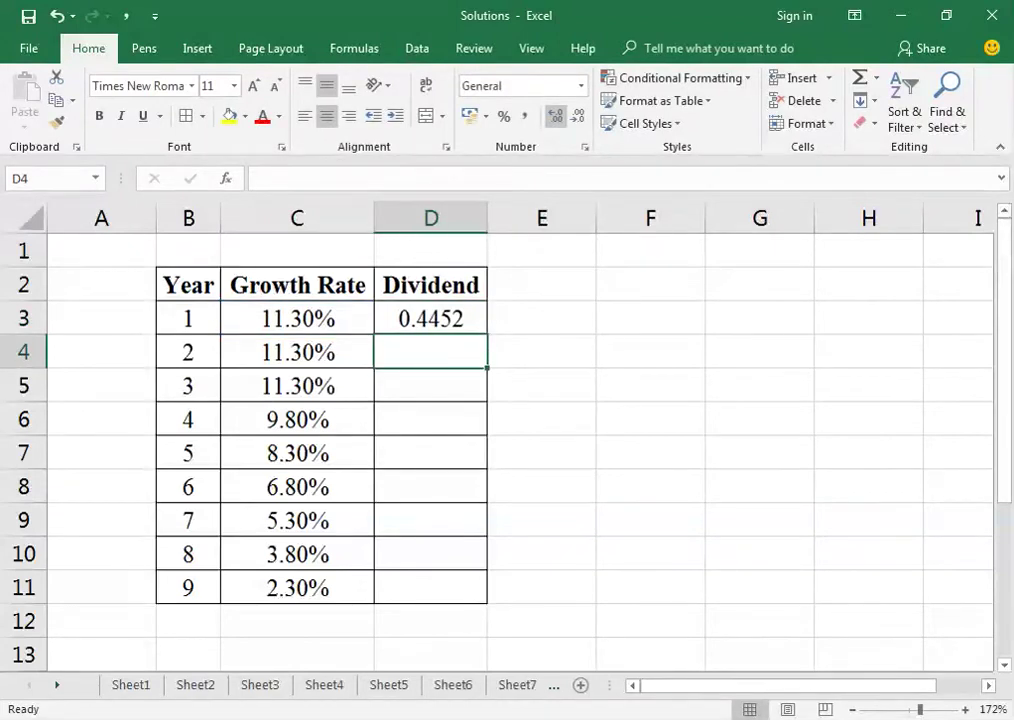
Try filling the year 1 dividend formula down into D4, and inspect the copied formula.
key("ctrl+d")
key("Down")
key("Up")
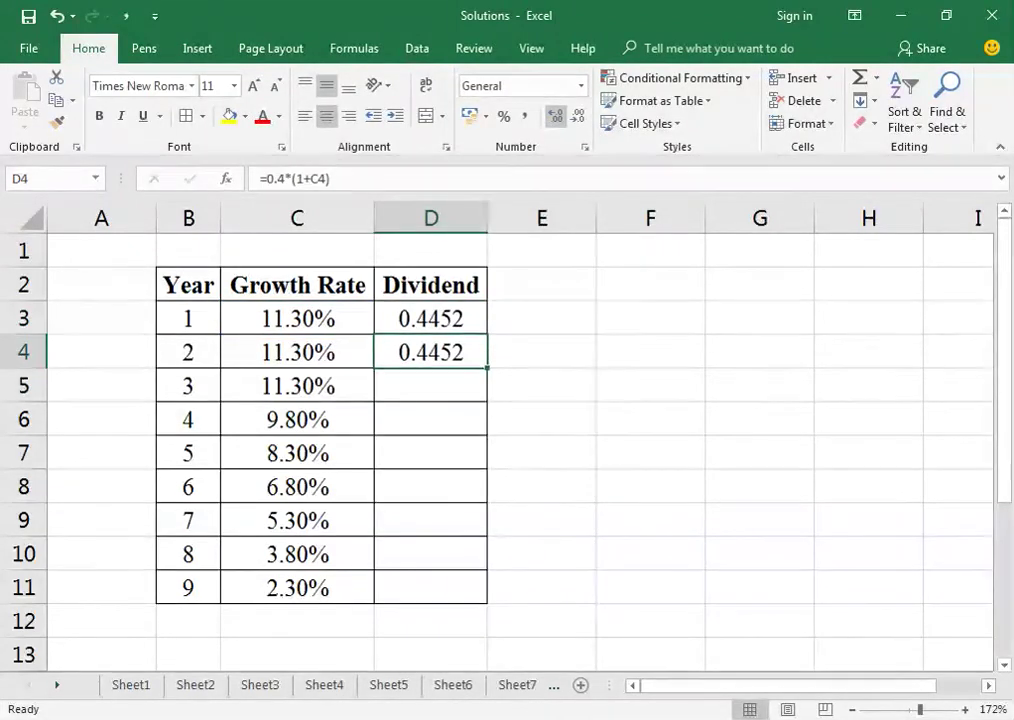
Calculate the year 2 dividend in D4 with =D3*(1+C4) and show it with four decimals.
key("F2")
type("=")
key("Up")
type("*(1+")
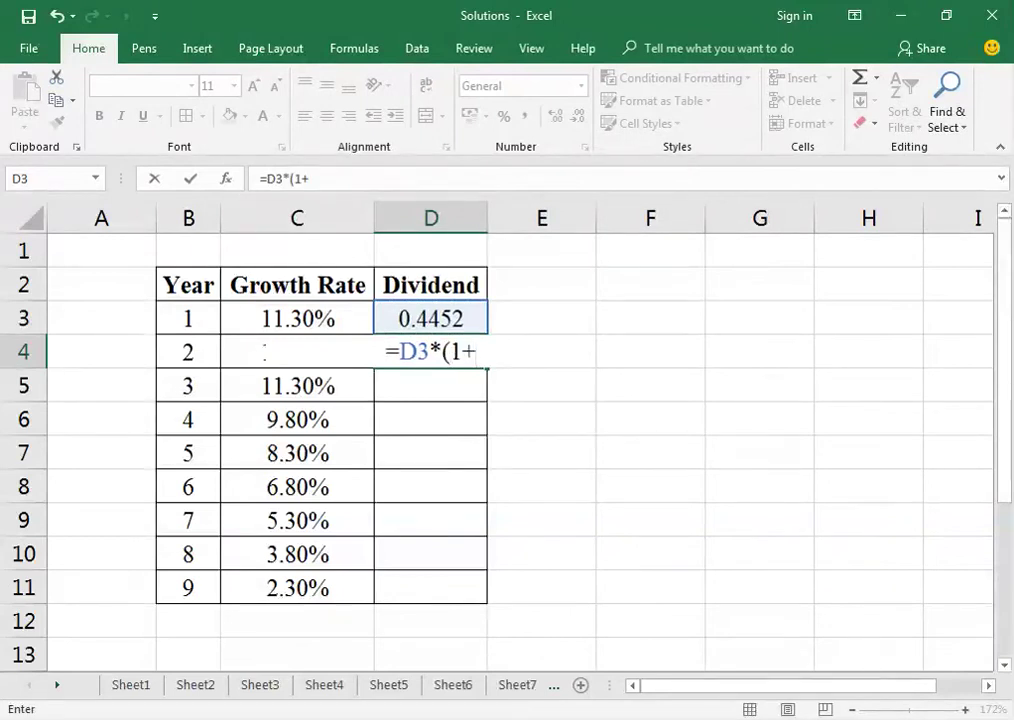
key("Left")
key("Return")
key("Up")
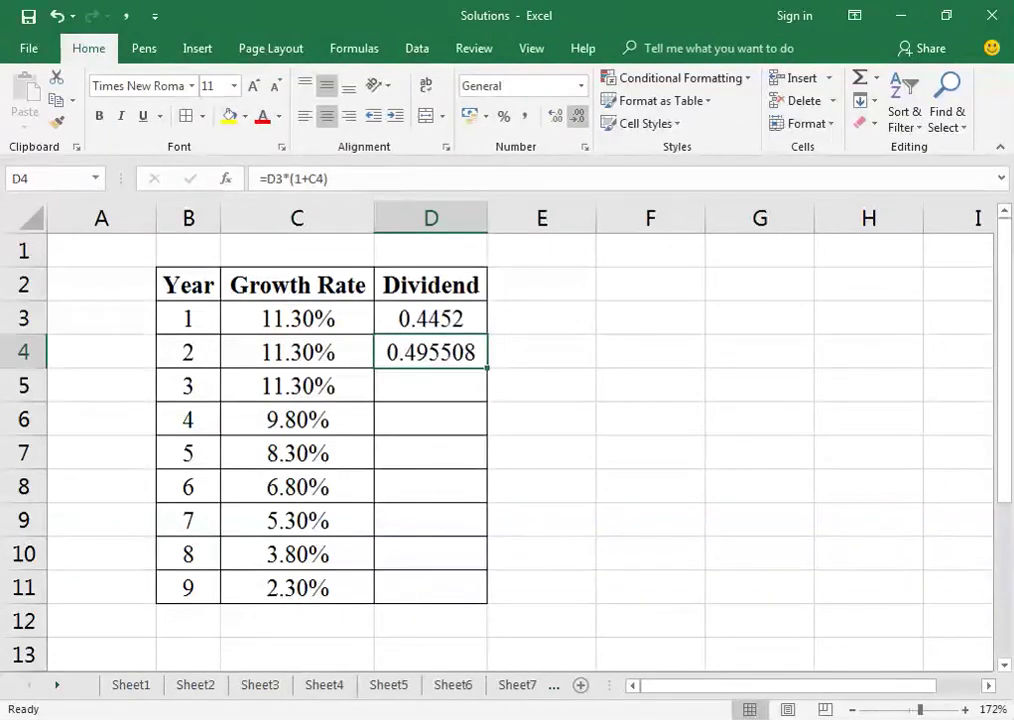
left_click(577, 116)
left_click(577, 116)
Fill the year 2 dividend formula down through D5:D11 for years 3 to 9.
key("Down")
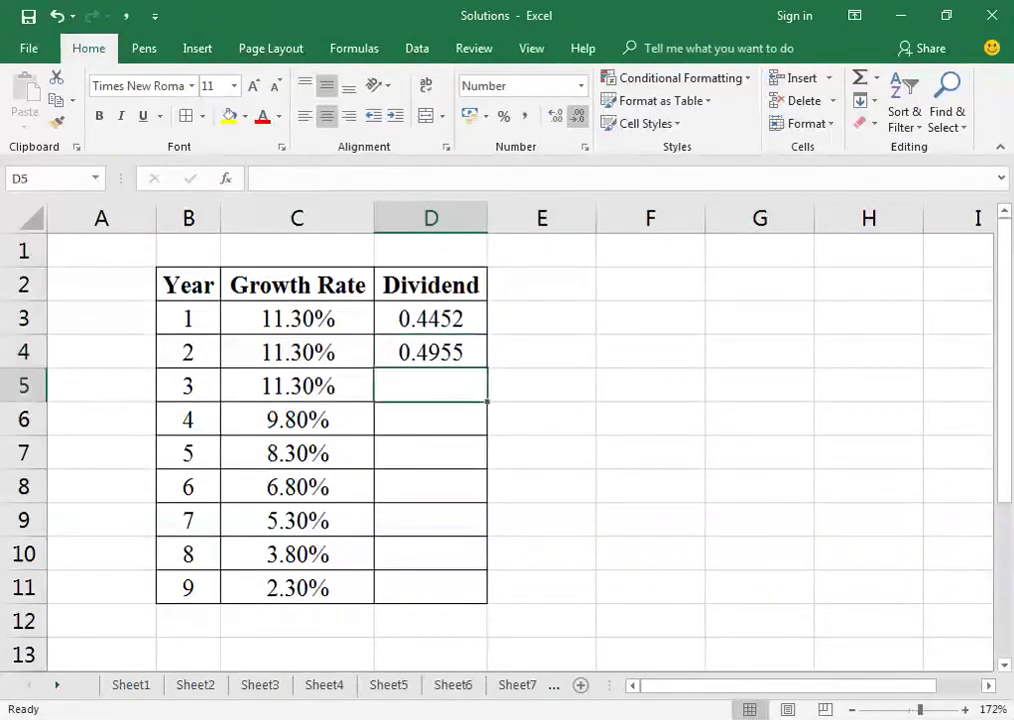
key("ctrl+d")
key("Down")
key("ctrl+d")
key("Down")
key("ctrl+d")
key("Down")
key("ctrl+d")
key("Down")
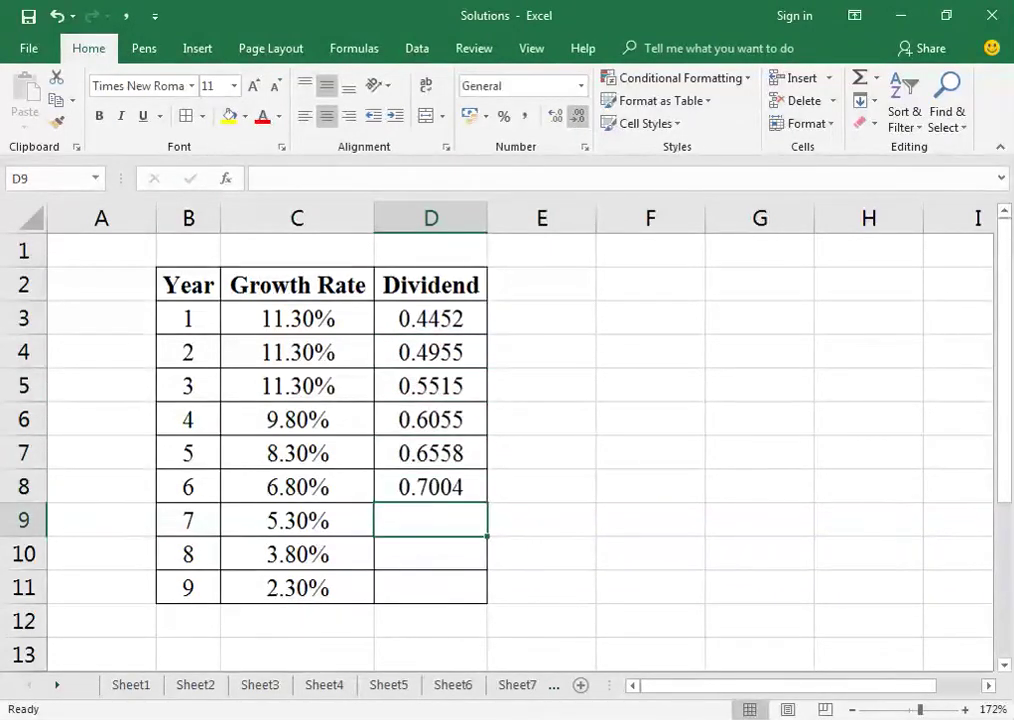
key("ctrl+d")
key("Down")
key("ctrl+d")
key("Down")
key("ctrl+d")
key("ctrl+Up")
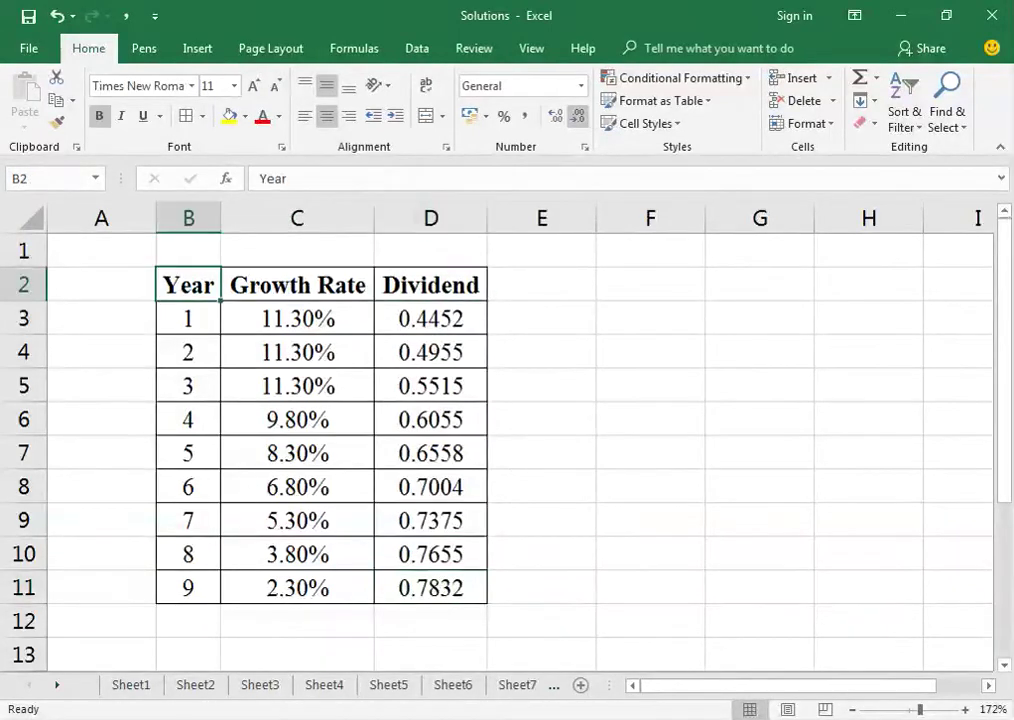
key("ctrl+shift+Left")
key("ctrl+shift+Down")
key("Up")
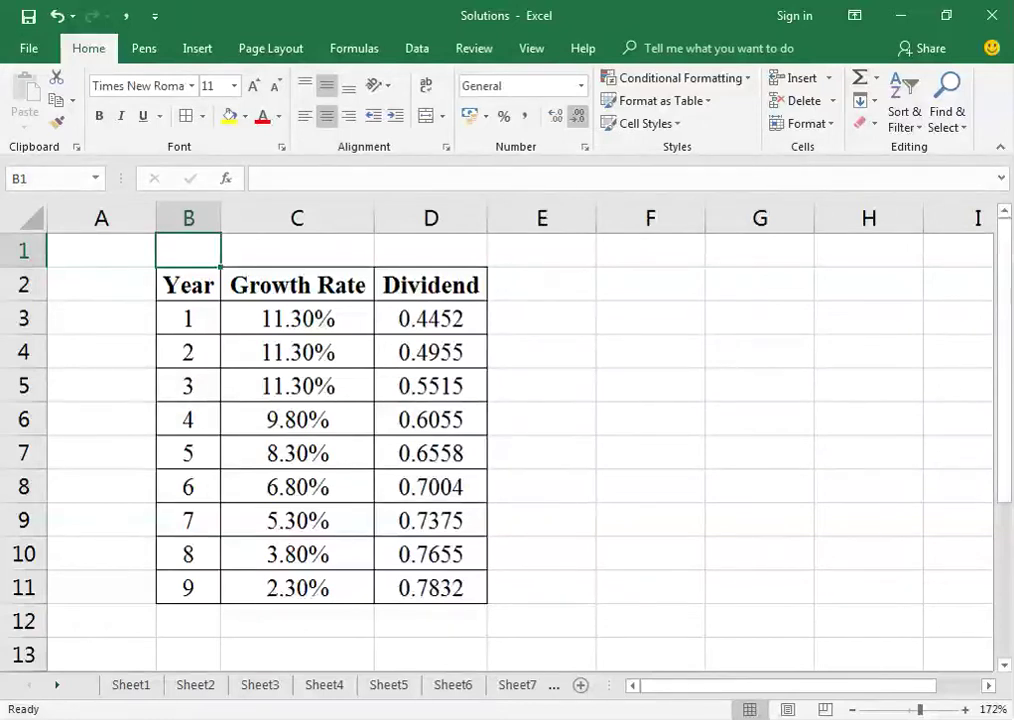
Enter the label P8 in B13 below the dividend table.
left_click(188, 285)
left_click(188, 318)
left_click(188, 419)
left_click(188, 487)
left_click(188, 621)
left_click(188, 654)
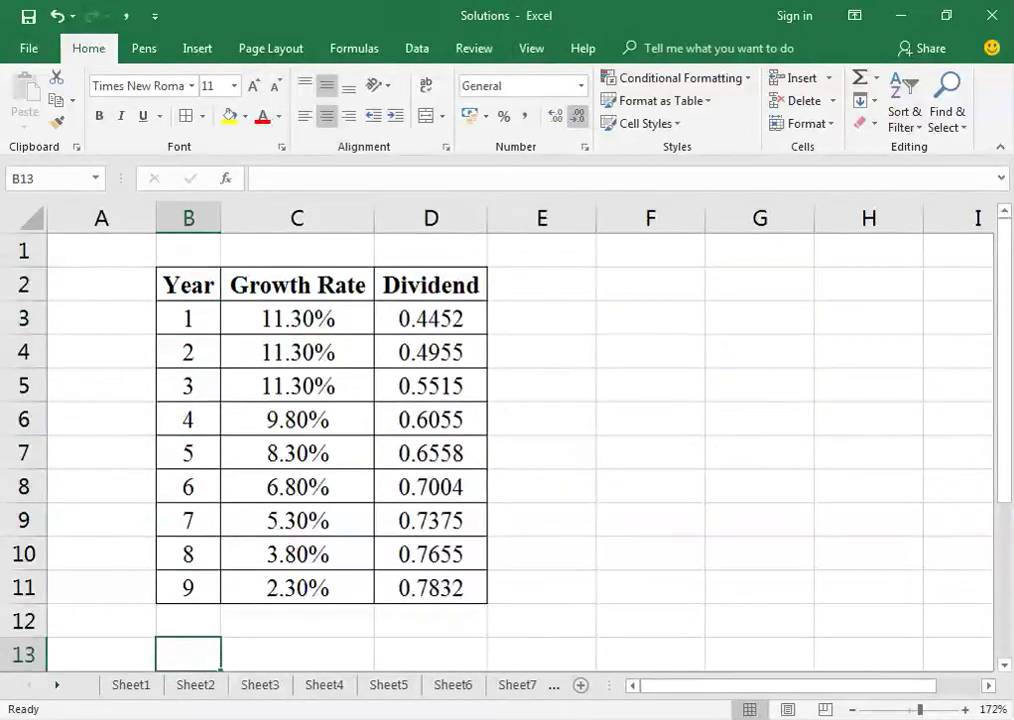
key("Down")
key("Down")
key("Up")
key("Up")
type("P8")
key("Return")
Write the terminal price formula labels beside P8, with D9 in C13 and Ke-G in C14.
left_click(297, 587)
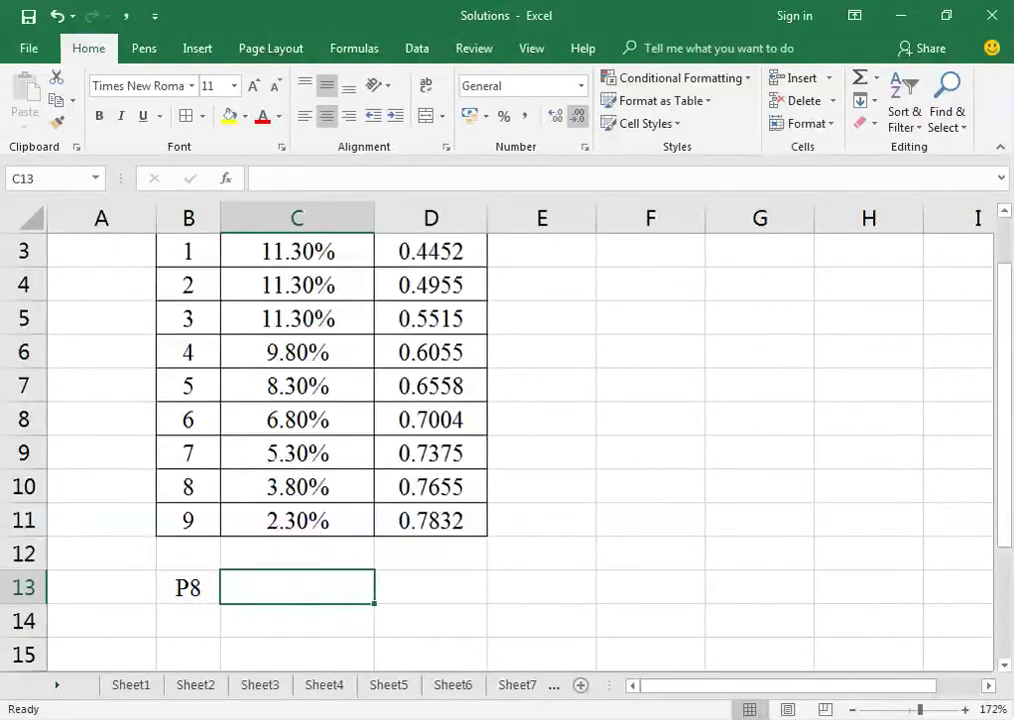
type("D9")
key("Return")
type("Ke-G")
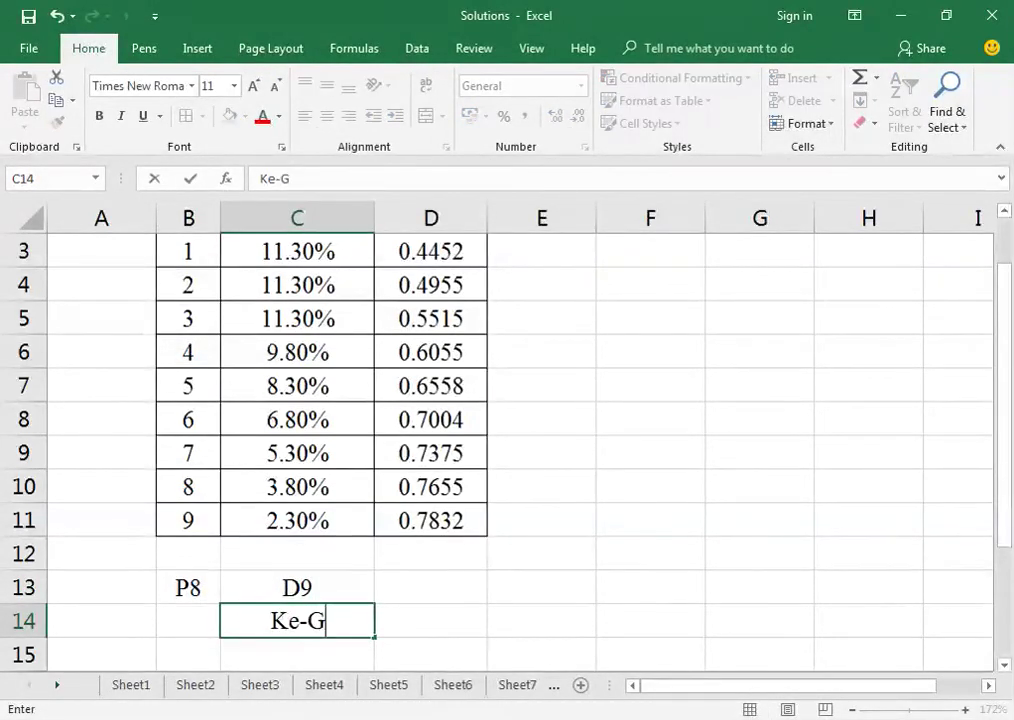
key("Return")
Merge and center B13:B14 so the P8 label spans both rows.
left_click(188, 587)
key("shift+Down")
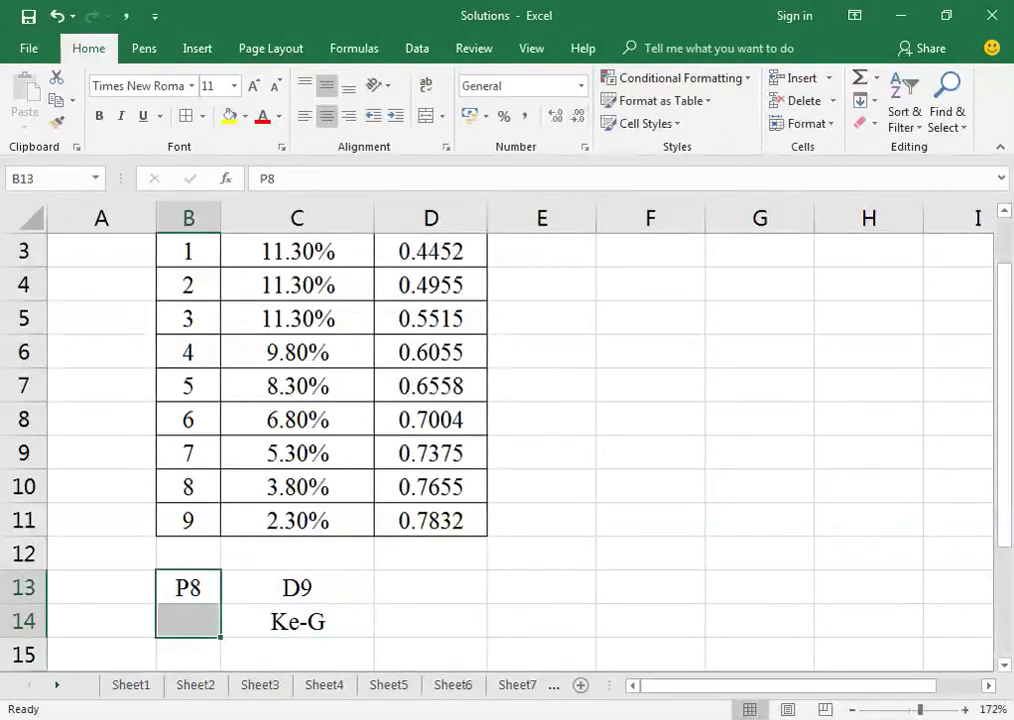
left_click(425, 116)
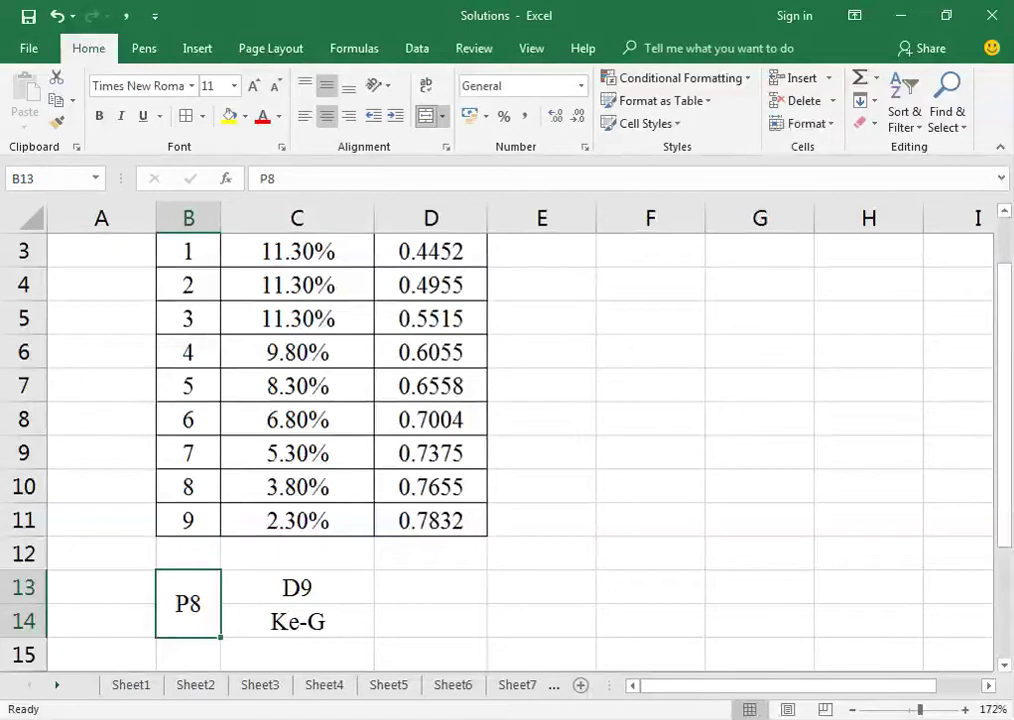
Enter the year 9 dividend 0.7832 in D13 beside the D9 label.
left_click(297, 587)
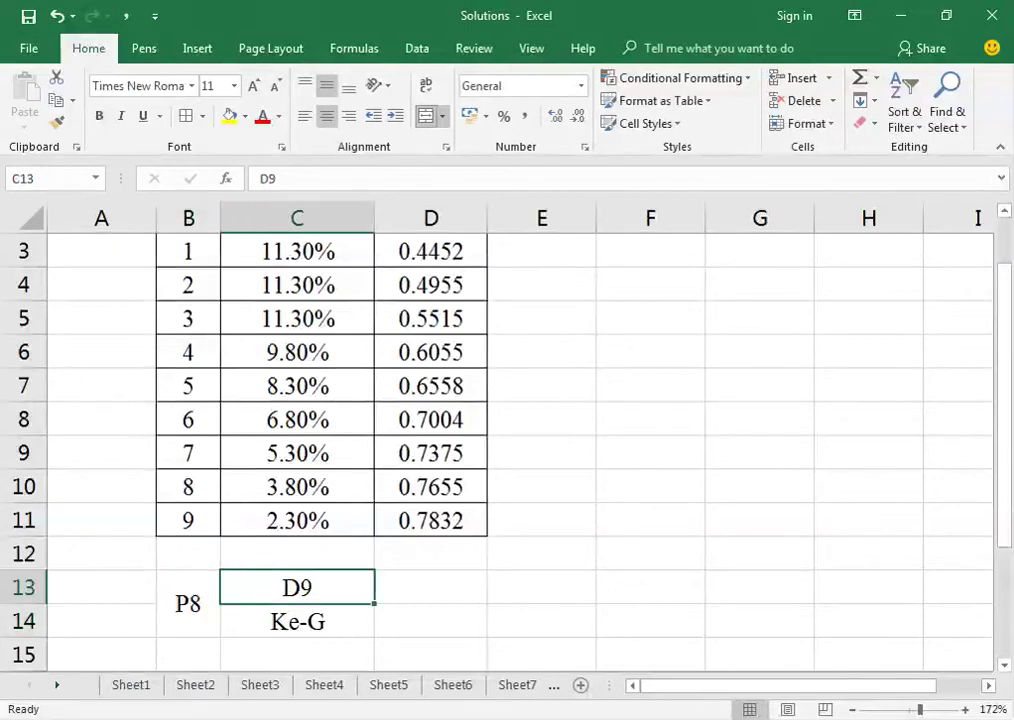
left_click(430, 587)
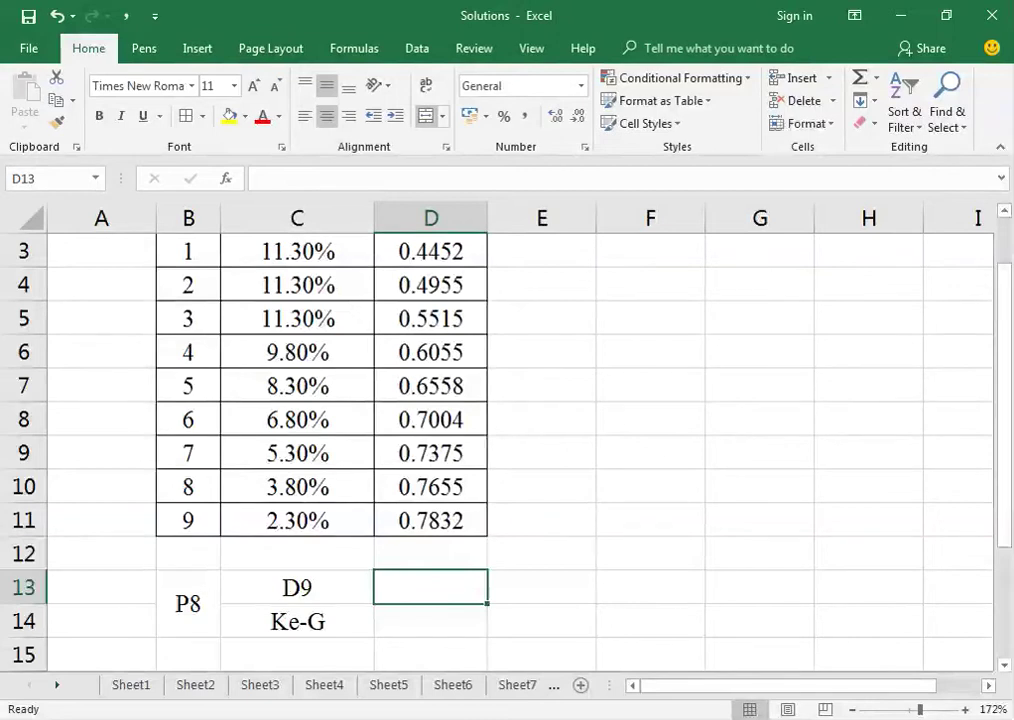
type("0.")
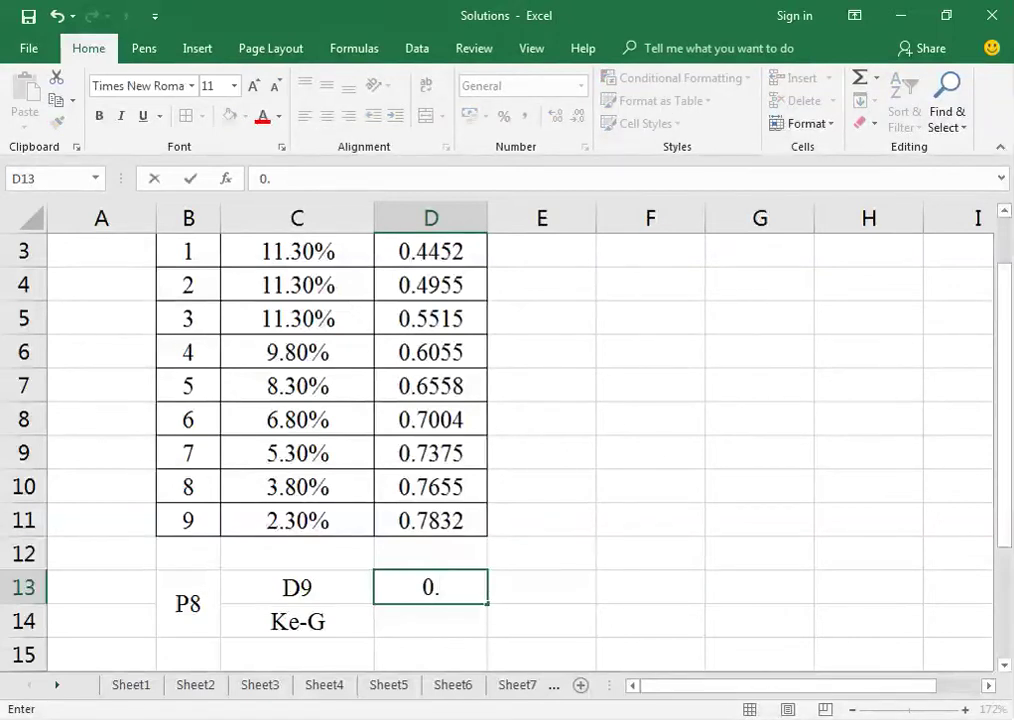
type("7832")
key("Return")
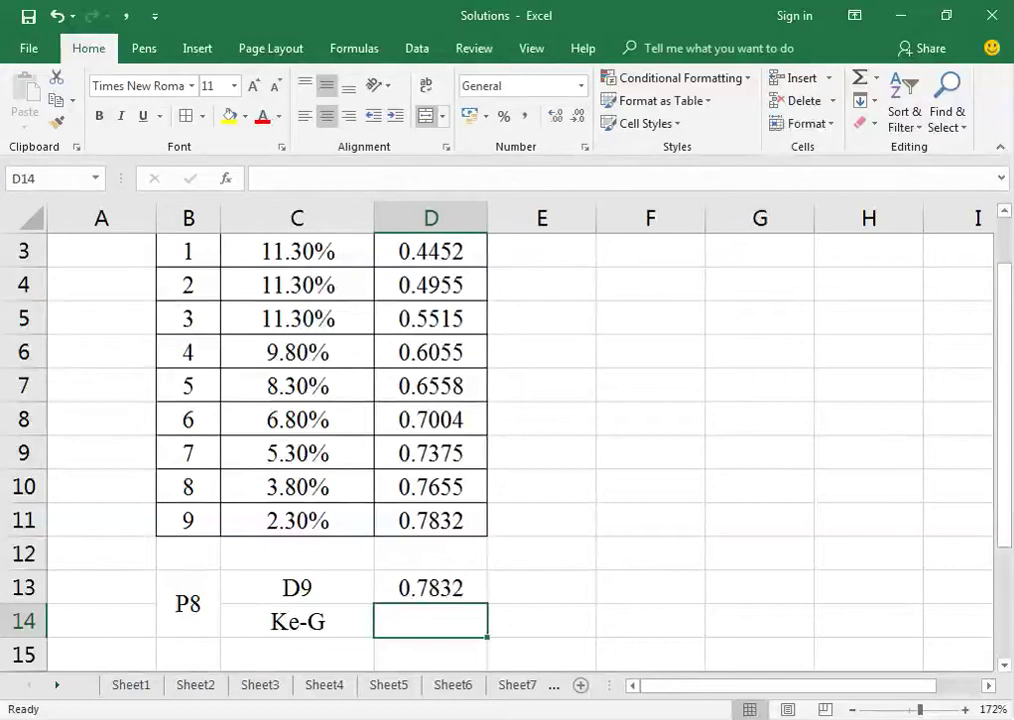
Enter 12%-2.30% in D14 beside Ke-G and autofit column D to it.
key("alt+Tab")
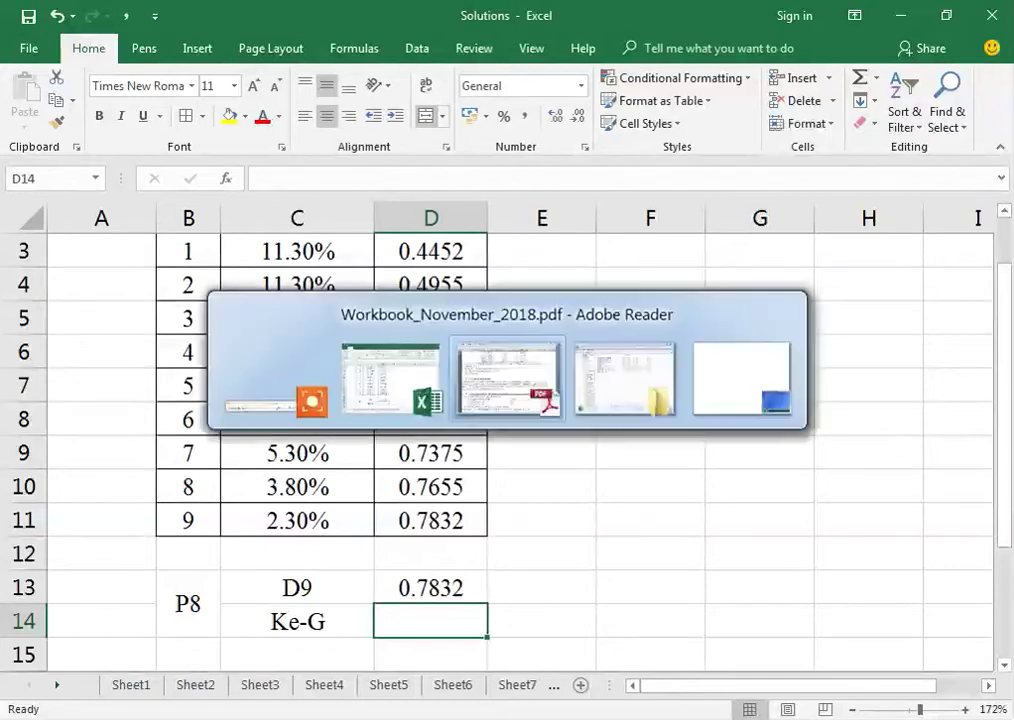
key("alt+Tab")
type("12")
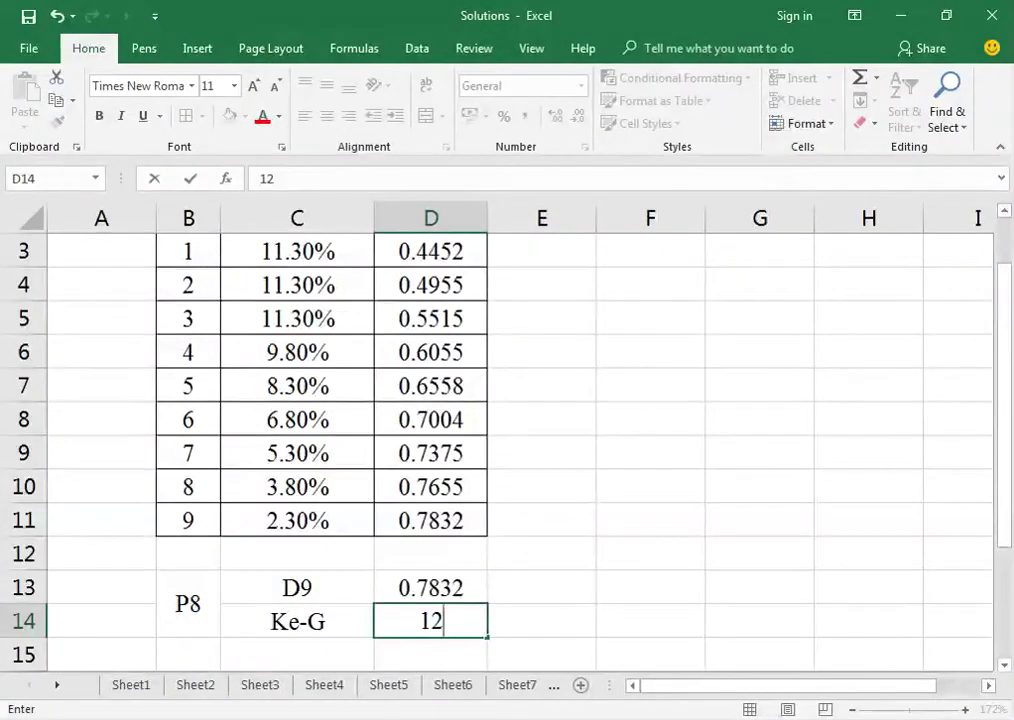
type("%-2.")
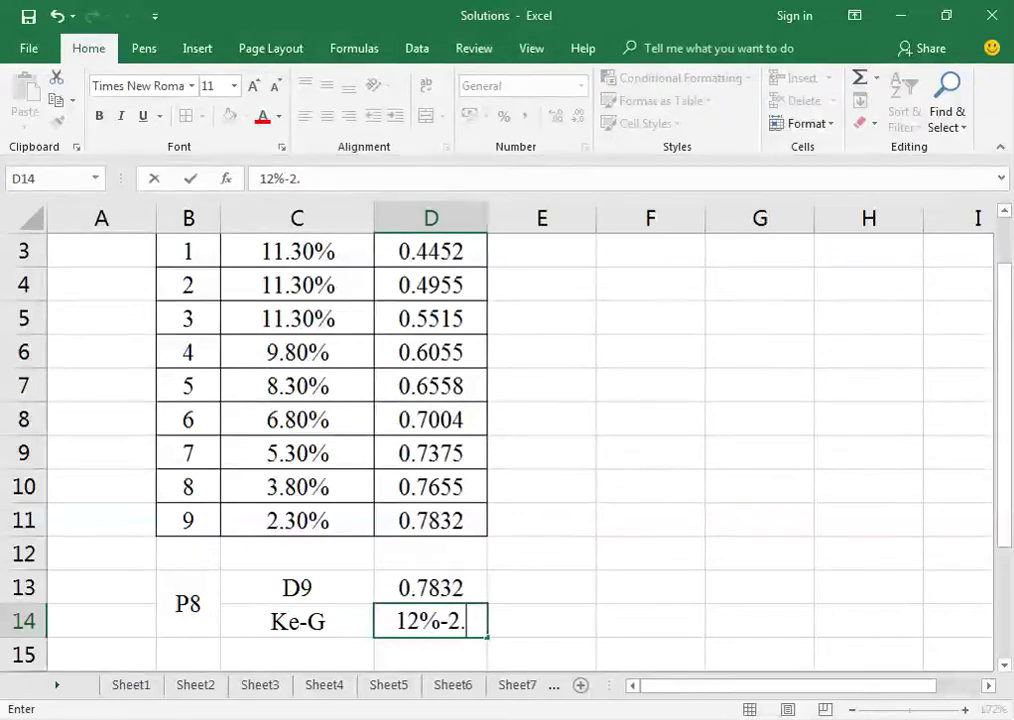
type("30%")
key("Return")
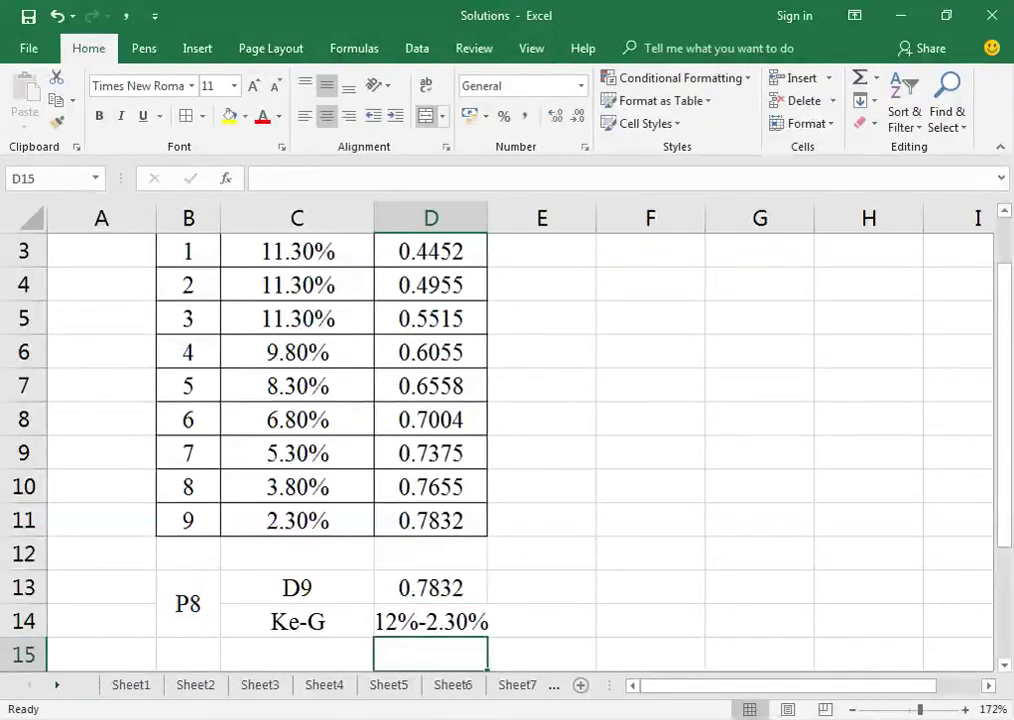
key("Up")
key("alt+o")
key("c")
key("a")
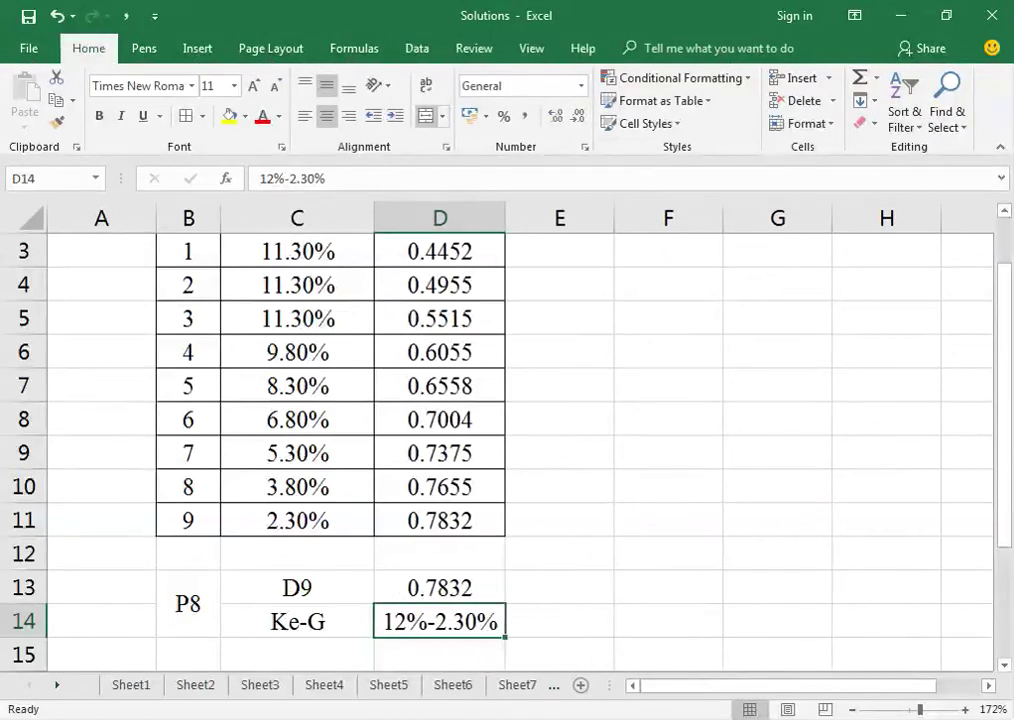
Calculate the year 8 price in E13 with +D13/9.7%.
key("Up")
key("Right")
type("+")
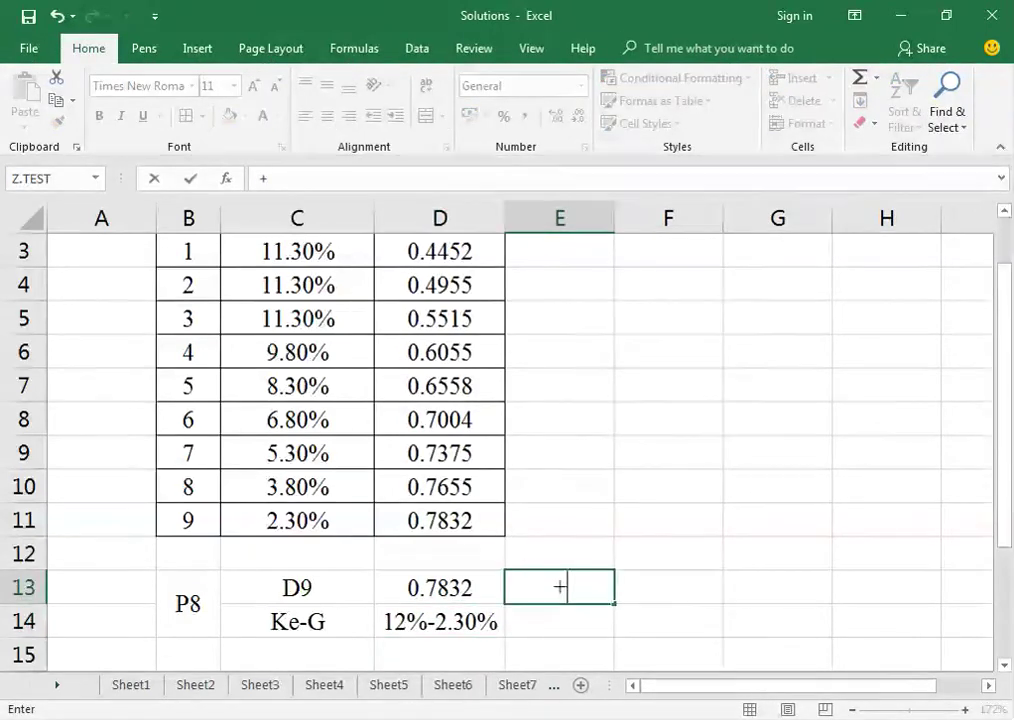
key("Left")
type("/")
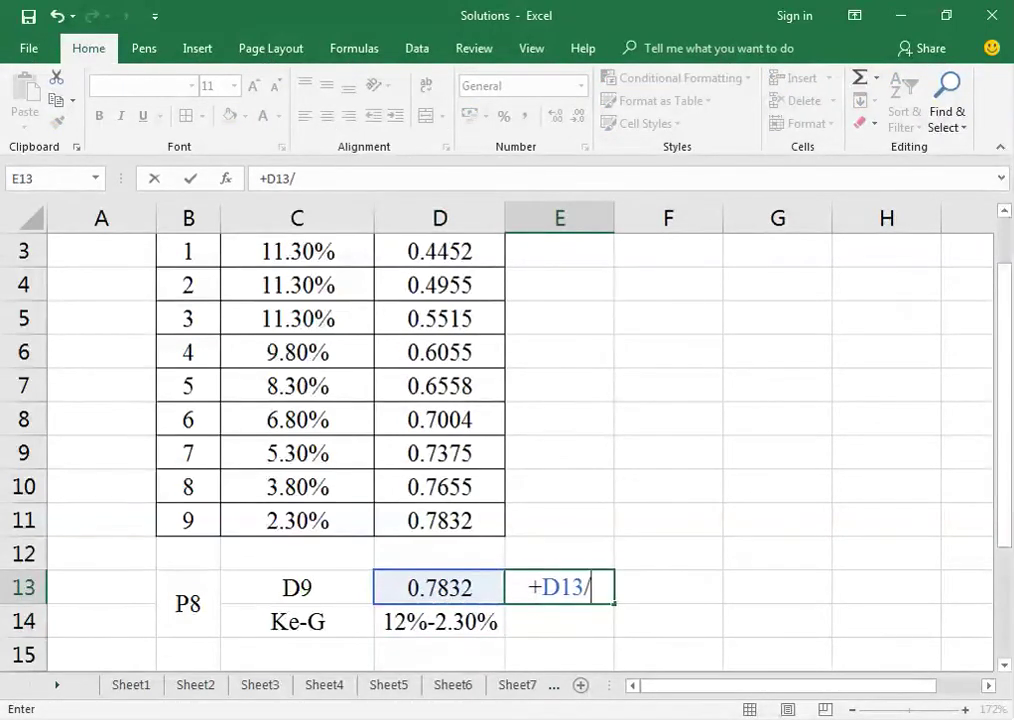
type("9.7")
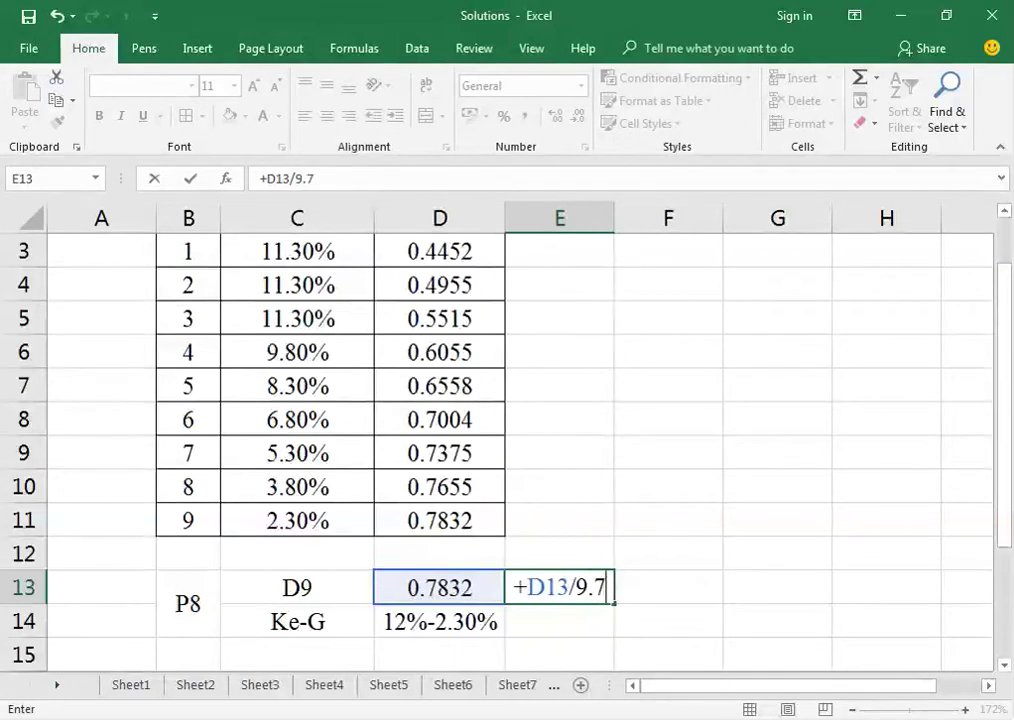
type("%")
key("Return")
Merge and center E13:E14 and show the year 8 price with four decimals.
key("Up")
key("shift+Down")
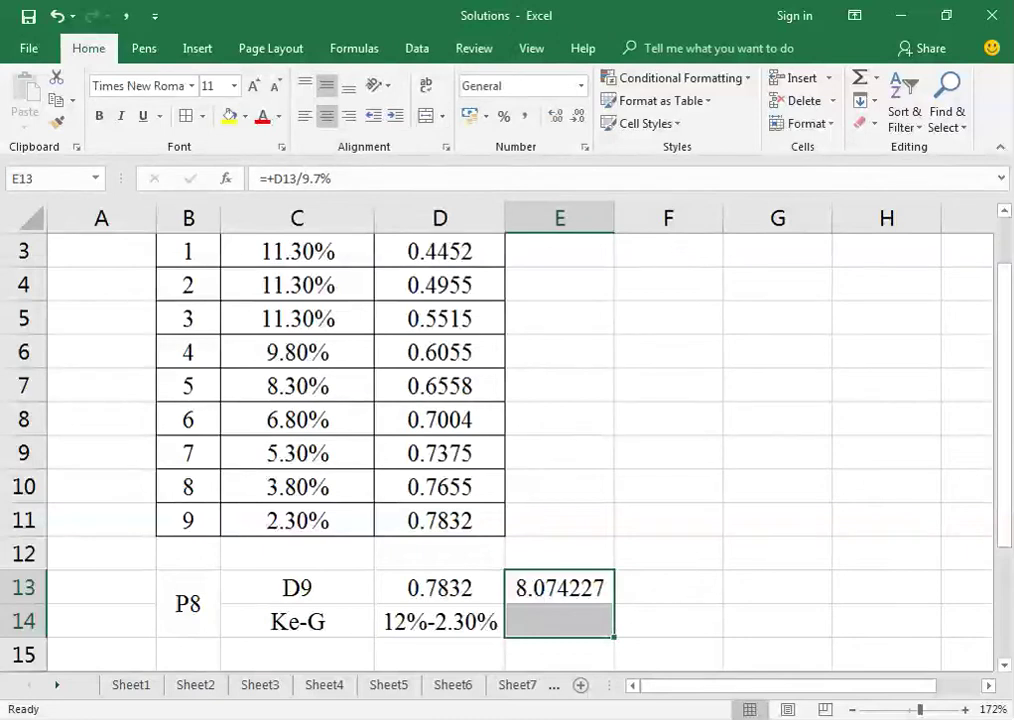
left_click(424, 116)
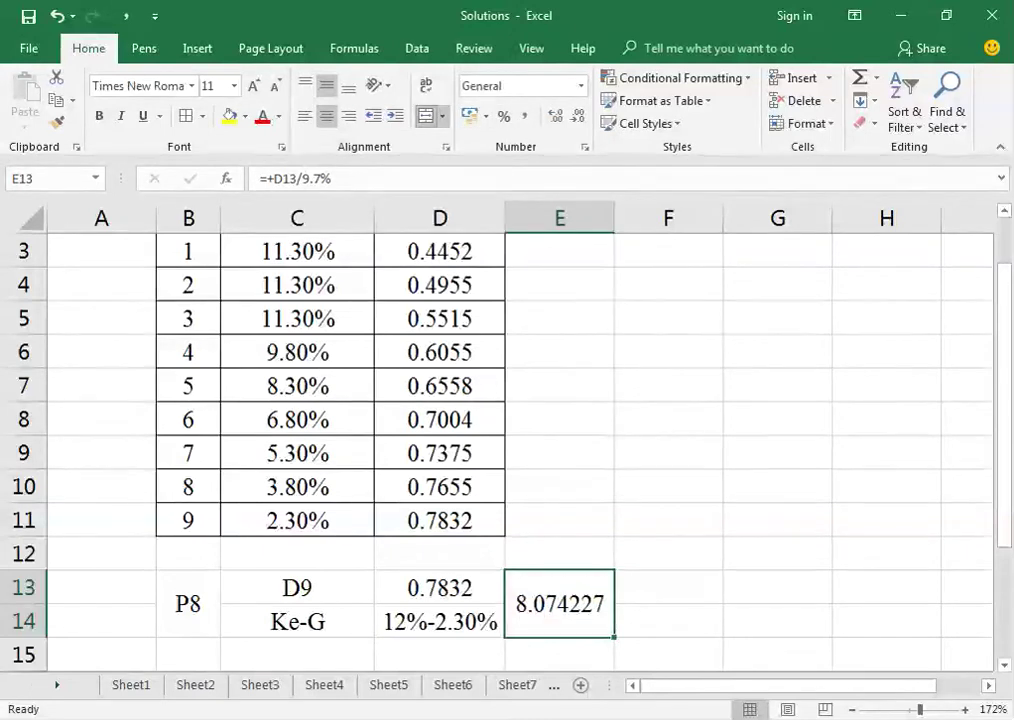
key("alt+h")
key("9")
key("alt+h")
key("9")
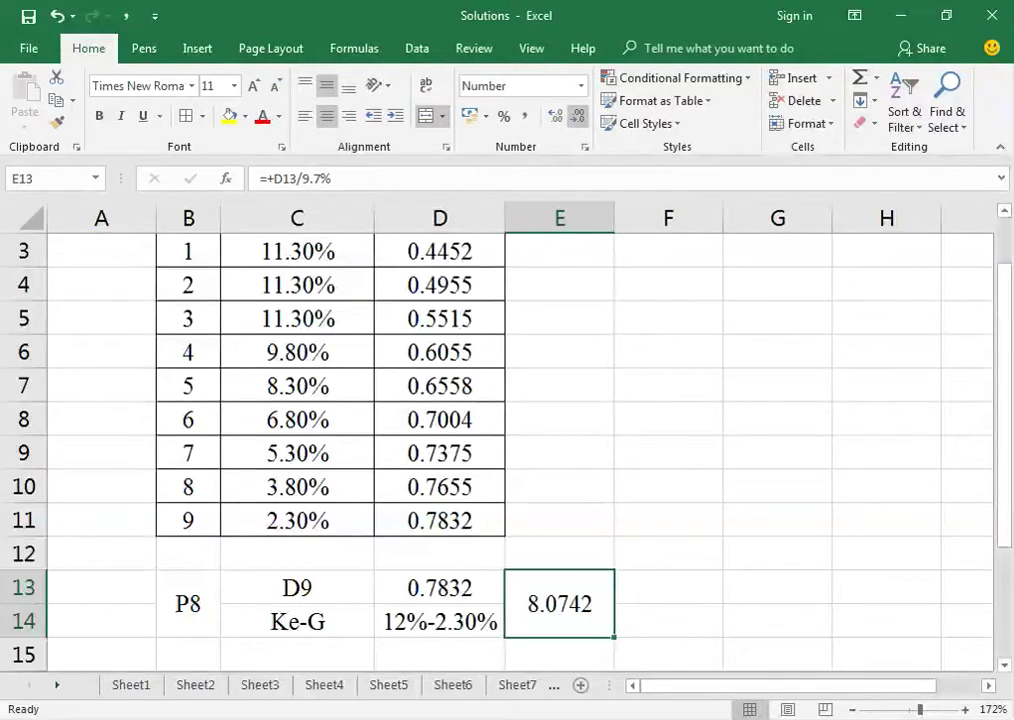
key("Down")
key("Down")
key("Down")
key("Down")
key("Down")
key("Down")
key("Down")
key("Down")
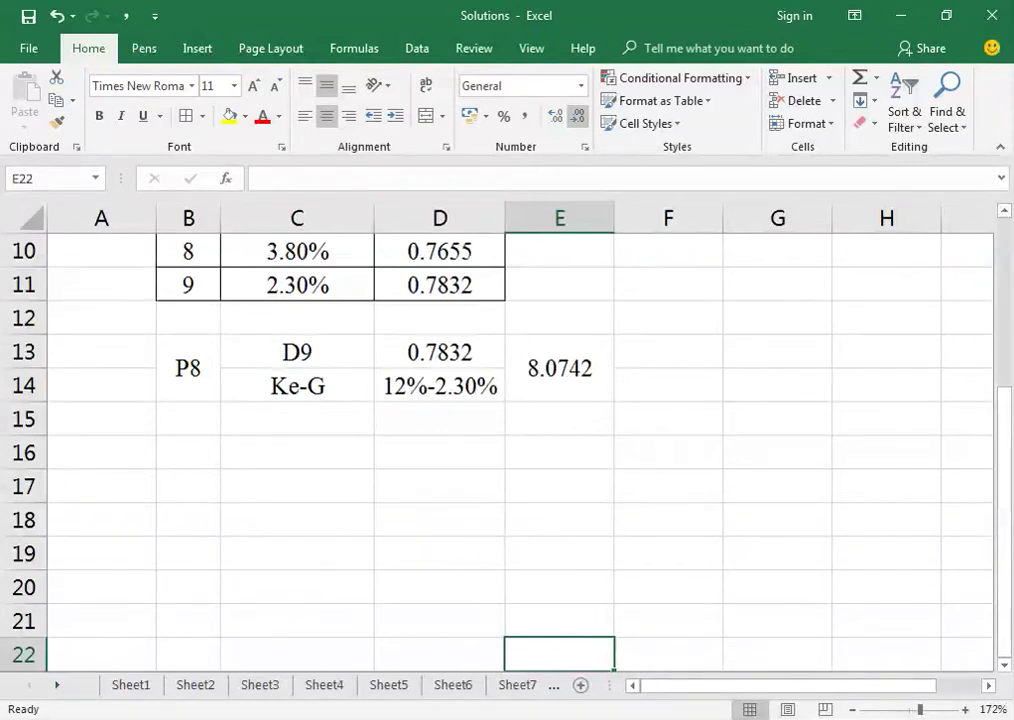
key("Page_Up")
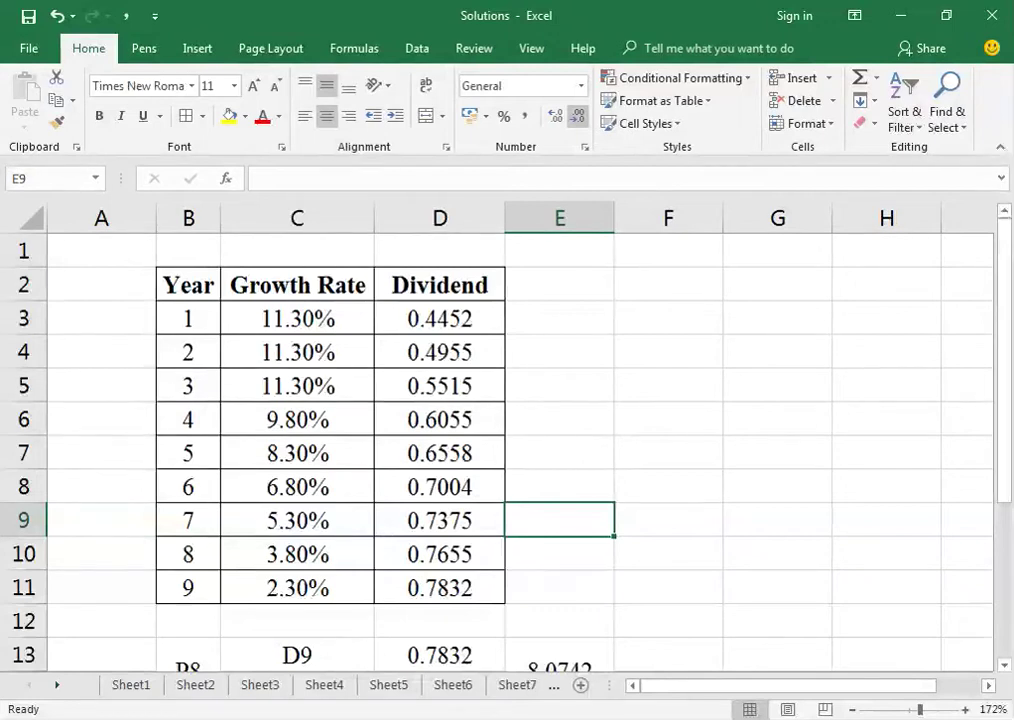
Copy the Year heading and years 1 to 8 from B2:B10 to a new table starting at F2.
key("Up")
key("Up")
key("Up")
key("Up")
key("Up")
key("Up")
key("Left")
key("Left")
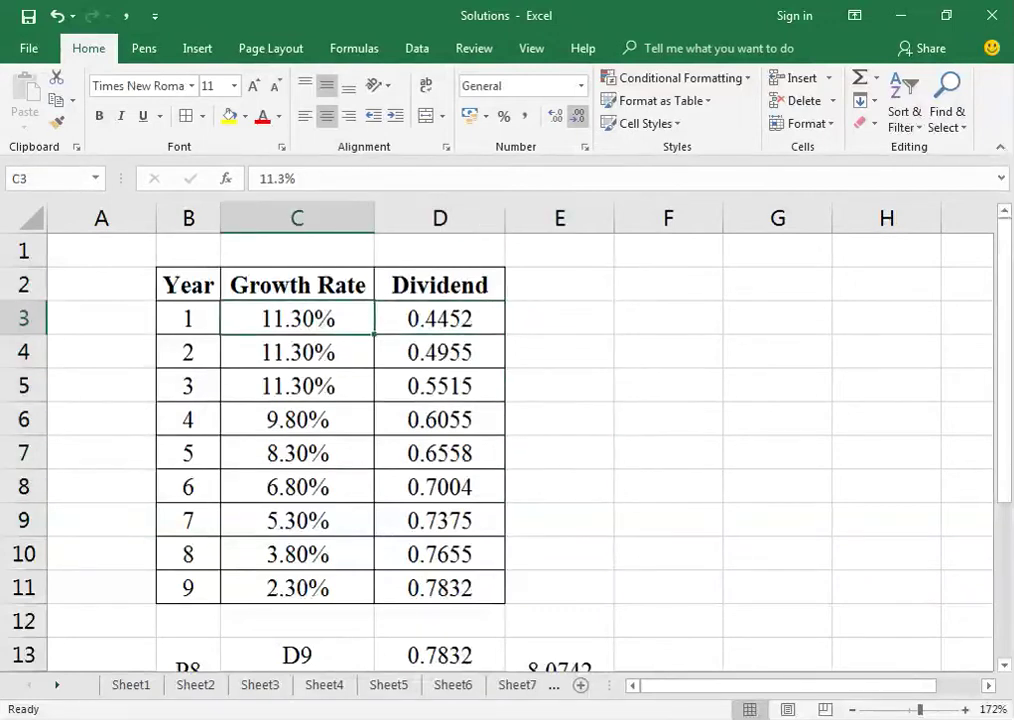
key("Left")
key("Up")
key("shift+Down")
key("shift+Down")
key("shift+Down")
key("shift+Down")
key("shift+Down")
key("shift+Down")
key("shift+Down")
key("shift+Down")
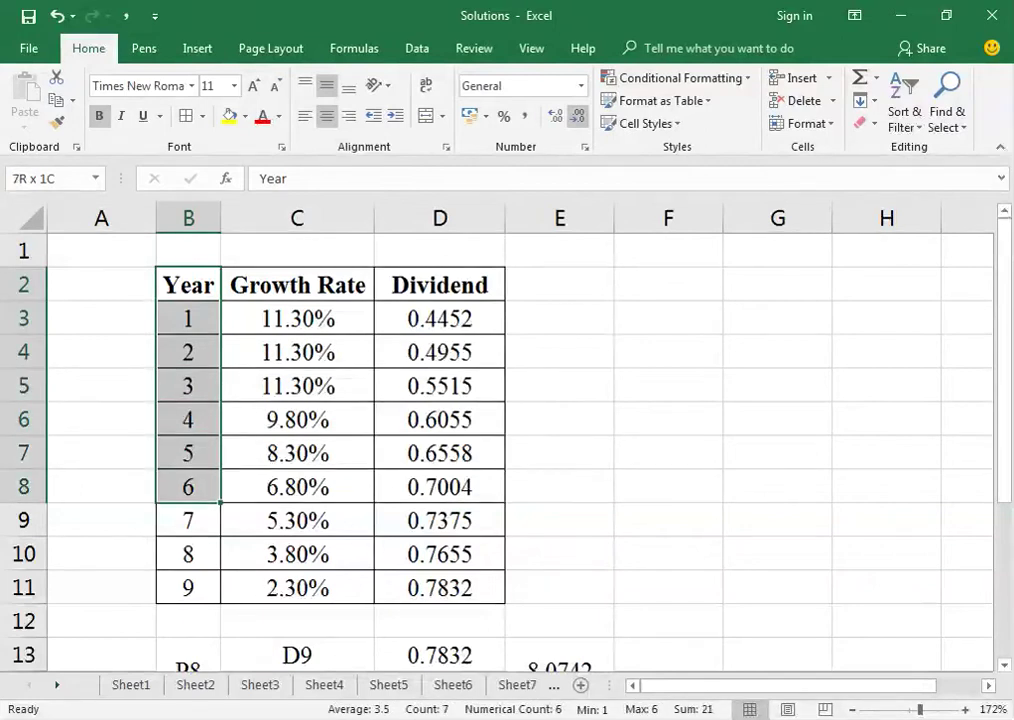
key("ctrl+c")
key("Right")
key("Right")
key("Right")
key("Right")
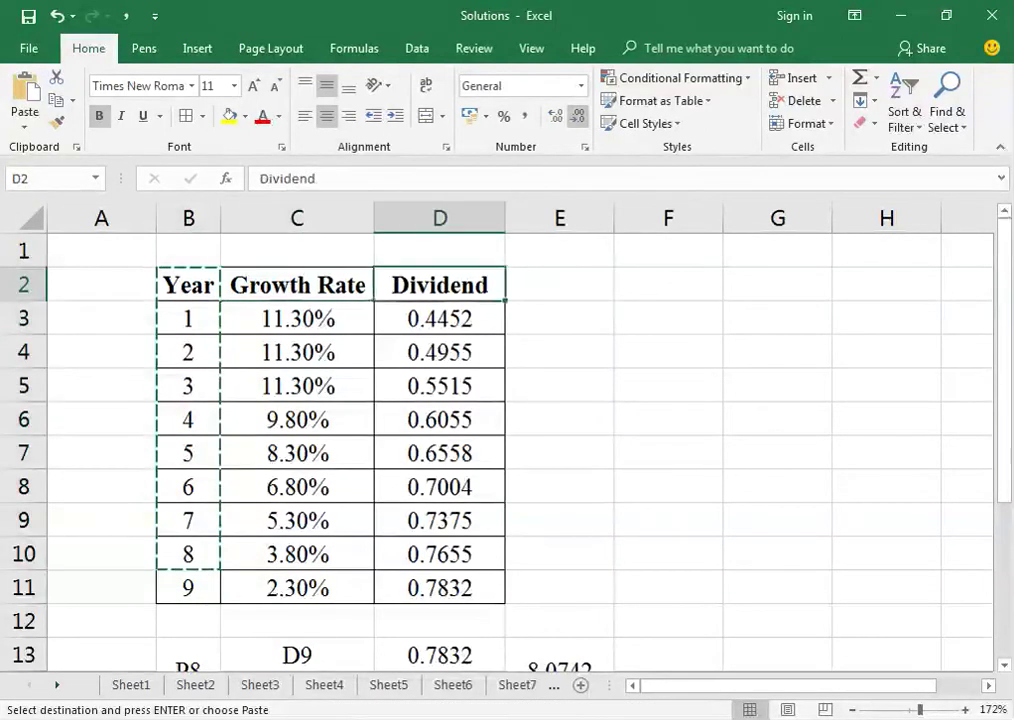
key("Return")
Add the heading Cash Flow in G2 and autofit its column.
key("Right")
type("Cash FLow")
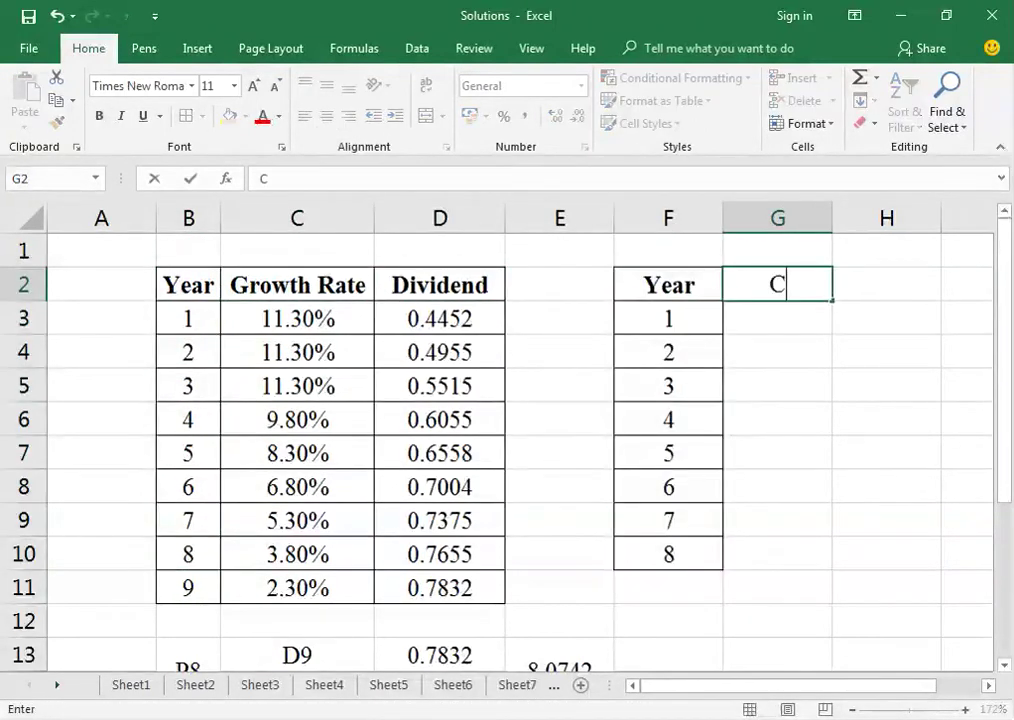
key("Return")
key("Up")
key("alt+h")
key("o")
key("i")
Add the heading PVF @ 12% in H2 and autofit its column.
key("Right")
type("PVF @ 12")
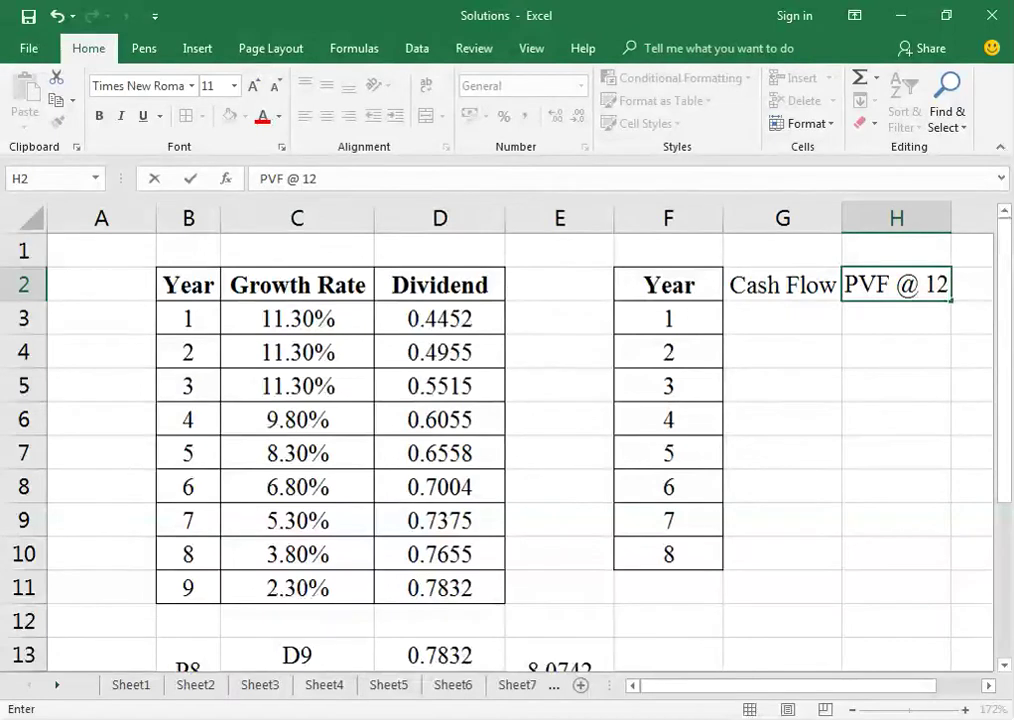
type("%")
key("Return")
key("Up")
key("alt+h")
key("o")
key("i")
Add the heading DCF in I2 and return to G3 for the first cash flow.
key("Right")
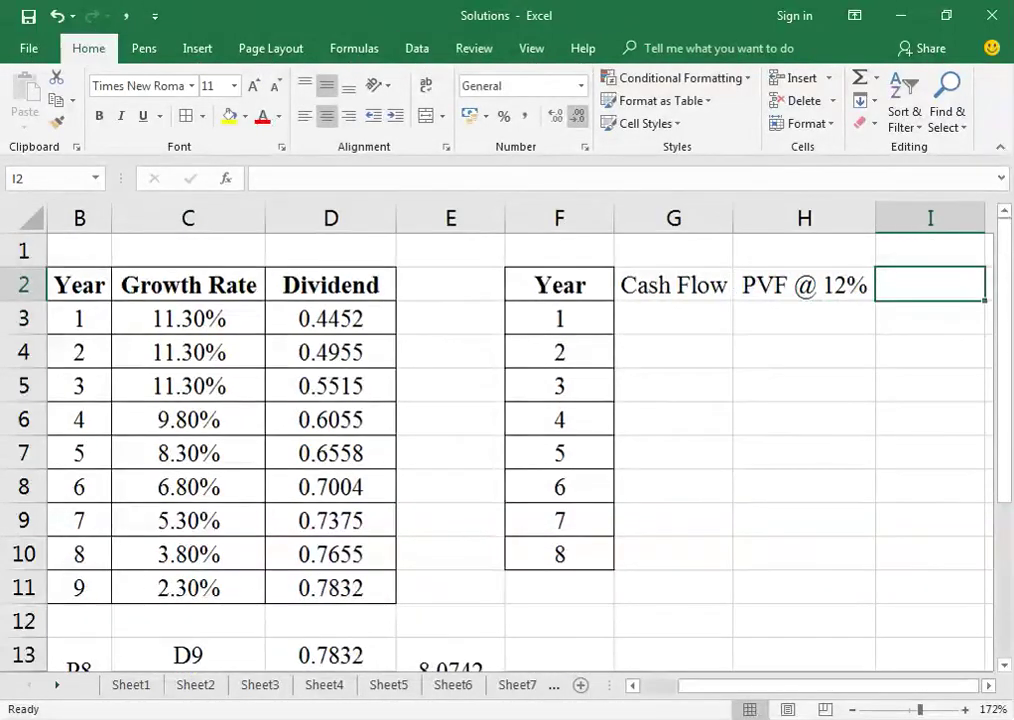
type("DCF")
key("Return")
key("Left")
key("Left")
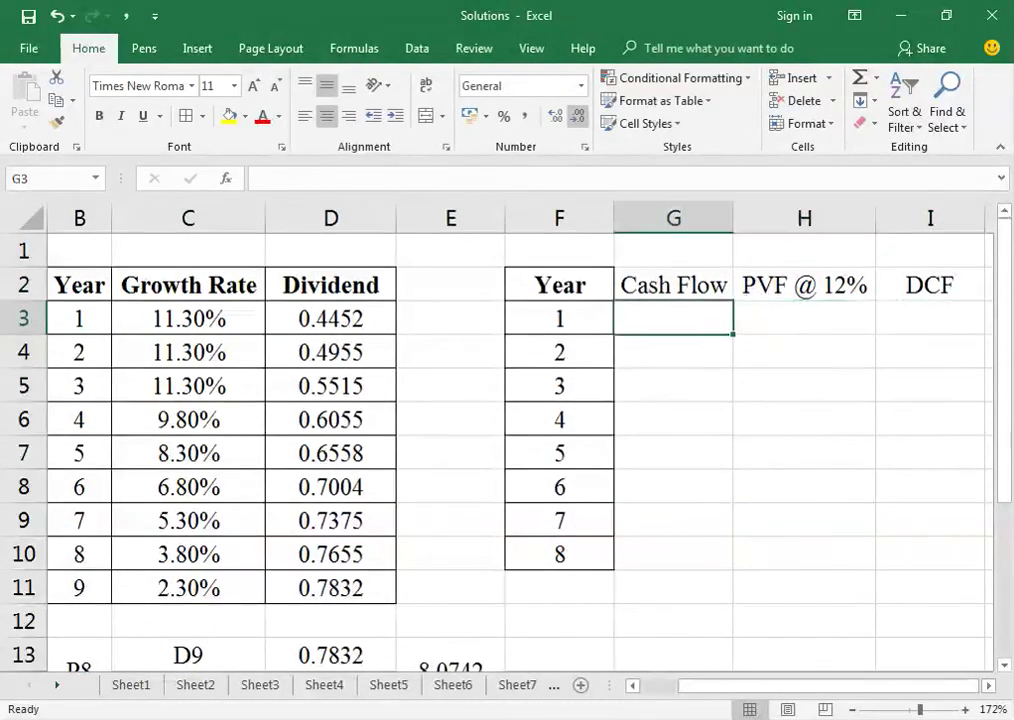
Link the year 1 to 3 cash flows in G3:G5 to the dividends in D3:D5.
type("=")
key("Left")
key("Left")
key("Left")
key("Return")
type("=D4")
key("Return")
type("=D5")
key("Return")
Format the cash flows in G3:G5 to four decimal places.
key("Up")
key("Up")
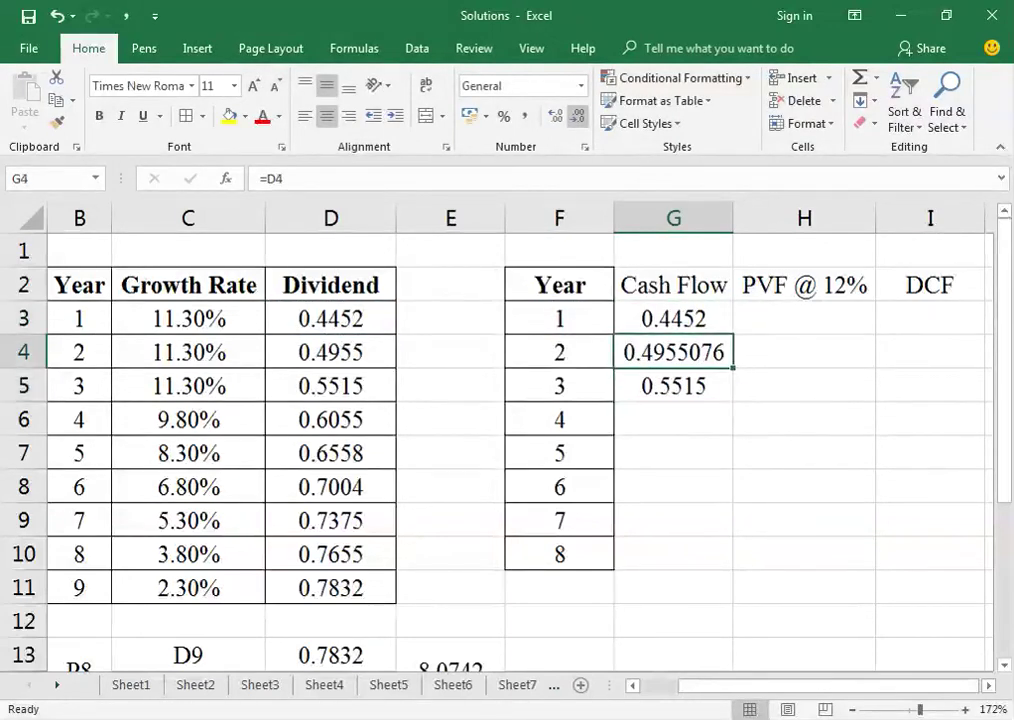
key("Up")
key("shift+Down")
key("shift+Down")
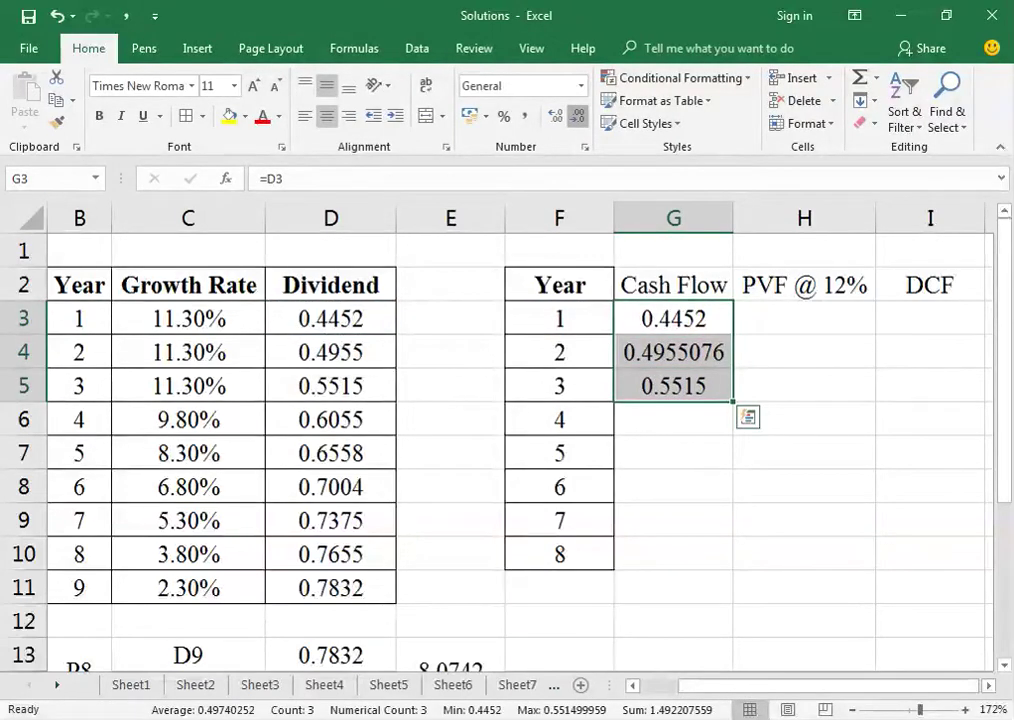
key("alt+h")
key("9")
key("9")
key("9")
key("9")
key("alt+h")
key("0")
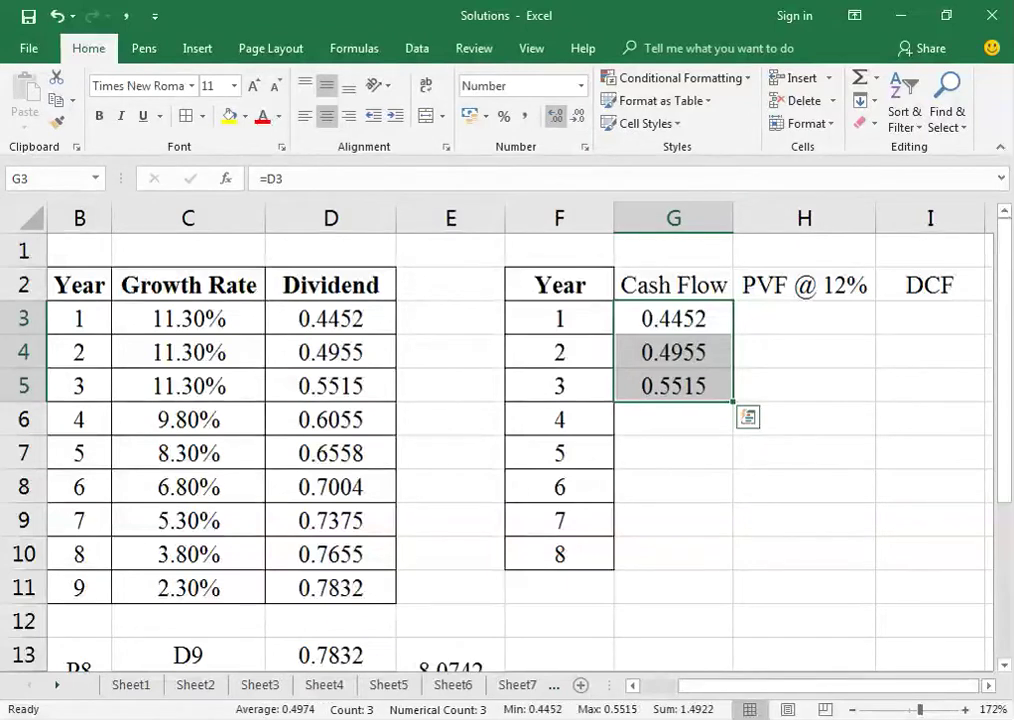
Link the year 4 to 7 cash flows in G6:G9 to the dividends in D6:D9.
key("Down")
key("Down")
key("Down")
type("=D6")
key("ctrl+Return")
key("Down")
type("=D7")
key("ctrl+Return")
key("Down")
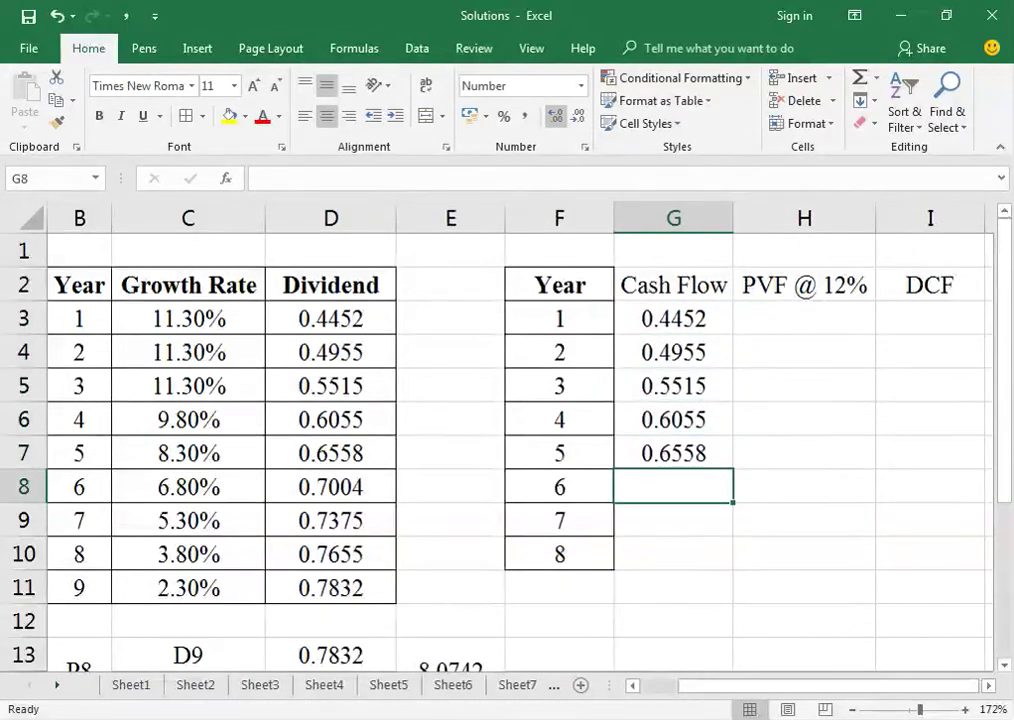
type("=D8")
key("Return")
type("=D9")
key("Return")
Enter the year 8 cash flow in G10 as the dividend plus the P8 price, =D10+E13.
type("=D10")
key("ctrl+Return")
type("2")
key("Escape")
key("F2")
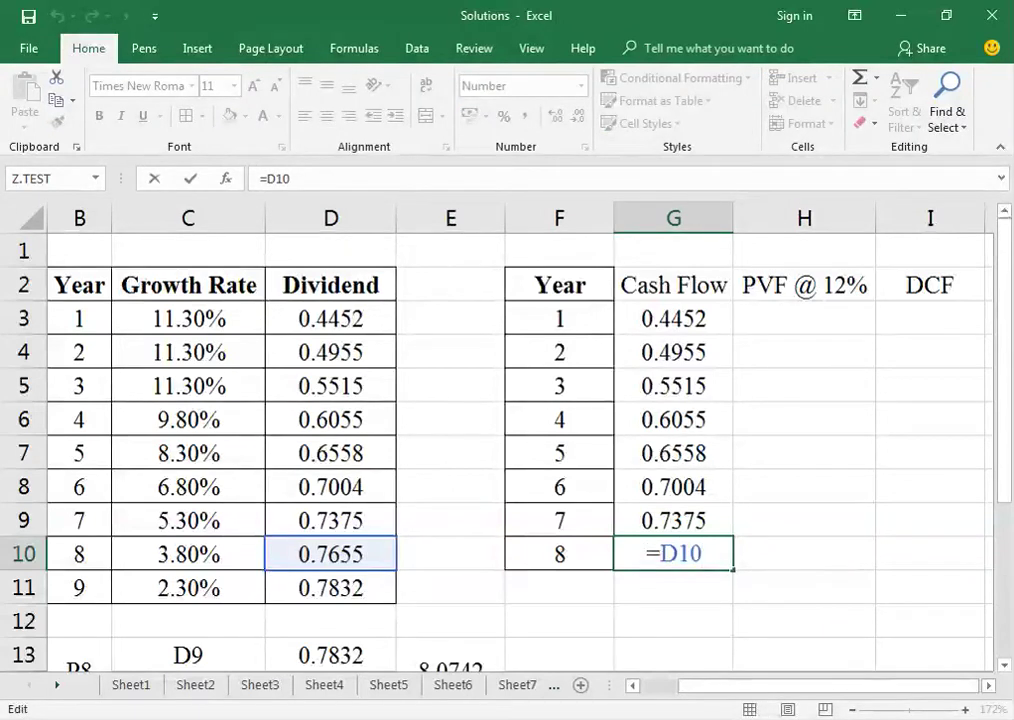
type("+")
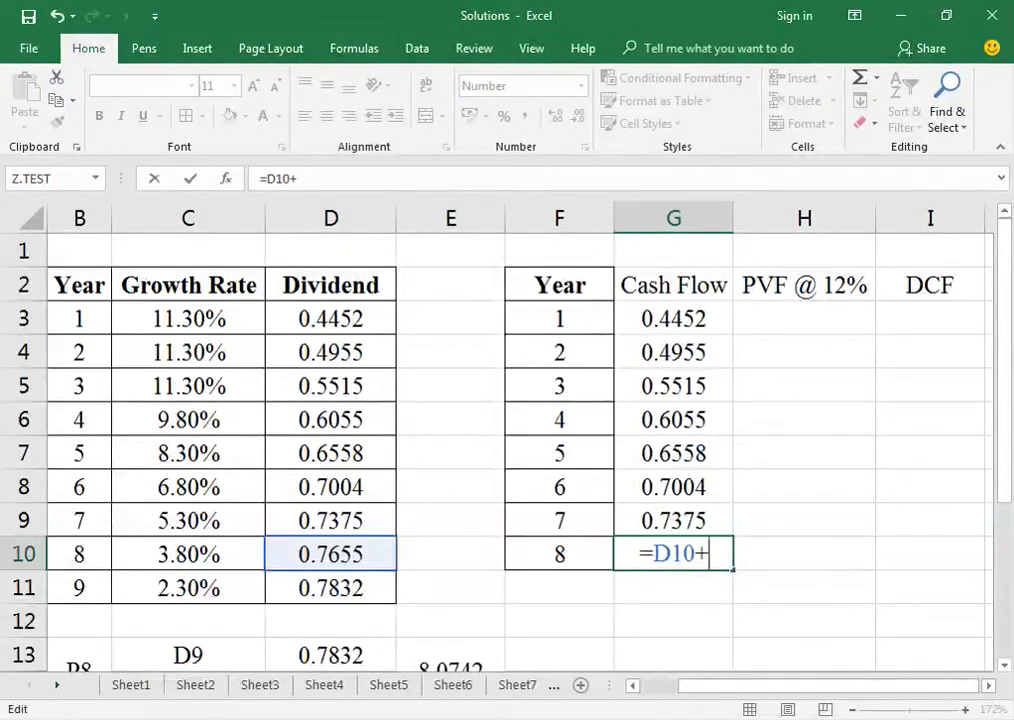
key("Left")
key("Left")
key("Down")
key("Down")
key("Down")
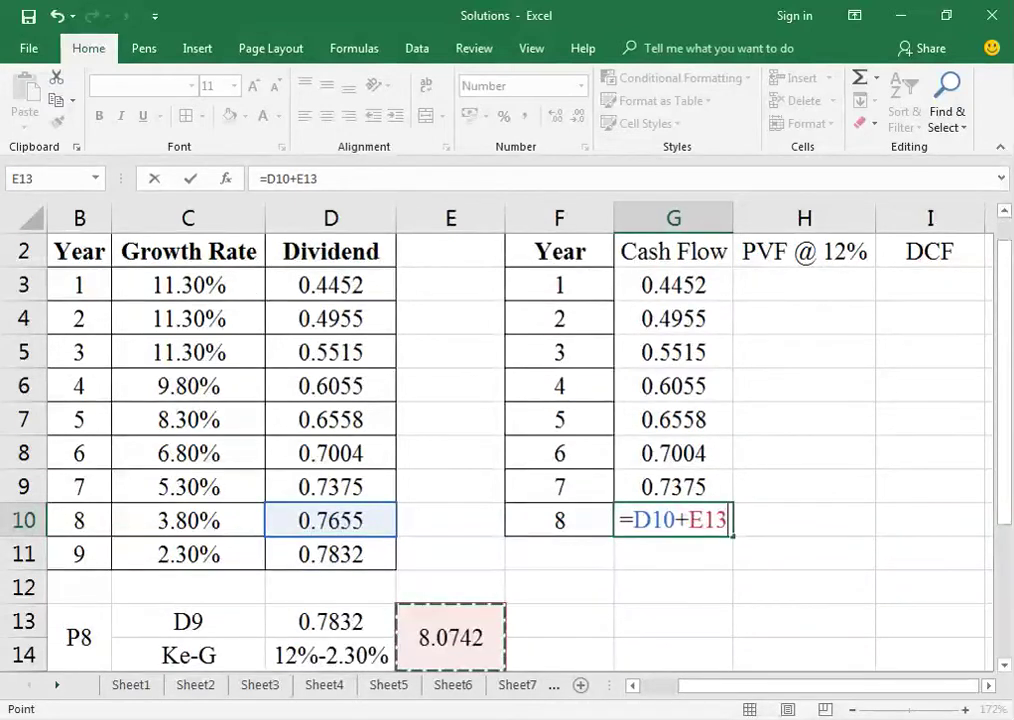
key("Return")
Apply all borders to the cash flow table F2:I10 and autofit its columns.
key("Left")
key("Left")
key("Right")
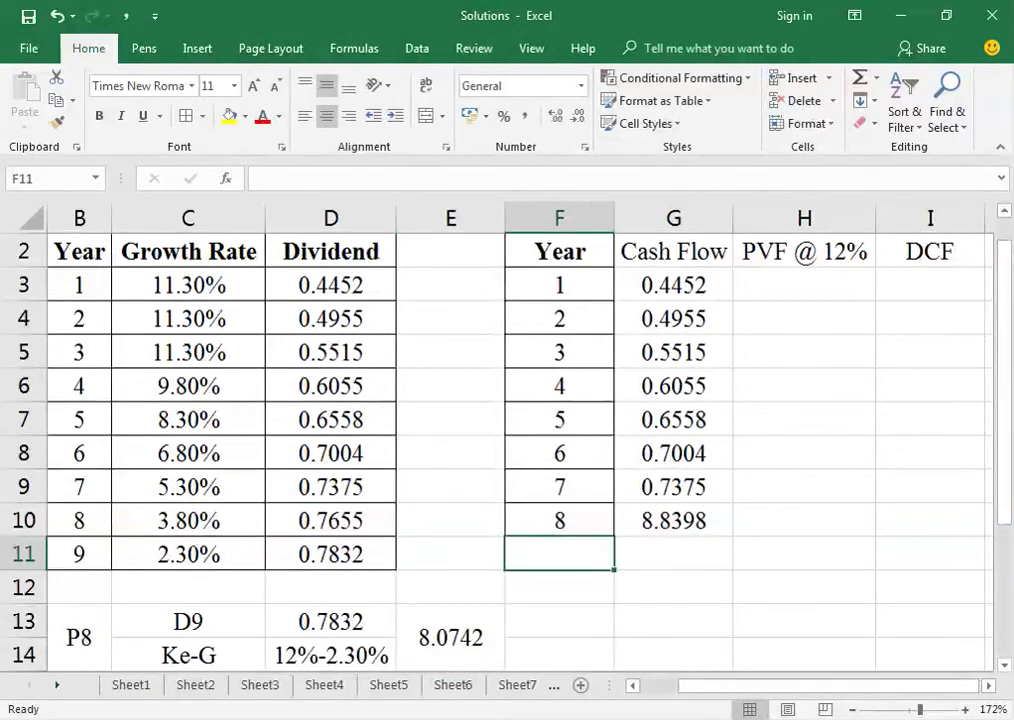
key("Up")
key("Up")
key("Up")
key("Up")
key("Up")
key("Up")
key("Up")
key("Up")
key("Up")
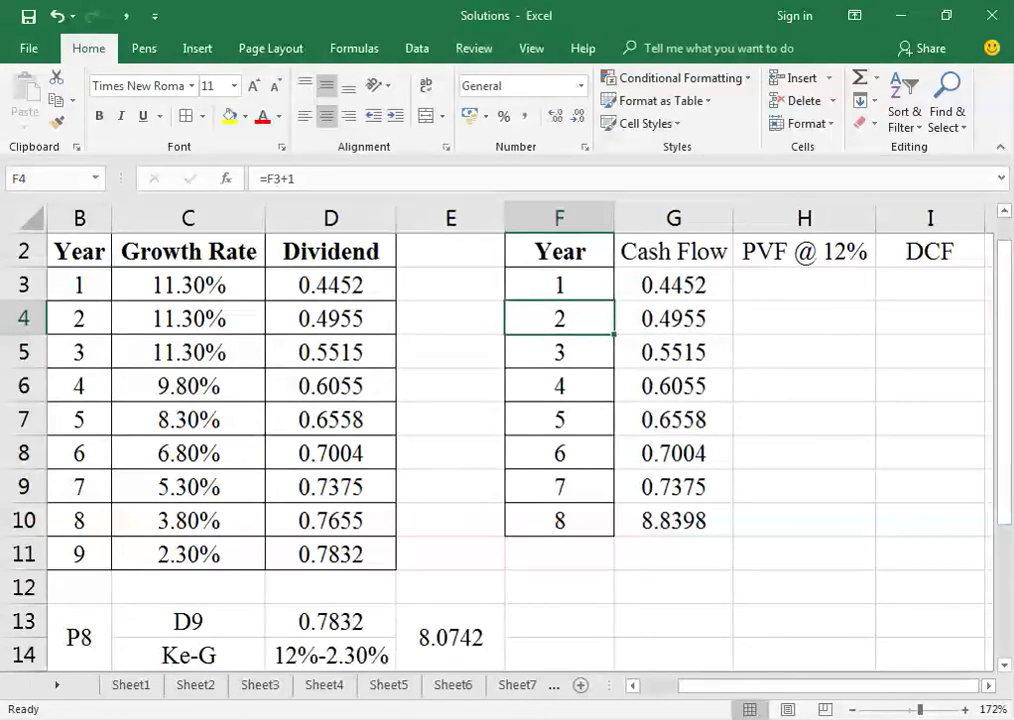
key("ctrl+a")
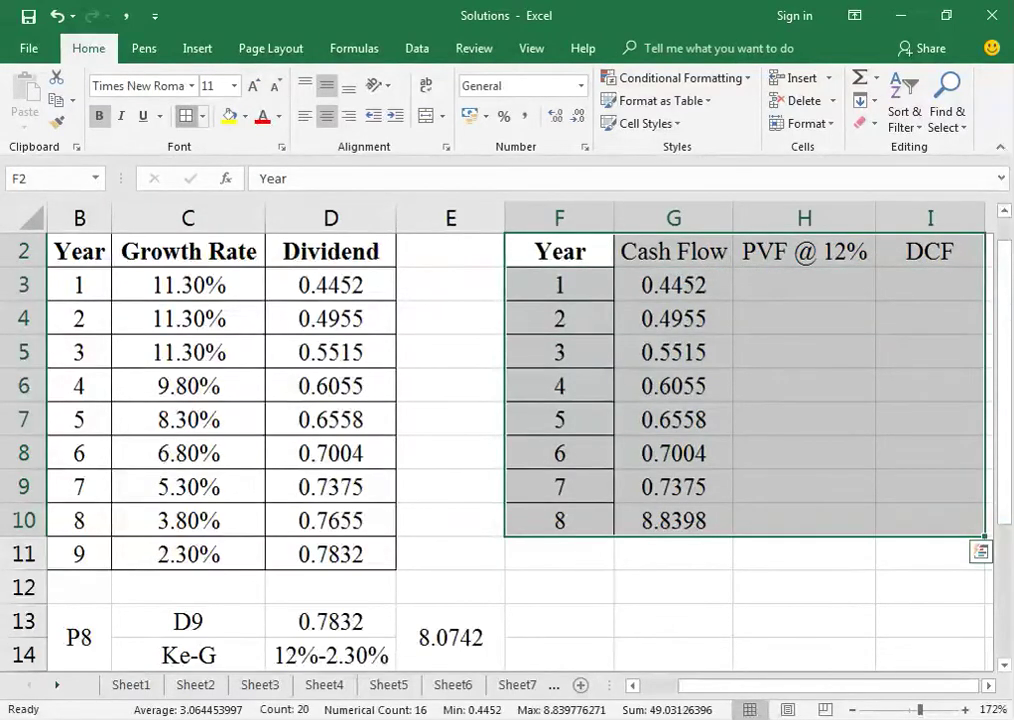
left_click(185, 115)
key("alt+h")
key("o")
key("i")
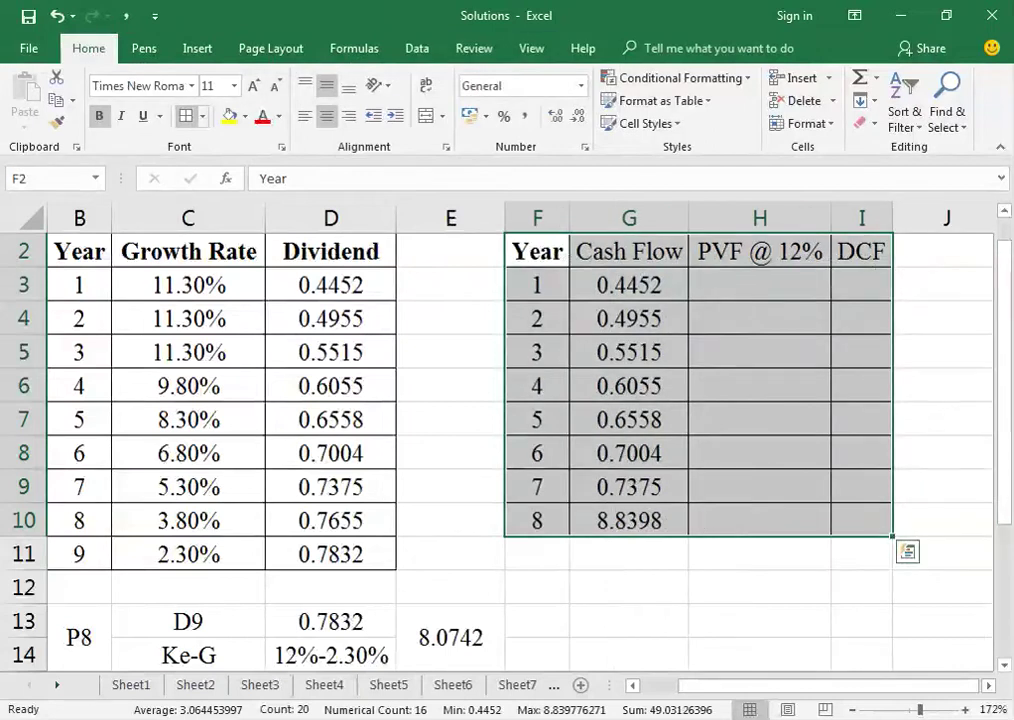
Make the headings in F2:I2 bold and autofit the table's columns again.
key("Up")
key("Down")
key("ctrl+shift+Right")
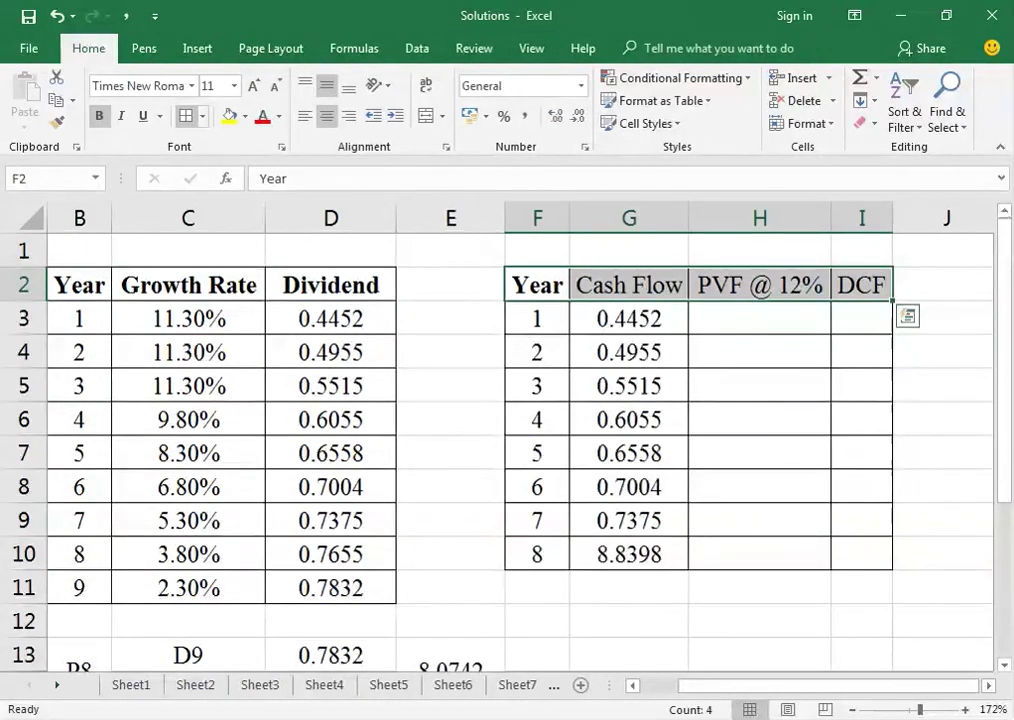
key("ctrl+b")
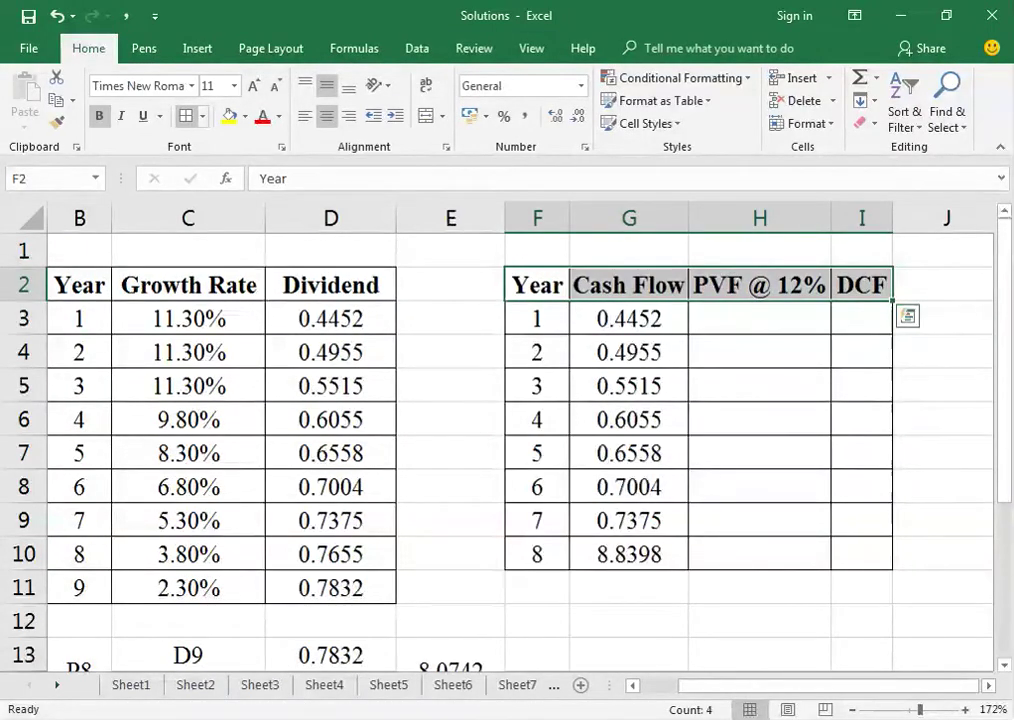
key("ctrl+shift+Down")
key("alt+h")
key("o")
key("i")
key("Up")
key("Down")
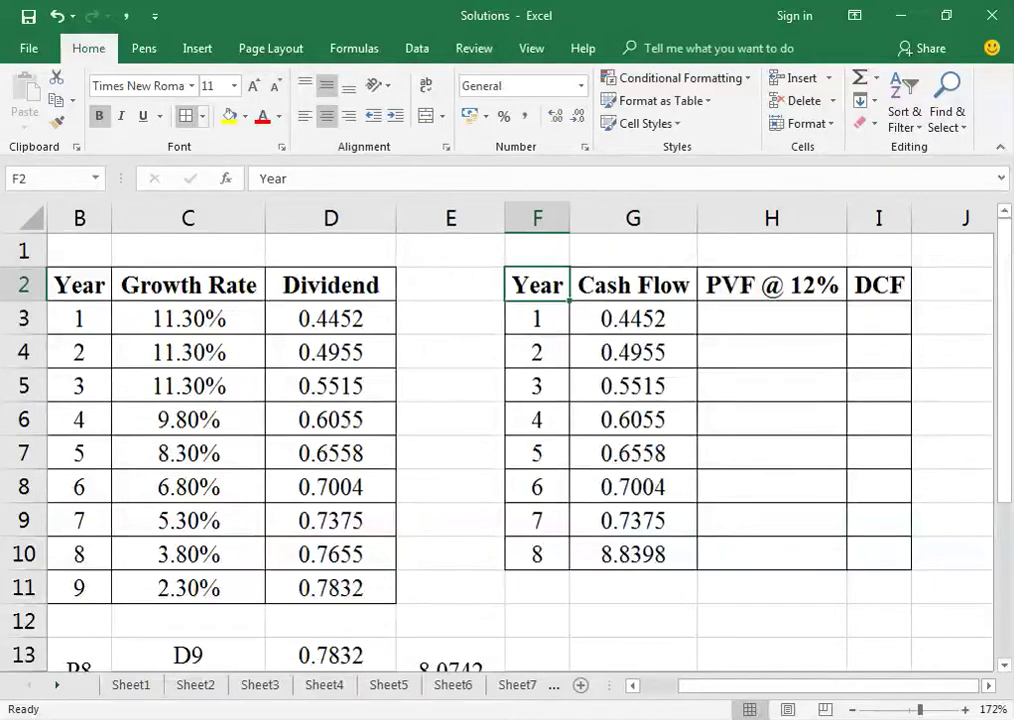
Enter the first two 12% discount factors, =1/1.12 in H3 and =H3/1.12 in H4.
left_click(537, 318)
left_click(771, 318)
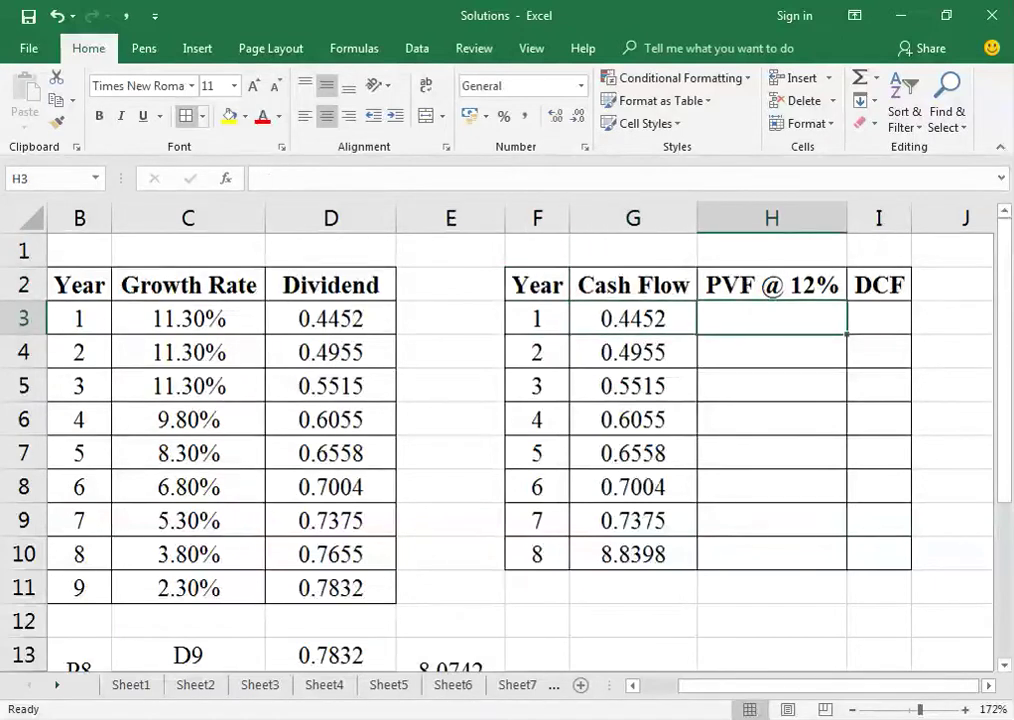
type("=1/1.12")
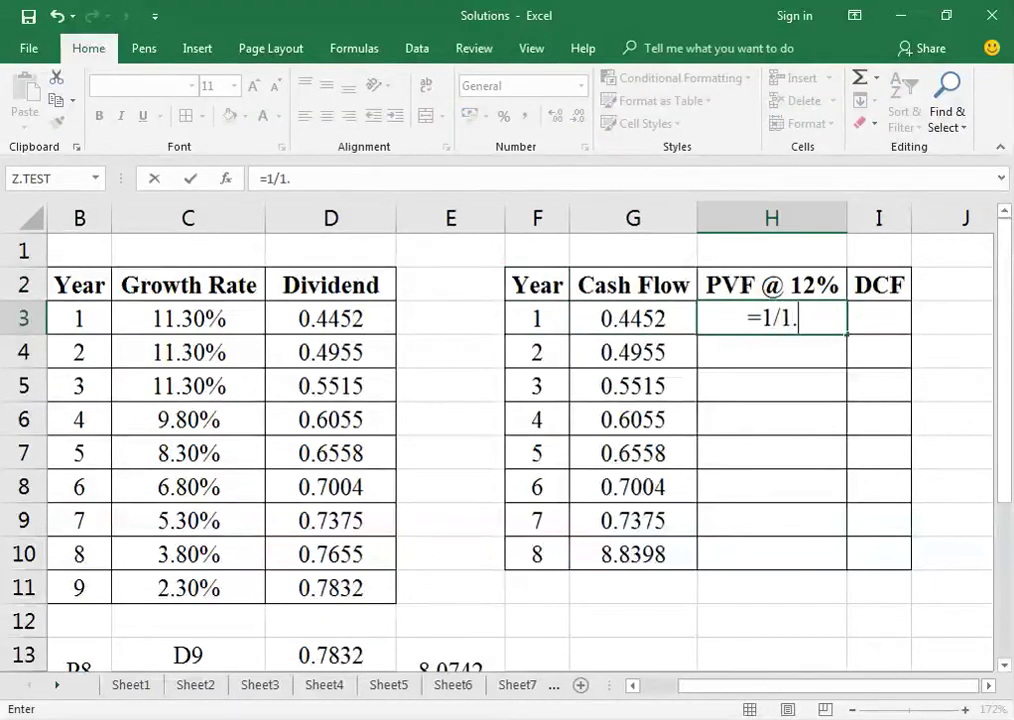
key("Return")
type("=")
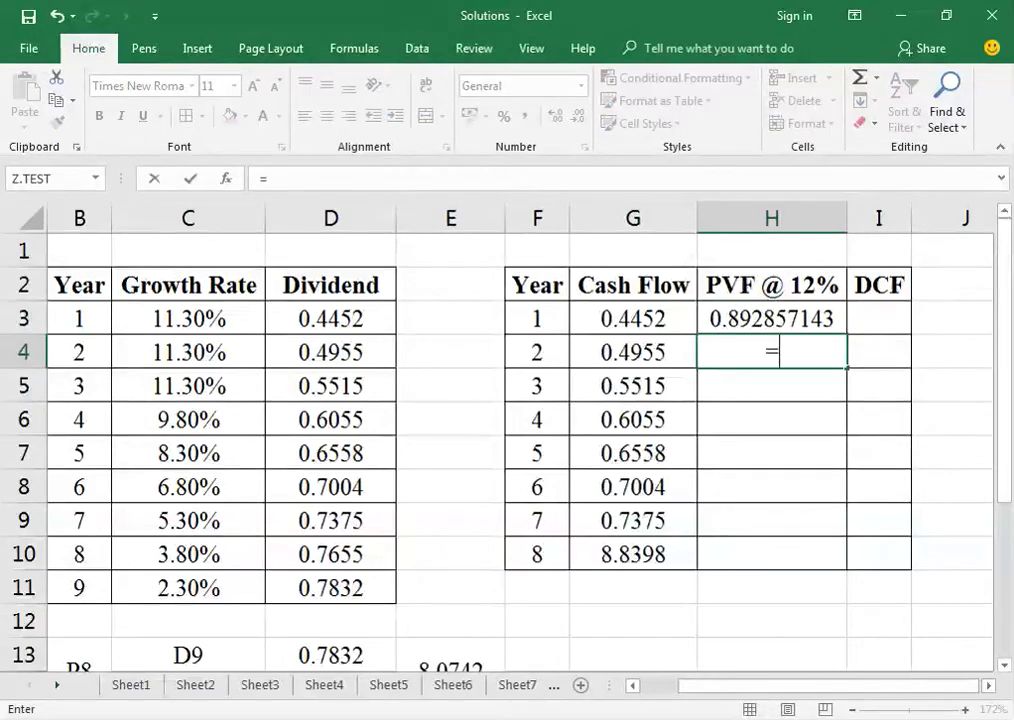
key("Up")
type("/1.12")
key("Return")
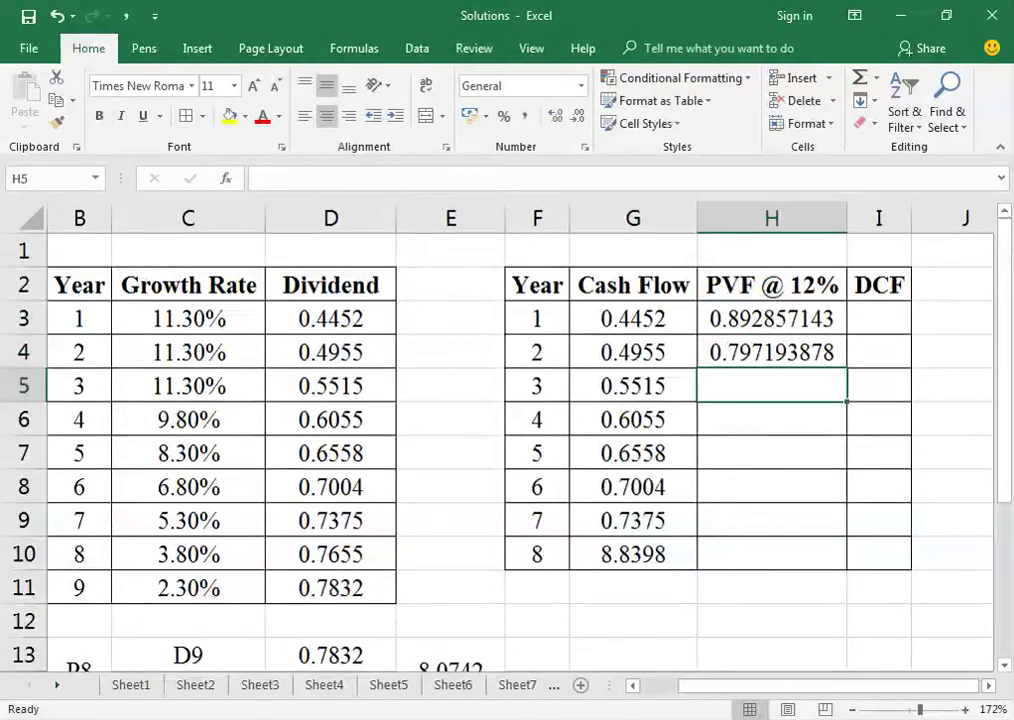
Format the discount factors in H3:H4 to three decimal places.
key("Up")
key("Up")
key("shift+Down")
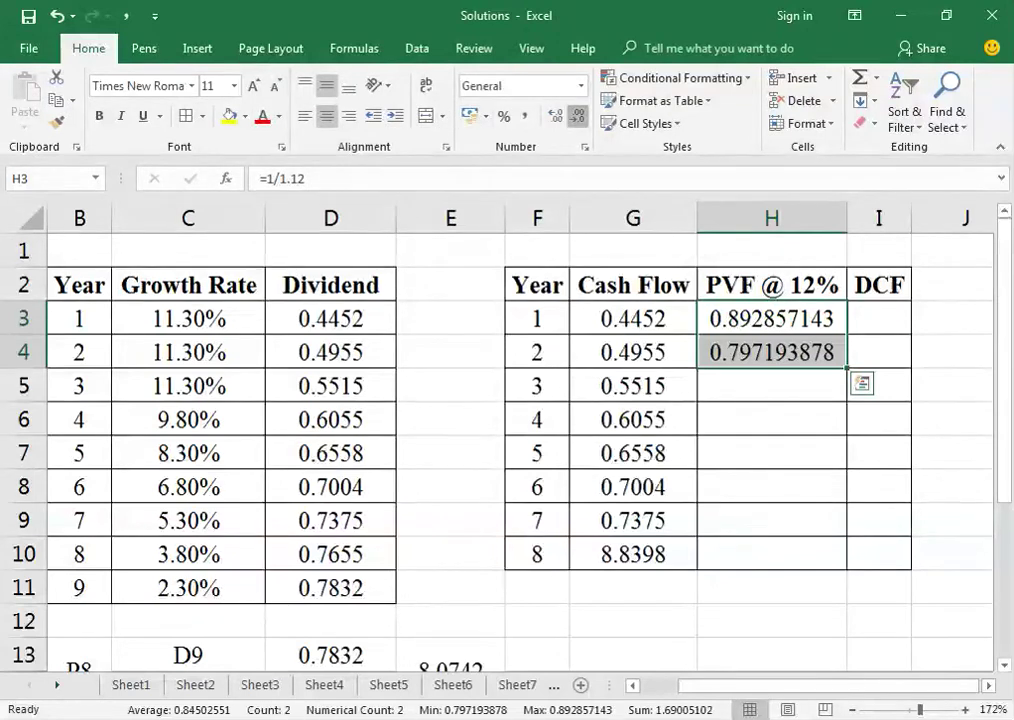
left_click(577, 116)
left_click(577, 116)
left_click(577, 116)
left_click(577, 116)
left_click(577, 116)
left_click(577, 116)
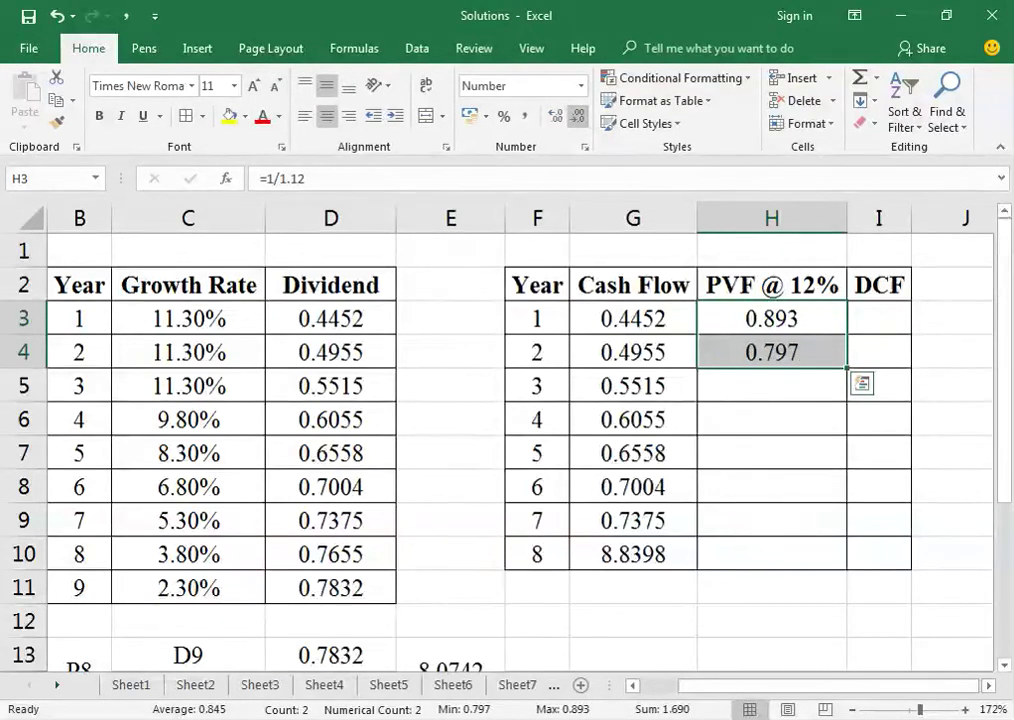
Fill the discount factor formula from H4 down through H10.
key("Down")
key("ctrl+d")
key("Down")
key("ctrl+z")
key("ctrl+d")
key("Down")
key("ctrl+d")
key("Down")
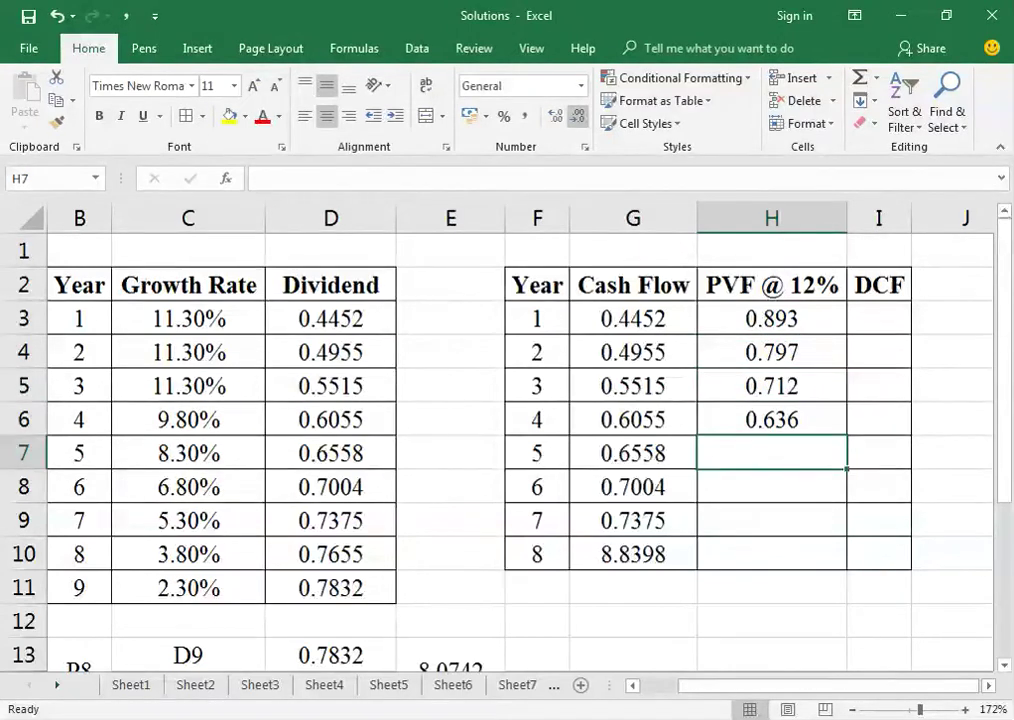
key("ctrl+d")
key("Down")
key("ctrl+d")
key("Down")
key("ctrl+d")
key("Down")
key("ctrl+d")
Calculate the year 1 discounted cash flow in I3 as =G3*H3.
key("Right")
key("Up")
key("Up")
key("Up")
key("Up")
key("Up")
key("Up")
key("Up")
type("=")
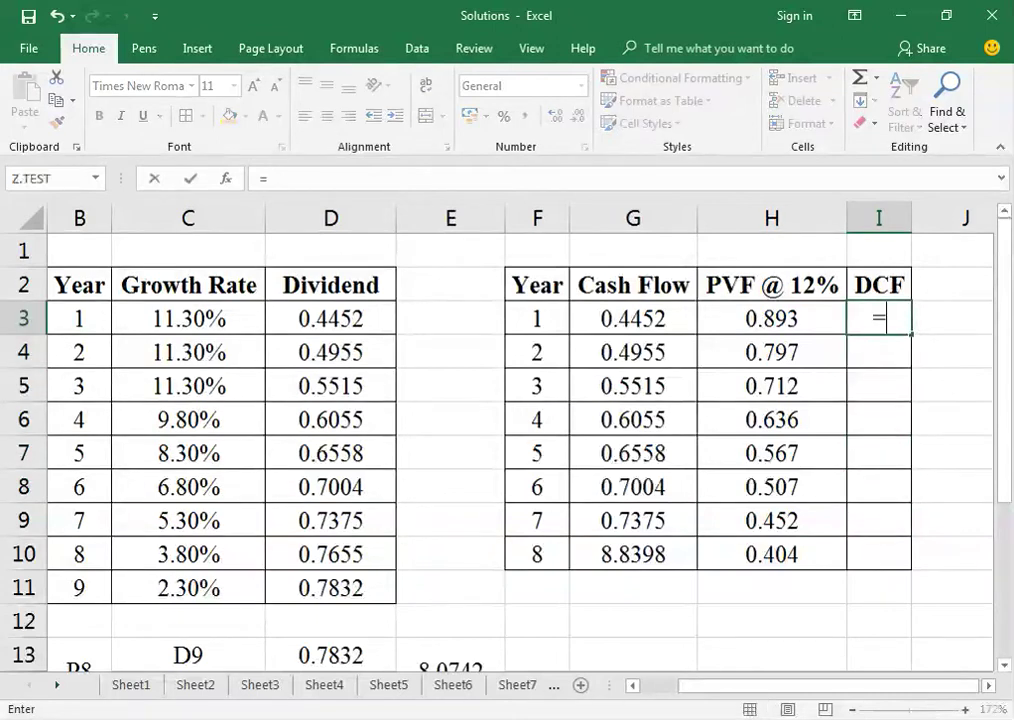
key("Left")
key("Left")
type("*")
key("Left")
key("Return")
key("Right")
key("Left")
key("Up")
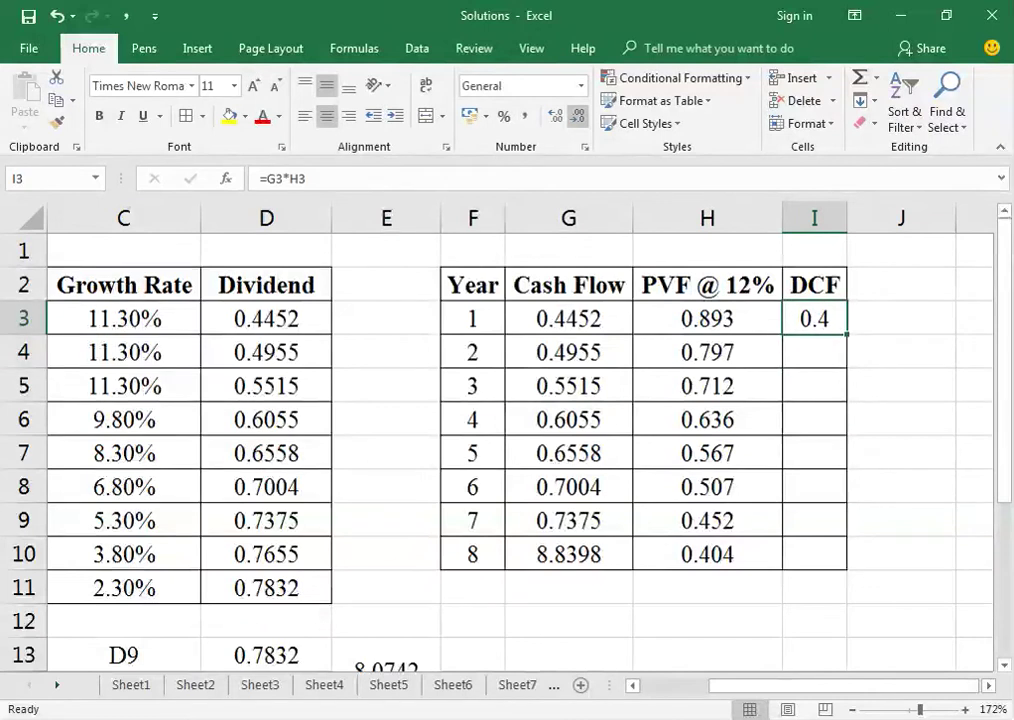
Format the discounted cash flow in I3 to four decimal places.
key("alt+h")
key("9")
key("alt+h")
key("0")
key("alt+h")
key("0")
key("alt+h")
key("0")
key("alt+h")
key("0")
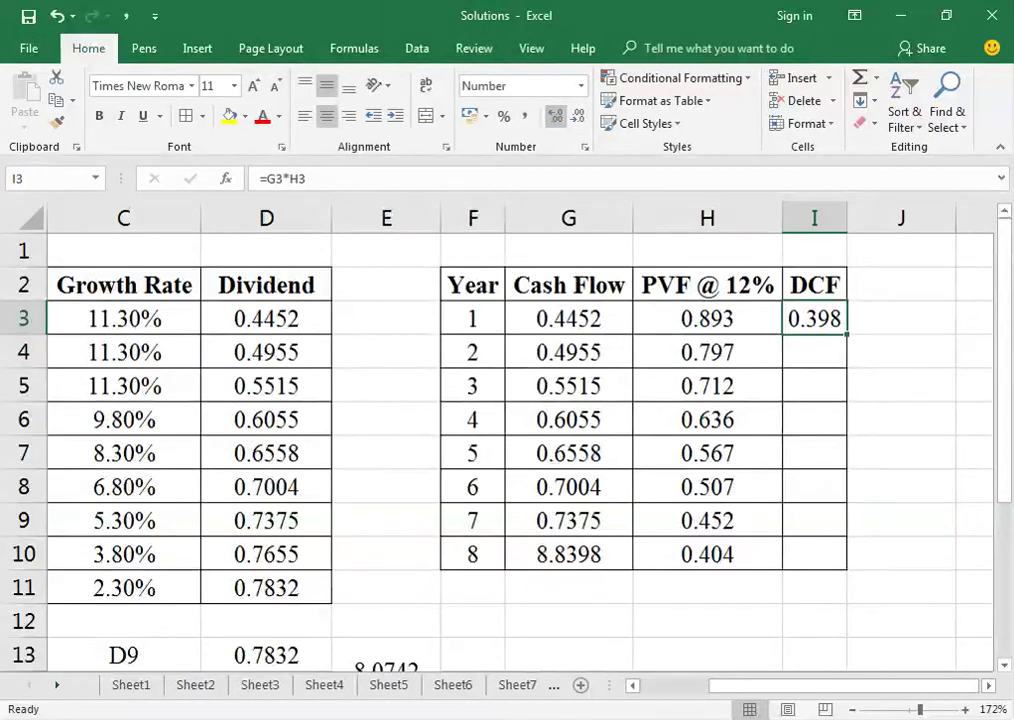
Fill the DCF formula from I3 down through I10.
key("Down")
key("ctrl+d")
key("Down")
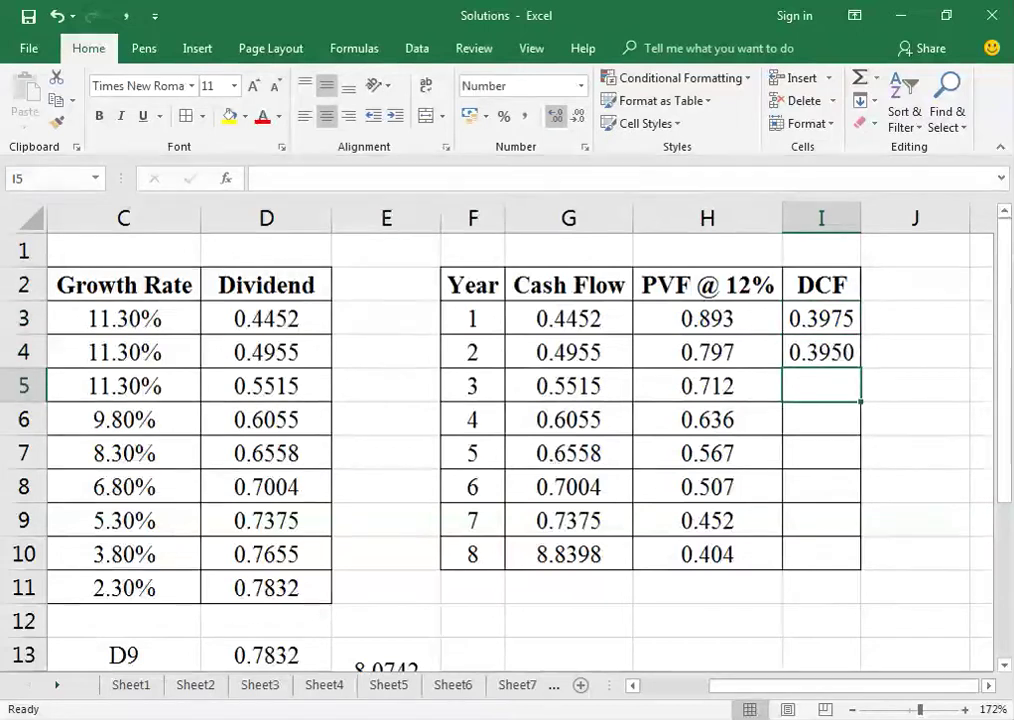
key("ctrl+d")
key("Down")
key("ctrl+d")
key("Down")
key("ctrl+d")
key("Down")
key("ctrl+d")
key("Down")
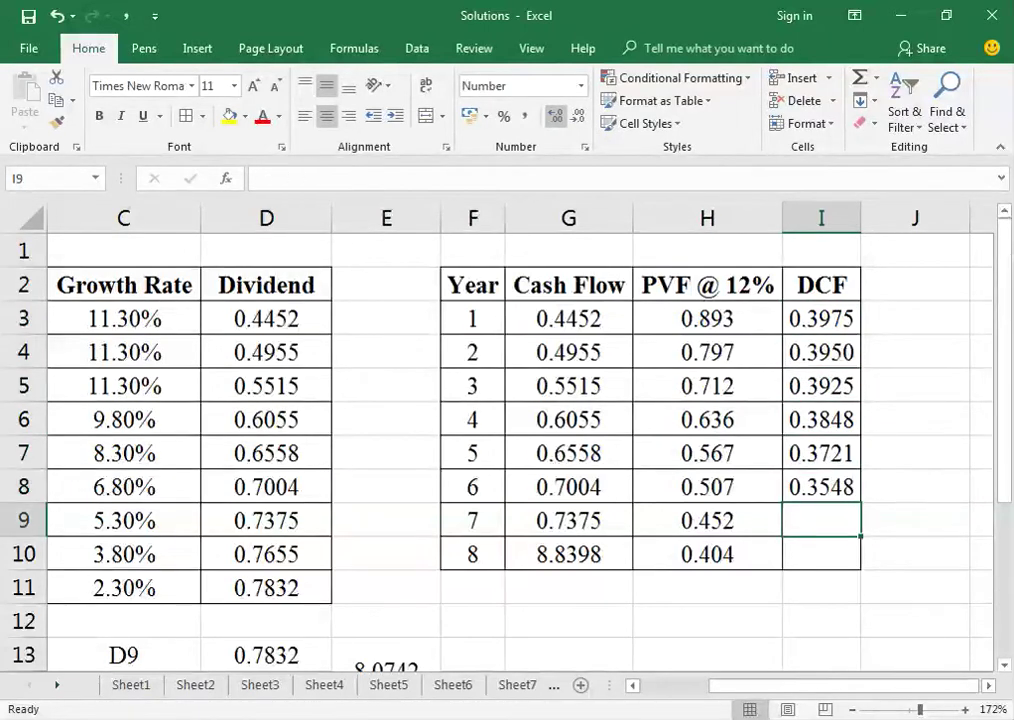
key("ctrl+d")
key("Down")
key("ctrl+d")
Sum the discounted cash flows of years 1 to 8 in I11.
key("Down")
key("alt+equal")
key("Return")
Extend the all-borders formatting to the total row so it covers F2:I11.
key("Up")
key("Left")
key("Left")
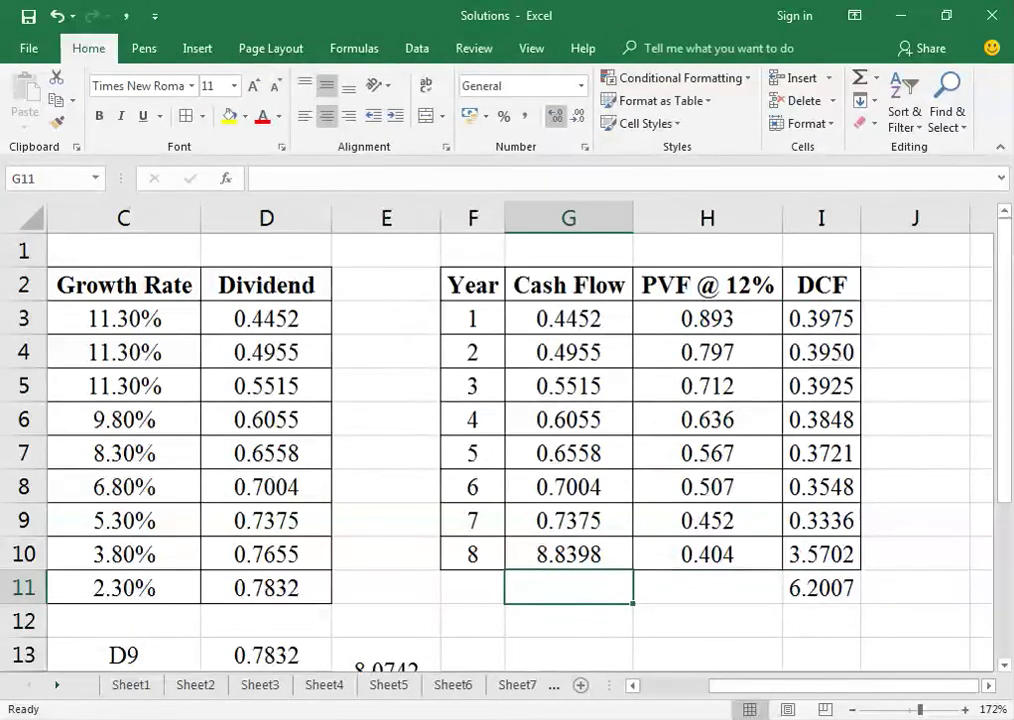
key("Left")
key("shift+Right")
key("ctrl+shift+Right")
key("shift+Up")
key("ctrl+shift+Up")
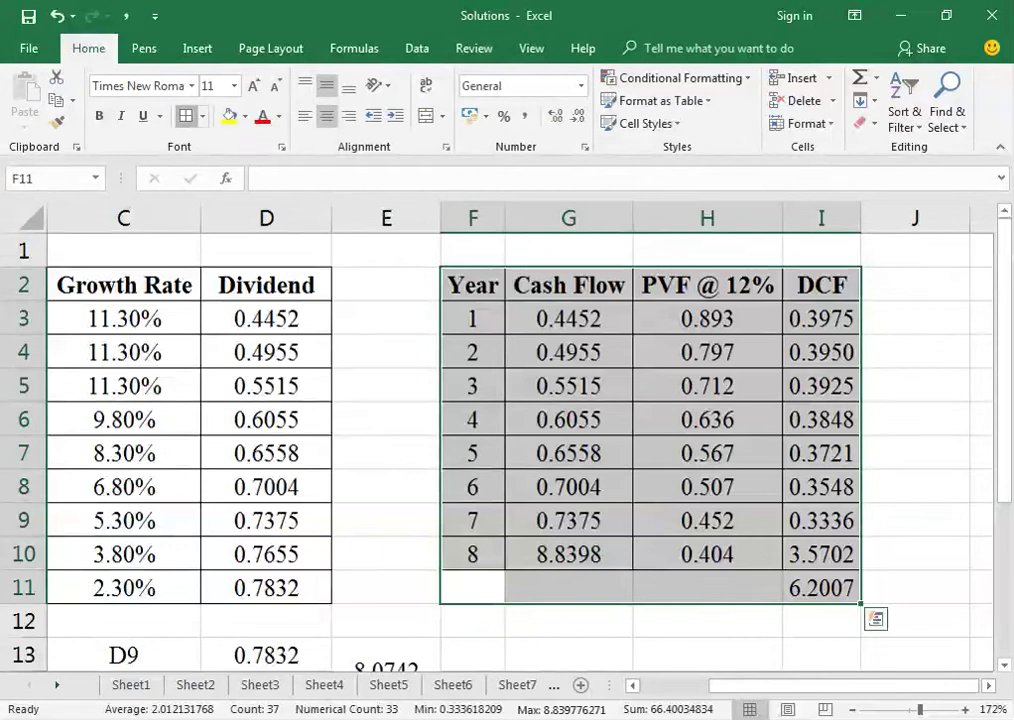
left_click(473, 419)
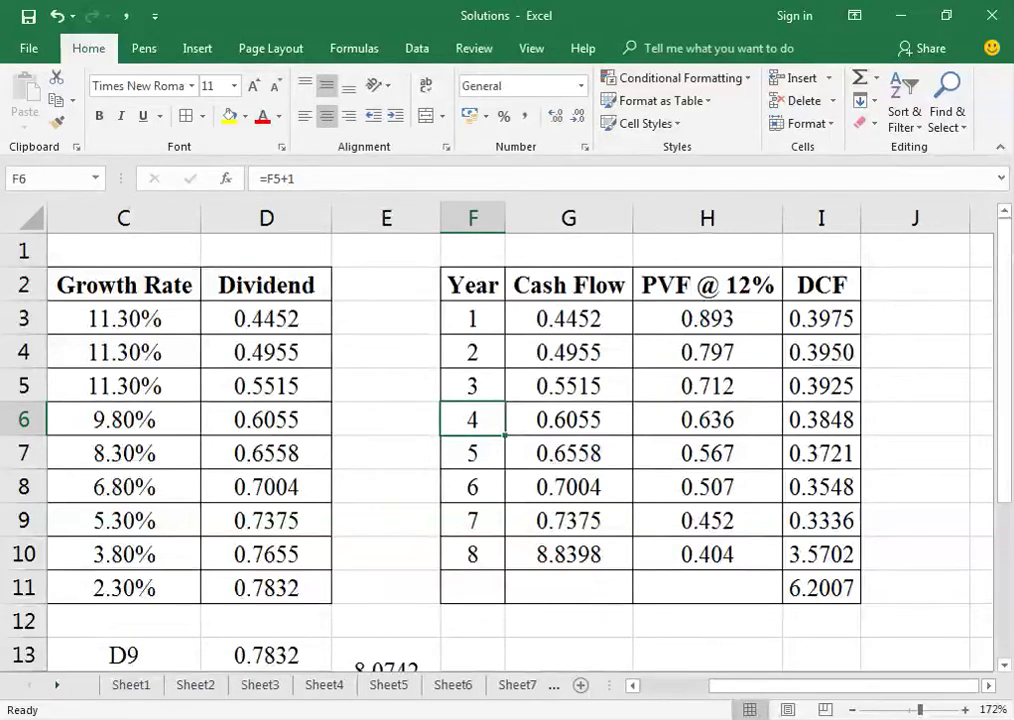
Inspect the year 8 cash flow formula in G10 together with the dividend and terminal price cells it refers to.
key("Down")
key("Down")
key("Down")
key("Down")
key("Right")
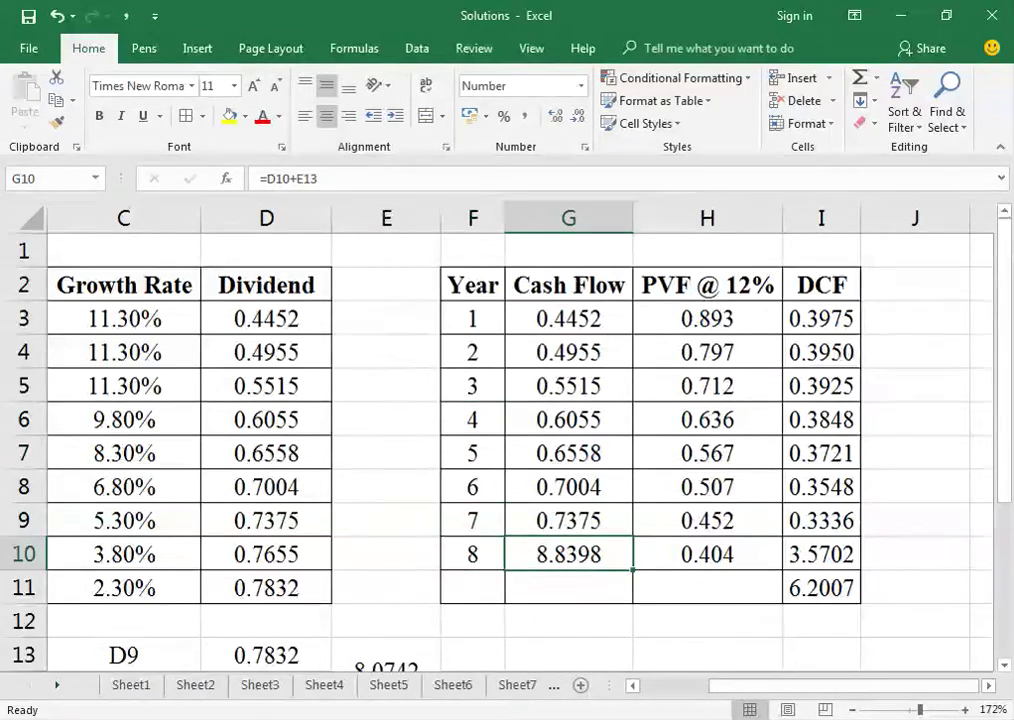
key("F2")
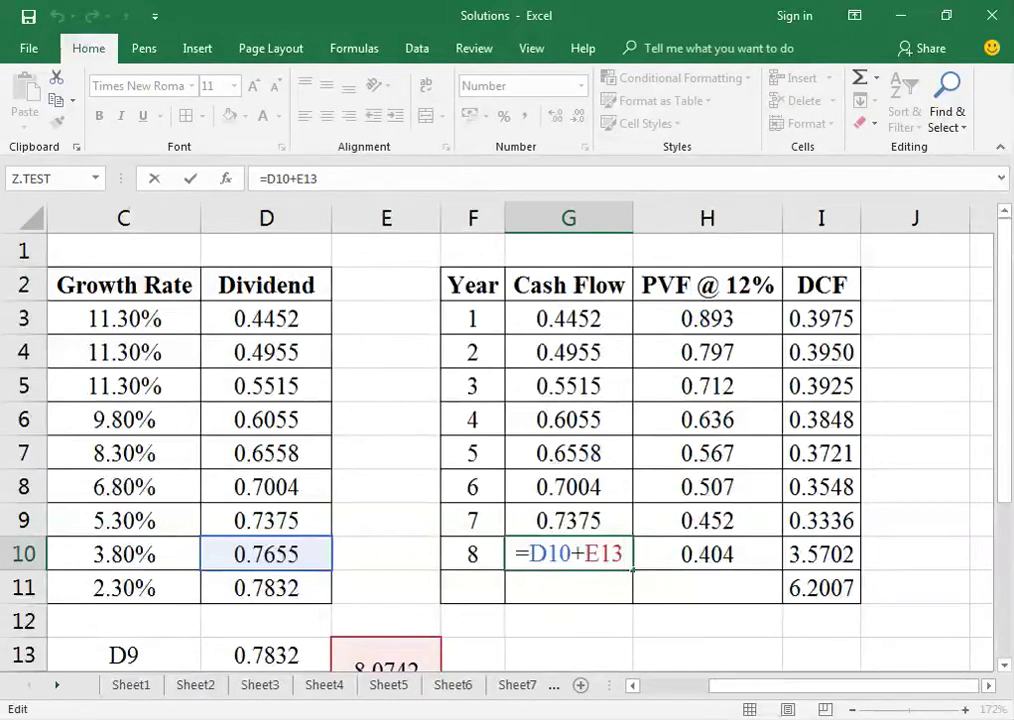
key("ctrl+Return")
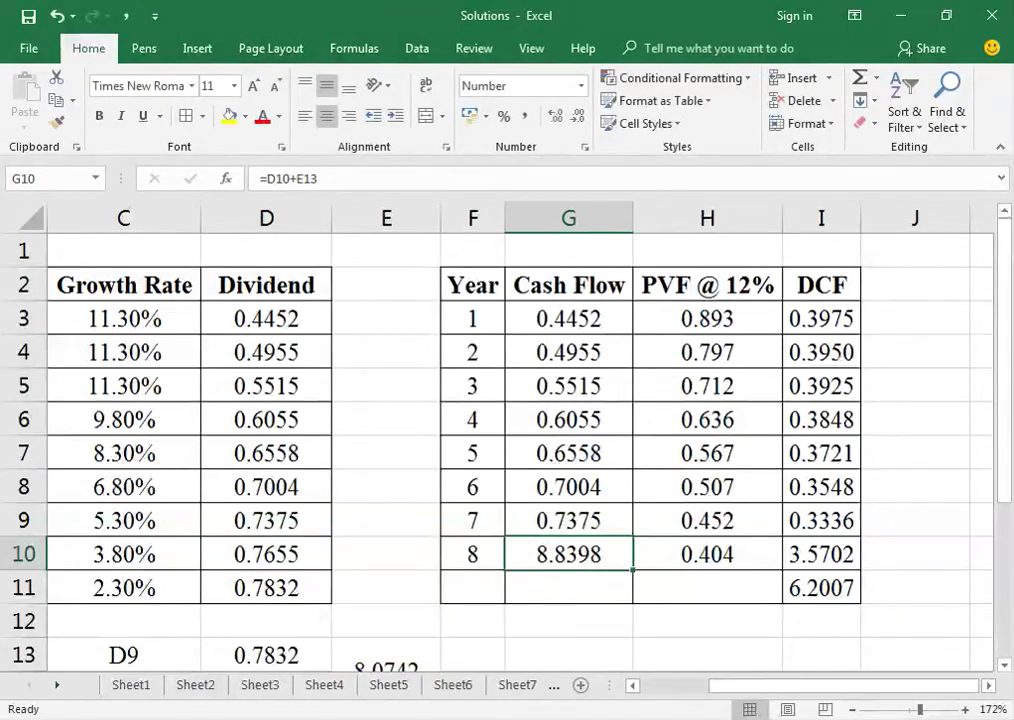
key("Down")
key("Down")
key("Down")
key("Down")
key("Down")
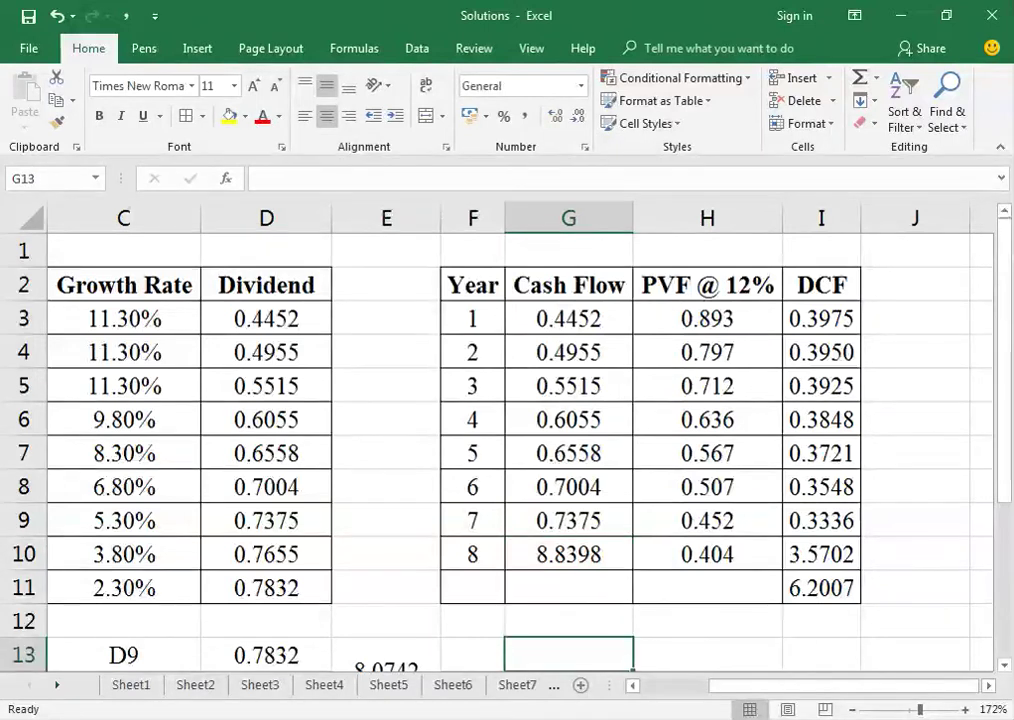
key("Up")
key("Up")
key("Up")
key("Up")
key("Up")
key("F2")
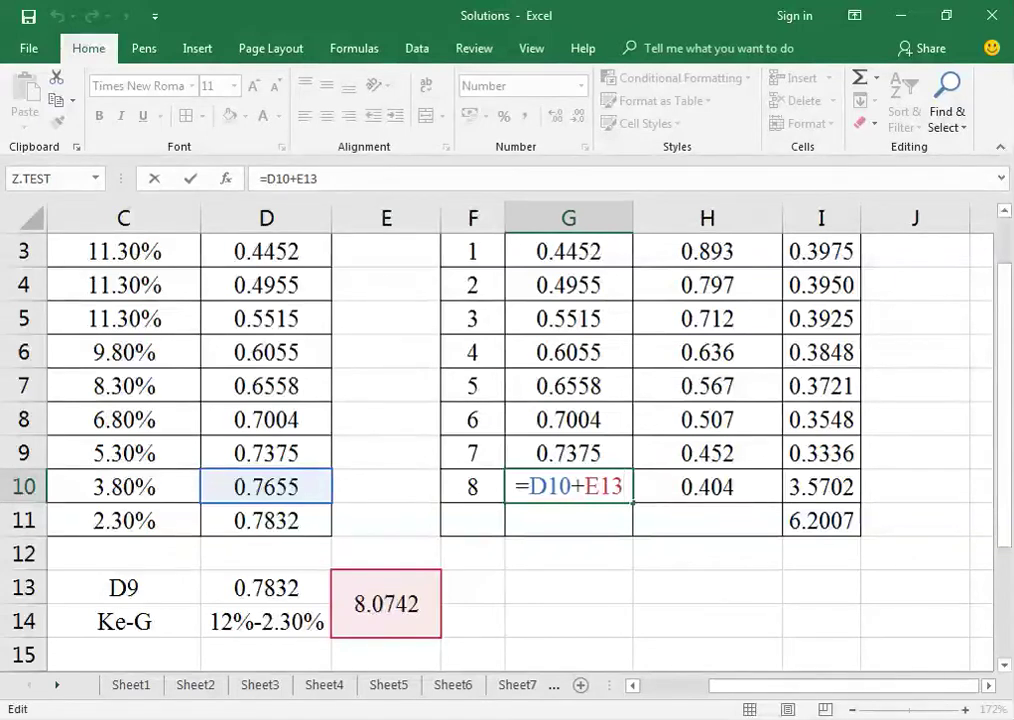
key("ctrl+Return")
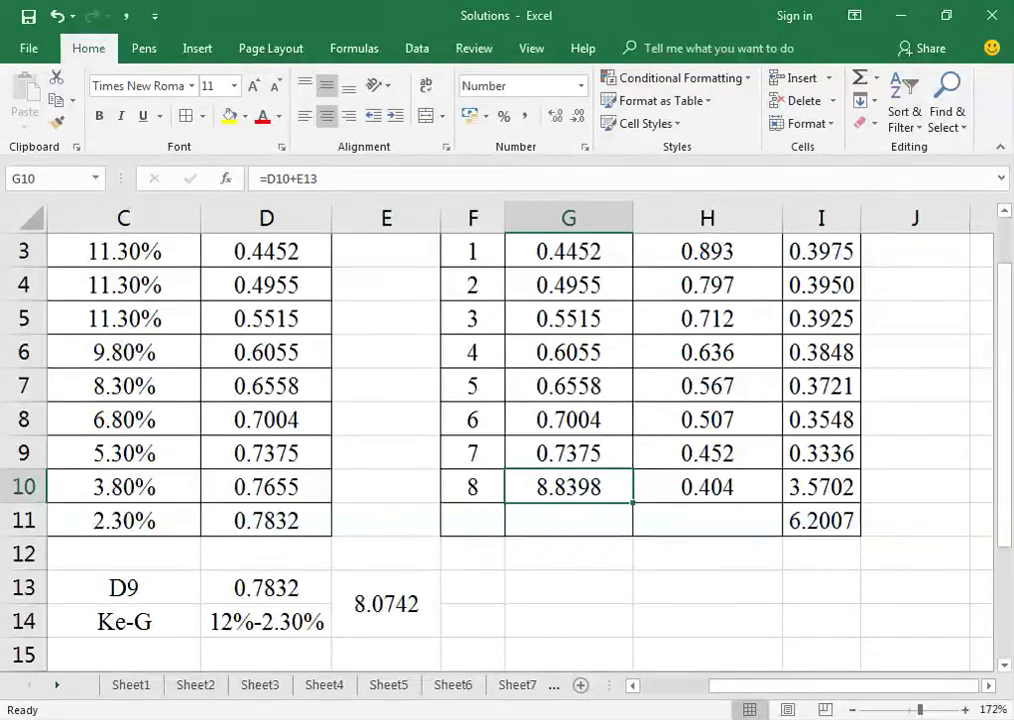
Switch to the Workbook_November_2018 PDF in Adobe Reader and read question 5 on PE valuation and perpetual growth.
key("alt+Tab")
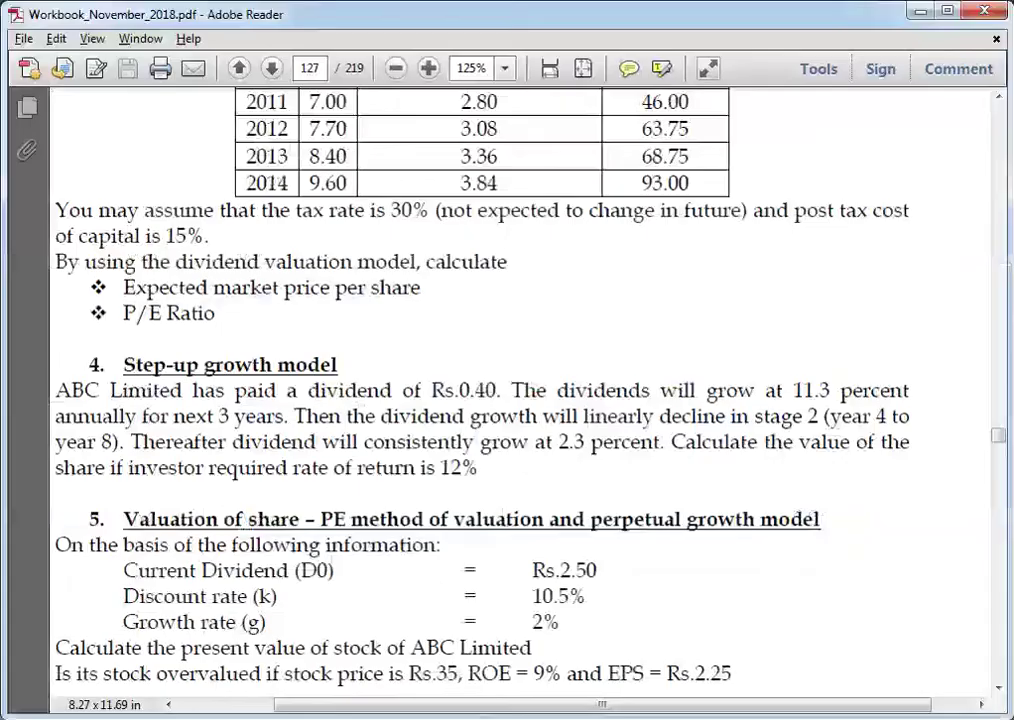
scroll(480, 390, "down", 3)
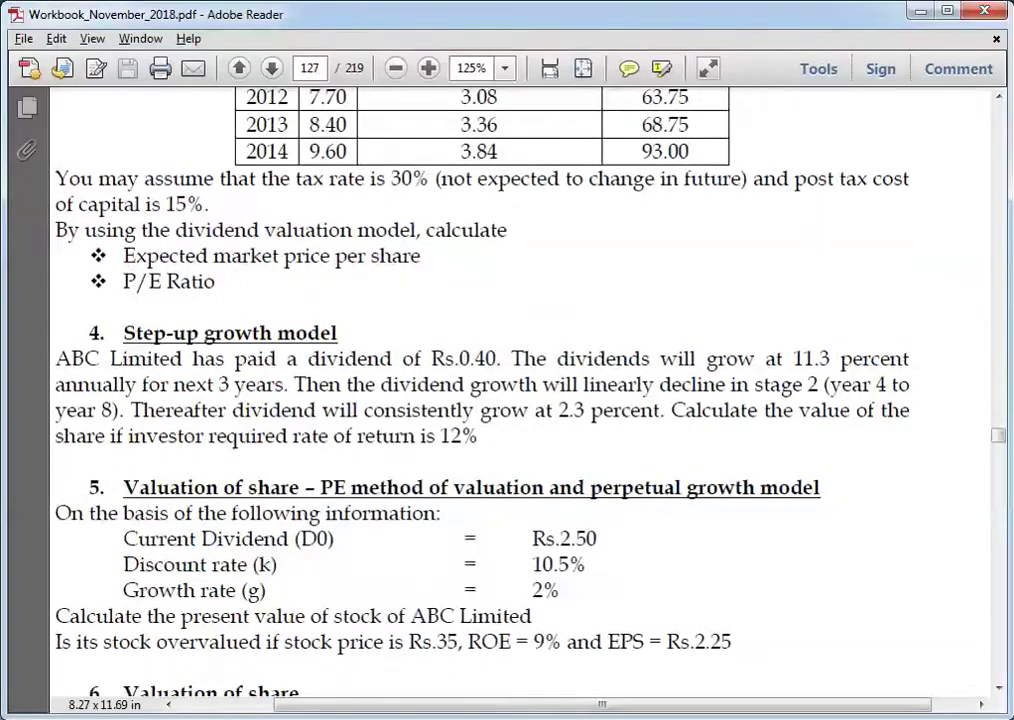
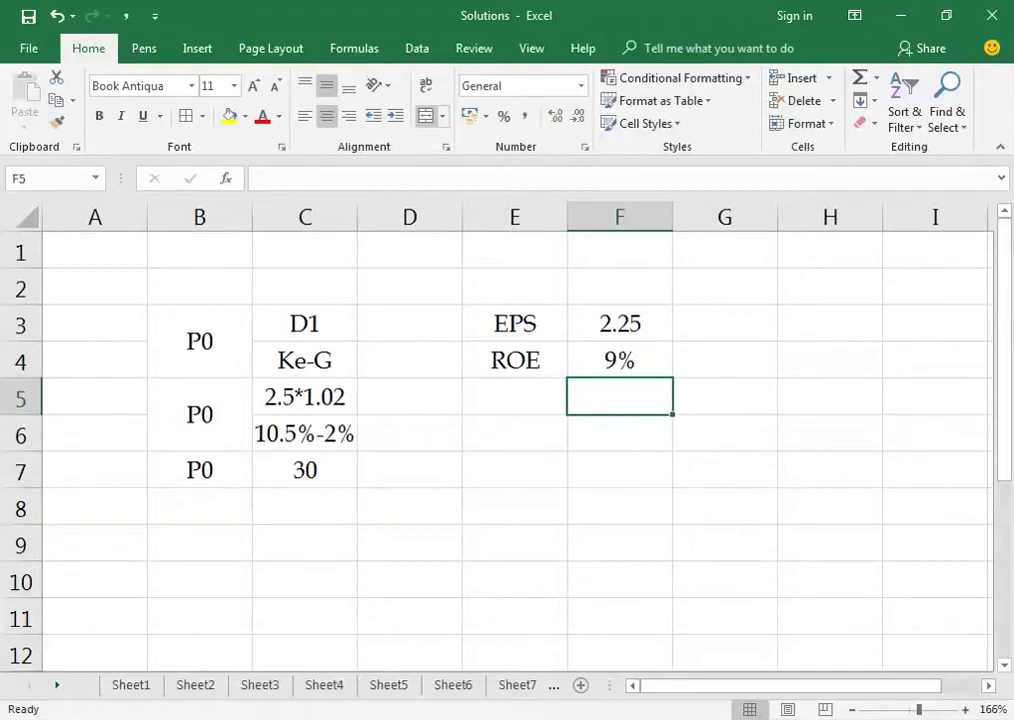
left_click(514, 396)
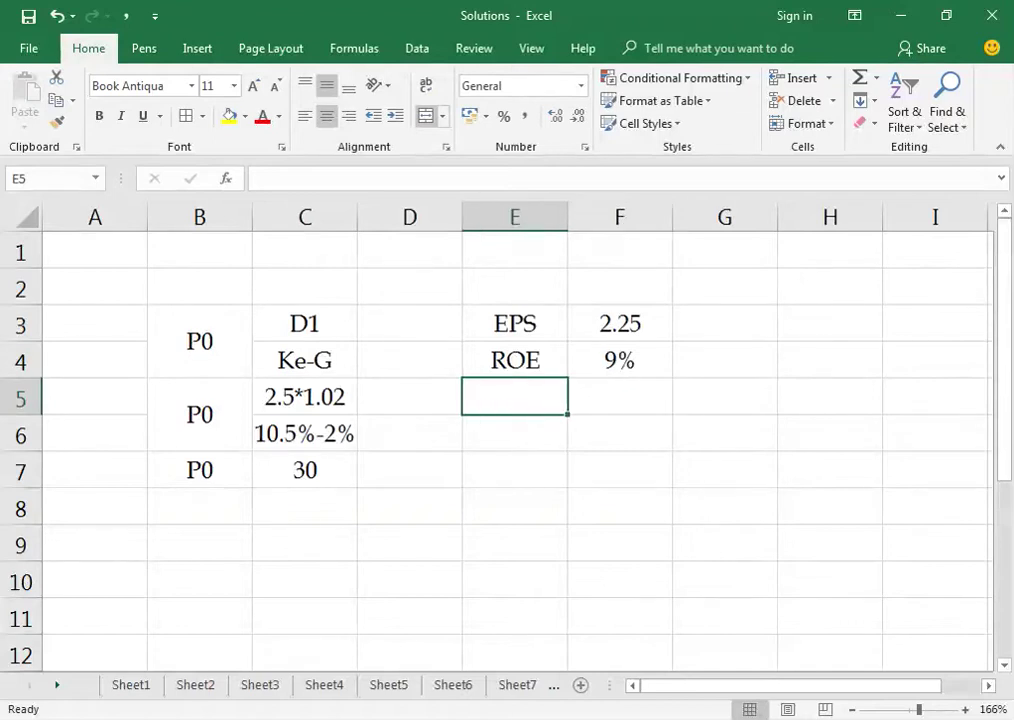
left_click(514, 433)
type("Fa")
key("Escape")
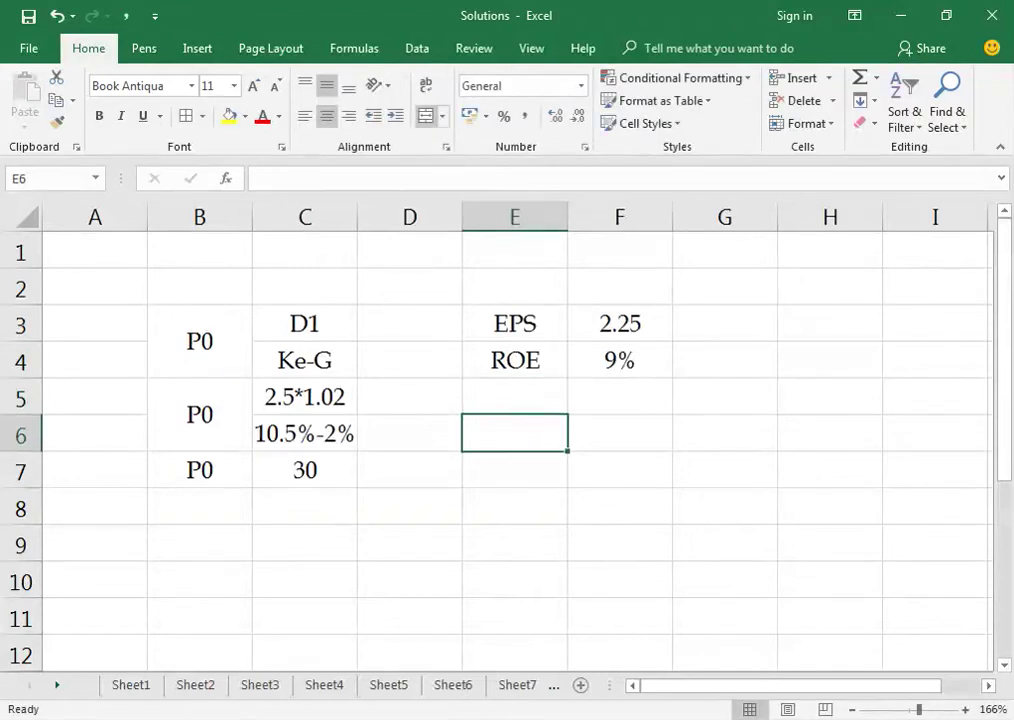
Enter EPS in E5 and "Book value * ROE" in F5, and widen column F to fit.
left_click(514, 396)
type("EPS")
key("ctrl+Return")
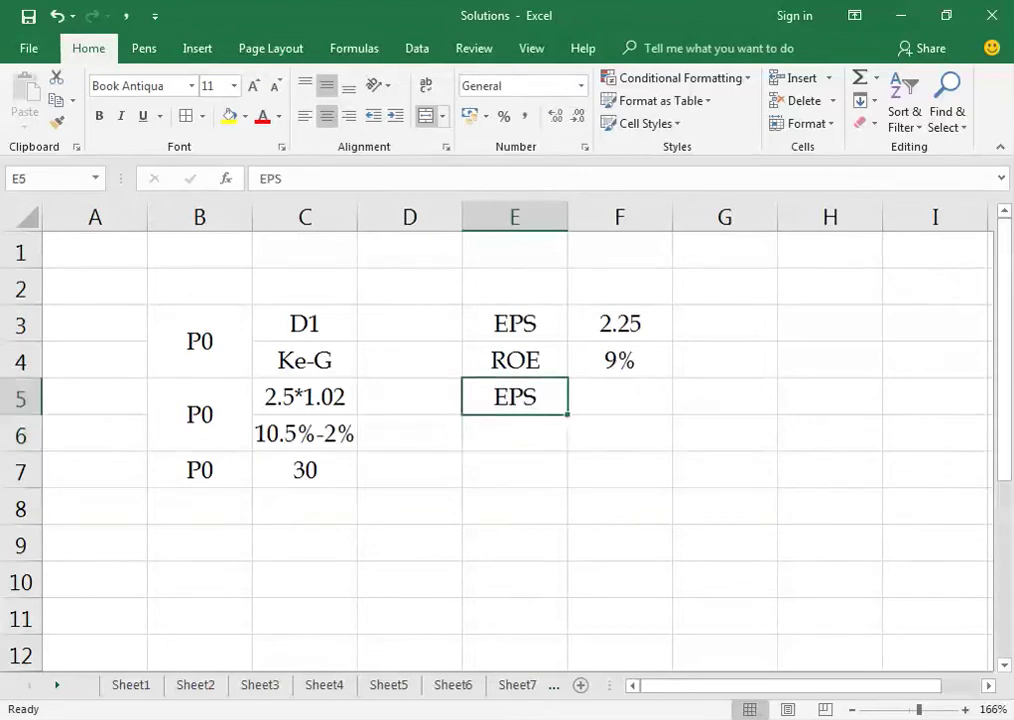
left_click(619, 396)
type("Book value ")
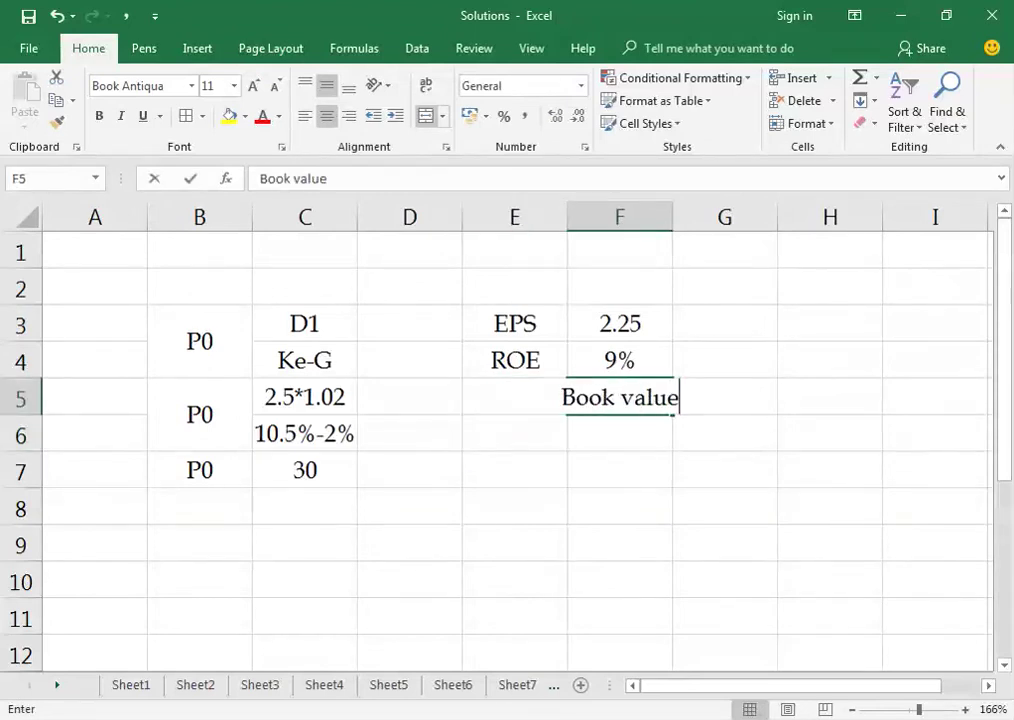
type("* ROE")
key("ctrl+Return")
key("alt+o")
key("c")
key("a")
Enter 2.25 in E6 and "Fair value * 9%" in F6 below the EPS relation.
left_click(514, 433)
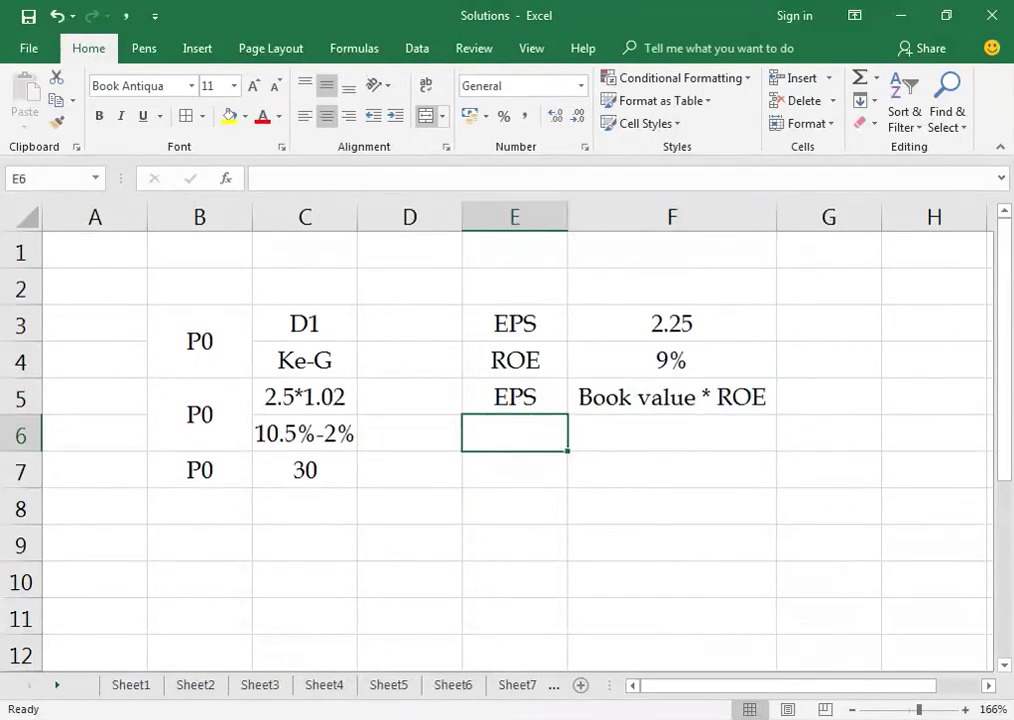
type("2.25")
key("Return")
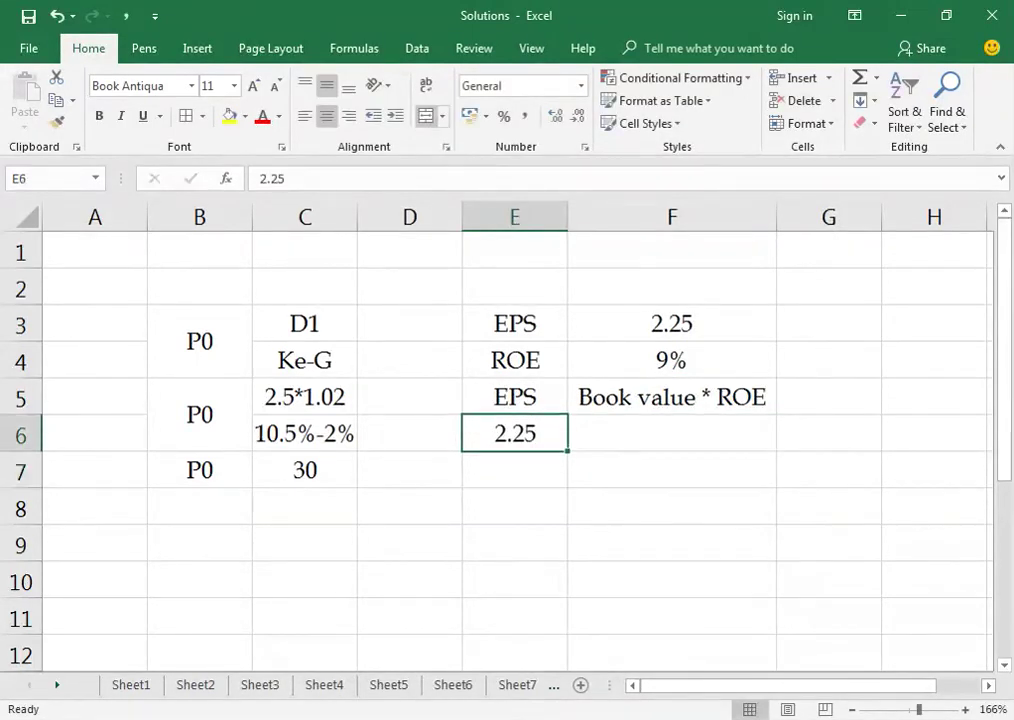
left_click(671, 433)
type("Book")
key("Escape")
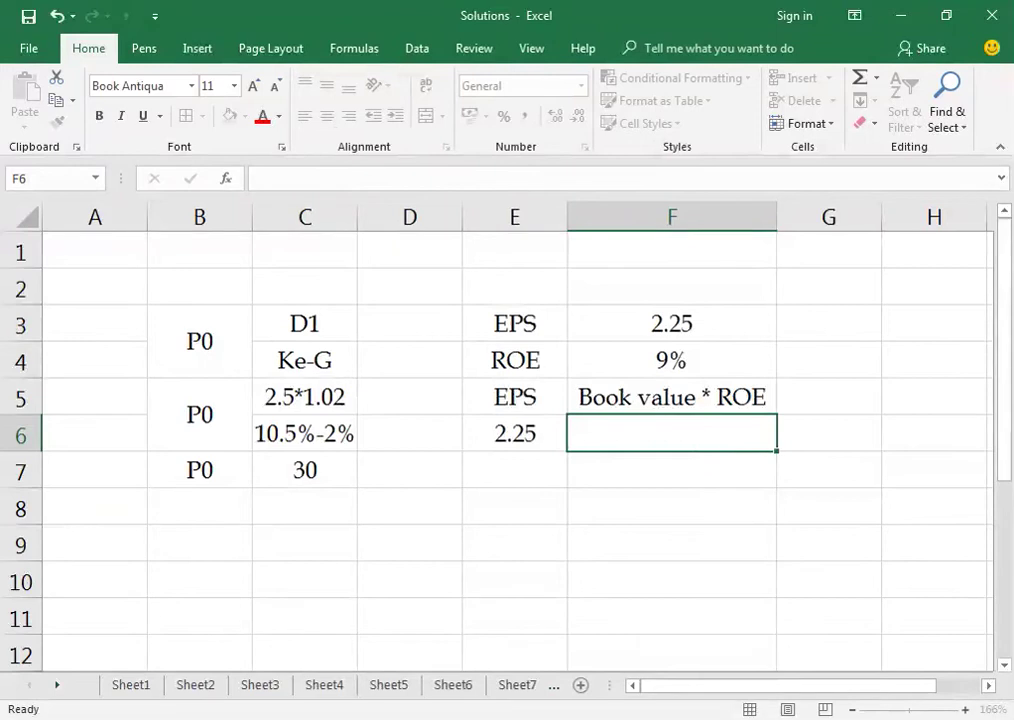
type("Fair val")
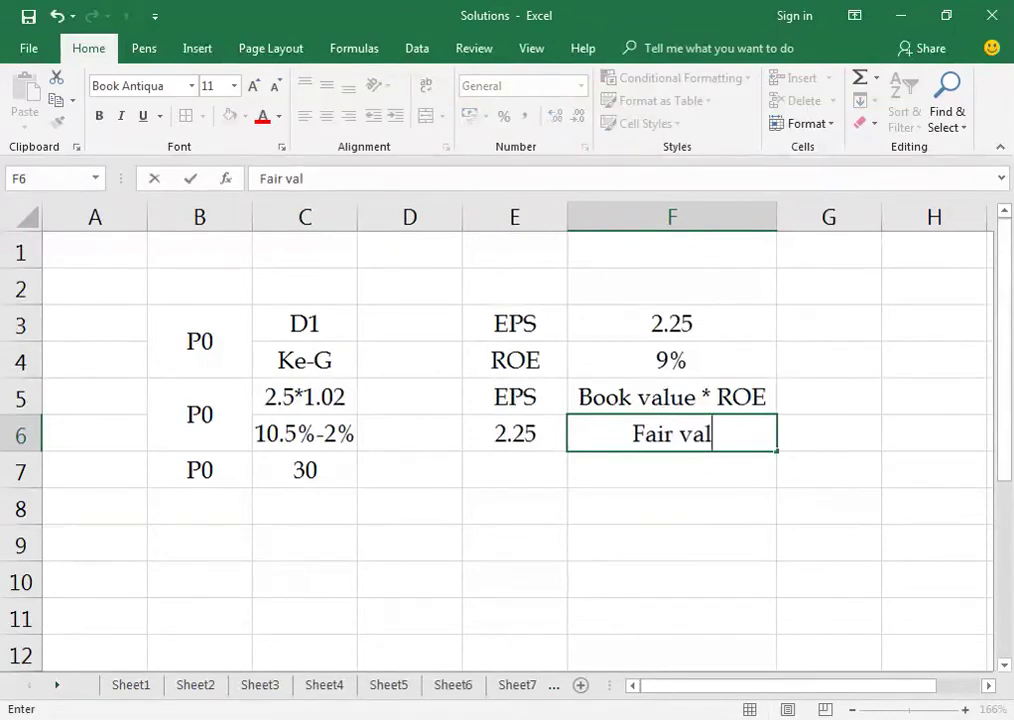
type("ue * 9%")
key("Return")
Label E7 as Fair value and calculate it in F7 with =2.25/9%.
left_click(514, 469)
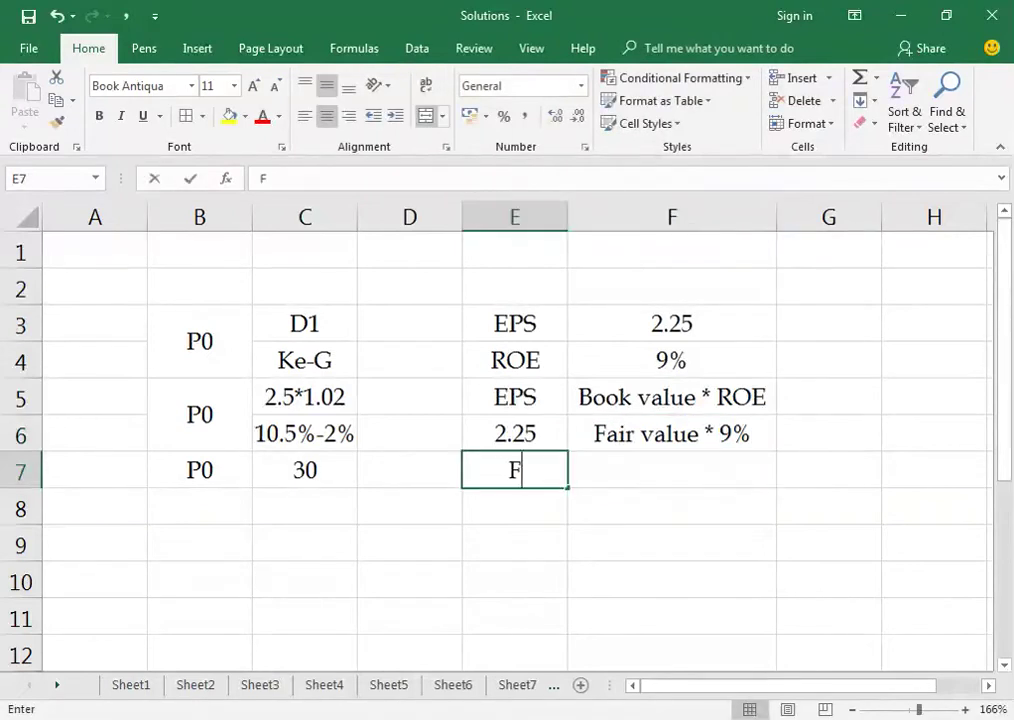
type("Fair value")
key("Return")
left_click(672, 506)
left_click(672, 469)
type("=2.25/9%")
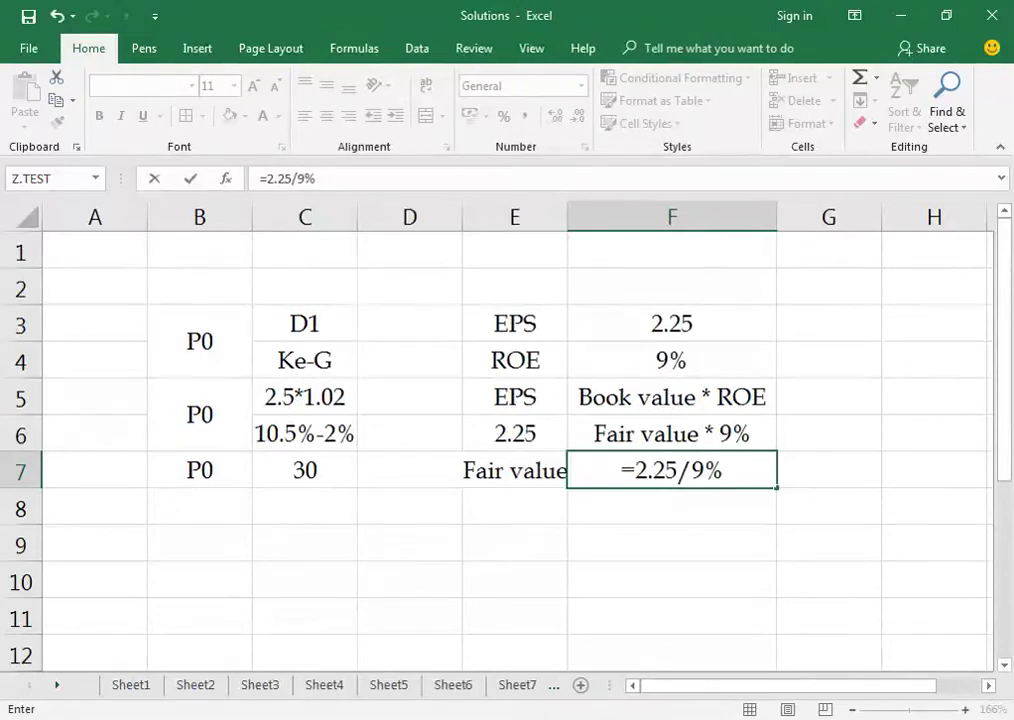
key("Return")
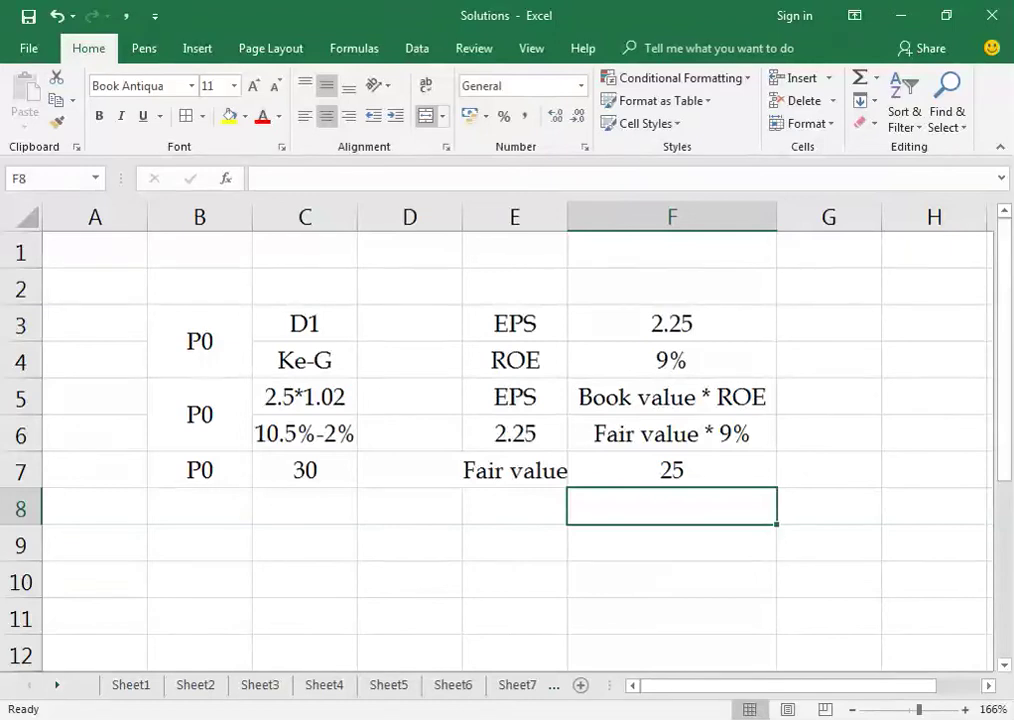
Widen column E to fit the Fair value label in E7.
left_click(672, 470)
left_click(514, 470)
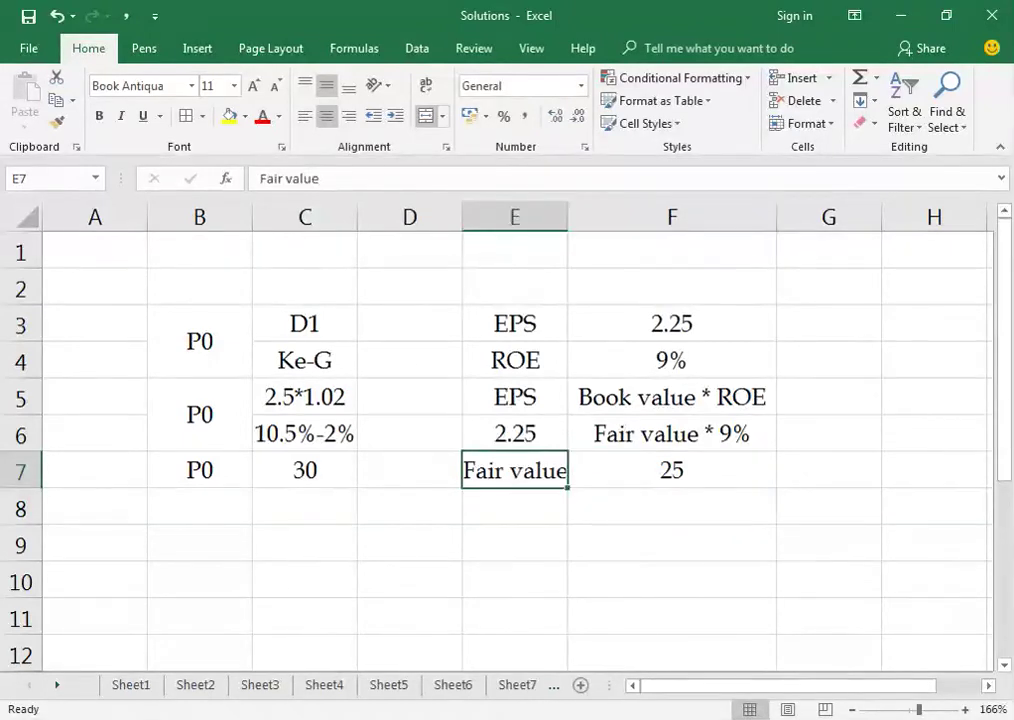
key("alt+h")
key("o")
key("i")
Label E9 as PE Multiple and widen column E to fit the text.
key("Down")
key("Down")
type("PE Multiple")
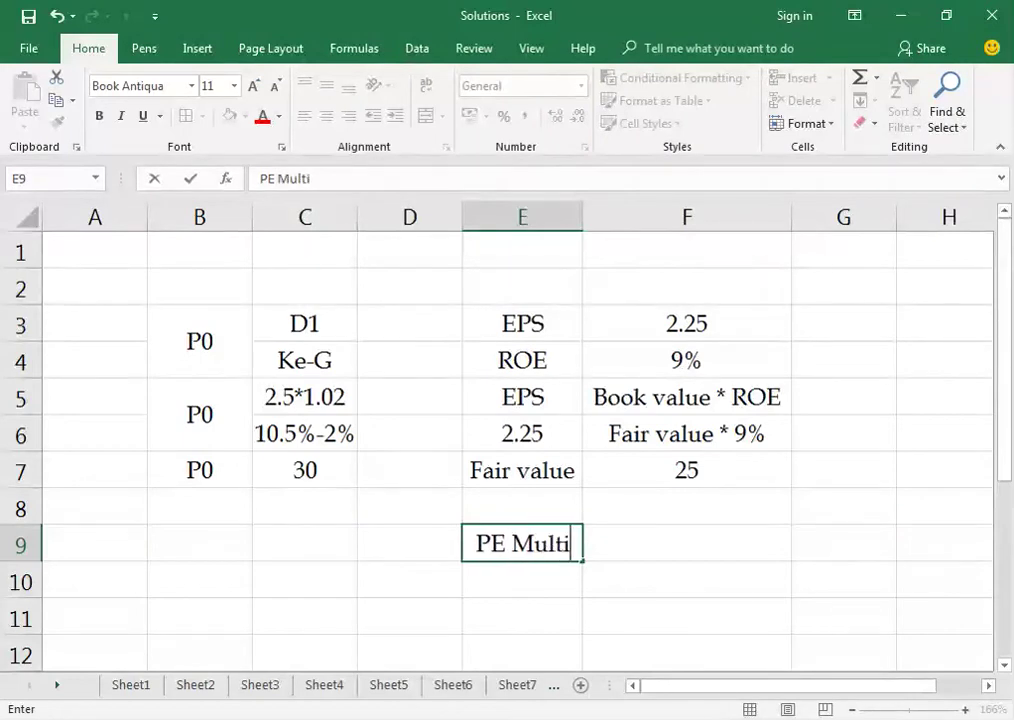
key("ctrl+Return")
key("alt+h")
key("o")
key("i")
key("Right")
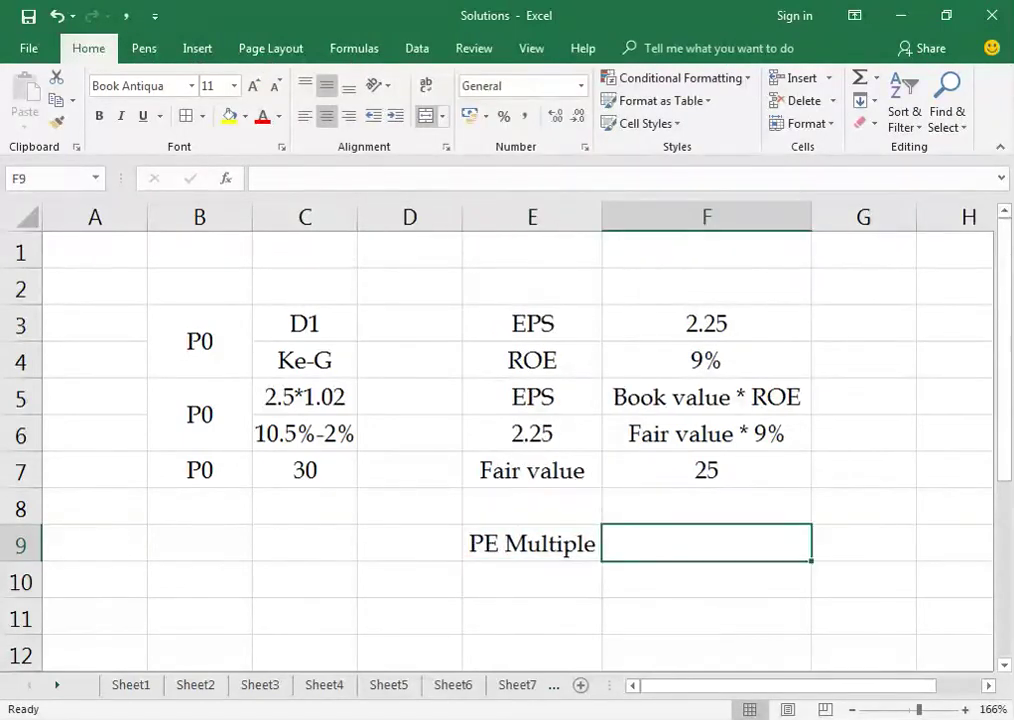
type("=")
key("Up")
key("Up")
key("Up")
key("Escape")
Calculate the PE multiple in F9 as 1 divided by the ROE in F4.
type("=1/")
key("Up")
key("Up")
key("Up")
key("Up")
key("Up")
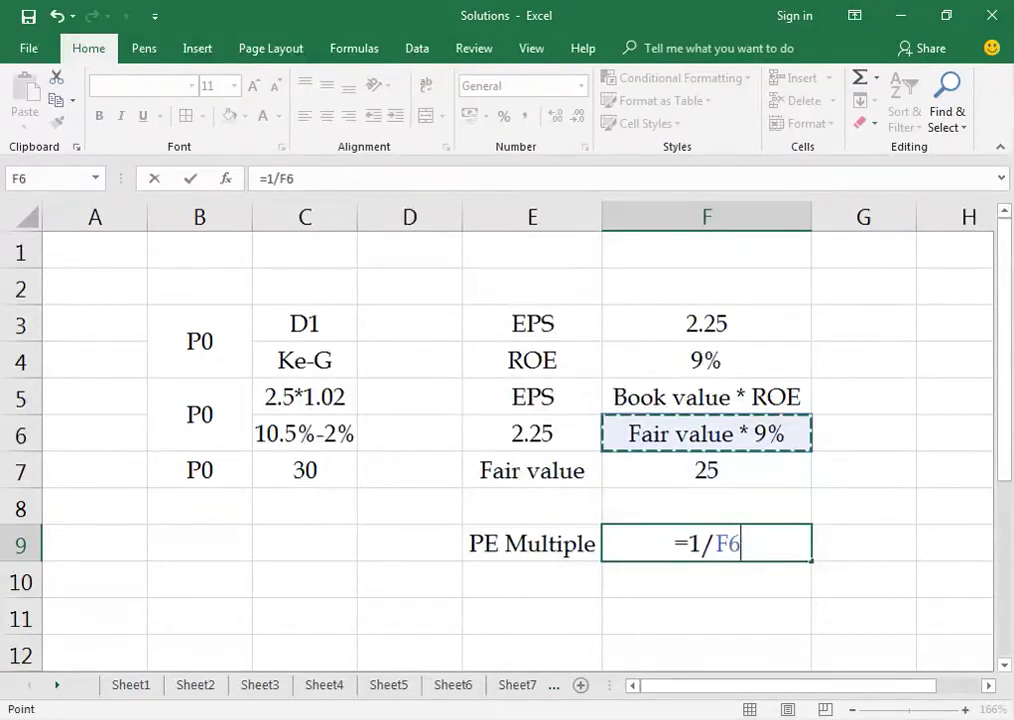
key("Return")
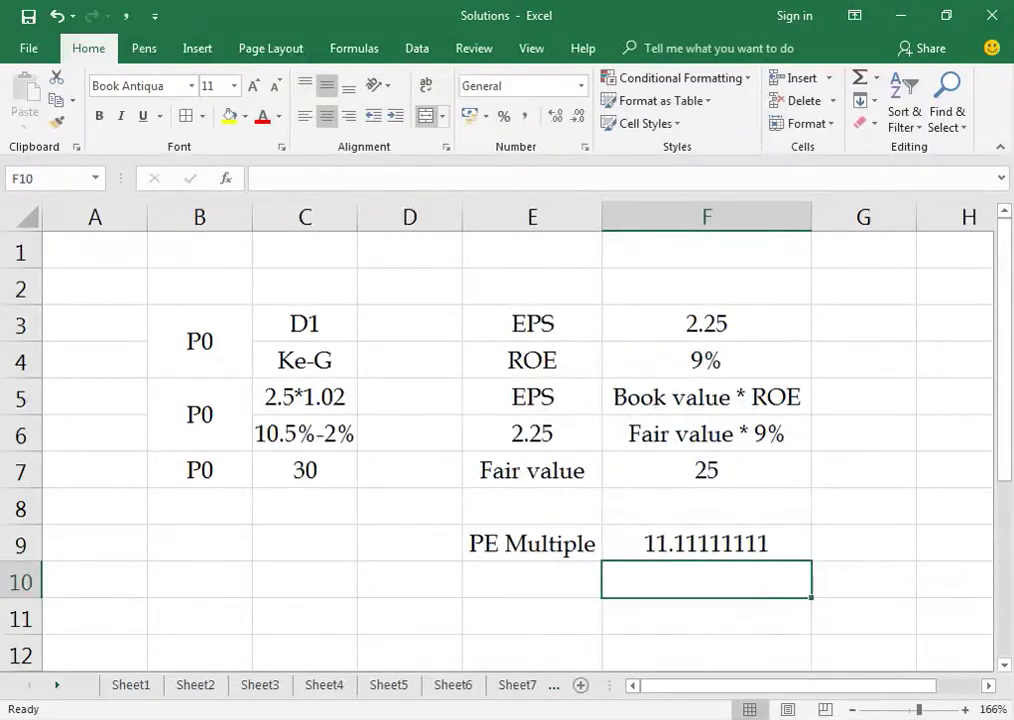
Label E10 as Fair price below the PE Multiple row.
key("Left")
type("Fa")
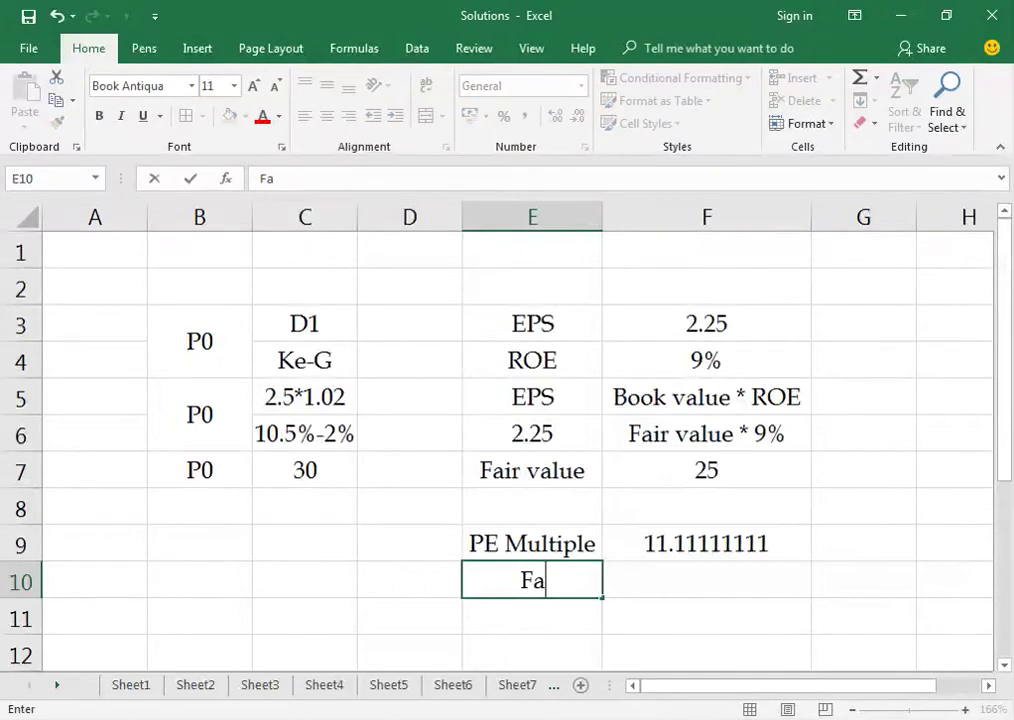
type("ir price")
key("Return")
key("Up")
key("Right")
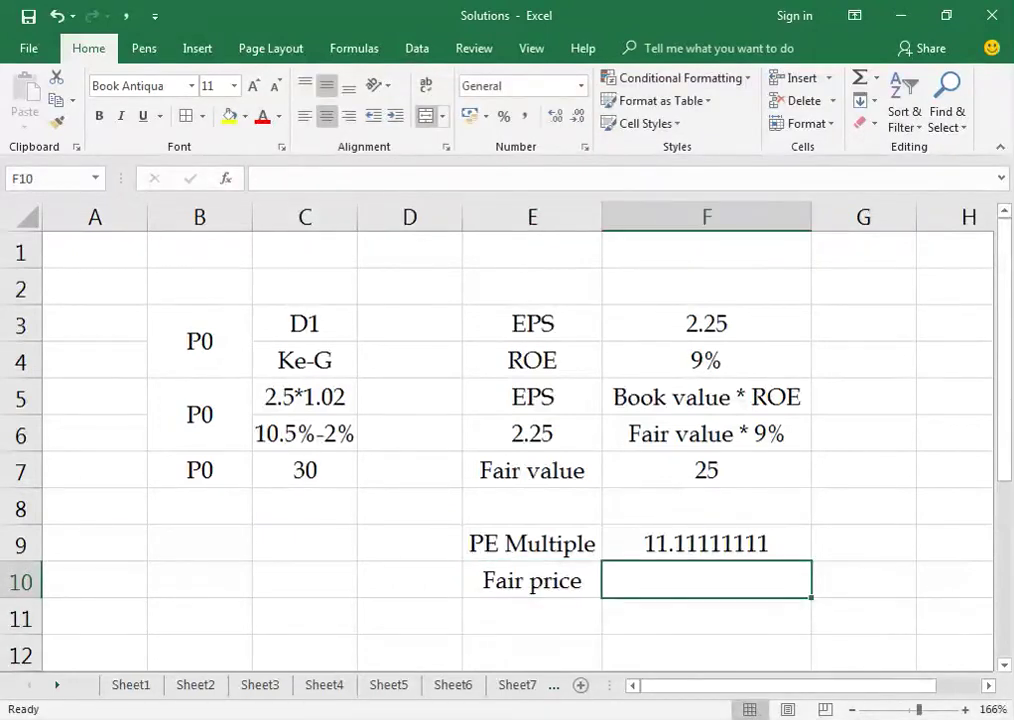
Calculate the fair price in F10 by multiplying the EPS in F3 by the PE multiple in F9.
type("=")
key("Up")
key("Up")
key("Up")
key("Up")
key("Up")
key("Up")
key("Up")
type("*")
key("Up")
key("Return")
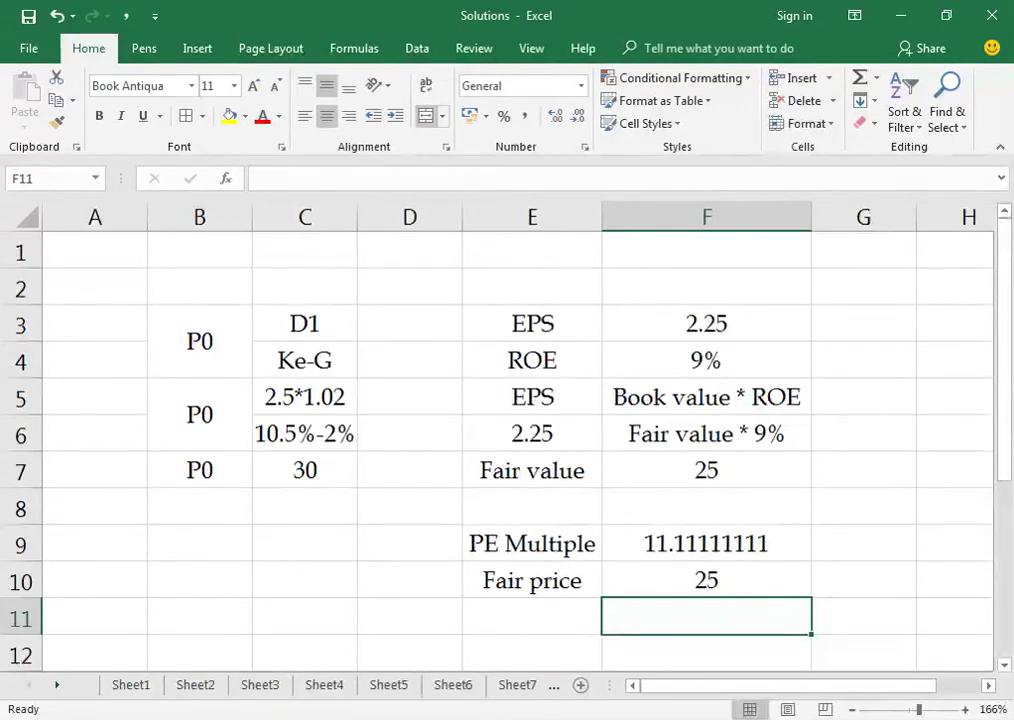
Start a list of notes in the empty area of column L, entering EPS in L4 and "PE Muliple" in L5.
key("Right")
key("Right")
key("Right")
key("Right")
key("Right")
key("Right")
key("Right")
key("Right")
key("Right")
key("Up")
key("Left")
key("Up")
key("Up")
key("Up")
key("Up")
key("Left")
key("Left")
key("Left")
key("Up")
key("Up")
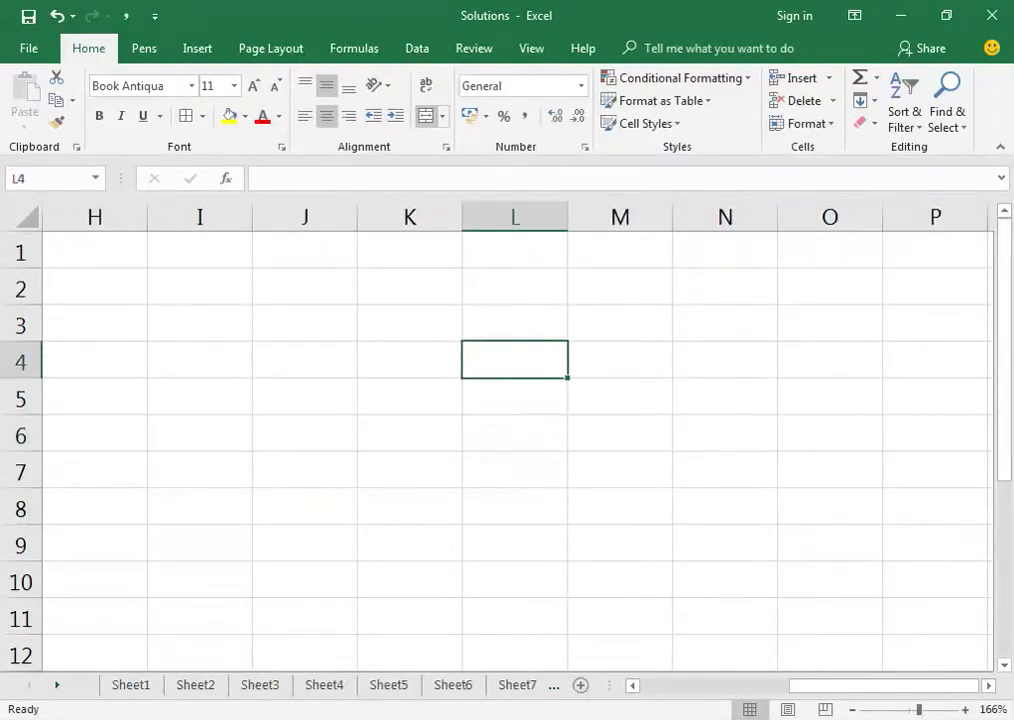
type("EPS")
key("Return")
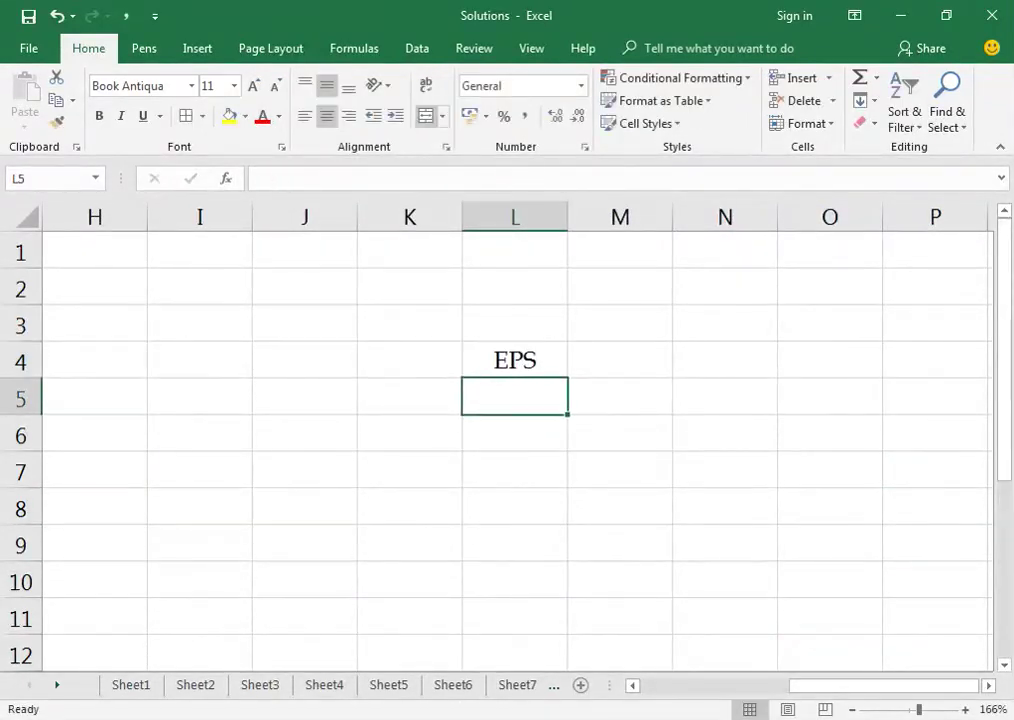
type("PE")
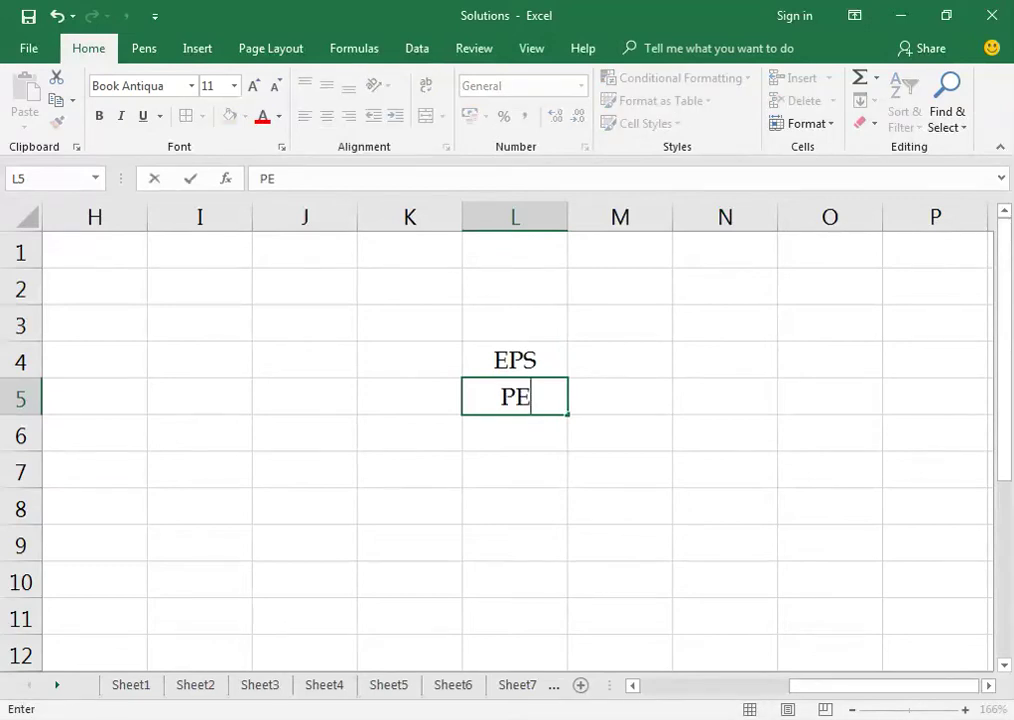
type(" Muliple")
key("Return")
key("Up")
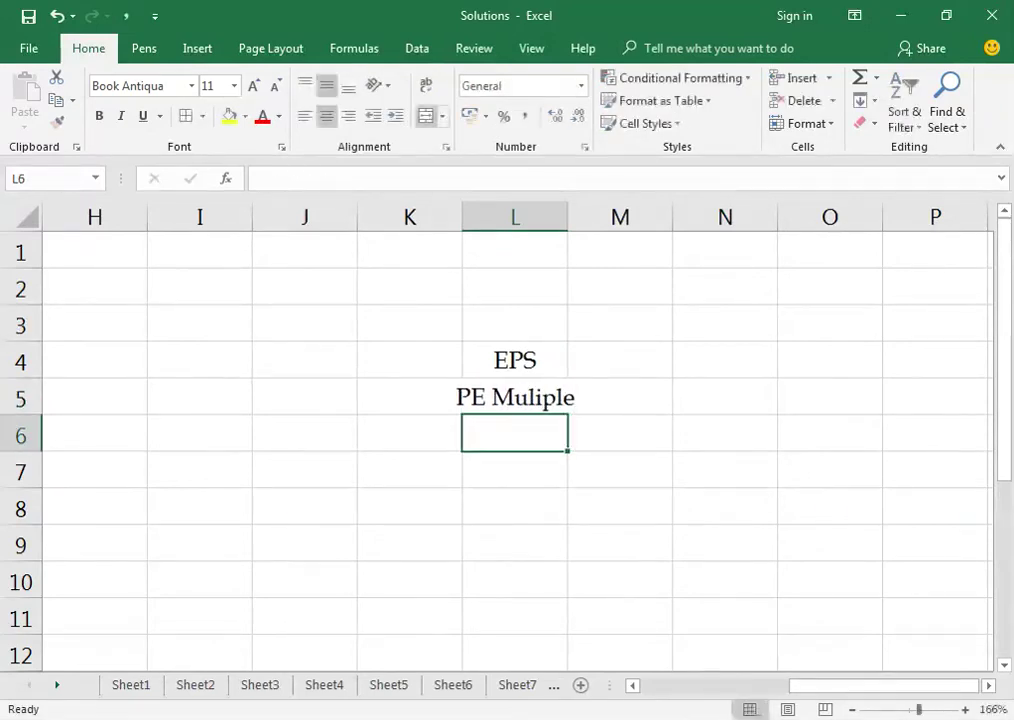
Enter "MPS/Book value" in L6 and widen column L to fit.
key("Down")
type("MPS")
key("Return")
key("Up")
key("F2")
type("/Boo")
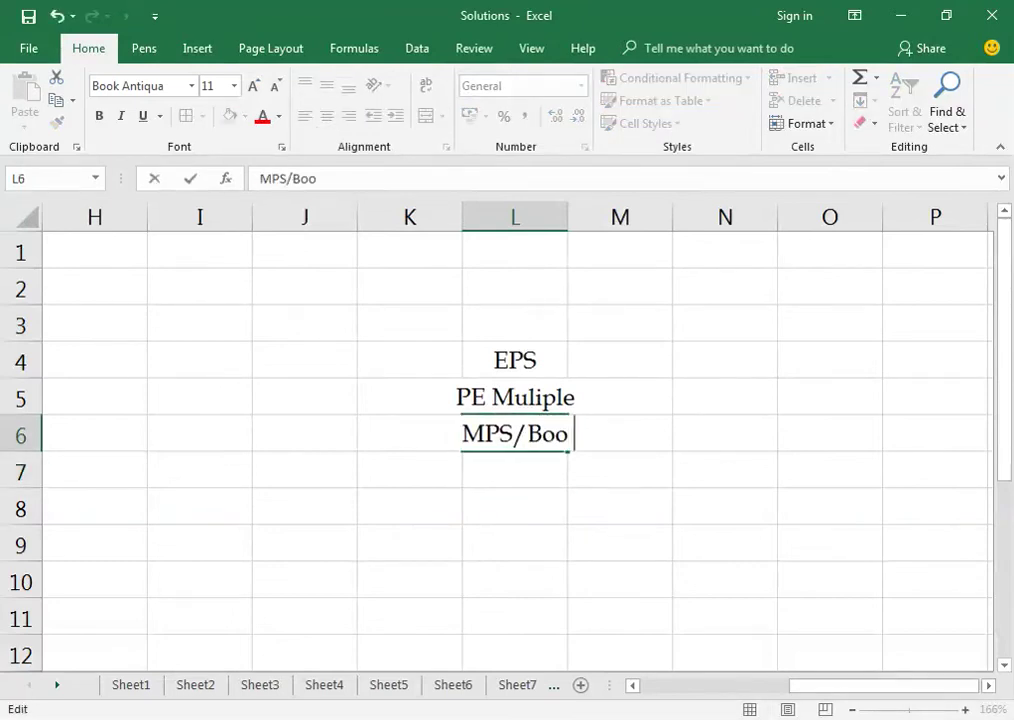
key("BackSpace")
type("k value")
key("Return")
key("Up")
key("alt+o")
key("c")
key("a")
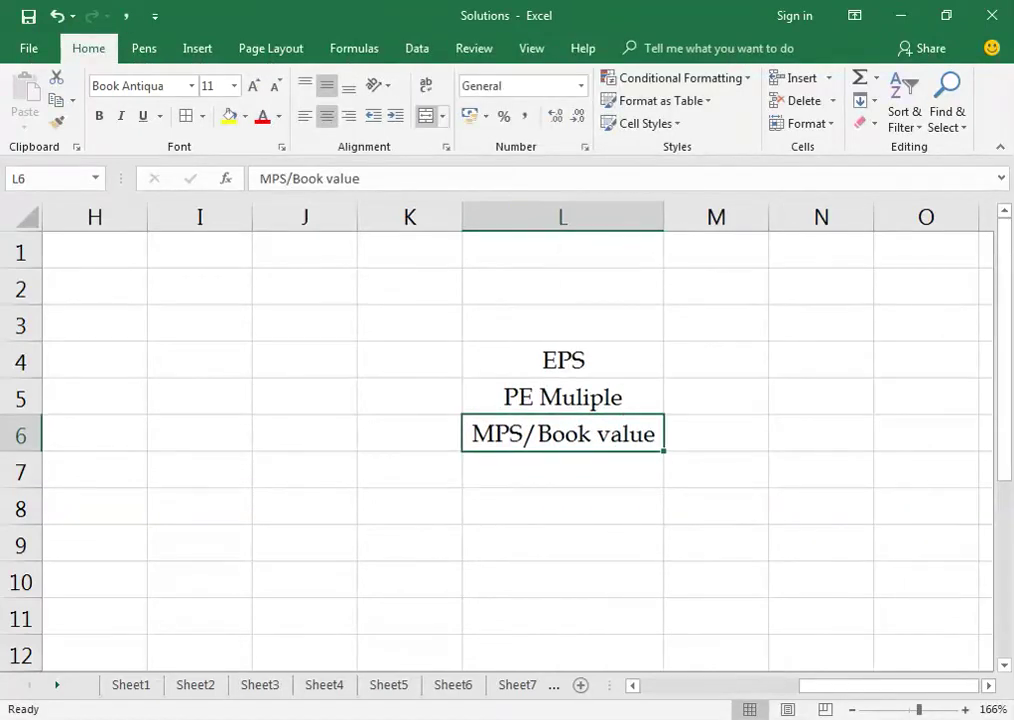
key("Down")
key("Down")
key("Left")
key("Left")
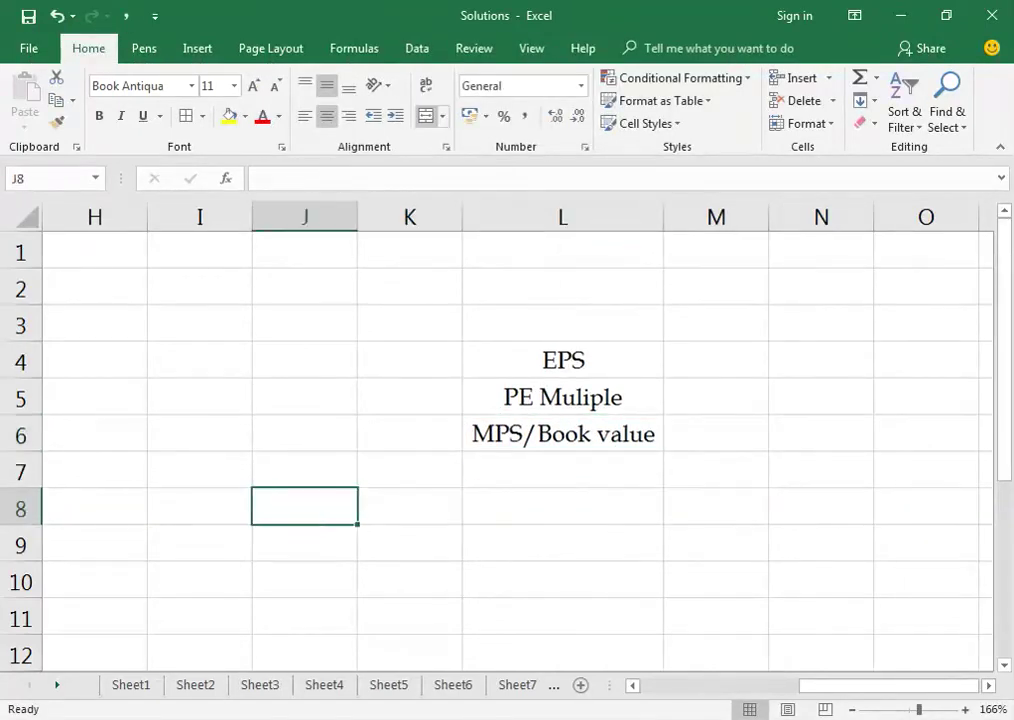
Enter "Book value * ROE" in J8, widen column J to fit, and enter EPS in K8.
type("Book val")
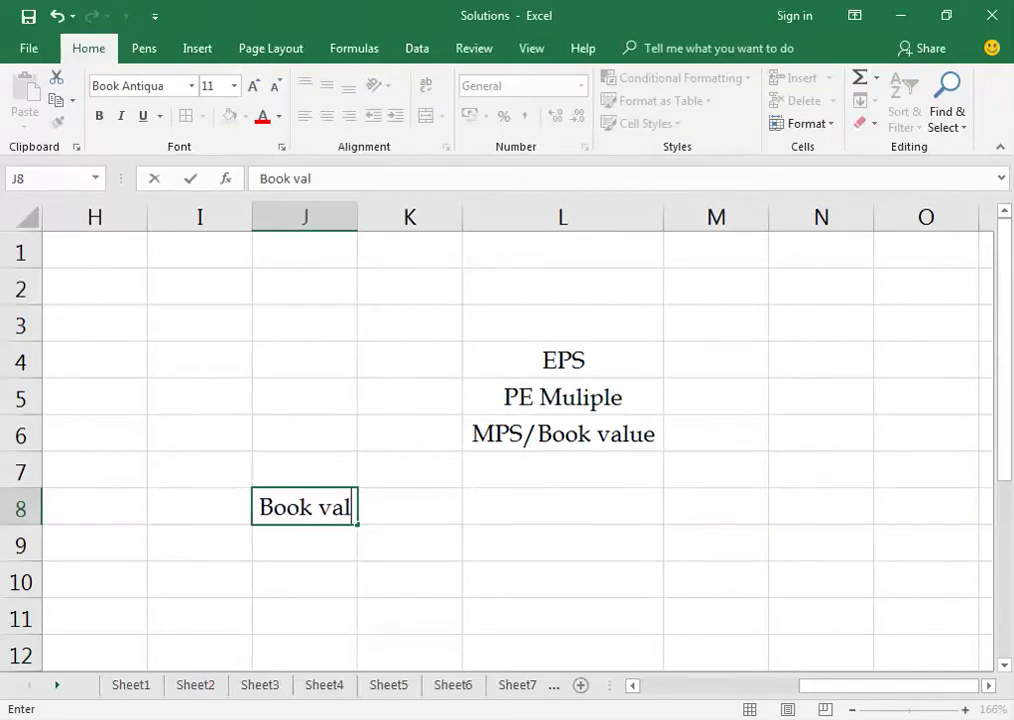
type("ue * ROE")
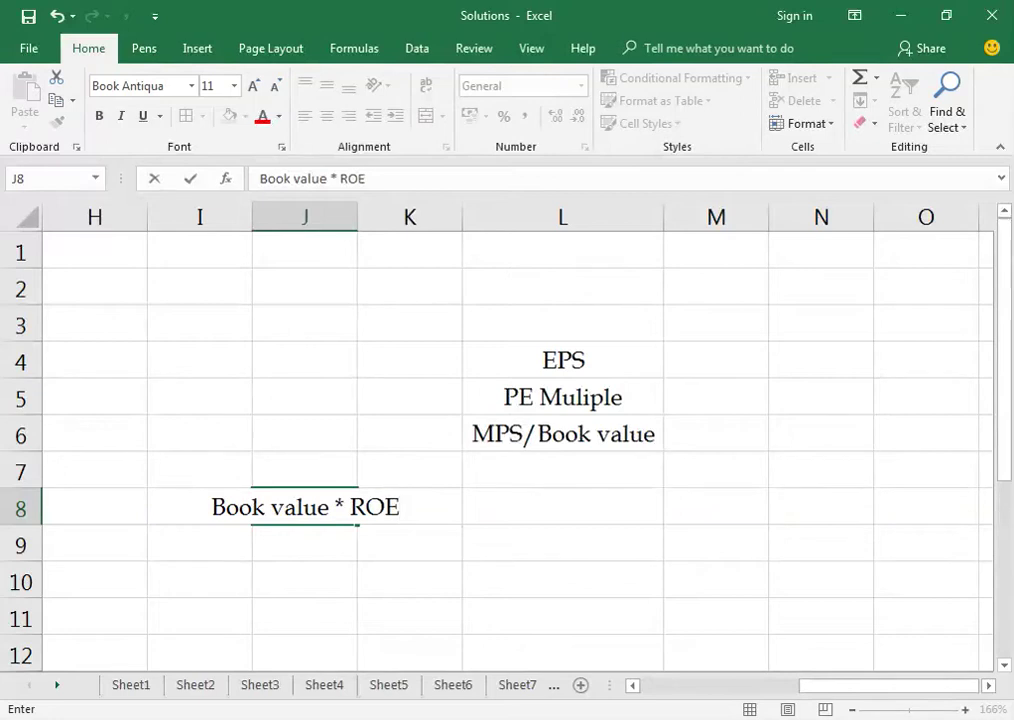
key("ctrl+Return")
key("alt+h")
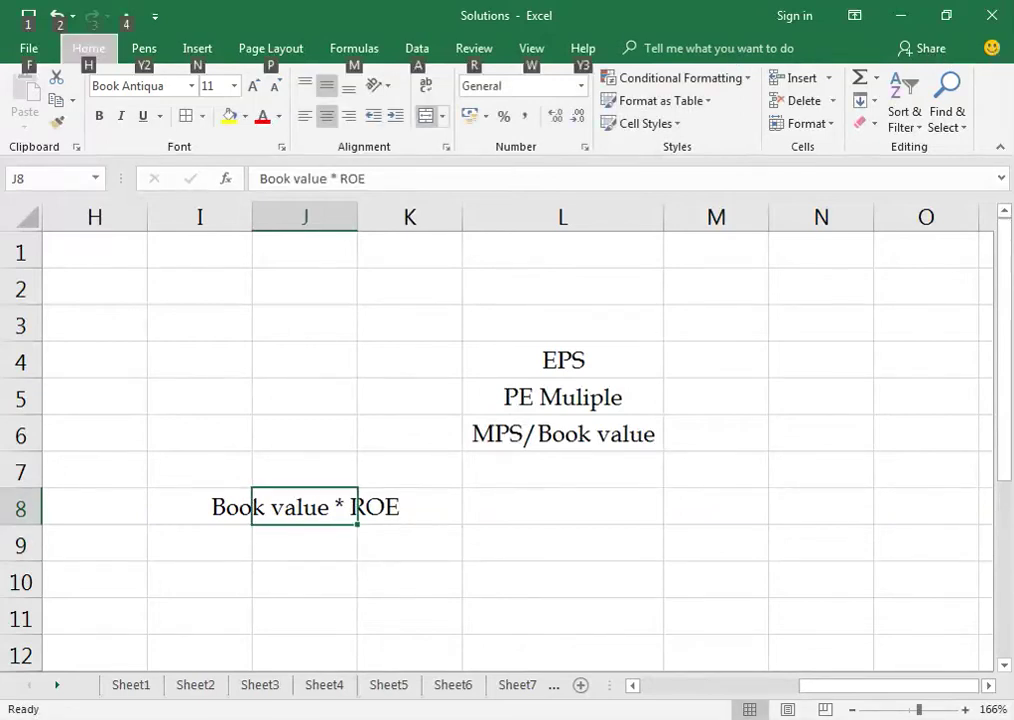
key("o")
key("i")
key("Right")
type("EPS")
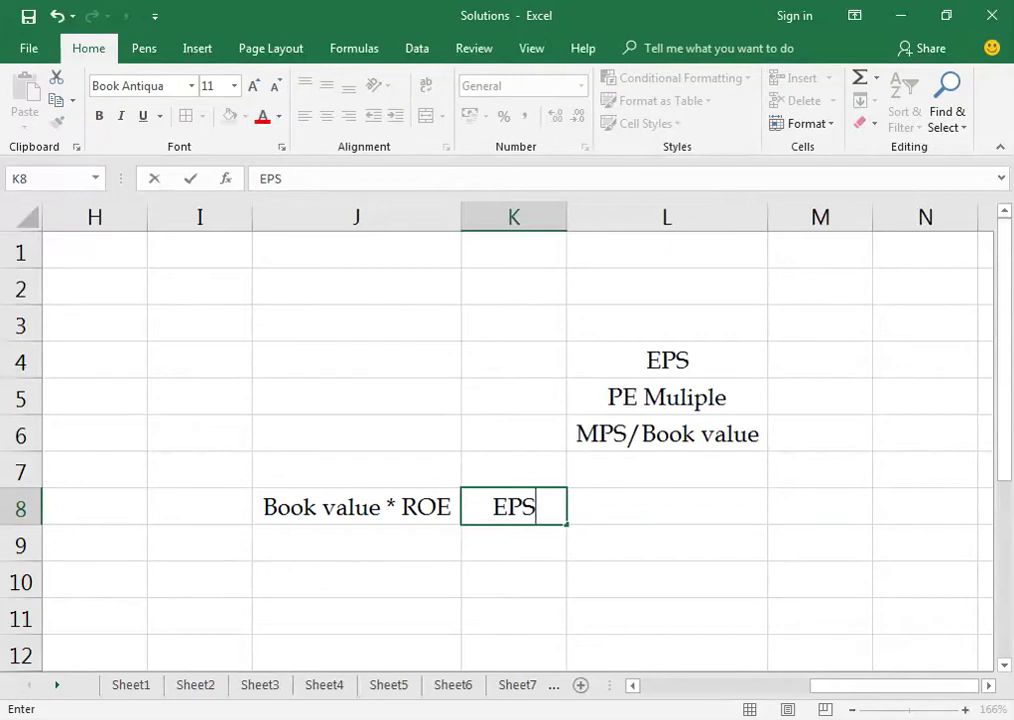
Switch to the workbook PDF in Adobe Reader and look up the Walter's model formula on page 21.
key("alt+Tab")
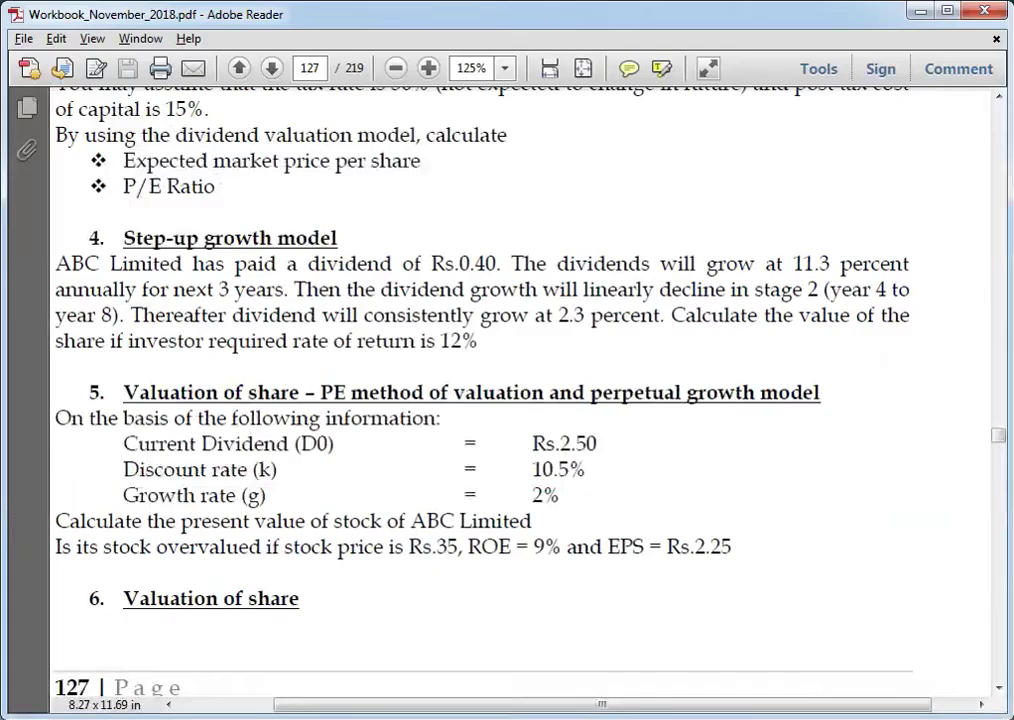
key("Home")
scroll(520, 400, "down", 10)
scroll(520, 400, "down", 15)
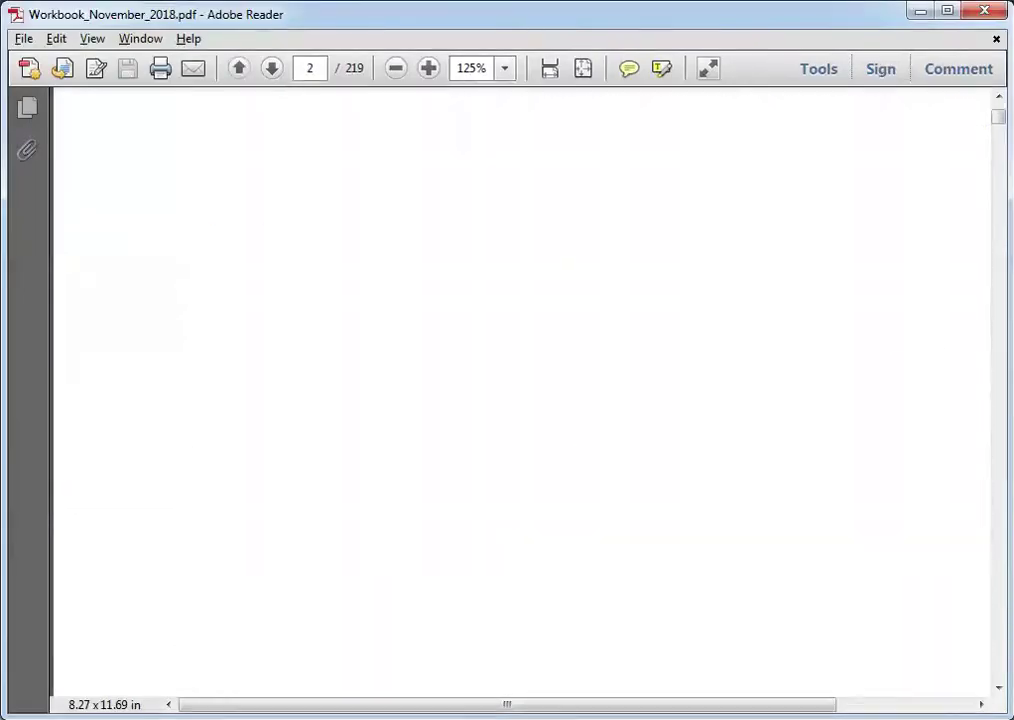
scroll(520, 400, "up", 20)
scroll(520, 400, "down", 20)
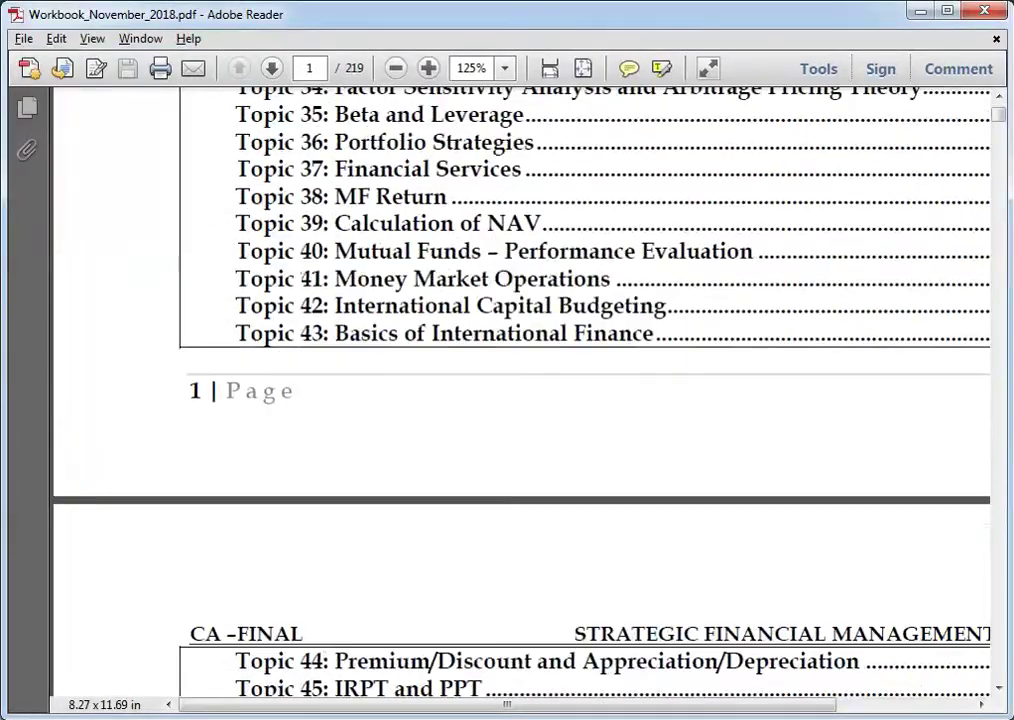
scroll(520, 400, "down", 20)
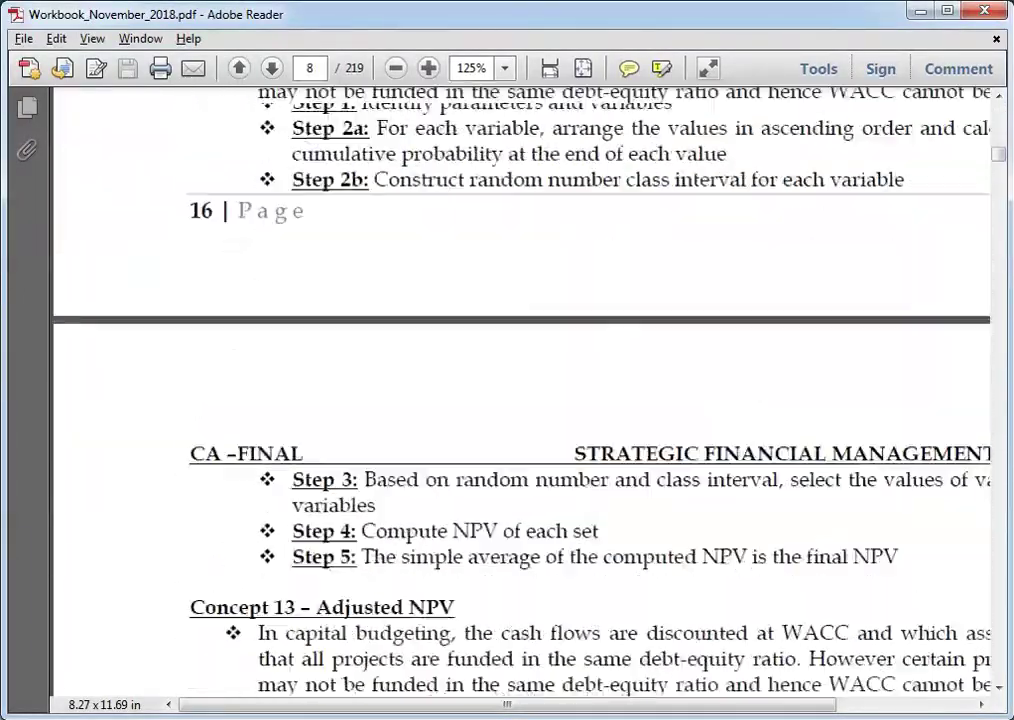
scroll(520, 400, "up", 20)
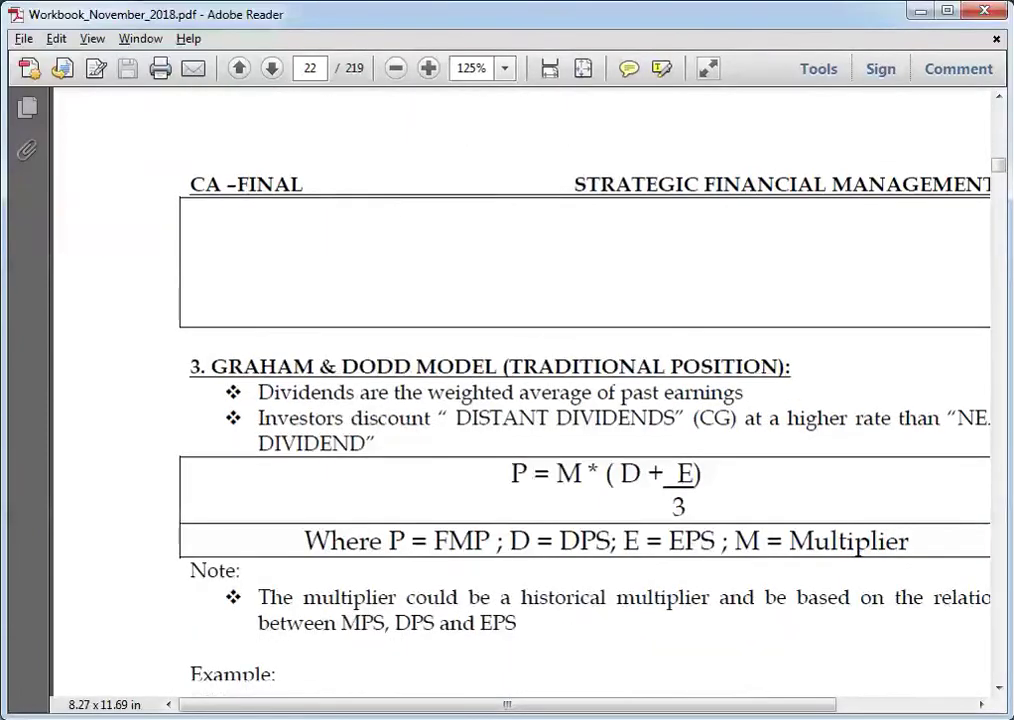
scroll(520, 400, "up", 10)
scroll(520, 400, "up", 8)
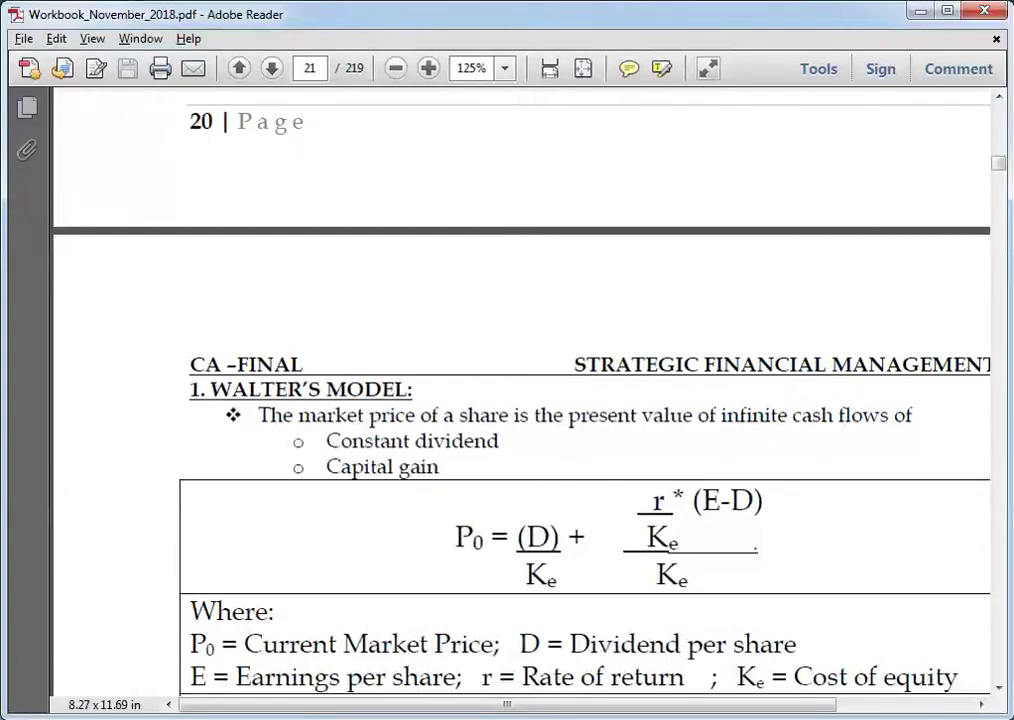
scroll(520, 400, "right", 3)
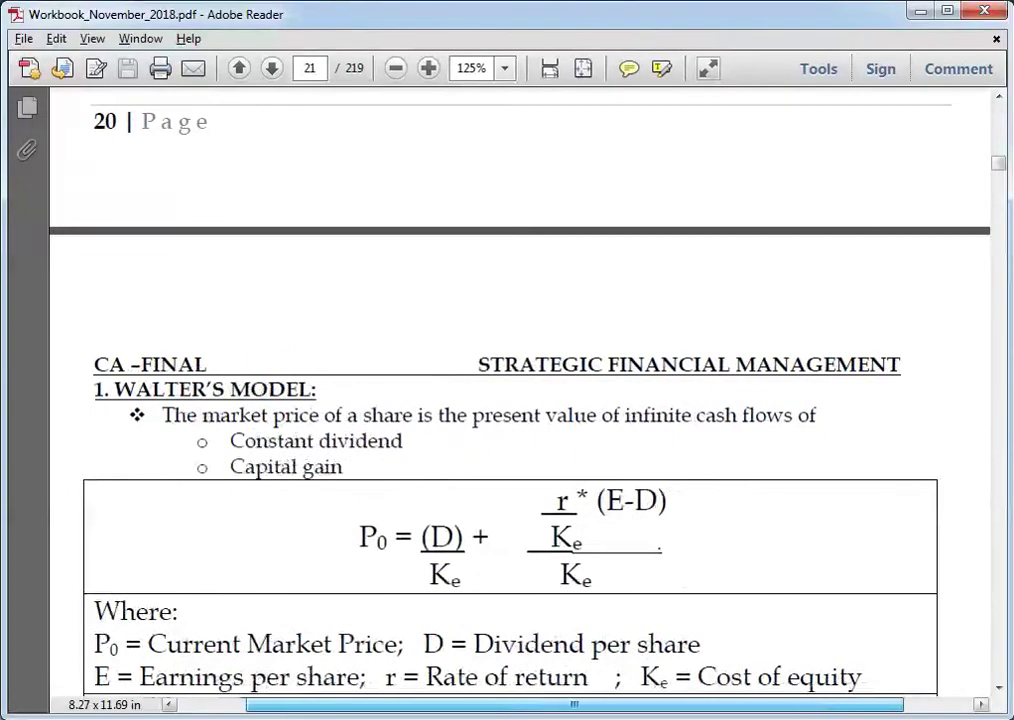
scroll(520, 400, "down", 4)
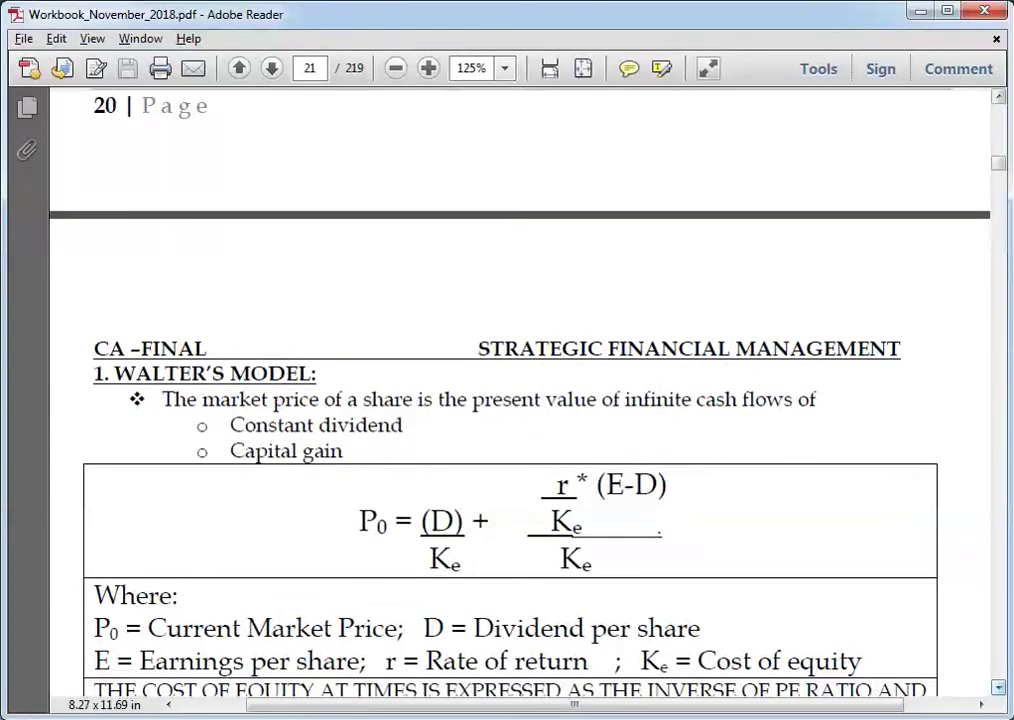
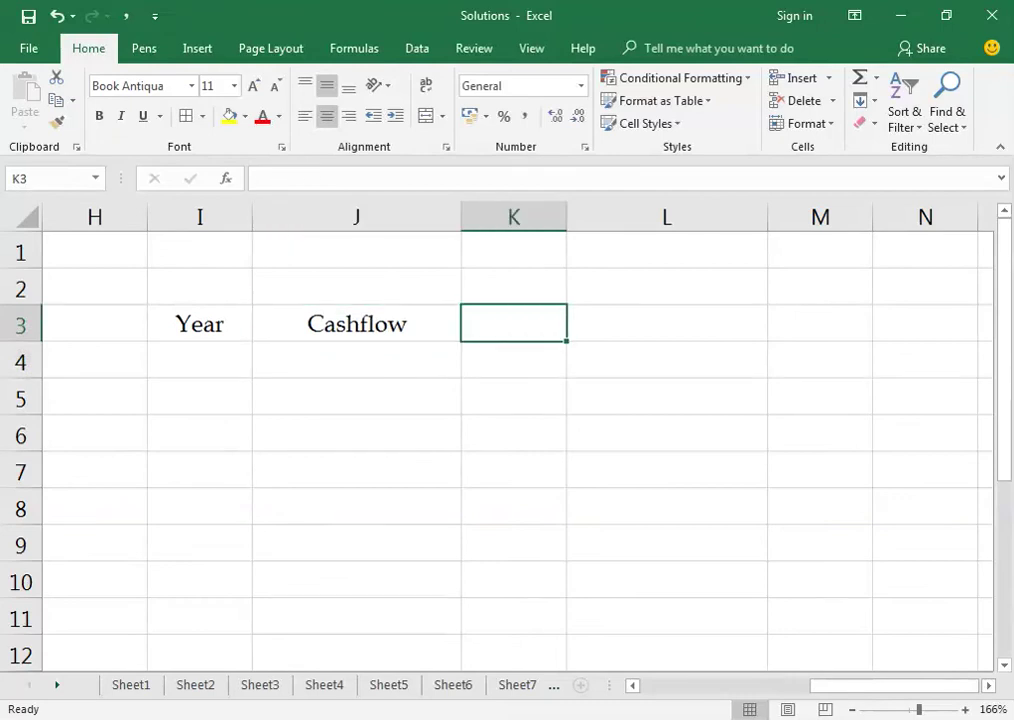
Complete the header row after Cashflow with PVF in K3 and DCF in L3.
key("ctrl+Return")
left_click(667, 323)
type("DCF")
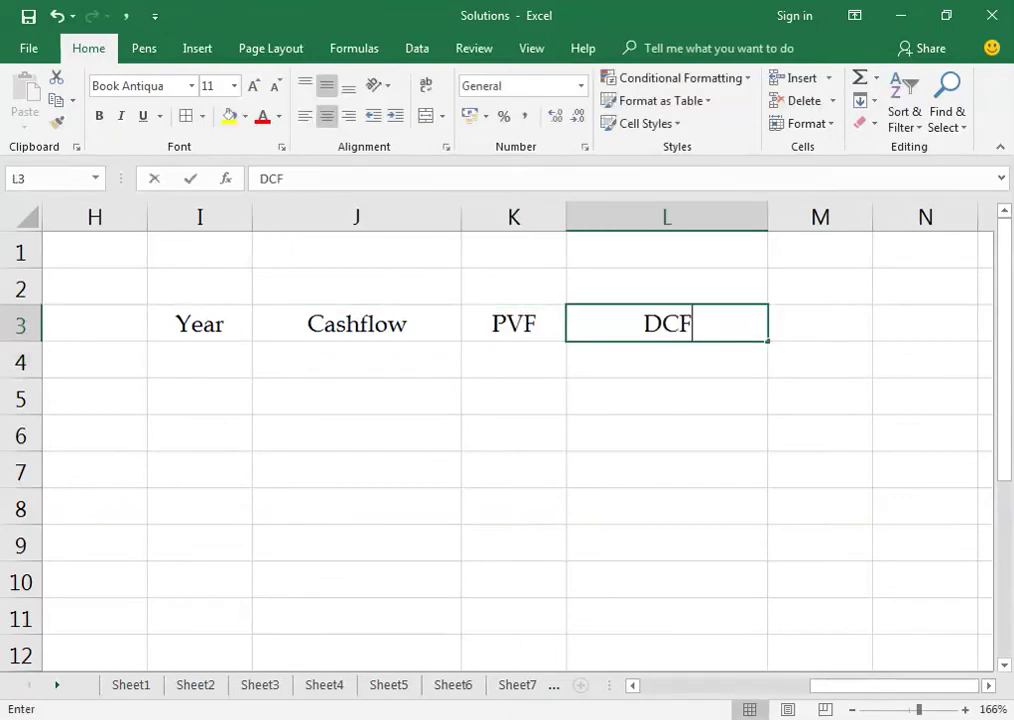
key("Return")
Autofit columns I to L to the header texts in row 3.
key("Left")
key("Left")
key("Left")
key("Up")
key("ctrl+shift+Right")
key("alt+h")
key("o")
key("i")
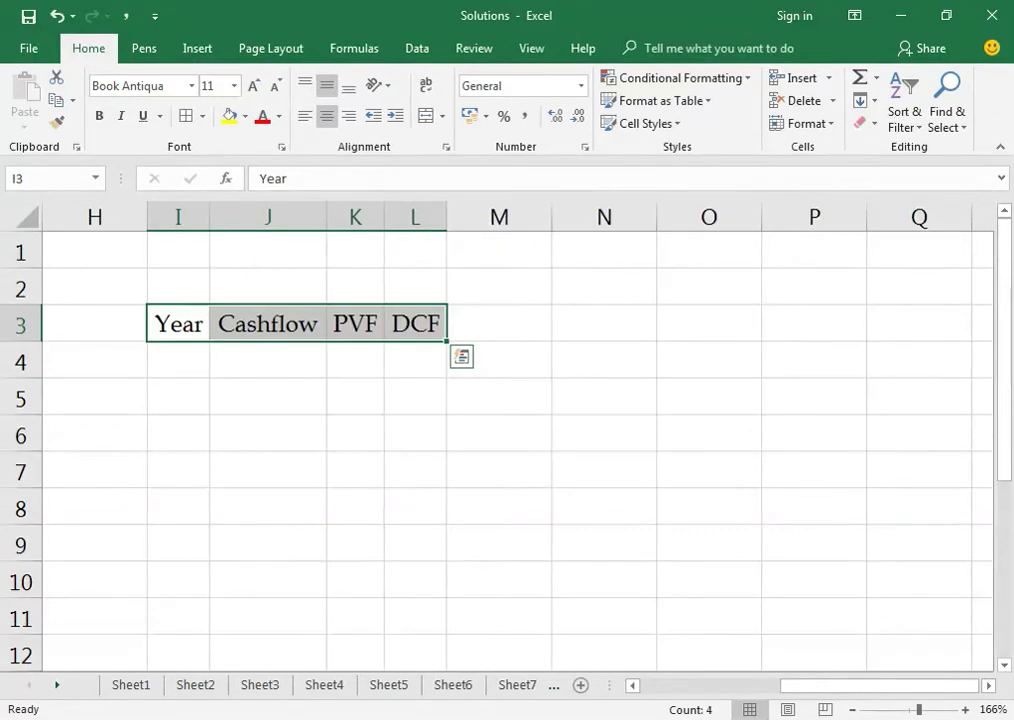
Enter the years 1 to 4 in I4:I7 under the Year header.
left_click(178, 359)
type("1")
key("Return")
type("2")
key("Return")
type("3")
key("Return")
type("4")
key("Tab")
Check question 7 in the workbook PDF, return to Excel and calculate the year 1 cashflow in J4 as 1.4*1.093.
key("Up")
key("Up")
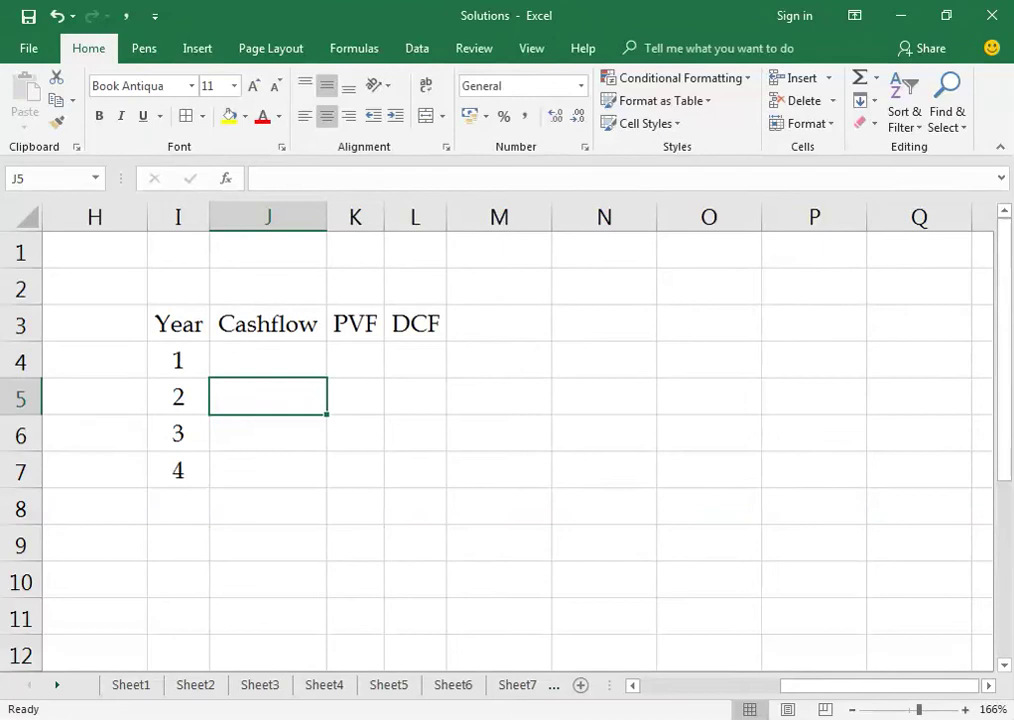
key("Up")
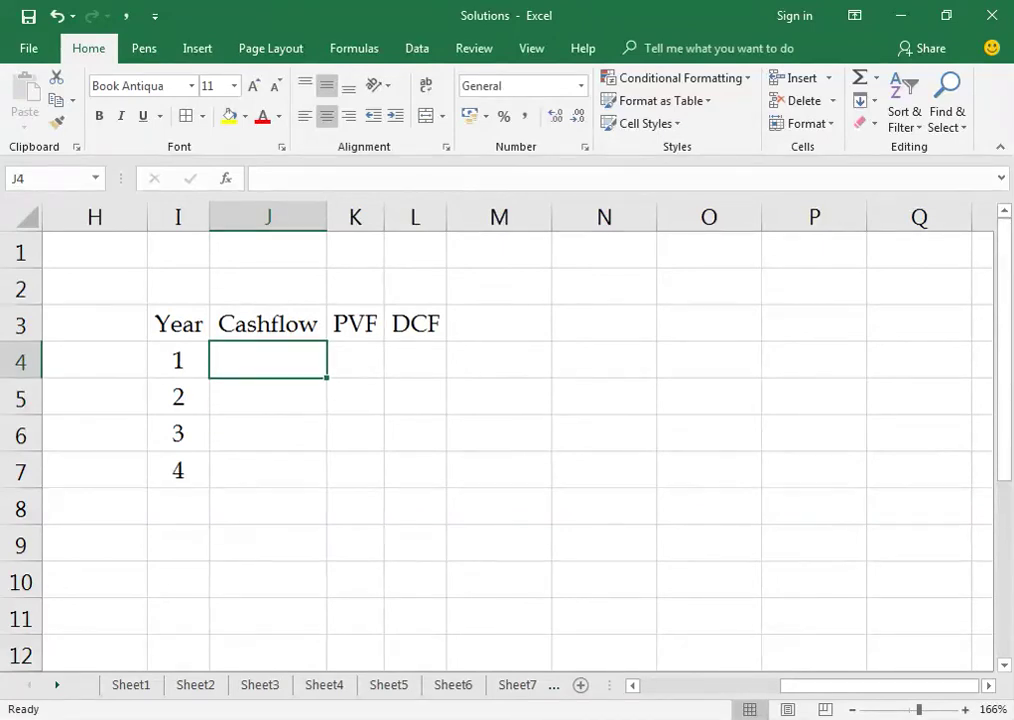
key("alt+Tab")
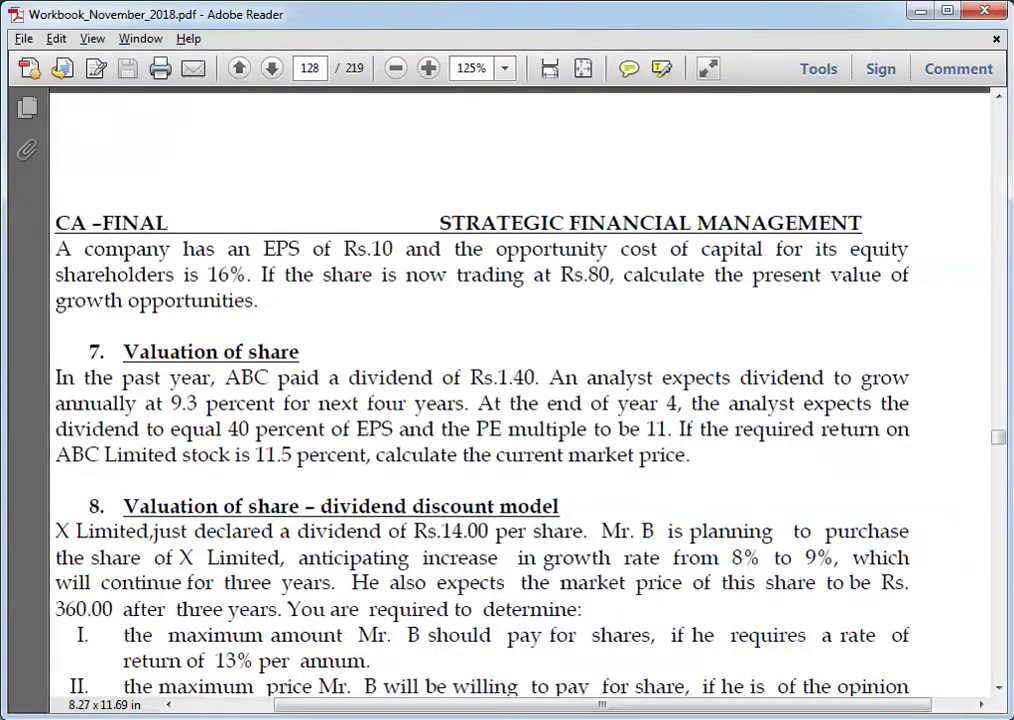
key("alt+Tab")
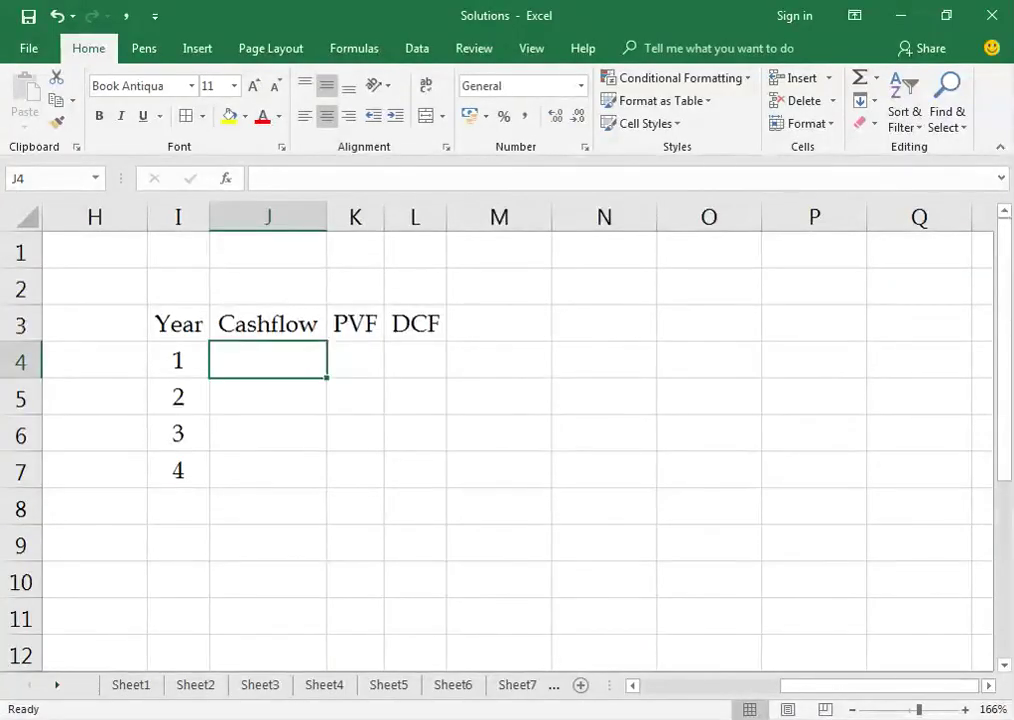
type("+1.4")
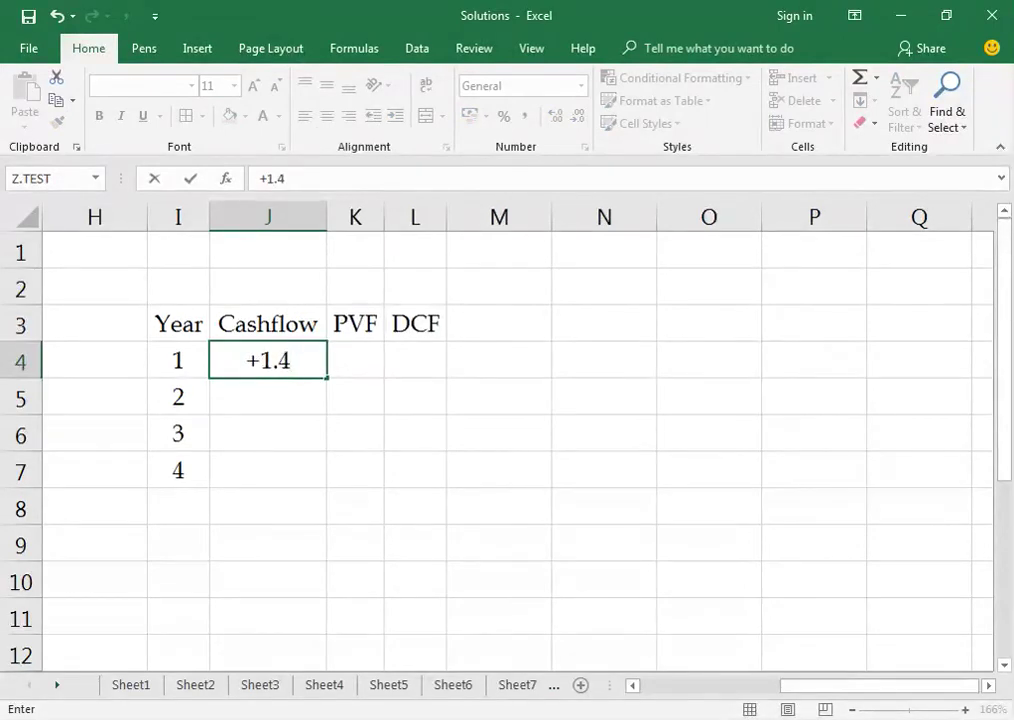
type("*1.093")
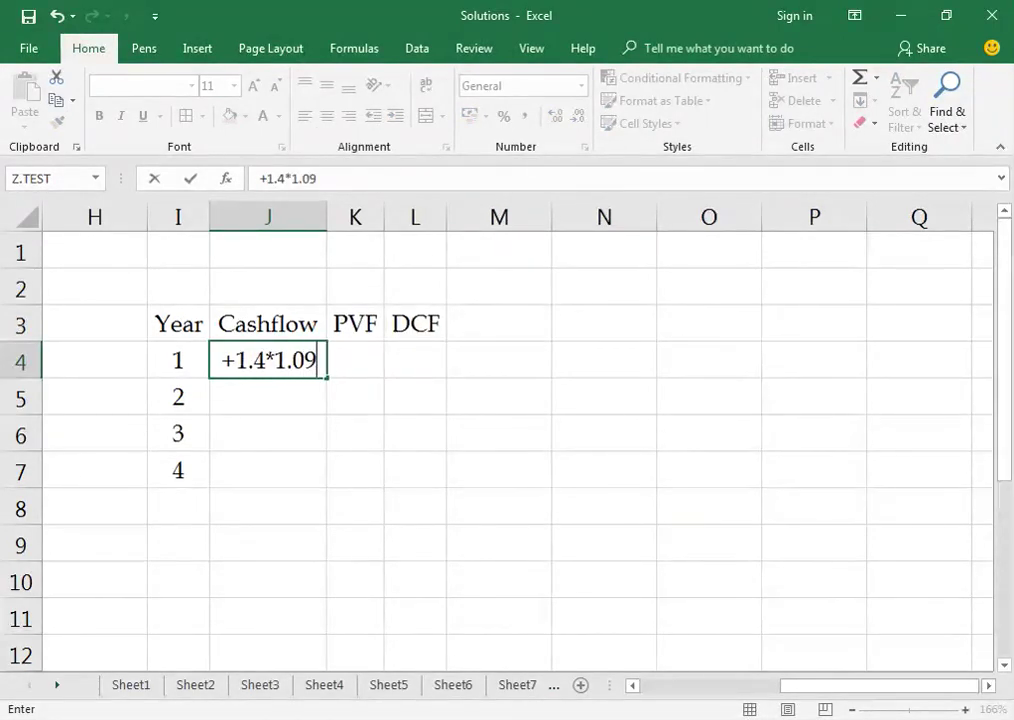
key("Return")
Calculate the year 2 cashflow in J5 as J4*1.093 and fill the formula down to J7 for years 3 and 4.
type("+")
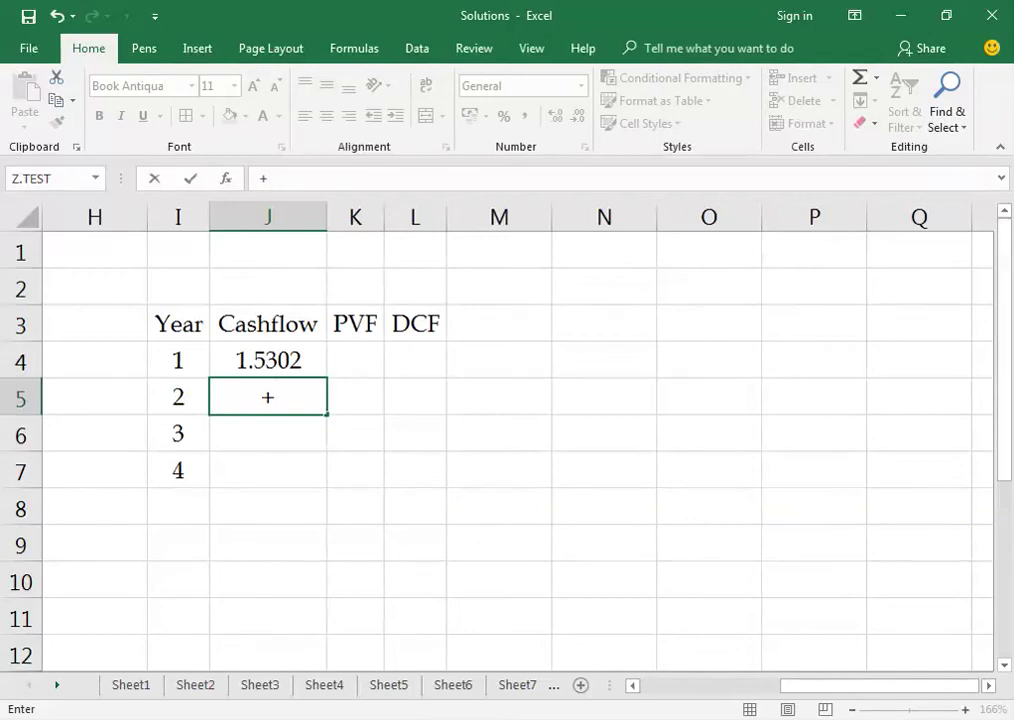
key("Up")
type("*1.093")
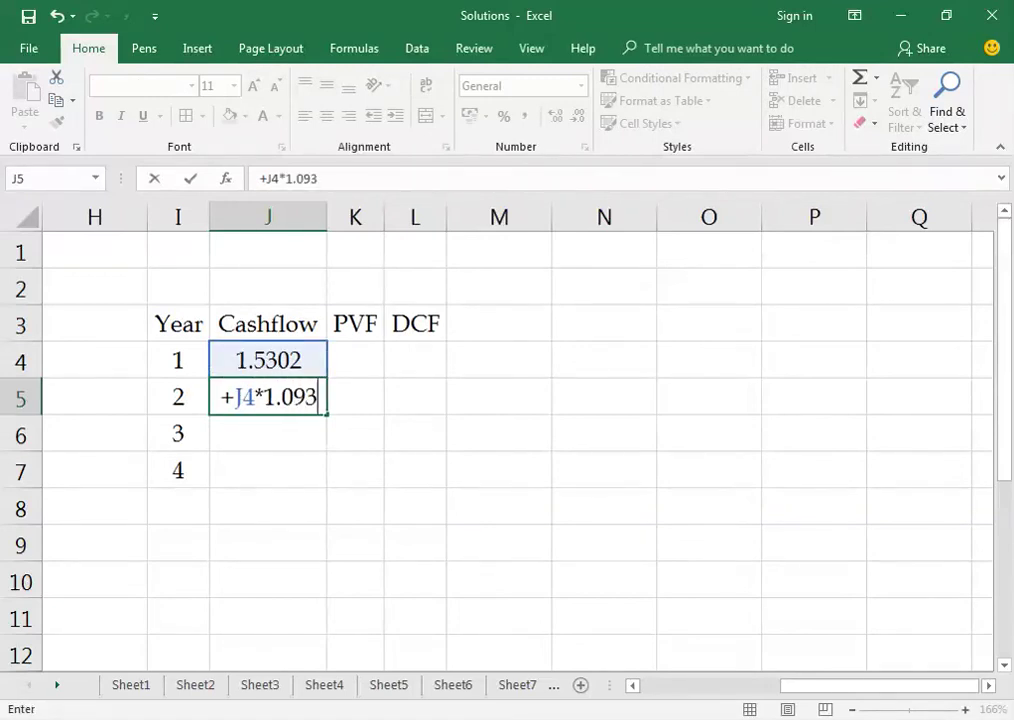
key("Return")
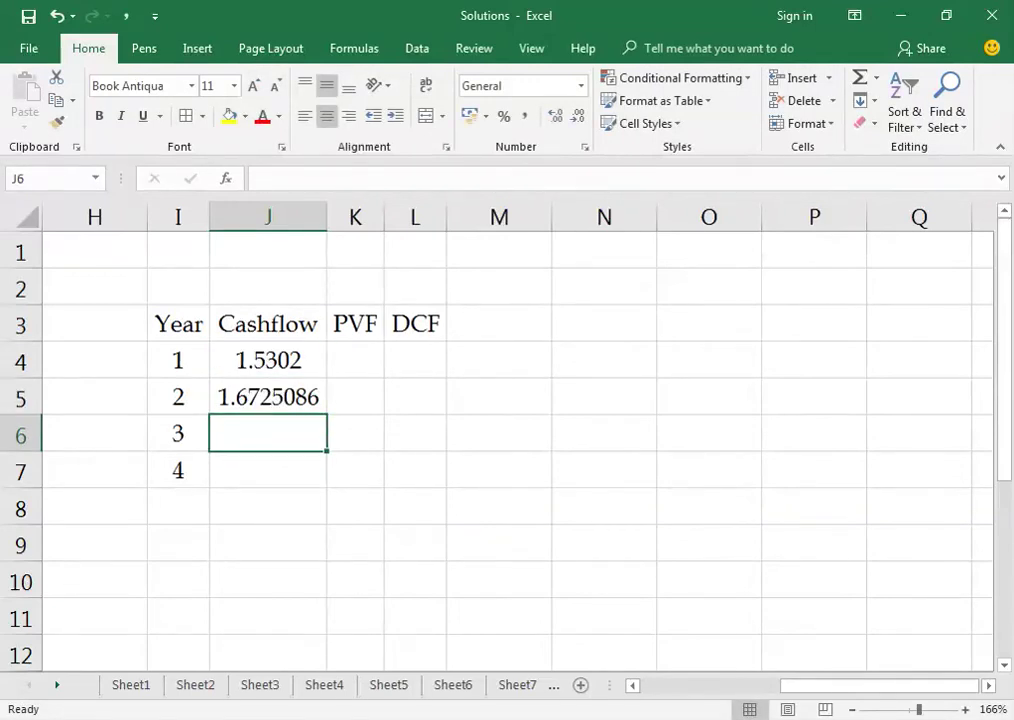
key("ctrl+d")
key("Return")
type("d")
key("Escape")
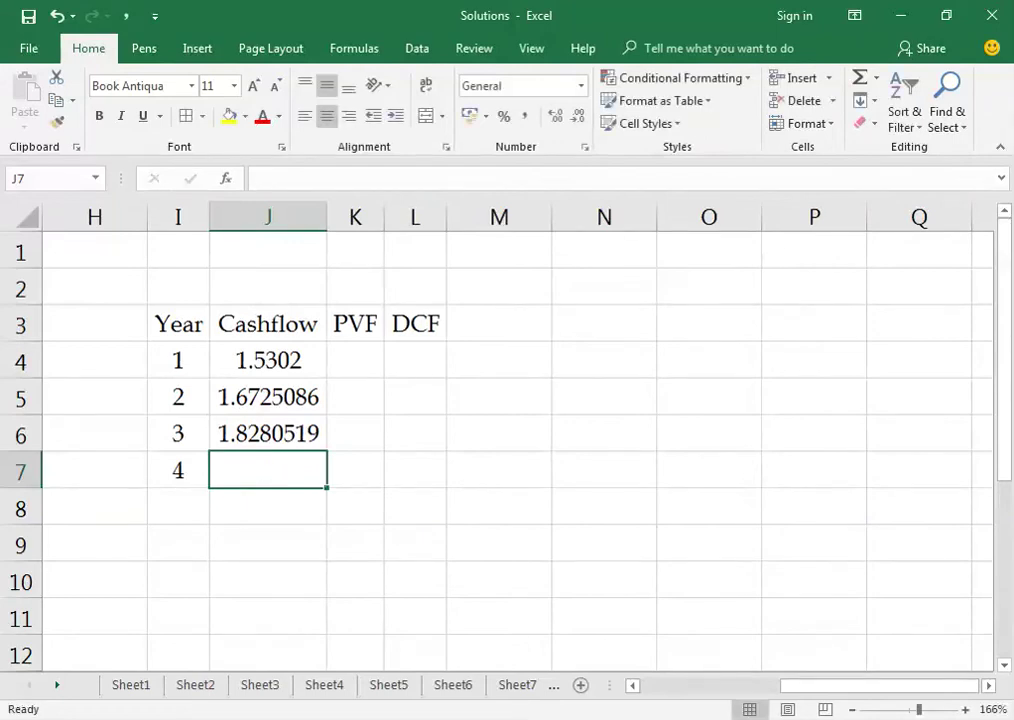
key("ctrl+d")
Format the cashflows in J4:J7 to two decimal places.
key("Up")
key("Up")
key("Up")
key("shift+Down")
key("shift+Down")
key("shift+Down")
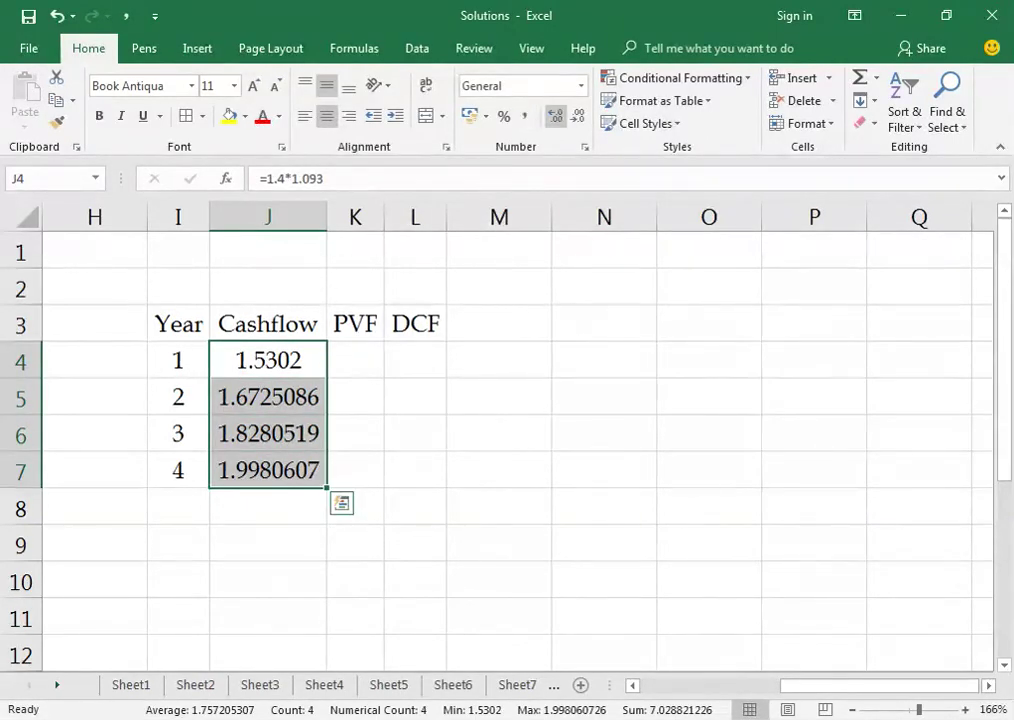
left_click(578, 117)
left_click(578, 117)
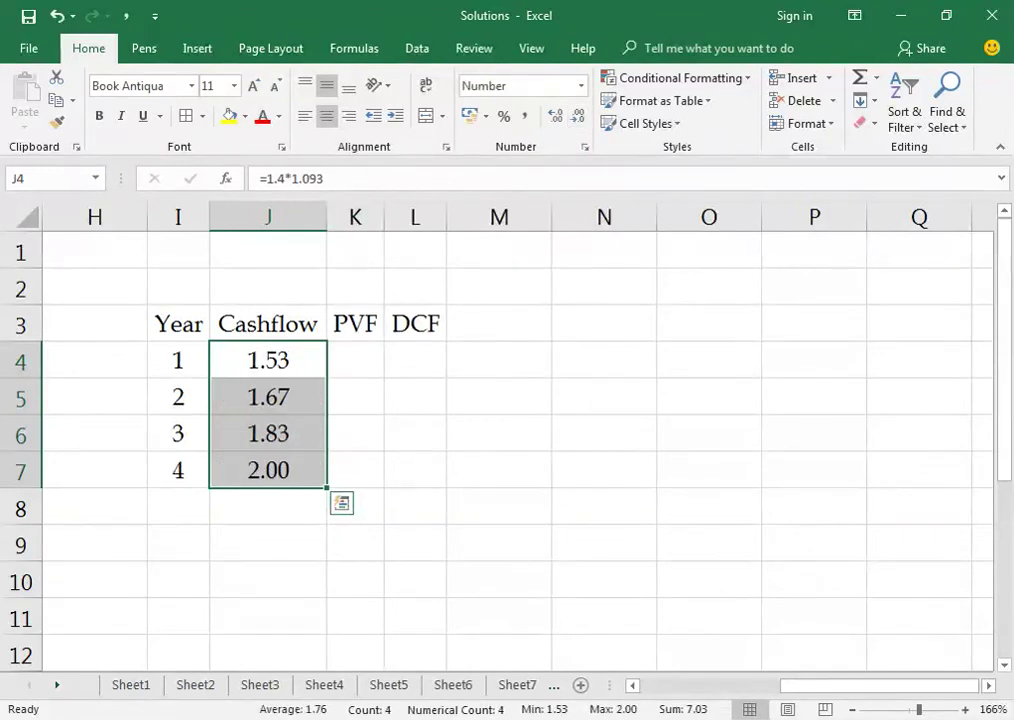
Enter the label P4 in I11, below the cashflow table.
key("Up")
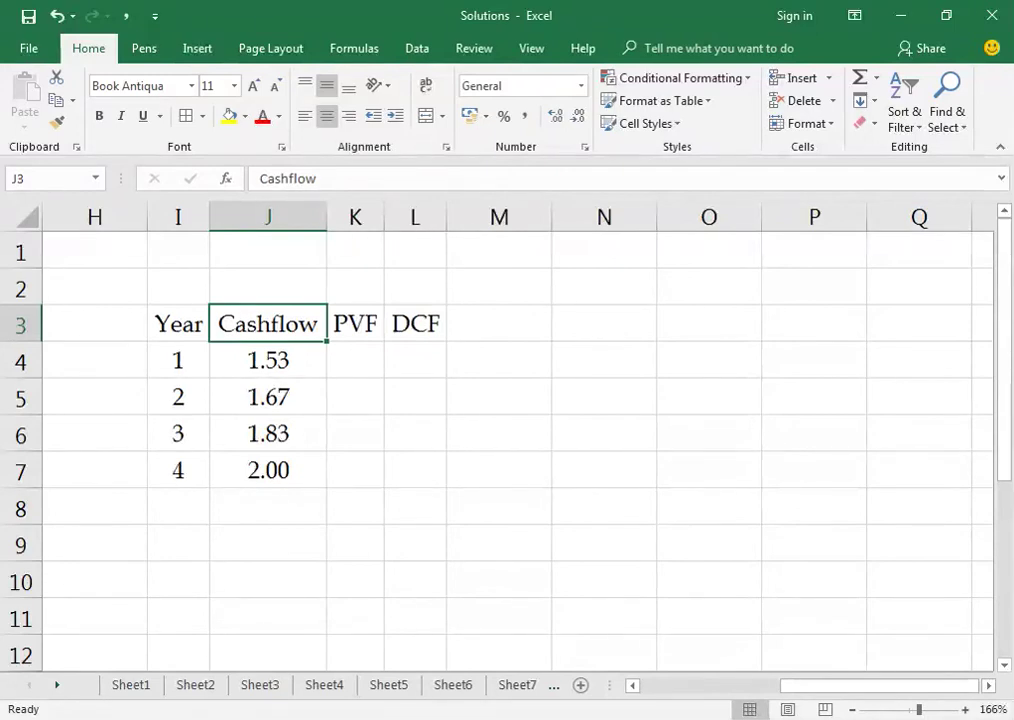
left_click(268, 360)
left_click(268, 433)
left_click(178, 652)
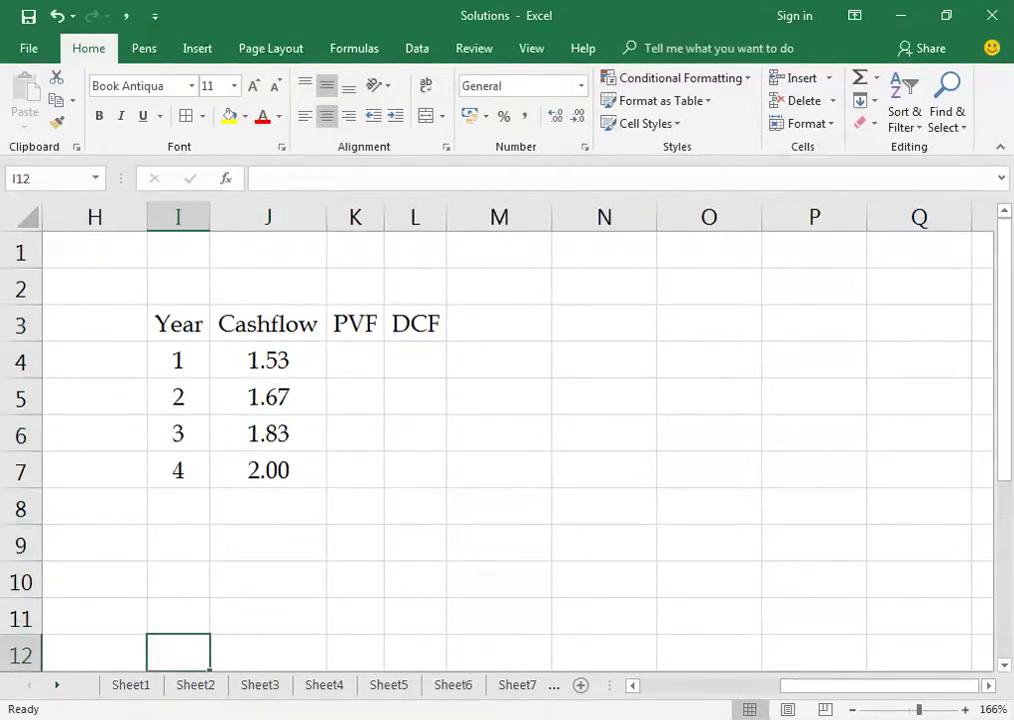
key("Down")
left_click(178, 543)
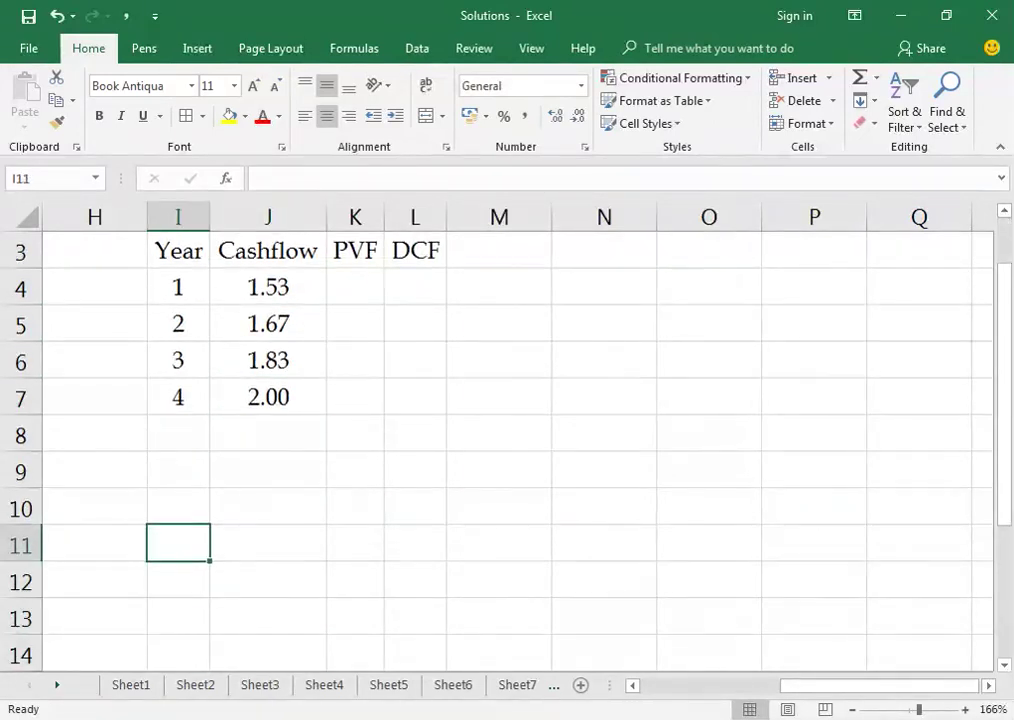
type("P4")
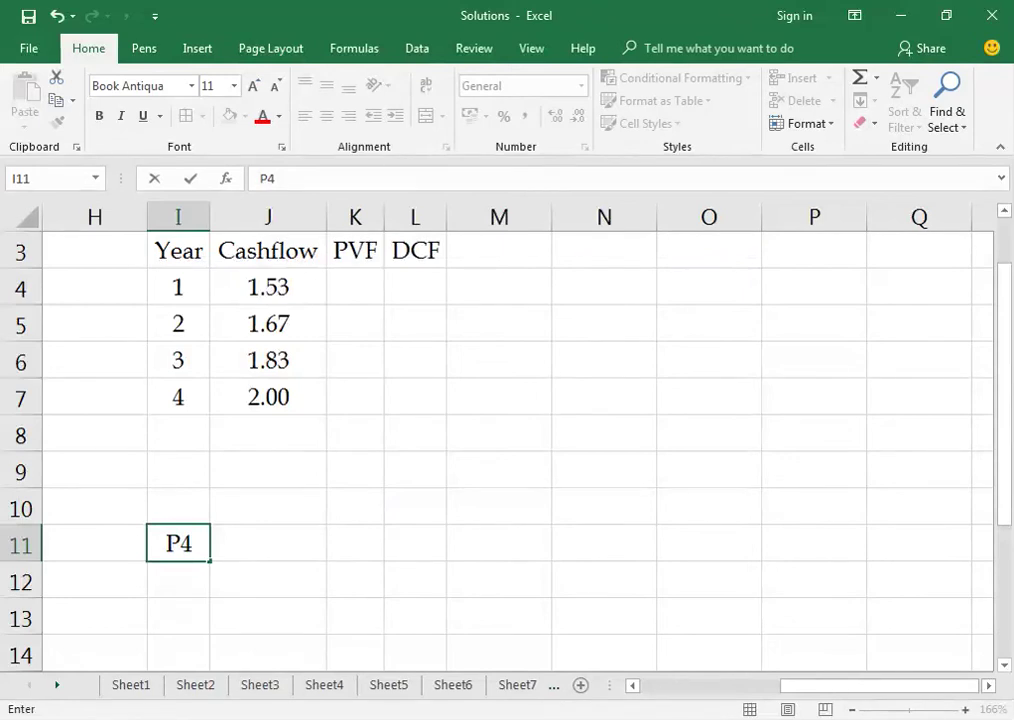
key("Return")
Enter "EPS of year 4 * PE Multiple" in J11 beside the P4 label.
left_click(267, 542)
type("EPS of year ")
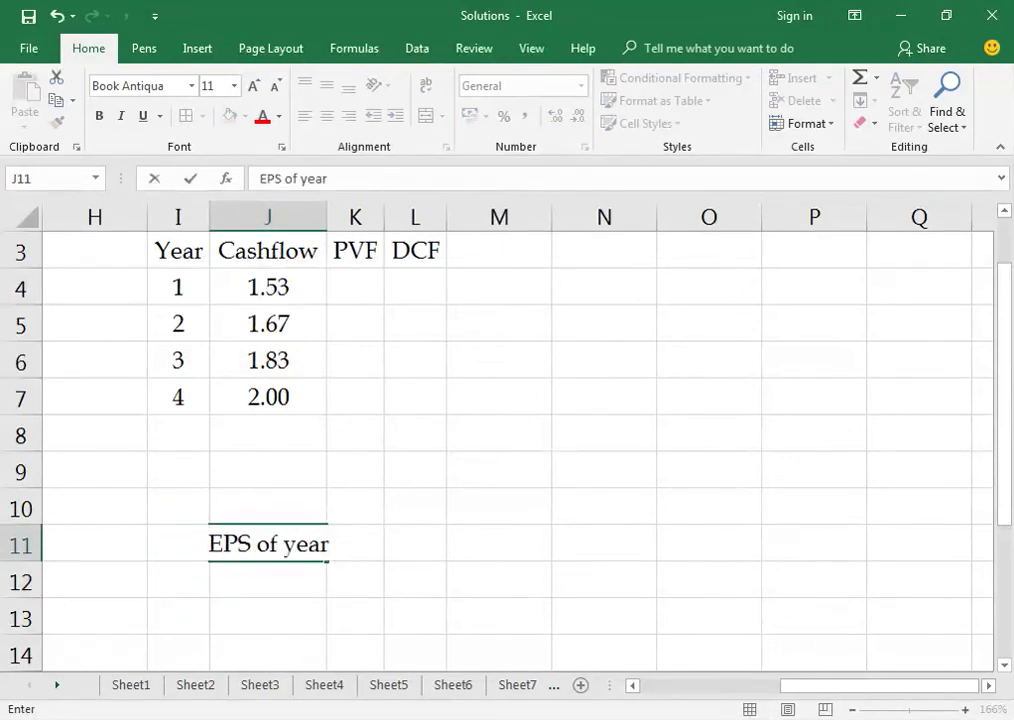
type("4 * PE ")
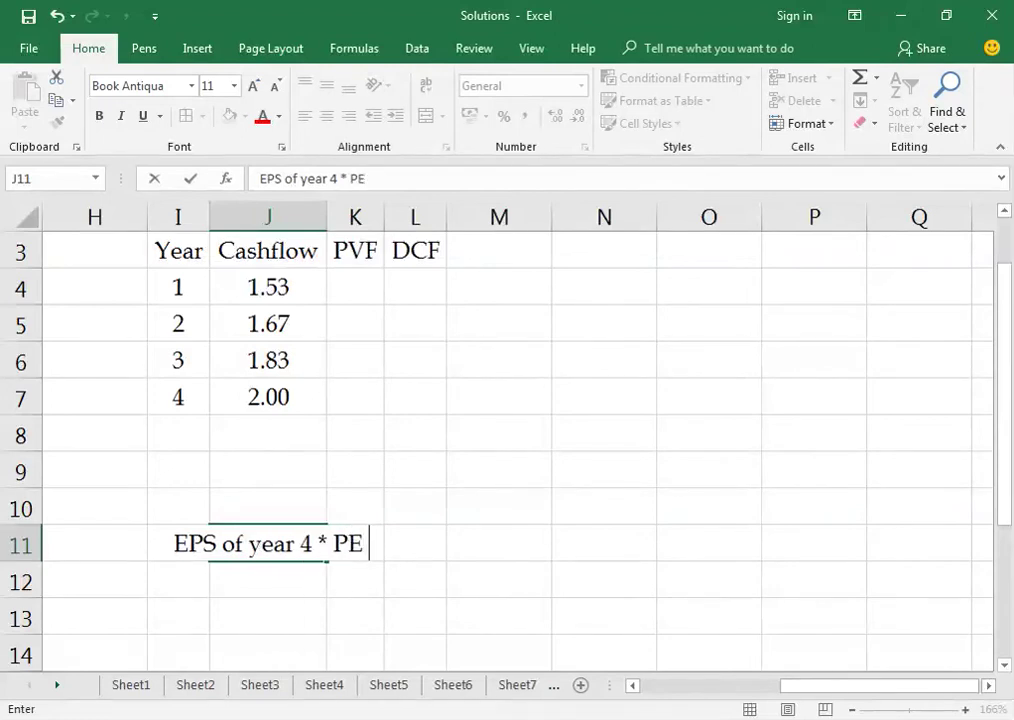
type("Multiple")
key("ctrl+Return")
Merge and centre the P4 formula text across J11:M11.
key("shift+Right")
key("shift+Right")
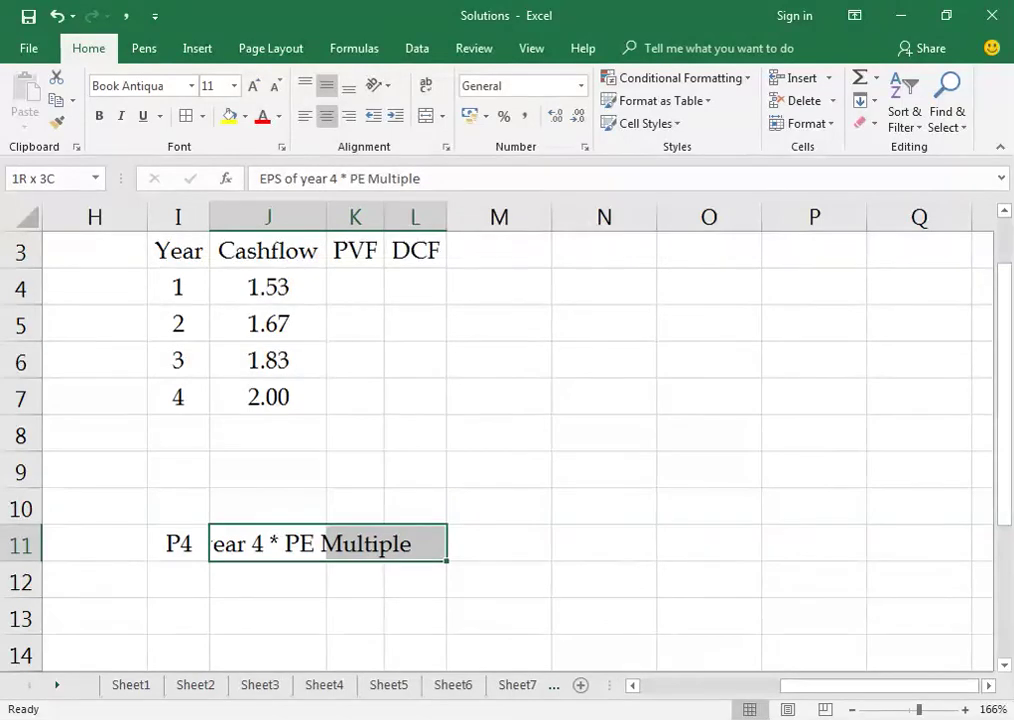
key("shift+Right")
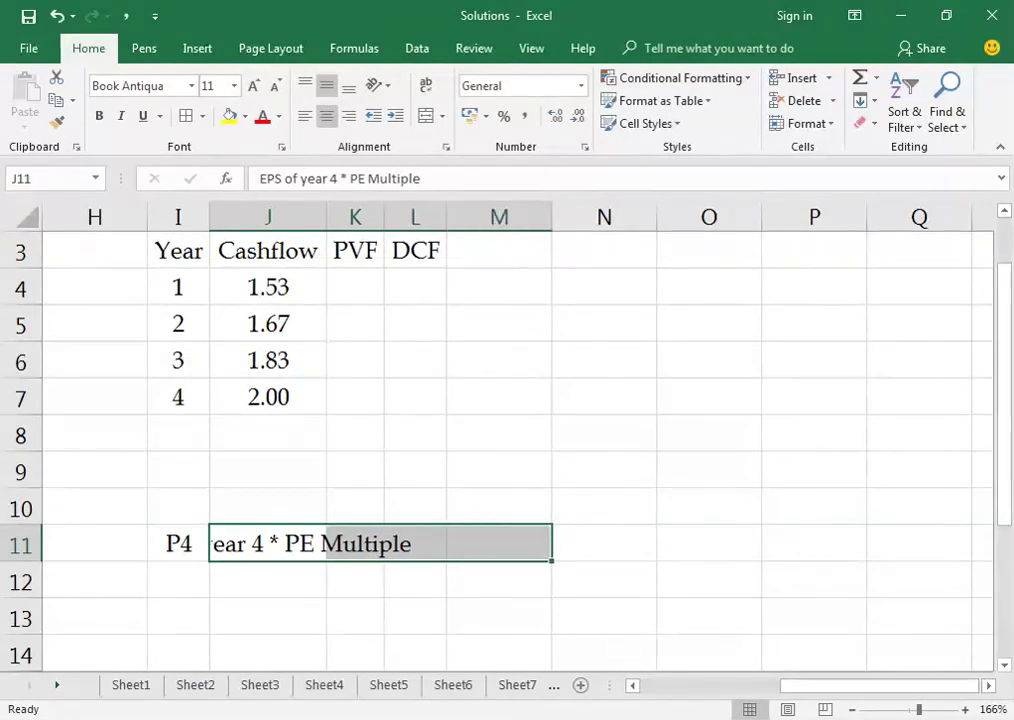
left_click(426, 116)
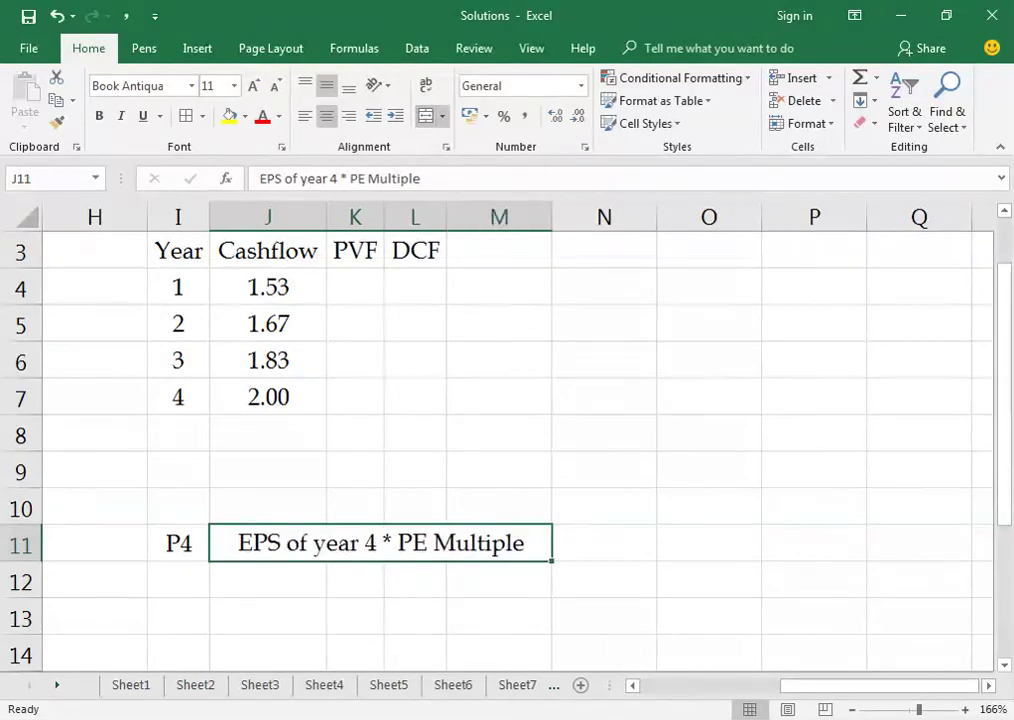
Check question 7 in the workbook PDF, enter the label "EPS of year 4" in I12, and autofit column I.
key("Down")
key("Left")
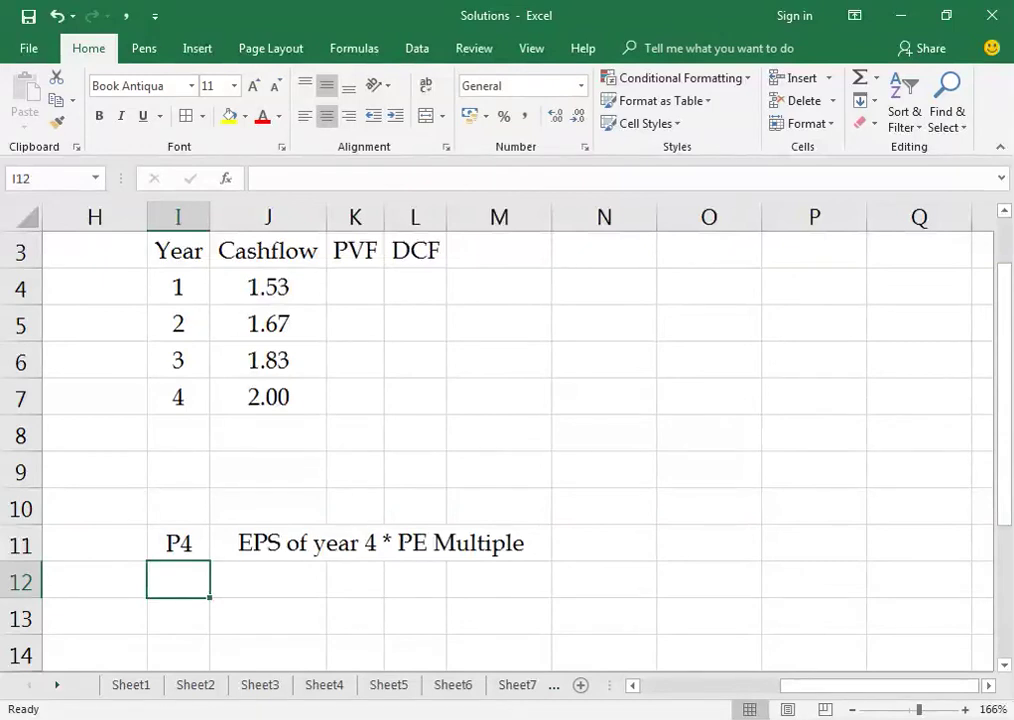
key("alt+Tab")
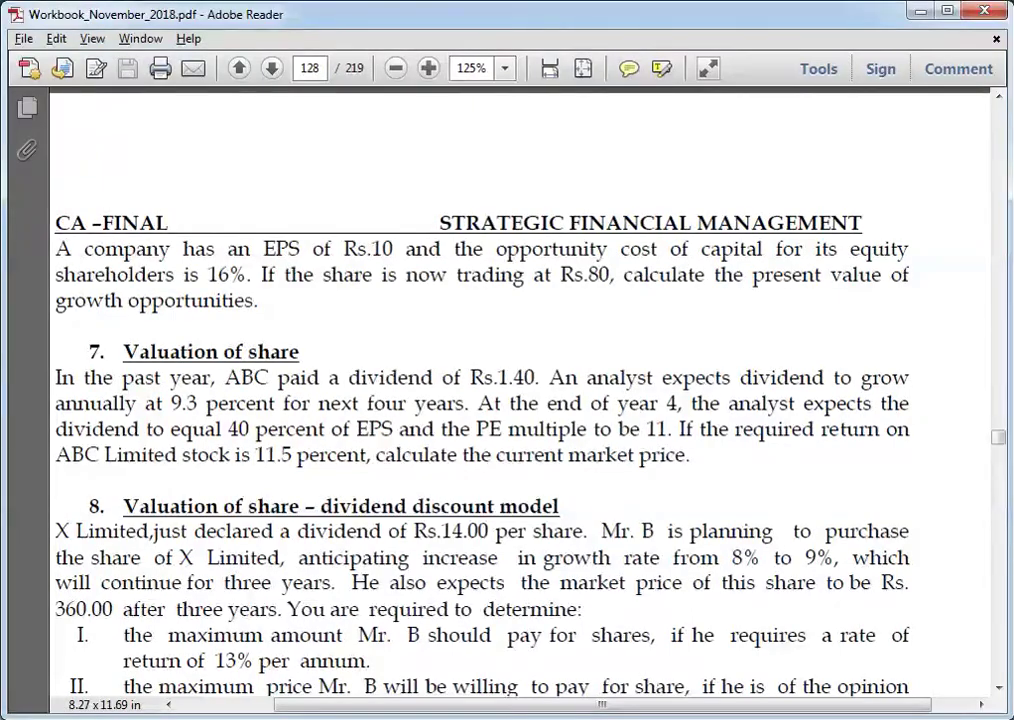
key("alt+Tab")
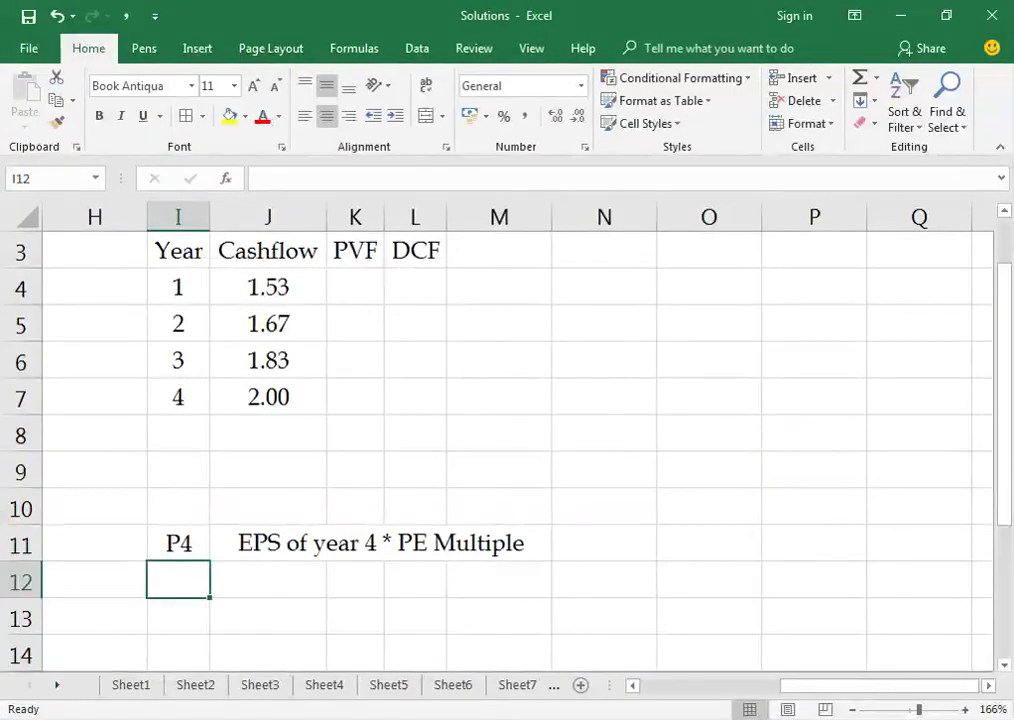
type("EPS of ")
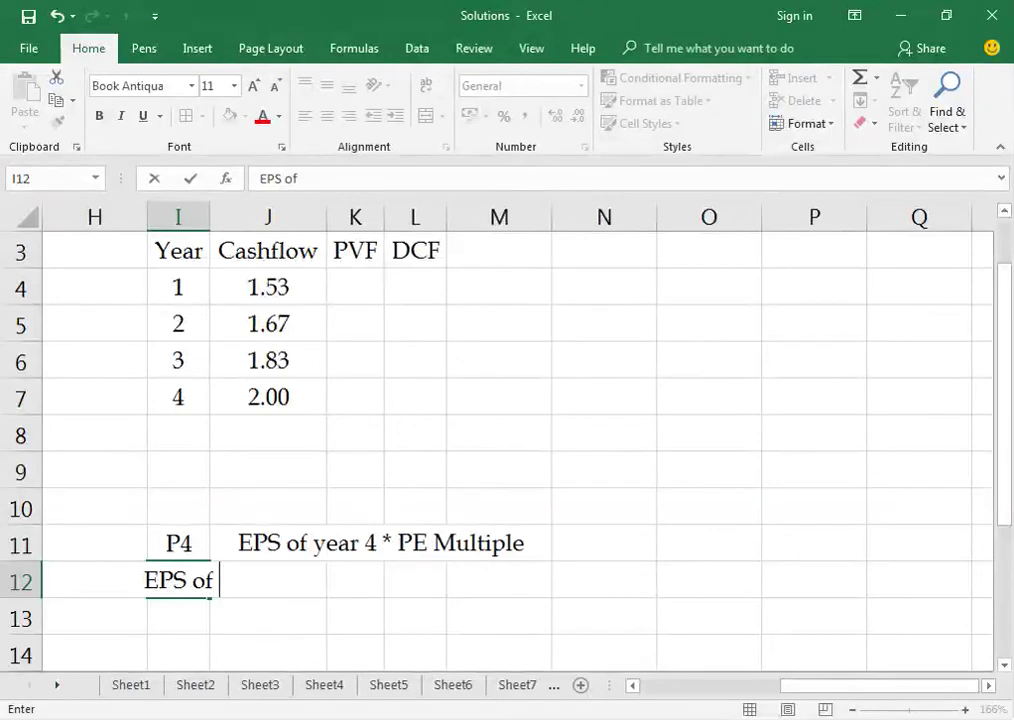
type("year 4")
key("ctrl+Return")
key("alt+o")
key("c")
key("a")
Merge and centre J12:M12 and enter "DPS of year 4/40%" in it.
key("Right")
key("shift+Right")
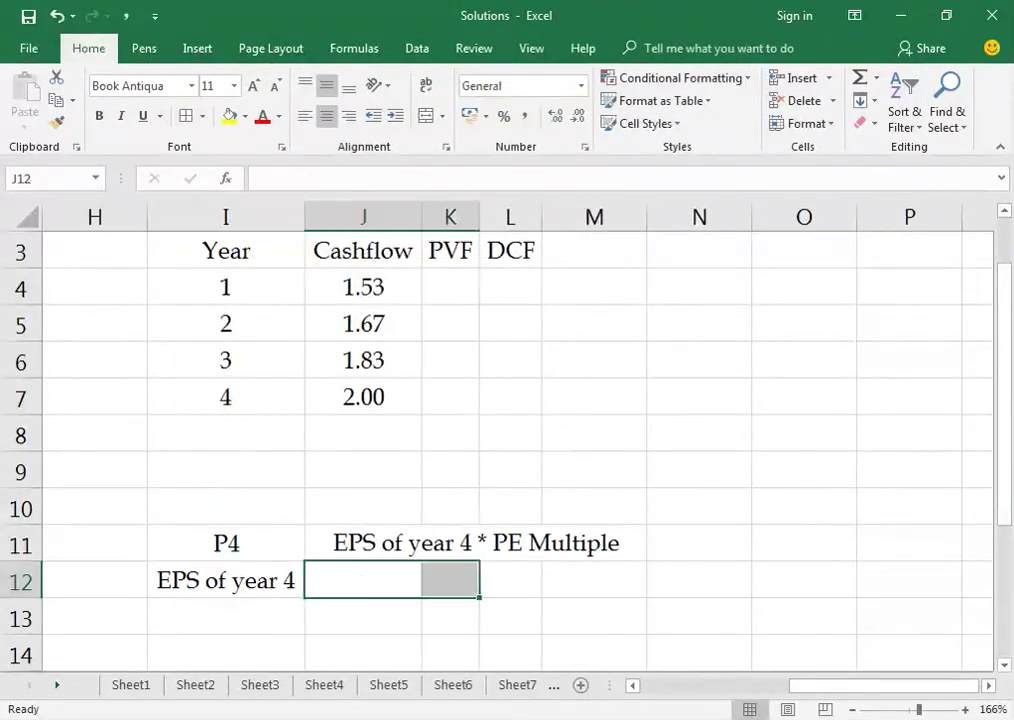
key("shift+Right")
key("shift+Right")
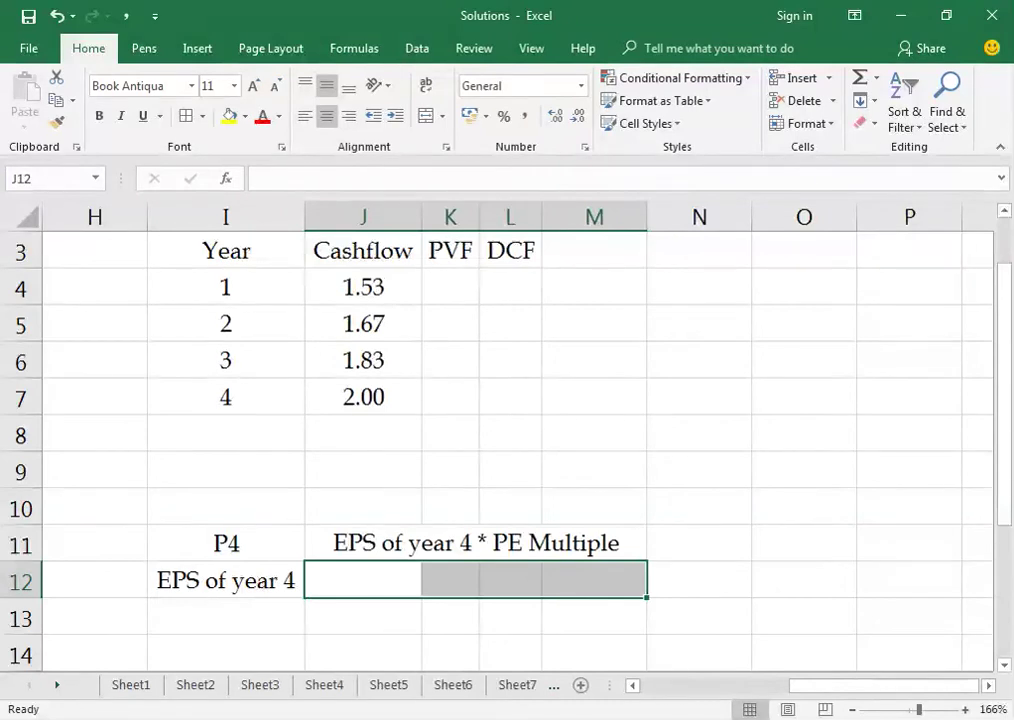
key("alt+h")
type("mcDPS of year ")
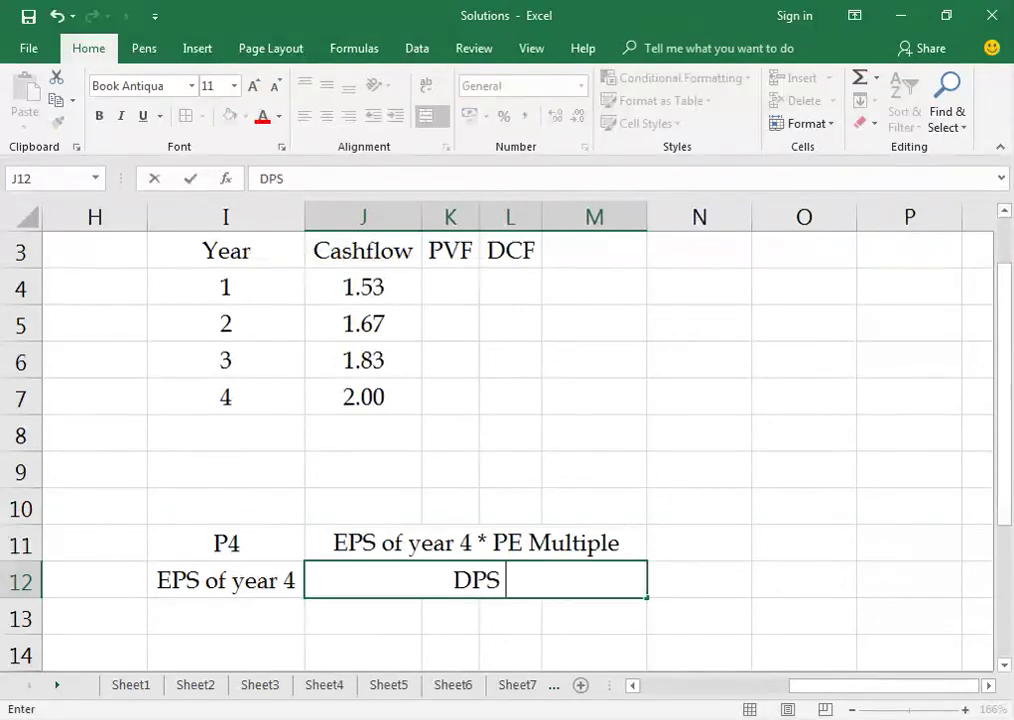
type("4/40%")
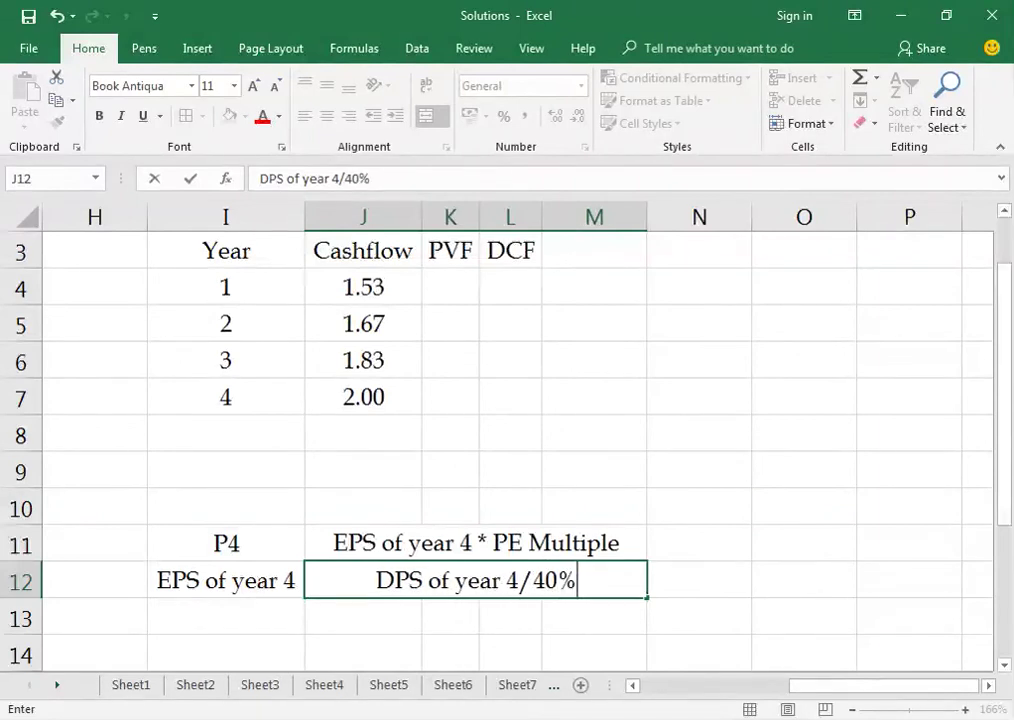
key("Return")
Repeat the "EPS of year 4" label in I13 and enter 5 in merged, centred cells J13:M13.
key("ctrl+d")
left_click_drag(363, 617, 594, 617)
left_click(426, 116)
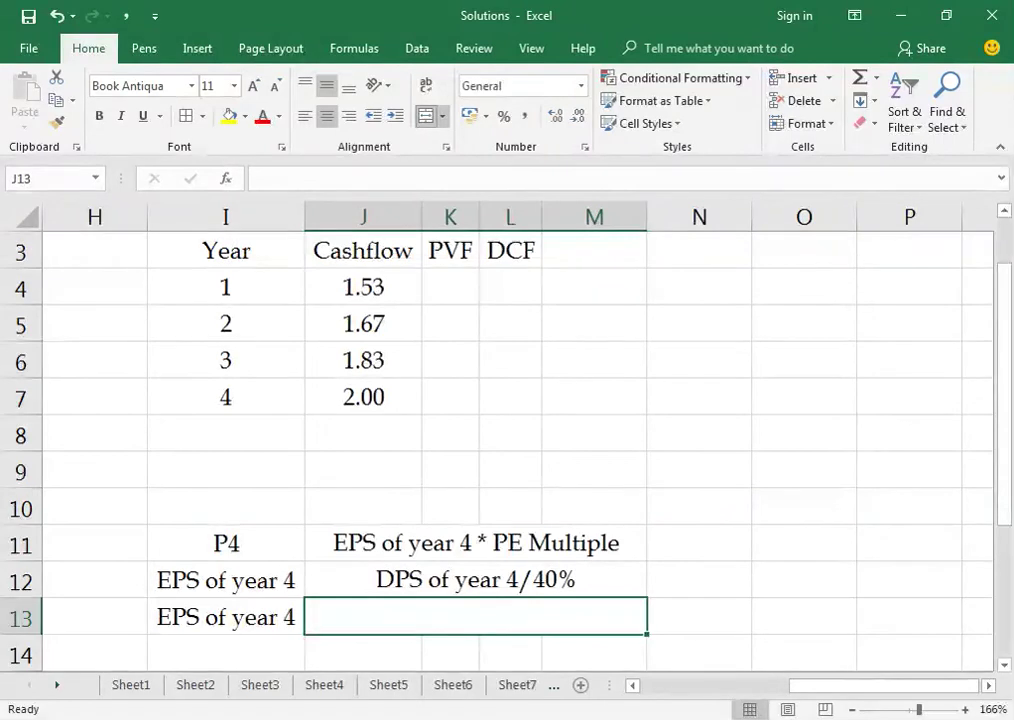
type("5")
key("ctrl+Return")
Copy the P4 label and its formula text from row 11 into row 14.
left_click(226, 653)
key("Up")
key("Up")
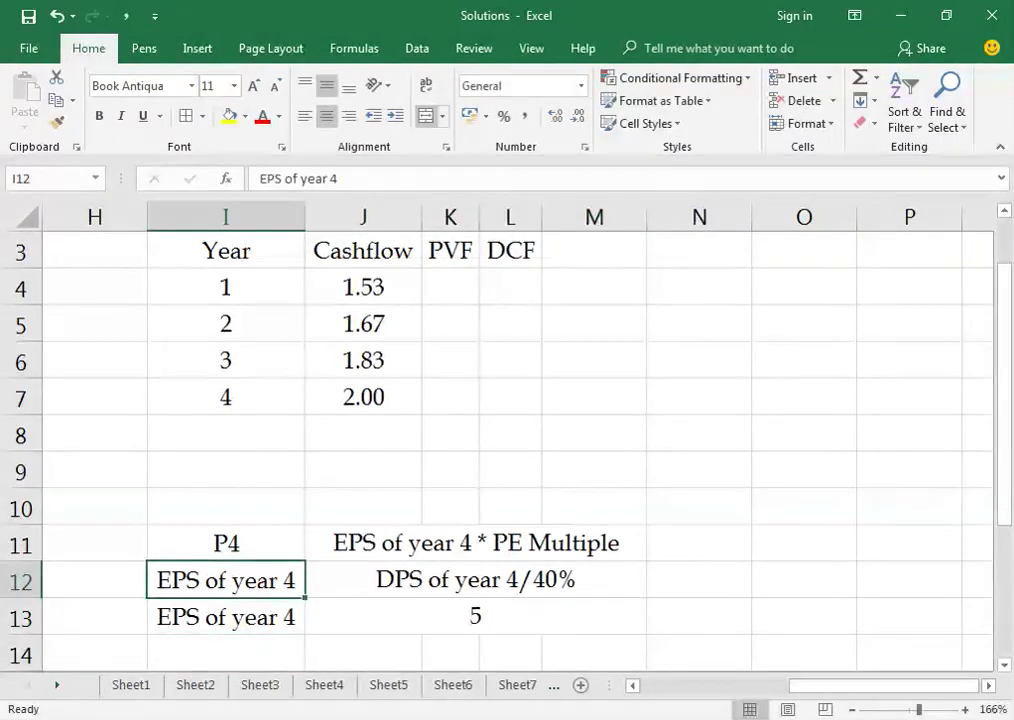
key("Up")
key("shift+Right")
key("ctrl+c")
key("Down")
key("Down")
key("Down")
key("Down")
key("Down")
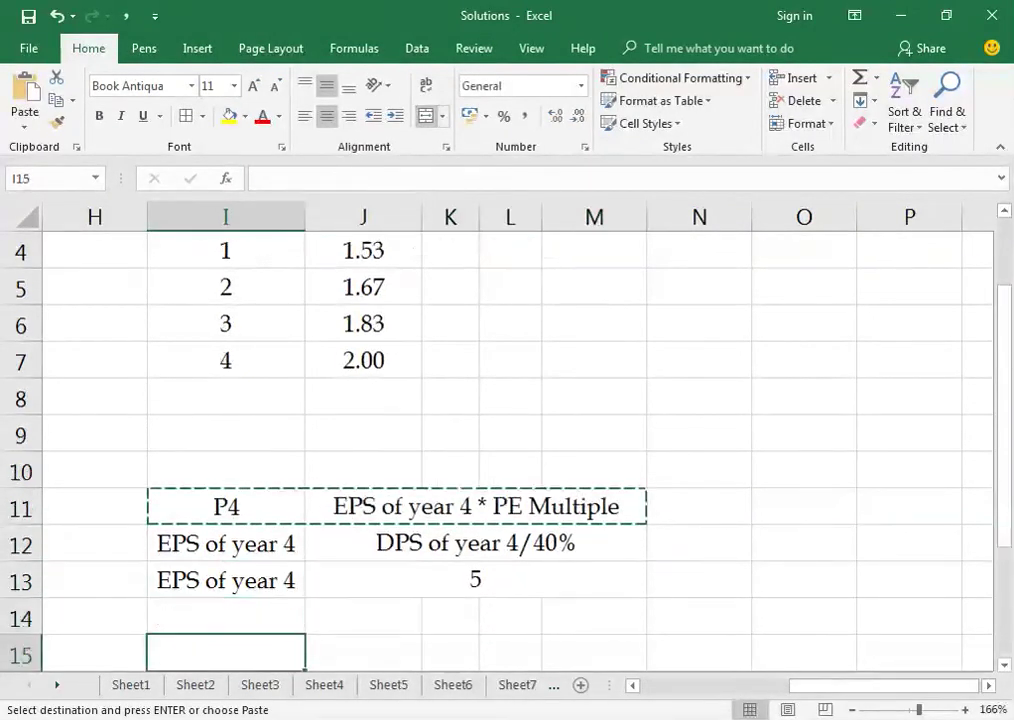
key("Up")
key("Up")
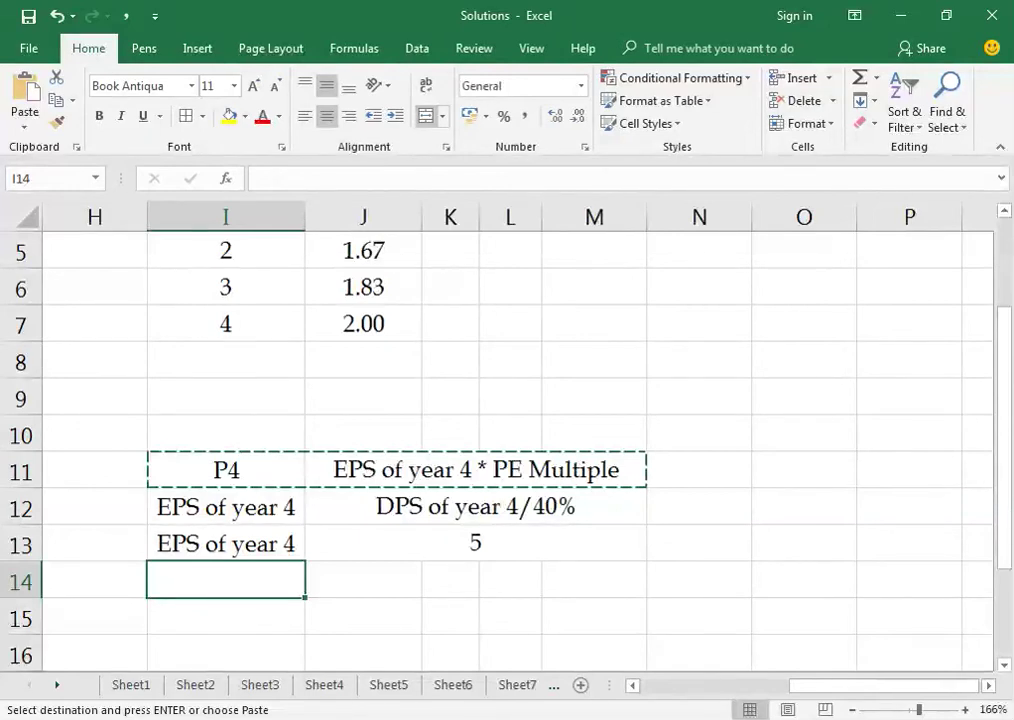
key("Return")
Replace the copied formula text in J14 with 5*11.
left_click(475, 580)
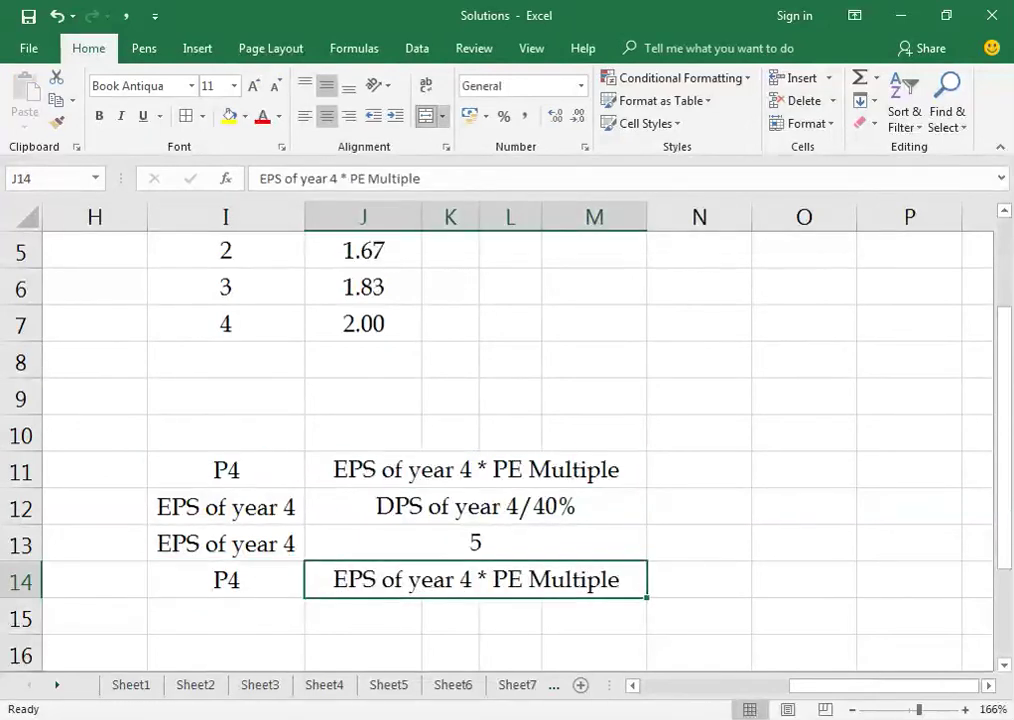
type("5")
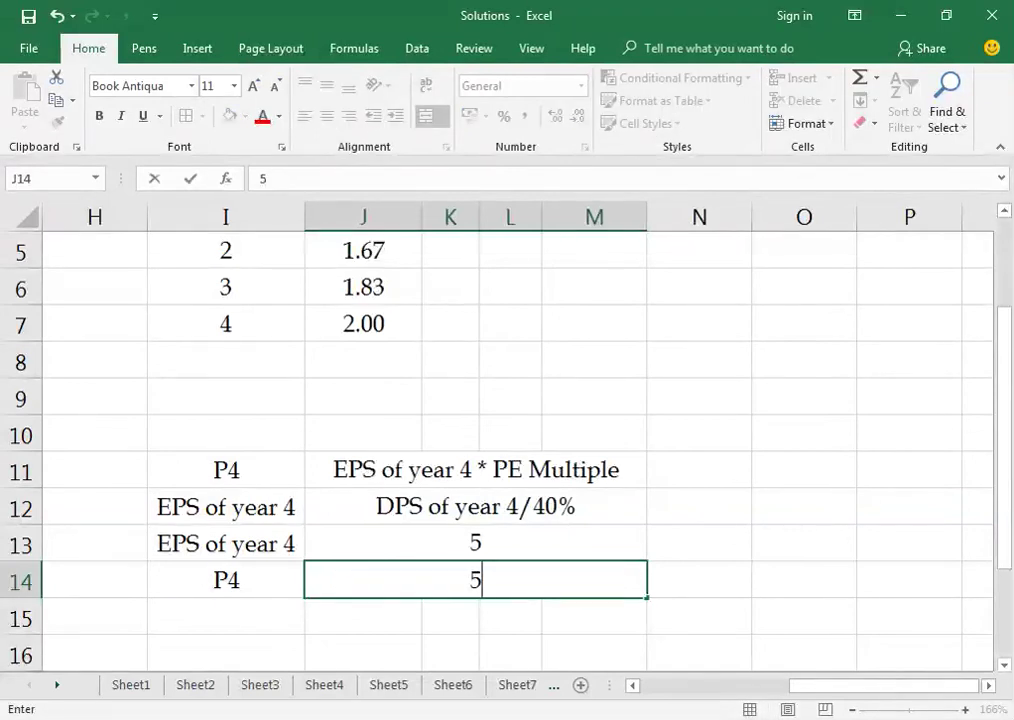
type("*11")
Repeat the P4 label in I15, merge and centre J15:M15, and calculate =5*11 there.
left_click(226, 616)
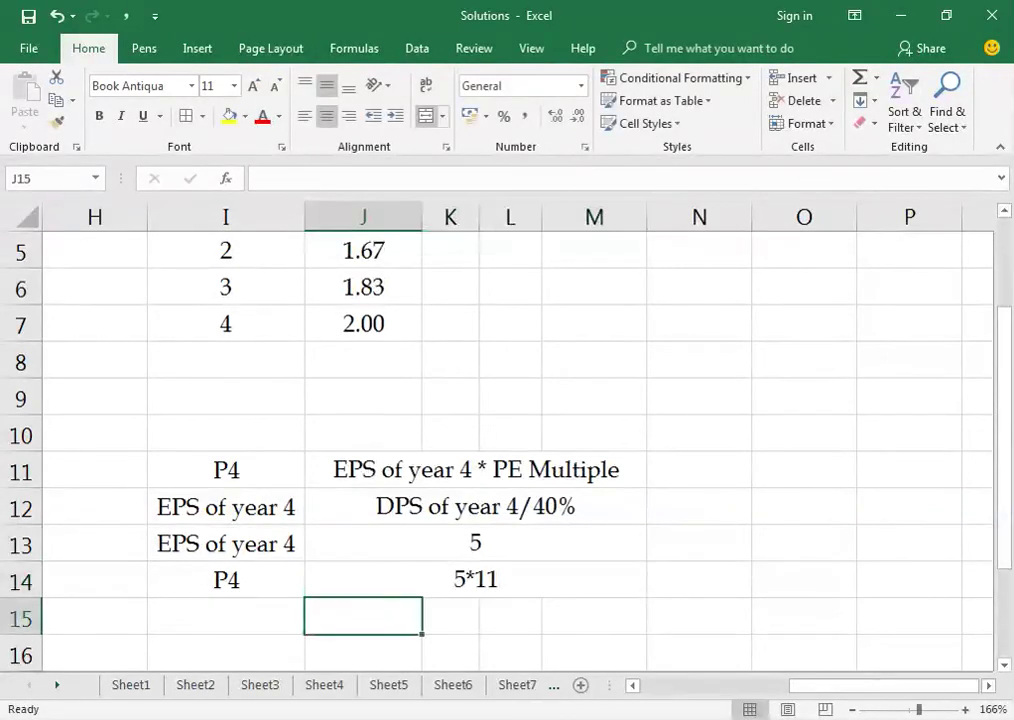
key("ctrl+d")
left_click_drag(363, 616, 594, 616)
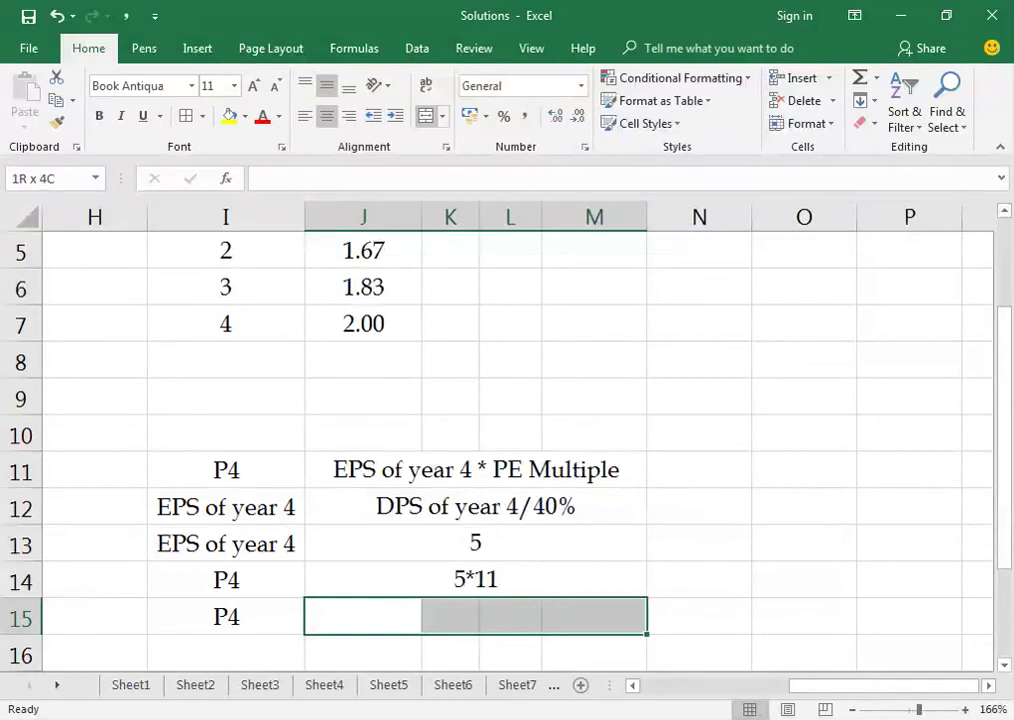
key("ctrl+d")
type("=5*11")
key("Return")
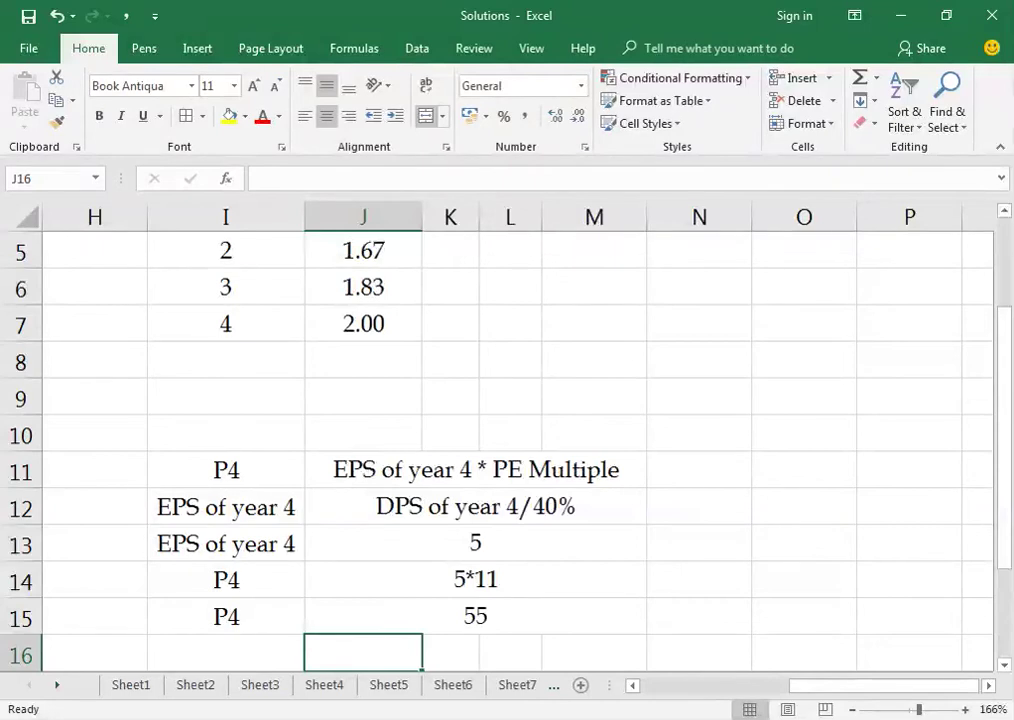
Add a second year 4 row in I8:J8 with a cashflow of 55, formatted to two decimal places.
key("Up")
key("Up")
key("Up")
key("Up")
key("Up")
key("Up")
key("Up")
key("Up")
key("Up")
key("Up")
key("Up")
key("Up")
key("Up")
key("Up")
key("Down")
left_click(226, 506)
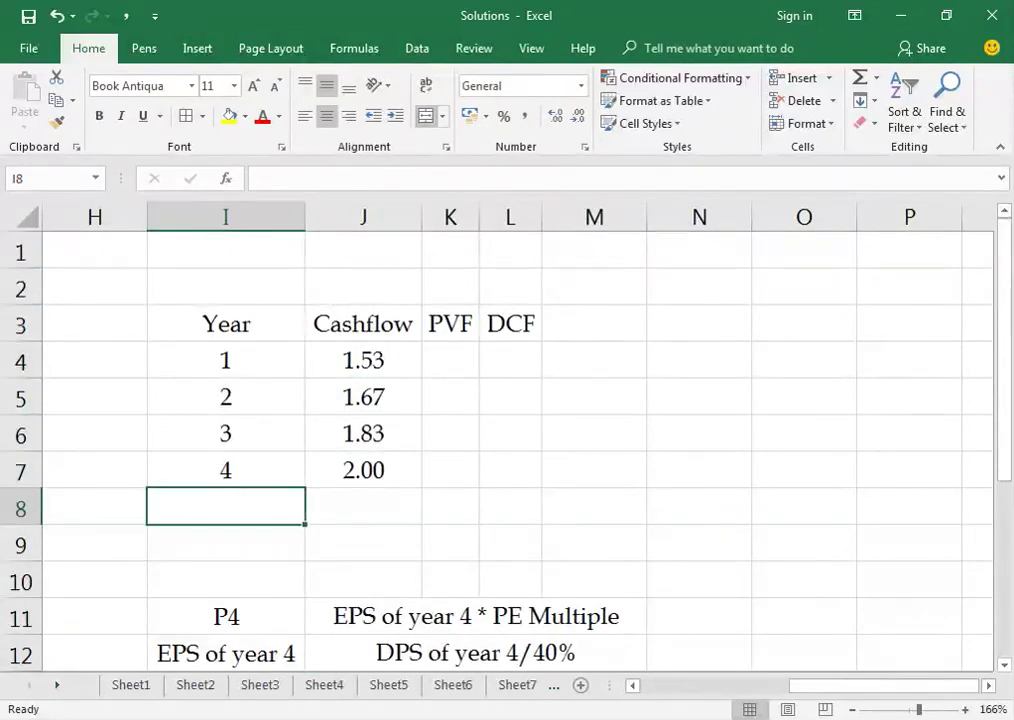
type("4")
key("Tab")
type("55")
key("Tab")
key("Left")
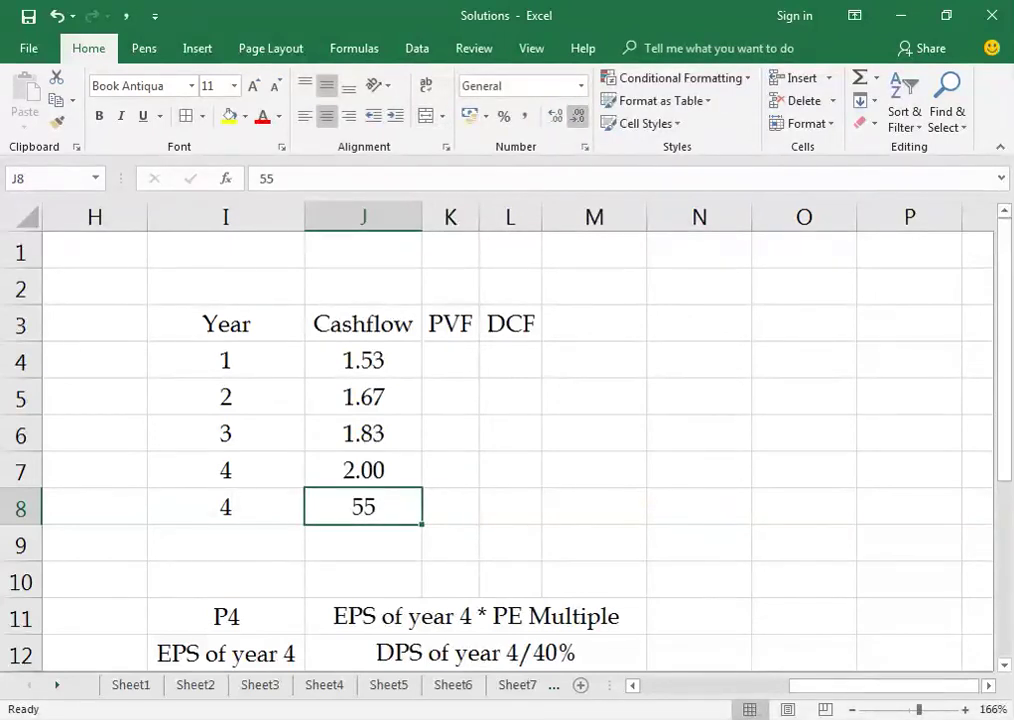
left_click(556, 116)
left_click(556, 116)
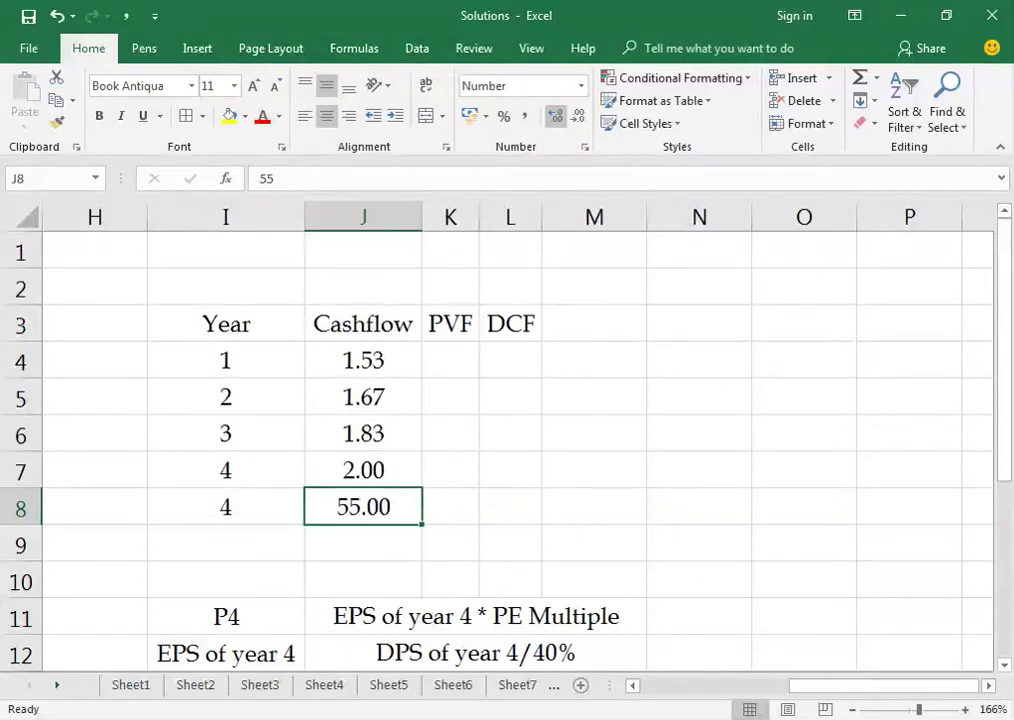
Review the P4 workings in rows 11 to 15 below the cashflow table.
key("Down")
key("Down")
key("Down")
key("Down")
key("Down")
key("Down")
key("Down")
key("Down")
key("Down")
key("Down")
key("Down")
key("Up")
key("Up")
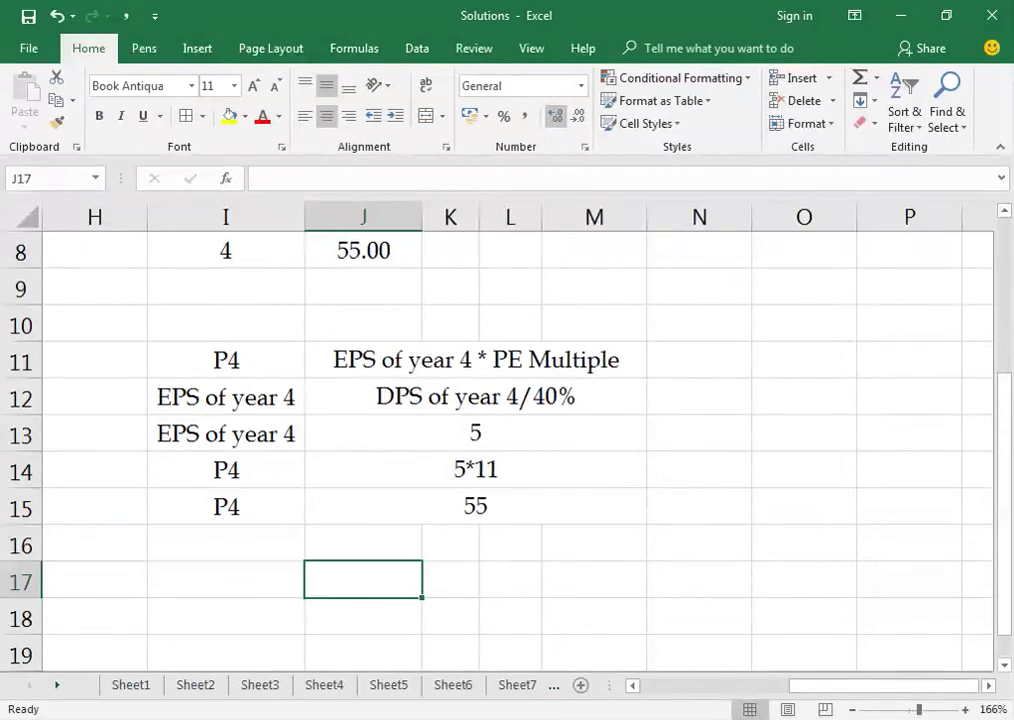
key("Up")
key("Up")
key("Up")
key("Up")
key("Up")
key("Up")
key("Up")
key("Up")
key("Up")
key("Up")
key("Up")
key("Up")
key("Up")
key("Up")
key("Up")
key("Up")
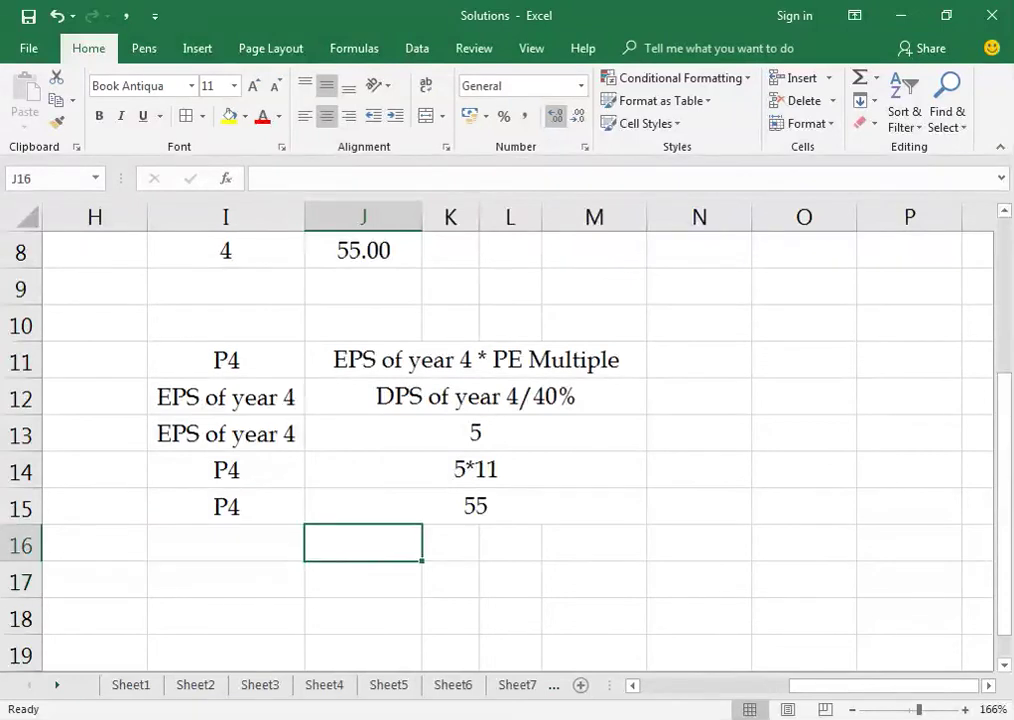
key("Down")
key("Down")
key("Right")
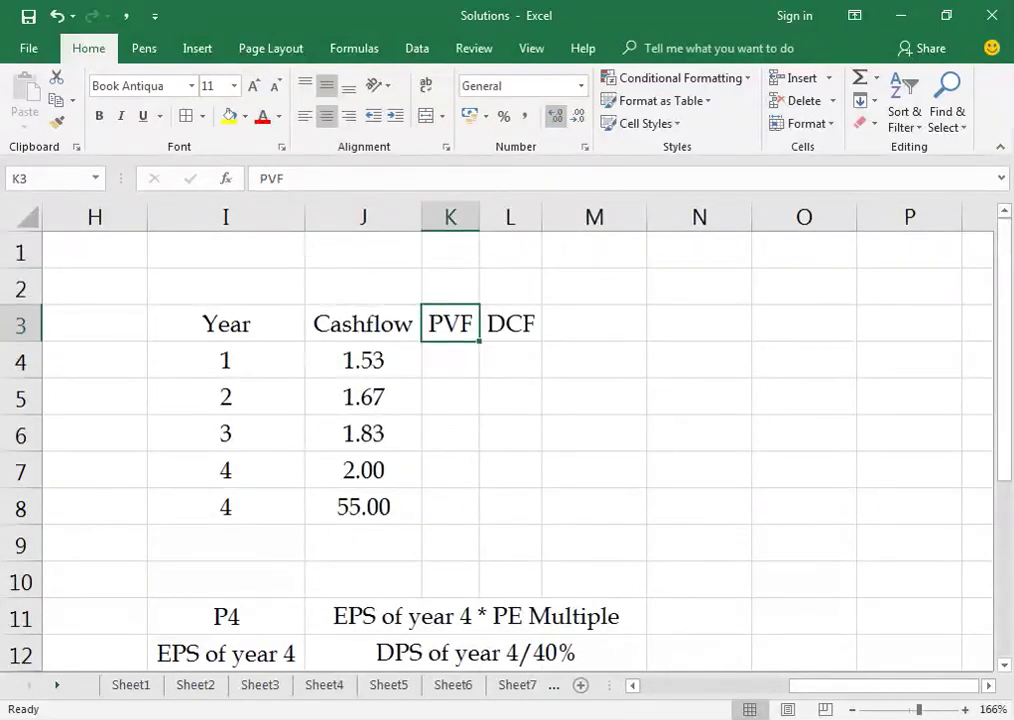
key("F2")
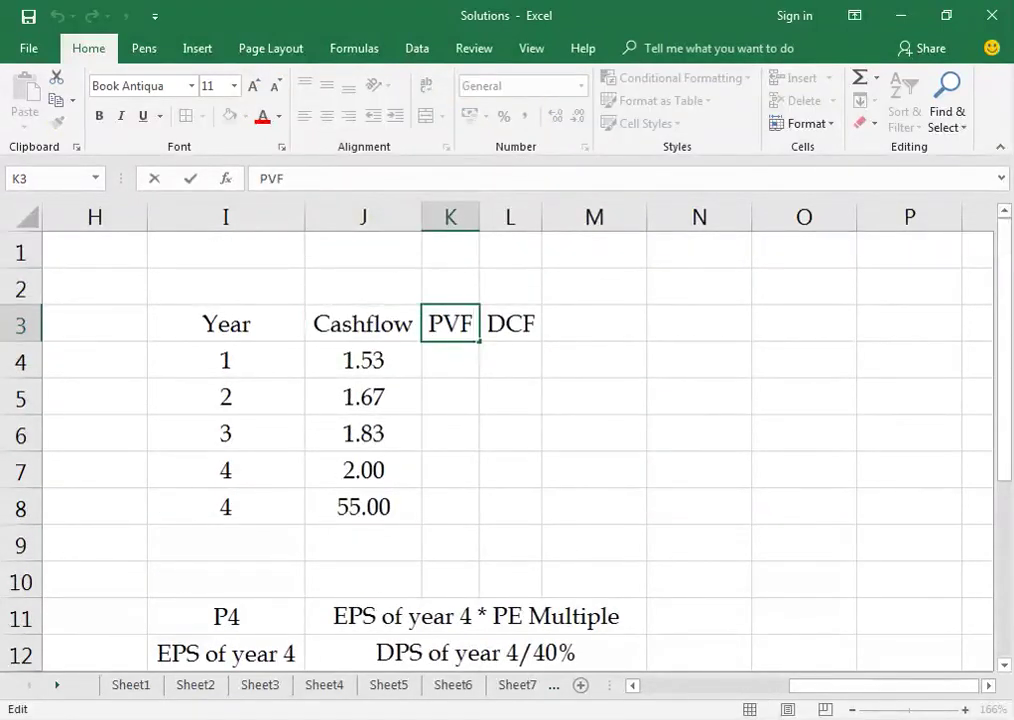
type("@11.50")
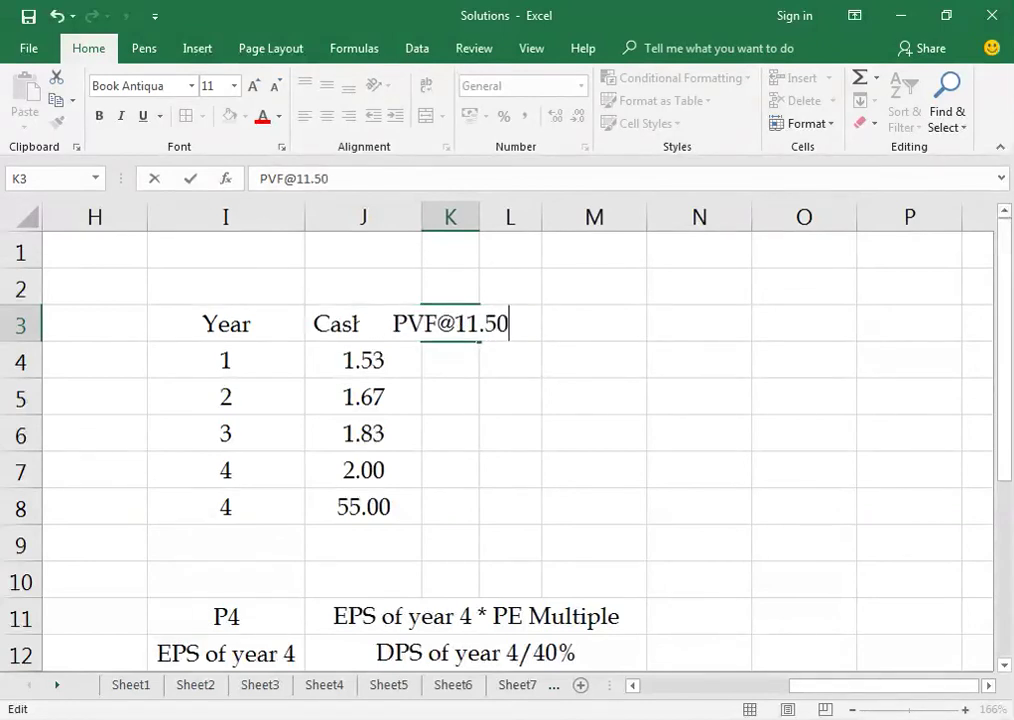
key("Return")
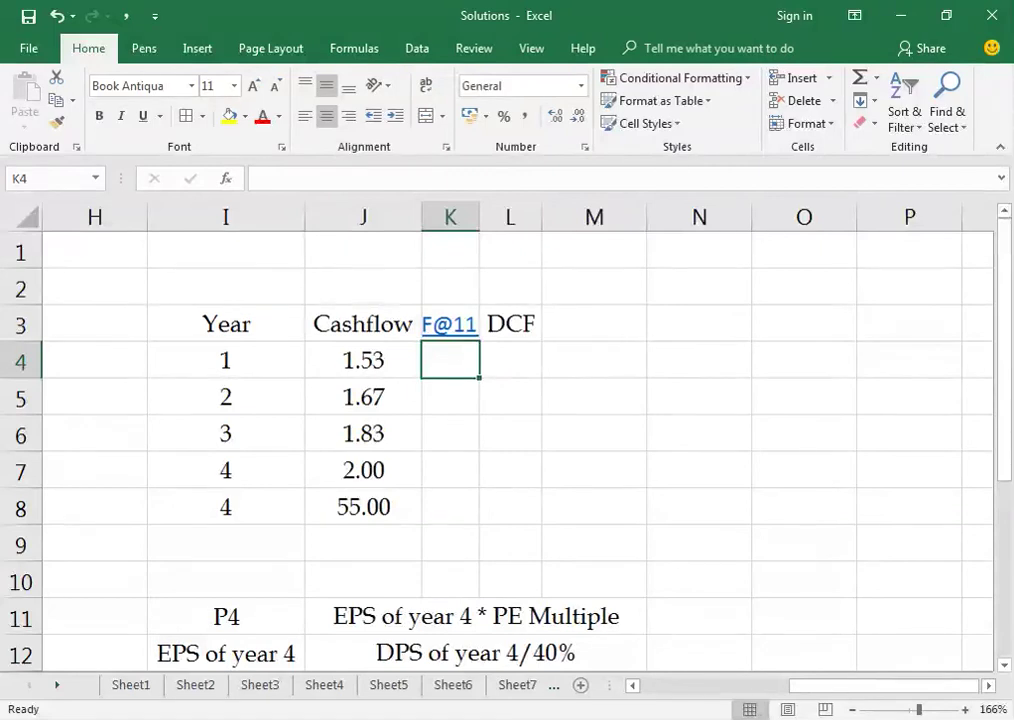
Undo the automatic hyperlink on the K3 heading and autofit column K to its text.
left_click(450, 323)
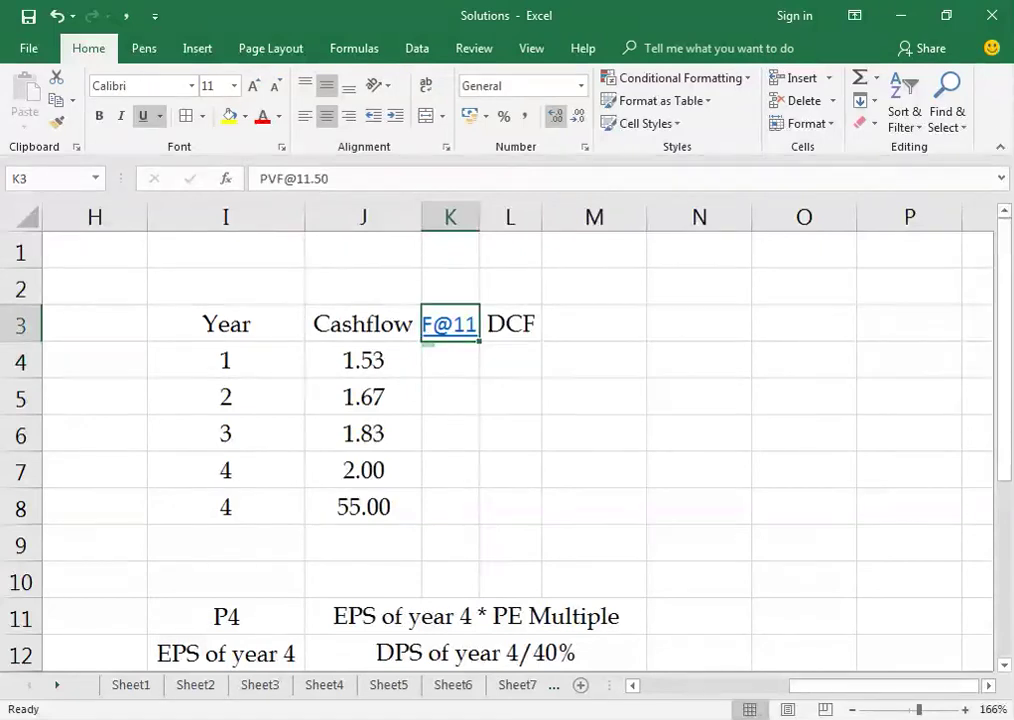
key("ctrl+z")
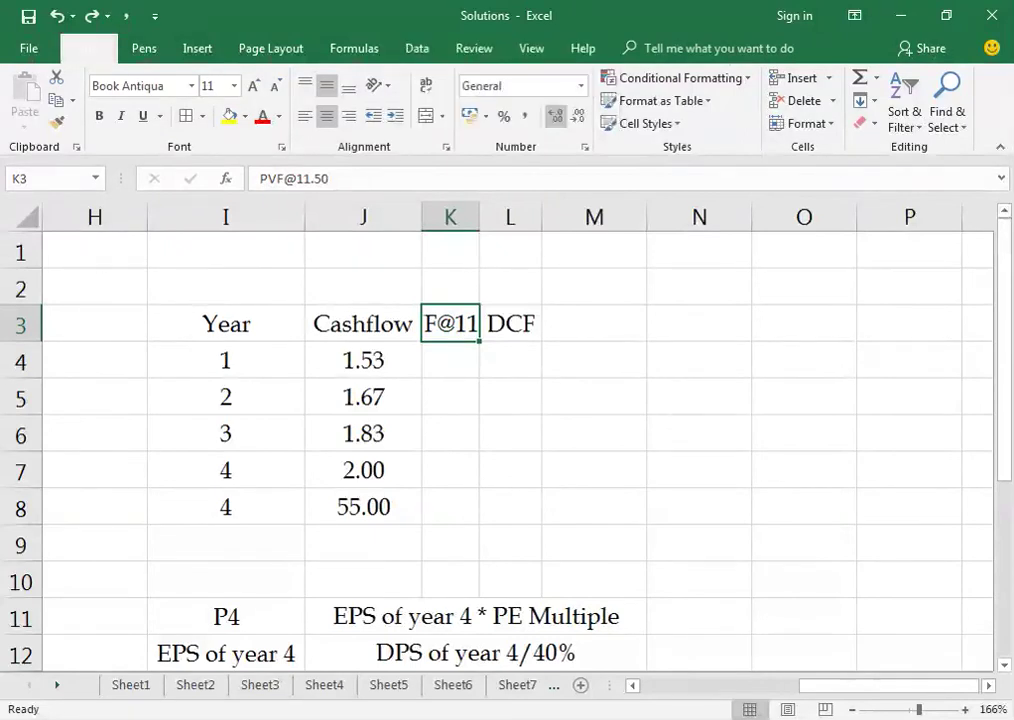
key("alt+h")
key("o")
key("i")
Calculate the year 1 present value factor in K4 as =1/1.115 and format it to three decimal places.
key("Down")
type("=1")
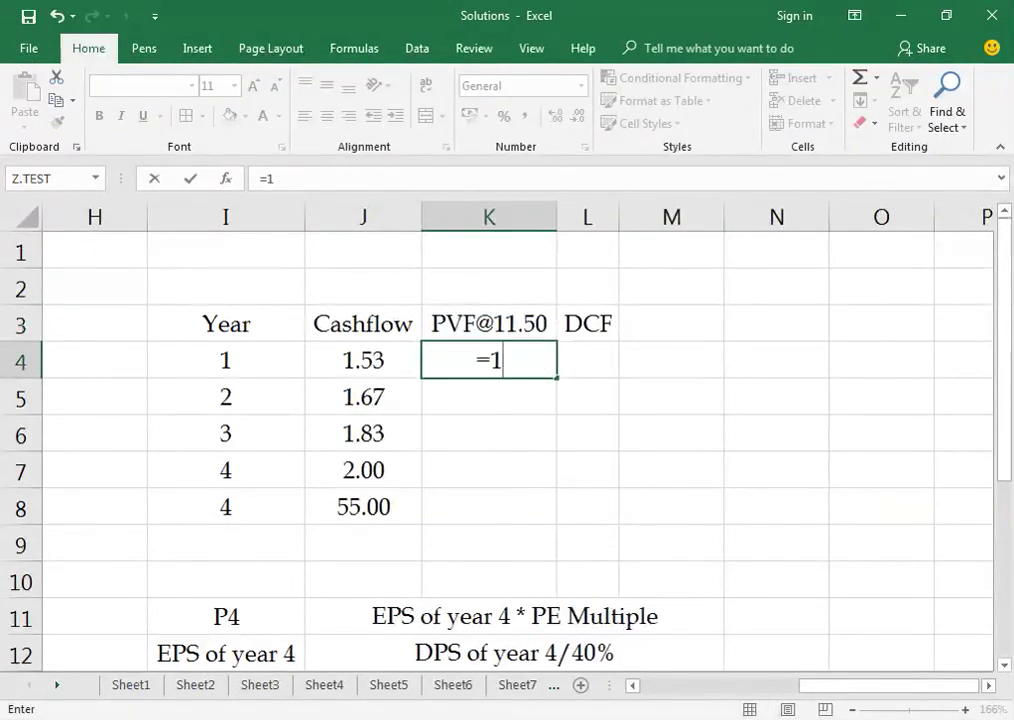
type("/11.")
key("BackSpace")
key("BackSpace")
type(".")
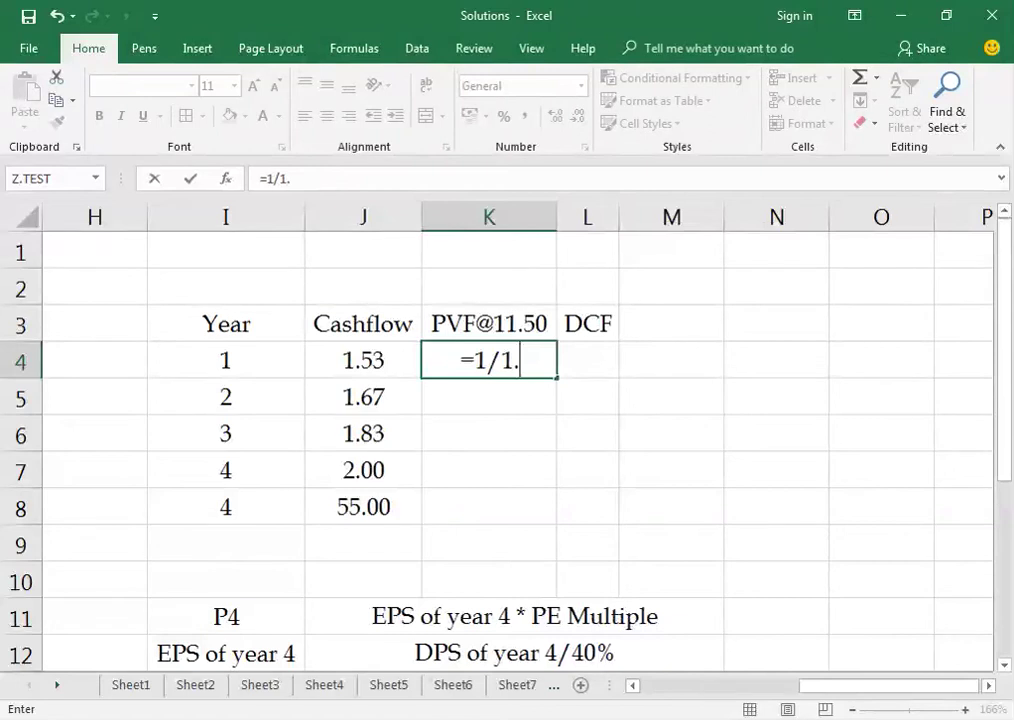
type("115")
key("Return")
key("Up")
left_click(579, 116)
left_click(579, 116)
left_click(579, 116)
left_click(579, 116)
left_click(579, 116)
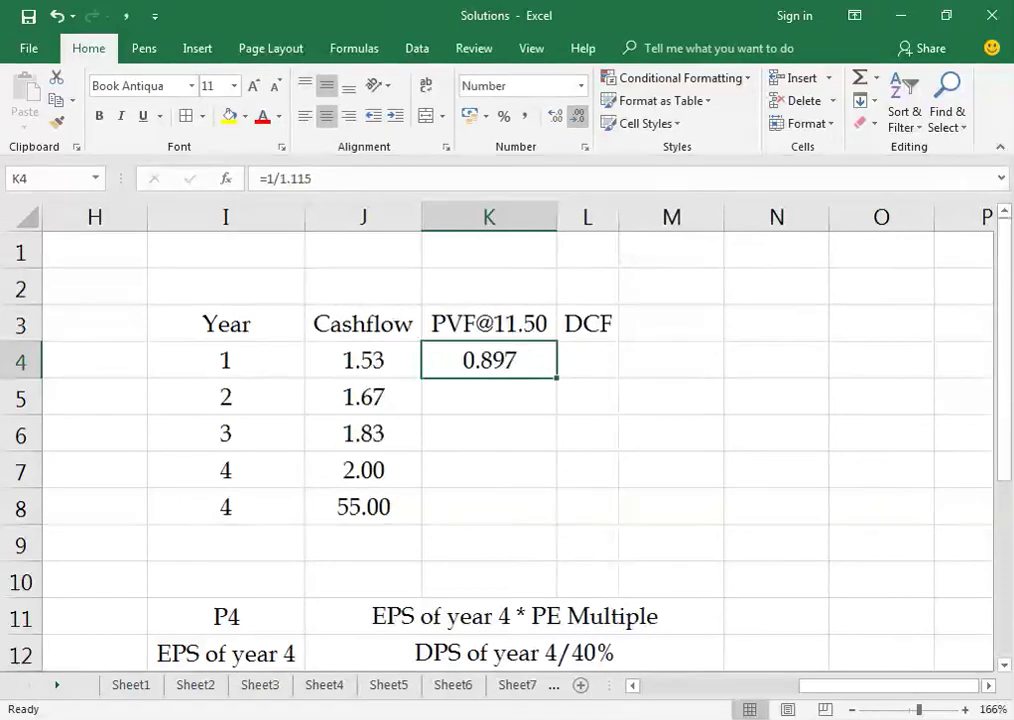
Calculate the year 2 present value factor in K5 as =K4/1.115 and format it to three decimal places.
key("Down")
type("=")
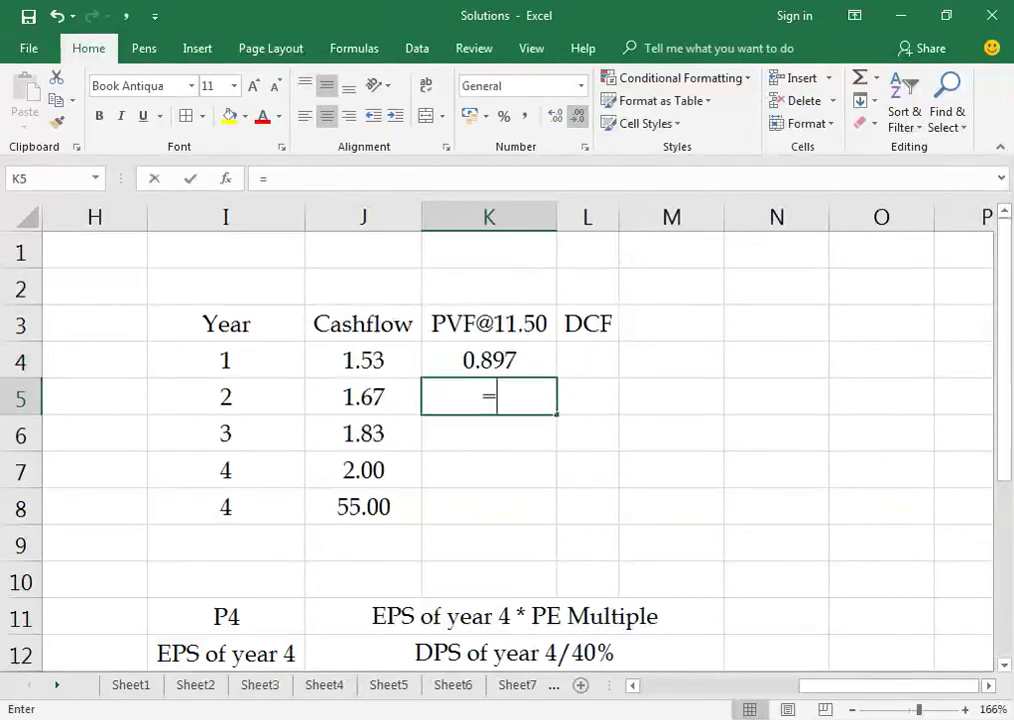
key("Up")
type("/1.115")
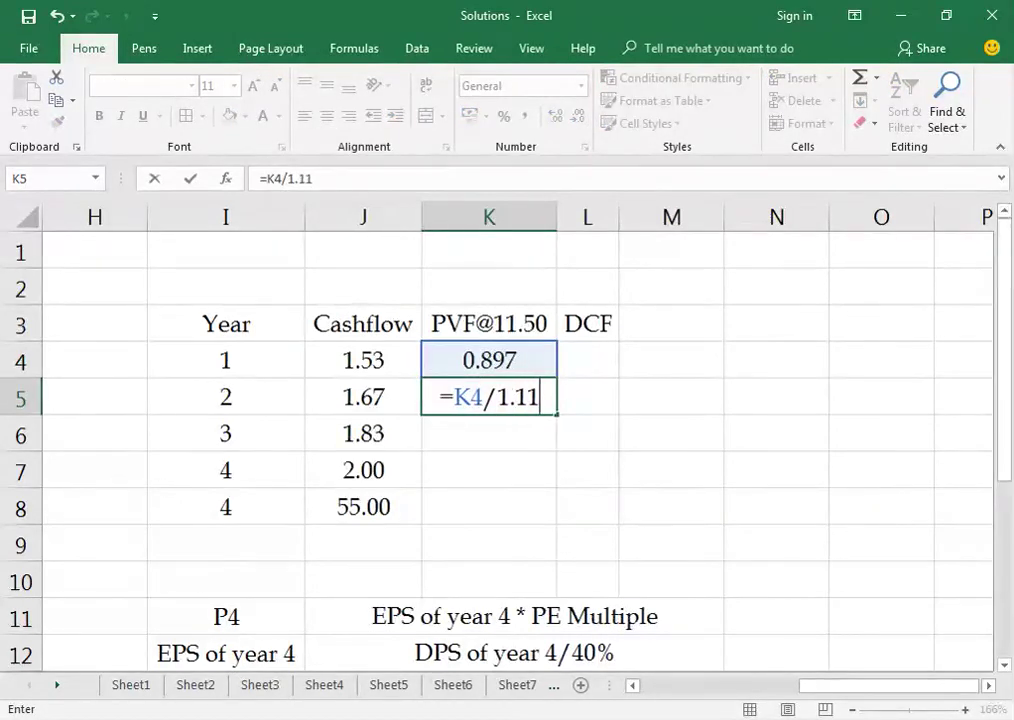
key("Return")
key("Up")
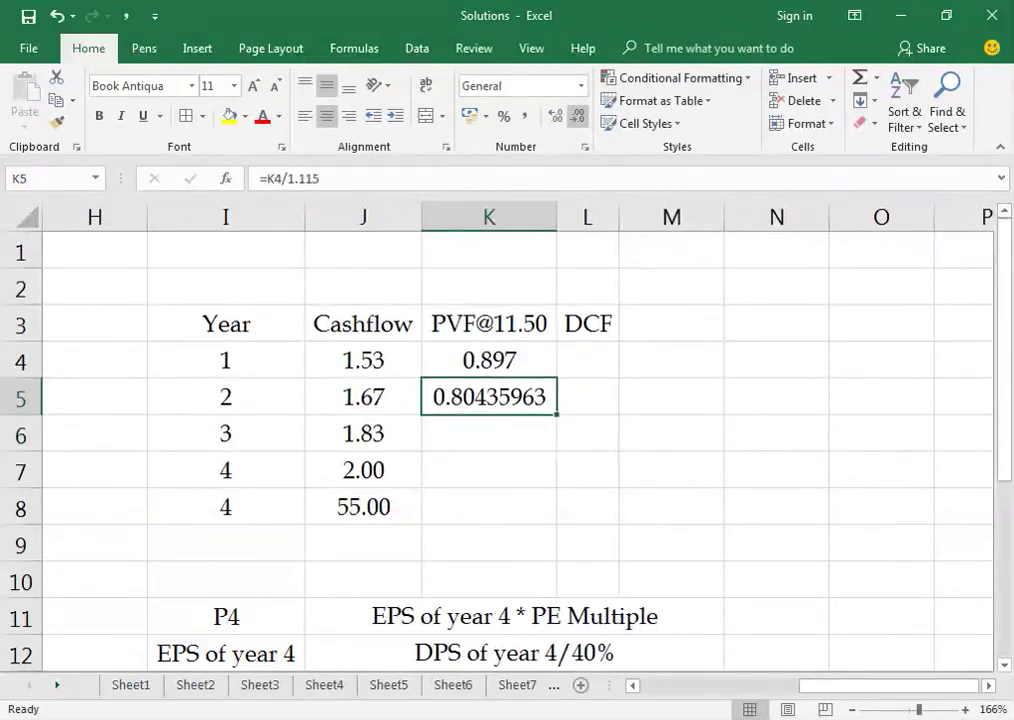
left_click(579, 116)
left_click(579, 116)
left_click(579, 116)
left_click(579, 116)
left_click(579, 116)
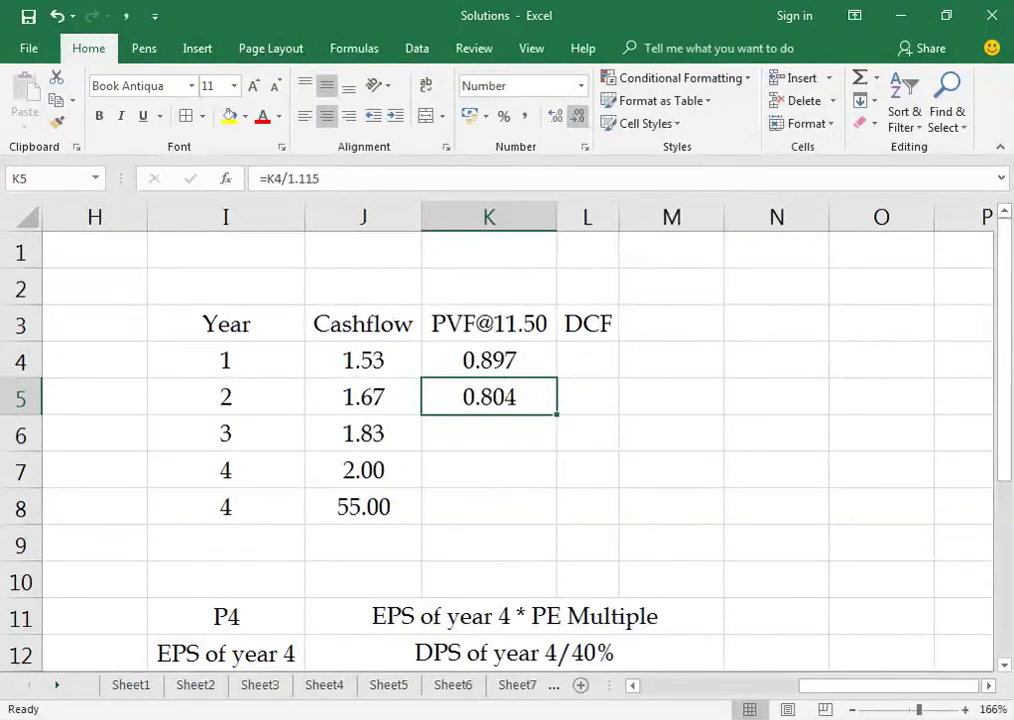
Copy the present value factor formula from K5 down through K8.
key("Down")
key("ctrl+d")
key("Down")
key("ctrl+d")
key("Down")
key("ctrl+d")
Calculate the year 1 discounted cashflow in L4 as =J4*K4.
key("Up")
key("Right")
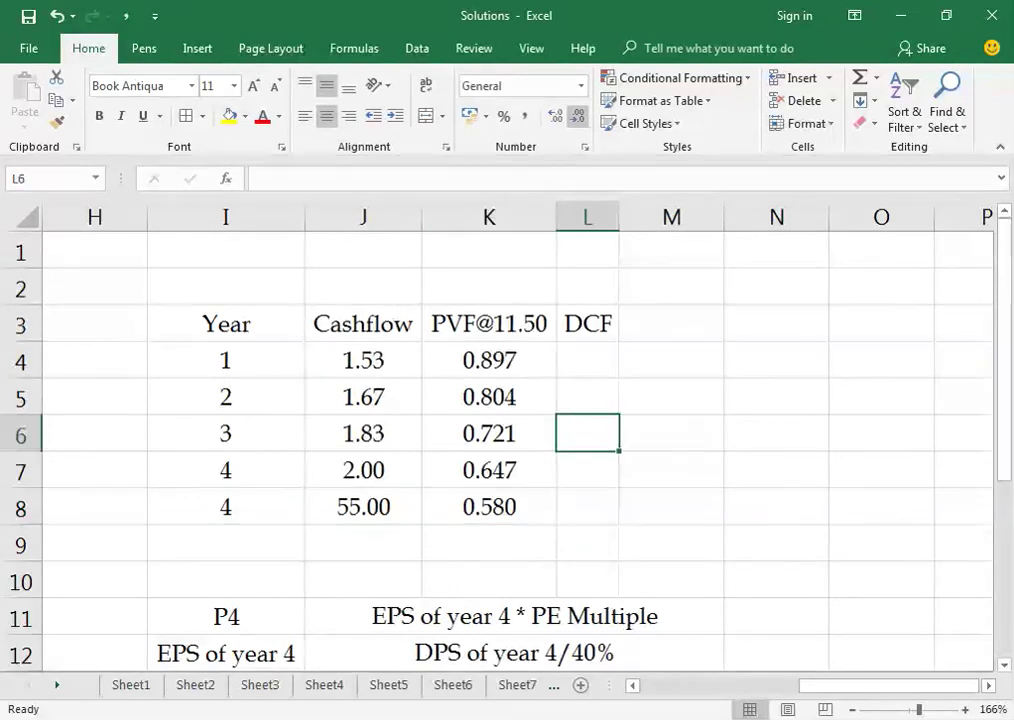
key("Up")
key("Up")
key("Up")
type("=")
key("Left")
key("Left")
type("*")
key("Left")
key("Return")
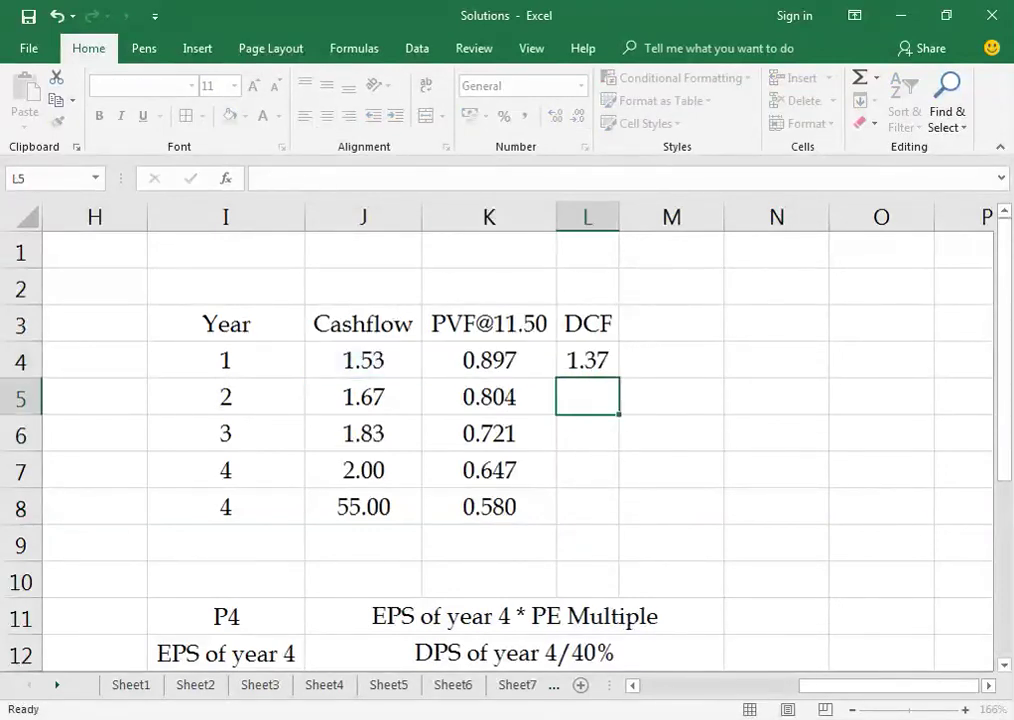
Fill the DCF formula from L4 down to L8.
key("Up")
key("shift+Down")
key("shift+Down")
key("shift+Down")
key("shift+Down")
key("ctrl+d")
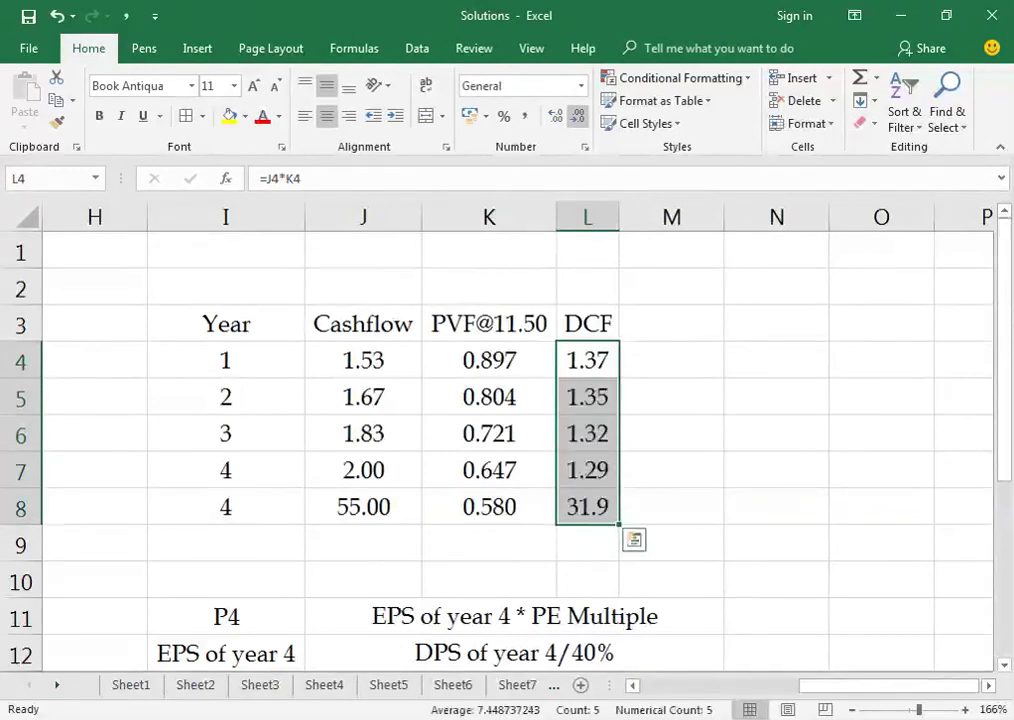
Format the DCF values in L4:L8 to two decimal places.
key("Down")
key("Down")
key("Down")
key("Down")
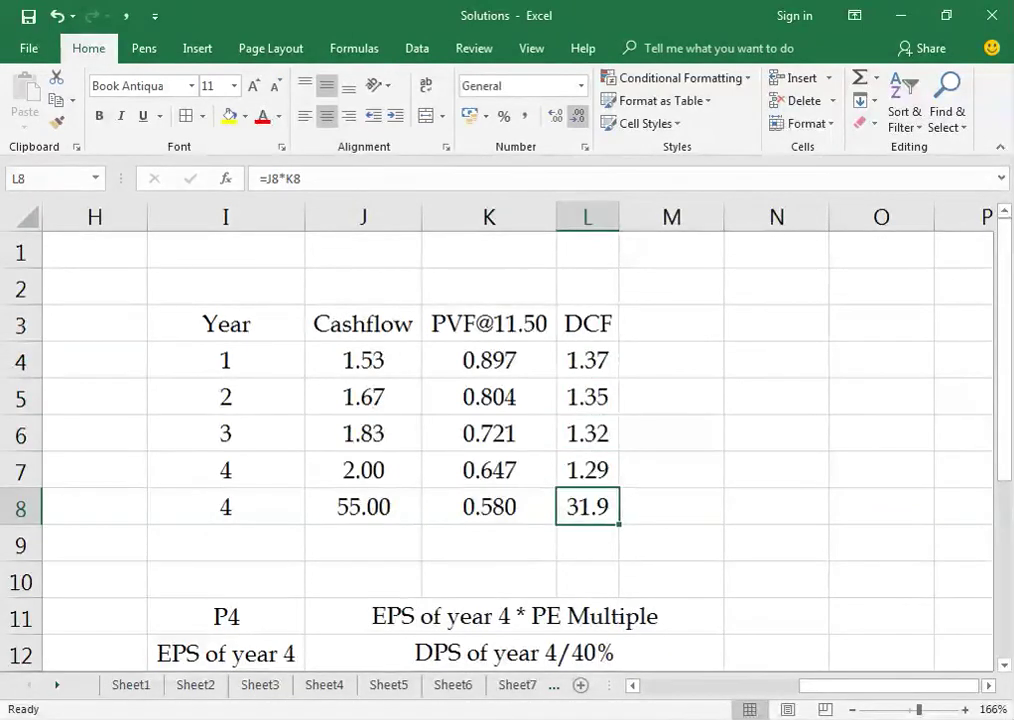
key("Up")
key("Up")
key("Up")
key("Up")
key("shift+Down")
key("shift+Down")
key("shift+Down")
key("shift+Down")
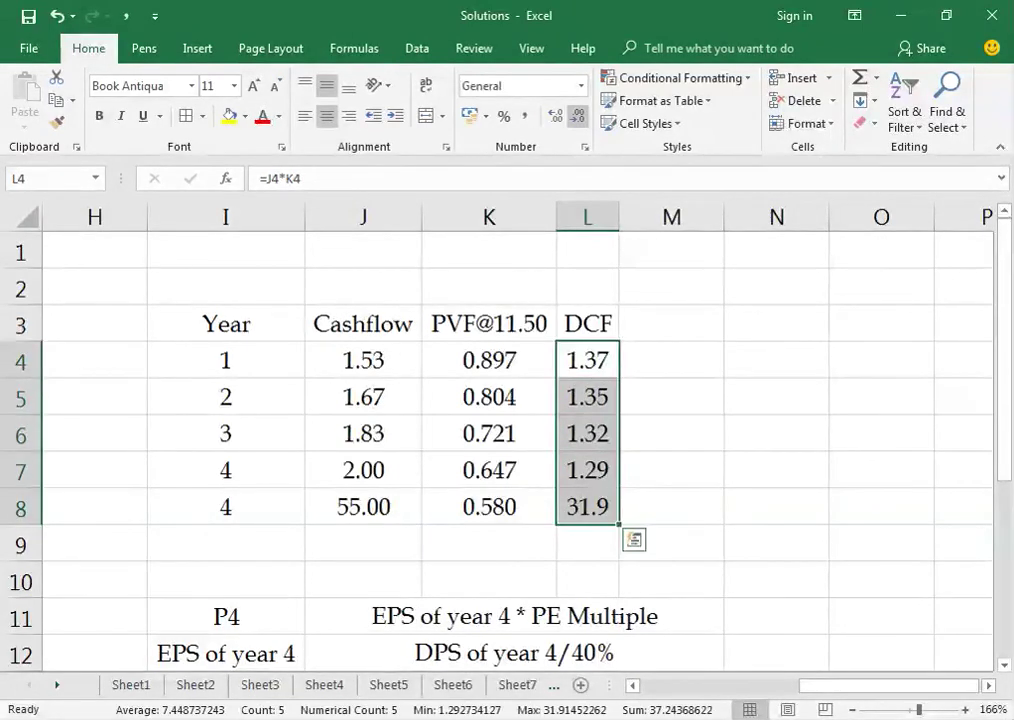
key("alt+h")
key("9")
key("alt+h")
key("0")
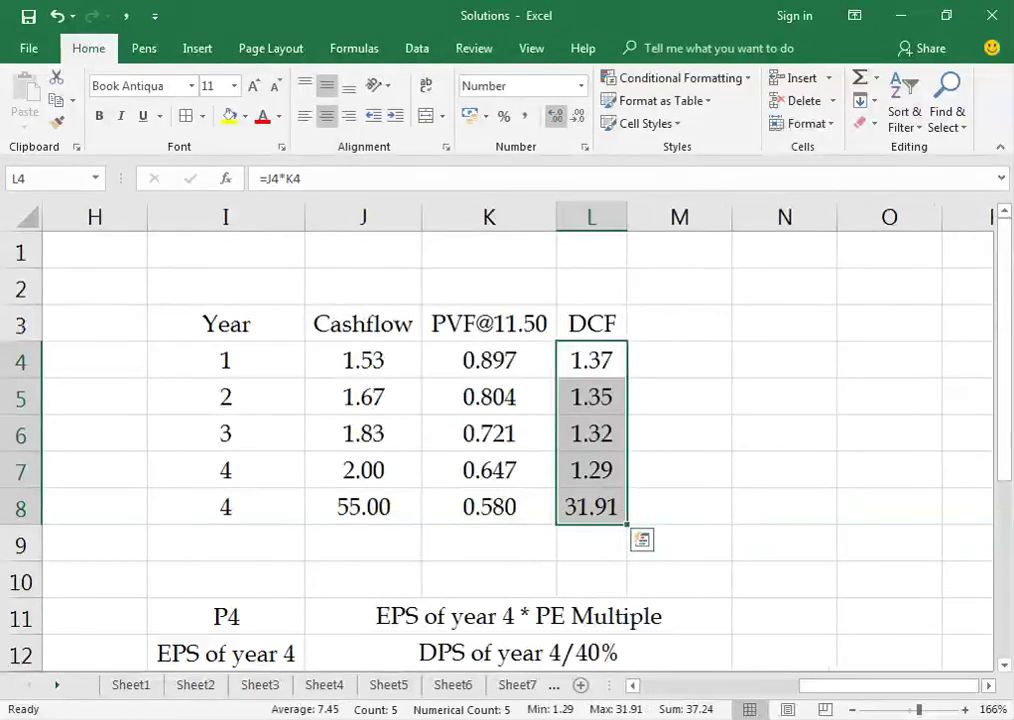
Total the DCF column in L9 with AutoSum.
key("ctrl+Down")
key("Down")
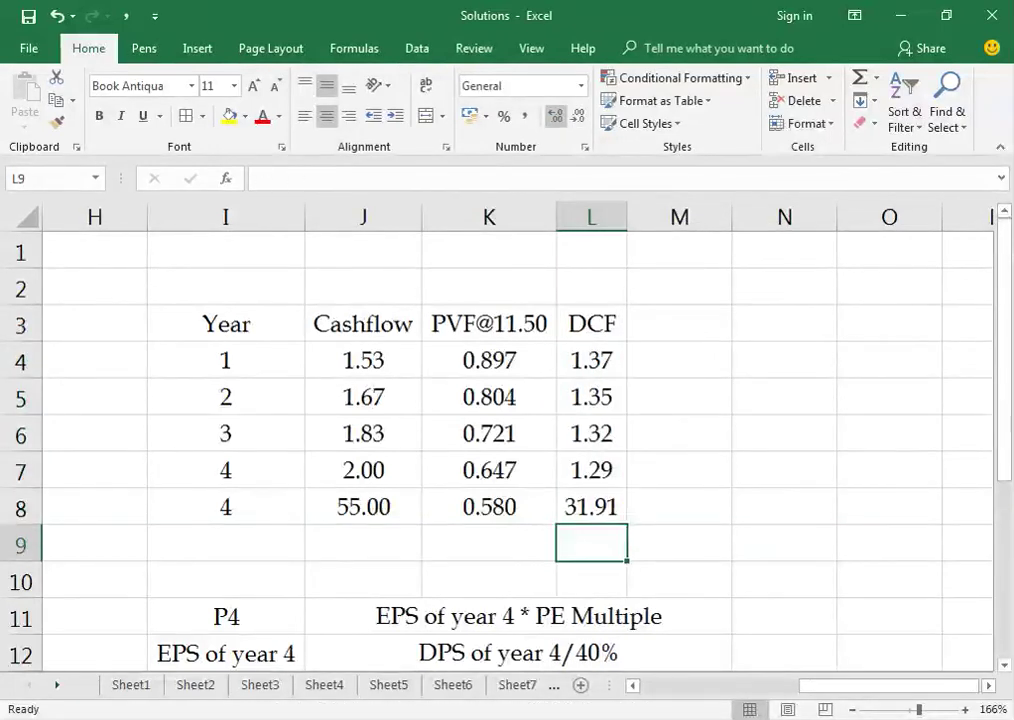
key("alt+equal")
key("Return")
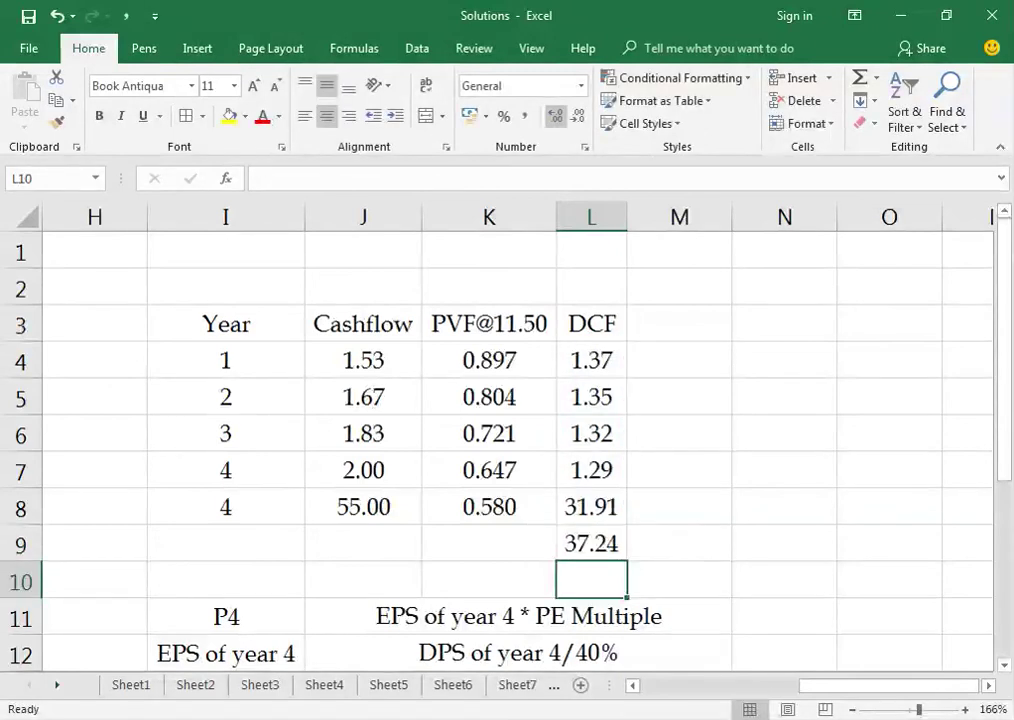
Merge I9:K9 and label the total row Fair market price.
left_click(489, 543)
left_click_drag(226, 543, 489, 543)
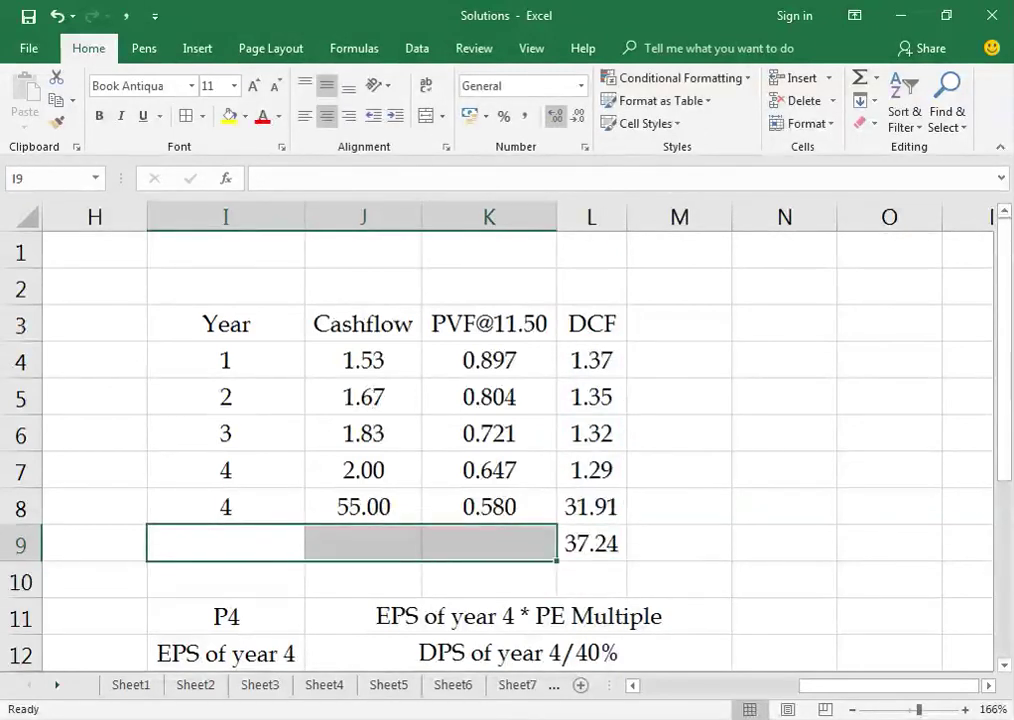
left_click(427, 116)
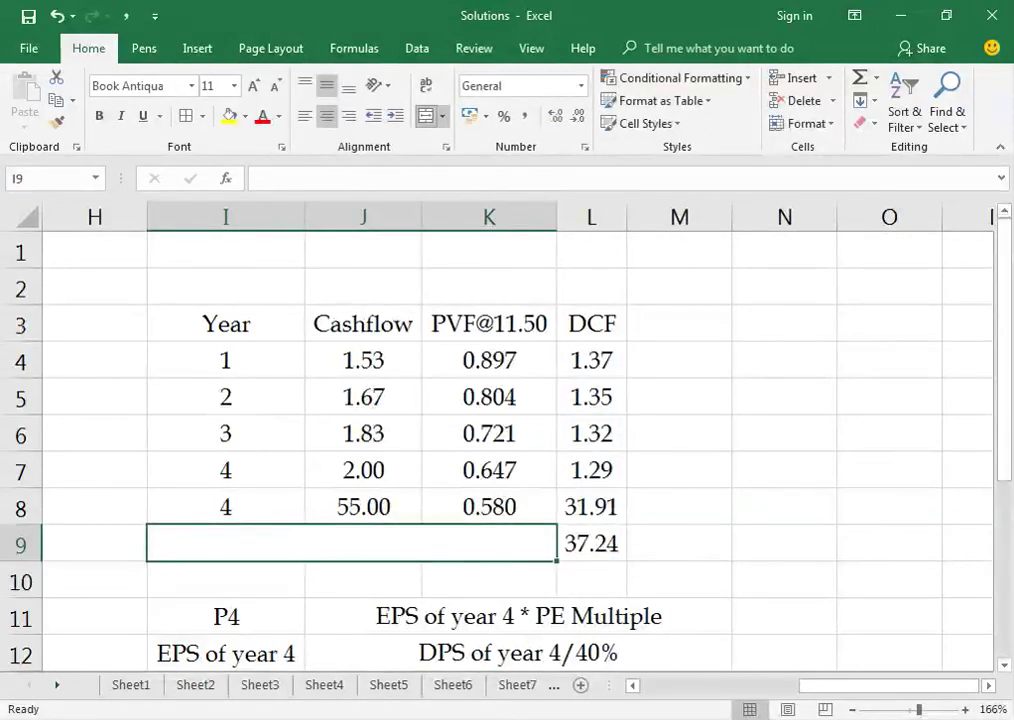
type("Fair")
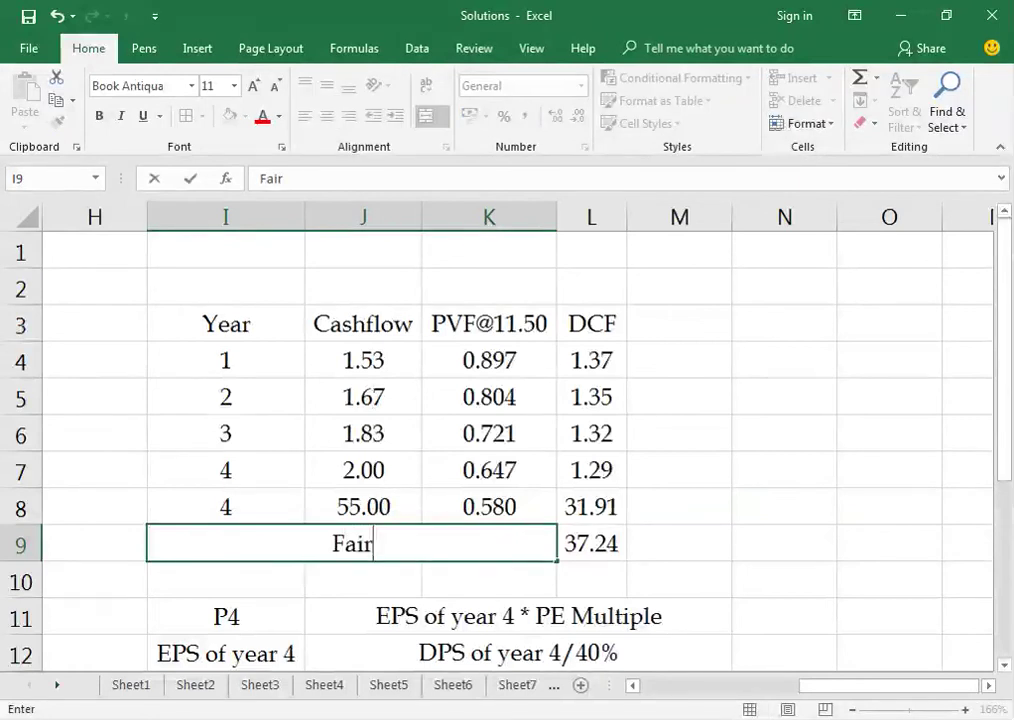
type(" marekt")
key("BackSpace")
key("BackSpace")
key("BackSpace")
key("BackSpace")
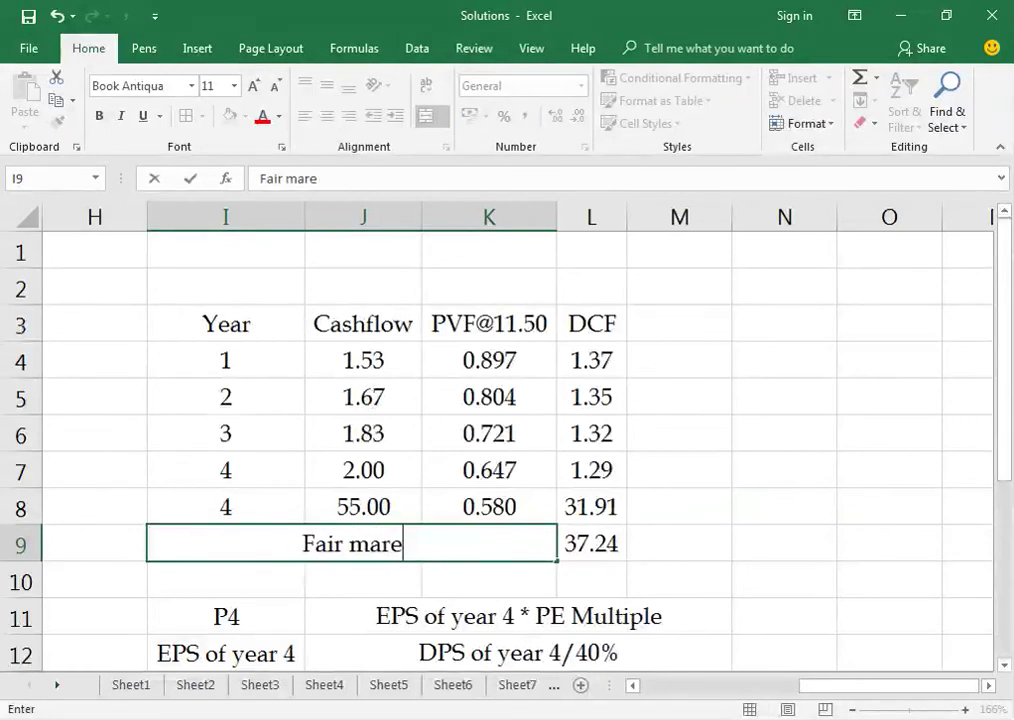
type("rket price")
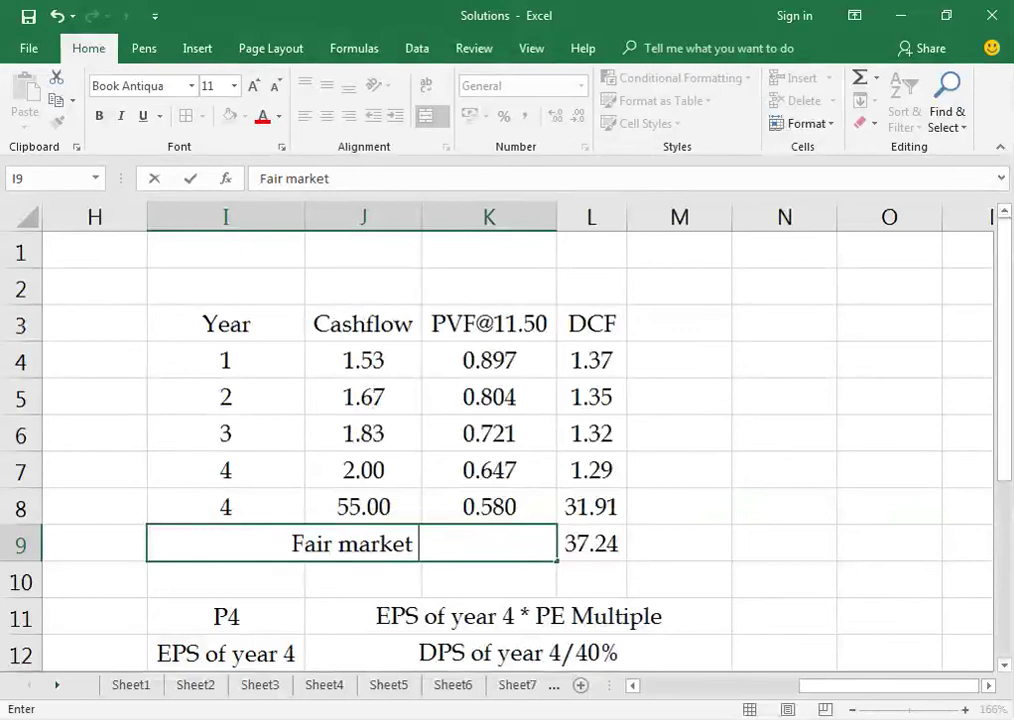
key("Return")
key("Up")
key("shift+Right")
key("shift+Up")
key("shift+Up")
key("shift+Up")
key("shift+Up")
key("shift+Up")
key("shift+Up")
Correct the present value factor of the year 4 price in K8 to =K7.
left_click(363, 581)
left_click(363, 506)
left_click(489, 506)
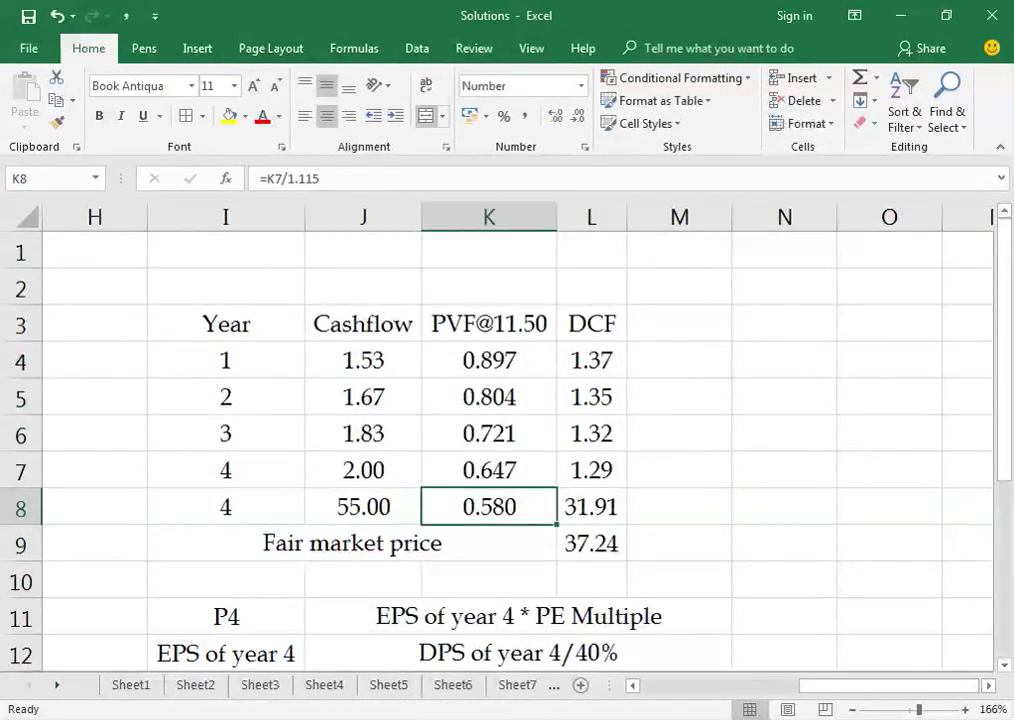
type("=")
key("Up")
key("Return")
Apply all borders to the discounted cashflow table I3:L9.
key("Left")
key("Up")
key("Up")
key("Up")
key("Up")
key("Up")
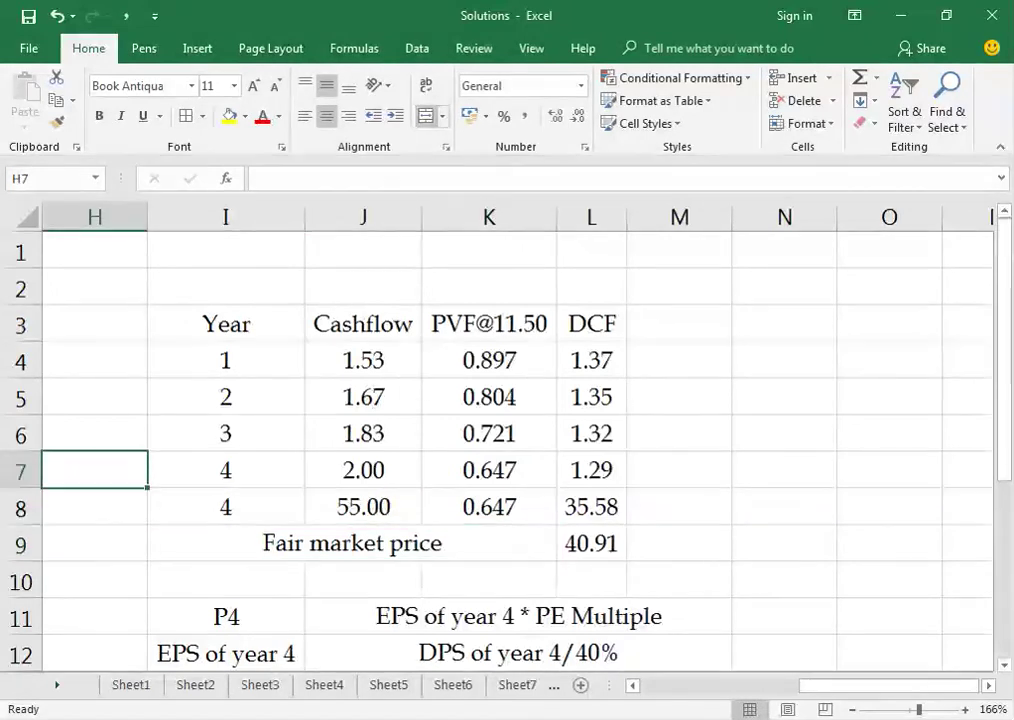
key("Right")
key("Up")
key("shift+Down")
key("shift+Down")
key("shift+Down")
key("shift+Down")
key("shift+Down")
key("shift+Down")
key("shift+Right")
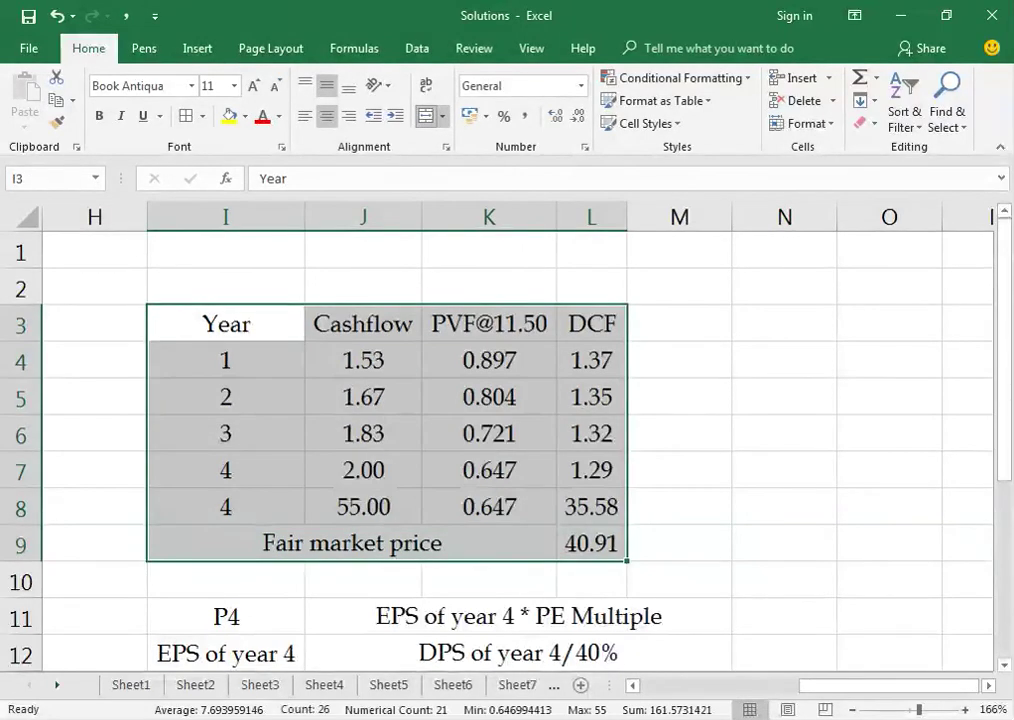
key("alt+h")
key("b")
key("a")
left_click(226, 470)
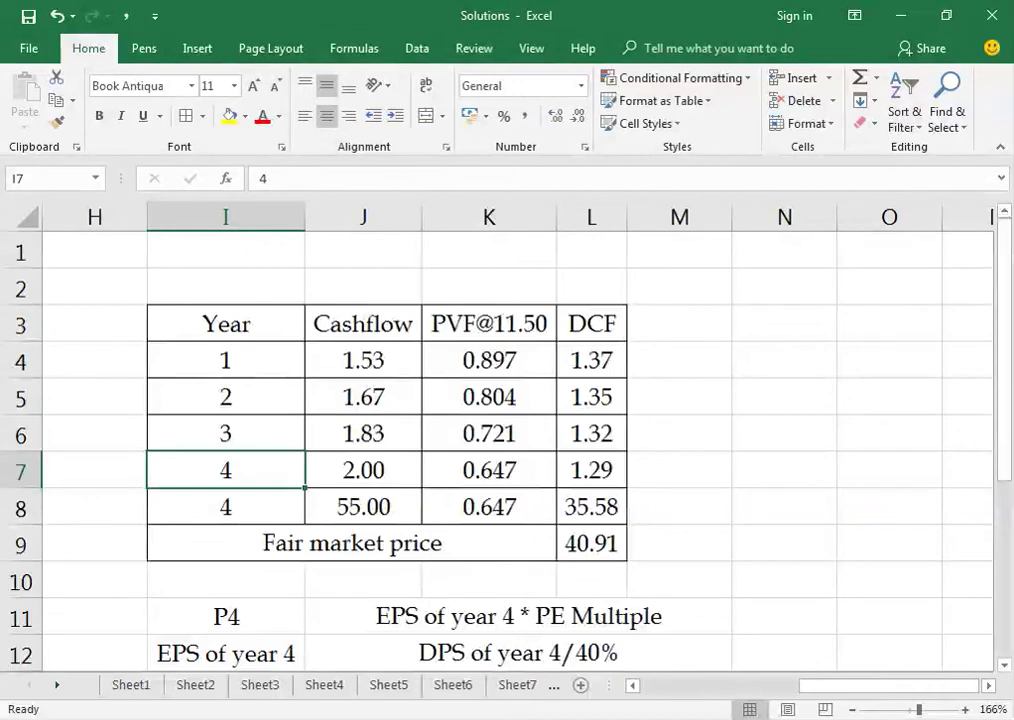
Review the P4 workings in rows 11 to 15 against the year 4 price row.
left_click(226, 506)
key("Down")
key("Down")
key("Down")
key("Down")
key("Down")
key("Down")
key("Down")
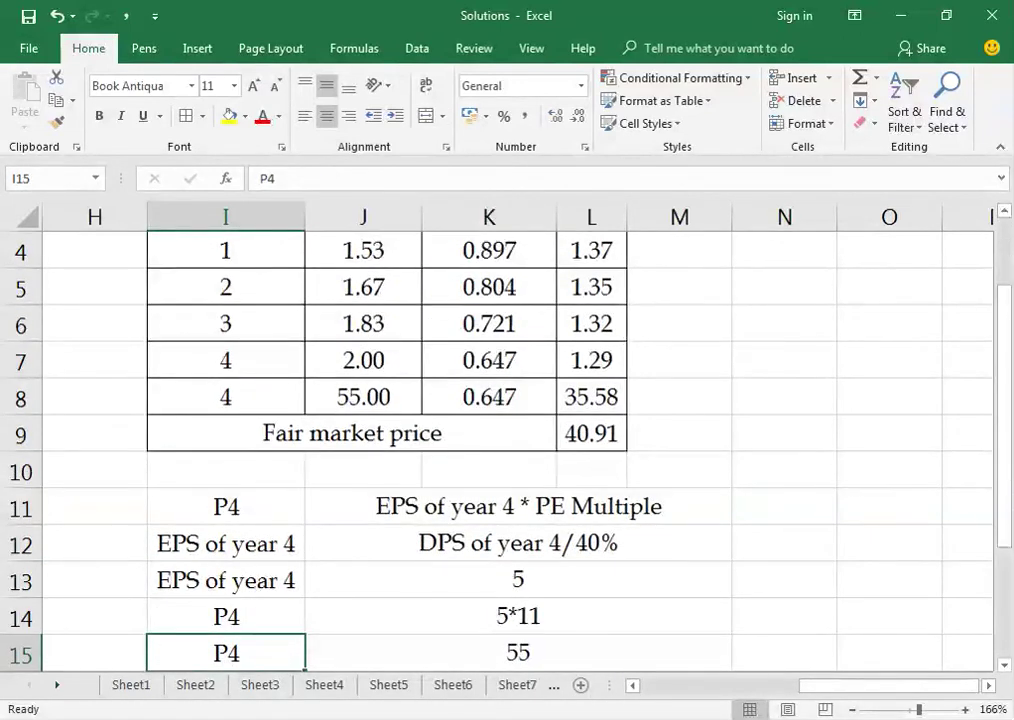
key("Up")
key("Up")
key("Up")
key("Up")
key("Up")
key("Up")
key("Up")
Review the headings, present value factors and DCF values of the completed fair market price table.
key("Right")
key("Right")
key("Right")
key("Right")
key("Left")
key("Up")
key("Up")
key("Up")
key("Up")
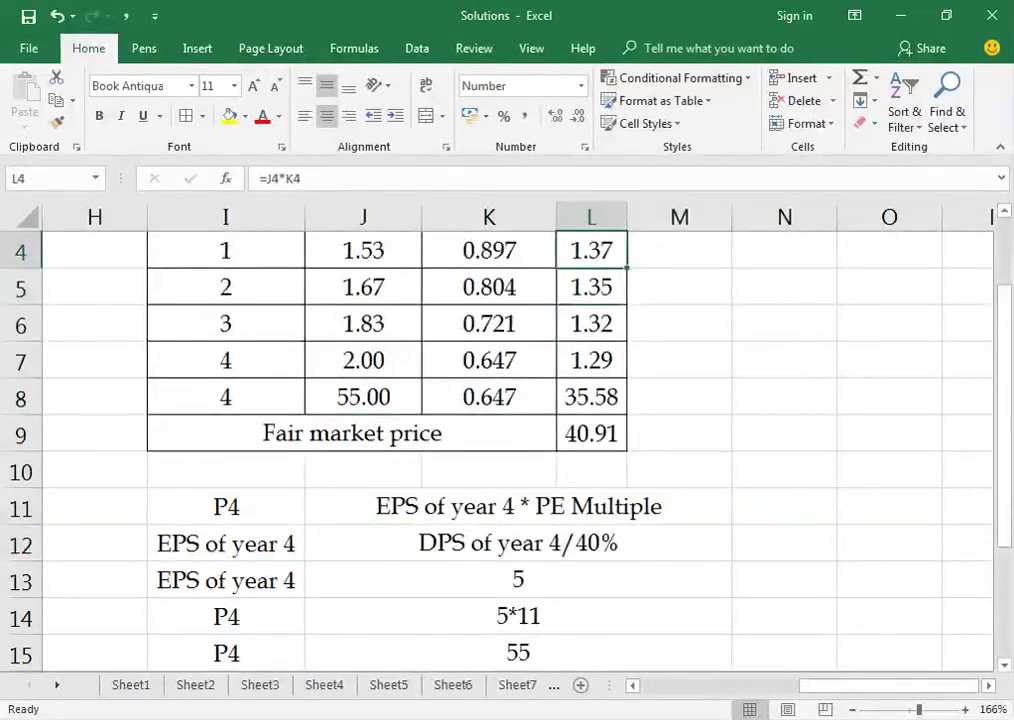
key("Up")
key("Up")
key("Down")
key("Left")
key("Left")
key("Left")
key("Left")
key("Right")
key("Right")
key("Right")
key("Right")
key("Down")
key("Down")
key("Down")
key("Down")
key("Down")
key("Down")
key("Up")
key("Left")
key("Up")
key("Up")
key("Up")
key("Up")
key("Up")
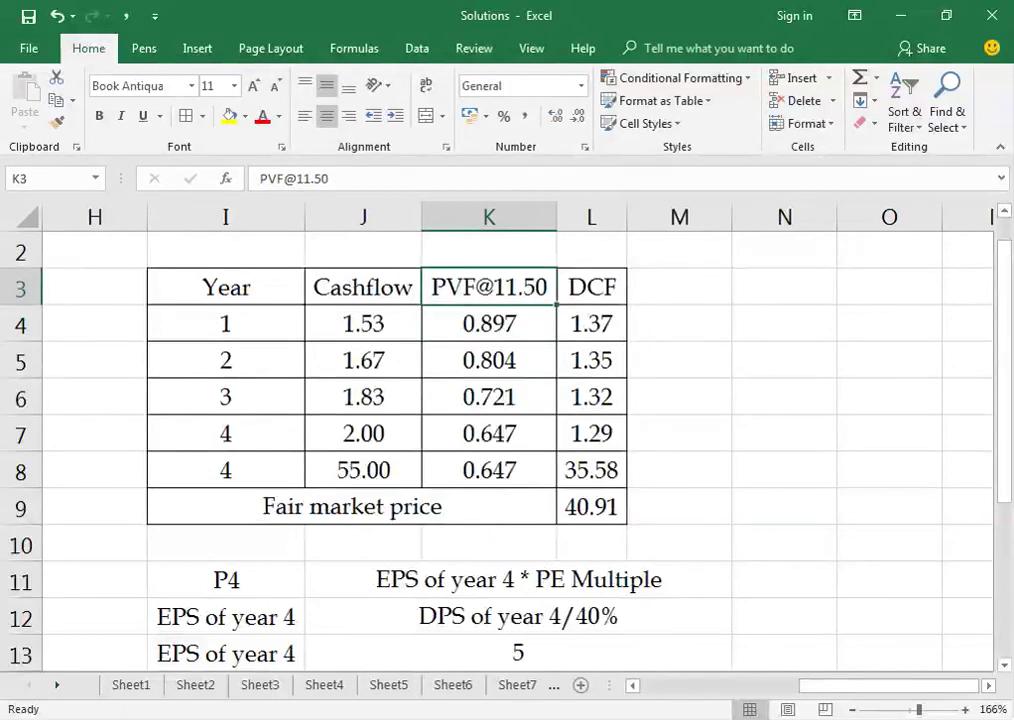
key("Left")
key("Left")
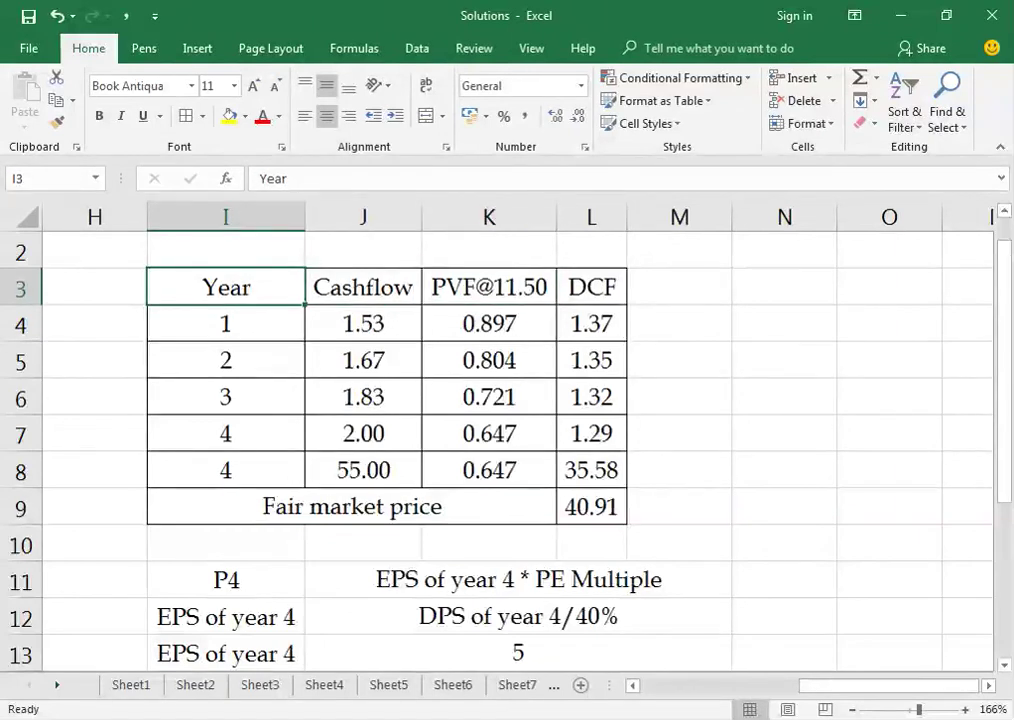
key("Left")
key("Left")
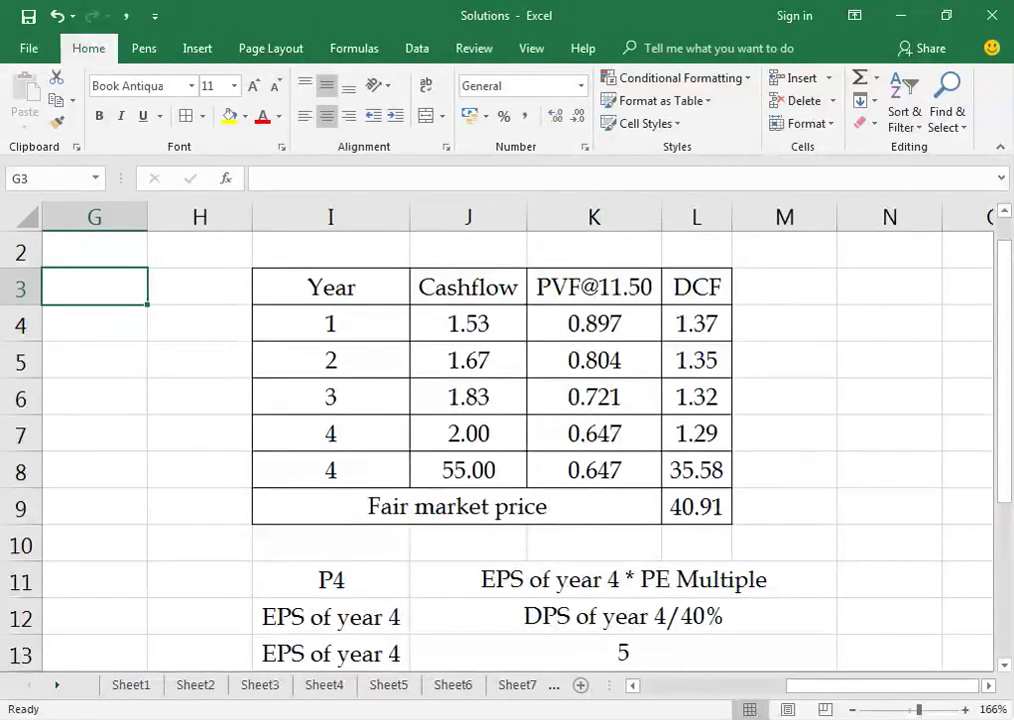
key("Right")
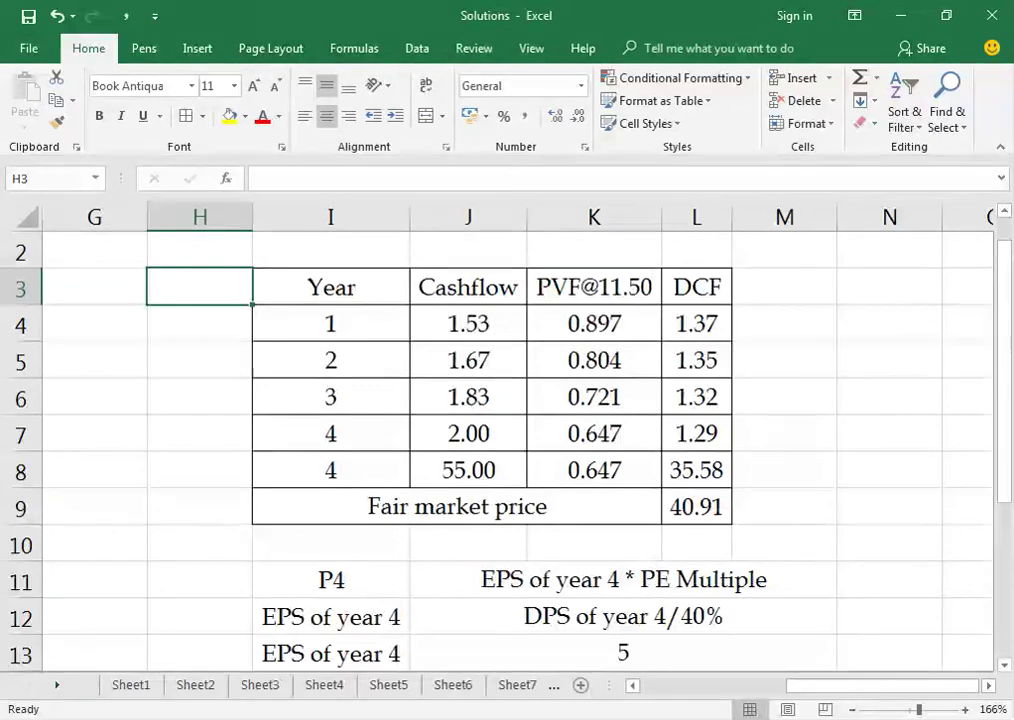
key("Right")
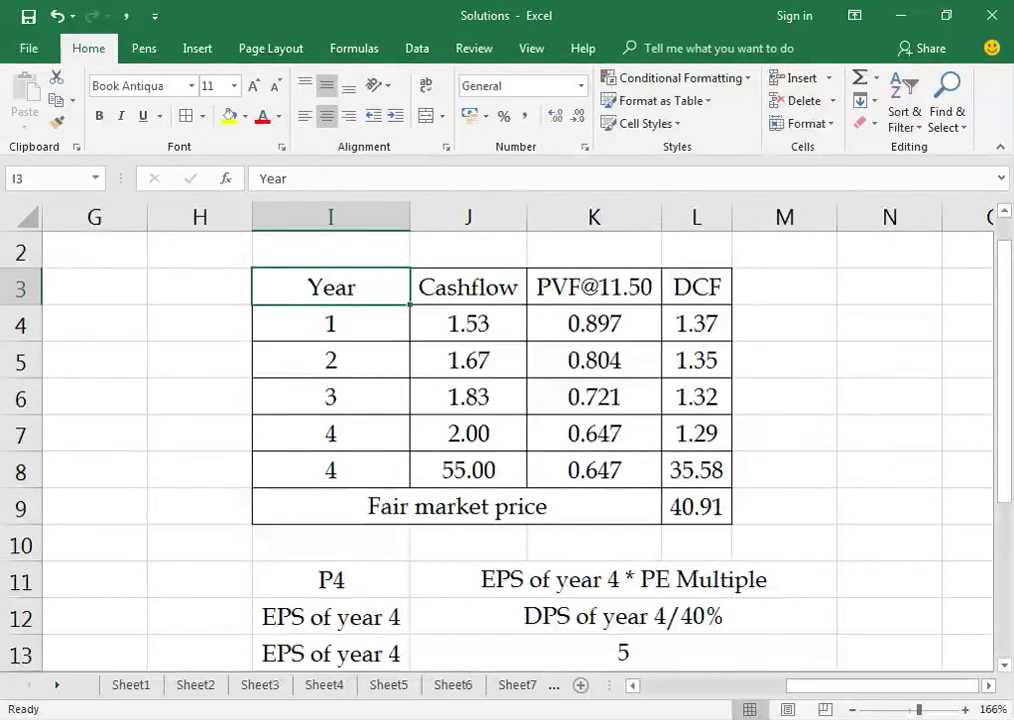
Switch to the Workbook_November_2018 PDF in Adobe Reader and read question 8 on the dividend discount model.
key("alt+Tab")
scroll(480, 400, "down", 1)
scroll(480, 400, "down", 5)
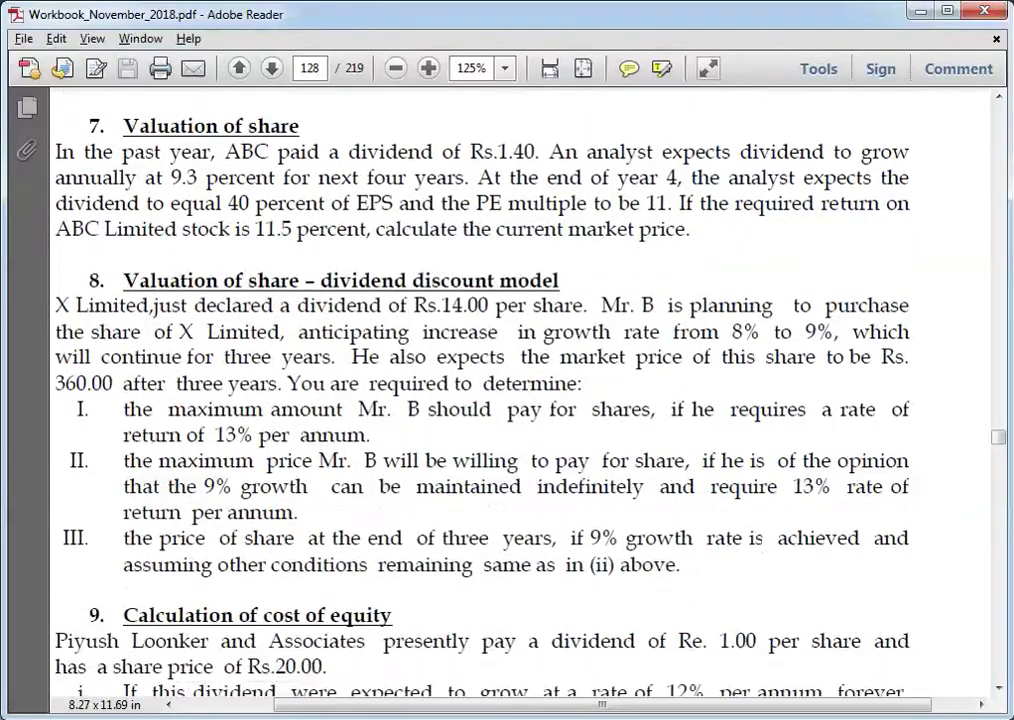
scroll(480, 400, "down", 1)
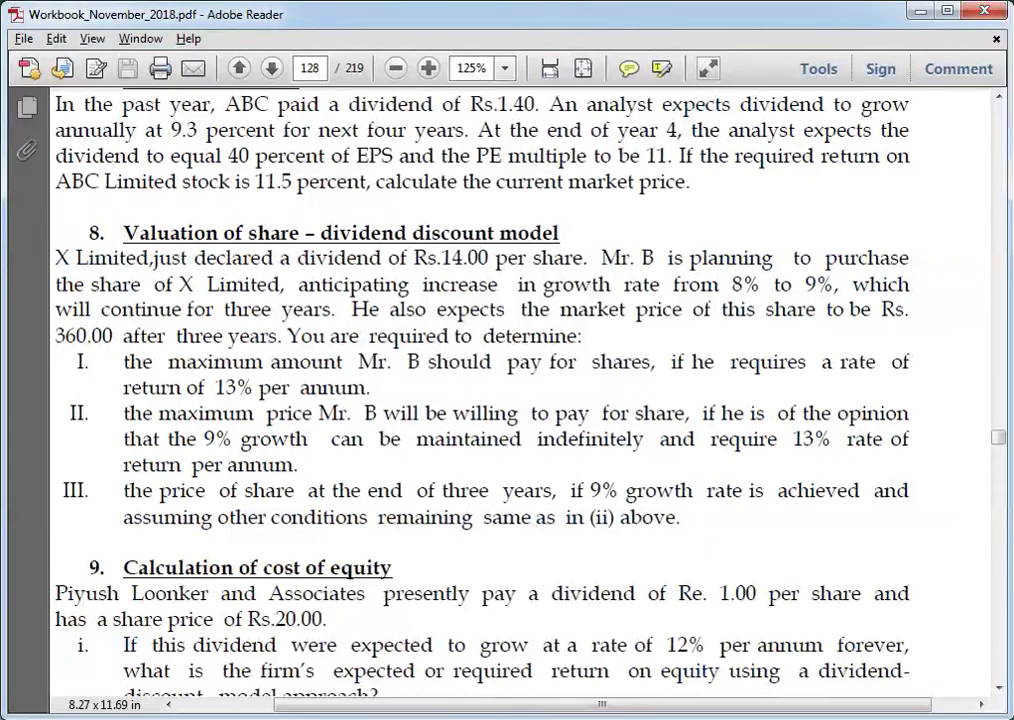
Switch to the Solutions workbook in Excel and set the font of the whole blank sheet to Book Antiqua.
key("alt+Tab")
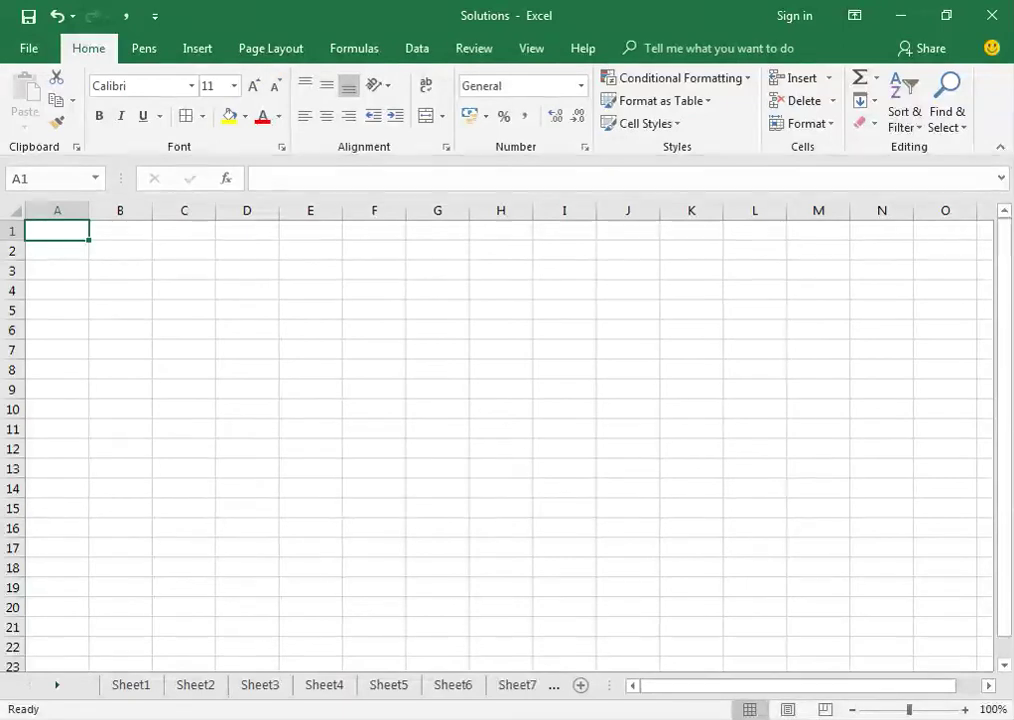
scroll(500, 430, "up", 3)
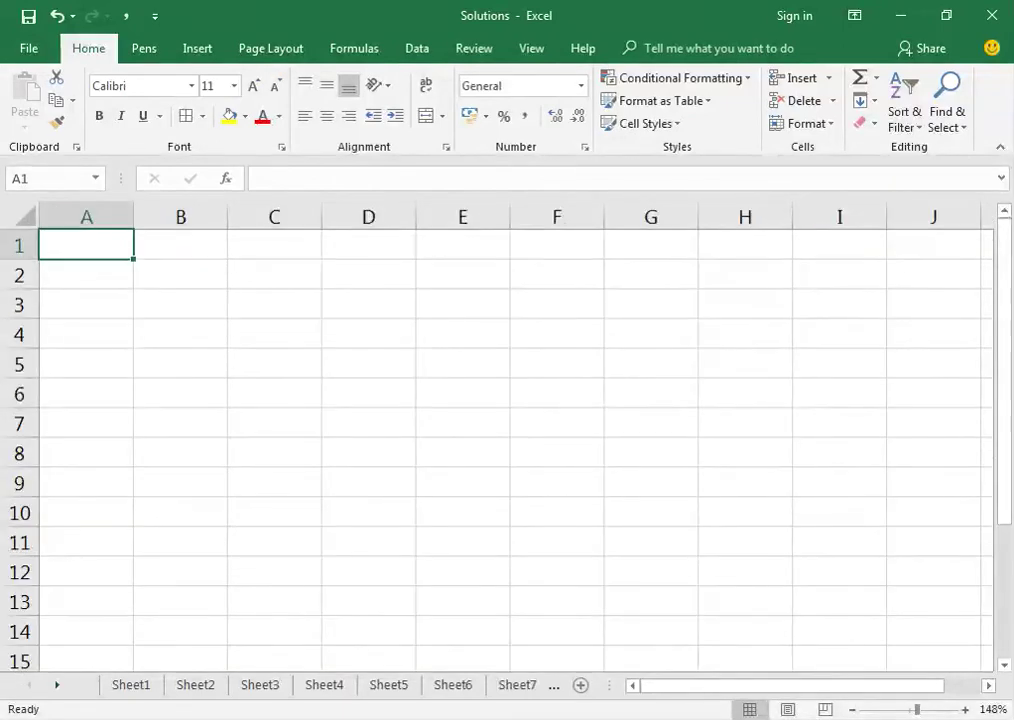
key("ctrl+a")
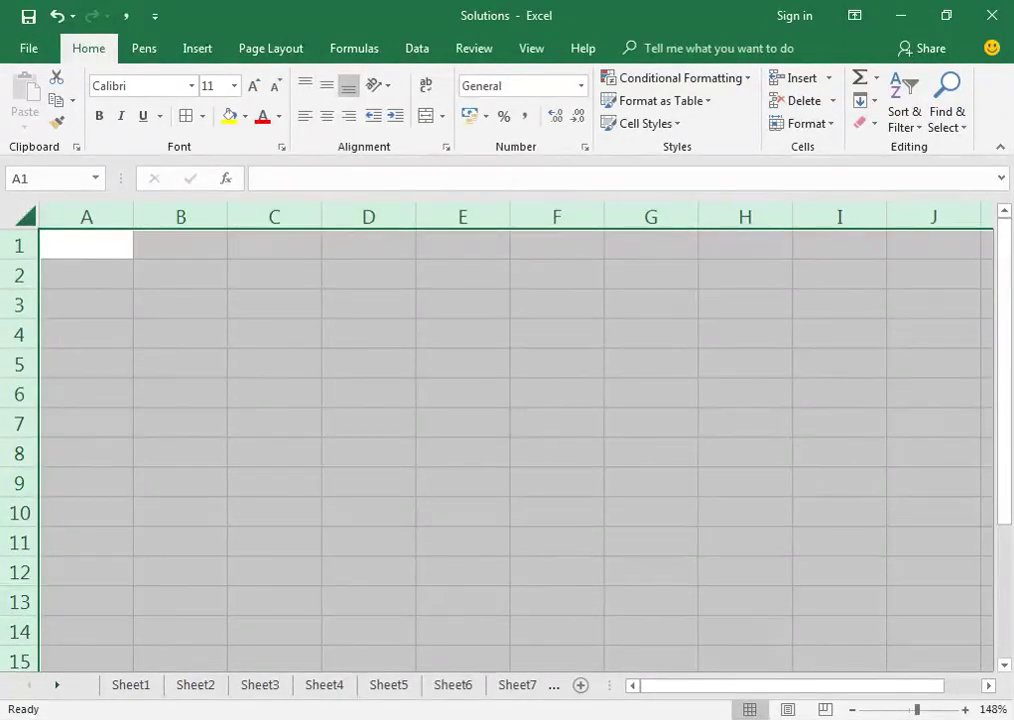
left_click(140, 86)
type("Book Antiqua")
key("Tab")
left_click(86, 279)
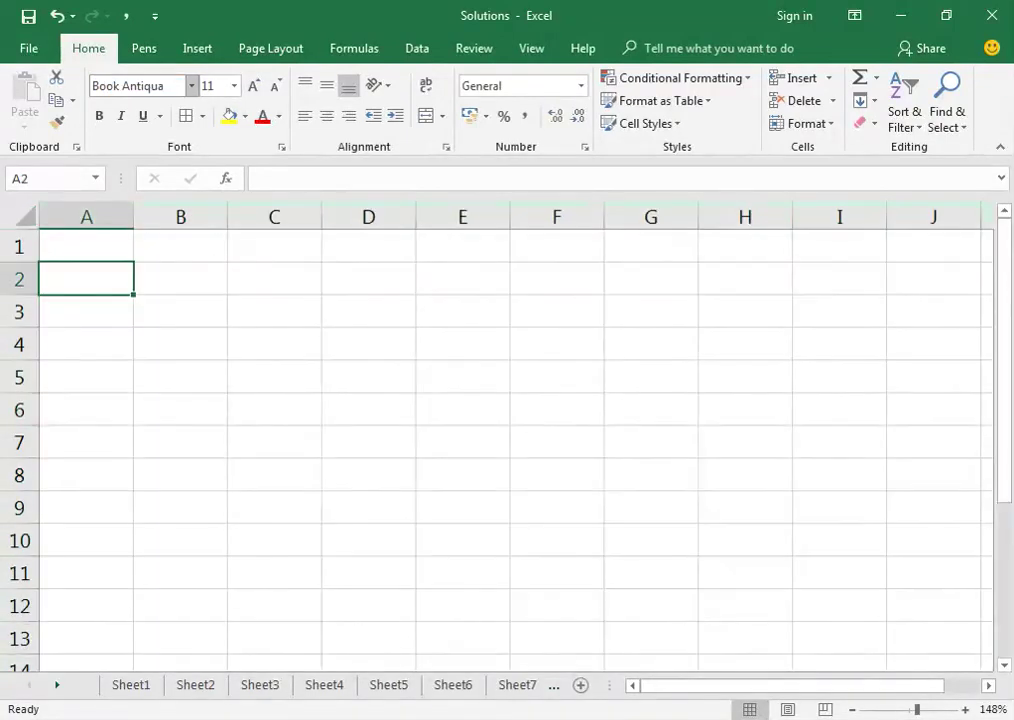
Enter the headings Year in B2 and Cash Flow in C2, and autofit column C to its heading.
left_click(180, 279)
type("Year")
key("Tab")
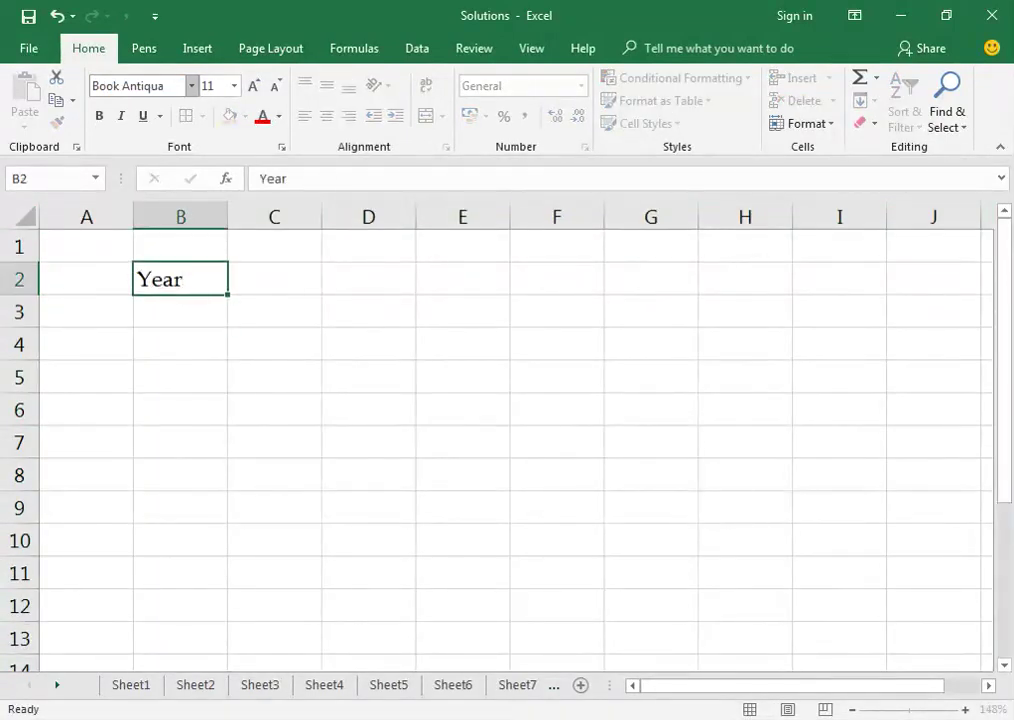
type("Cash Flow")
key("Return")
left_click(274, 279)
key("alt+h")
key("o")
key("i")
key("Tab")
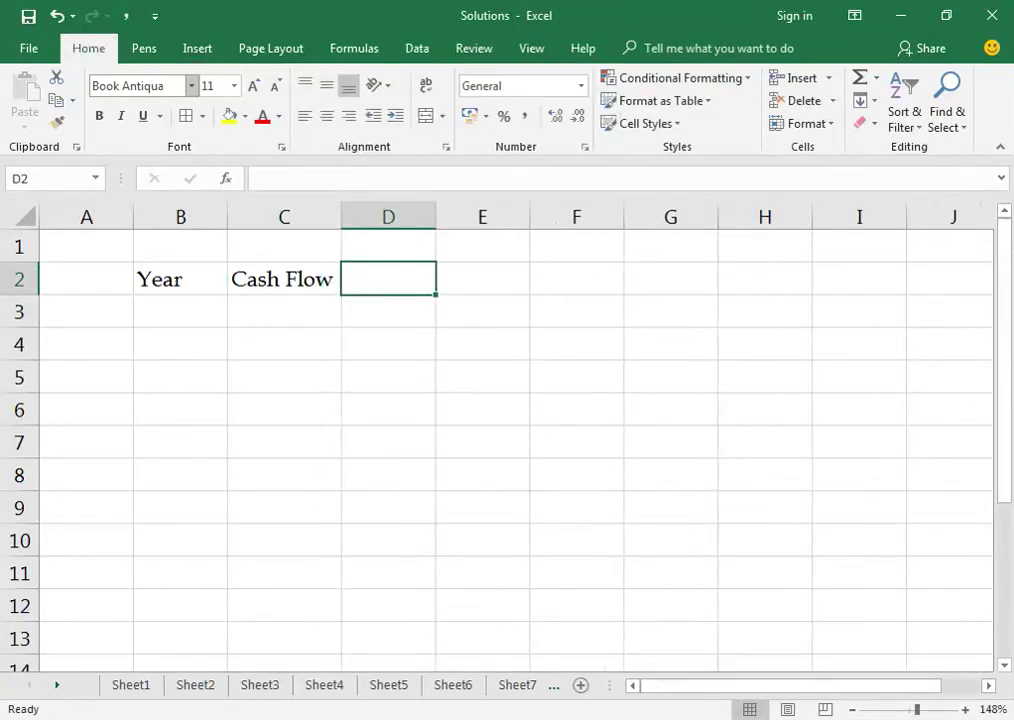
Add the headings PVF @ 13% in D2 and DCF in E2, autofitting column D to its heading.
type("PVF @ 14")
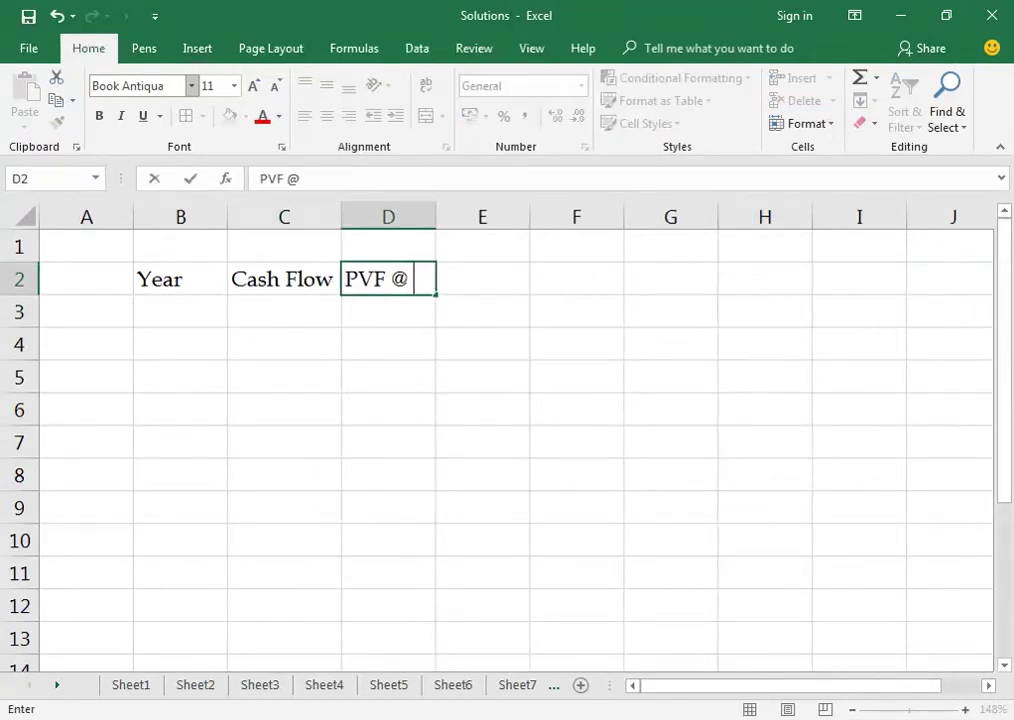
key("BackSpace")
type("3%")
key("Return")
left_click(388, 279)
key("alt+h")
key("o")
key("i")
key("Tab")
type("DCF")
key("Return")
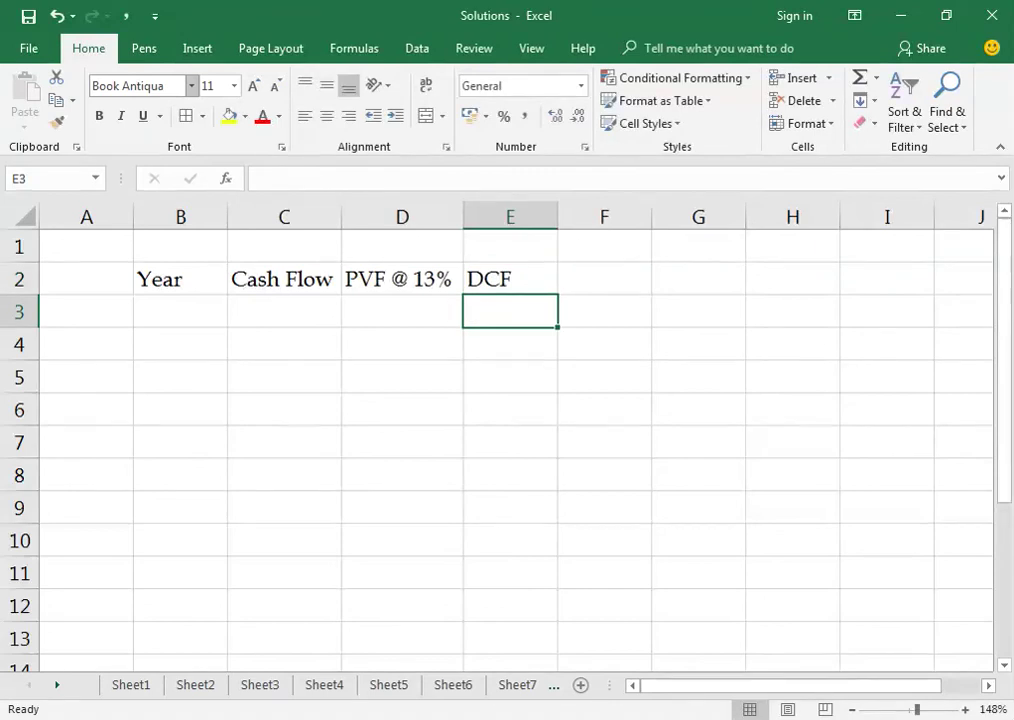
left_click(510, 279)
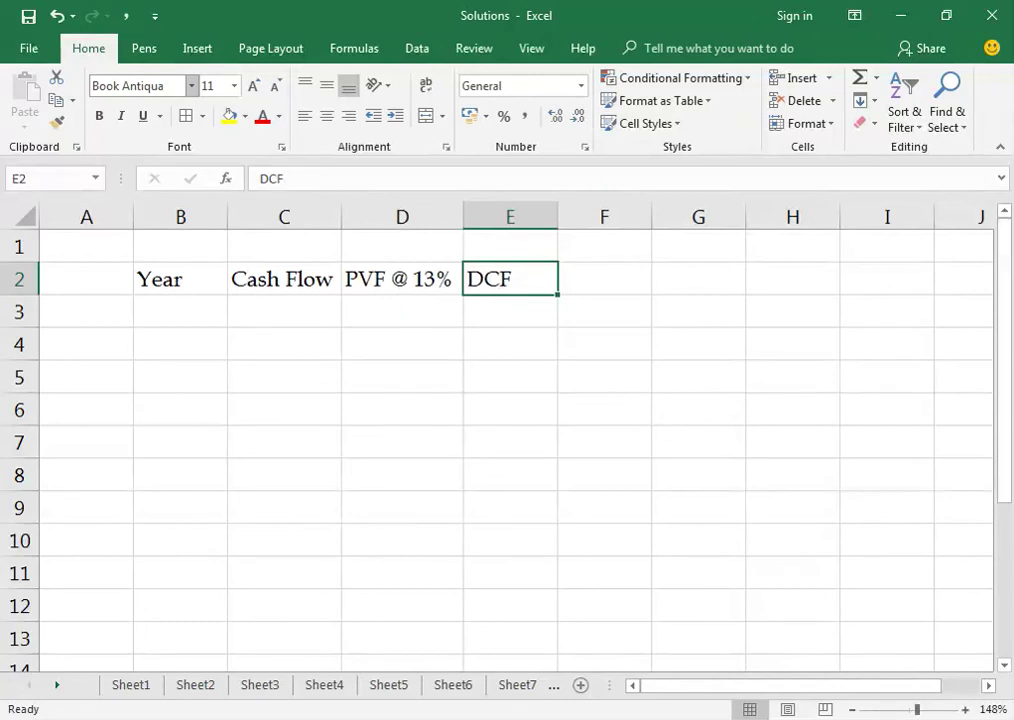
Fill the Year column in B3:B6 with 1, 2, 3 and 3.
key("Left")
key("Left")
key("Down")
key("Left")
type("1")
key("Return")
type("2")
key("Return")
type("3")
key("Return")
type("4")
key("Right")
key("Left")
type("3")
key("Right")
Calculate the year 1 dividend in C3 with =14*1.09.
left_click(284, 311)
type("=1")
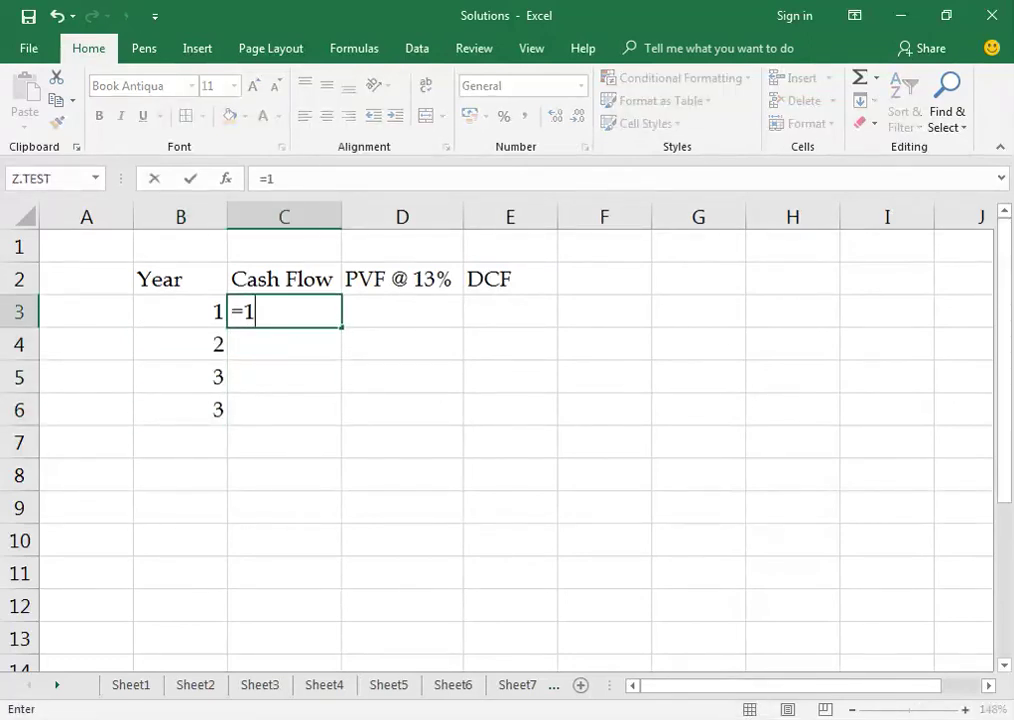
type("4*1.09")
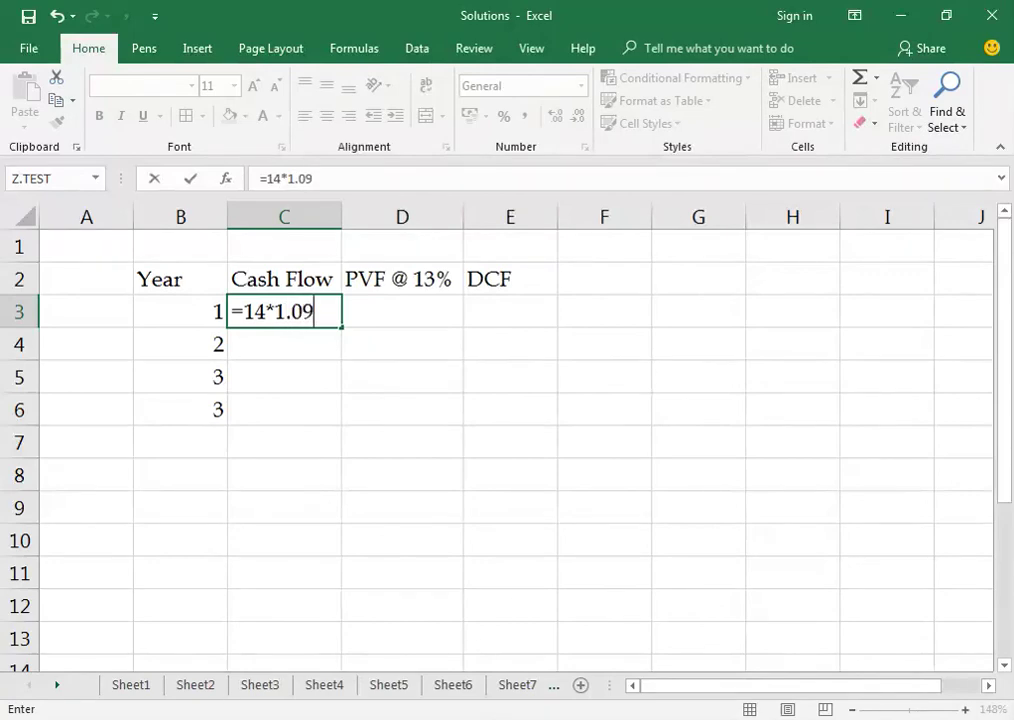
key("Return")
Check question 8 in the PDF, calculate the year 2 dividend in C4 with =C3*1.09 and copy the formula to C5.
key("alt+Tab")
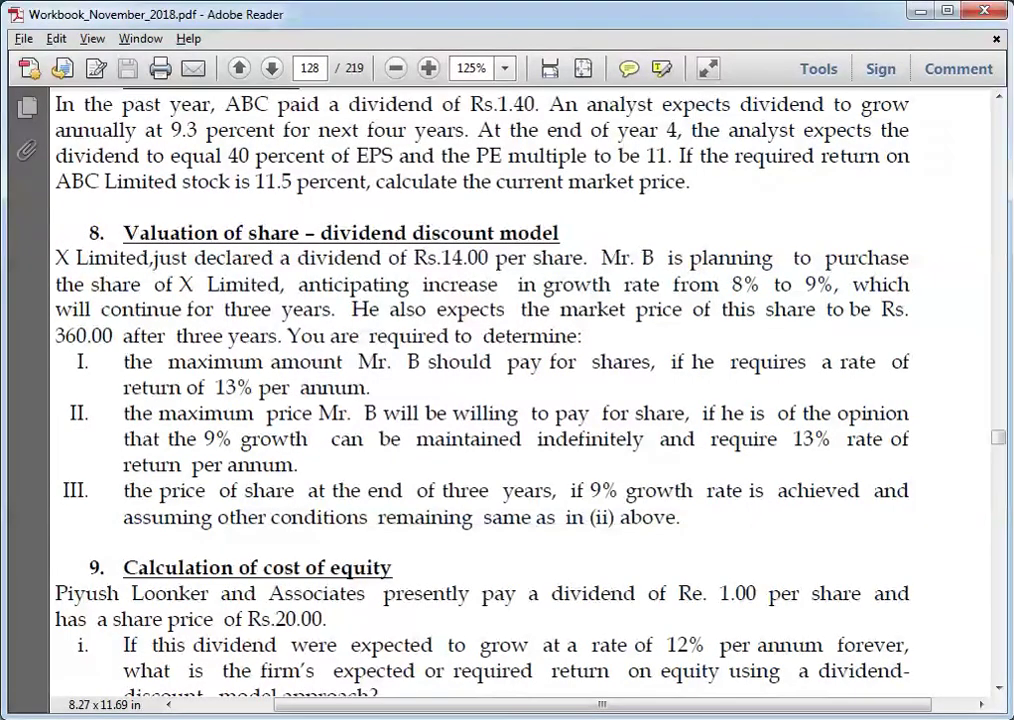
key("alt+Tab")
type("=")
key("Up")
type("*1.09")
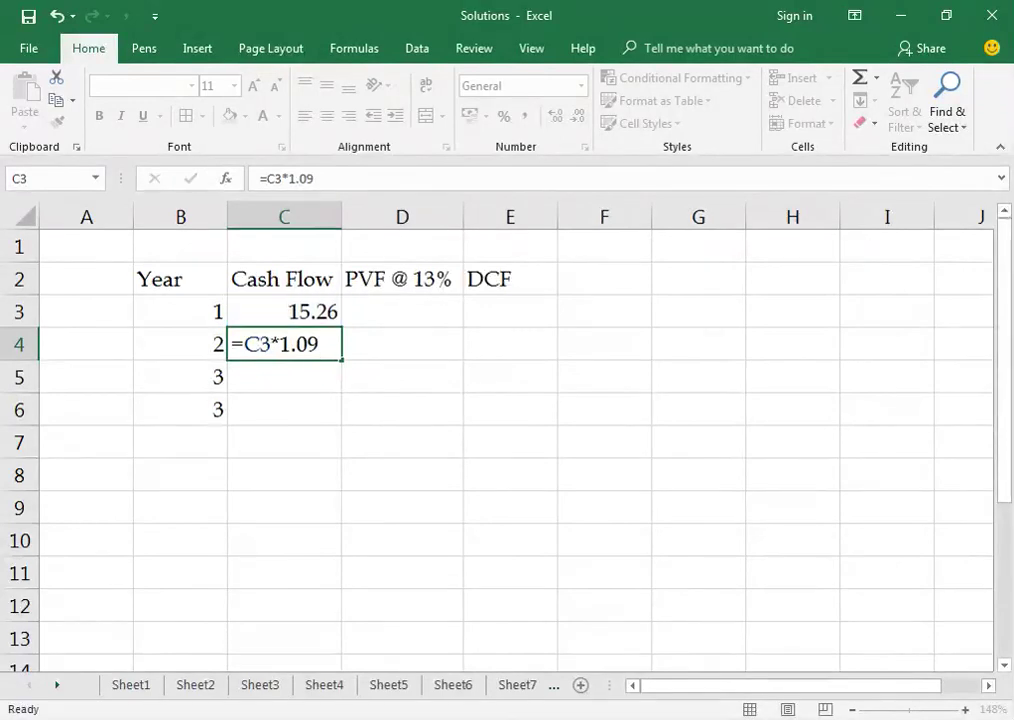
key("Return")
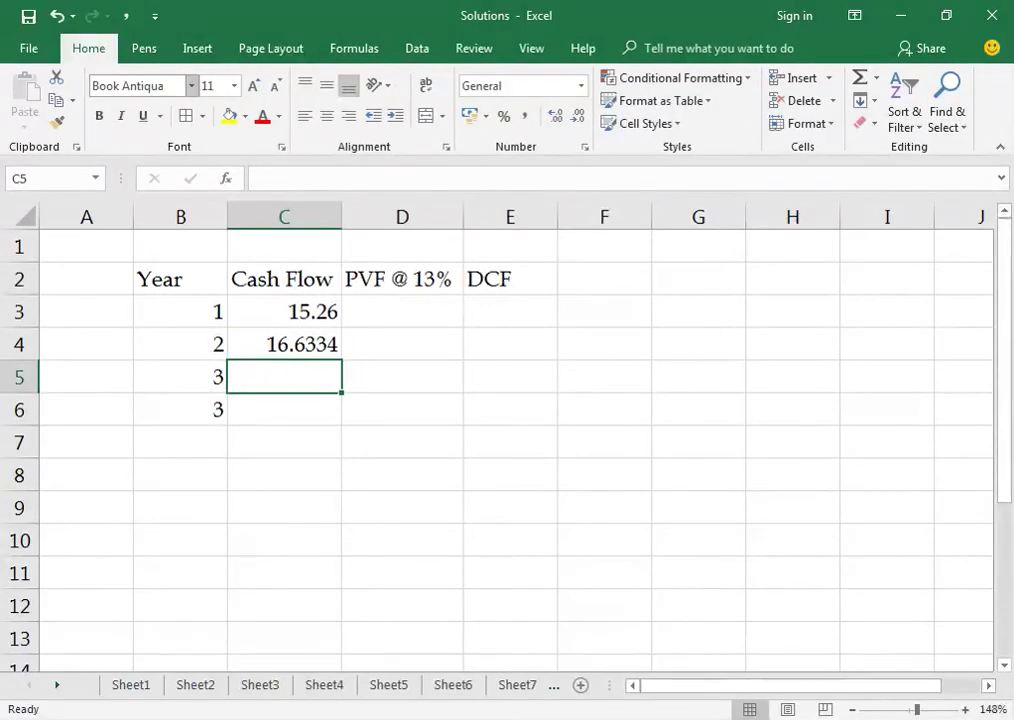
key("ctrl+d")
left_click(284, 311)
Center the contents of the entire sheet horizontally and vertically.
left_click(180, 279)
key("ctrl+shift+Right")
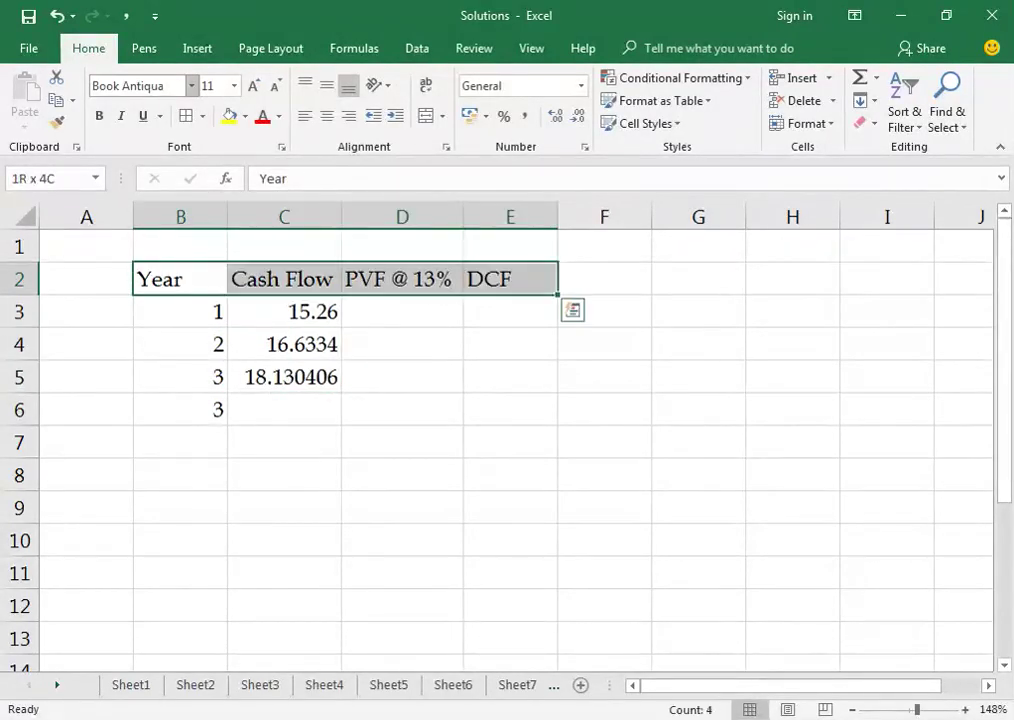
key("ctrl+a")
key("ctrl+a")
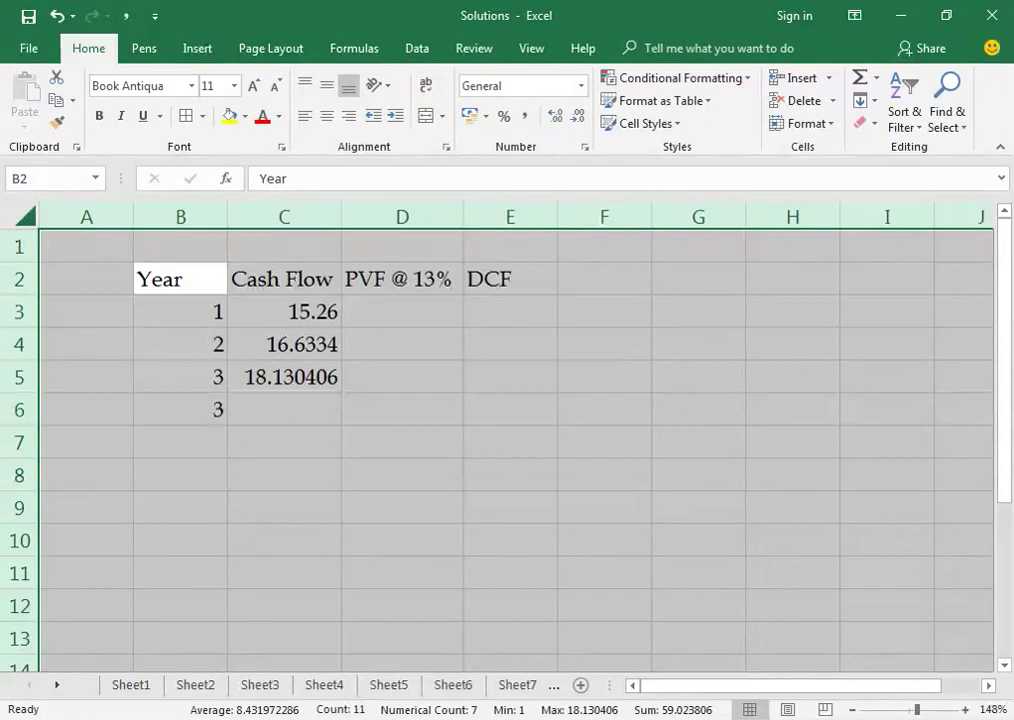
left_click(327, 116)
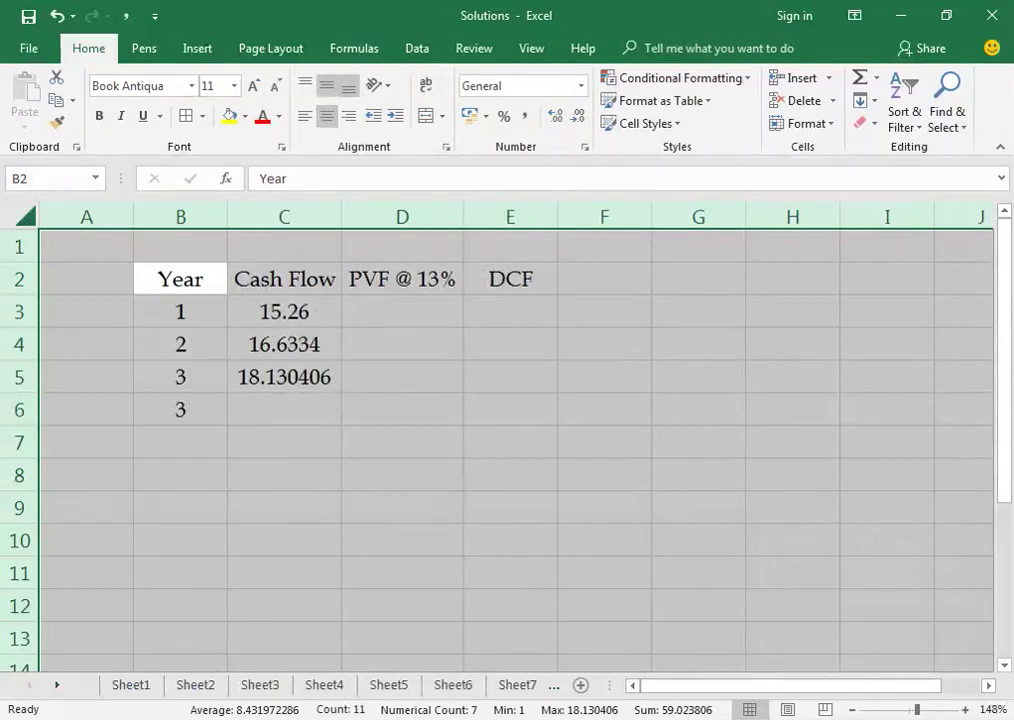
Format the dividends in C3:C5 to two decimal places.
left_click(284, 311)
left_click_drag(284, 311, 284, 377)
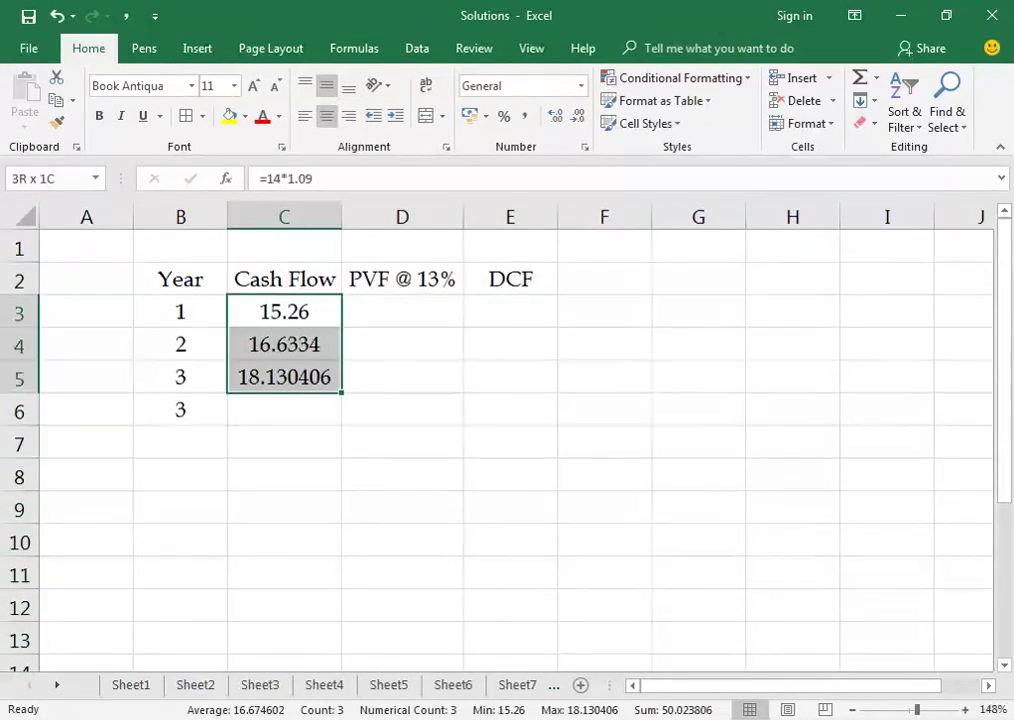
left_click(556, 116)
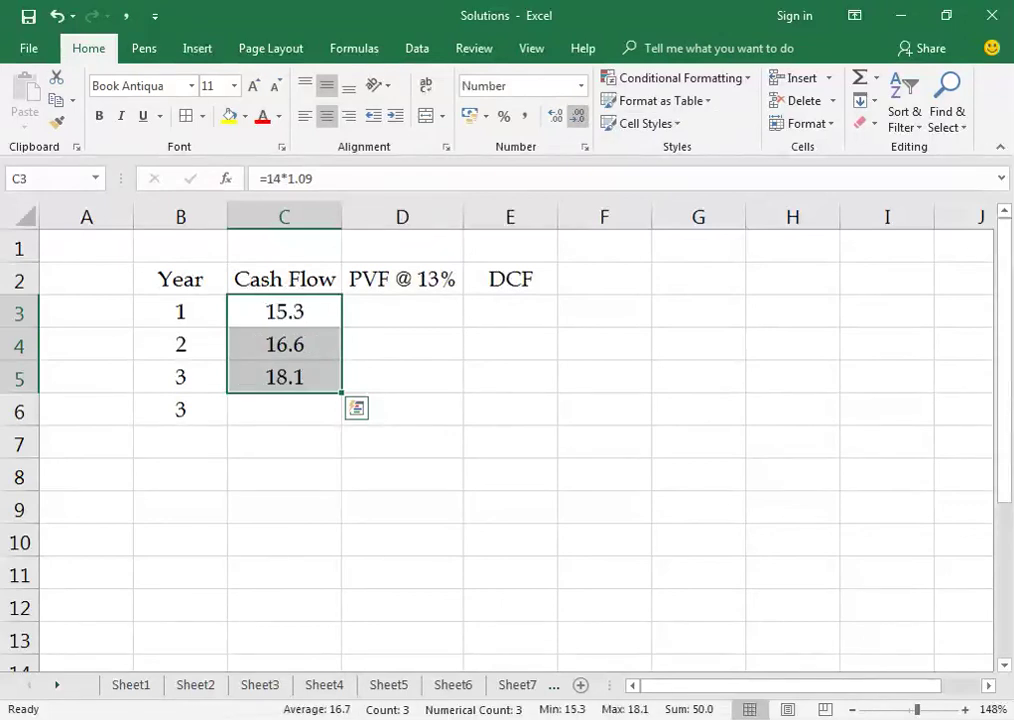
left_click(556, 116)
key("ctrl+z")
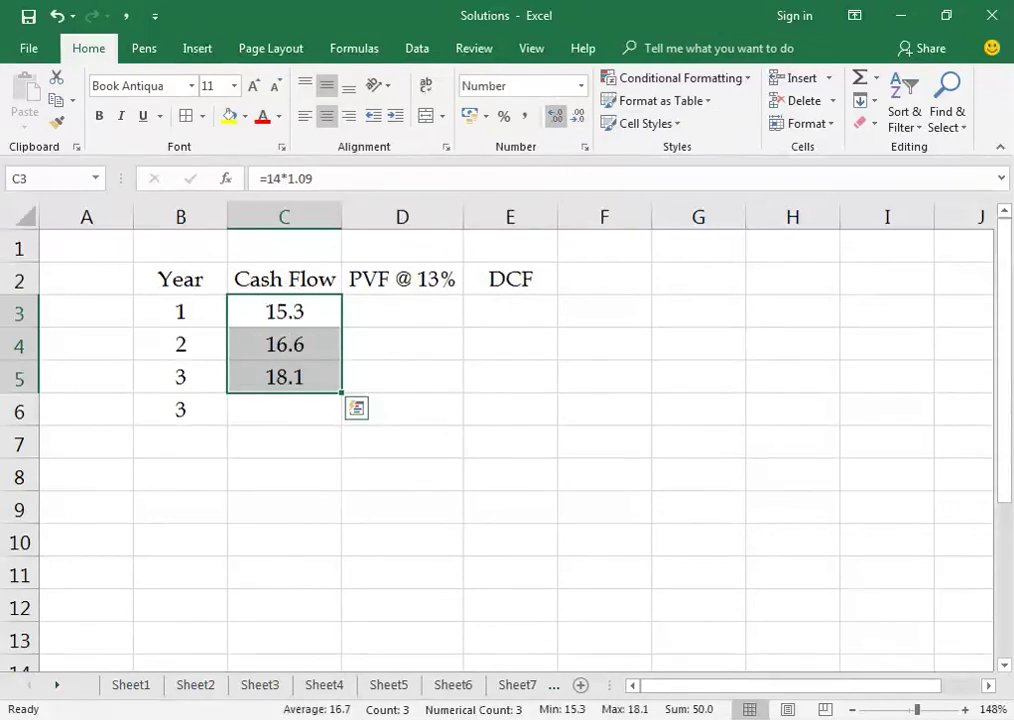
key("ctrl+z")
key("Down")
key("Down")
key("Down")
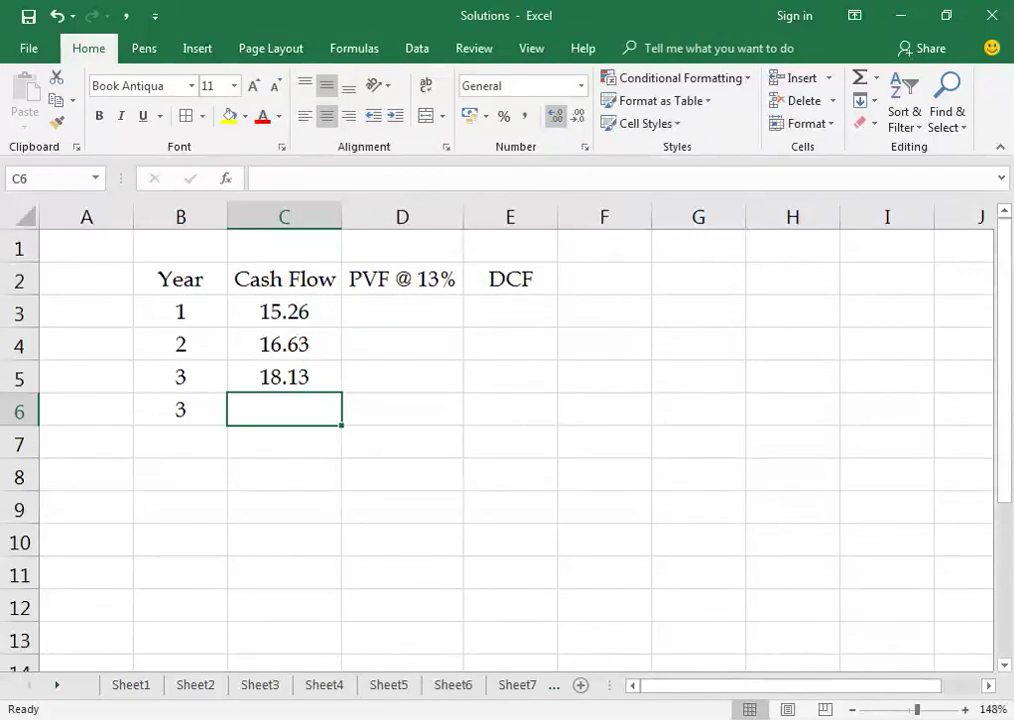
Check the expected market price in the PDF, enter 360 in C6 and format it to two decimal places.
key("alt+Tab")
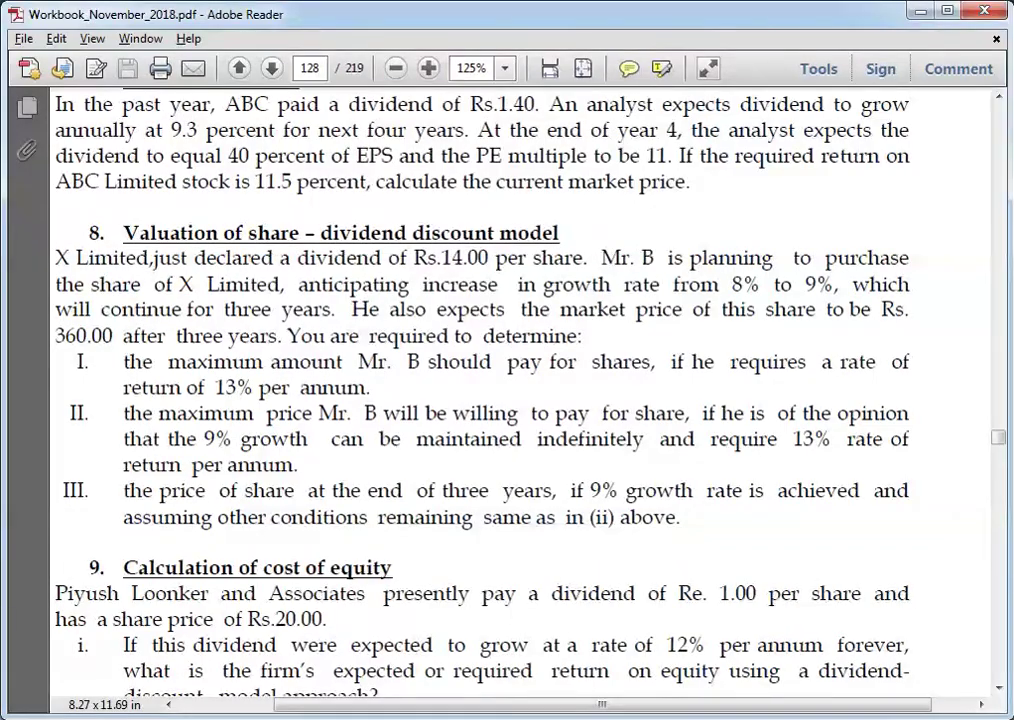
key("alt+Tab")
type("36")
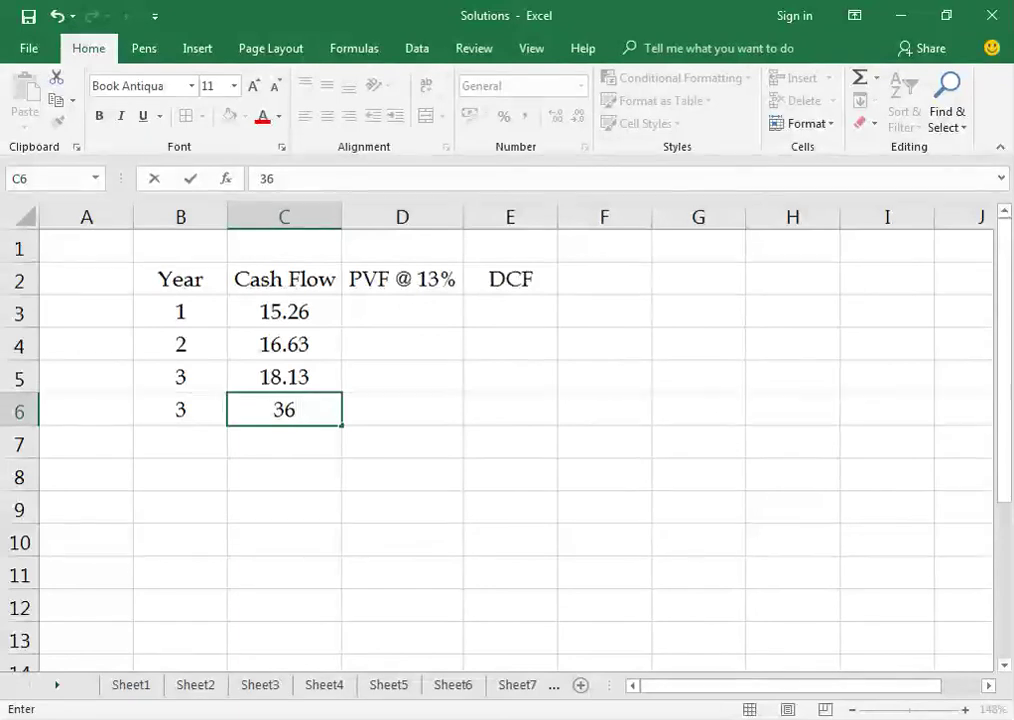
type("0")
key("Return")
left_click(284, 409)
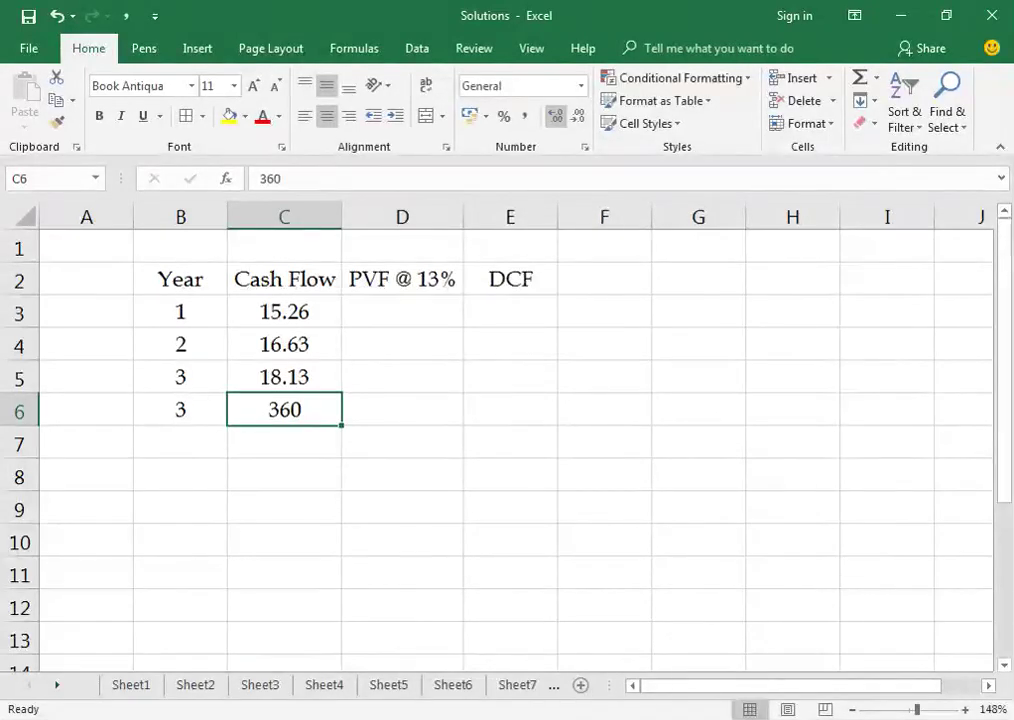
left_click(557, 116)
left_click(557, 116)
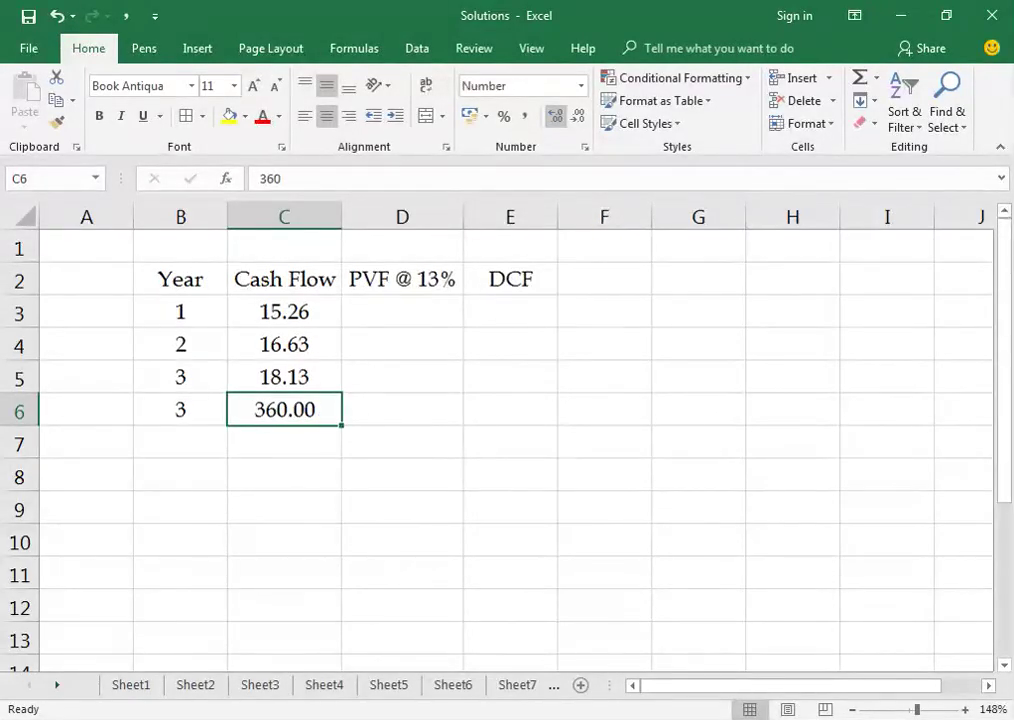
Calculate the year 1 present value factor in D3 with =1/1.13.
left_click(284, 376)
left_click(284, 344)
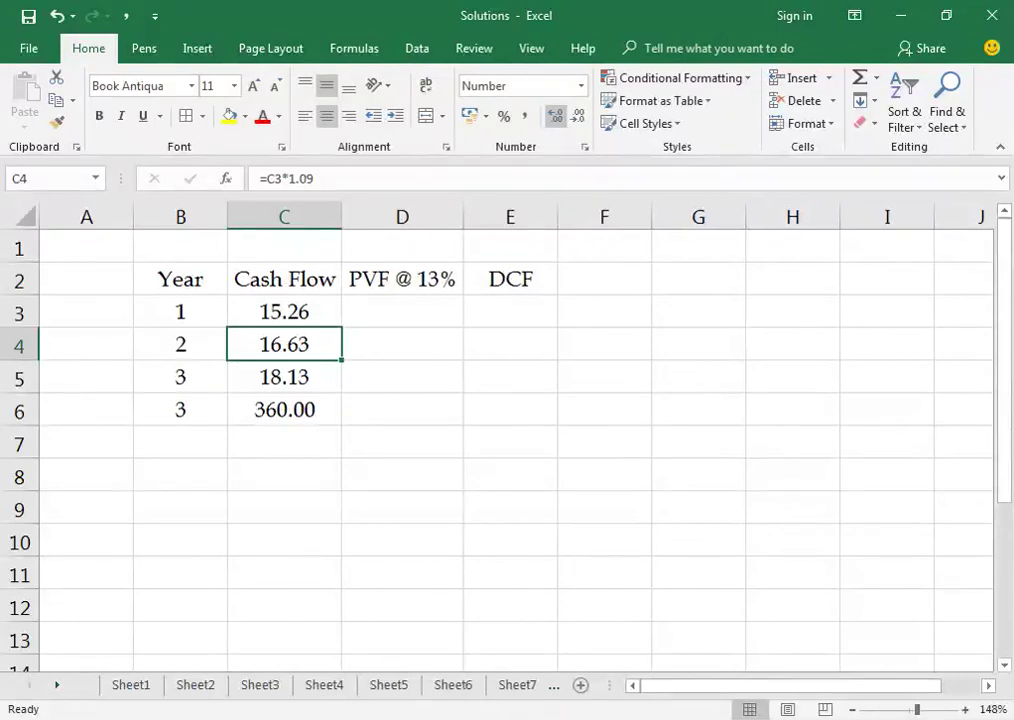
left_click(402, 279)
left_click(402, 312)
type("=1")
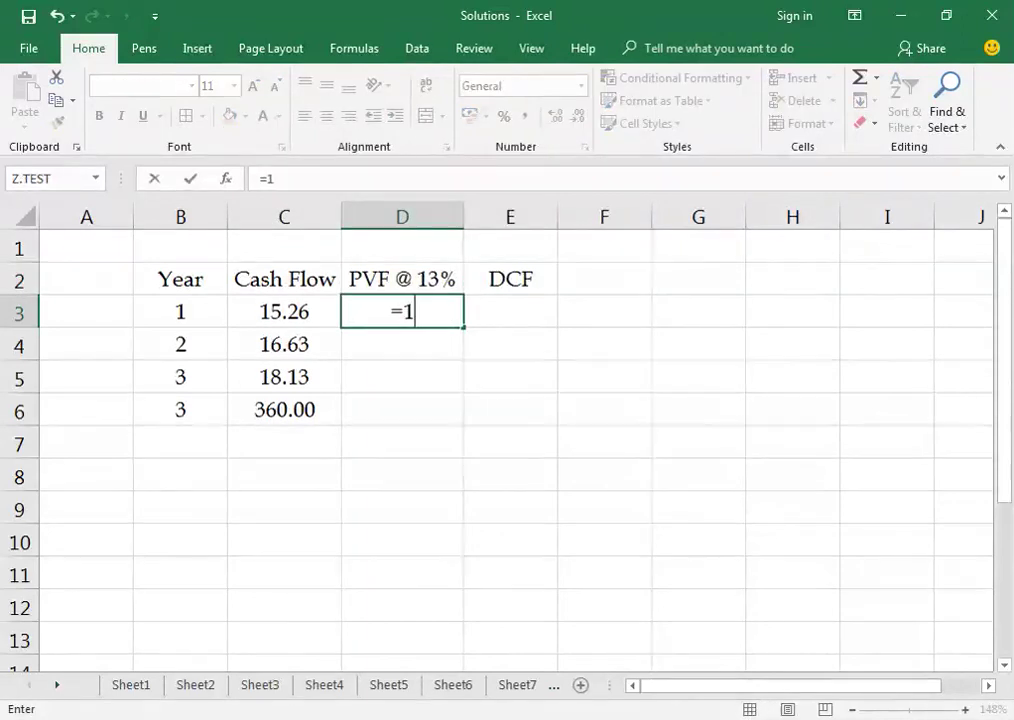
type("/1.13")
key("Return")
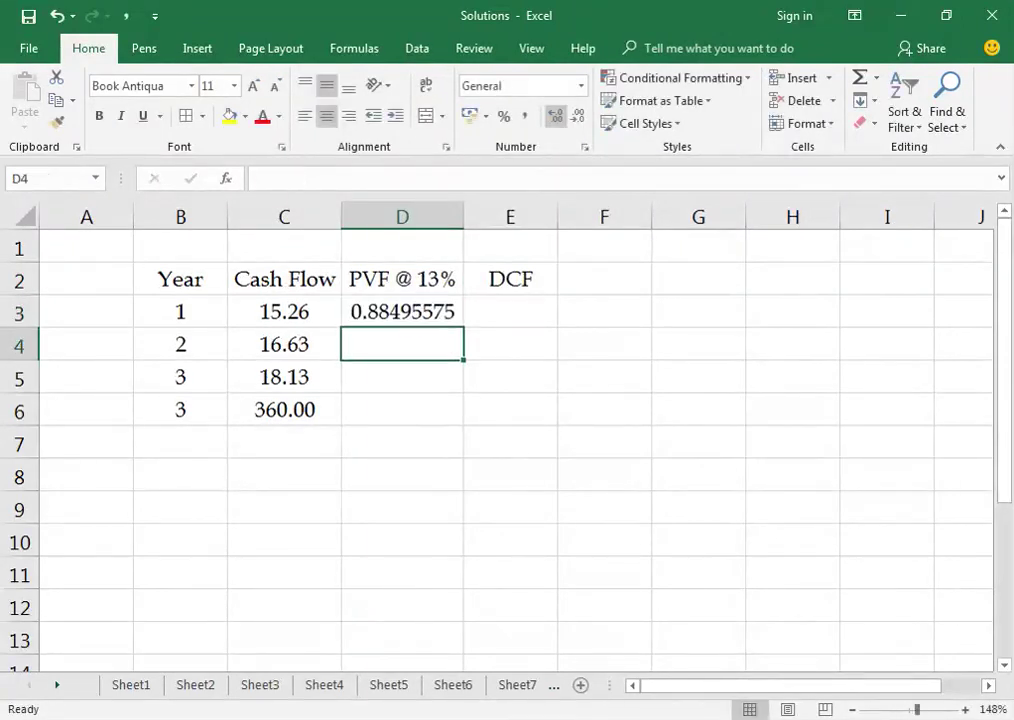
Calculate the year 2 factor in D4 with =D3/1.13, copy it to D5 and set D6 equal to D5.
type("=")
key("Up")
type("/1.3")
key("Return")
key("Up")
key("F2")
key("Left")
type("1")
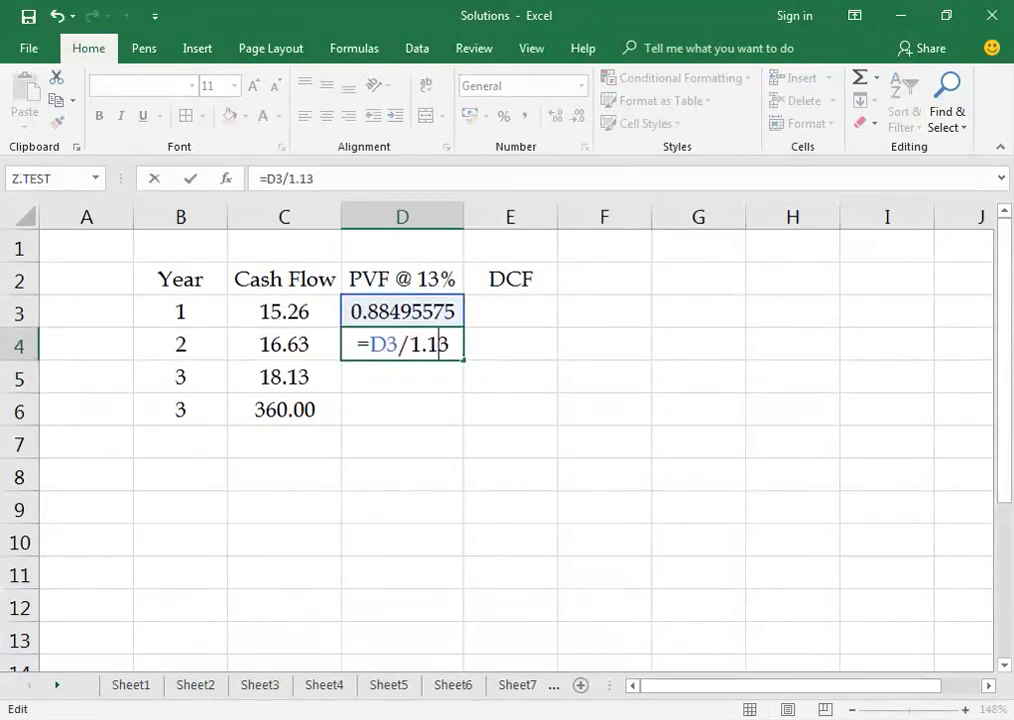
key("Return")
key("ctrl+d")
key("Return")
type("=")
key("Up")
key("Return")
Format the present value factors in D3:D6 to three decimal places.
key("Up")
key("Up")
key("Up")
key("Up")
key("shift+Down")
key("shift+Down")
key("shift+Down")
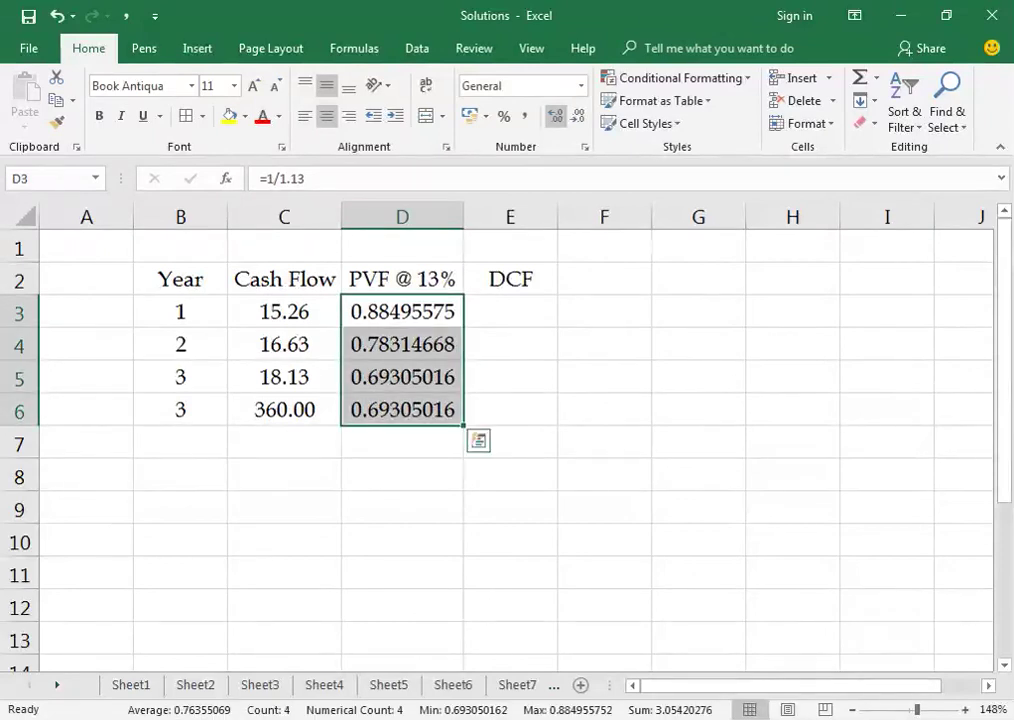
left_click(578, 116)
left_click(578, 116)
left_click(578, 116)
left_click(578, 116)
left_click(578, 116)
Calculate the year 1 DCF in E3 with the formula =C3*D3.
left_click(510, 312)
type("=")
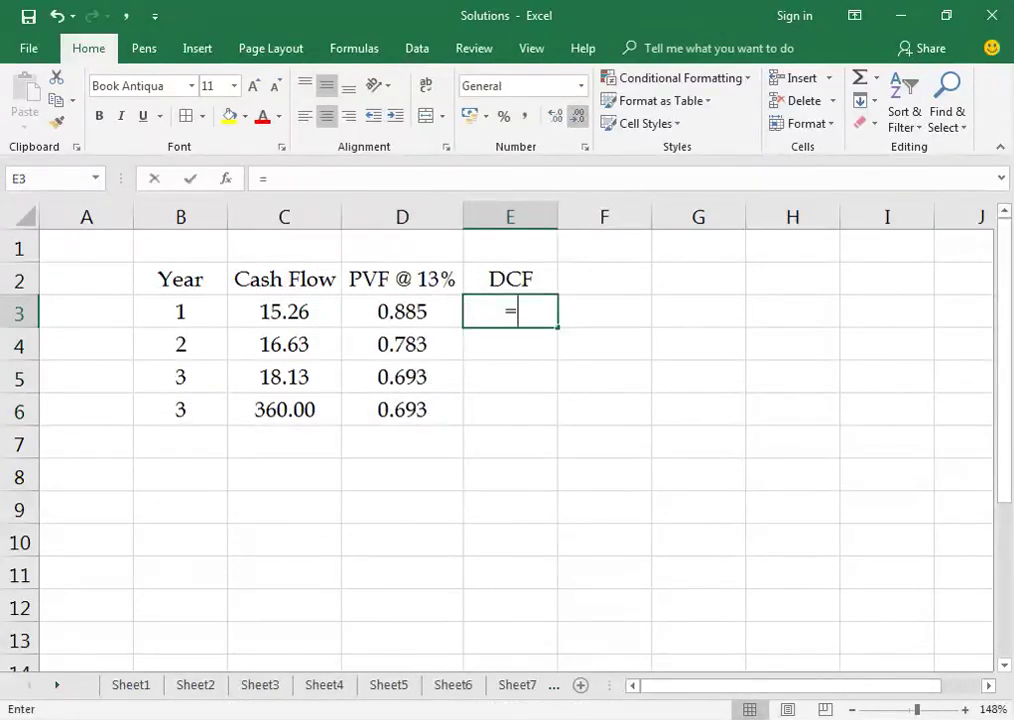
key("Left")
key("Left")
type("*")
key("Left")
key("Return")
Copy the DCF formula down through E6 and total the column in E7 with =SUM(E3:E6).
key("ctrl+d")
key("Return")
key("ctrl+d")
key("Return")
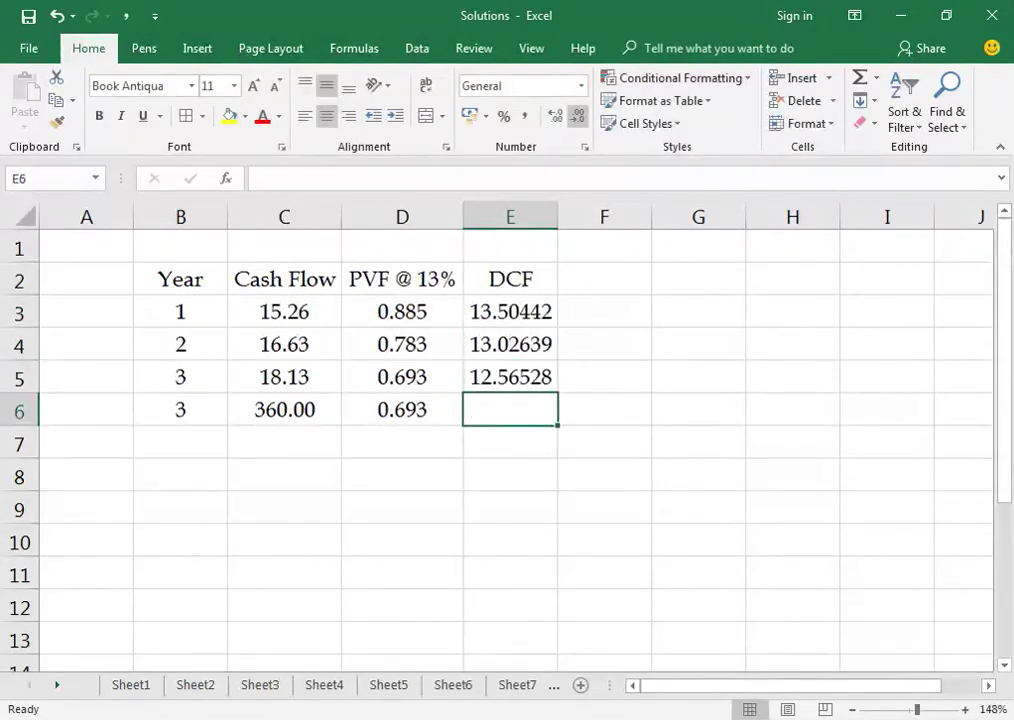
key("ctrl+d")
key("Return")
key("alt+equal")
key("Return")
Format the DCF values and their total in E3:E7 to two decimal places.
key("Up")
key("Up")
key("Up")
key("Up")
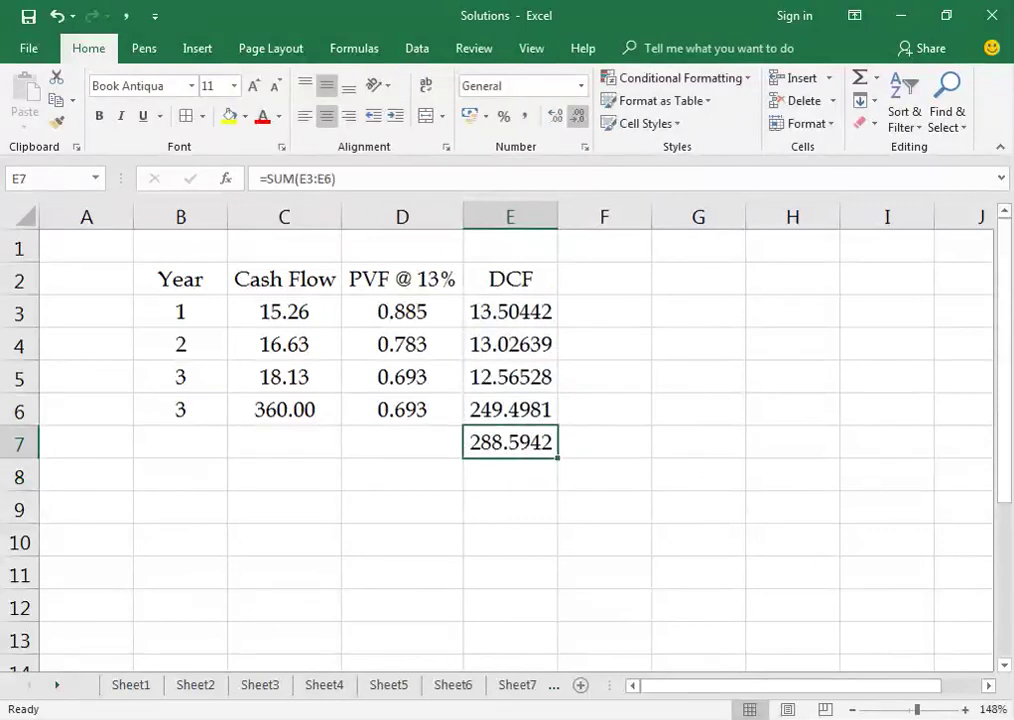
key("Up")
key("shift+Down")
key("shift+Down")
key("shift+Down")
key("shift+Down")
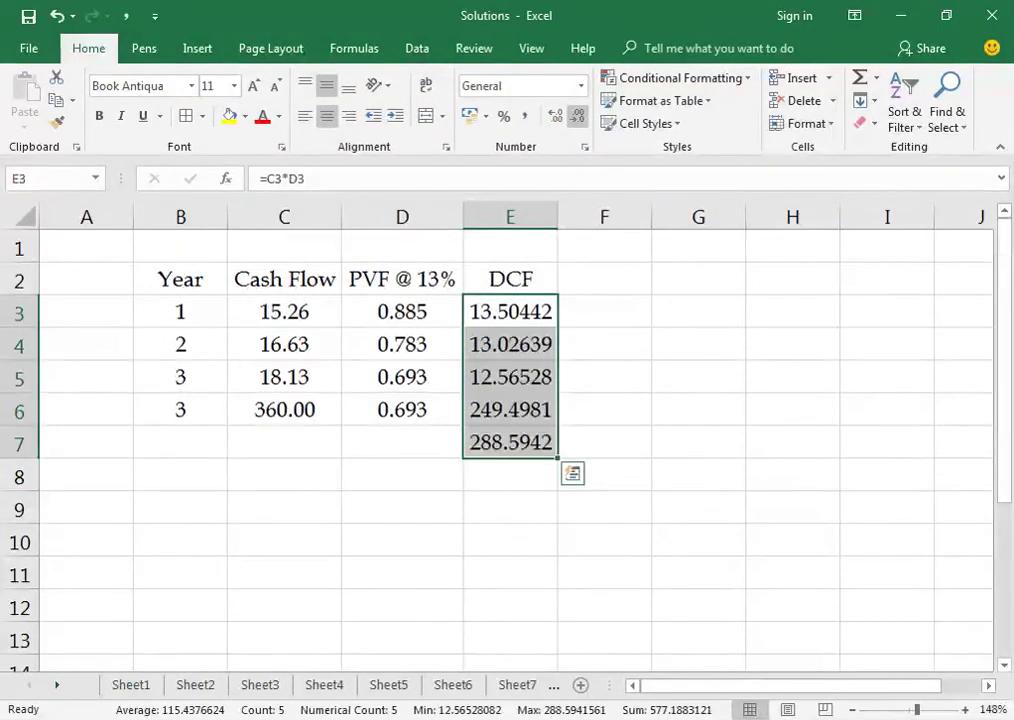
key("alt+h")
key("9")
key("alt+h")
key("9")
key("alt+h")
key("9")
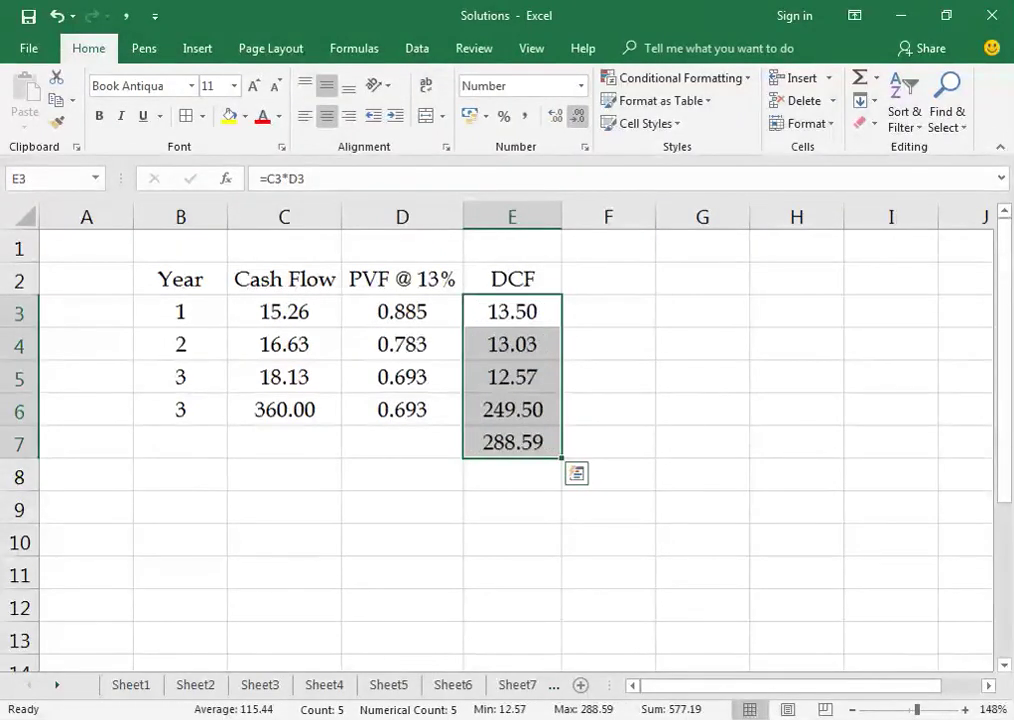
Autofit the widths of columns B to E to the contents of the table in B2:E7.
left_click(180, 279)
key("shift+Right")
key("shift+Right")
key("shift+Right")
key("shift+Down")
key("shift+Down")
key("shift+Down")
key("shift+Down")
key("shift+Down")
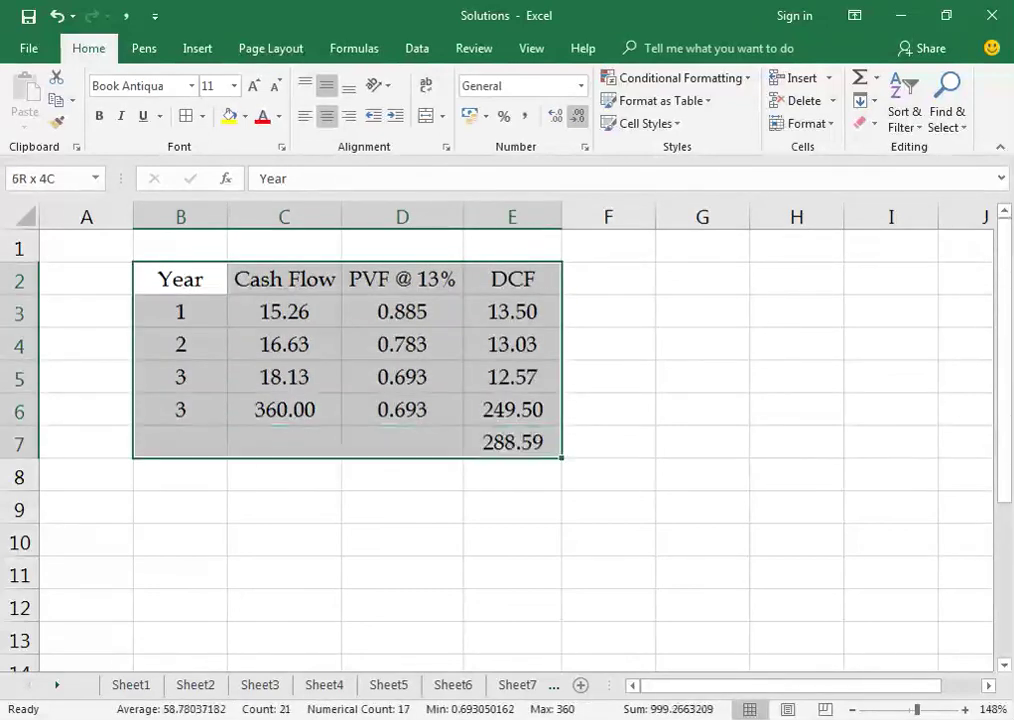
key("alt+4")
key("Escape")
key("alt+o")
key("c")
key("a")
Apply all borders to the dividend discount table in B2:E7.
left_click(160, 311)
left_click(160, 376)
key("Up")
key("Up")
key("Up")
key("shift+Right")
key("shift+Right")
key("shift+Right")
key("shift+Down")
key("shift+Down")
key("shift+Down")
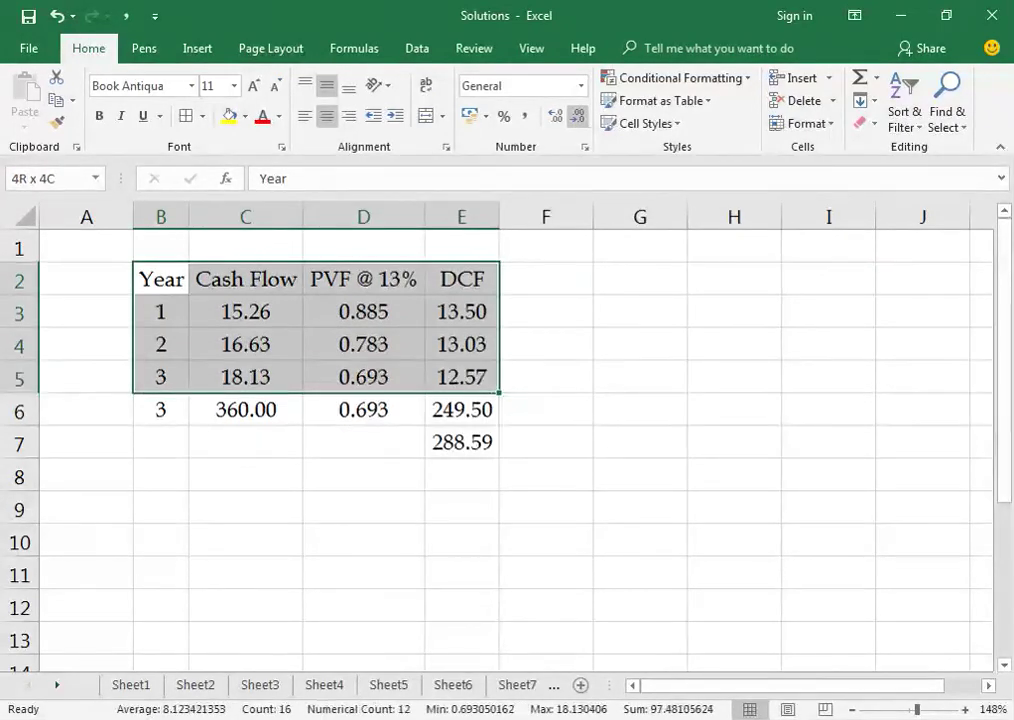
key("shift+Down")
key("shift+Down")
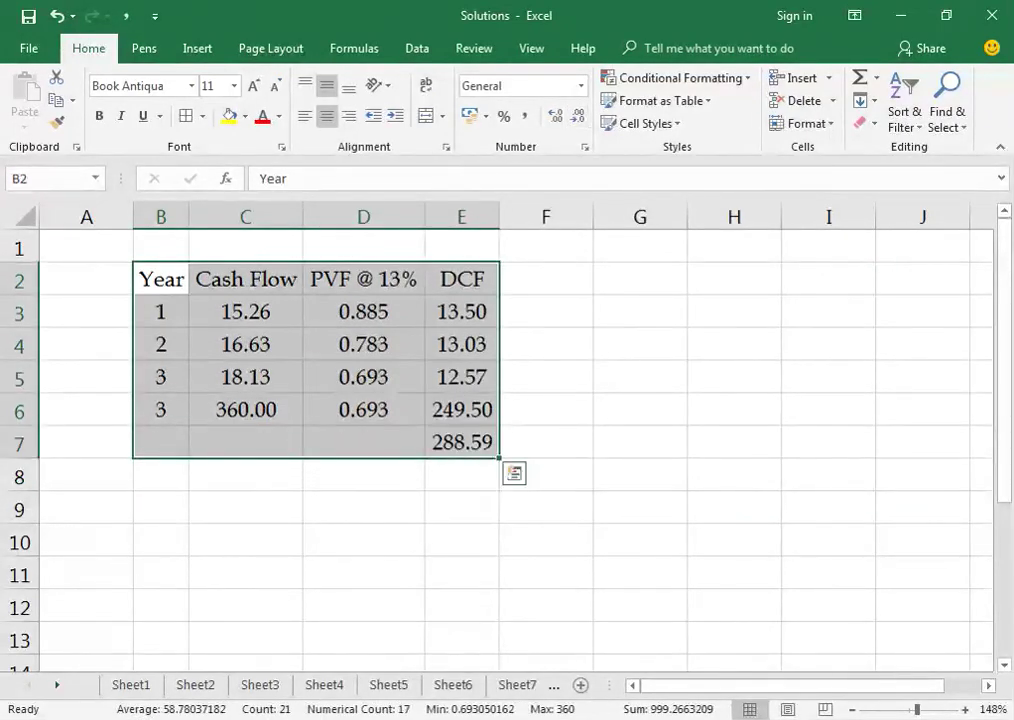
key("alt+h")
key("b")
key("a")
left_click(245, 344)
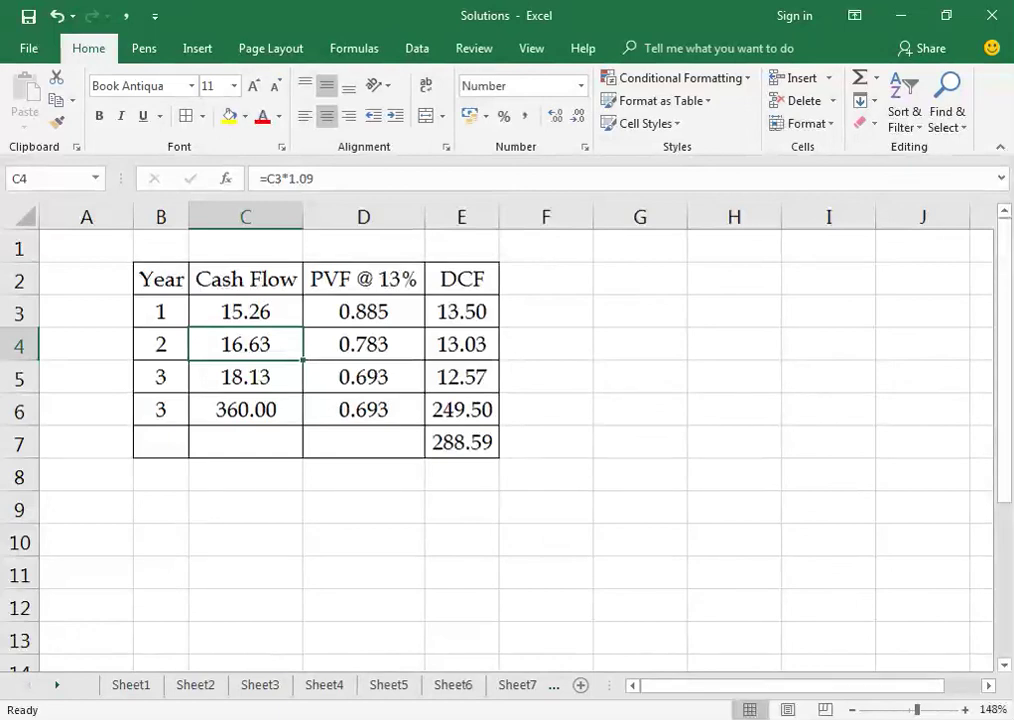
Switch to the workbook PDF in Adobe Reader to read the remaining parts of question 8.
key("alt+Tab")
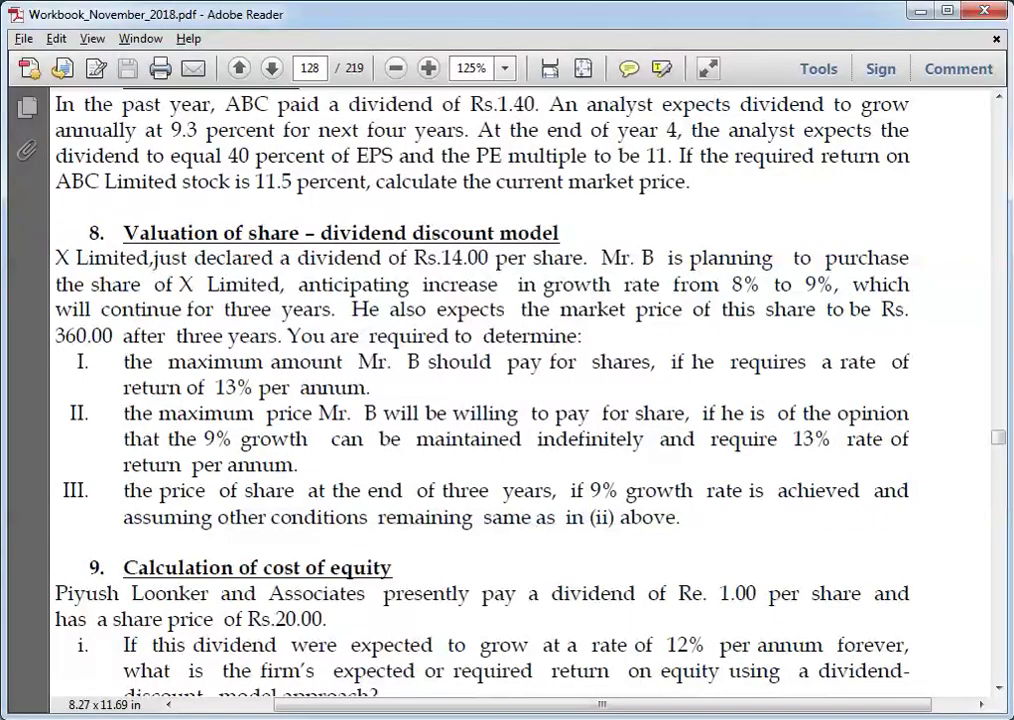